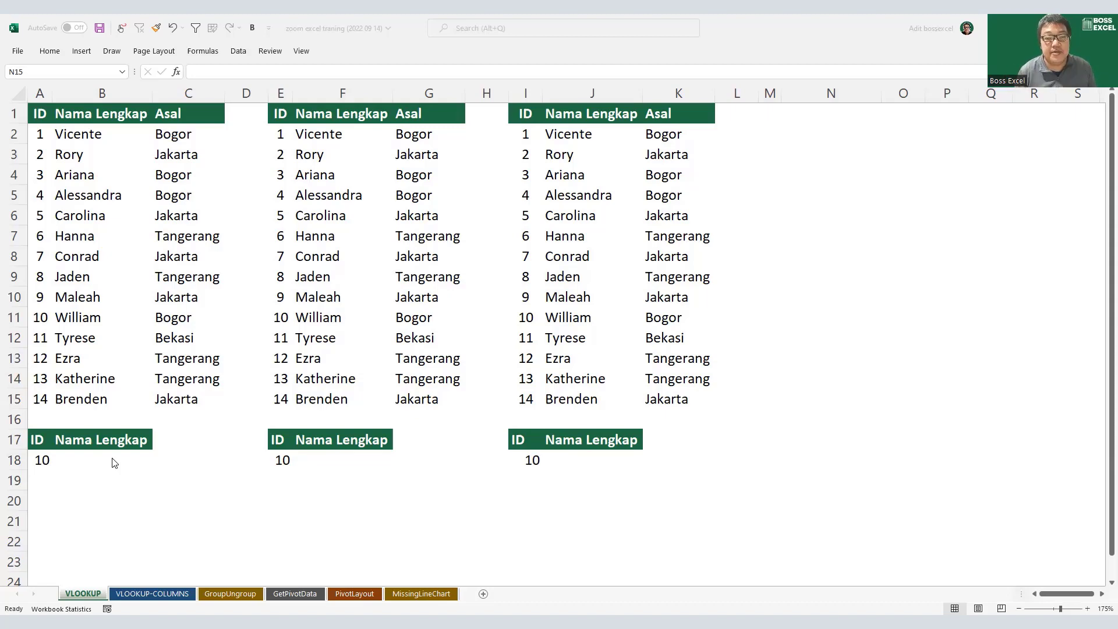
Step: Examine the three ID, Nama Lengkap and Asal tables, the lookup cells beneath them, and the first table's row for ID 10
click(113, 464)
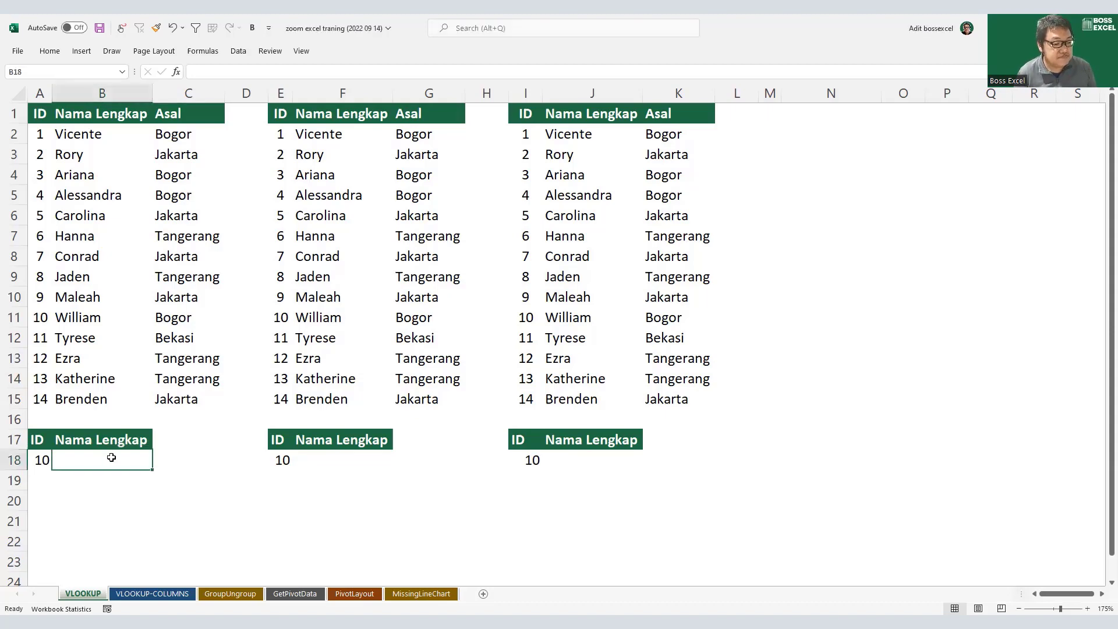
drag(31, 106, 207, 455)
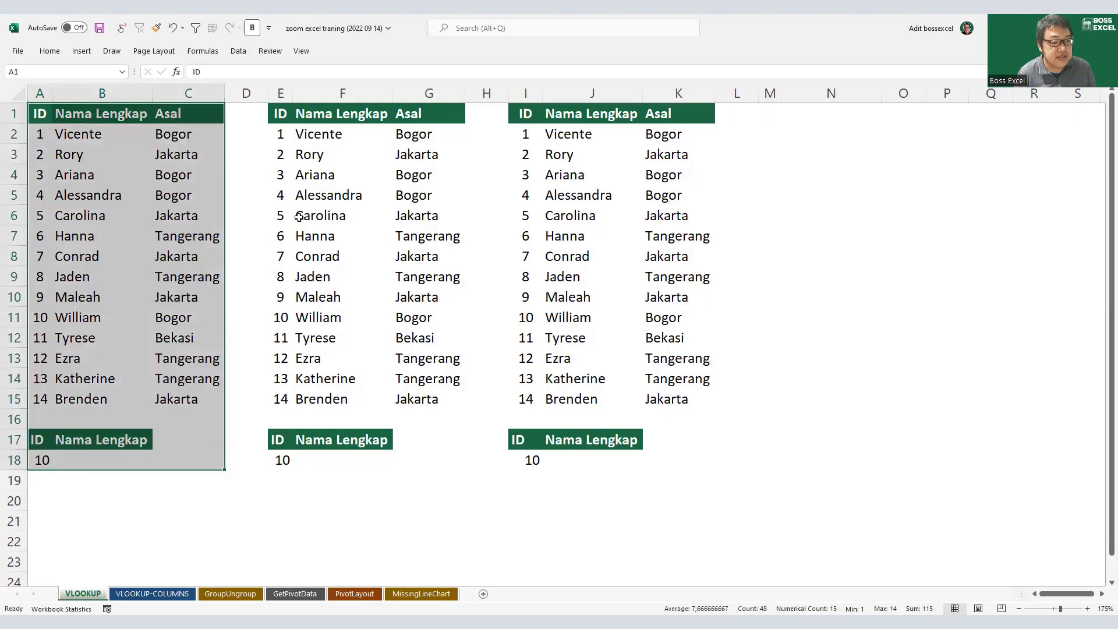
drag(280, 113, 436, 475)
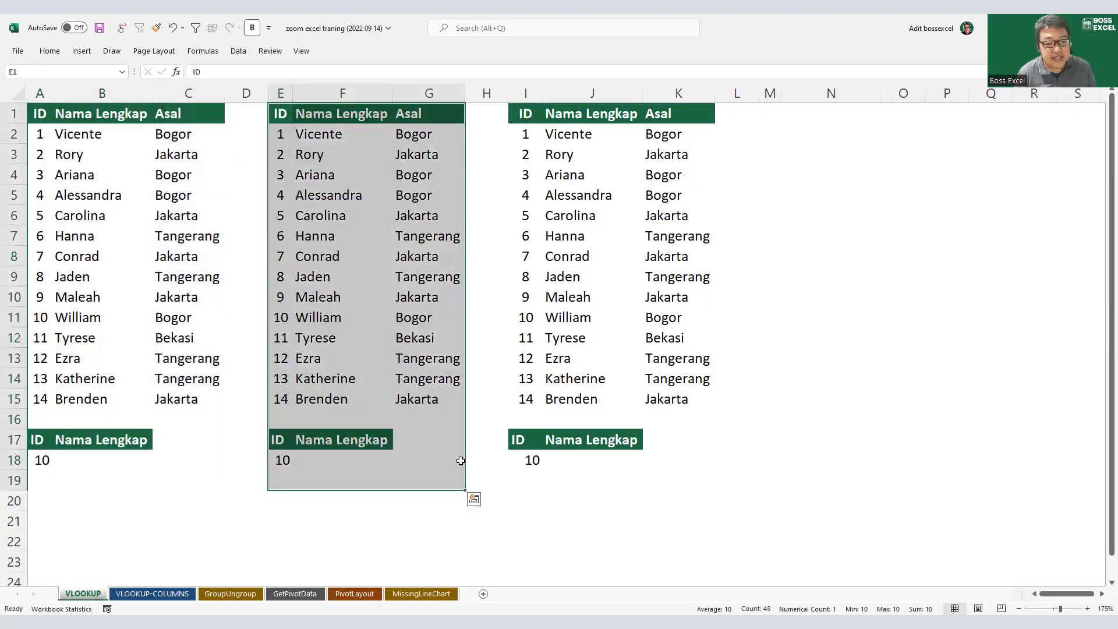
drag(523, 121, 692, 464)
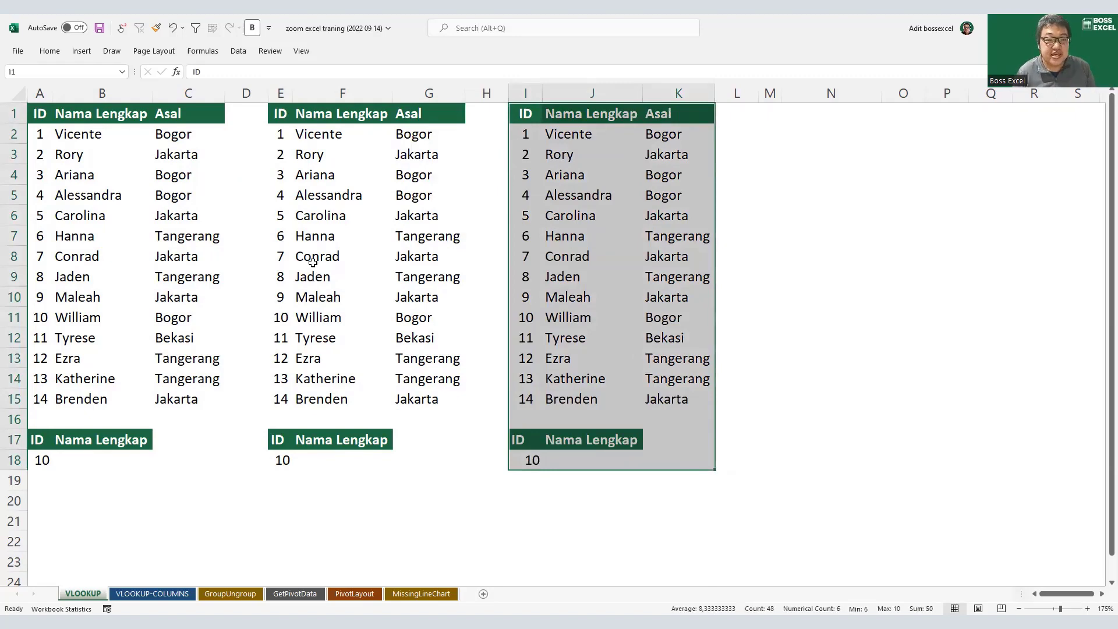
click(135, 460)
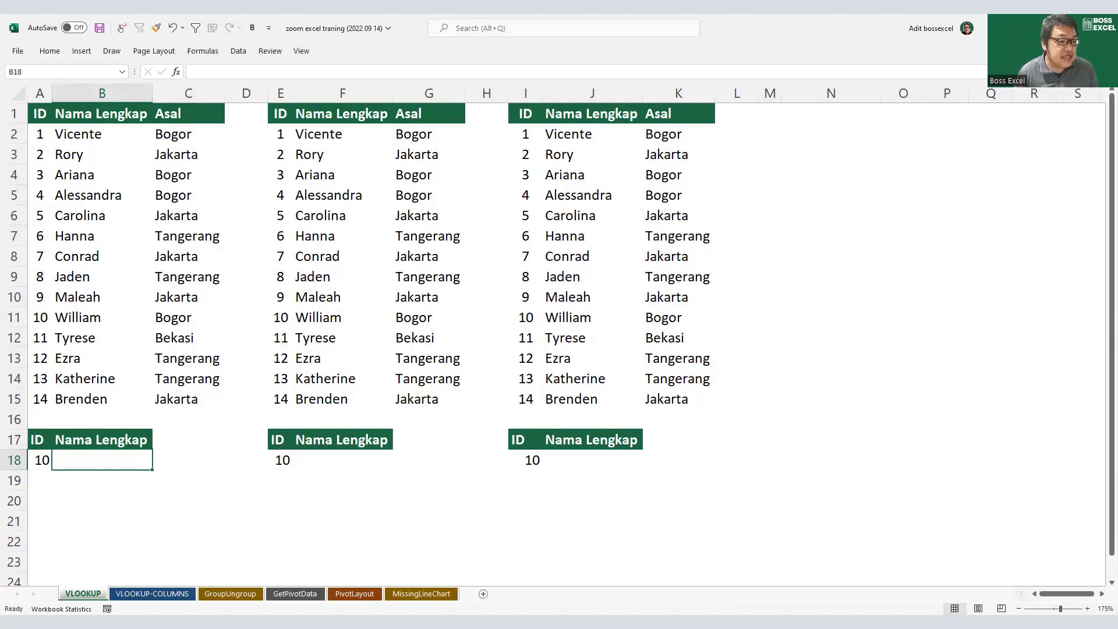
drag(57, 142, 44, 398)
drag(192, 142, 169, 405)
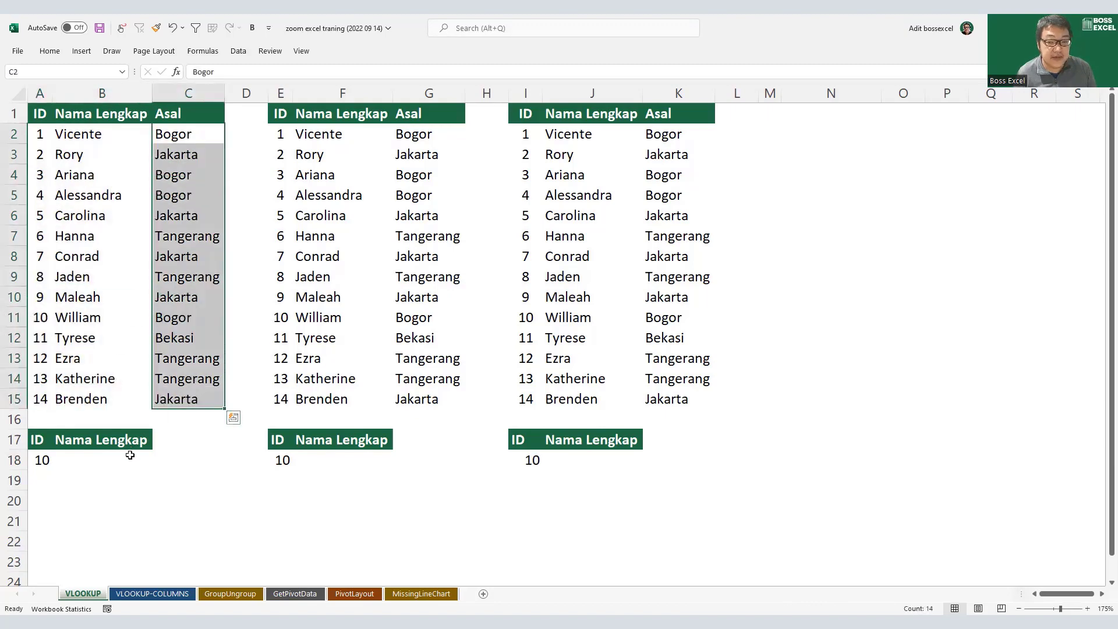
click(52, 460)
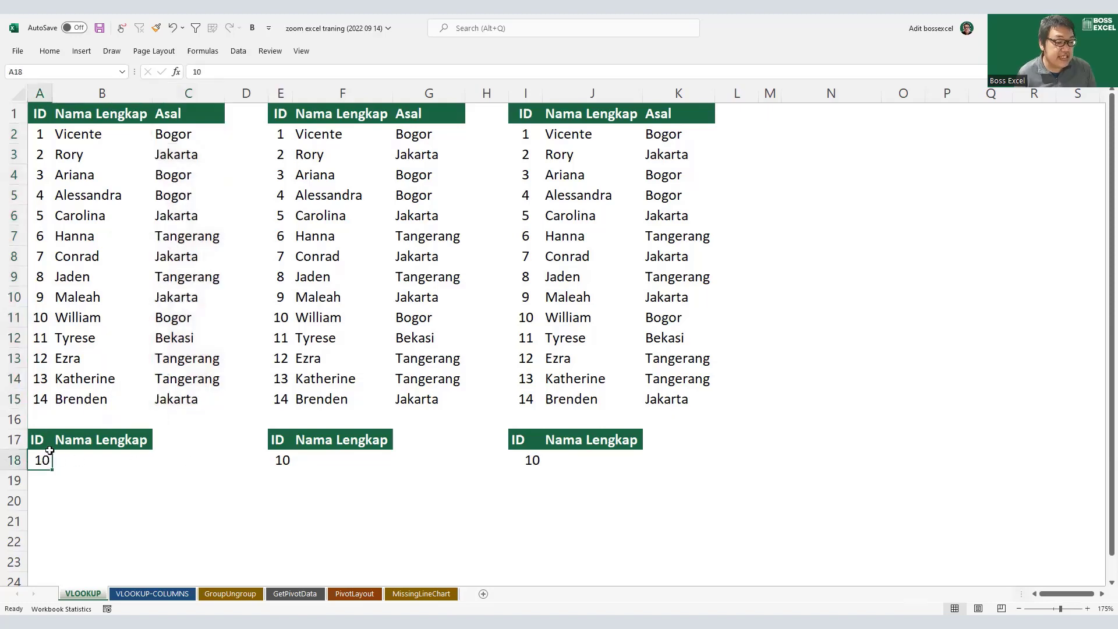
click(102, 459)
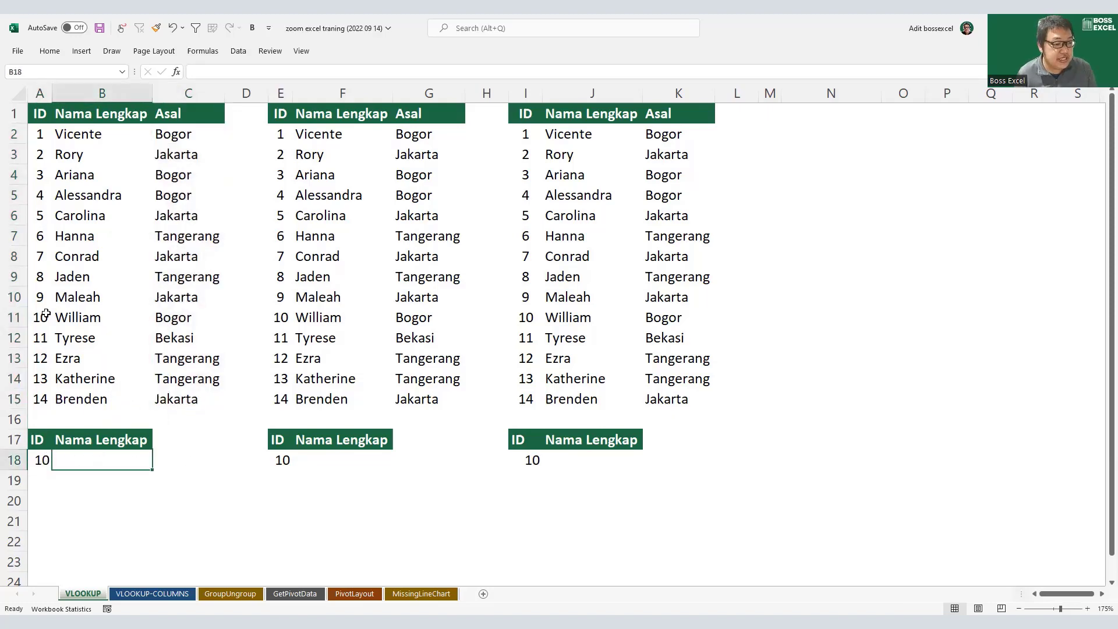
drag(42, 317, 104, 322)
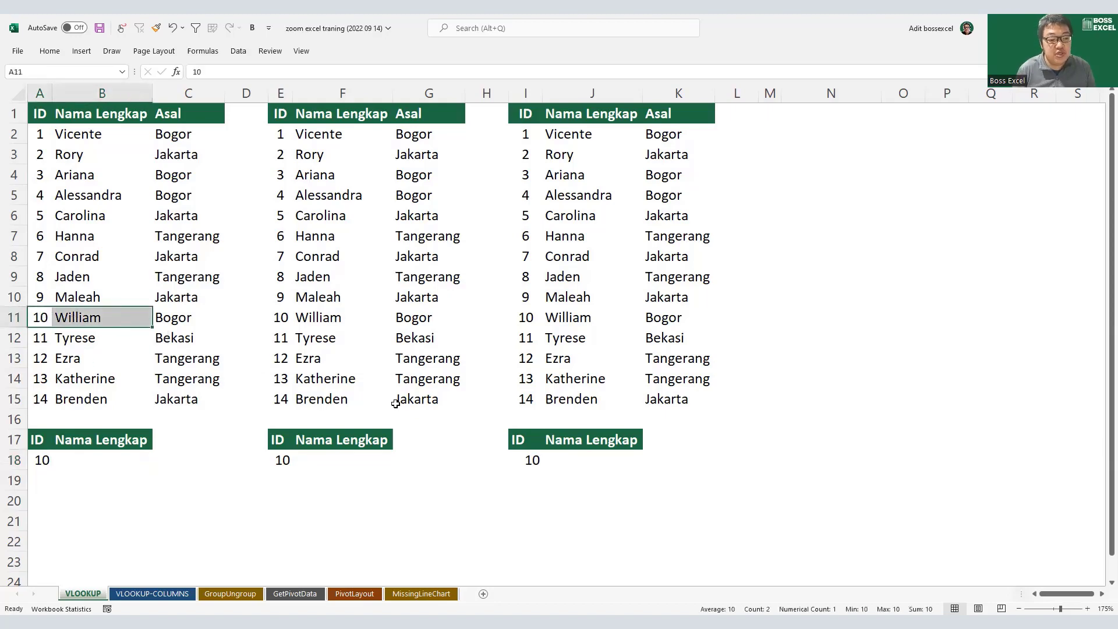
Step: Start a VLOOKUP formula in B18 with A18 as the lookup value
click(115, 457)
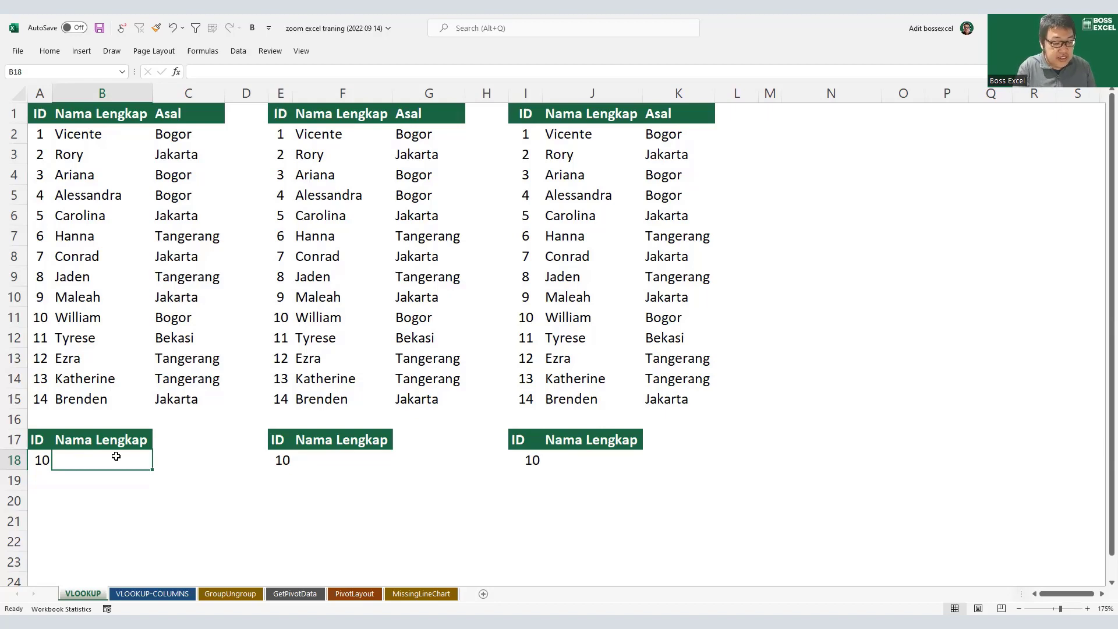
text(=)
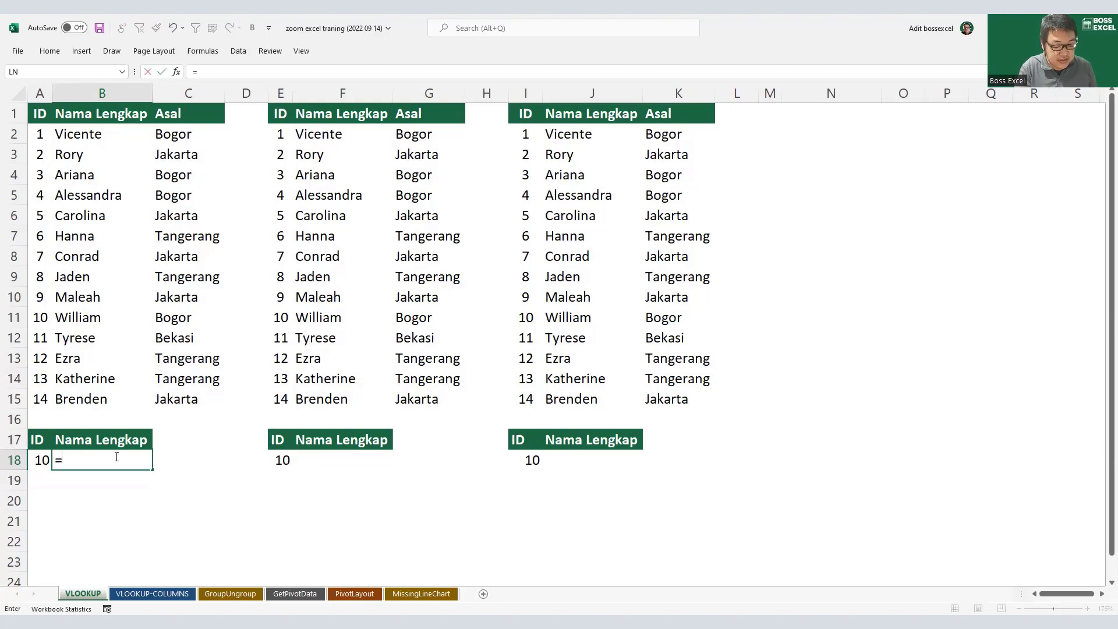
text(vlo)
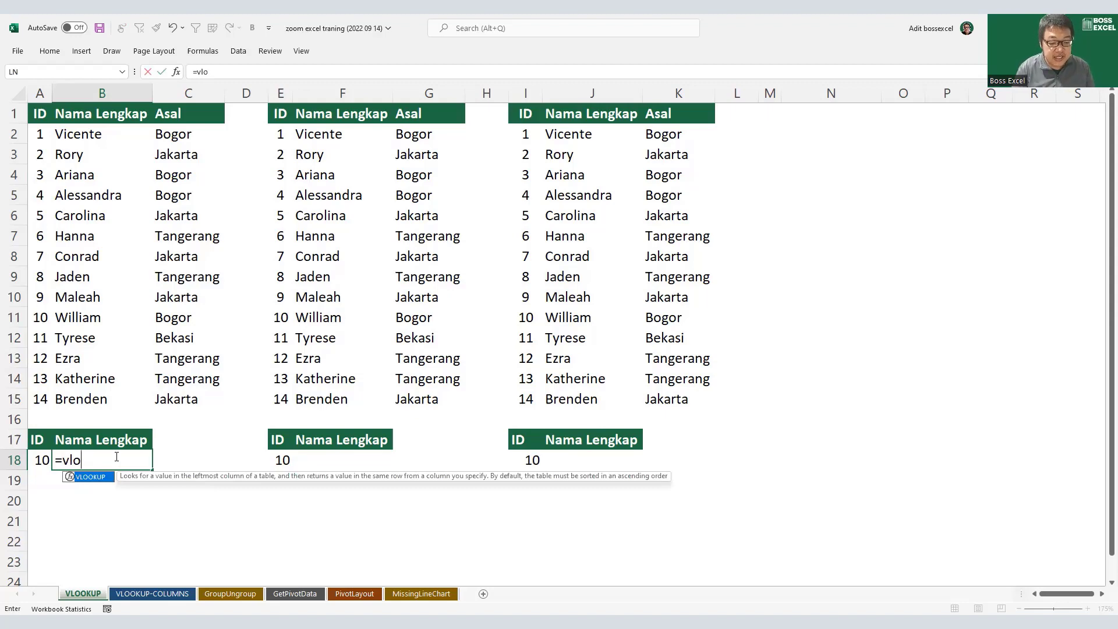
key(BackSpace)
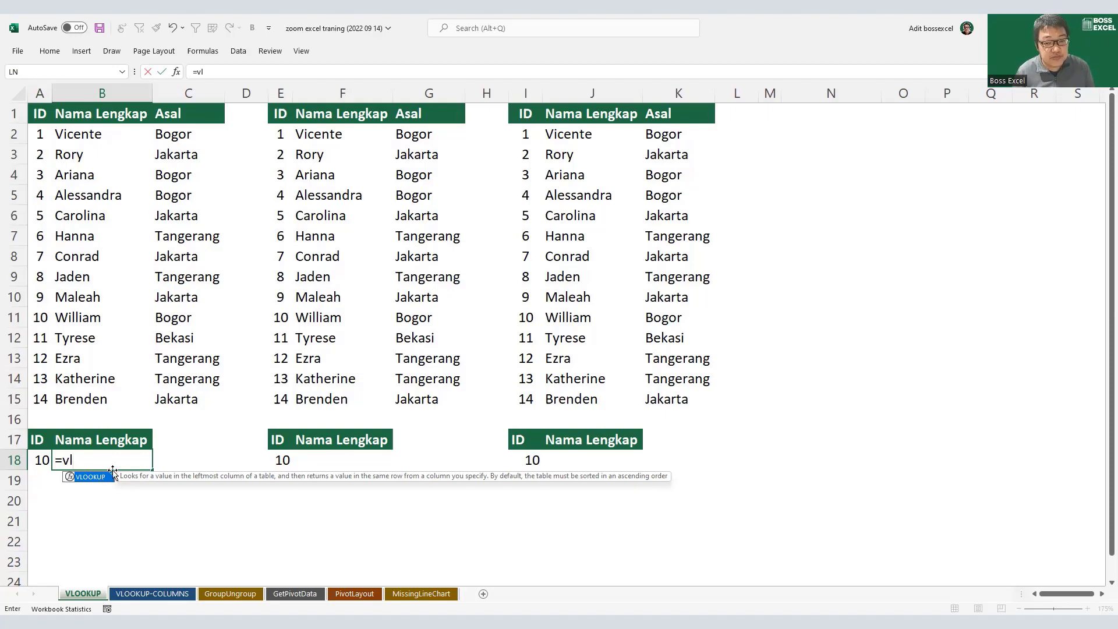
double_click(112, 476)
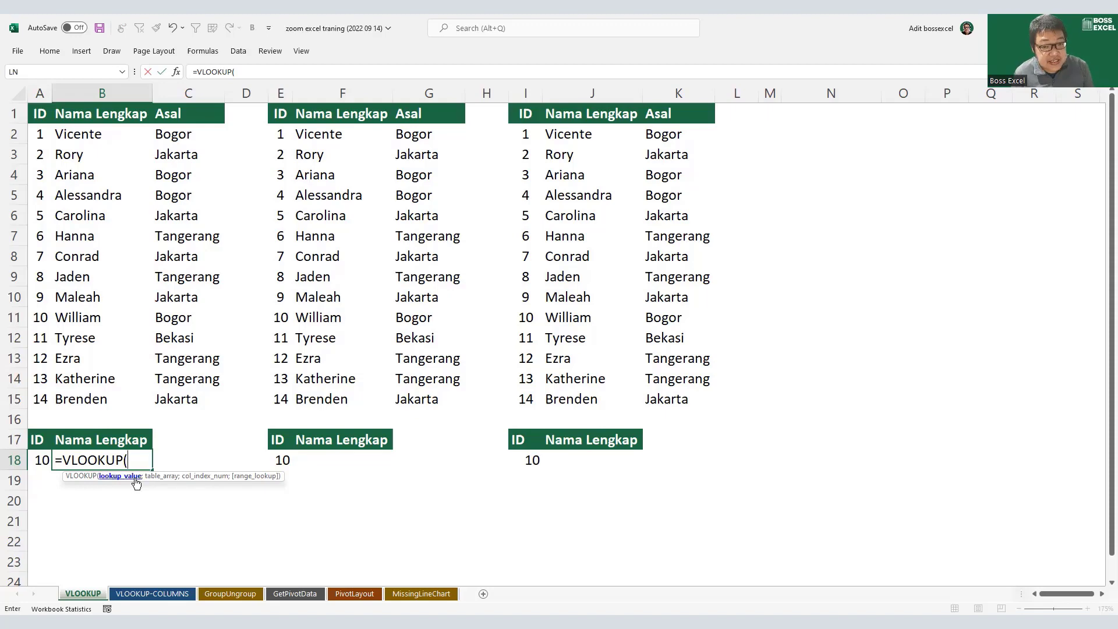
click(43, 463)
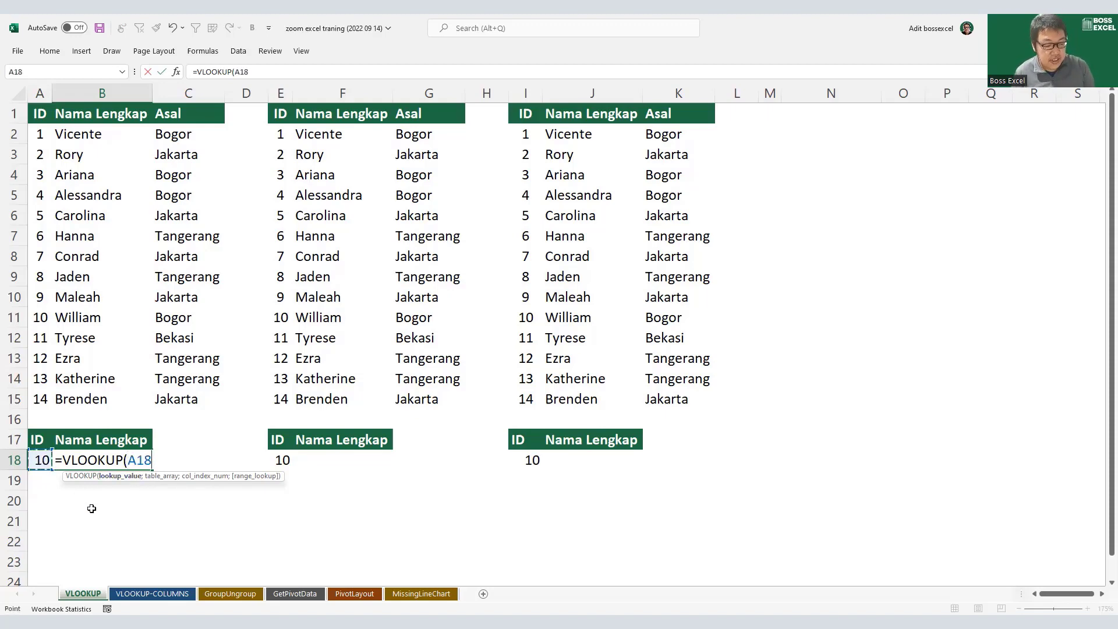
text(;)
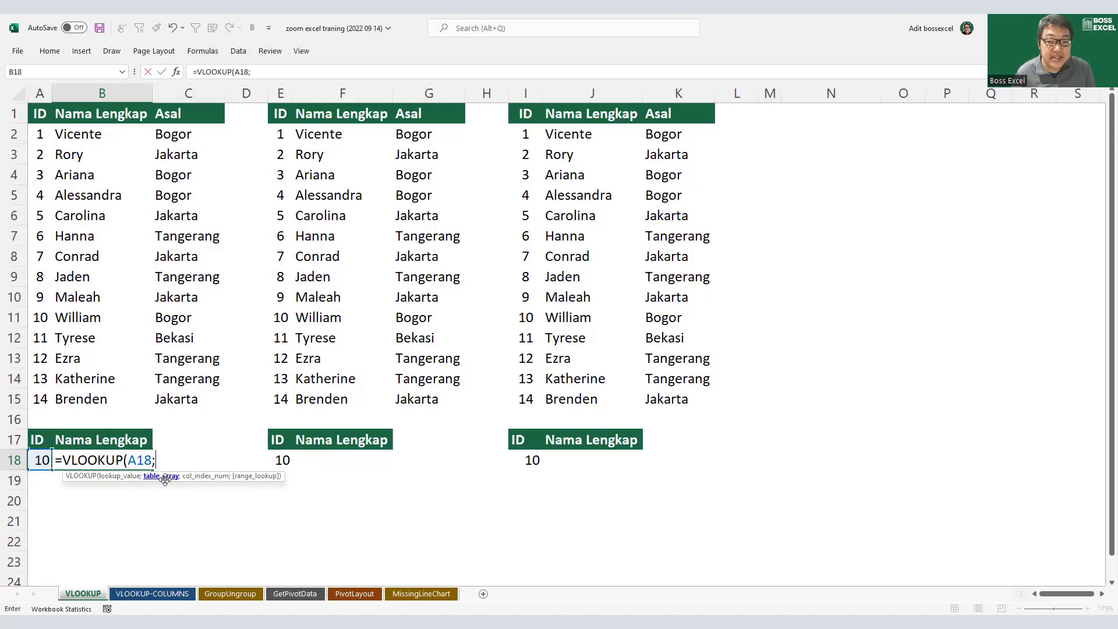
Step: Complete the B18 VLOOKUP with table array A2:C15, column index 2 and FALSE for an exact match
click(42, 134)
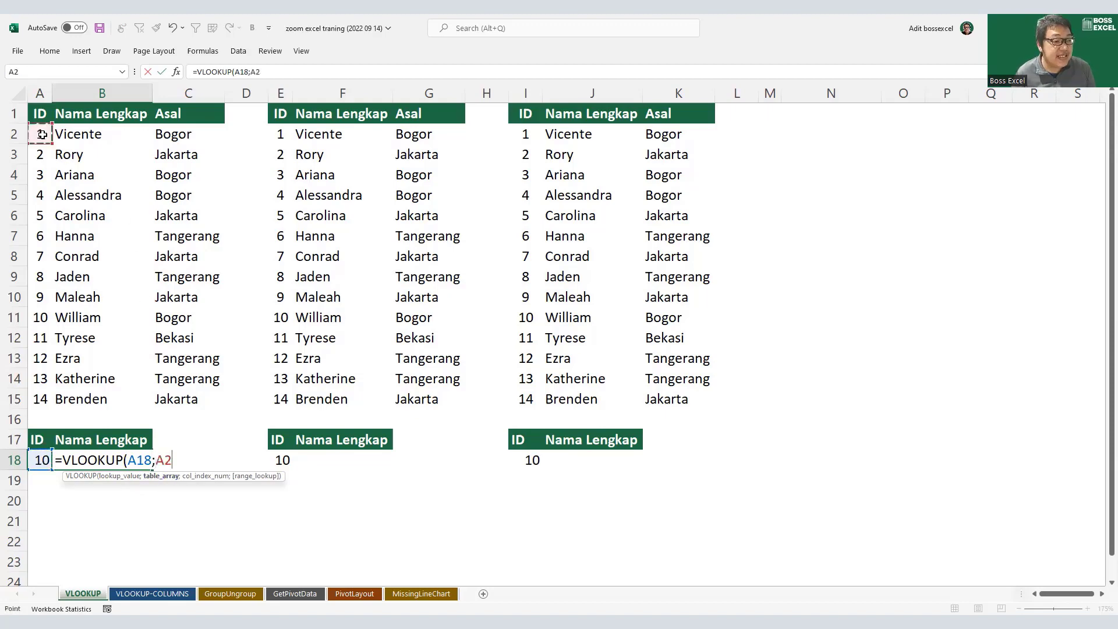
shift+click(210, 396)
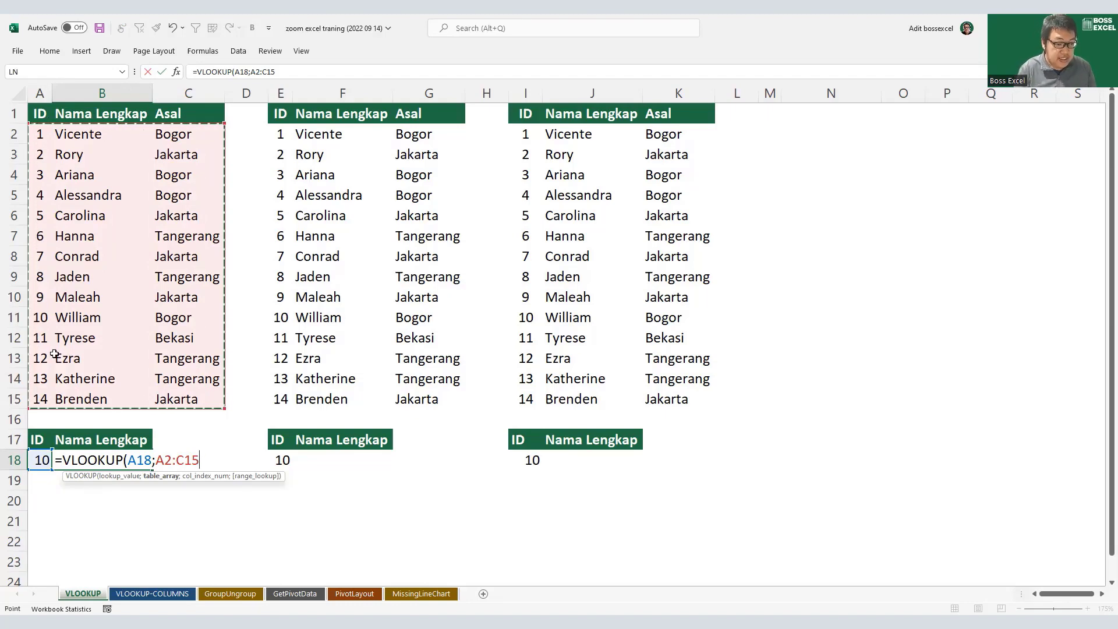
text(;)
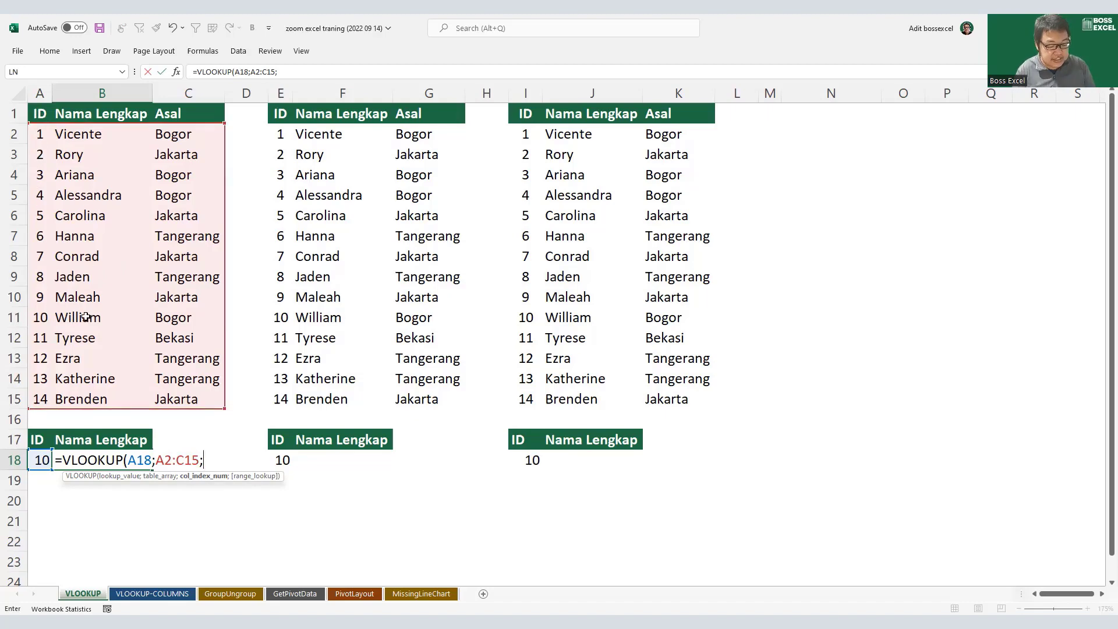
text(2;fas)
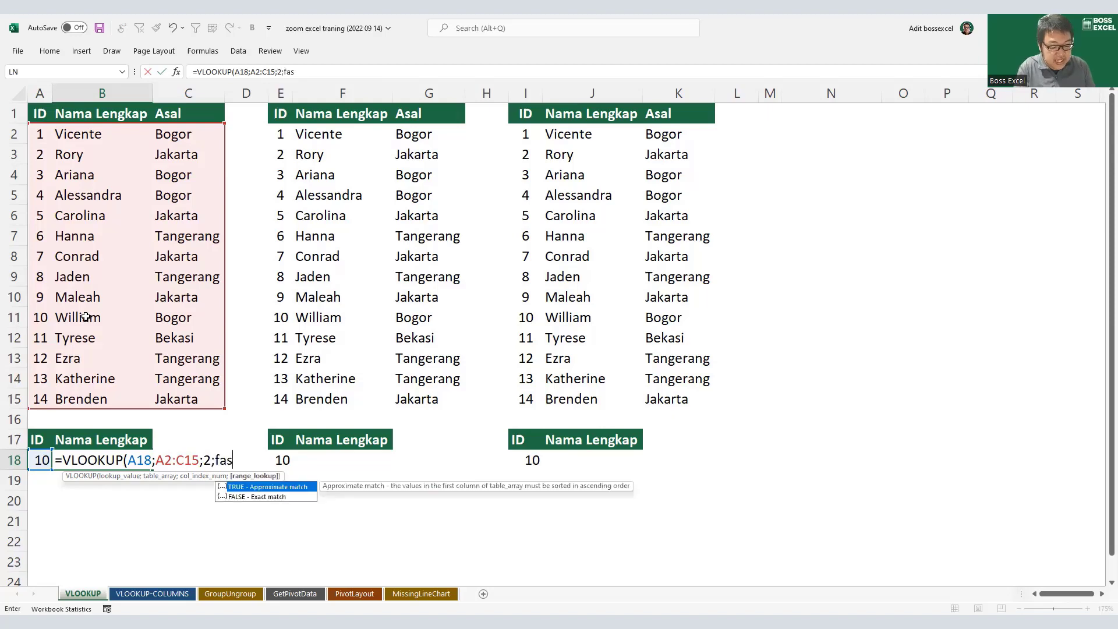
key(BackSpace)
text(lse)
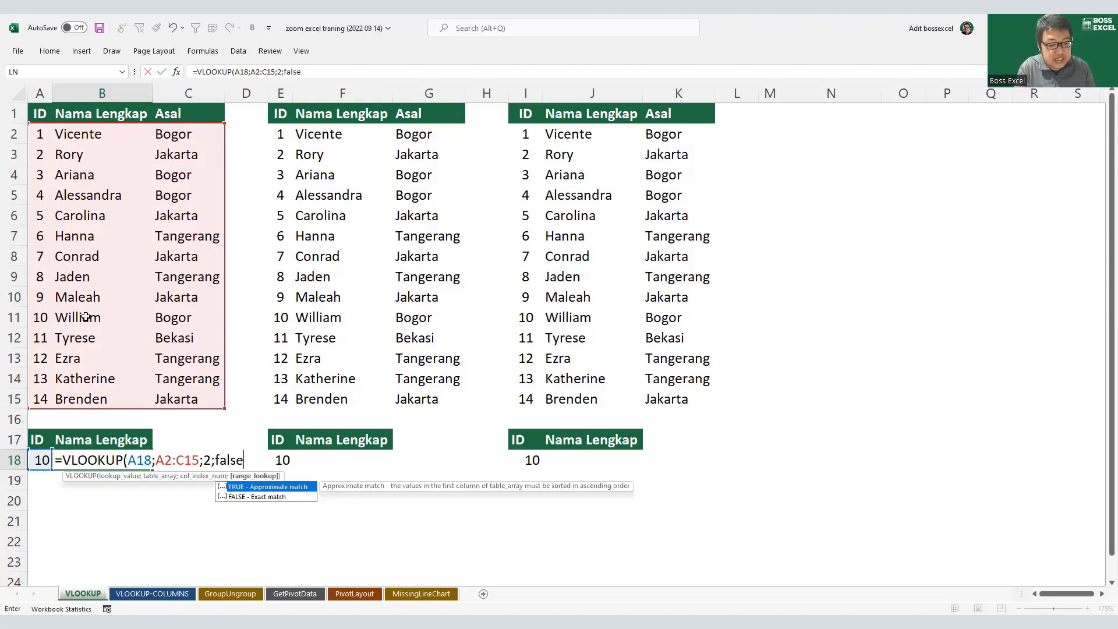
text())
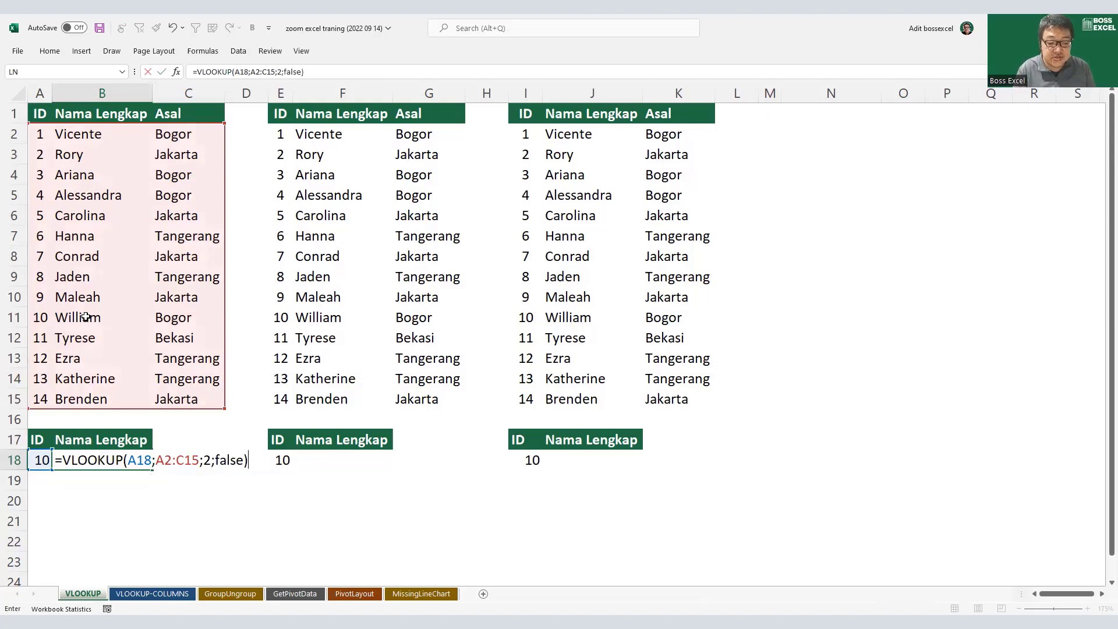
key(Return)
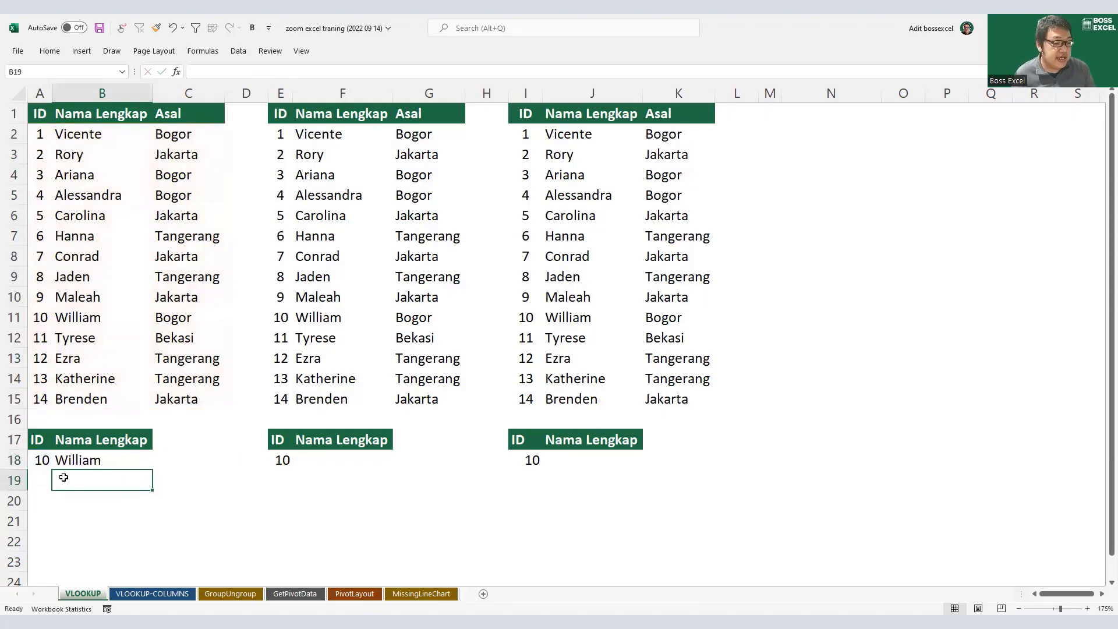
Step: Test the first table's lookup by setting the ID in A18 to 6 and then to 14
click(78, 464)
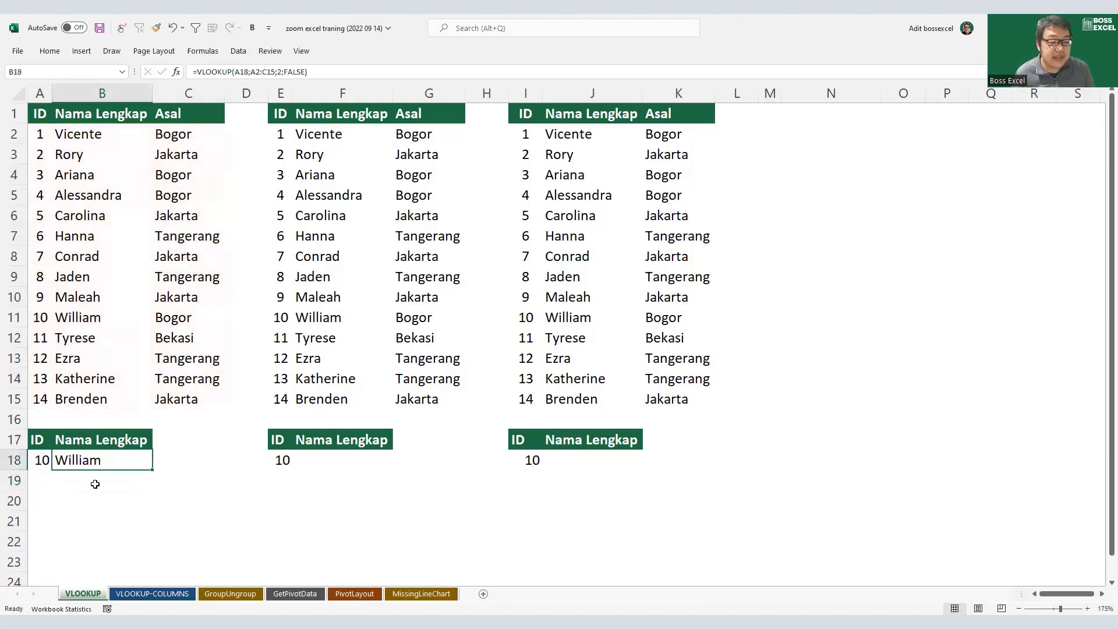
click(44, 461)
text(6)
key(Return)
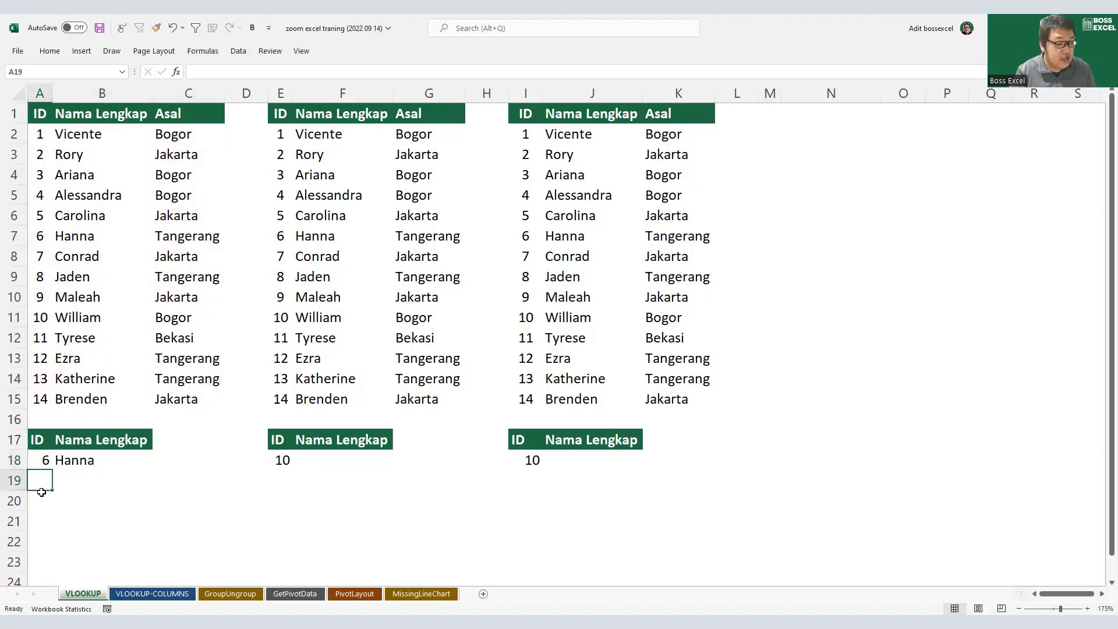
key(Up)
text(14)
key(Return)
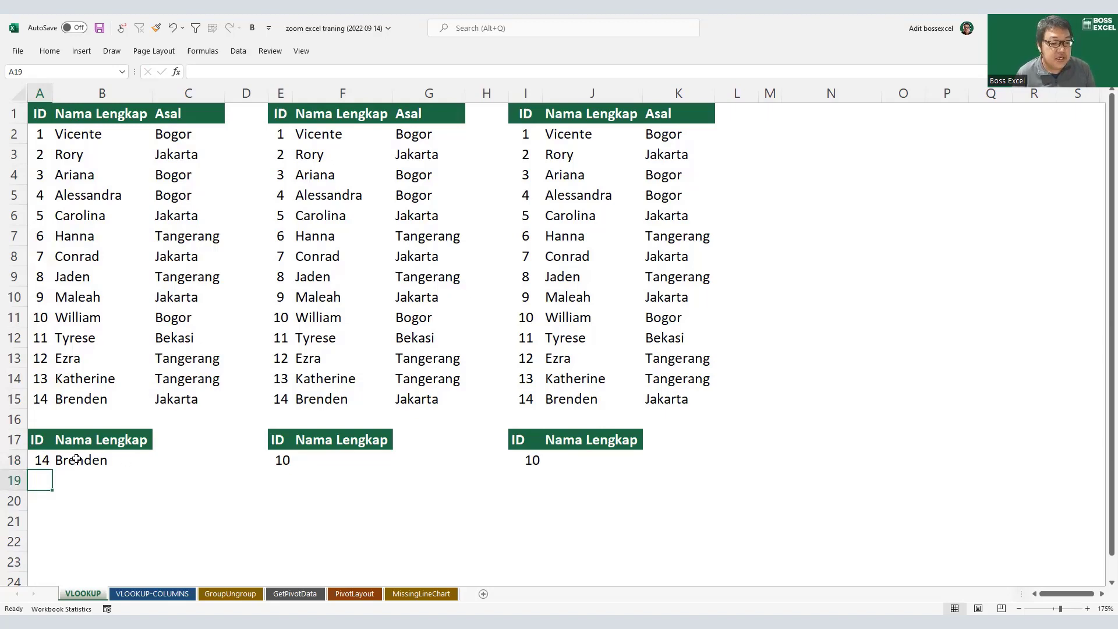
Step: Start a VLOOKUP formula in F18 for the second table with E18 as the lookup value
click(286, 119)
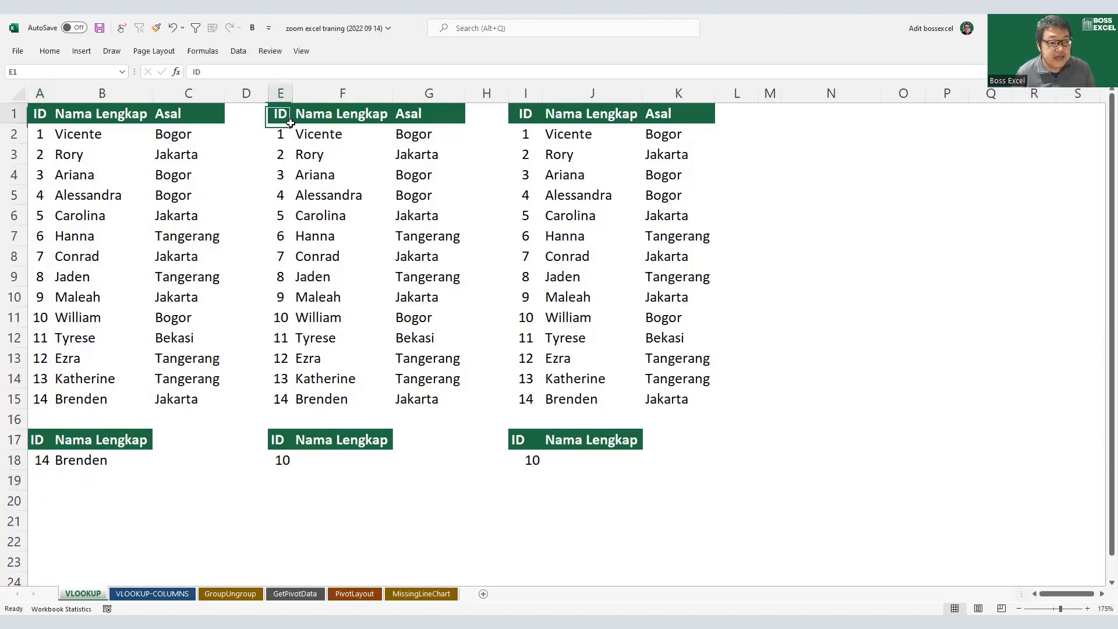
drag(290, 123, 463, 401)
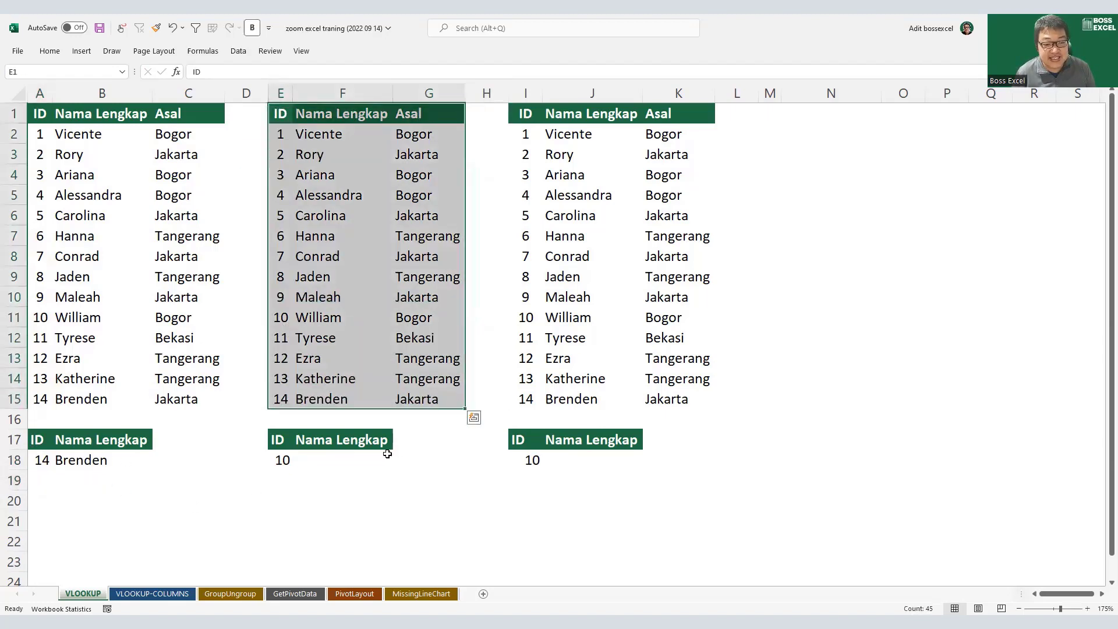
click(371, 460)
text(=)
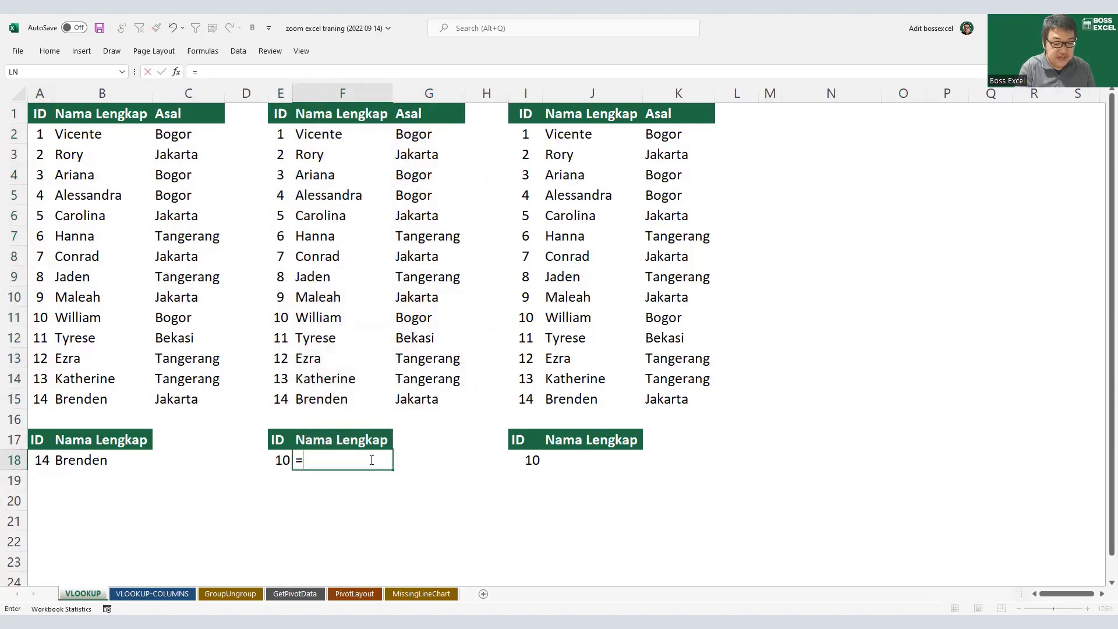
text(VLOOKUP()
key(Left)
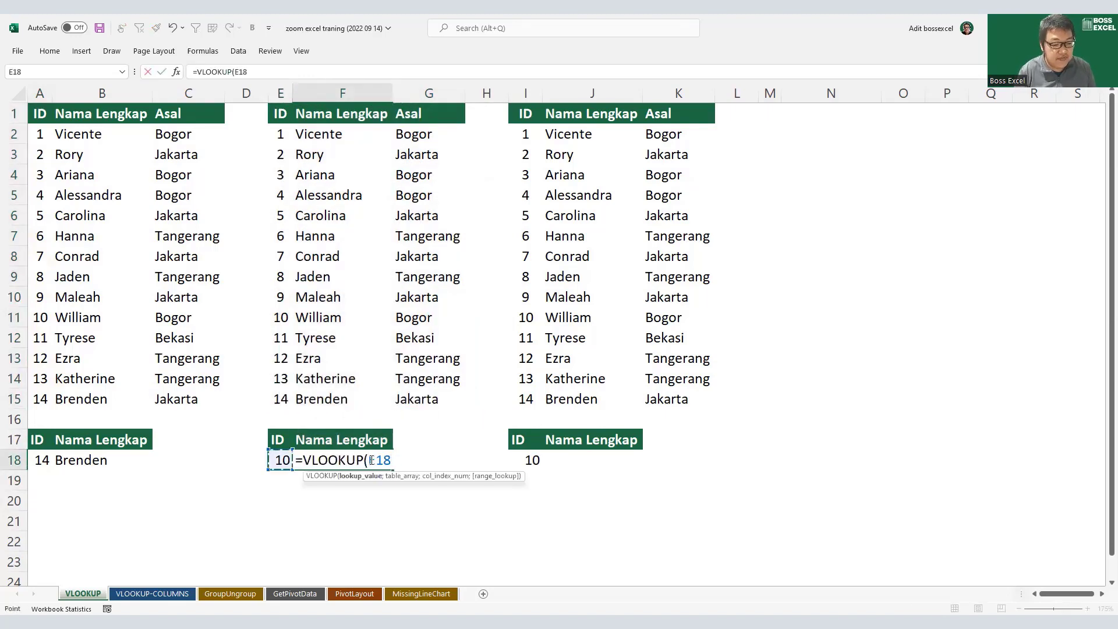
text(;)
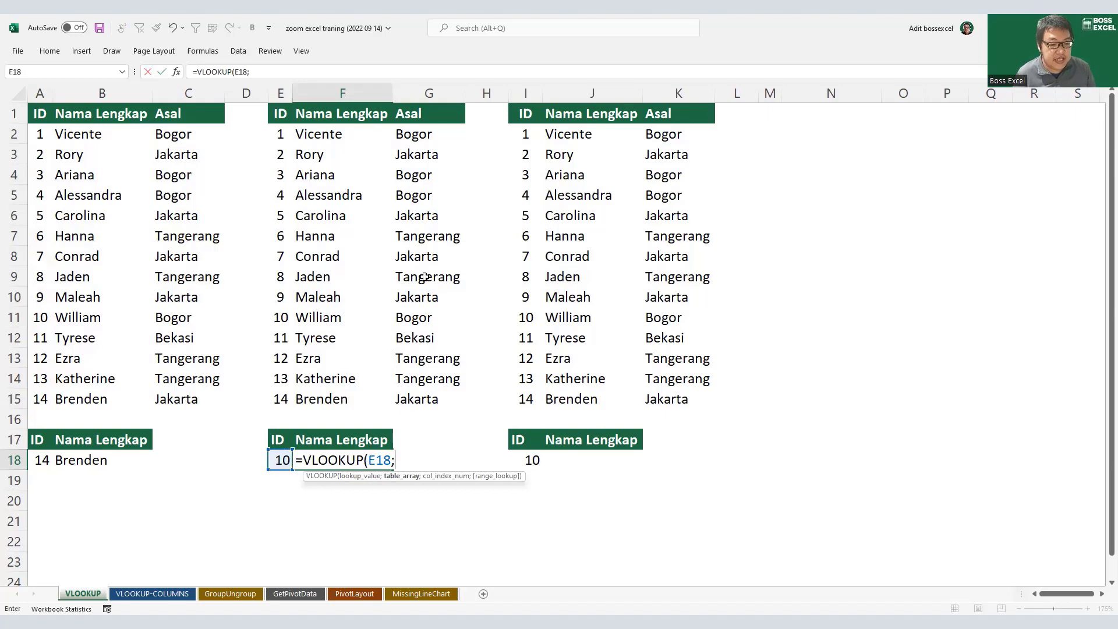
Step: Complete the F18 VLOOKUP with table array E2:G15, column index 2 and FALSE for an exact match
drag(281, 134, 413, 406)
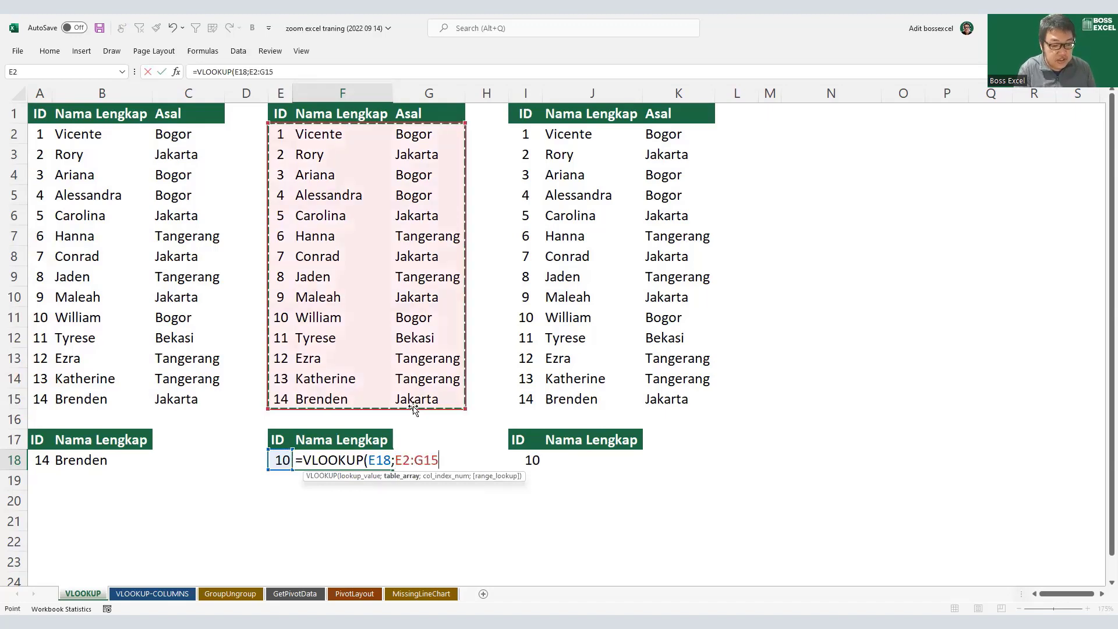
text(;fal)
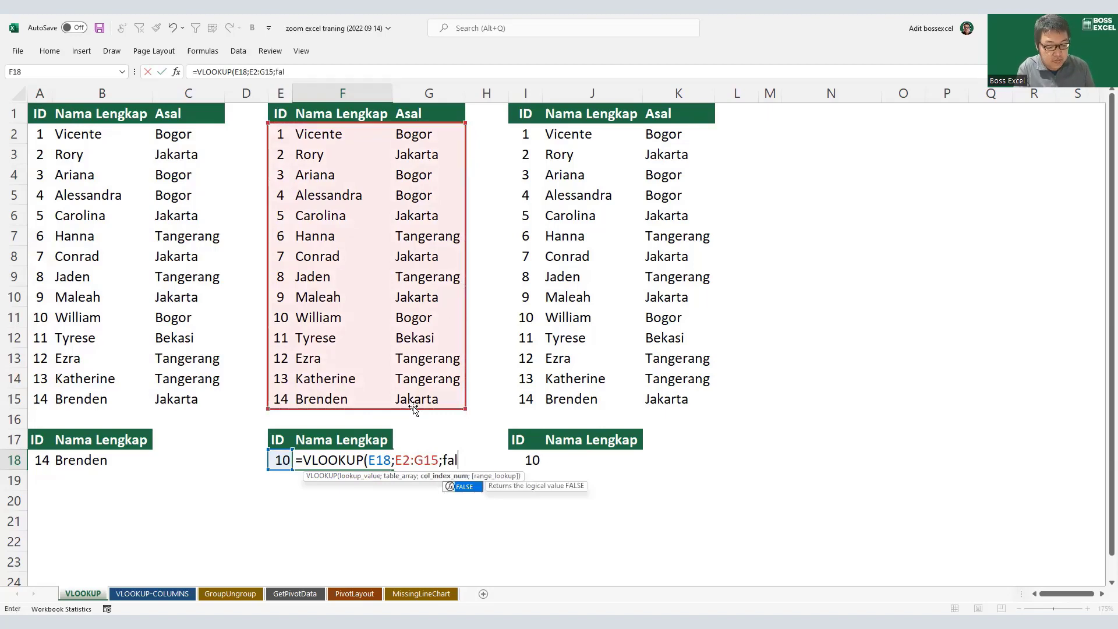
key(BackSpace)
key(BackSpace)
key(BackSpace)
text(2;false)
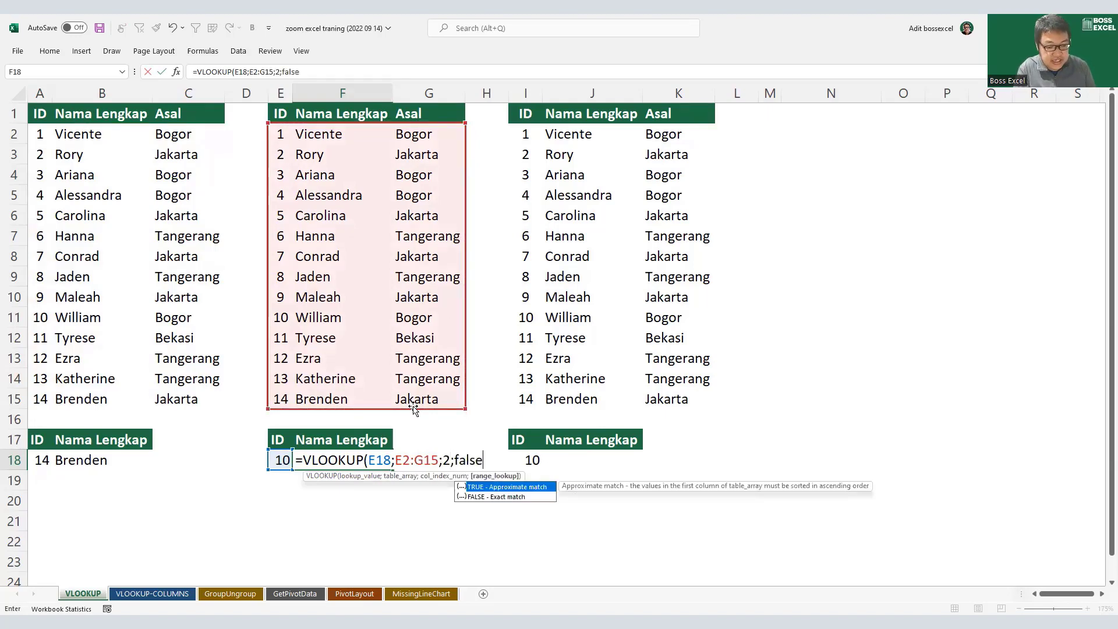
text())
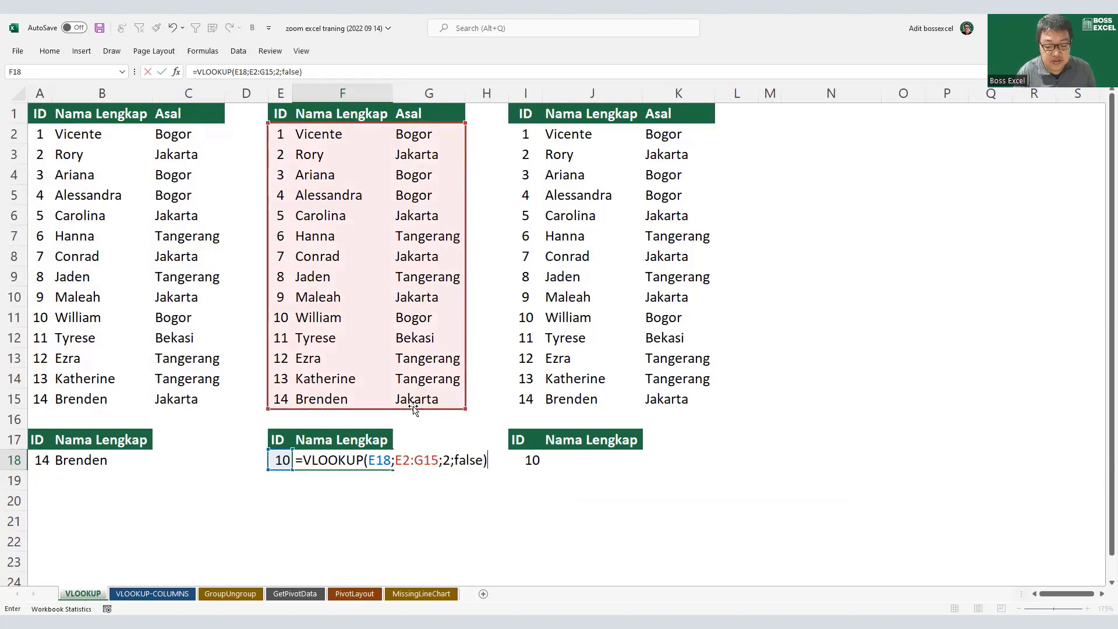
key(Return)
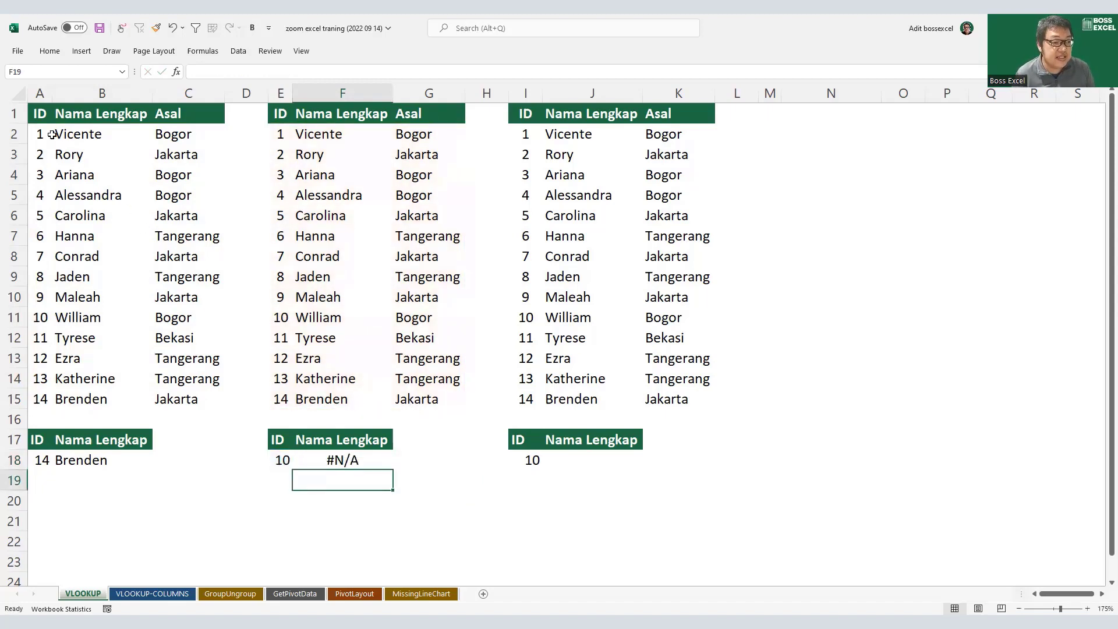
Step: Check the F18 formula against the second table's row for ID 10
drag(54, 133, 192, 411)
drag(353, 321, 349, 361)
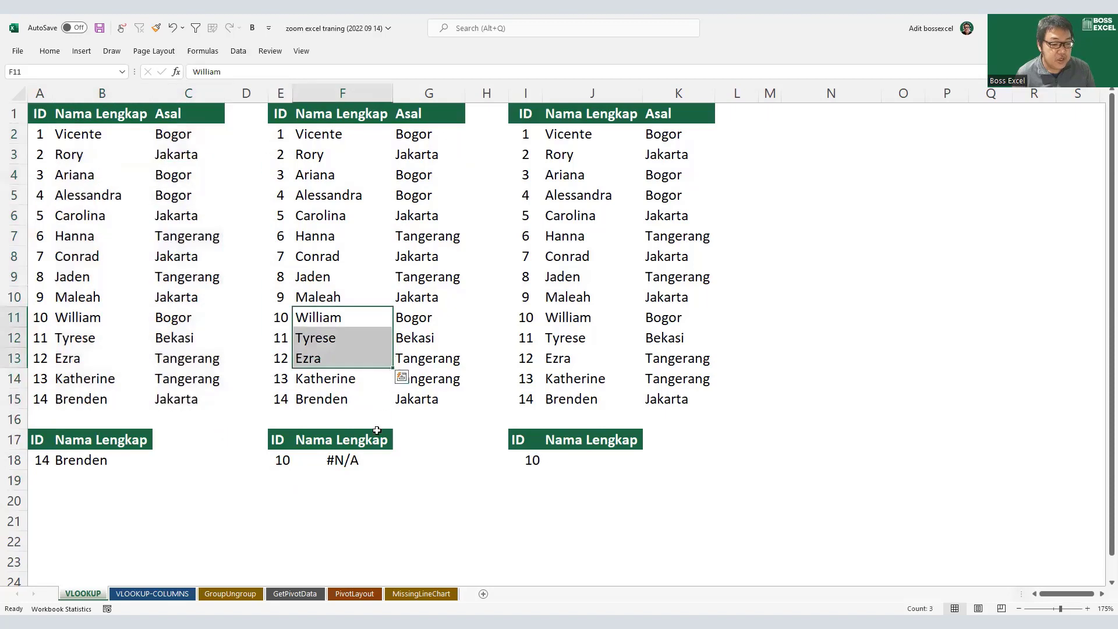
click(352, 461)
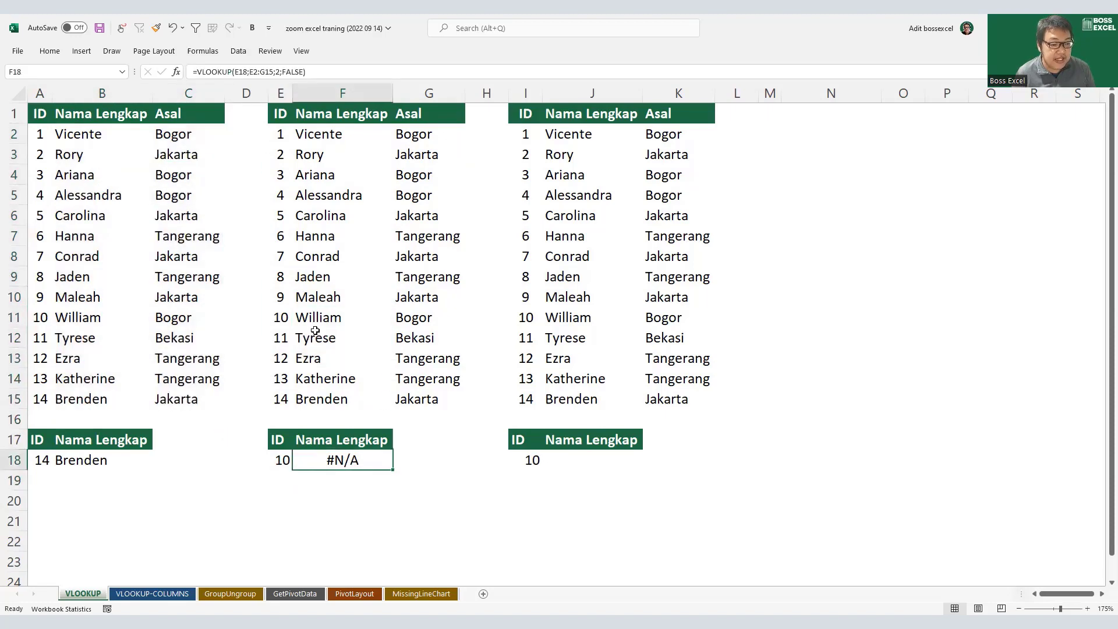
drag(285, 321, 329, 325)
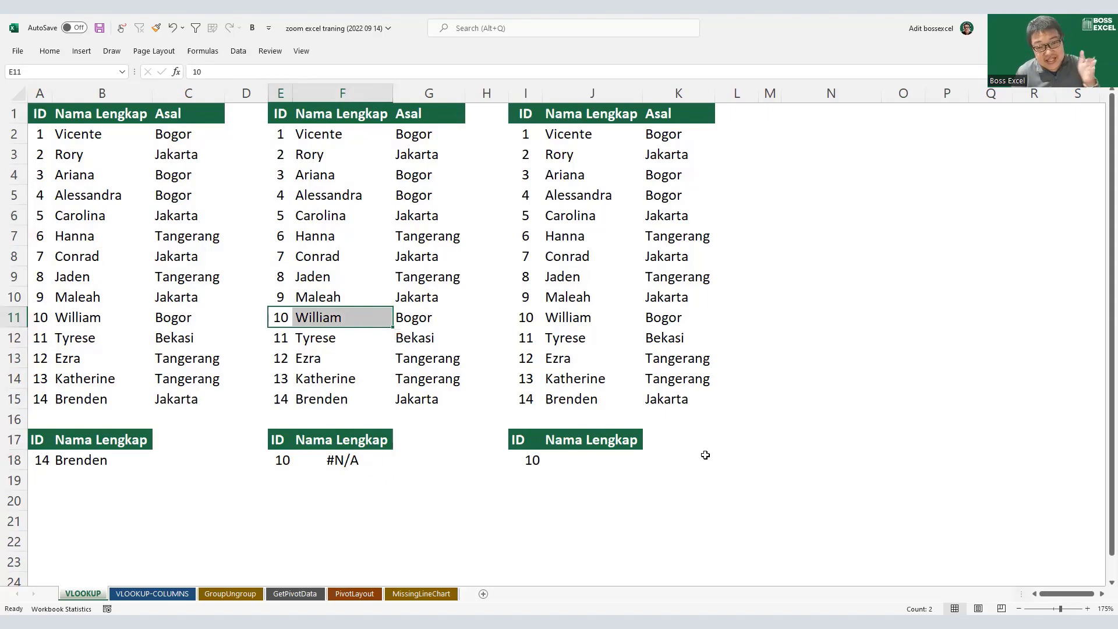
Step: Enter the notes data type, NUMBER and TEXT in cells N2 to N4
click(821, 139)
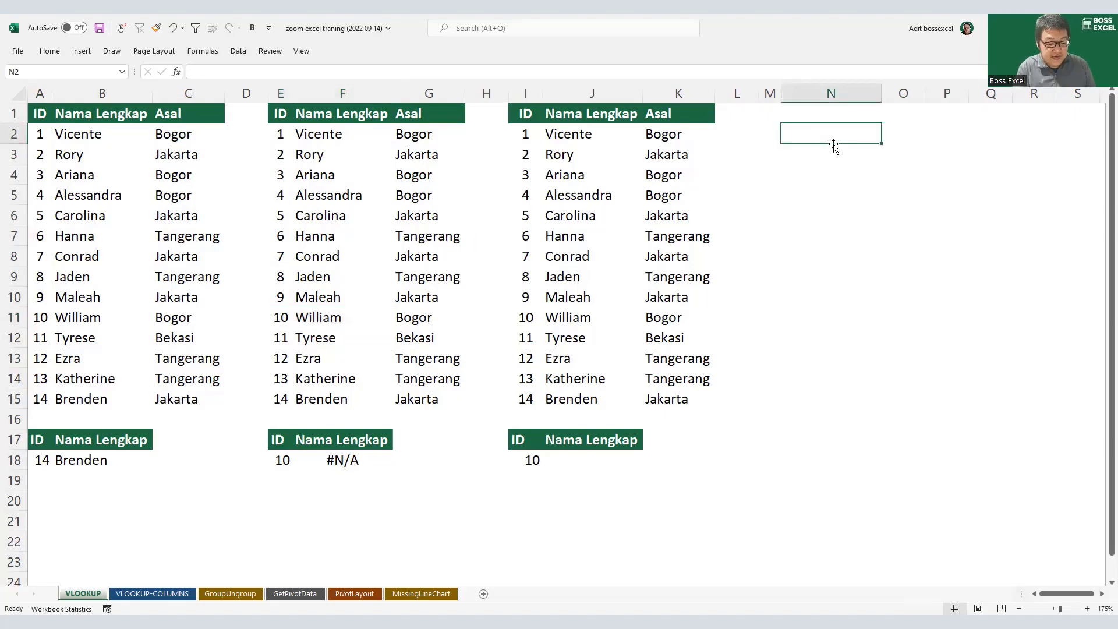
text(data type)
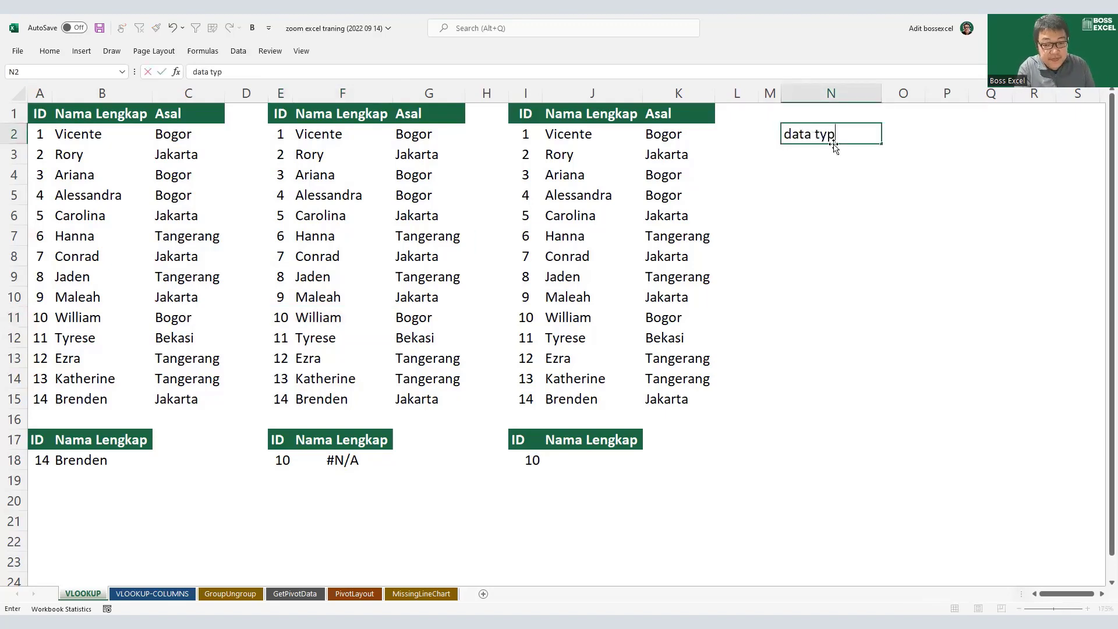
key(Return)
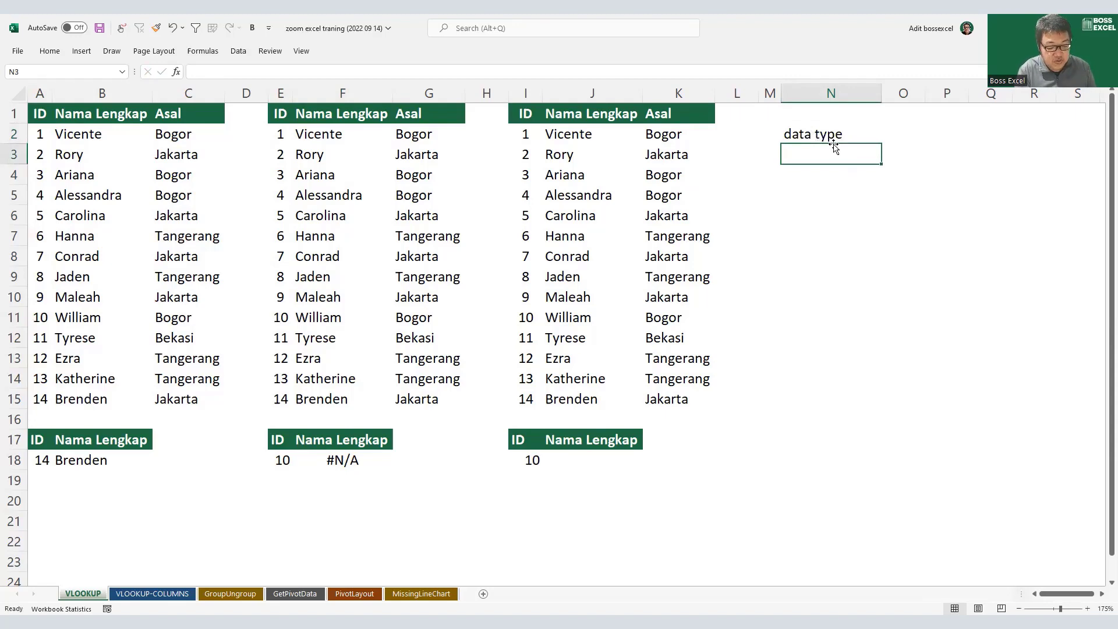
text(NUMBER)
key(Return)
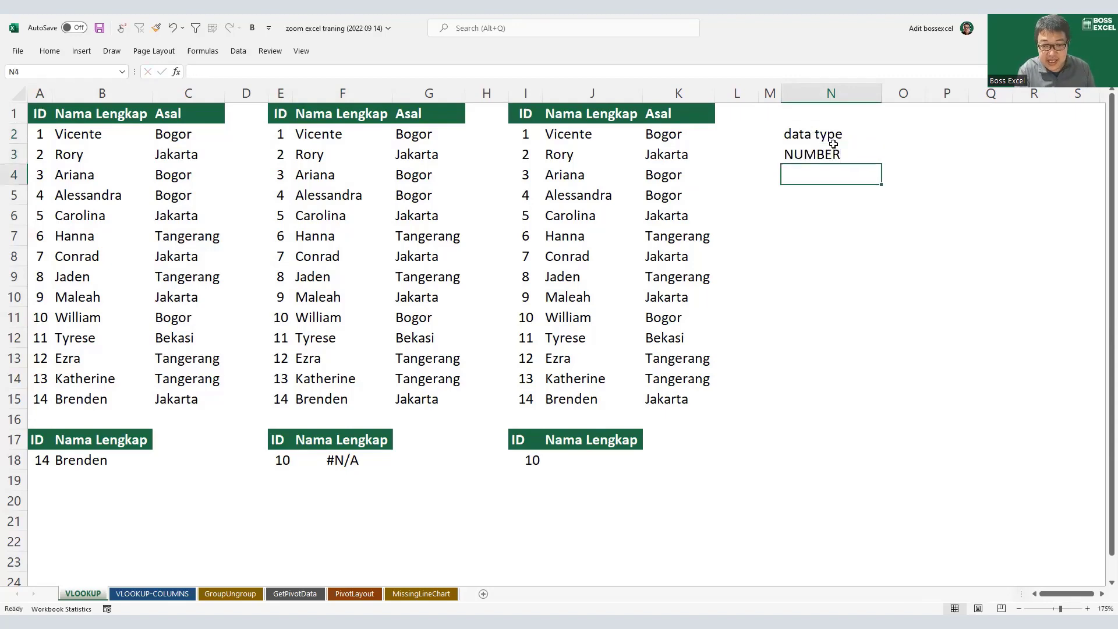
text(TEXT)
key(Return)
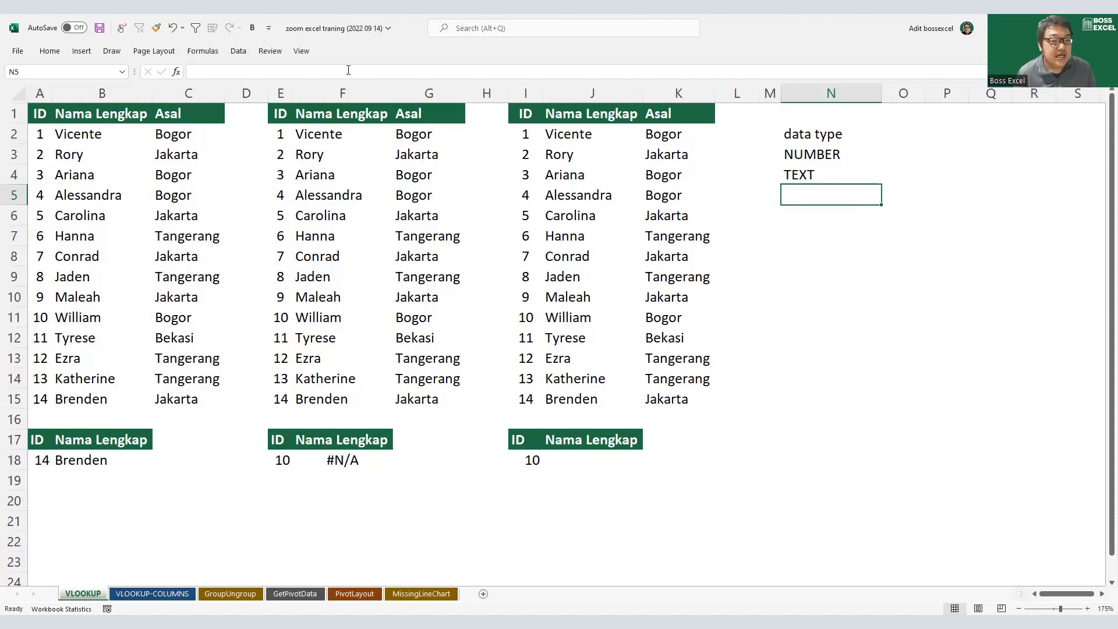
Step: Widen ID columns A and E together to make the alignment of their values easier to see
click(40, 93)
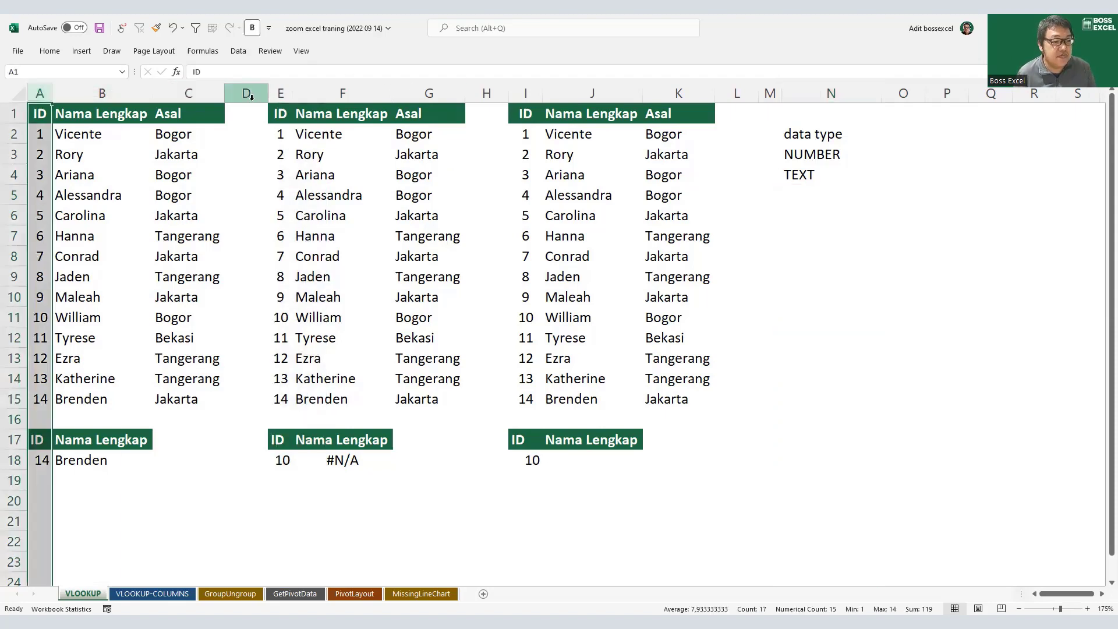
ctrl+click(281, 93)
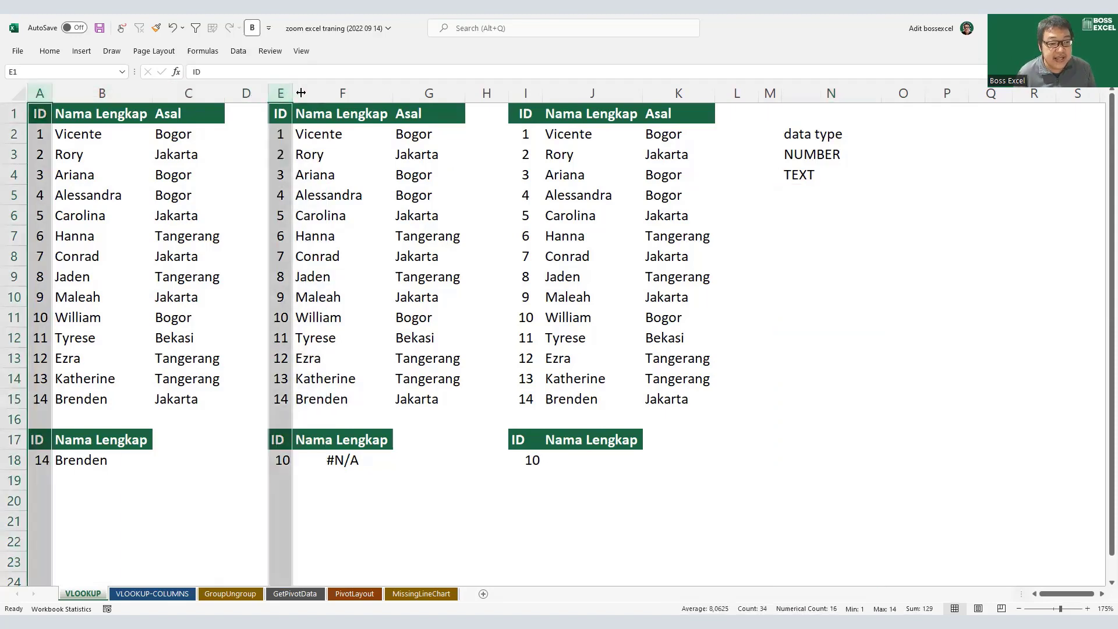
drag(301, 93, 344, 94)
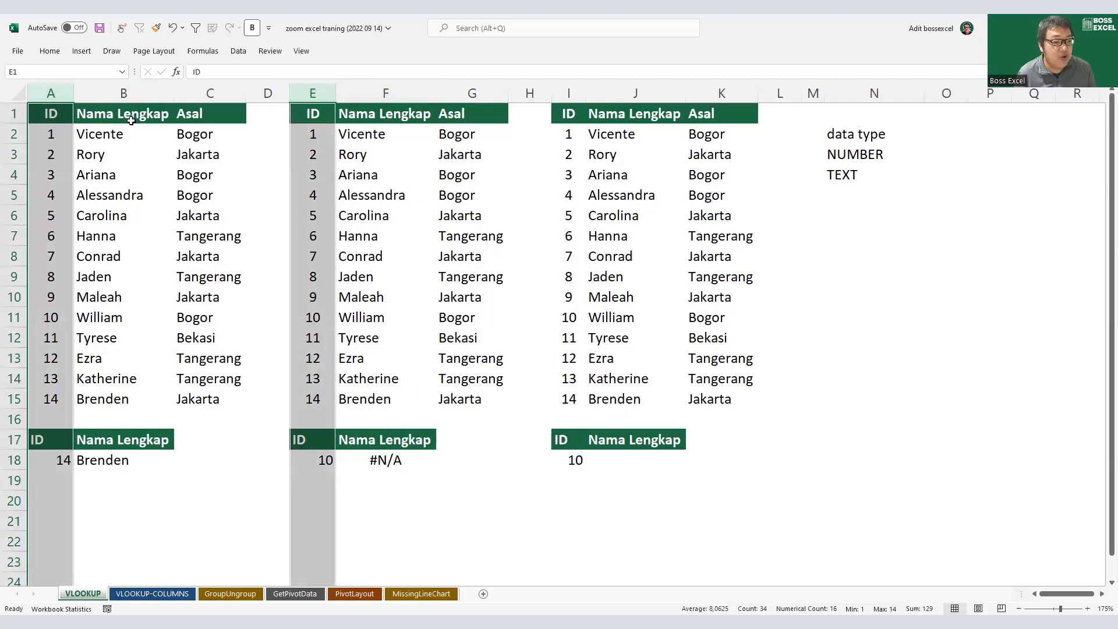
drag(75, 87, 100, 88)
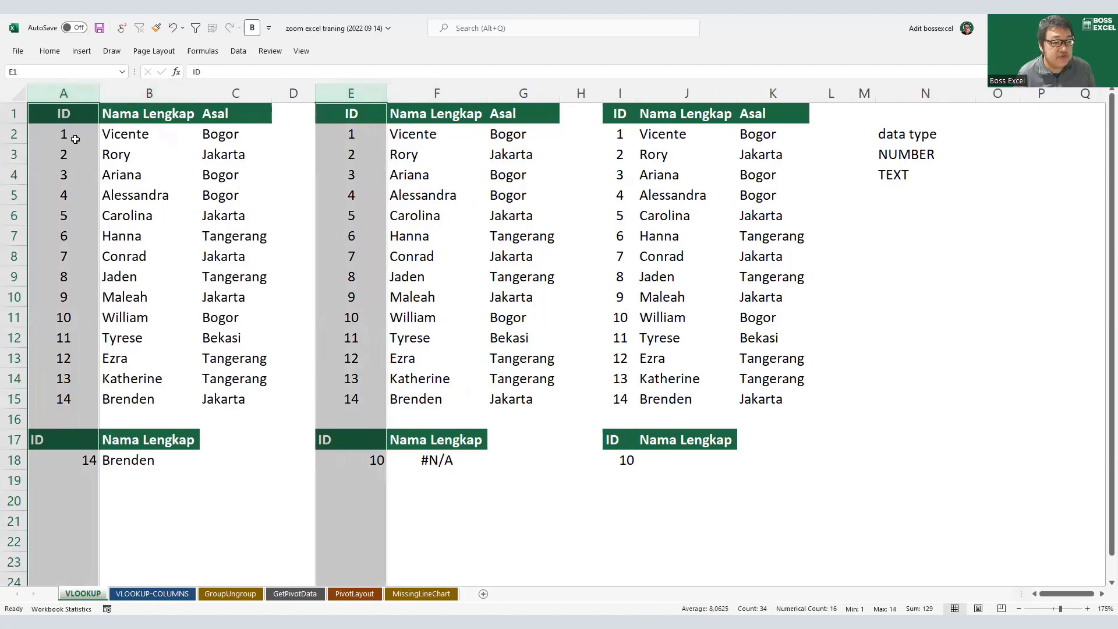
Step: Remove the center alignment from the ID values in A2:A15 and E2:E15
drag(64, 134, 76, 399)
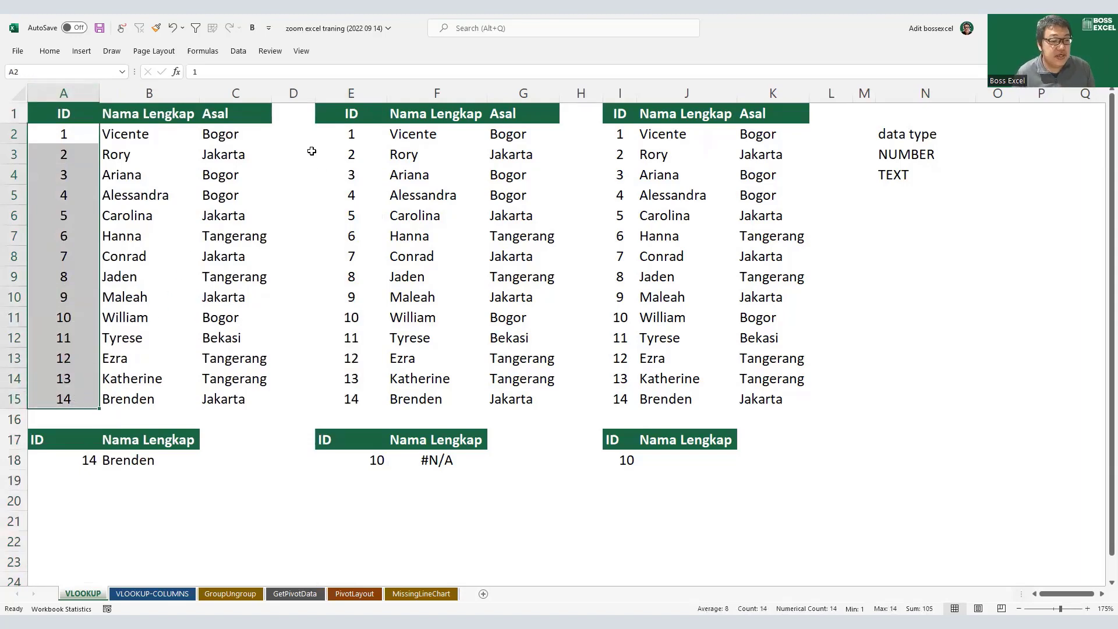
click(50, 51)
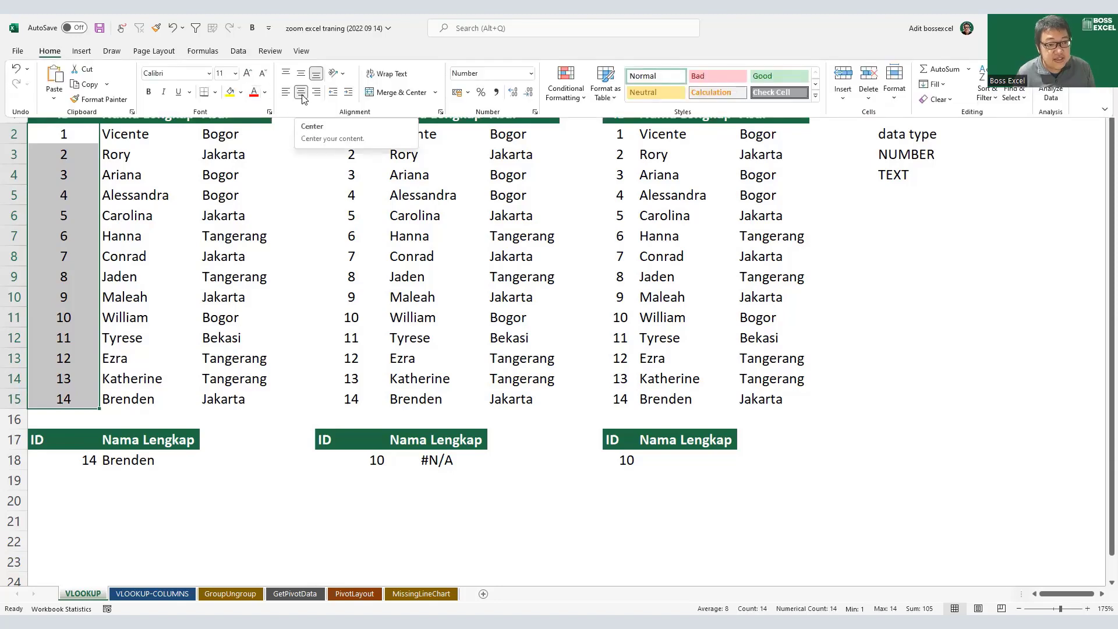
click(301, 92)
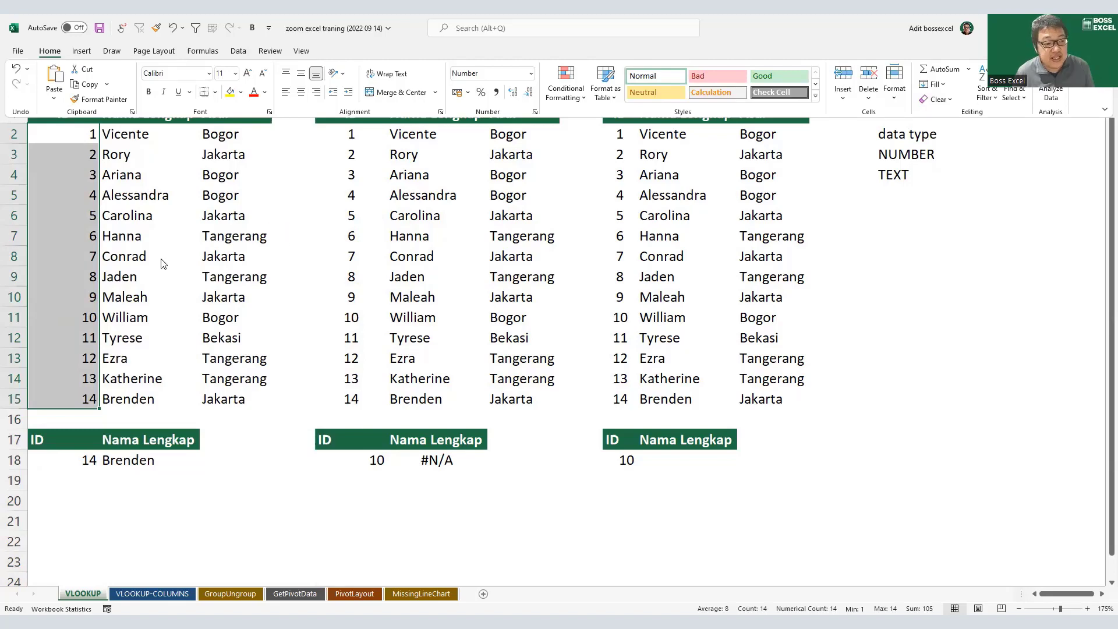
drag(91, 139, 81, 391)
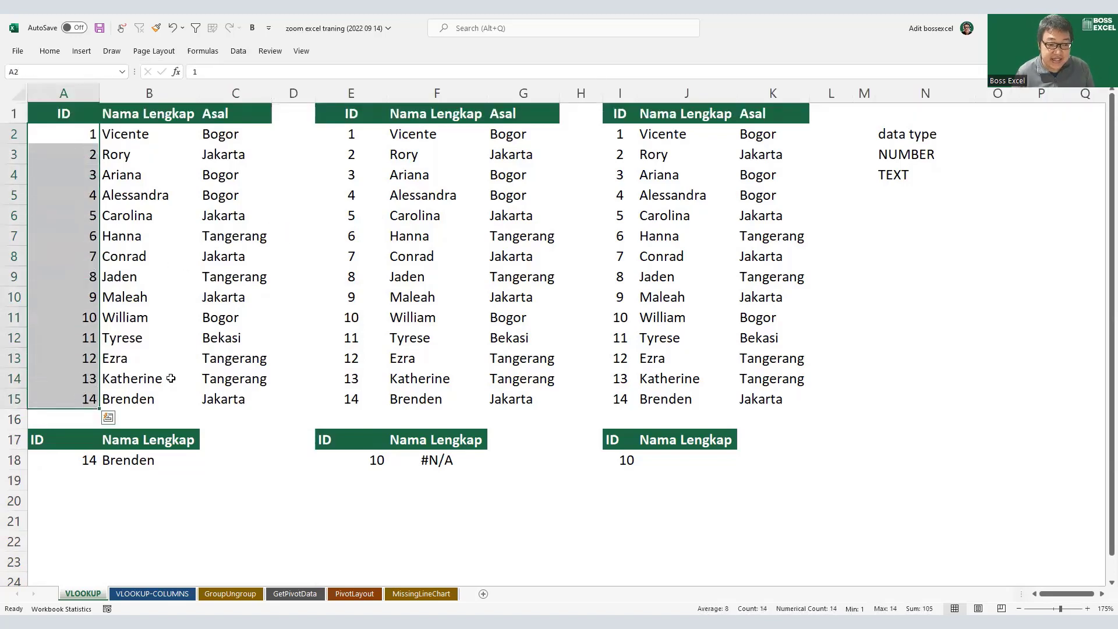
drag(329, 133, 326, 401)
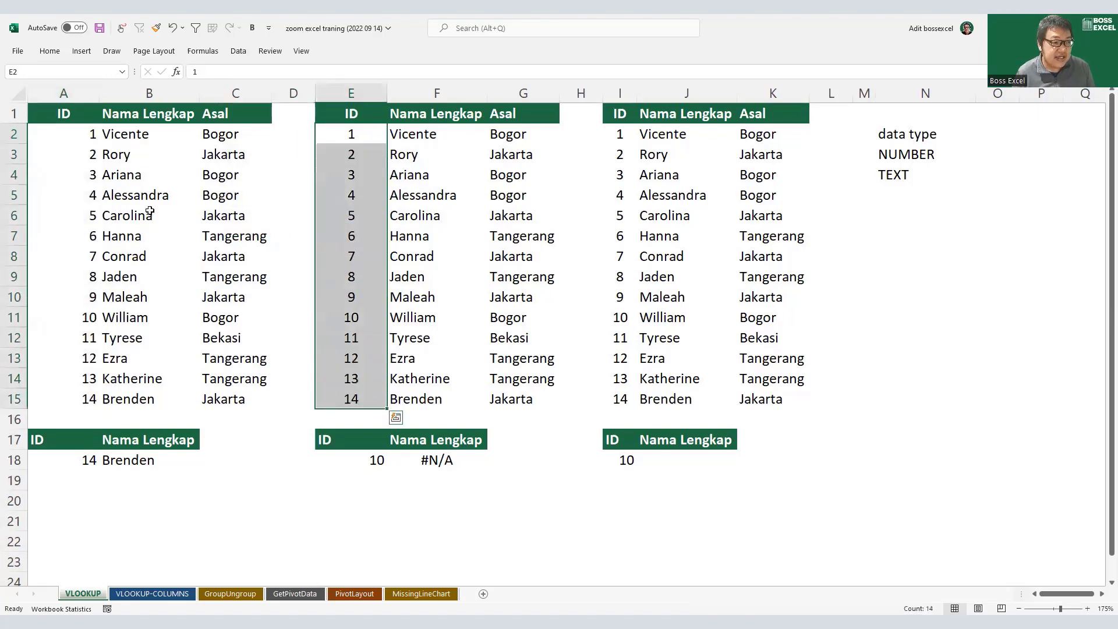
click(300, 93)
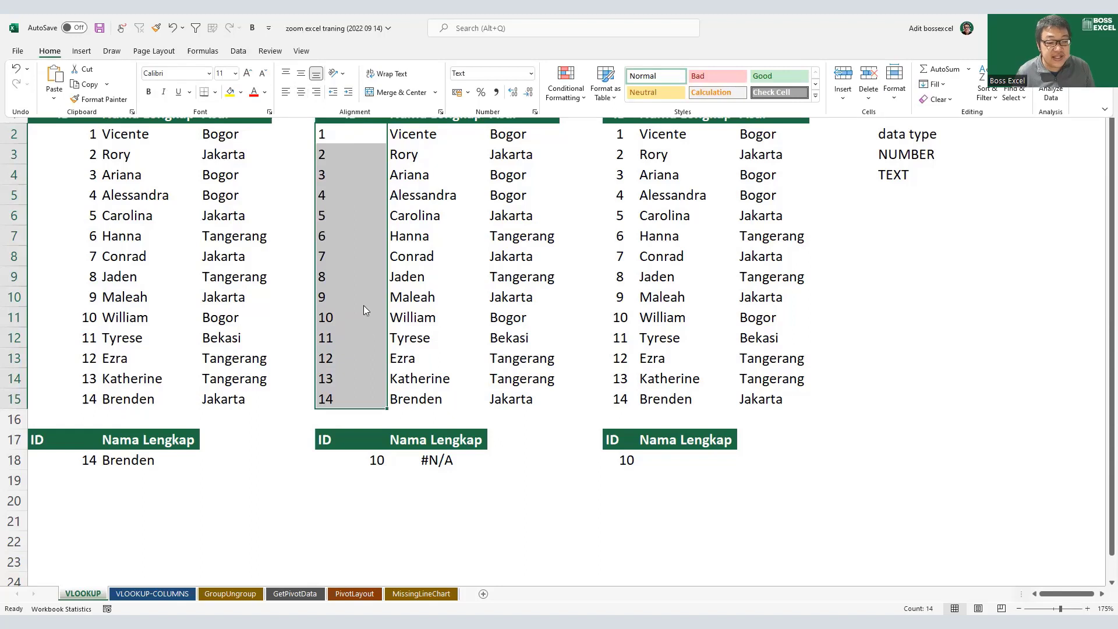
Step: Compare the ID 10 entry in E11 with the lookup ID in E18
click(342, 318)
click(342, 317)
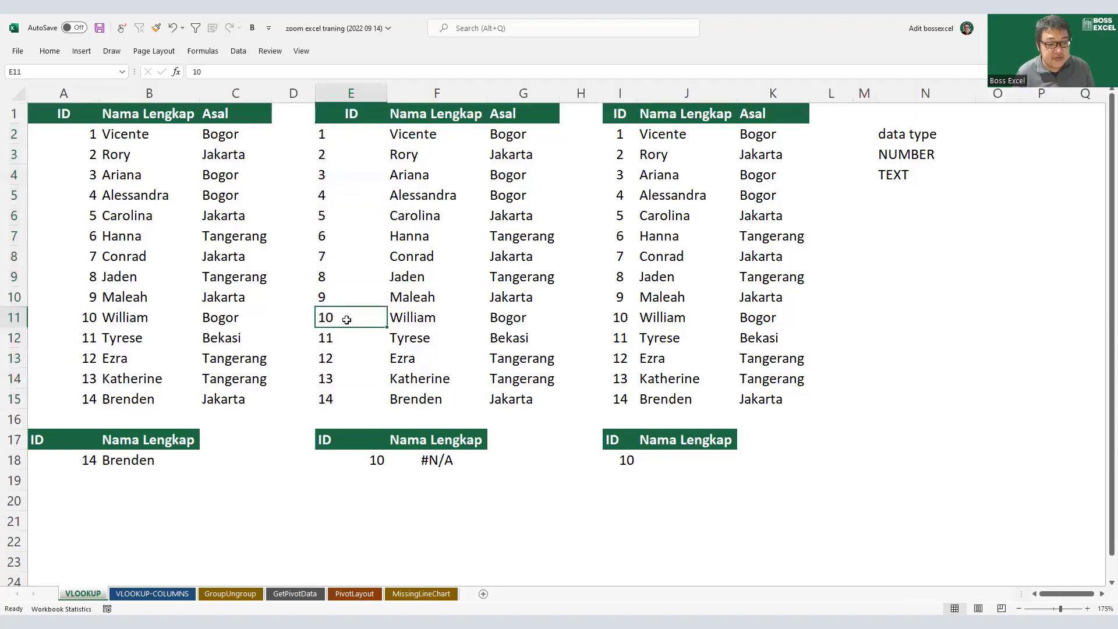
ctrl+click(358, 460)
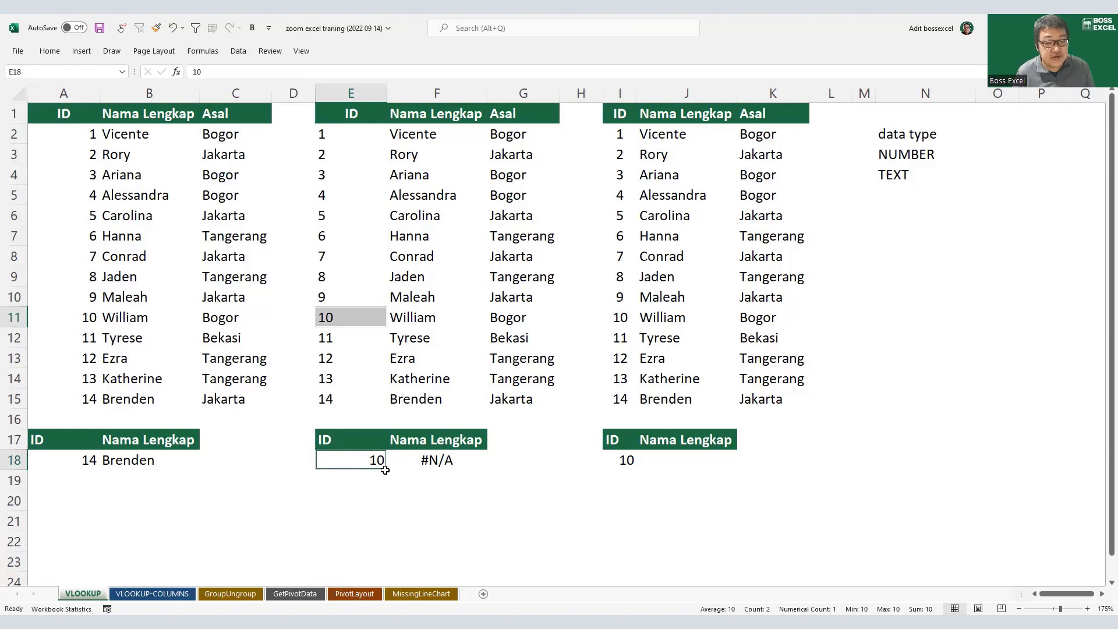
click(343, 318)
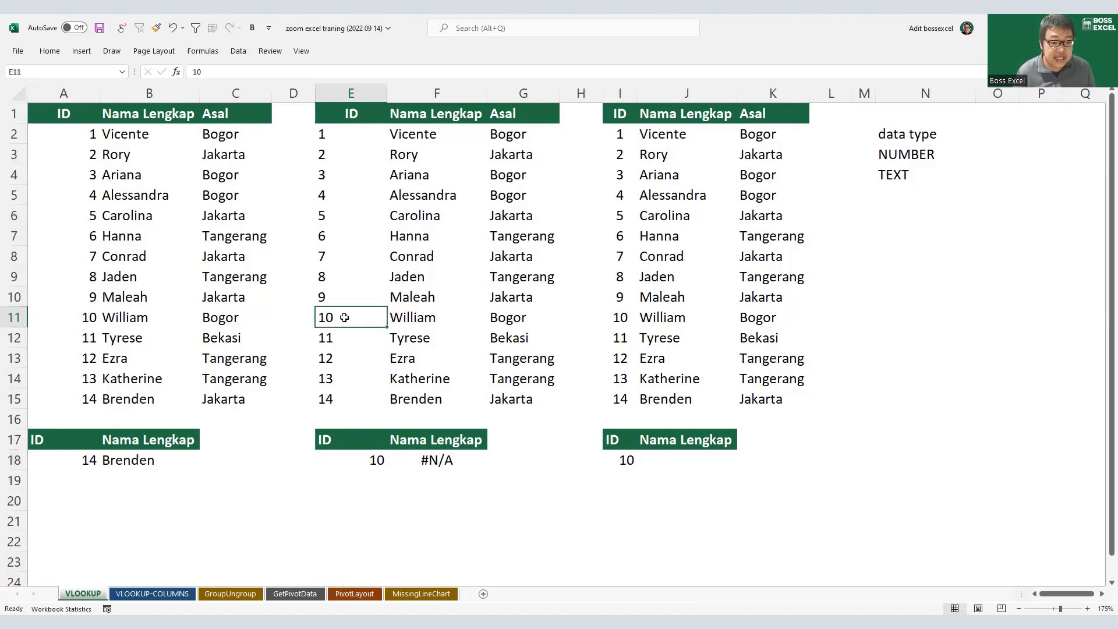
click(362, 462)
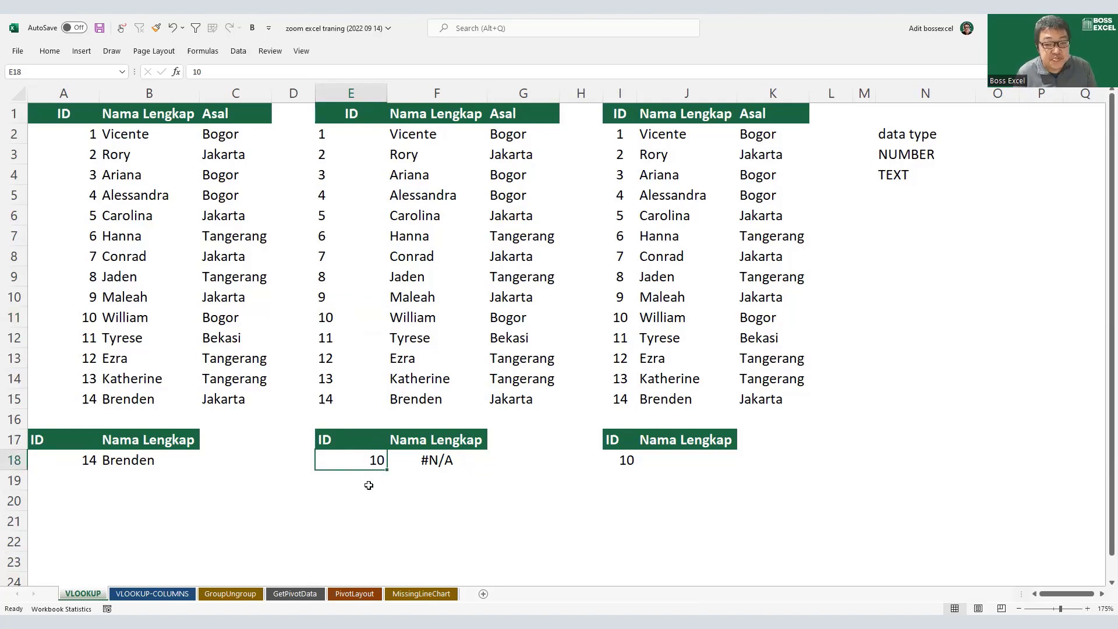
Step: Check the number format of the ID values in E2:E15 and then in A2:A15
drag(338, 126, 345, 391)
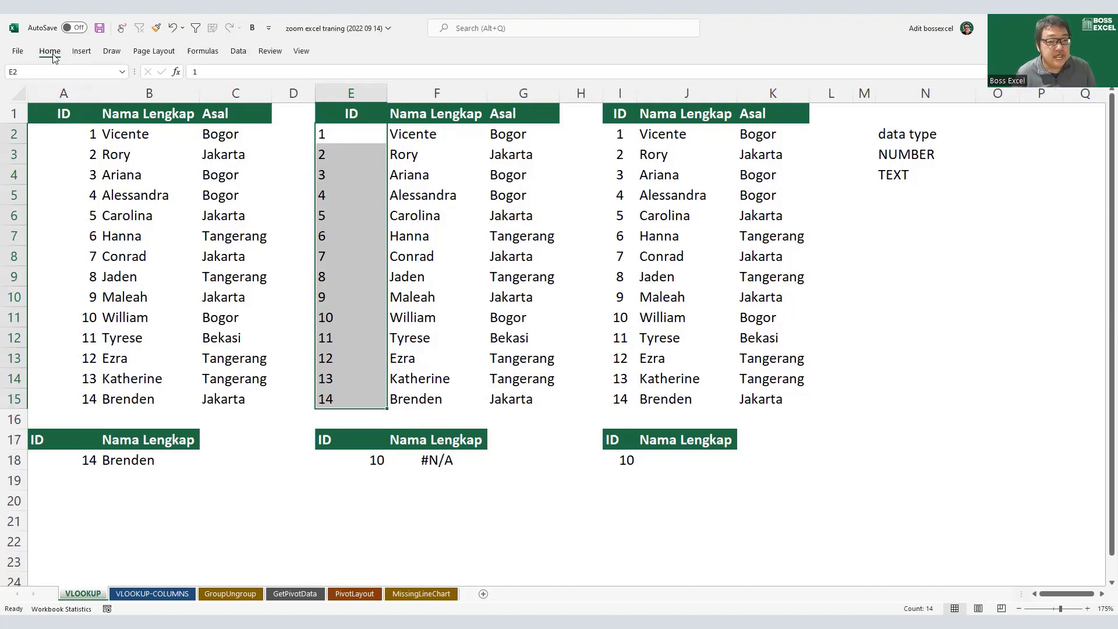
click(51, 51)
click(531, 74)
click(530, 75)
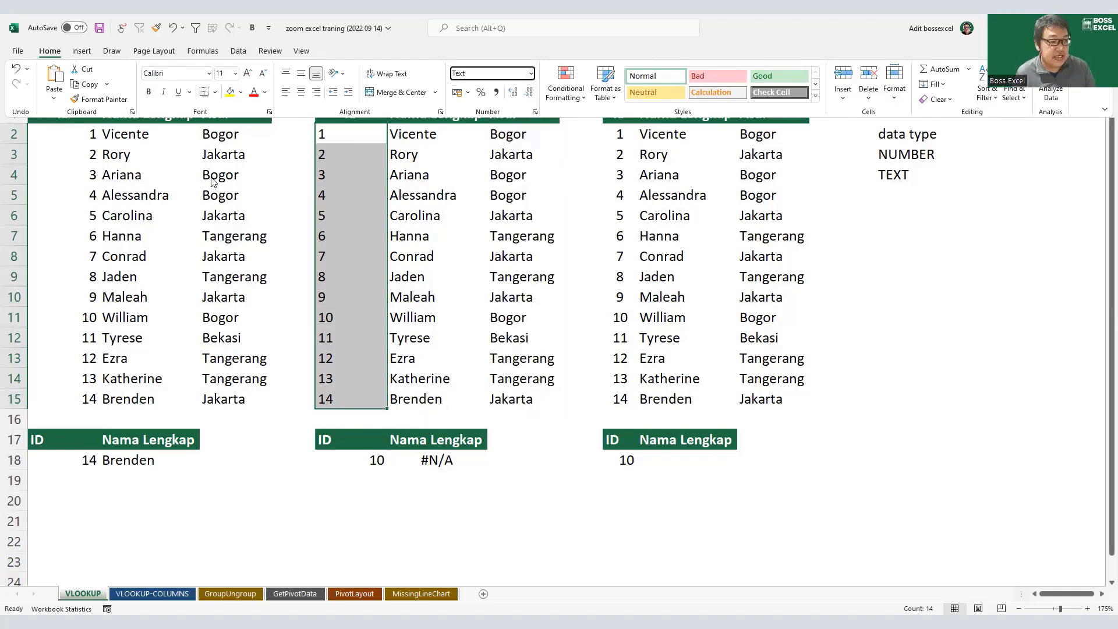
click(90, 136)
drag(89, 135, 84, 400)
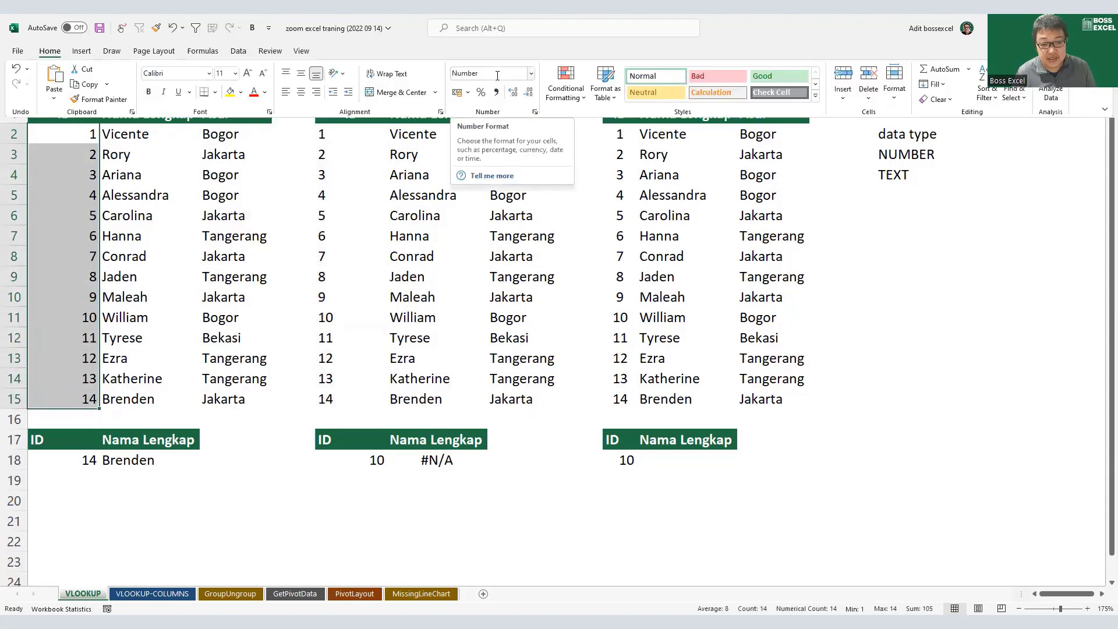
click(463, 350)
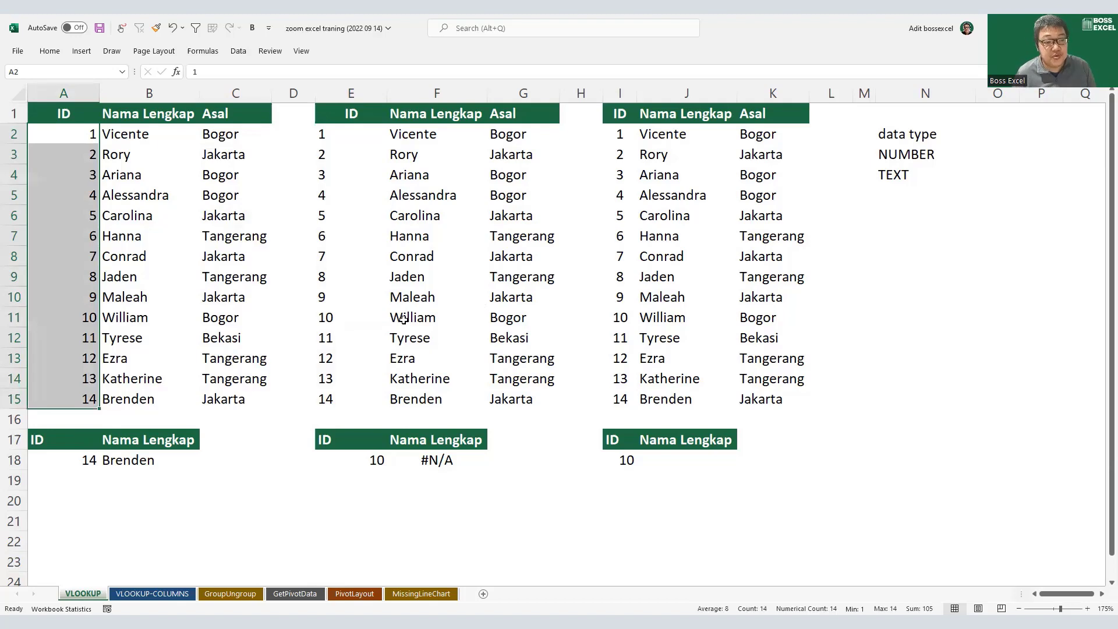
Step: Review the second table's IDs in E2:E15 alongside the lookup ID in E18 and the formula in F18
drag(331, 134, 331, 397)
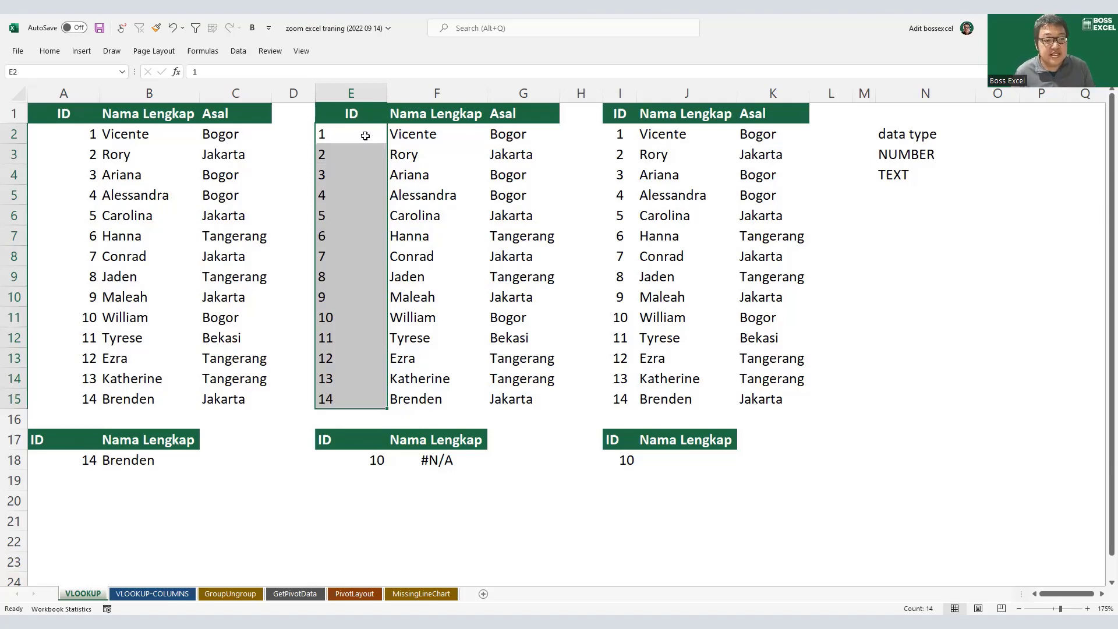
click(349, 460)
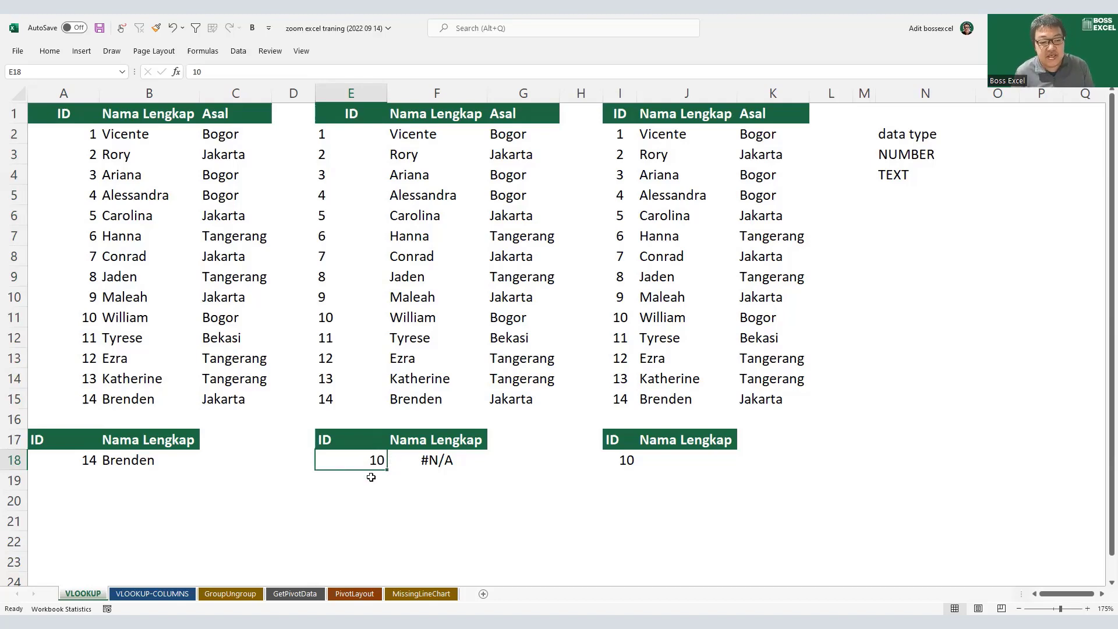
click(434, 460)
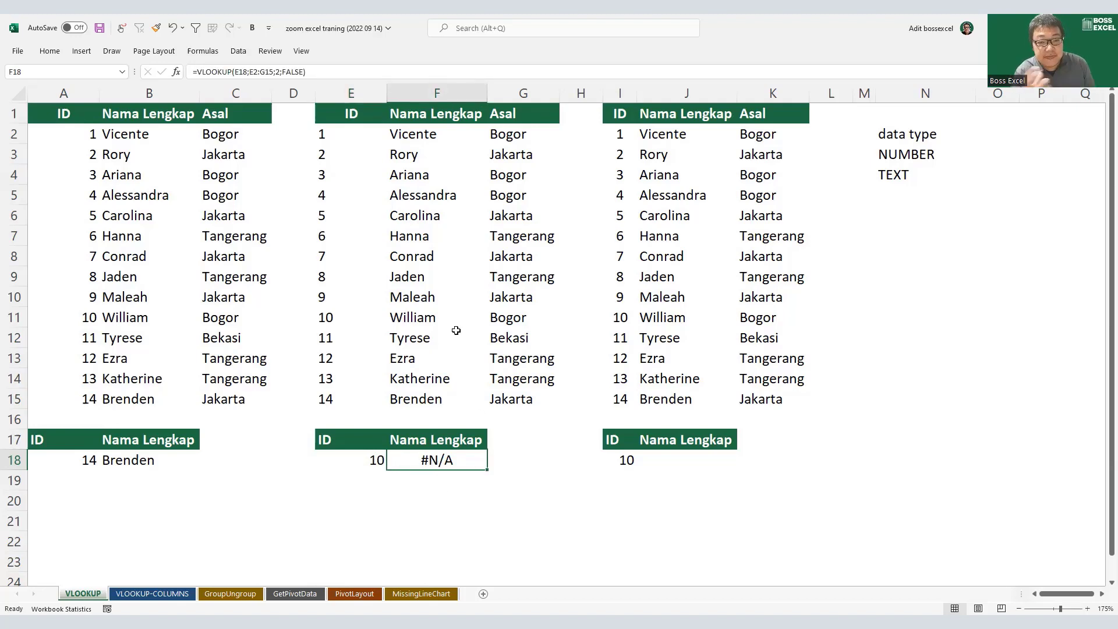
click(366, 462)
drag(358, 134, 364, 395)
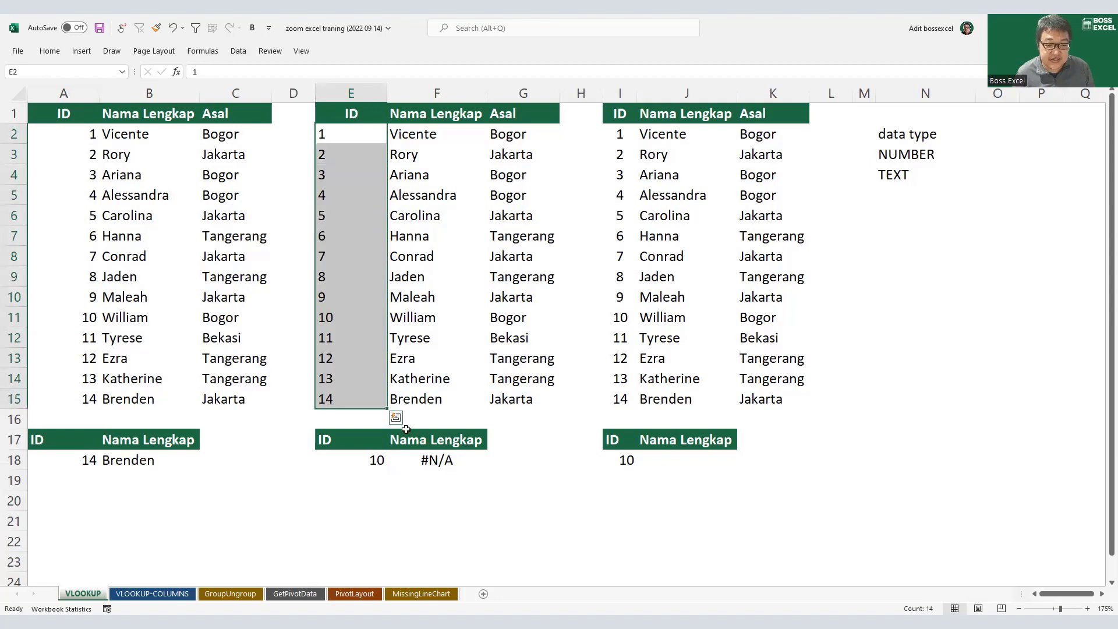
Step: Append &"" to the E18 lookup value in F18's VLOOKUP formula so the ID is treated as text
double_click(433, 459)
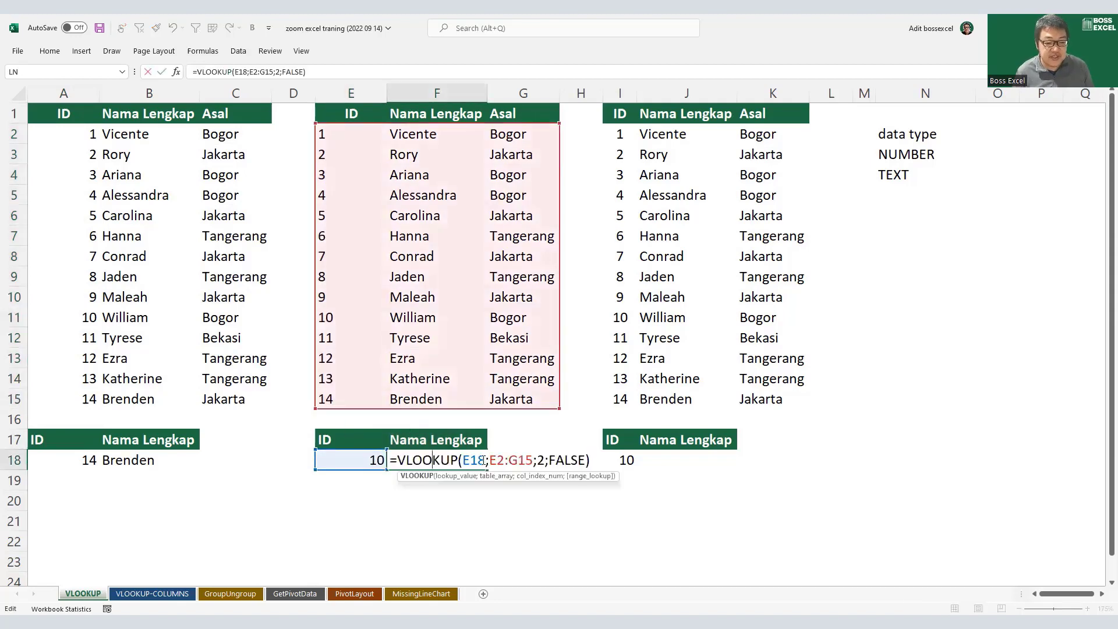
drag(485, 459, 462, 461)
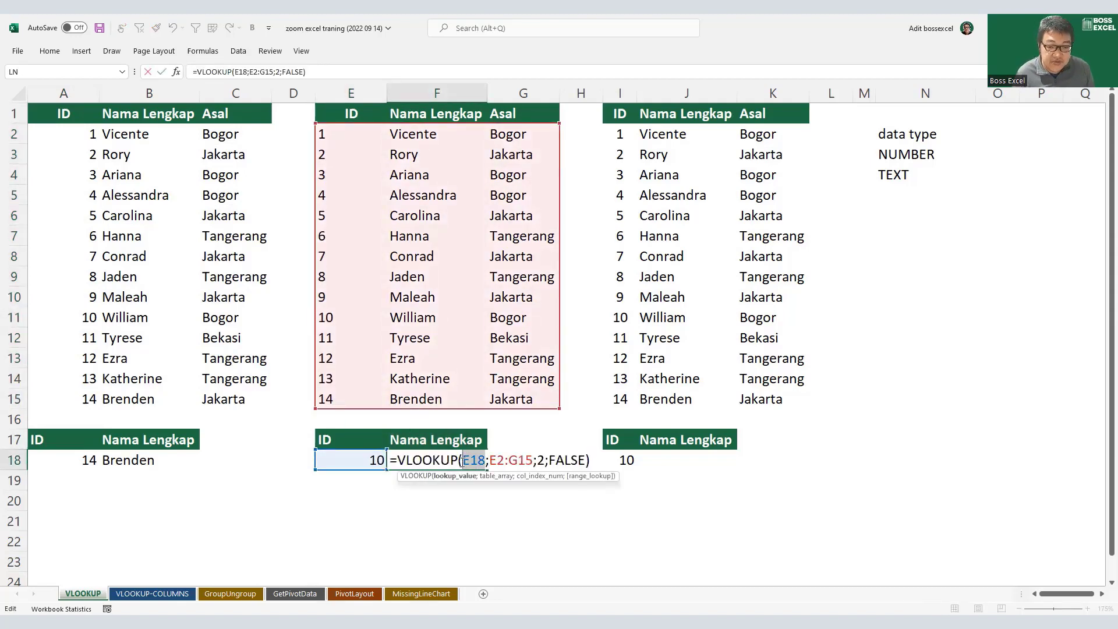
click(483, 460)
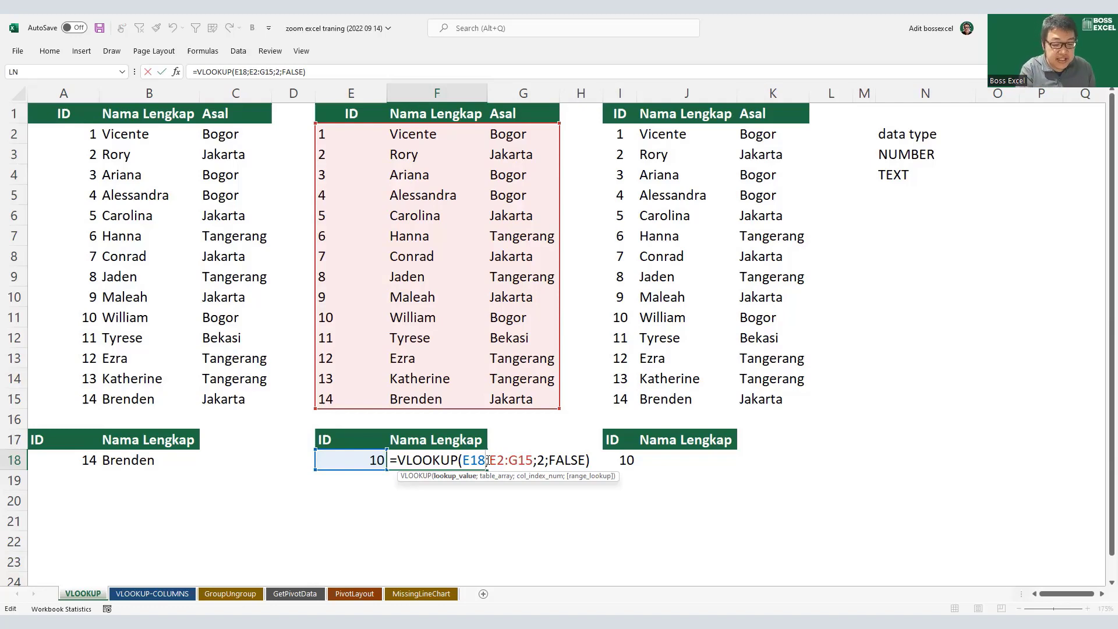
text(&)
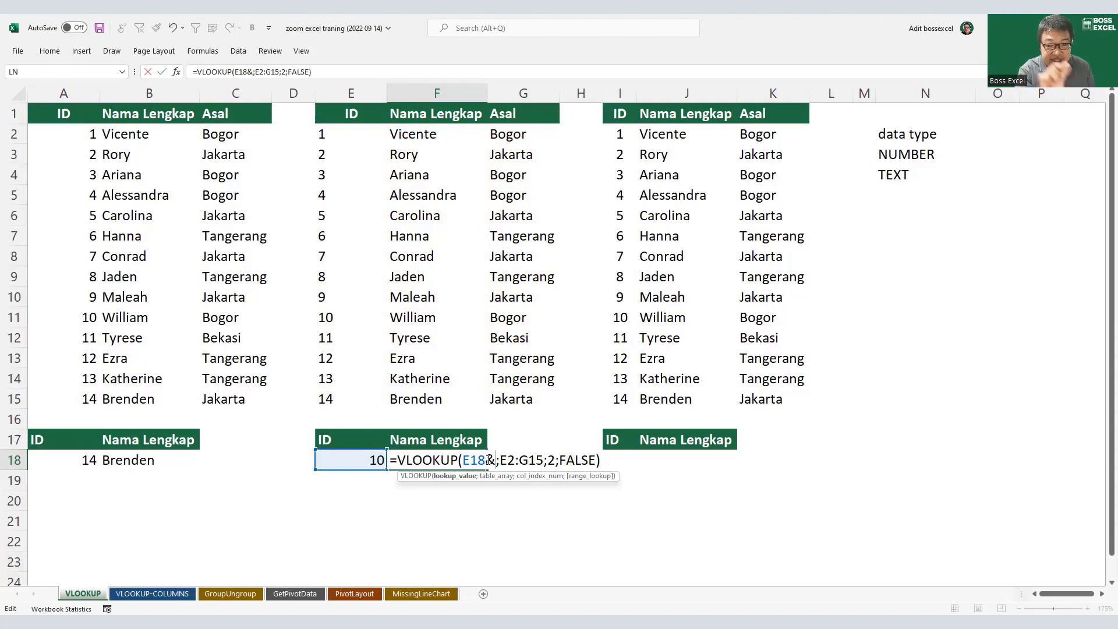
text("")
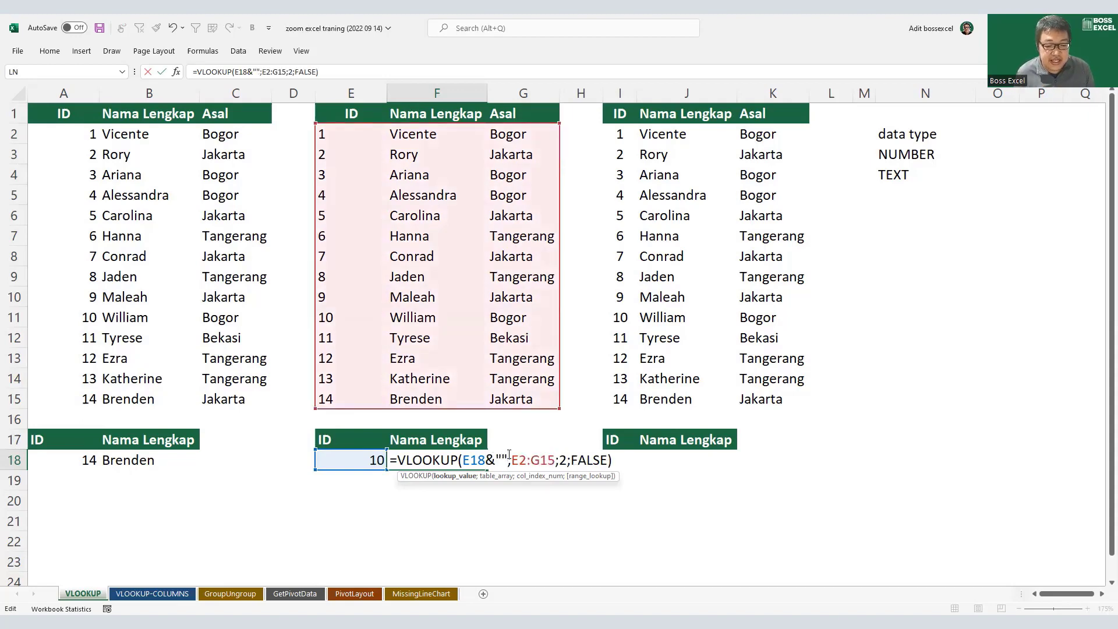
Step: Evaluate E18 and E18&"" separately inside F18's formula, restore the original expression each time, and accept the formula
drag(506, 459, 479, 460)
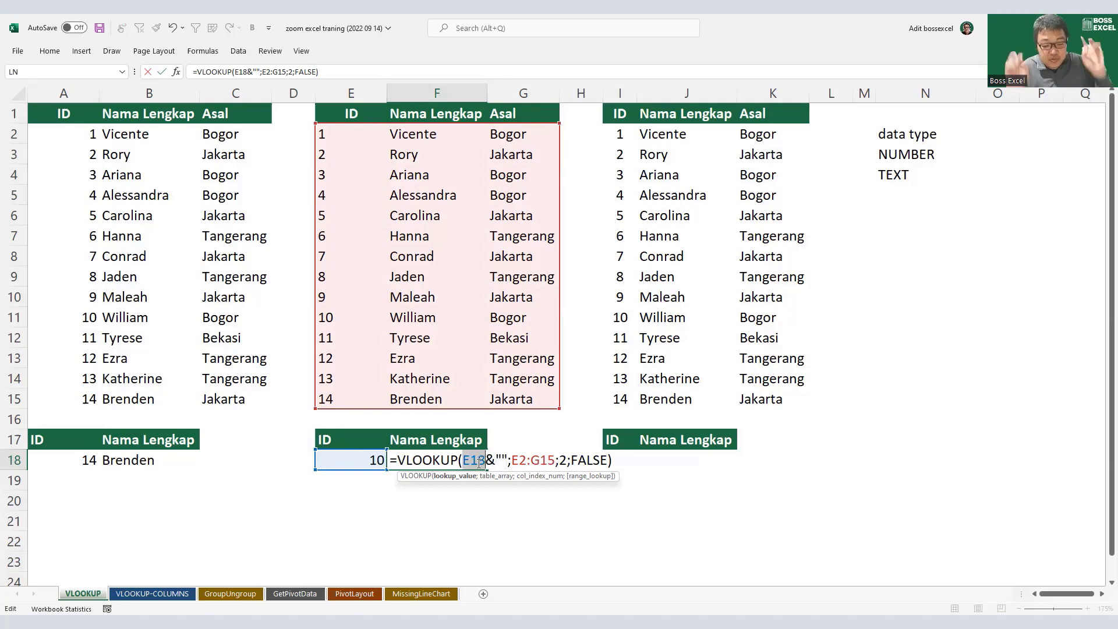
key(F9)
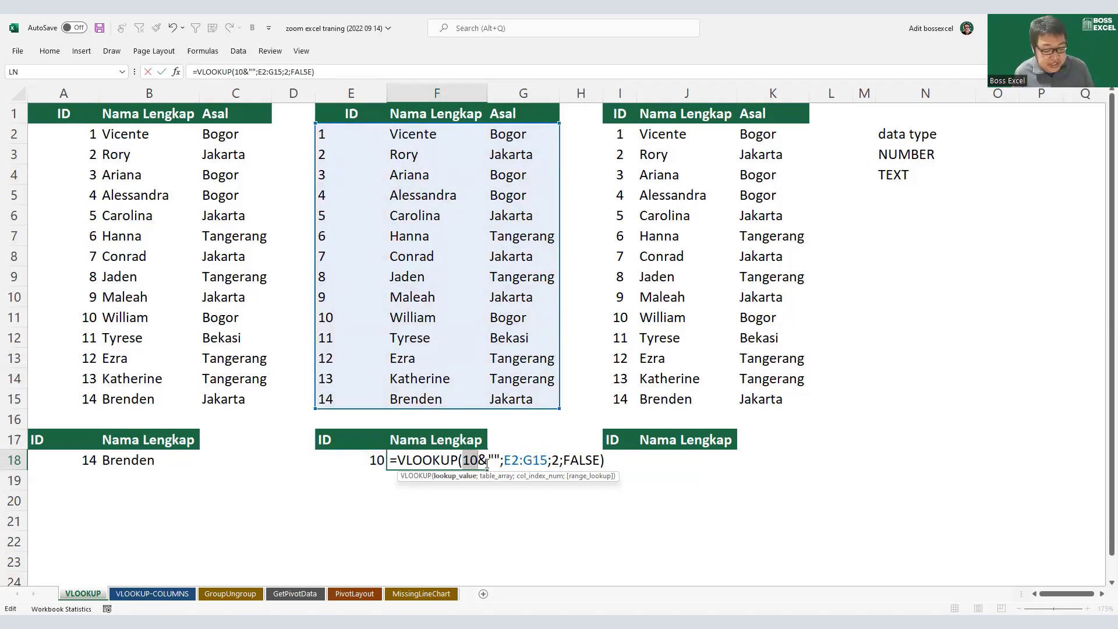
key(ctrl+z)
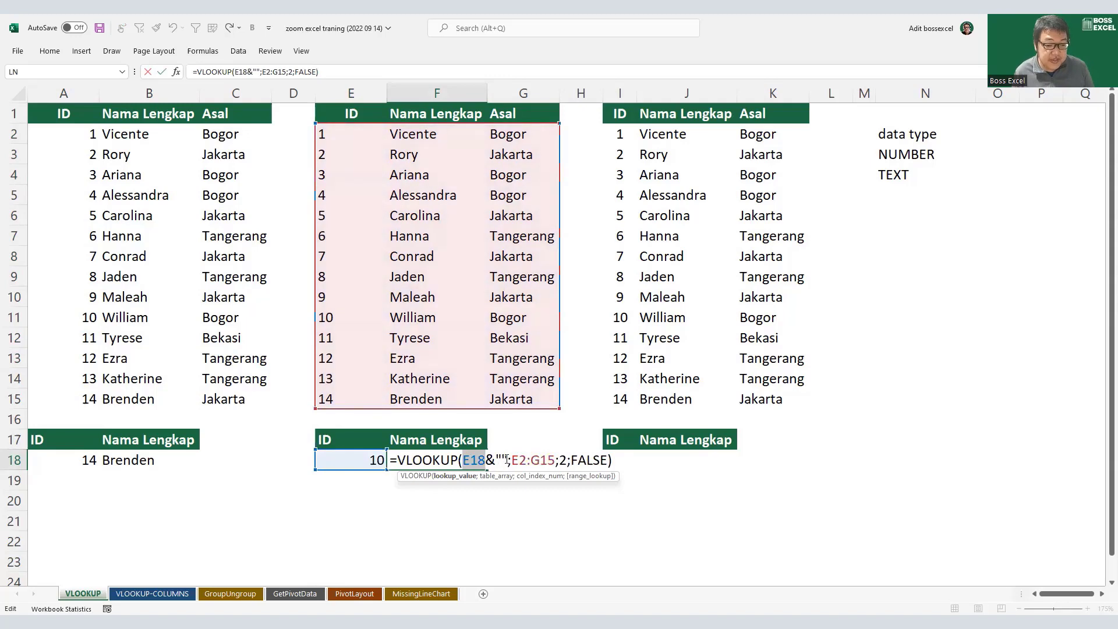
drag(489, 461, 463, 460)
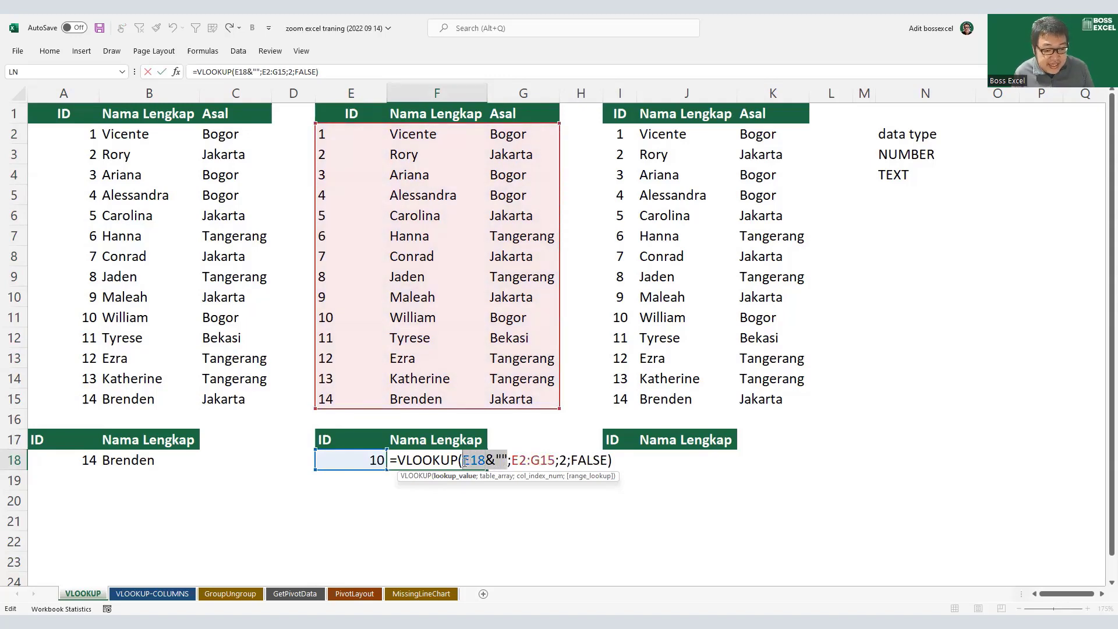
key(F9)
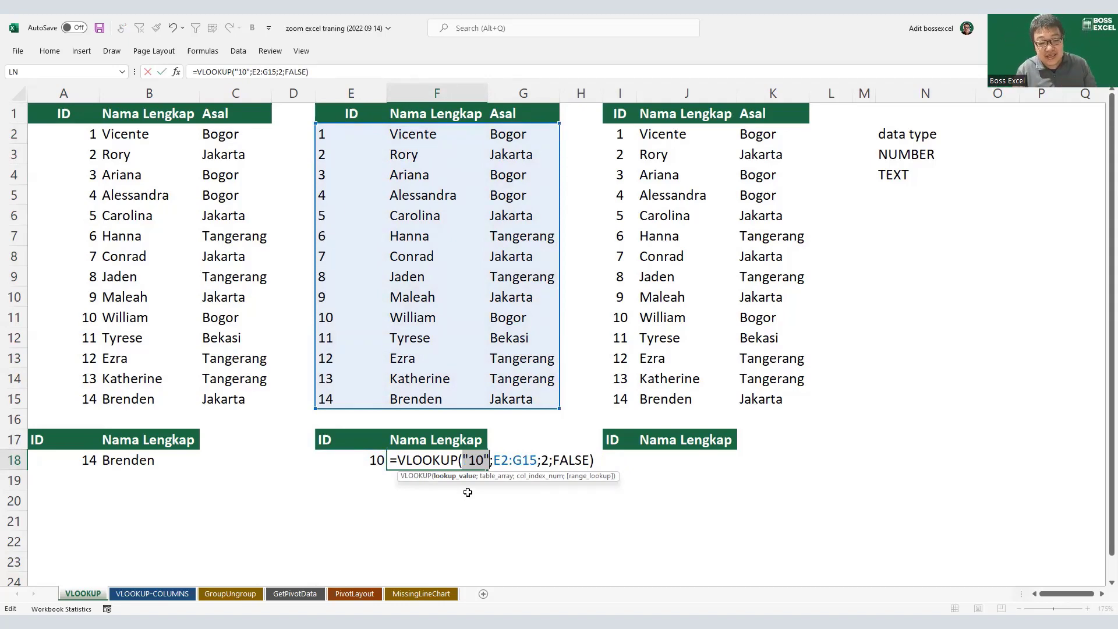
key(ctrl+z)
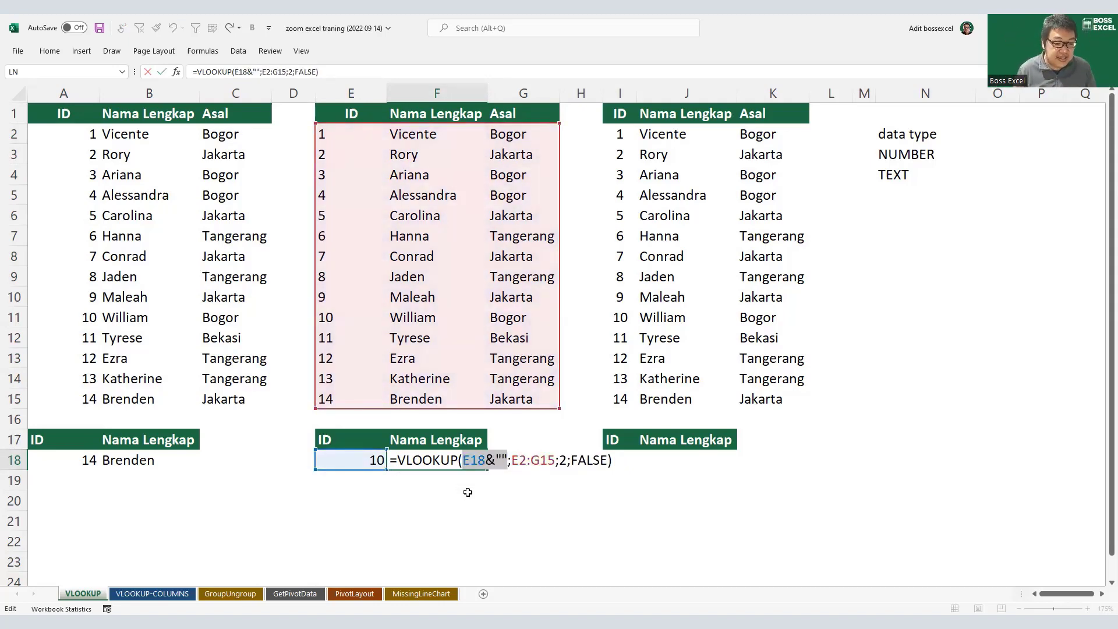
key(Return)
Step: Set the second table's lookup ID in E18 to 14 and check the name lookup in F18
click(454, 463)
click(361, 463)
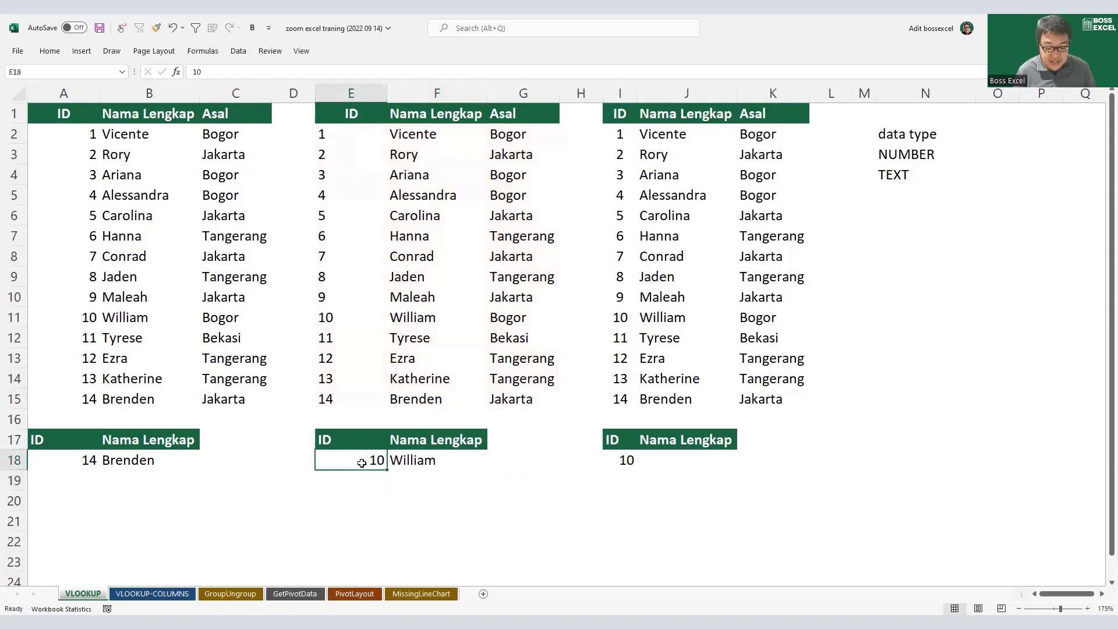
text(14)
key(Return)
click(414, 464)
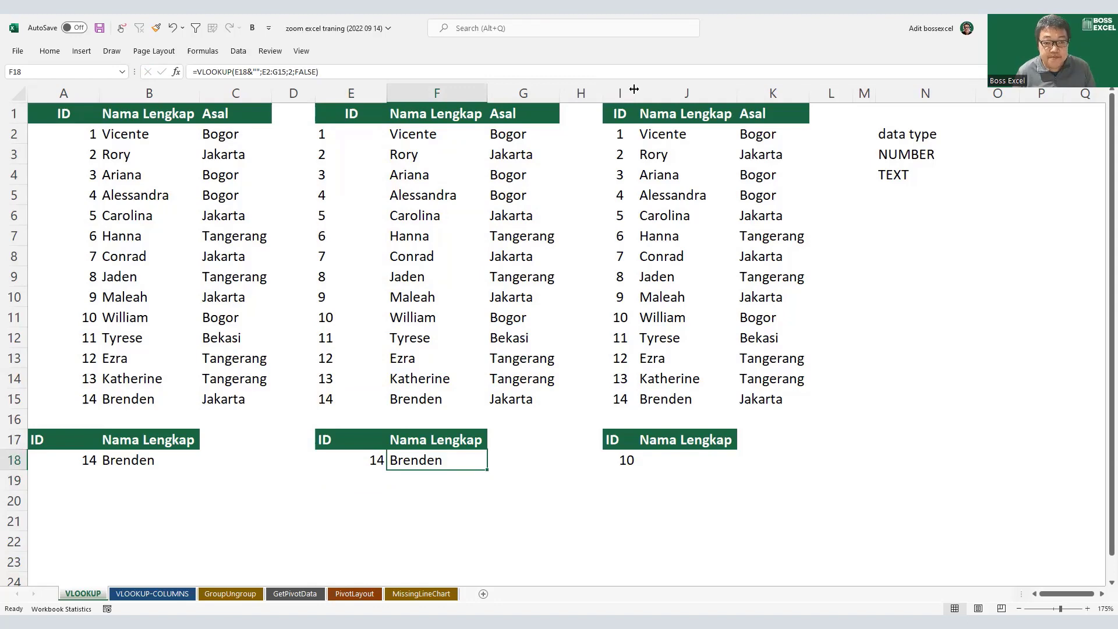
Step: Widen column I and compare the third table's IDs in I2:I15 with those in A2:A15 and E2:E15
drag(637, 92, 669, 93)
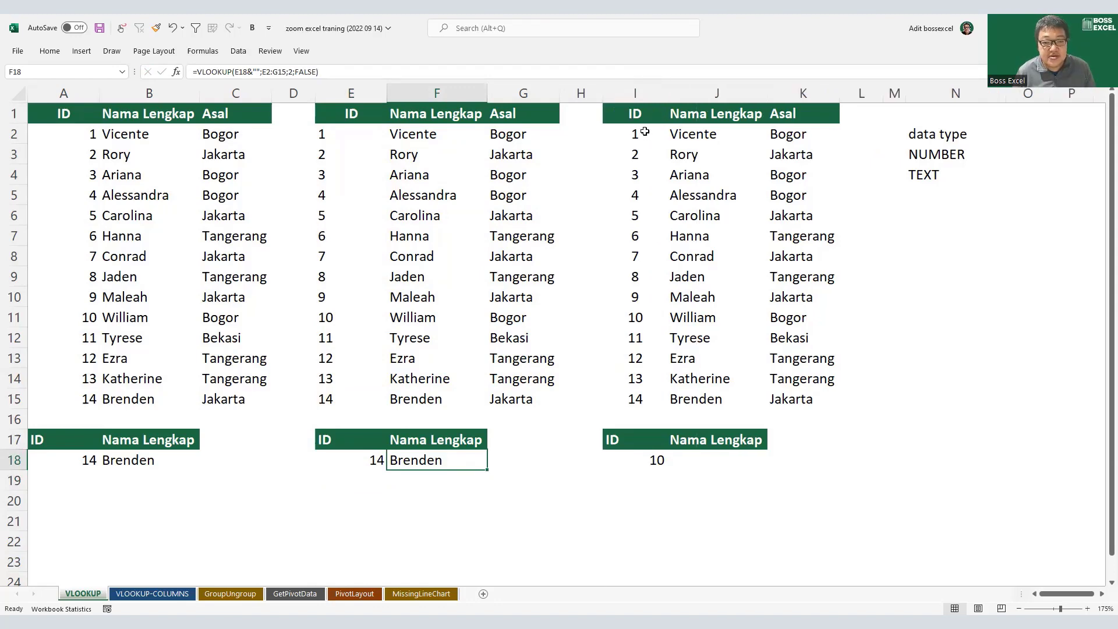
drag(643, 134, 643, 388)
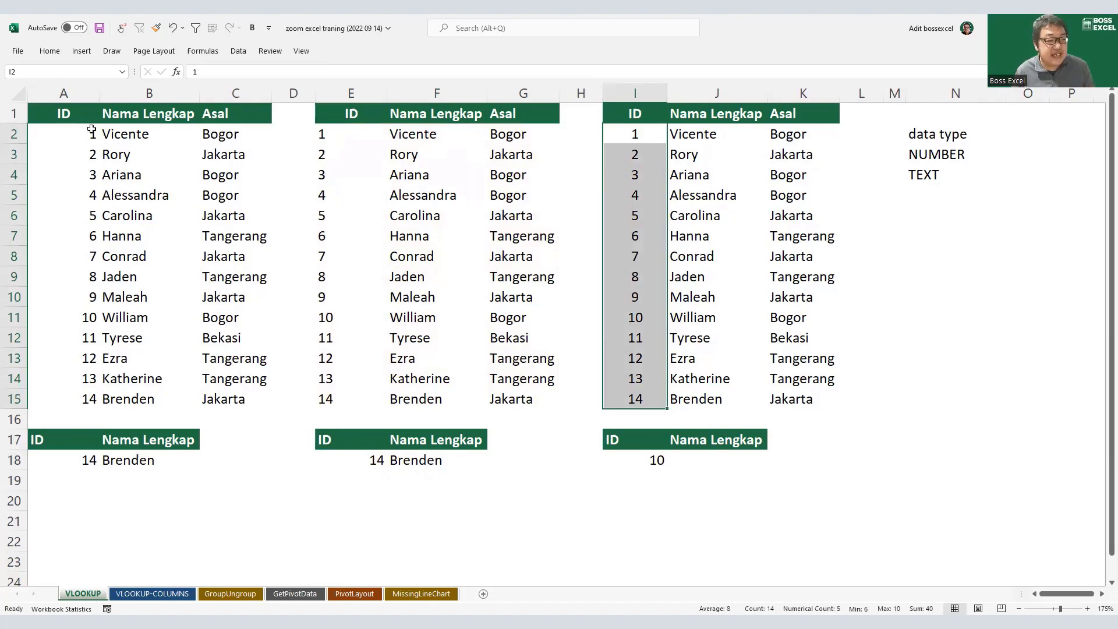
drag(77, 133, 87, 401)
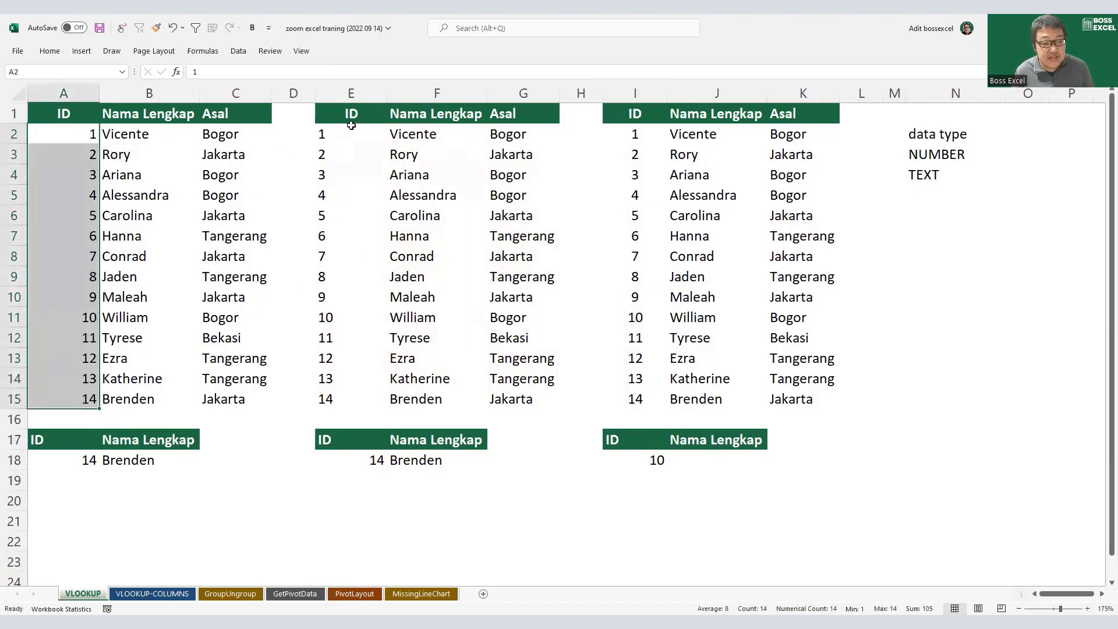
drag(351, 133, 357, 389)
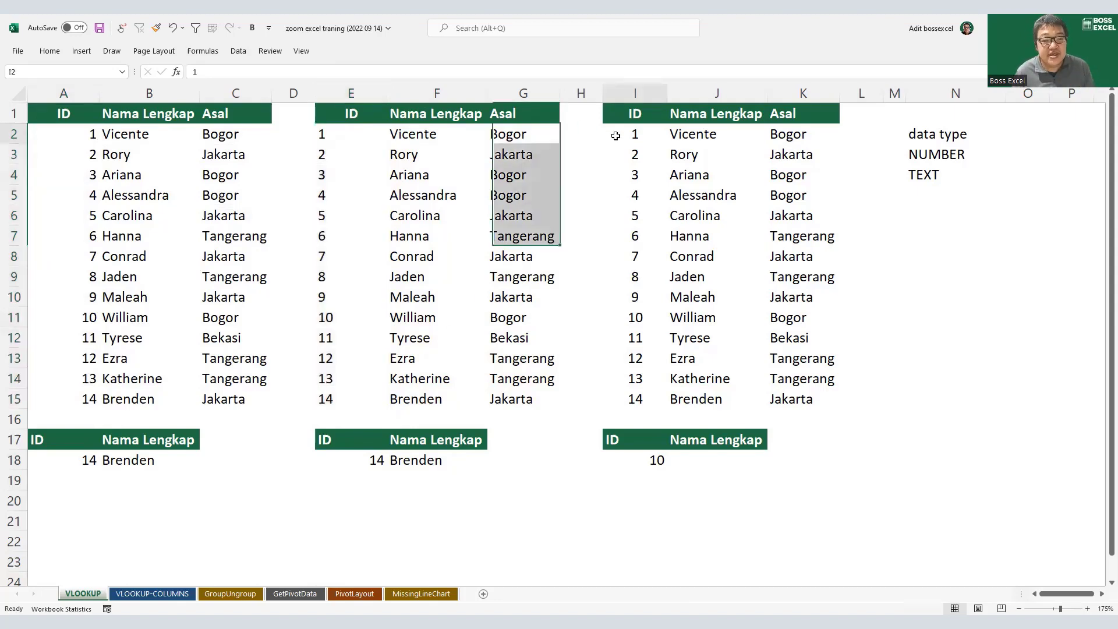
Step: Remove the center alignment from the IDs in I2:I15 and examine how the entries in I2:I11 align
drag(611, 138, 634, 402)
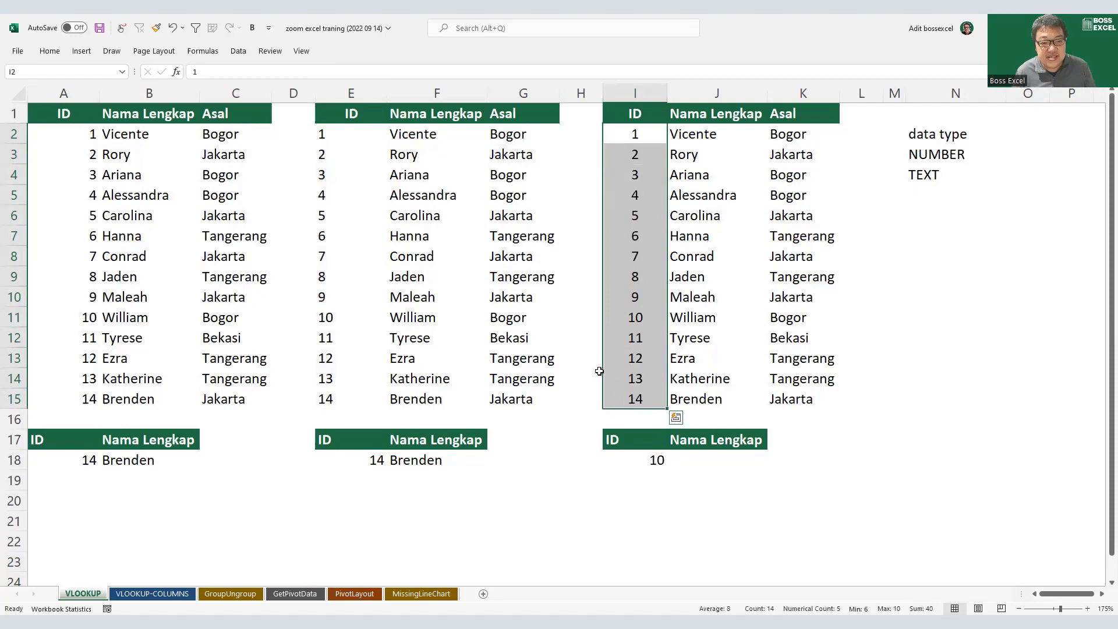
click(49, 51)
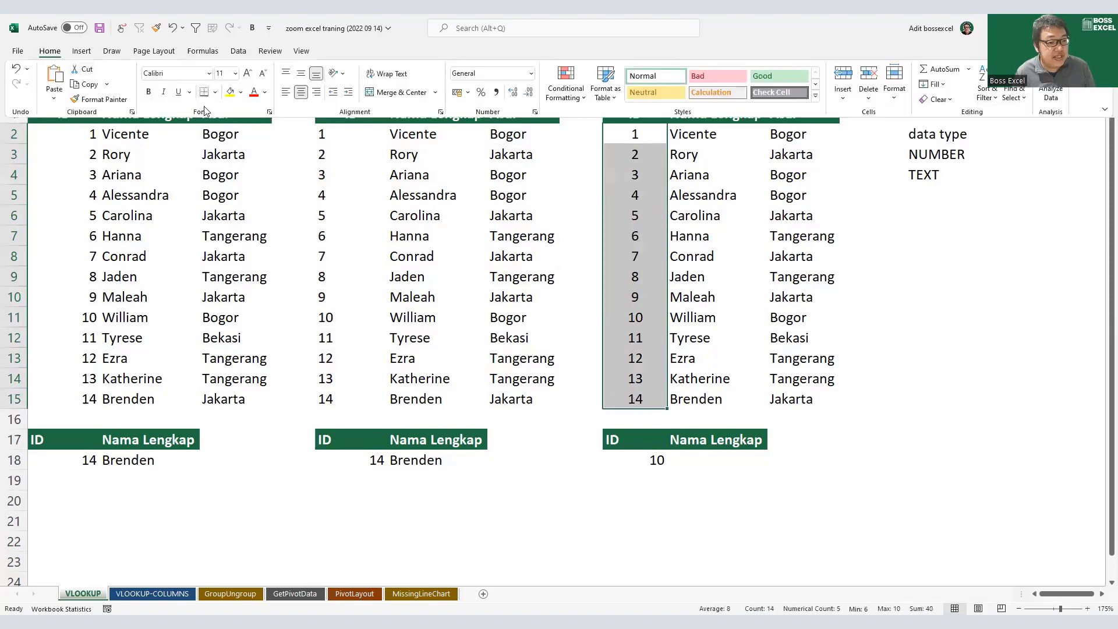
click(301, 92)
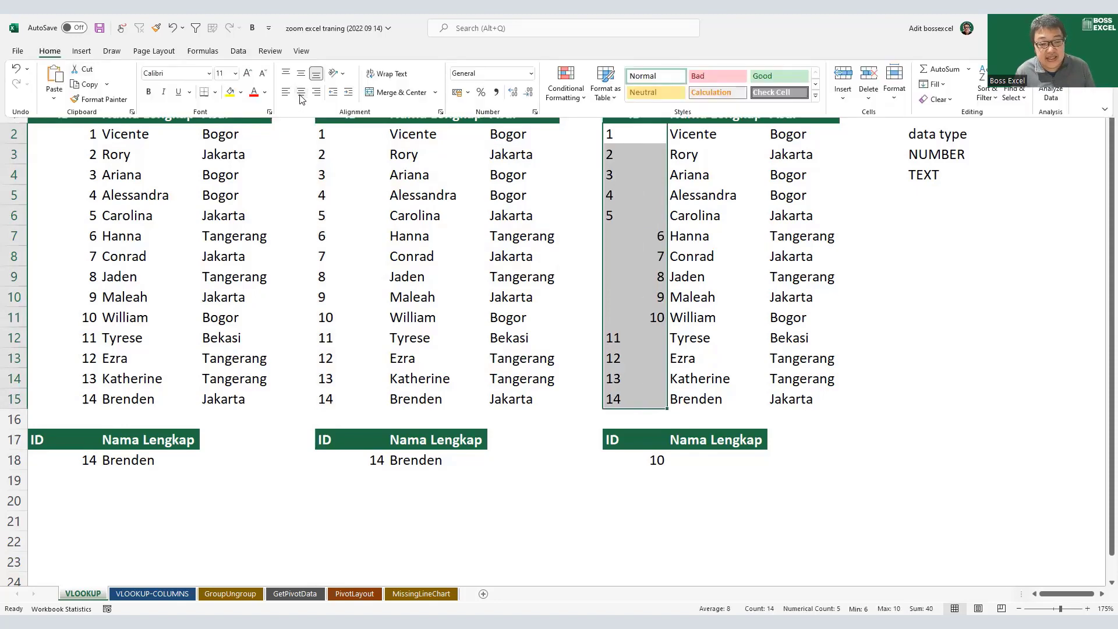
click(655, 219)
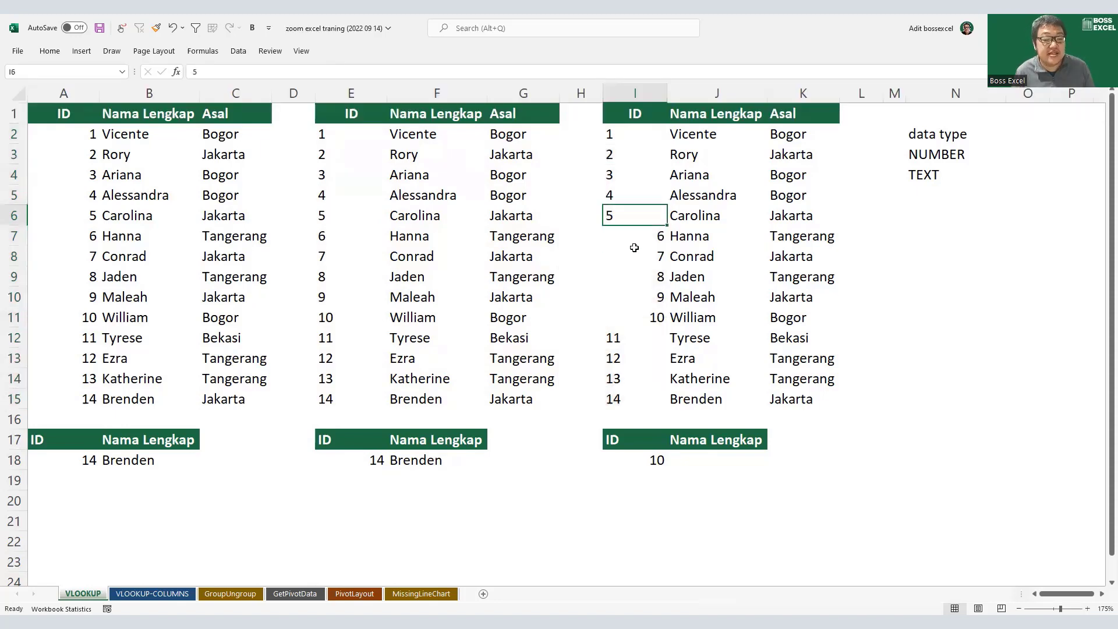
drag(643, 131, 652, 318)
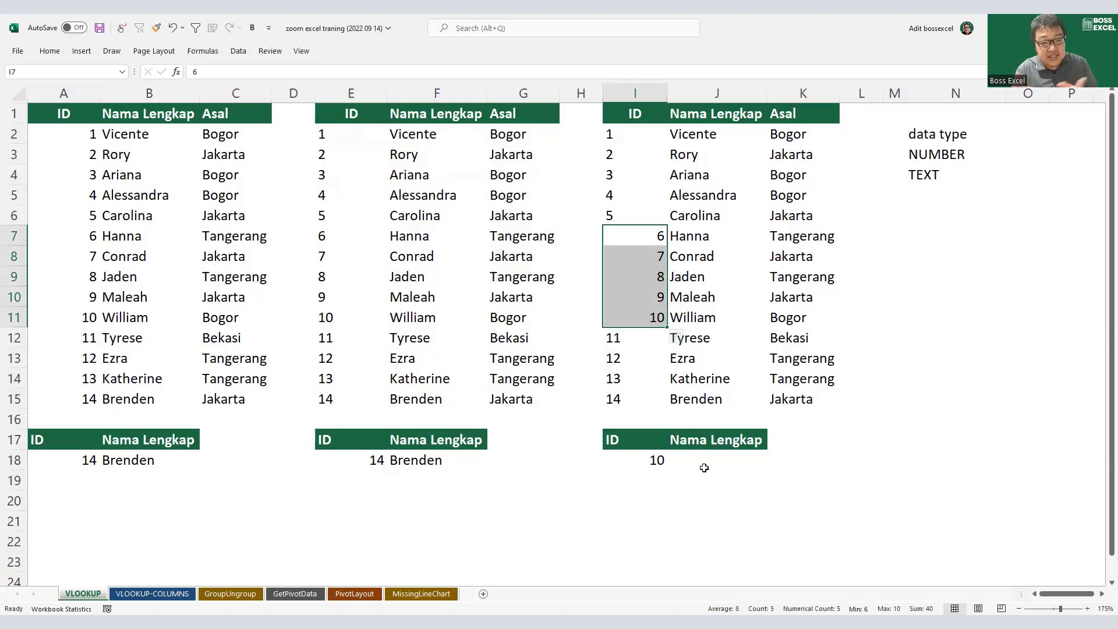
Step: Copy the VLOOKUP formula from F18 into the third table's Nama Lengkap cell J18
click(447, 458)
key(ctrl+c)
click(708, 462)
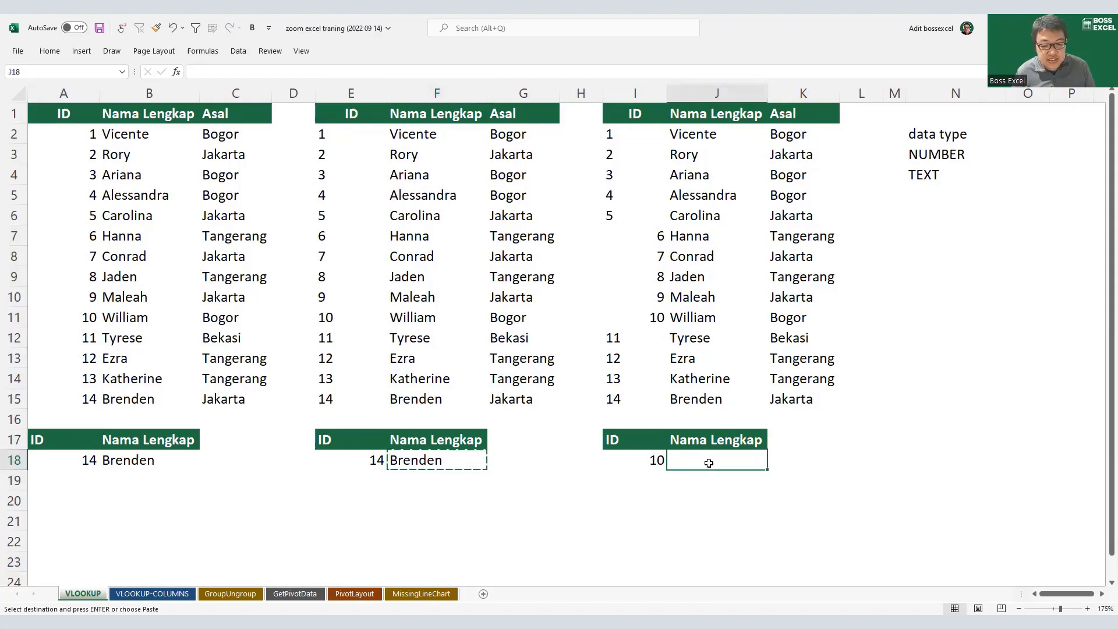
key(ctrl+v)
Step: Inspect the I18&"" lookup value in J18's formula and compare it with the ID entry in I11
double_click(726, 462)
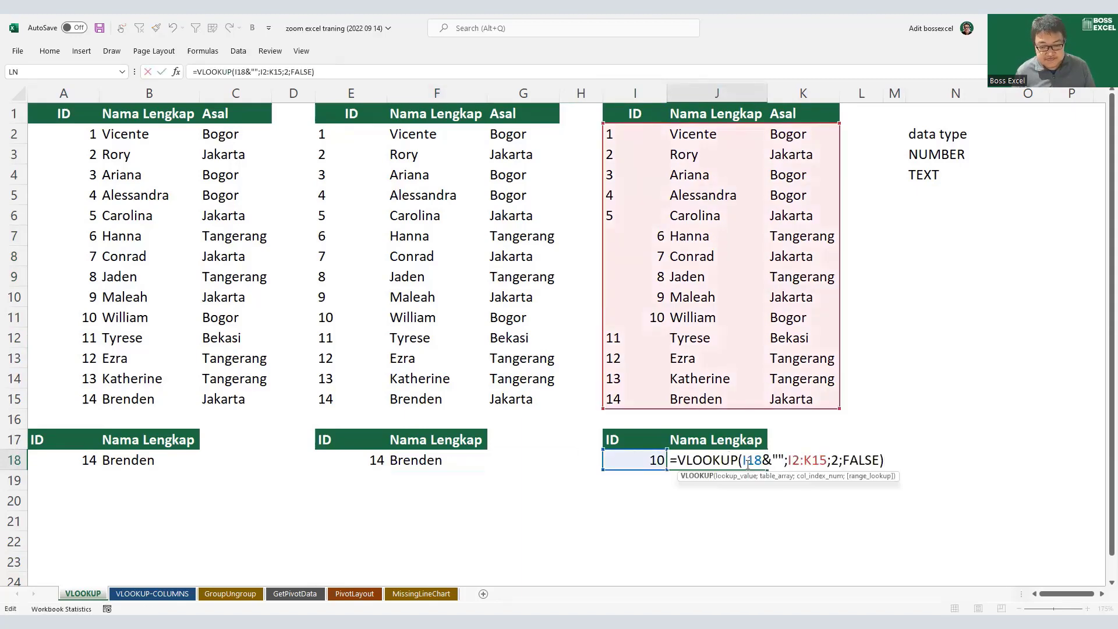
drag(743, 460, 784, 460)
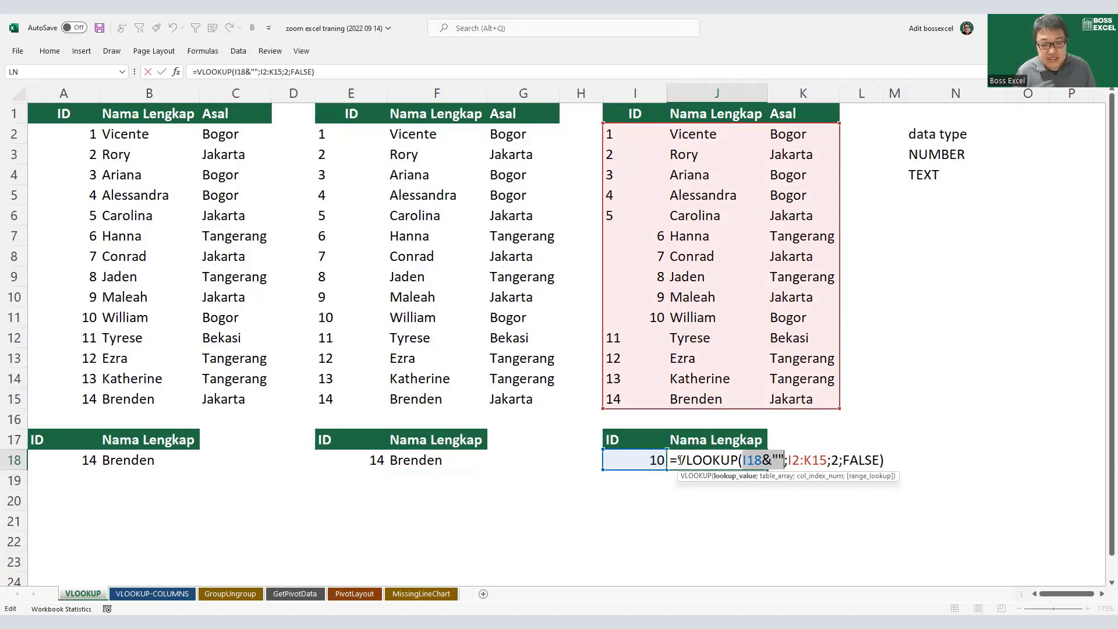
key(Return)
click(662, 318)
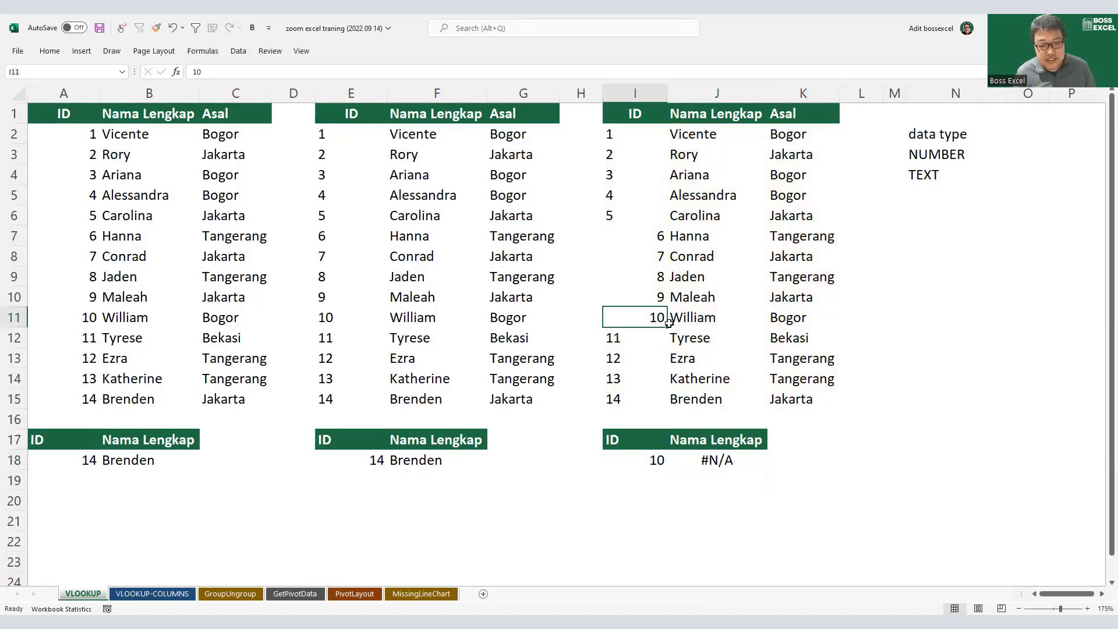
Step: Wrap J18's existing VLOOKUP in IFERROR and add a separator for the value_if_error argument
double_click(719, 461)
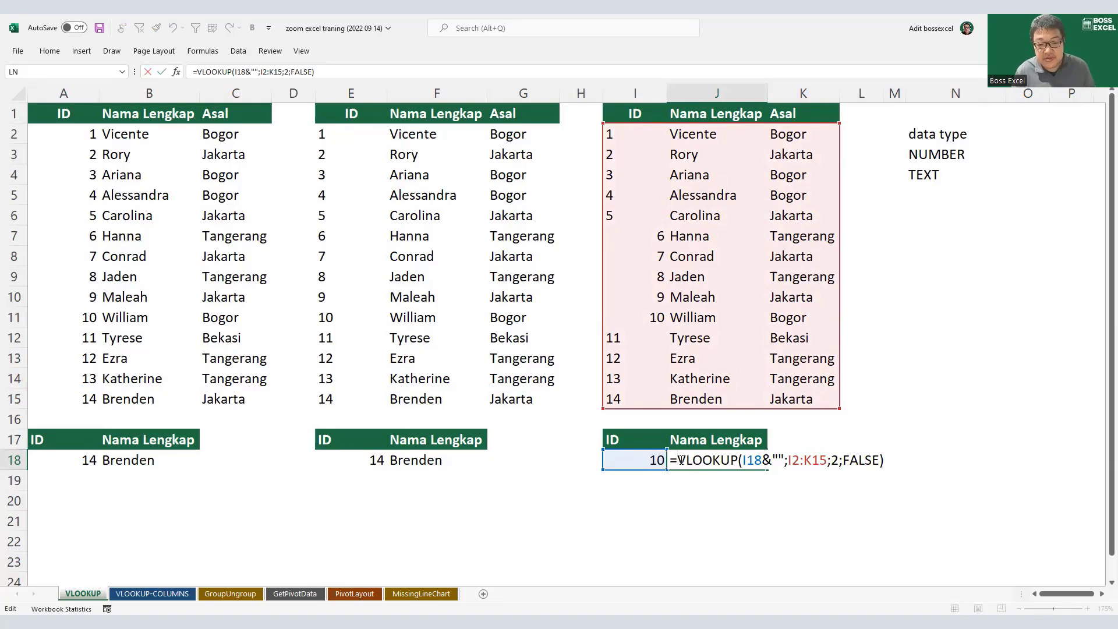
text(IFERROR()
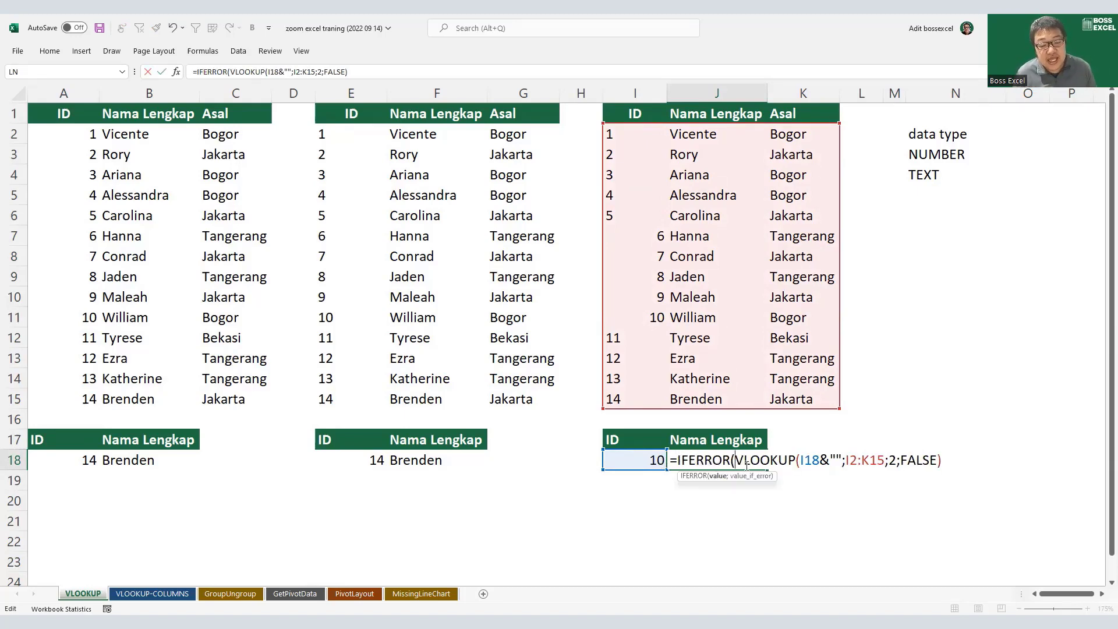
click(940, 461)
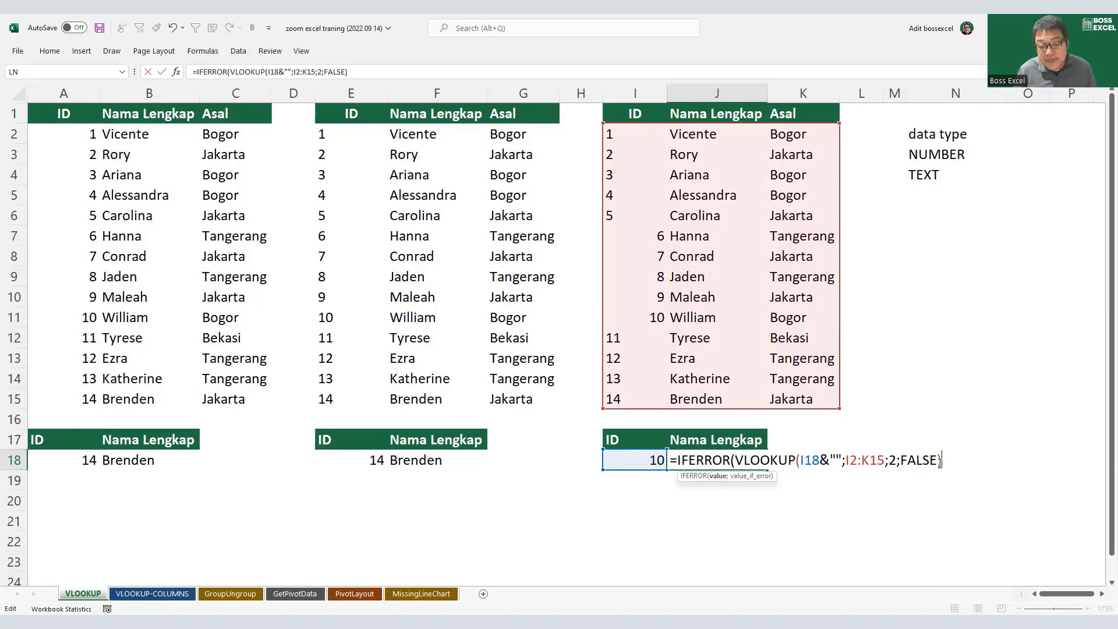
text(;)
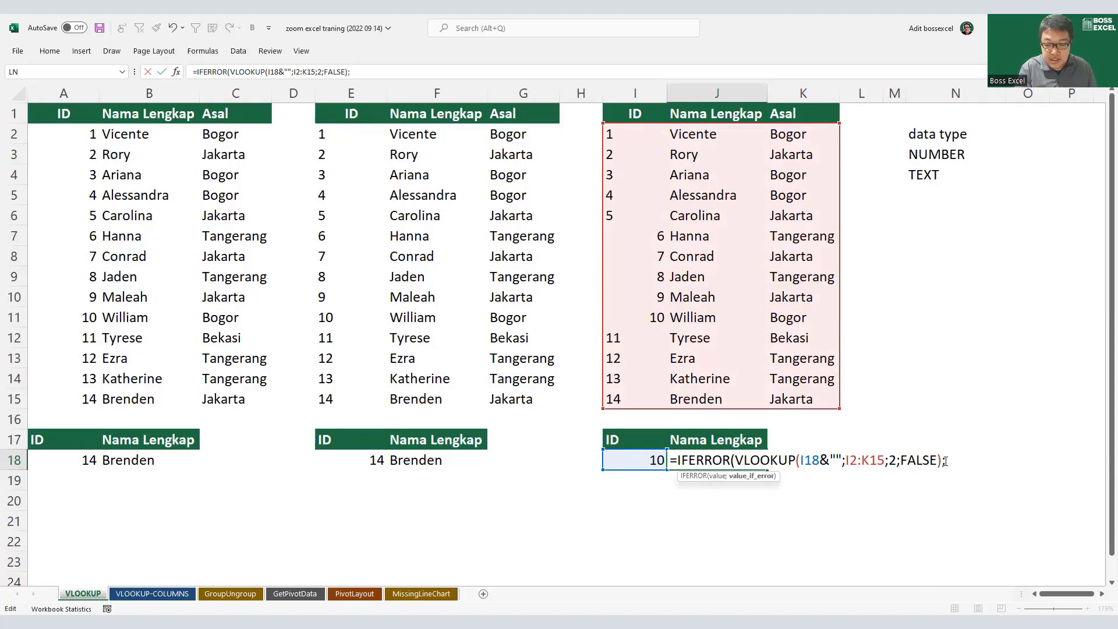
Step: Enter VLOOKUP(I18;I2:K15;2;FALSE) as the value_if_error argument of J18's IFERROR formula
text(VLOOKUP()
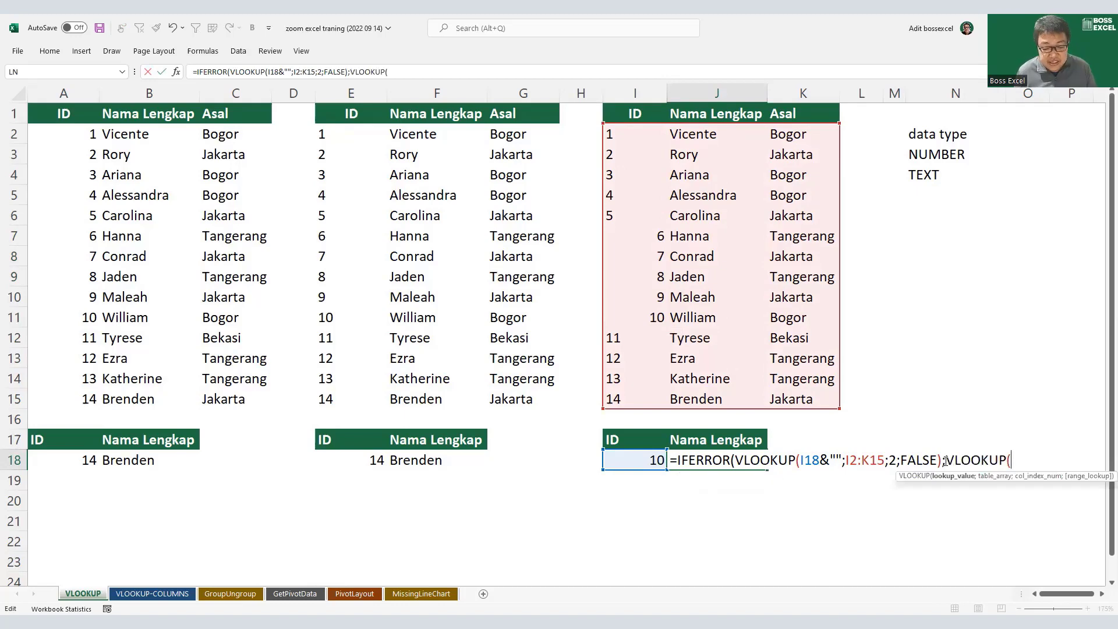
click(657, 459)
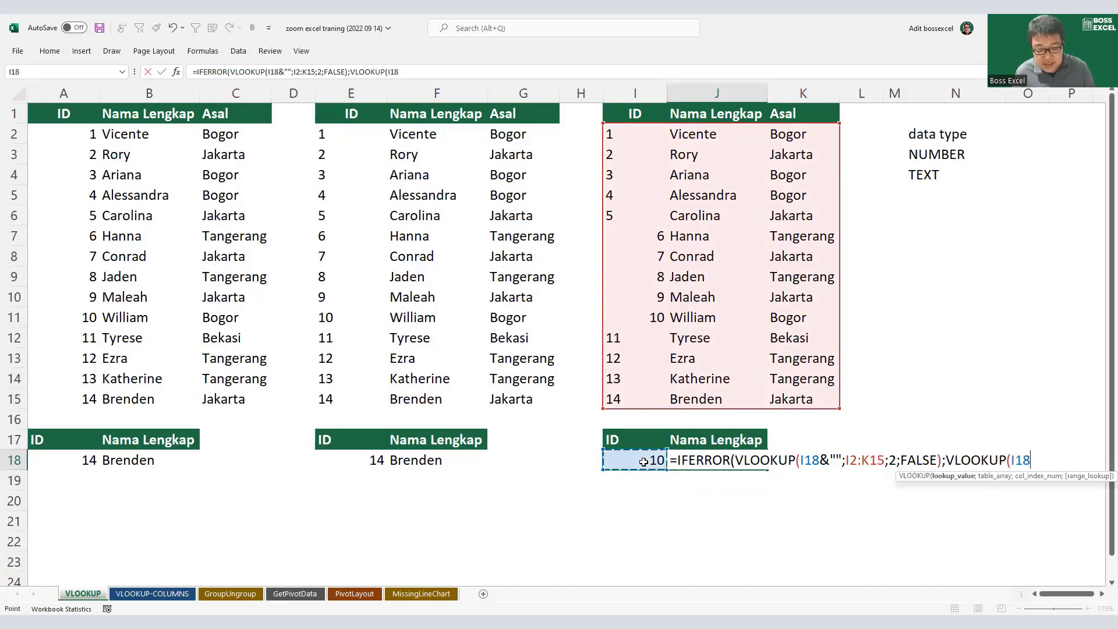
text(;)
drag(632, 133, 812, 399)
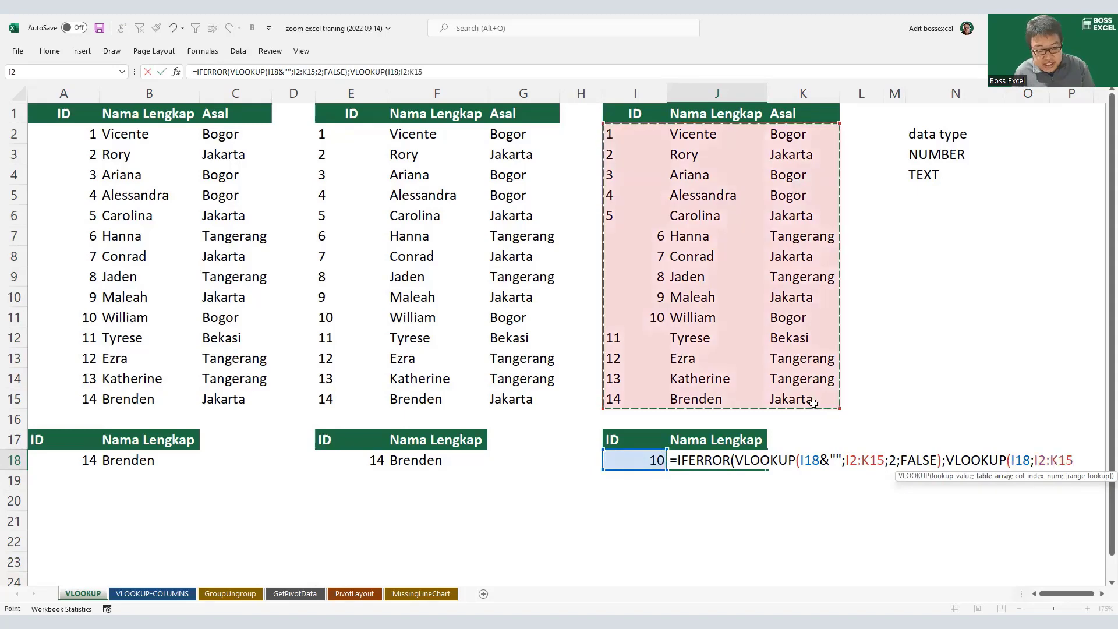
text(;2)
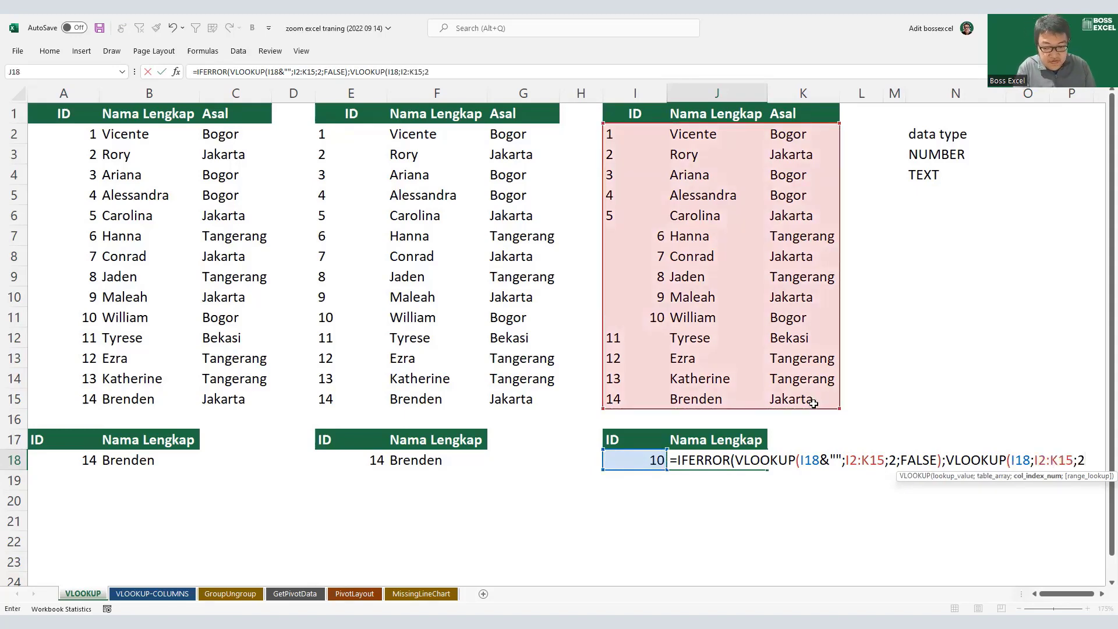
text(;false))
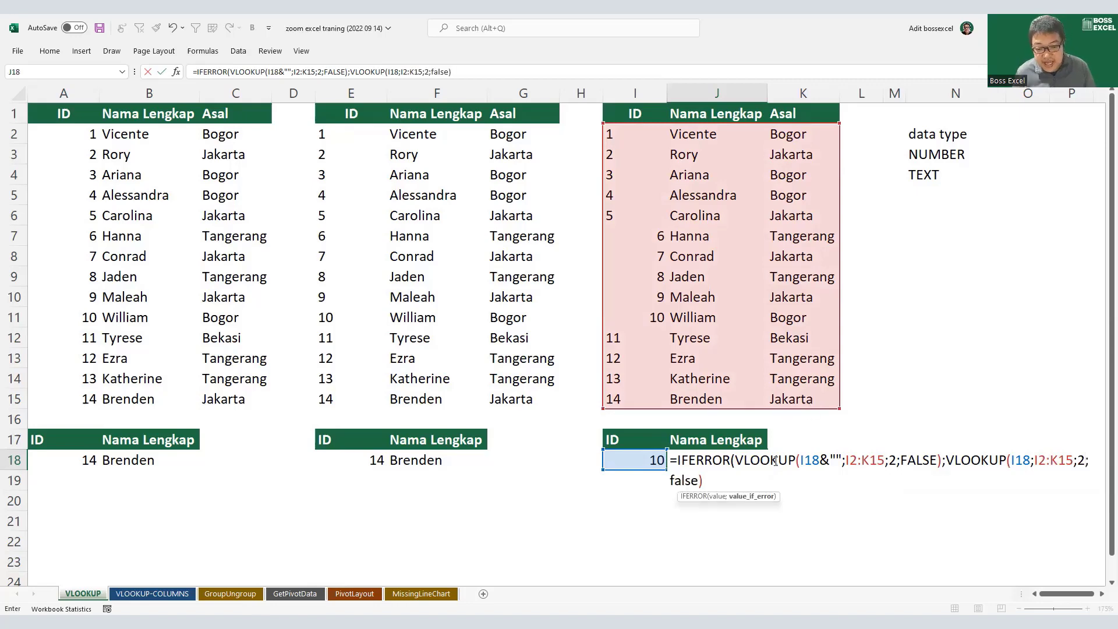
Step: Review the two VLOOKUP arguments inside J18's IFERROR, including the &"" part, and complete the formula with its closing parenthesis
drag(735, 460, 958, 479)
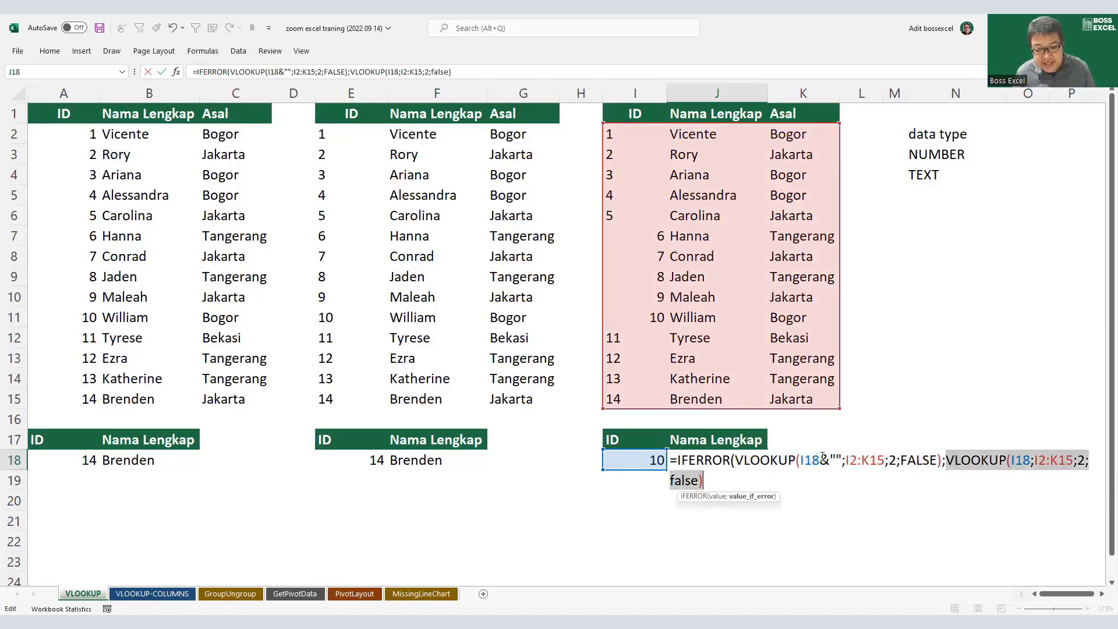
drag(820, 460, 843, 460)
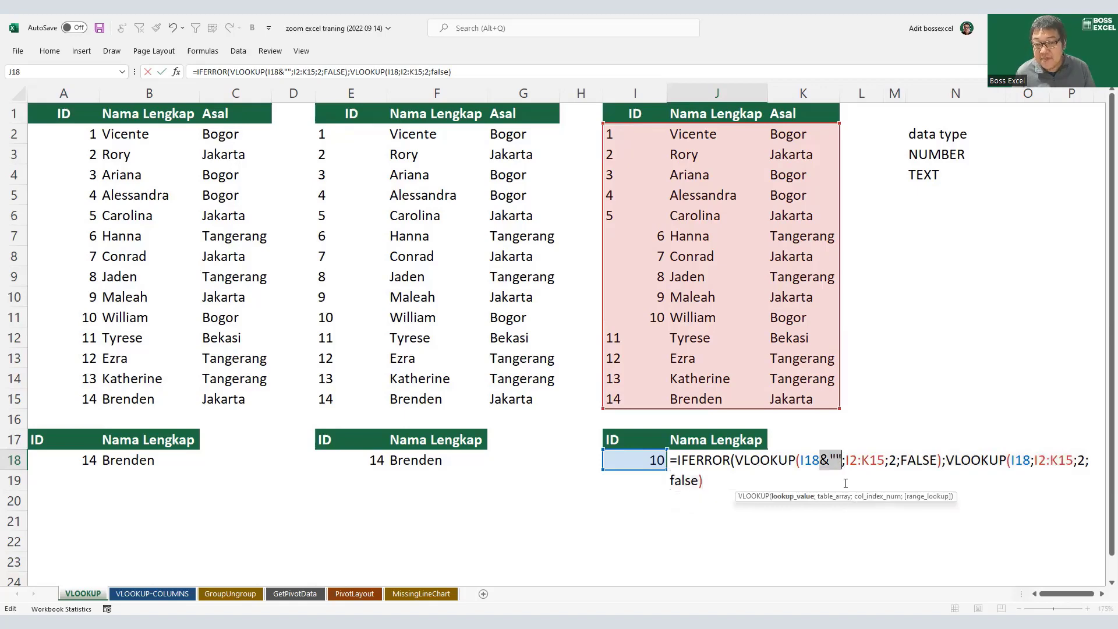
drag(737, 460, 942, 460)
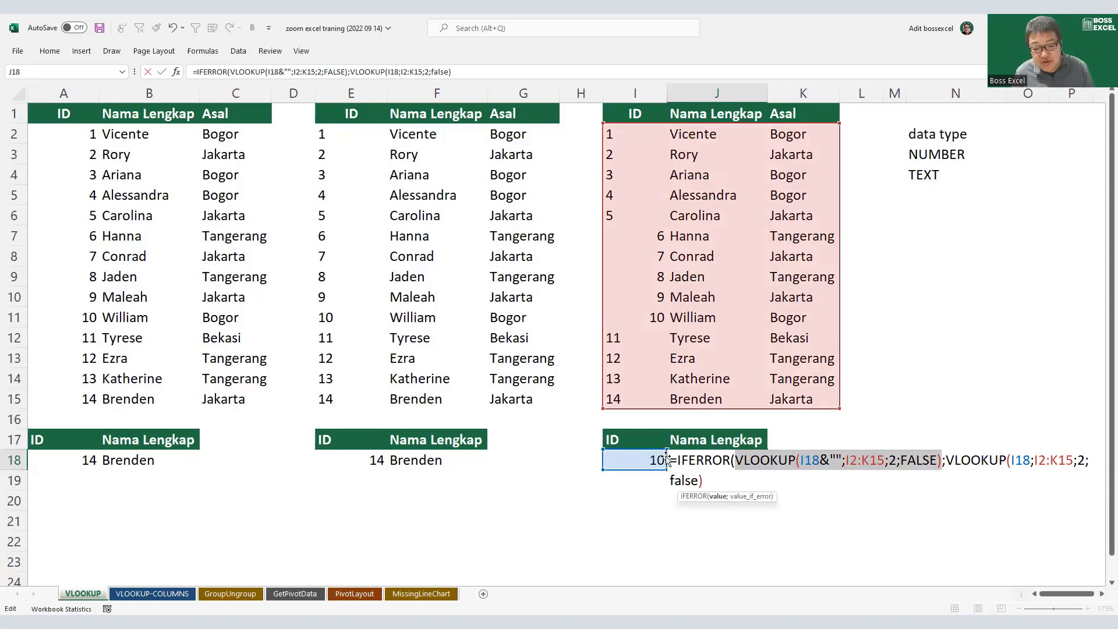
drag(680, 460, 713, 460)
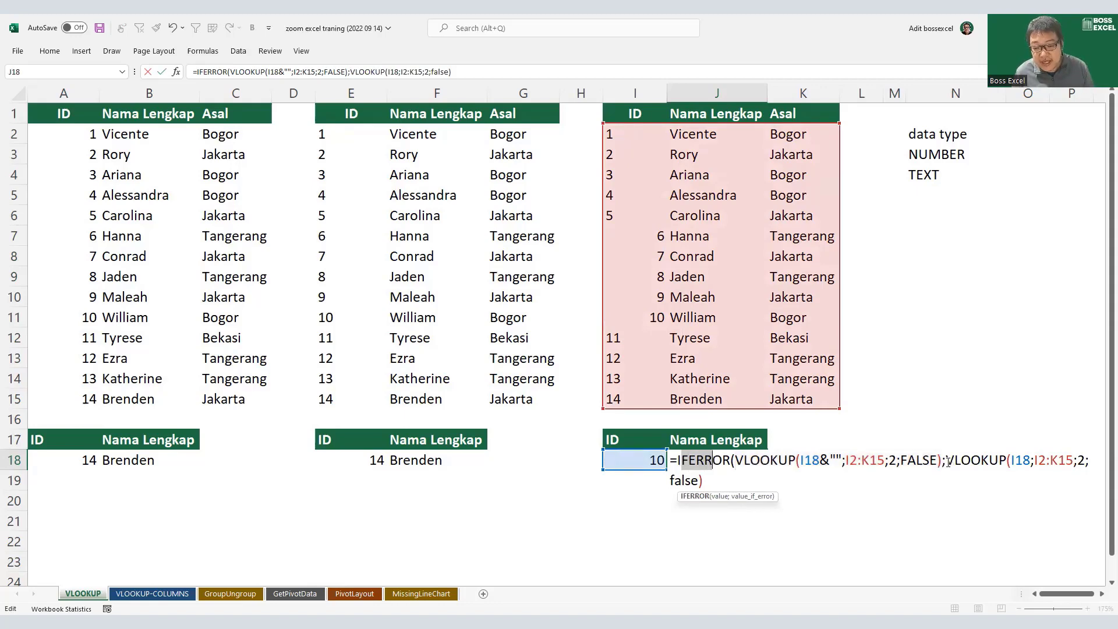
drag(945, 462, 955, 478)
click(715, 477)
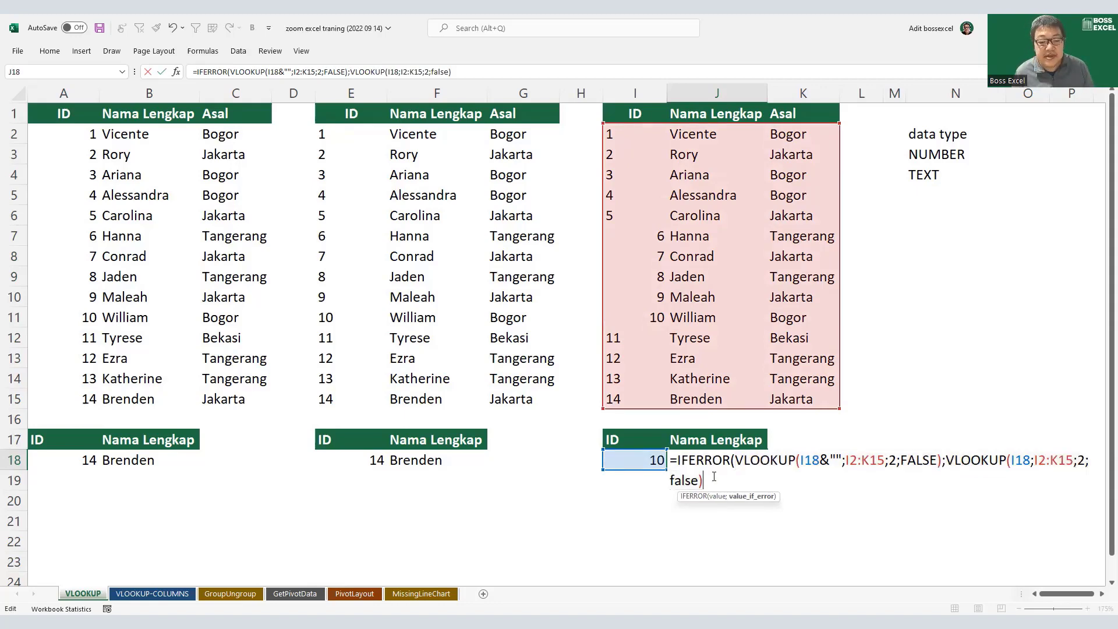
text())
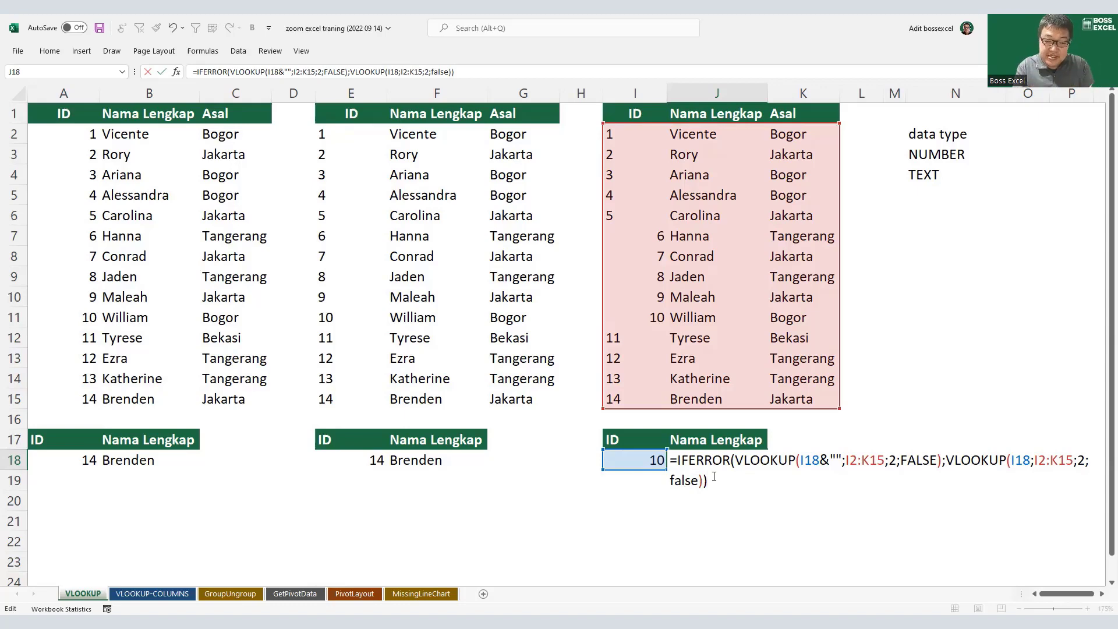
key(Return)
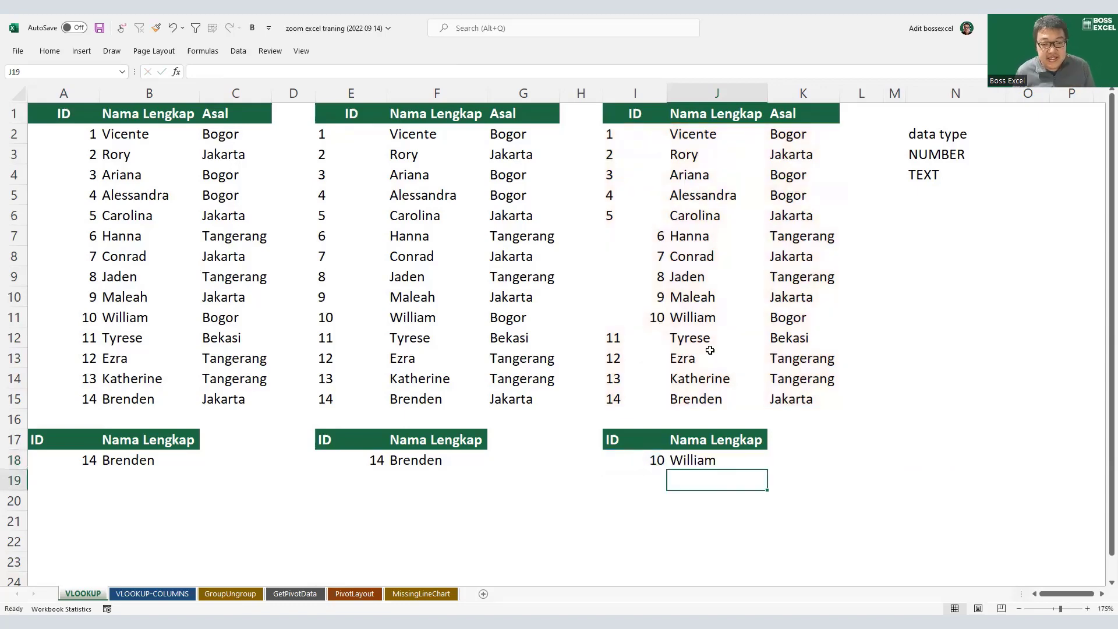
Step: Compare the rows for IDs 10 and 11 in the third table and set the lookup ID in I18 to 11
drag(629, 319, 693, 318)
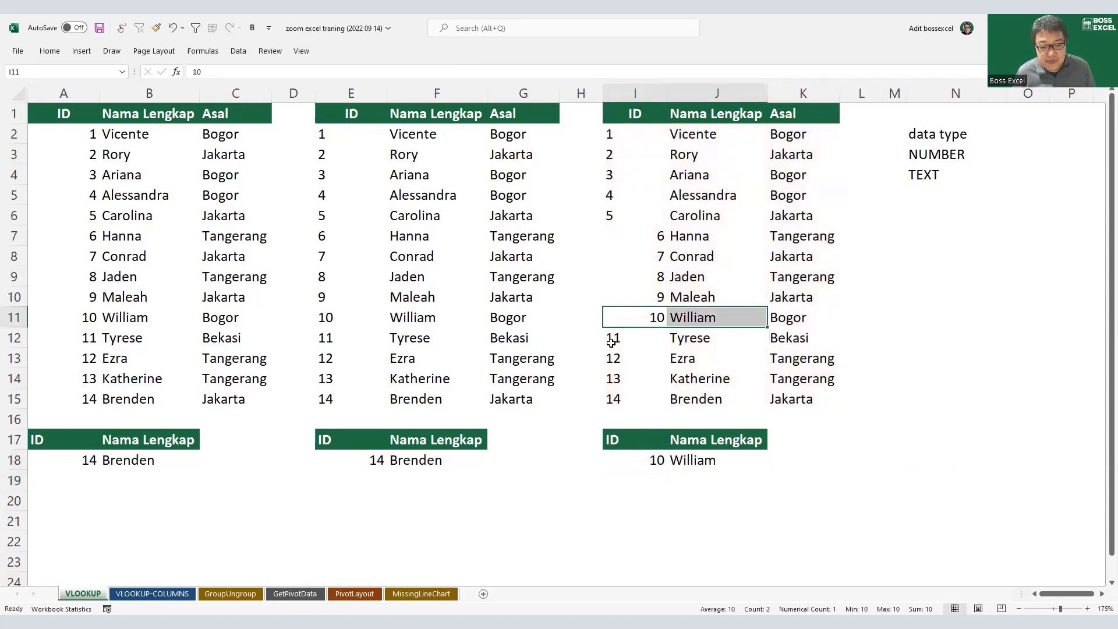
drag(612, 339, 690, 339)
click(627, 464)
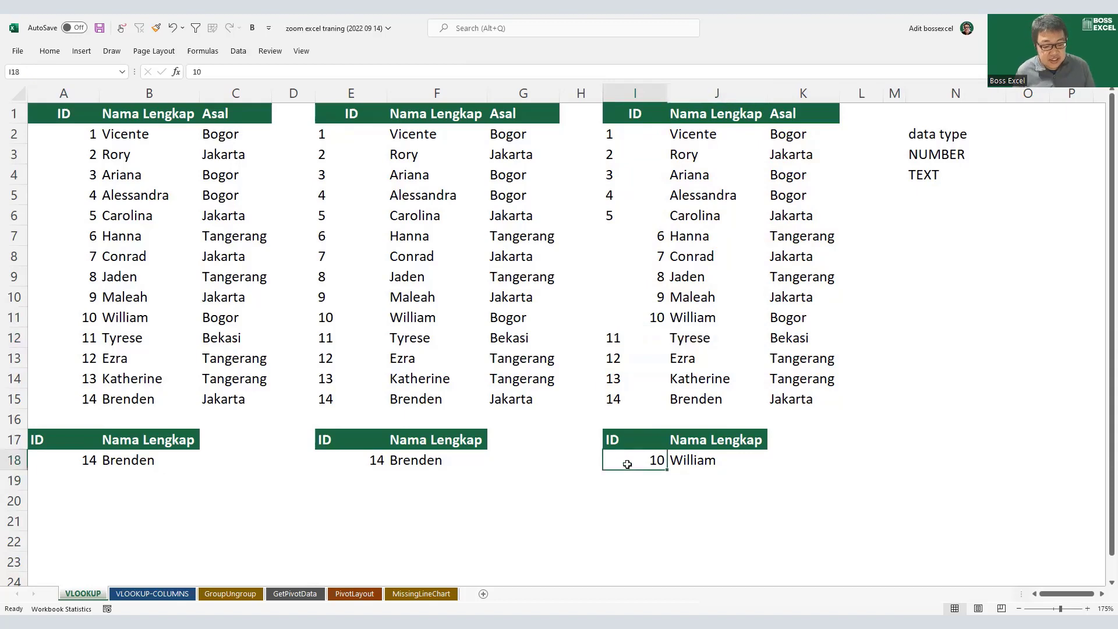
text(11)
key(Return)
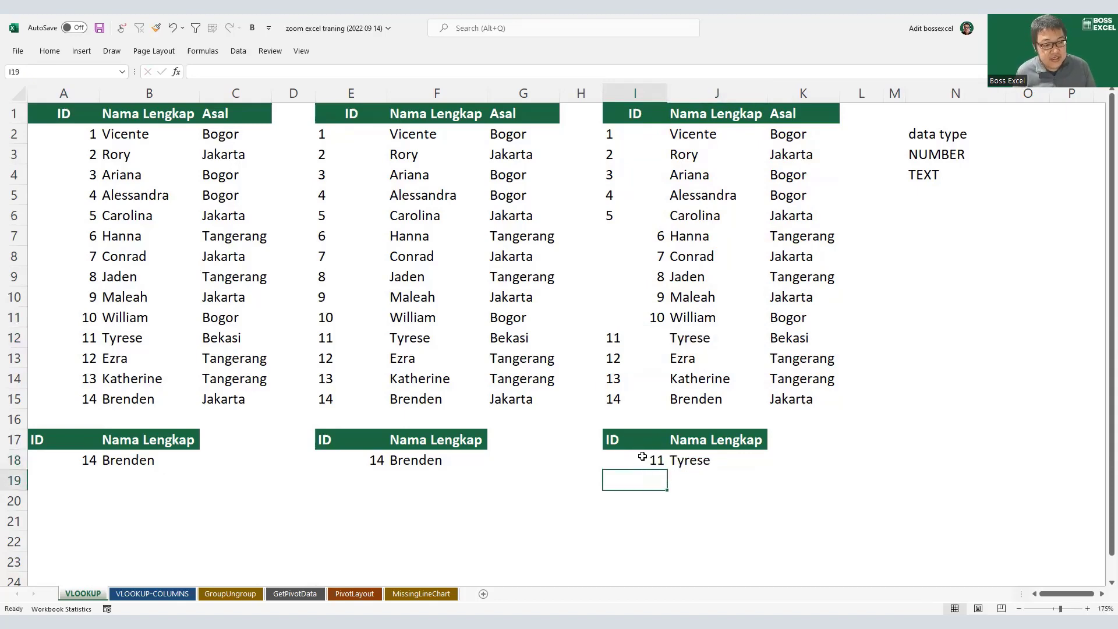
click(716, 461)
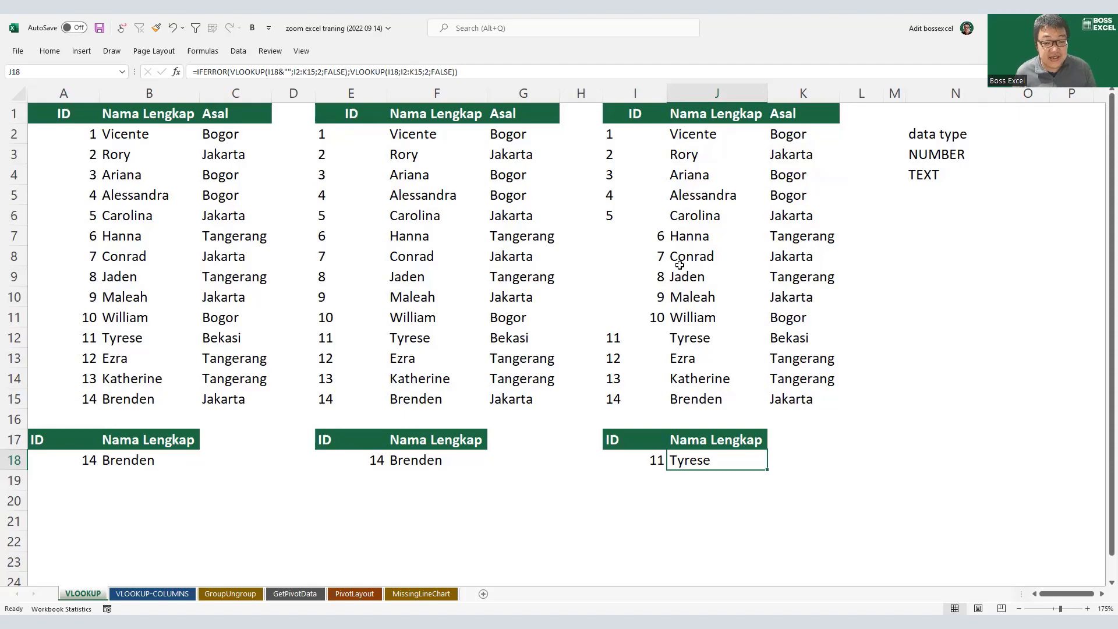
Step: Compare the data types of the IDs in I7:I11, A2:A15 and E2:E15 with the TEXT label in N4
click(659, 237)
drag(659, 237, 655, 317)
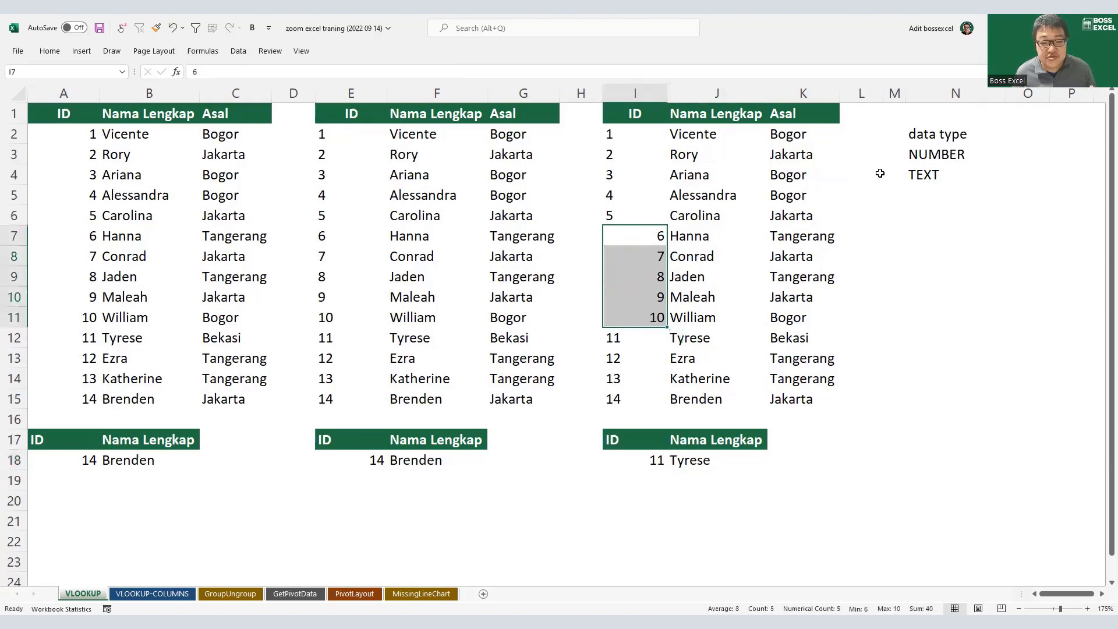
click(916, 174)
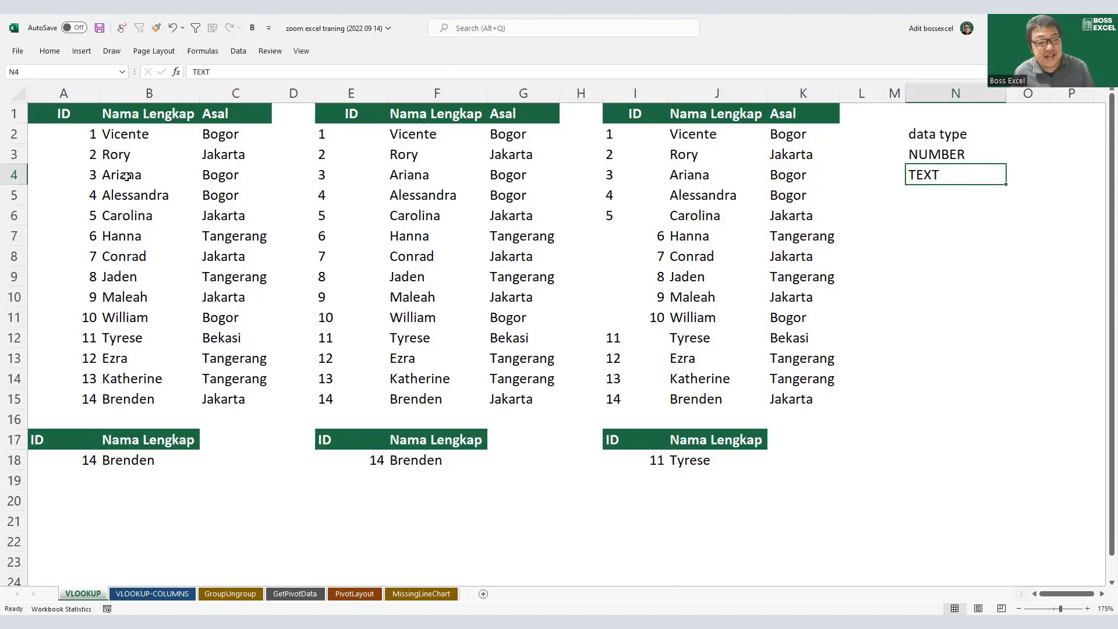
drag(82, 135, 79, 391)
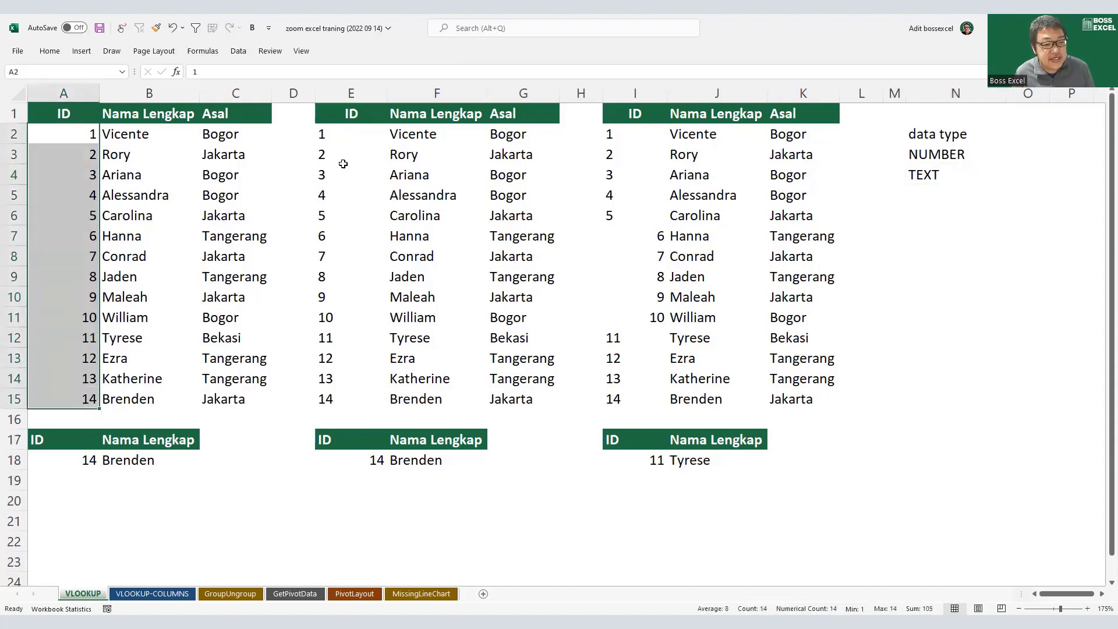
drag(338, 135, 338, 388)
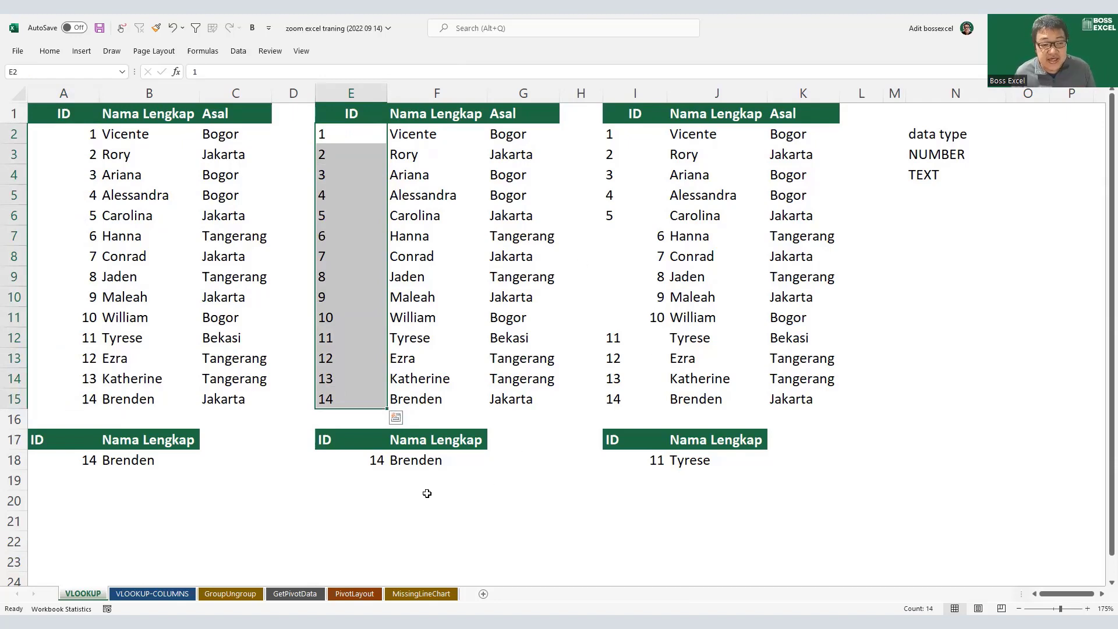
Step: Inspect the E18&"" lookup value in F18's VLOOKUP formula without changing it
click(413, 460)
key(F2)
click(507, 456)
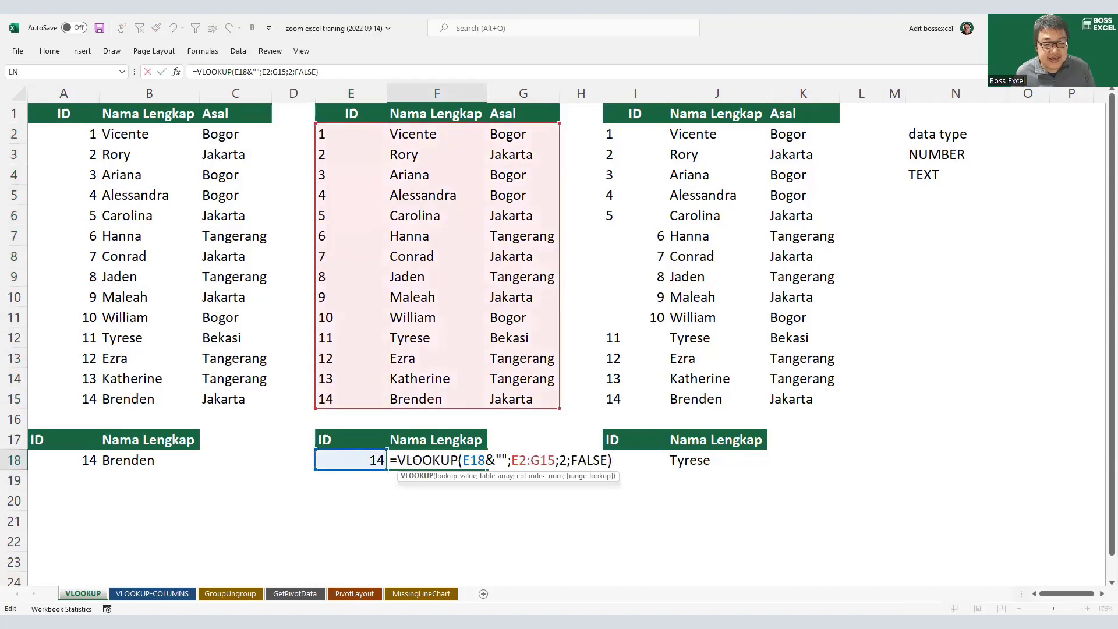
drag(508, 455, 463, 461)
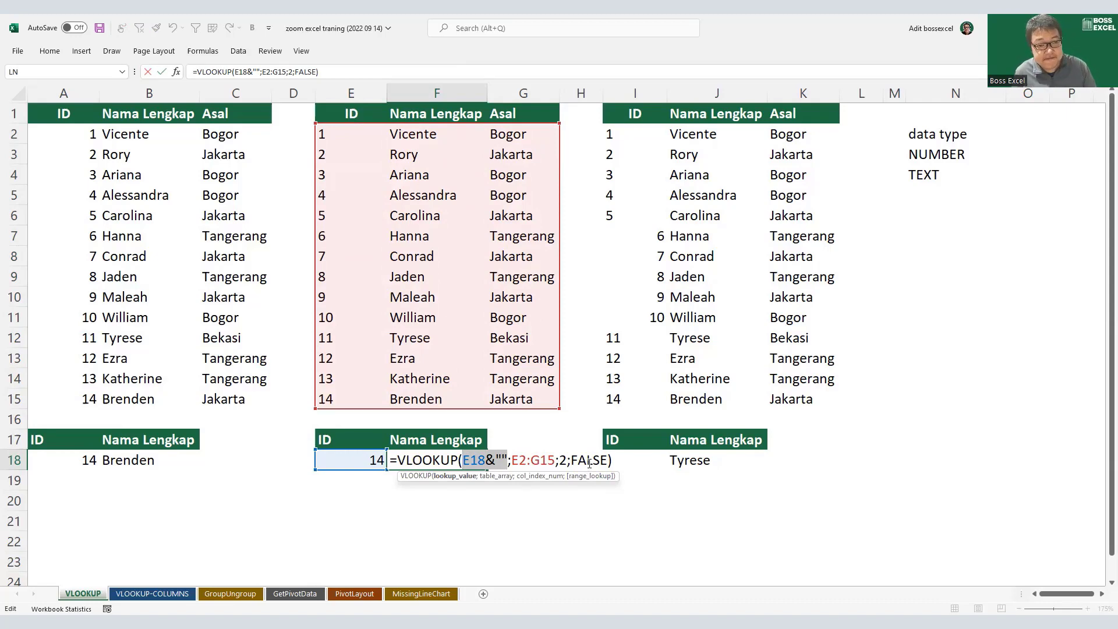
key(Escape)
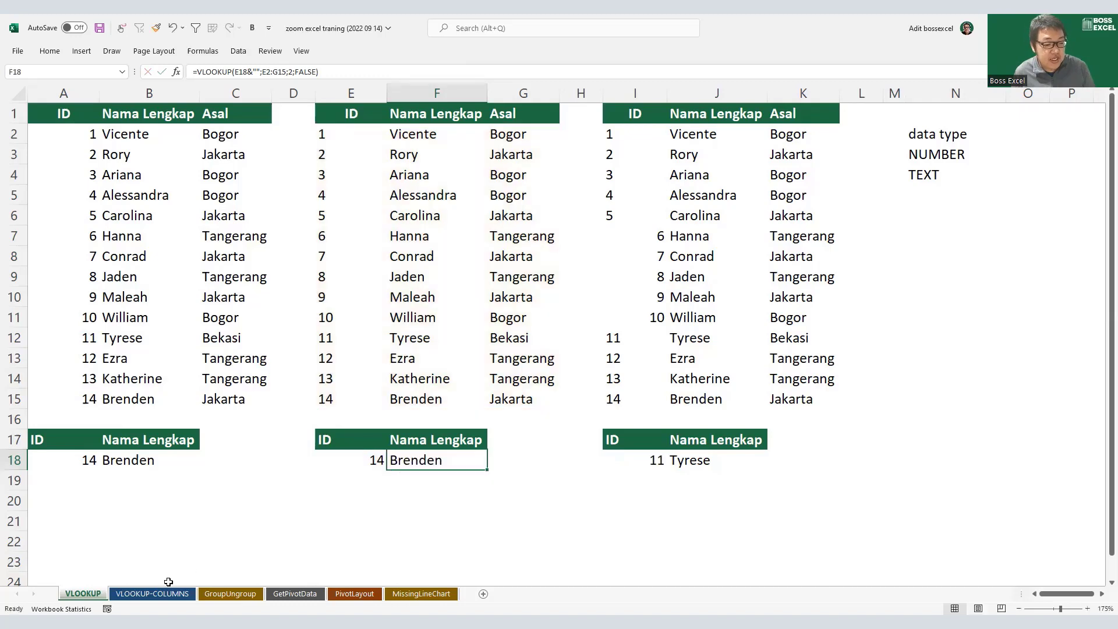
Step: Go to the VLOOKUP-COLUMNS sheet and examine the sales table's columns, its empty Region and Status cells, and the Salesman reference table A1:C15
click(169, 594)
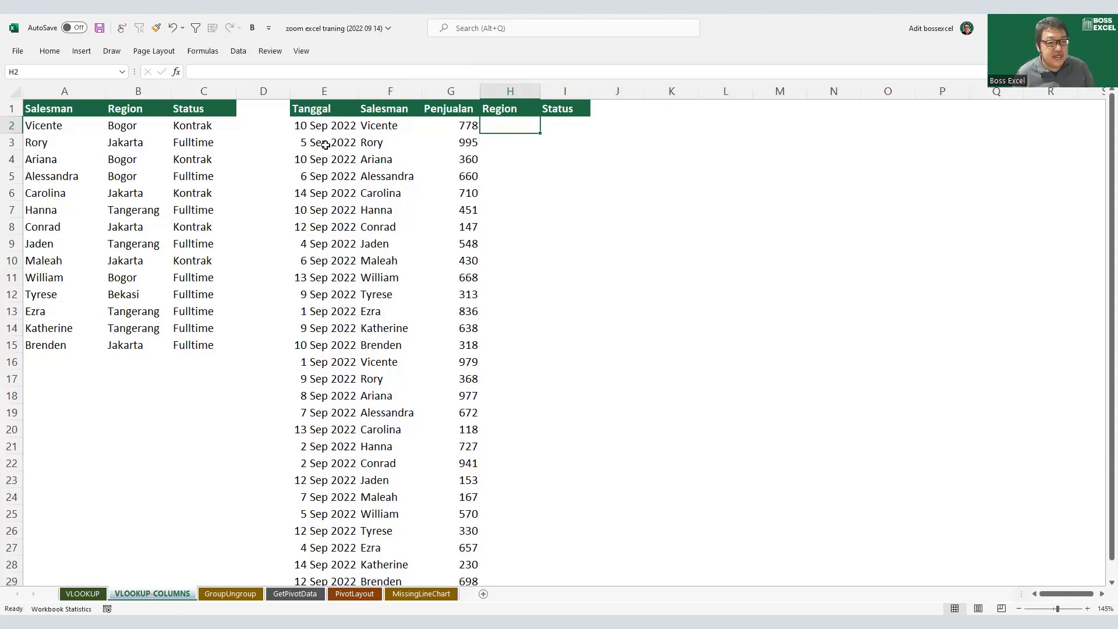
drag(321, 127, 357, 310)
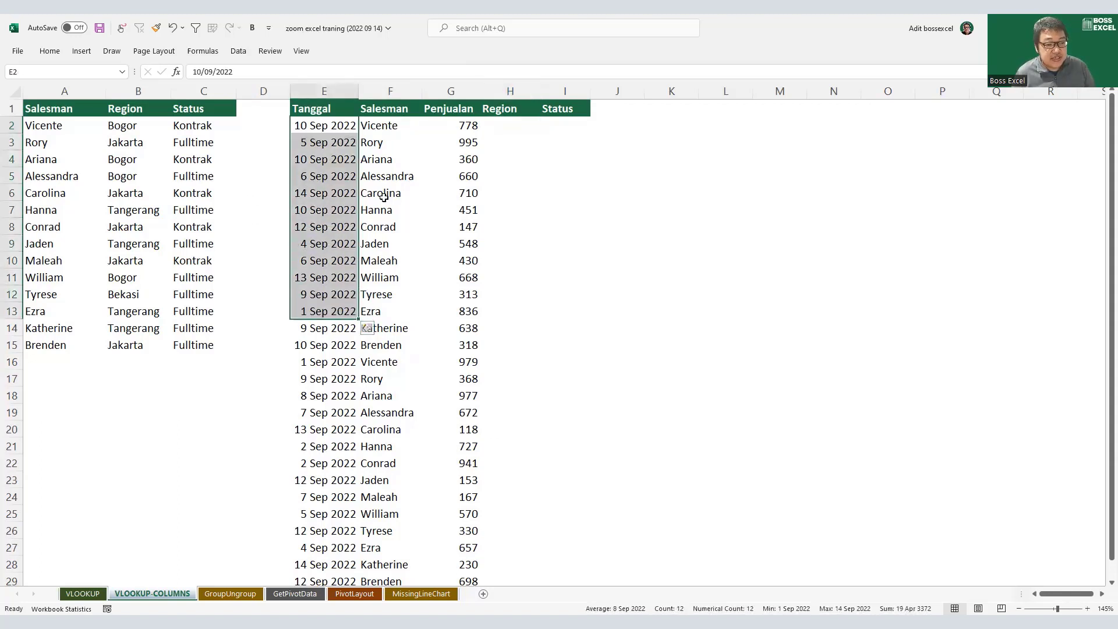
drag(380, 125, 391, 344)
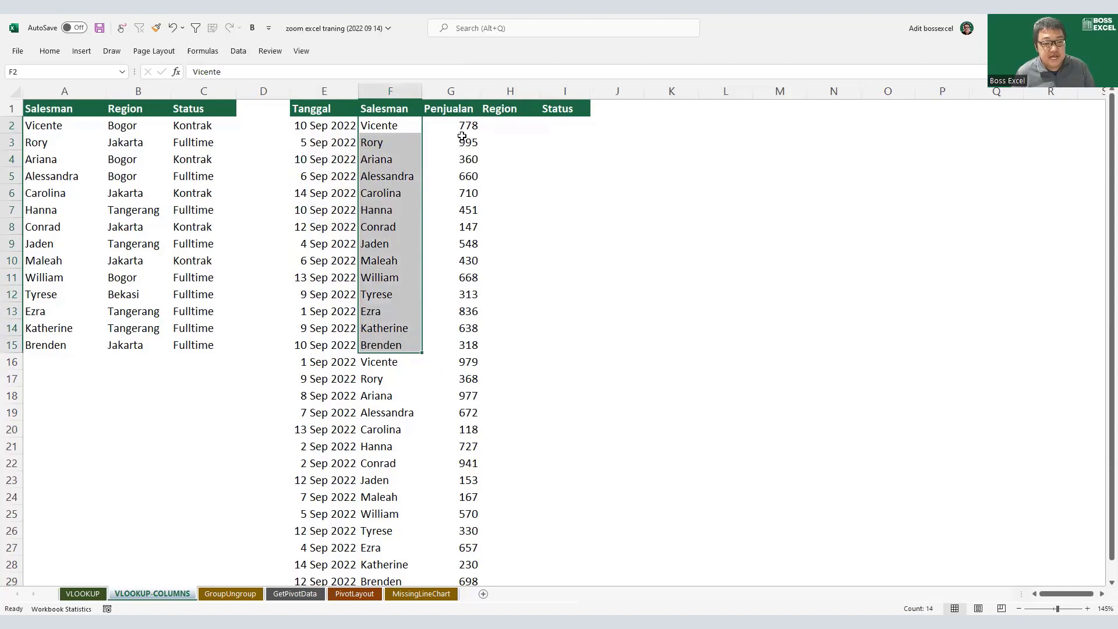
drag(460, 126, 465, 345)
click(505, 127)
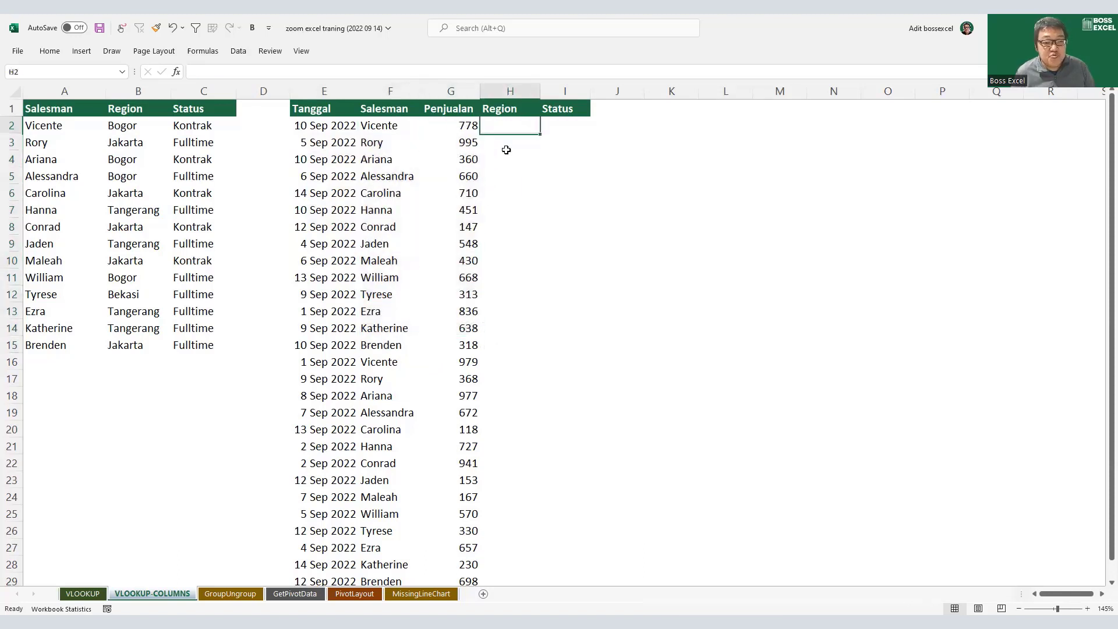
drag(506, 150, 521, 312)
drag(565, 125, 572, 295)
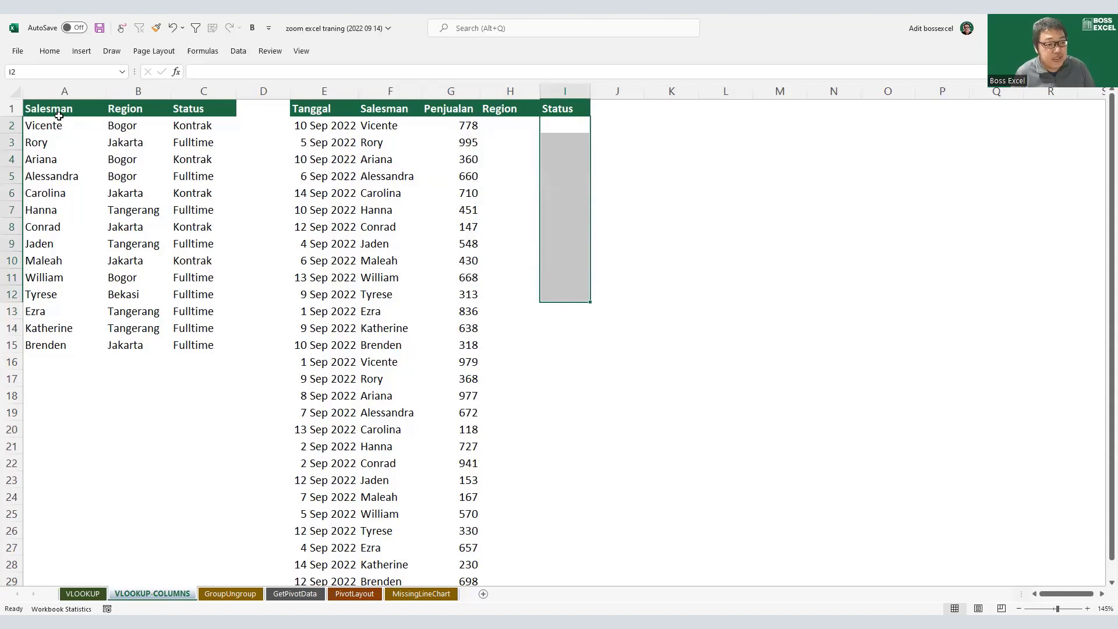
drag(58, 116, 211, 338)
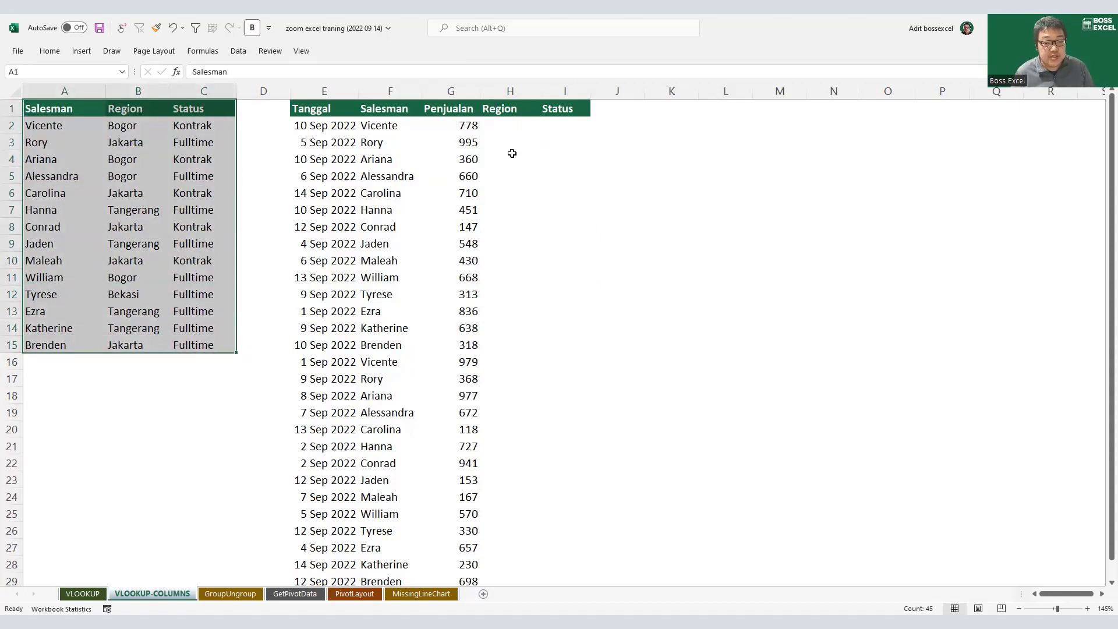
click(512, 130)
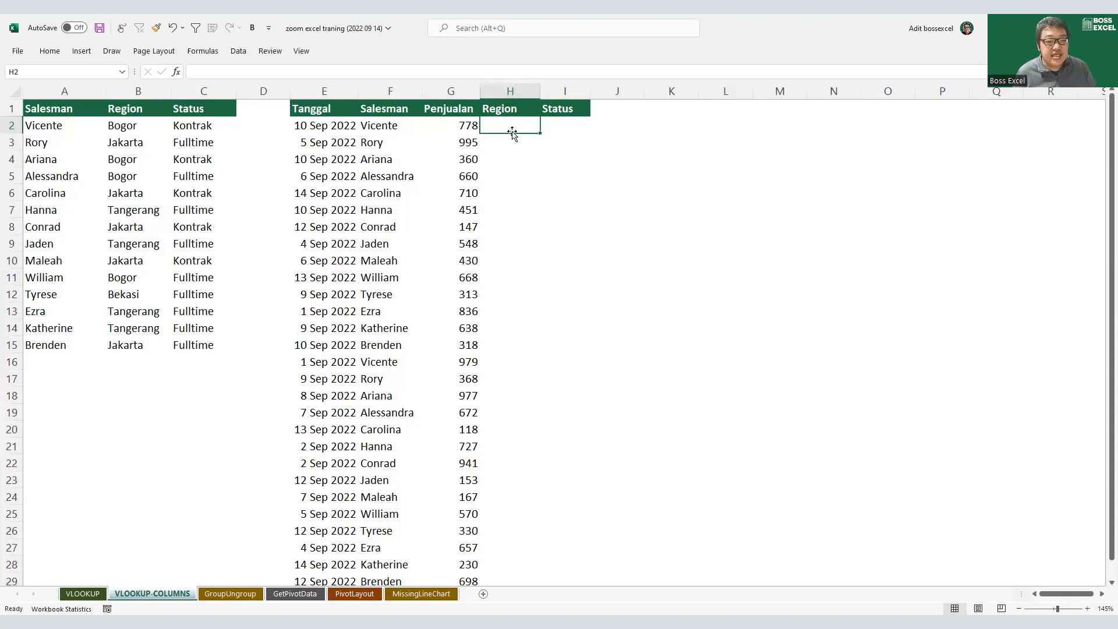
Step: Compare the order of the sales table's Region and Status columns H:I with the reference table's columns B:C
drag(499, 90, 568, 91)
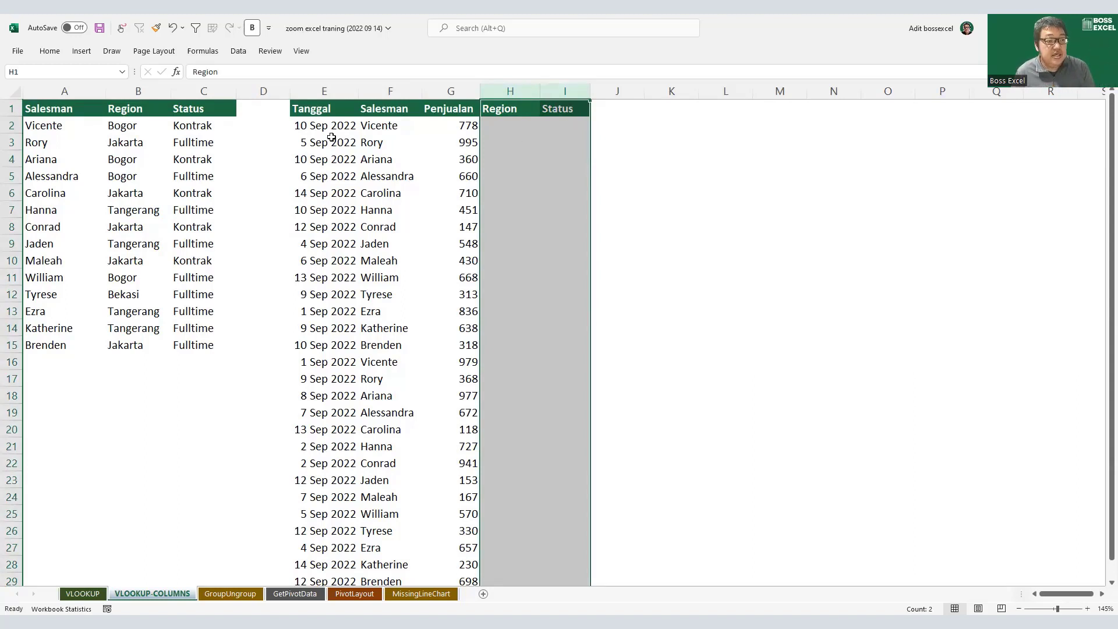
drag(138, 91, 203, 91)
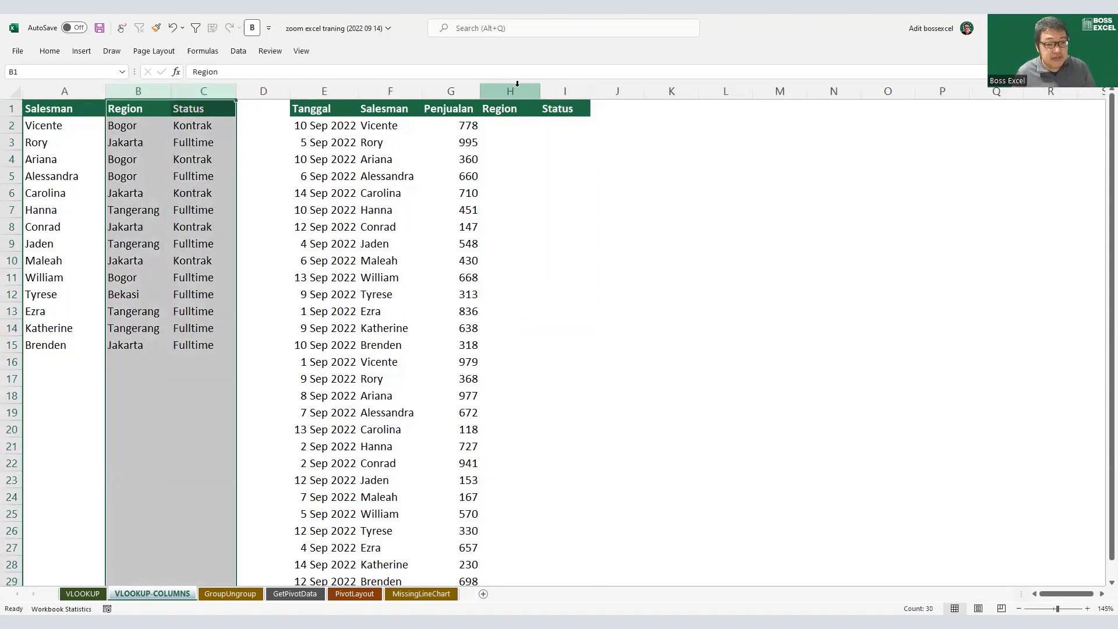
drag(510, 91, 565, 91)
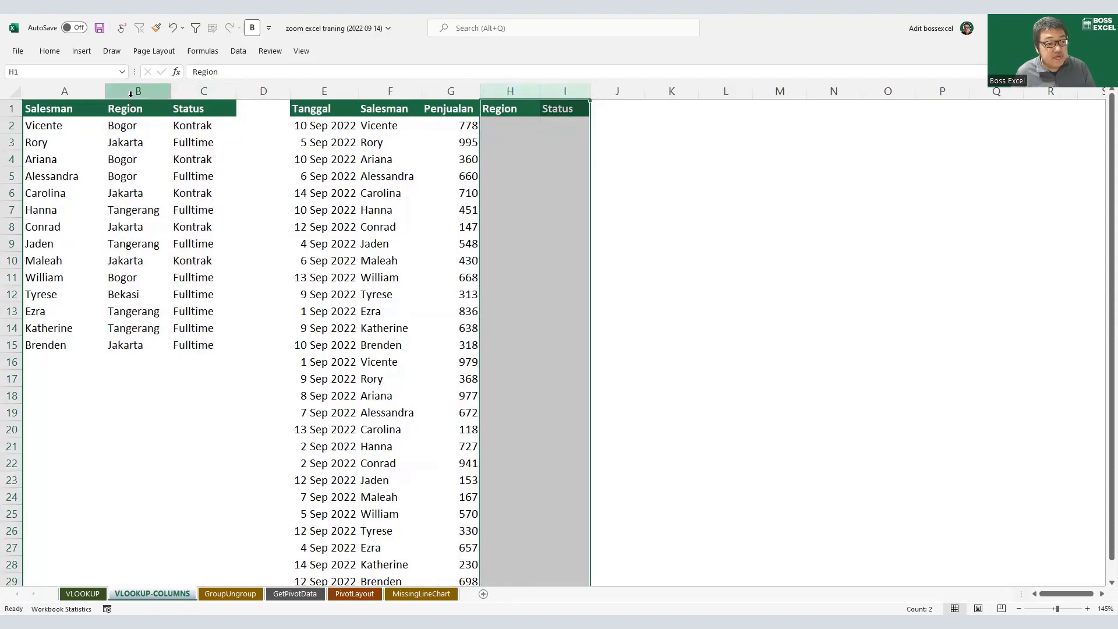
drag(125, 91, 204, 92)
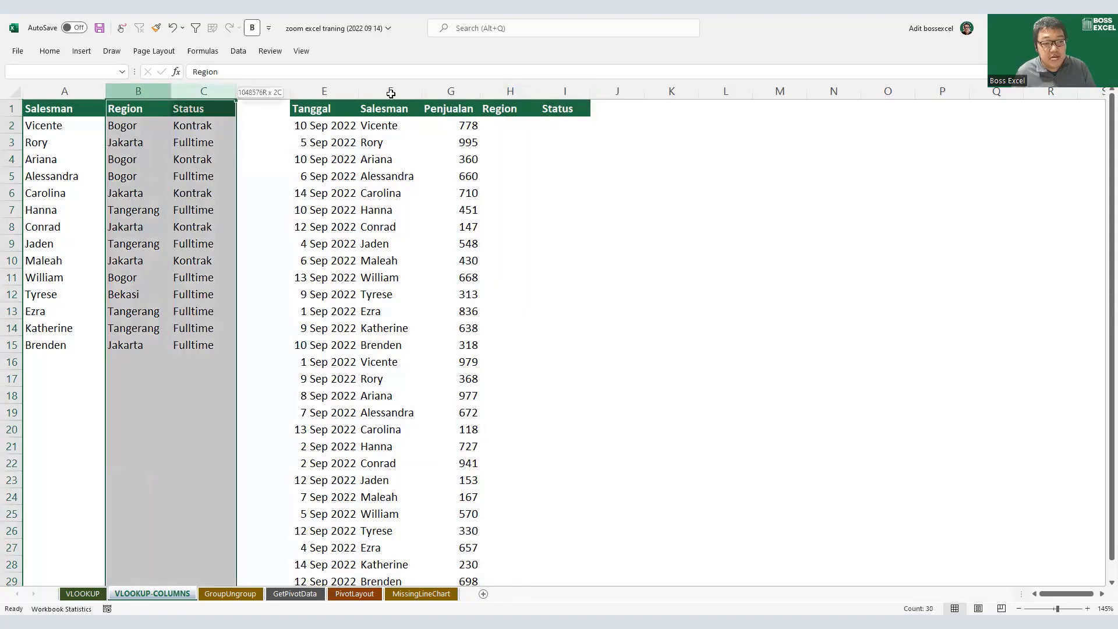
drag(390, 91, 391, 92)
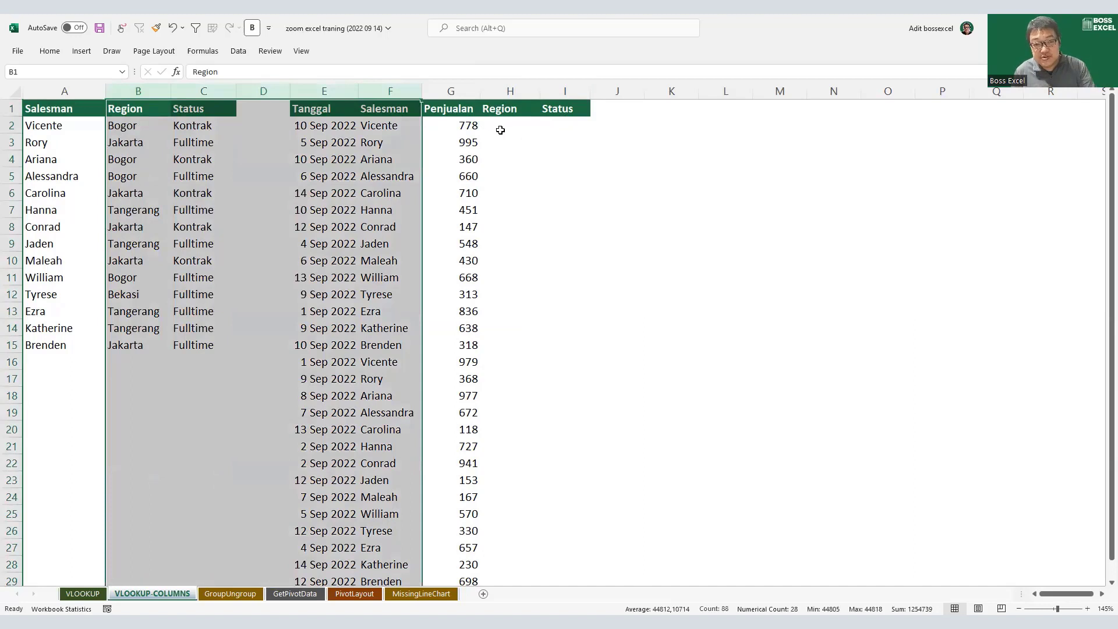
Step: Review the reference table's Region column B and Status column C, first together and one at a time
drag(145, 91, 217, 86)
click(164, 89)
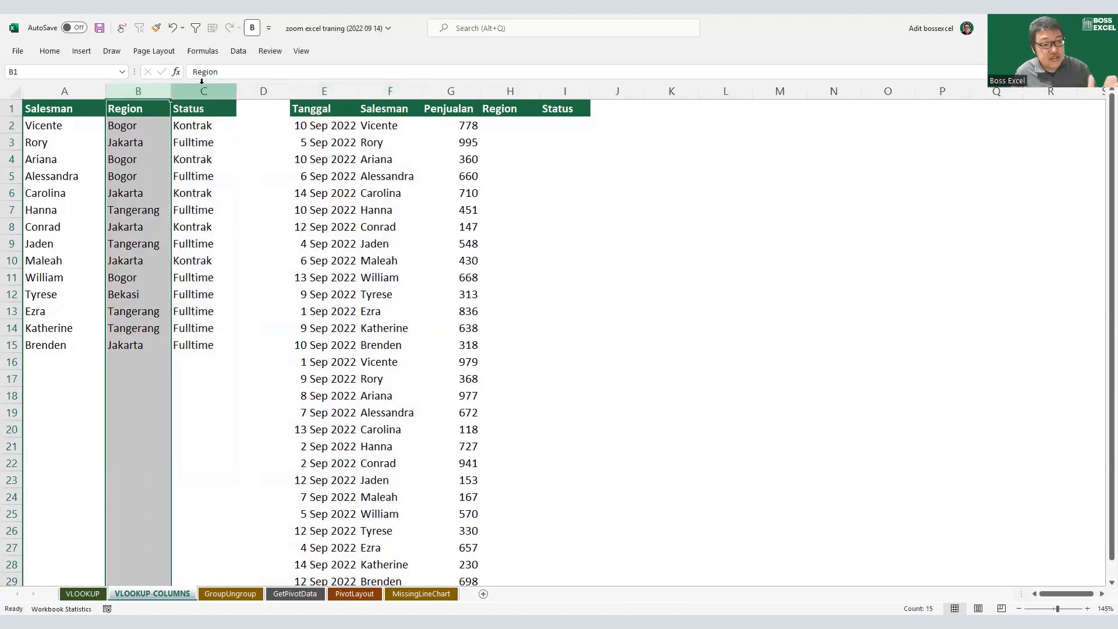
click(203, 86)
drag(464, 127, 483, 177)
Step: Start a VLOOKUP formula in the first Region cell H2 with lookup value F2 and table array A2:C15
click(492, 123)
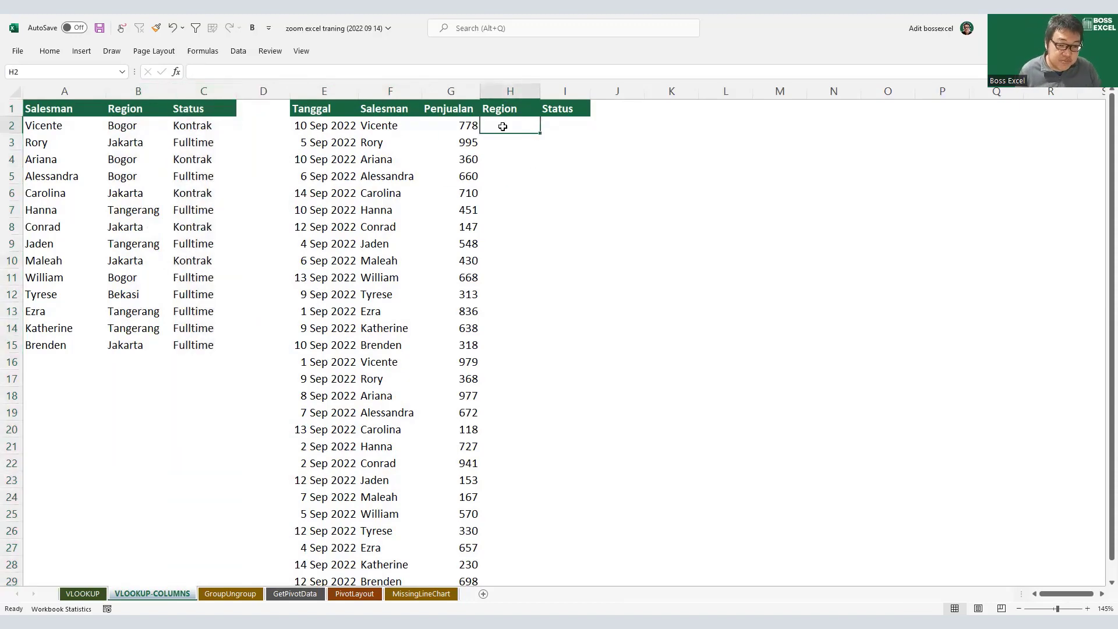
scroll(532, 173, down, 1)
scroll(539, 185, up, 1)
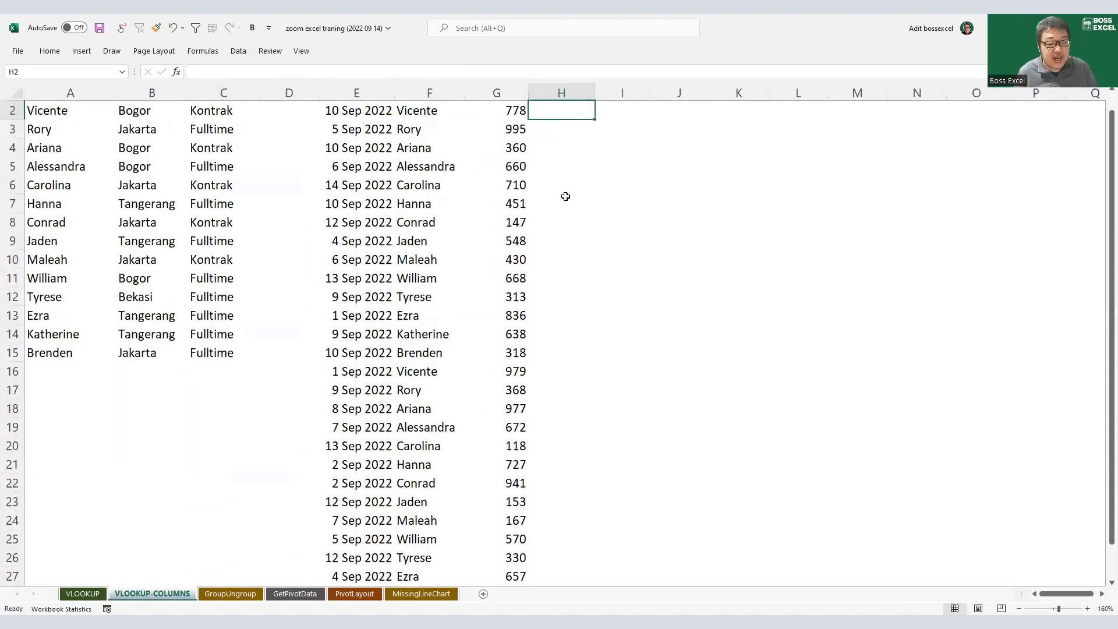
scroll(566, 196, up, 1)
text(=)
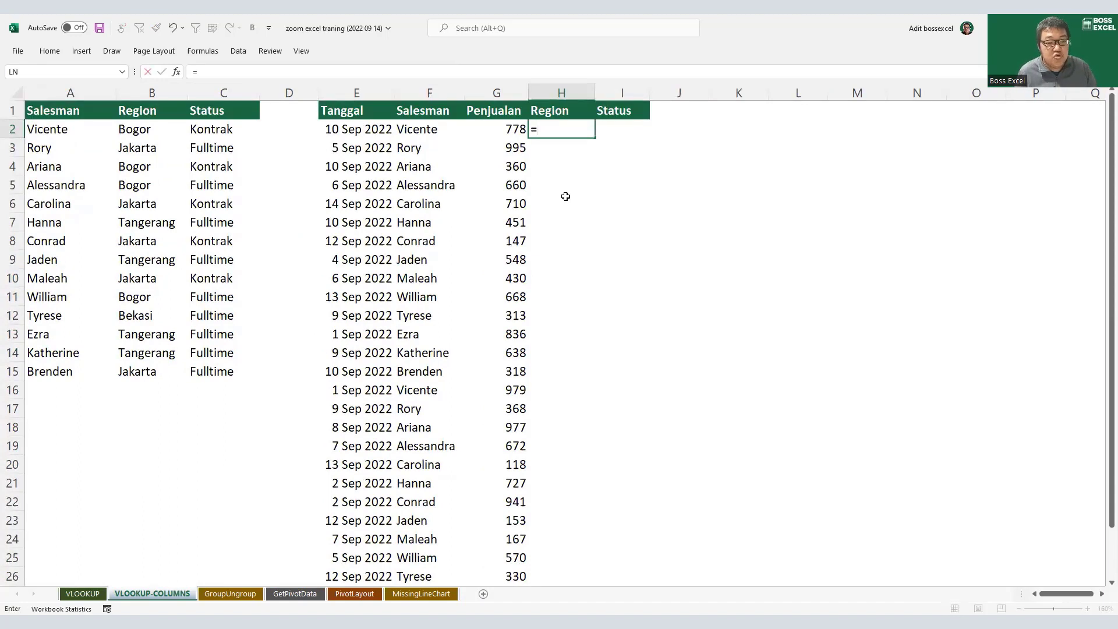
text(VLOOKUP()
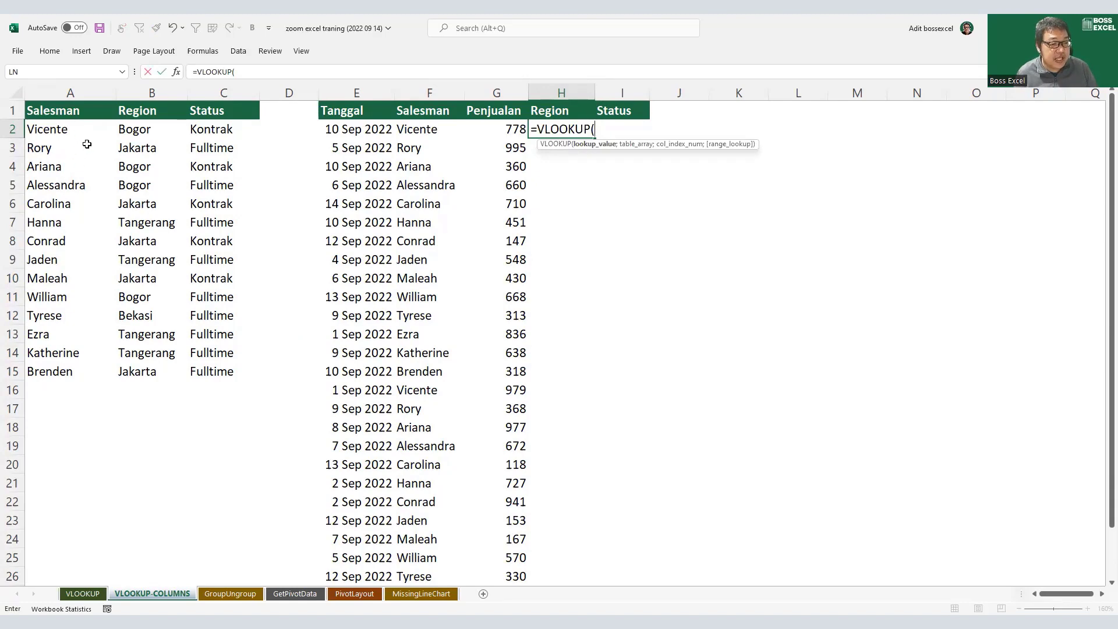
click(425, 129)
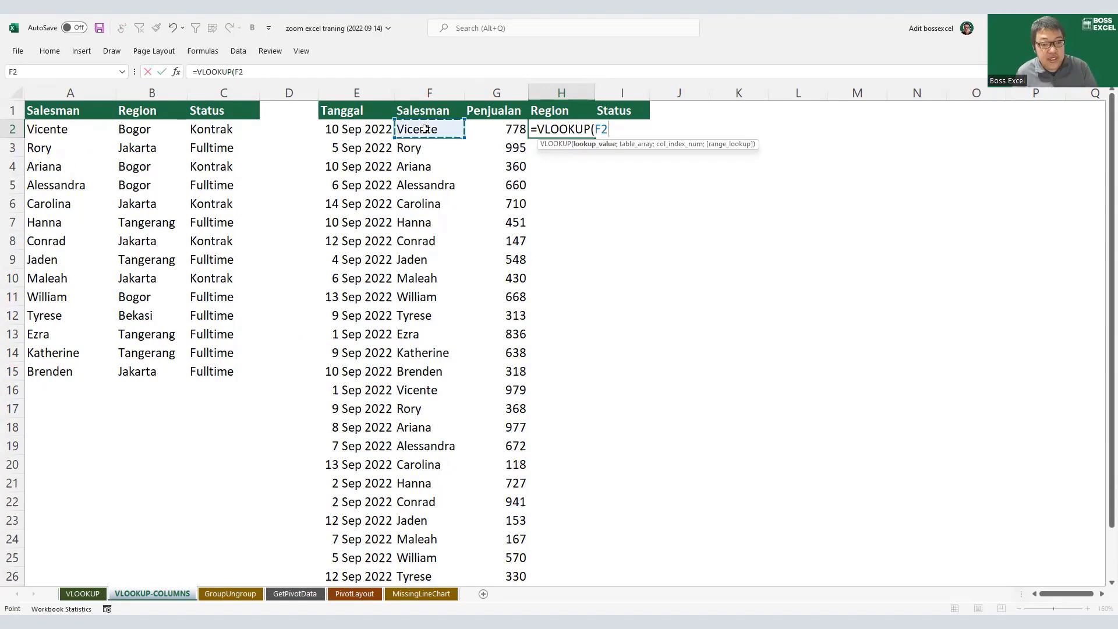
text(;)
click(73, 129)
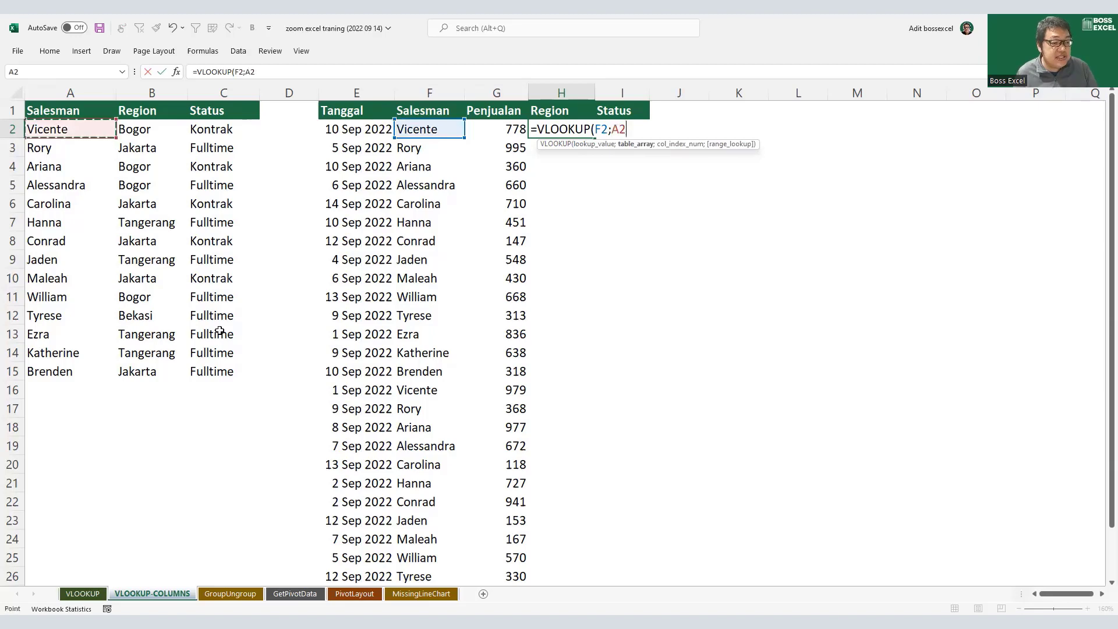
shift+click(226, 373)
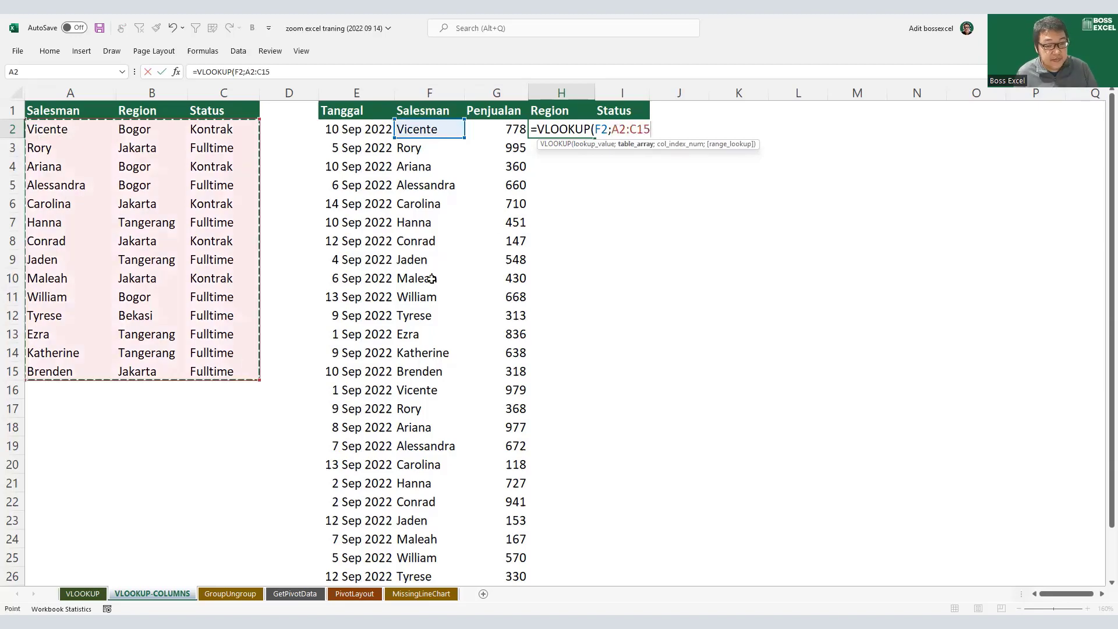
Step: Lock the H2 formula's references as $F2 for the lookup value and $A$2:$C$15 for the table array
click(602, 129)
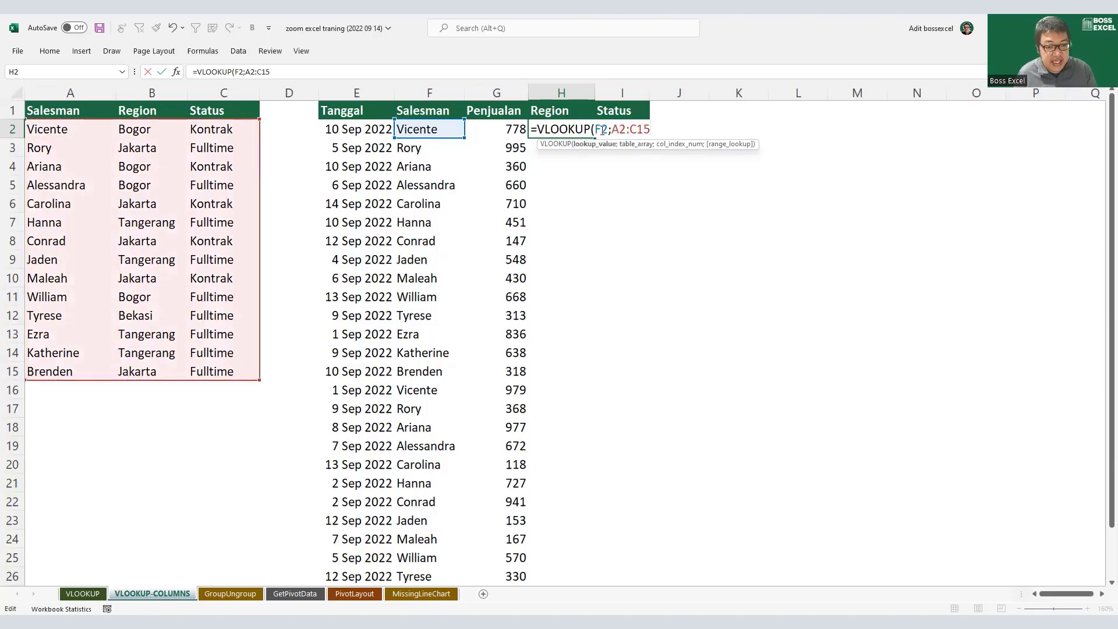
key(F4)
key(F4)
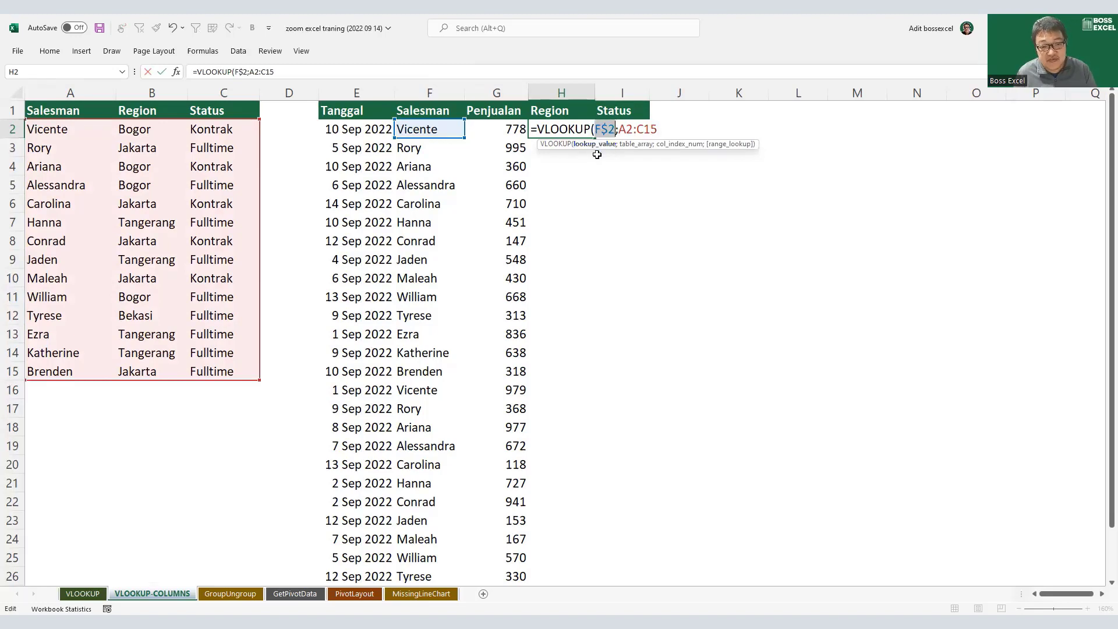
key(F4)
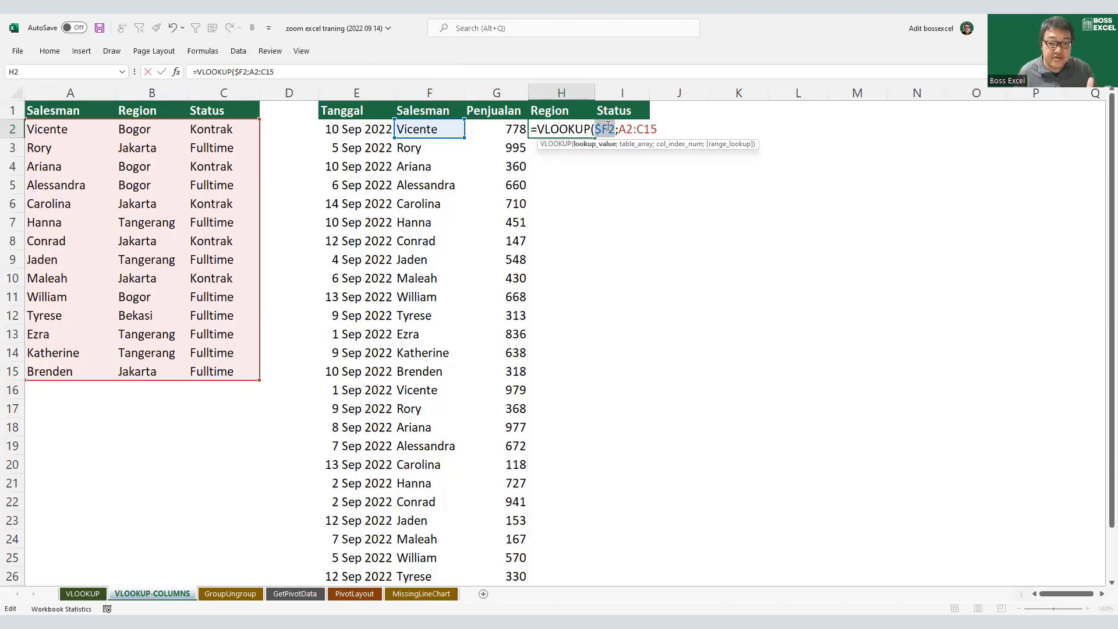
drag(619, 129, 657, 129)
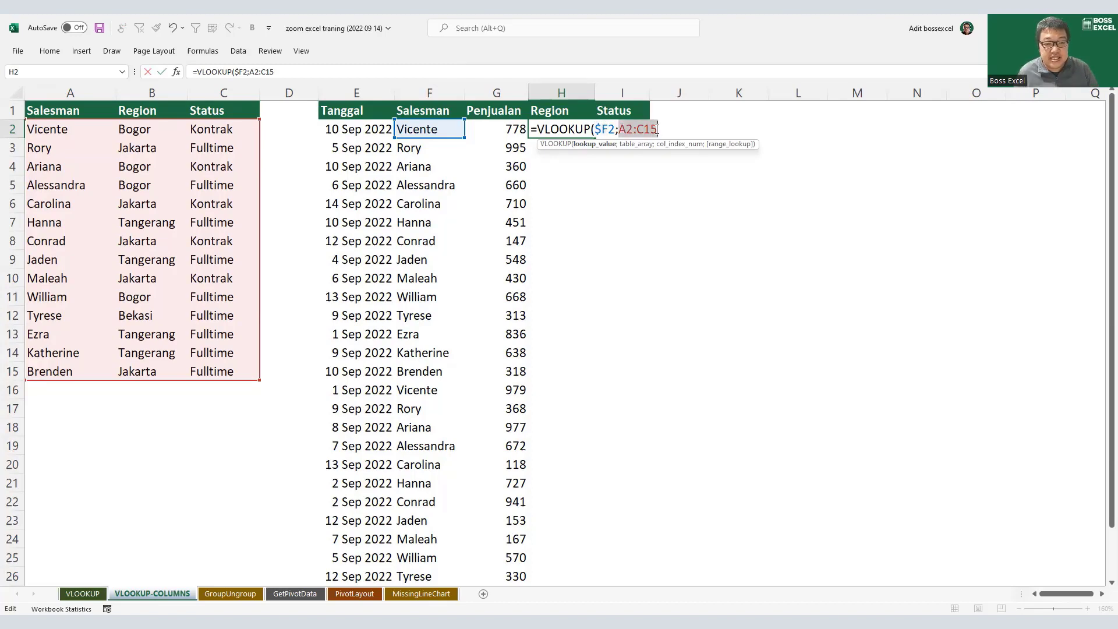
key(F4)
click(690, 129)
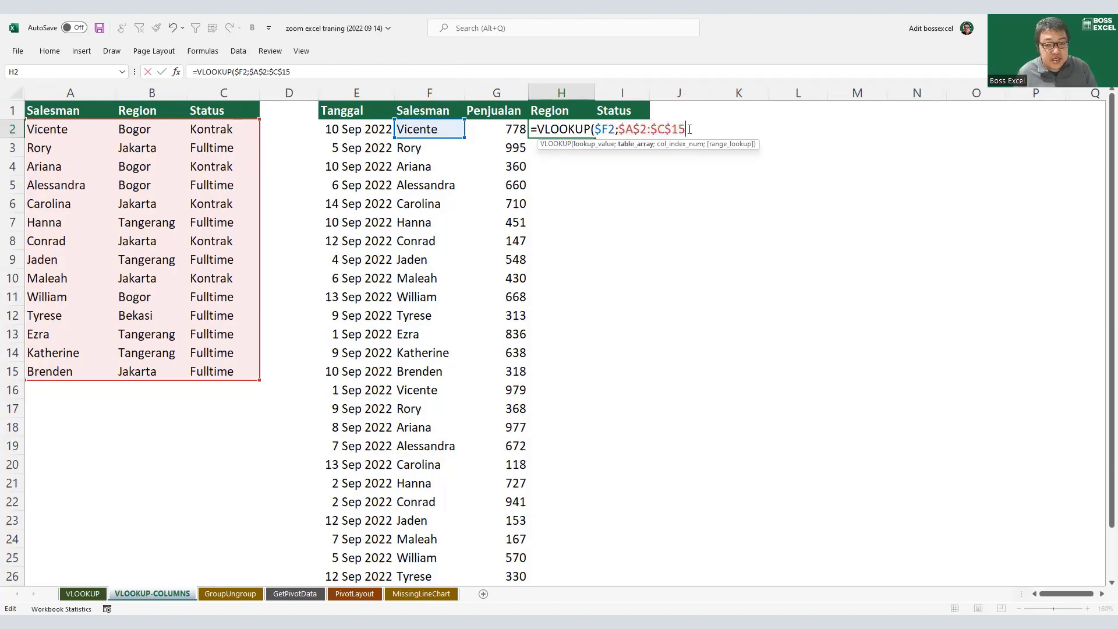
Step: Complete H2's VLOOKUP with column index 2 and FALSE for an exact match
text(;)
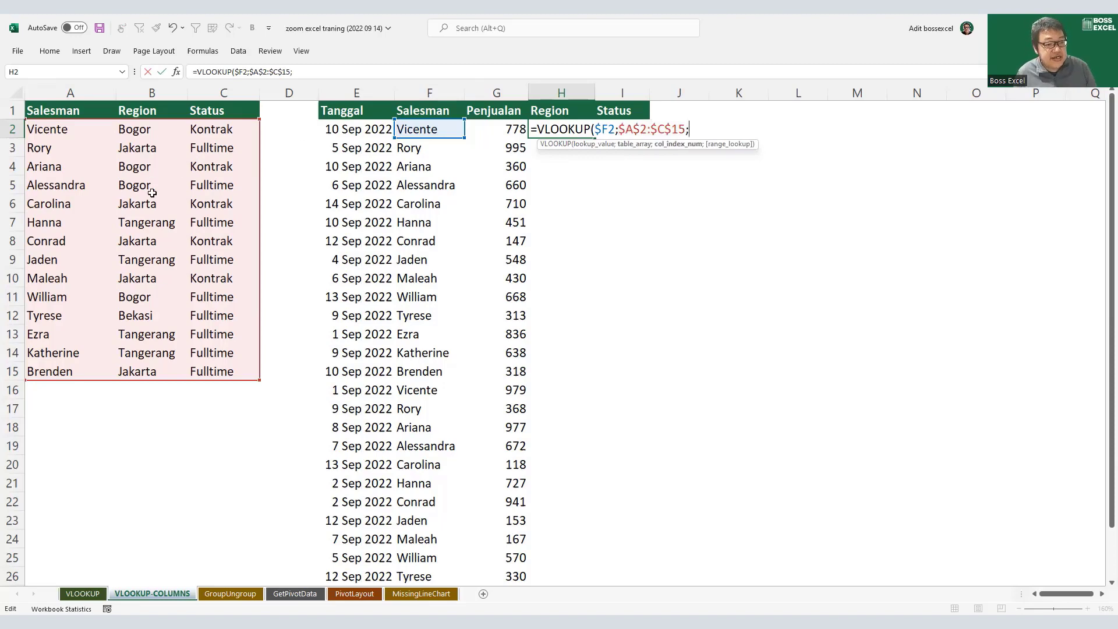
text(2)
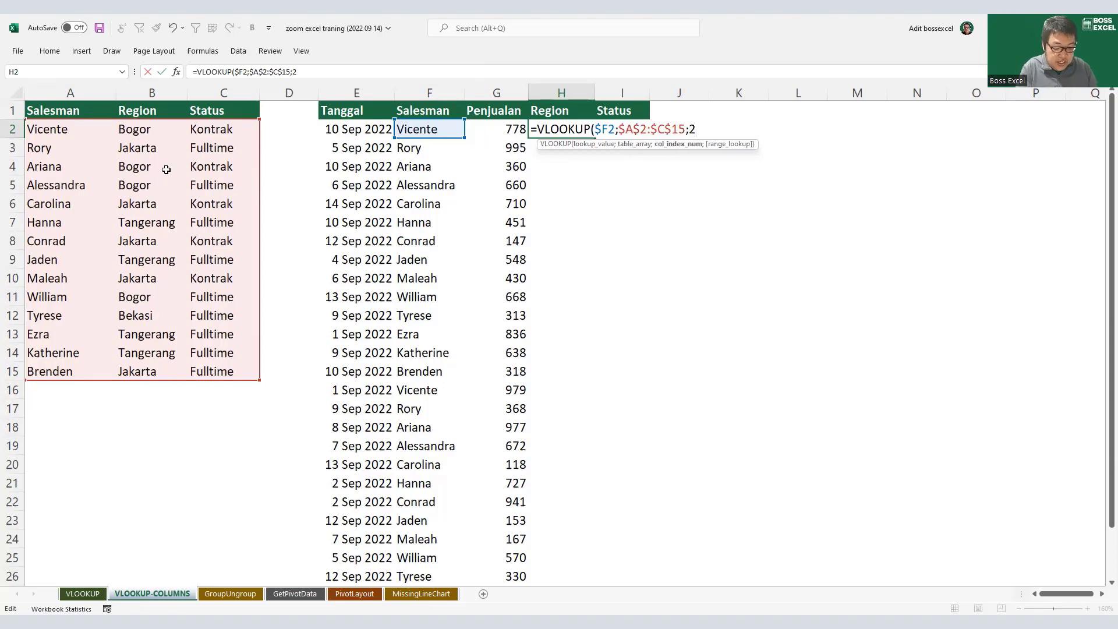
text(;fals)
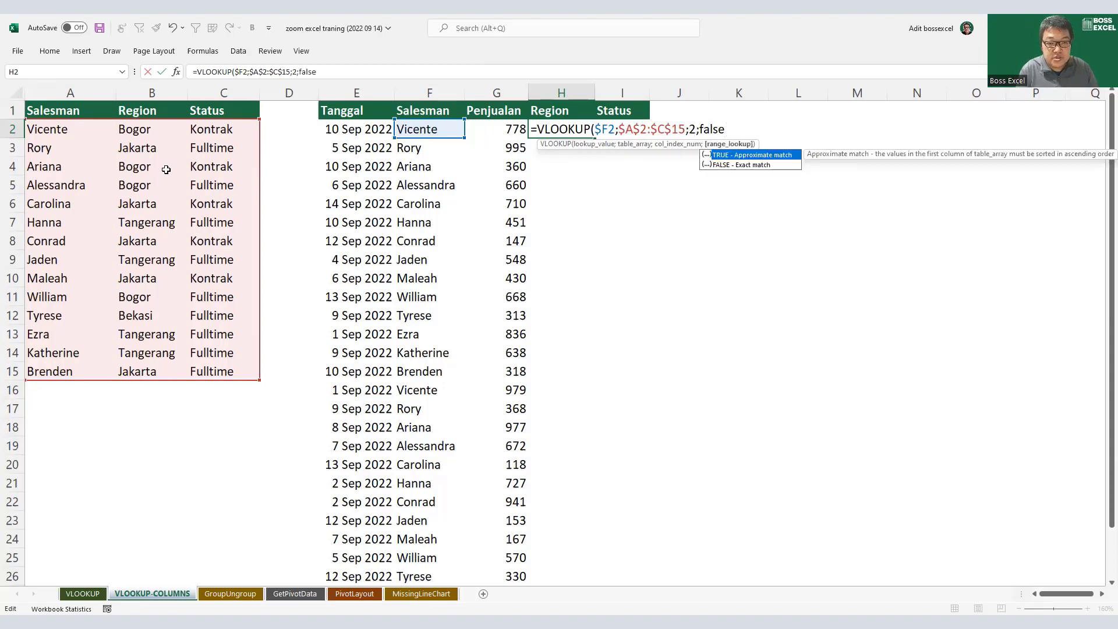
text(e)
key(Return)
Step: Copy the H2 formula across to the Status cell I2 and set its column index to 3
click(578, 134)
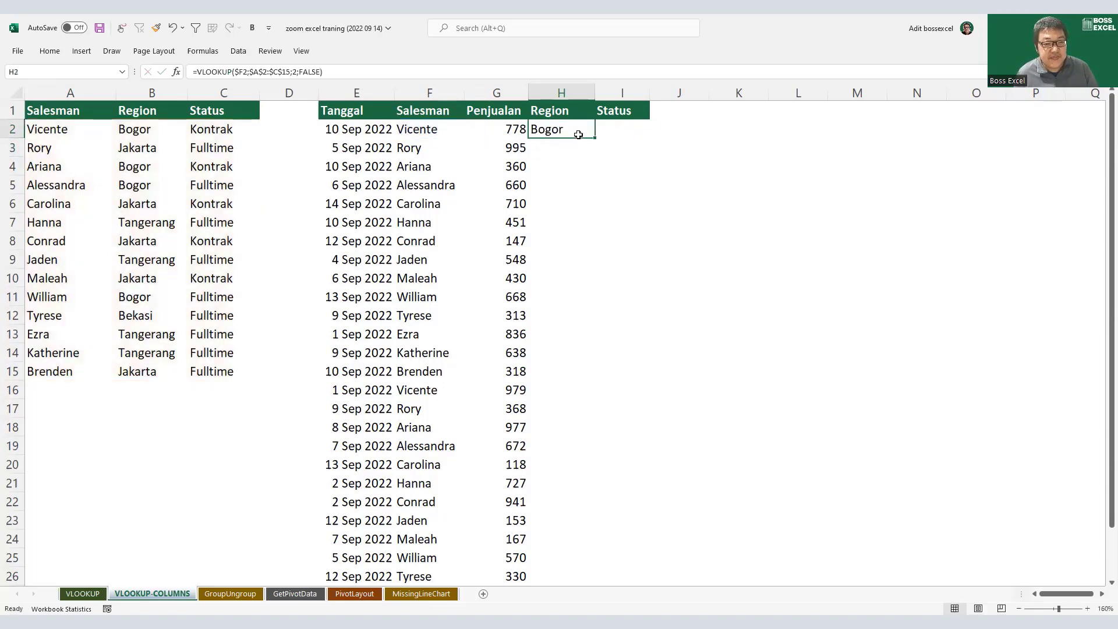
drag(597, 137, 644, 137)
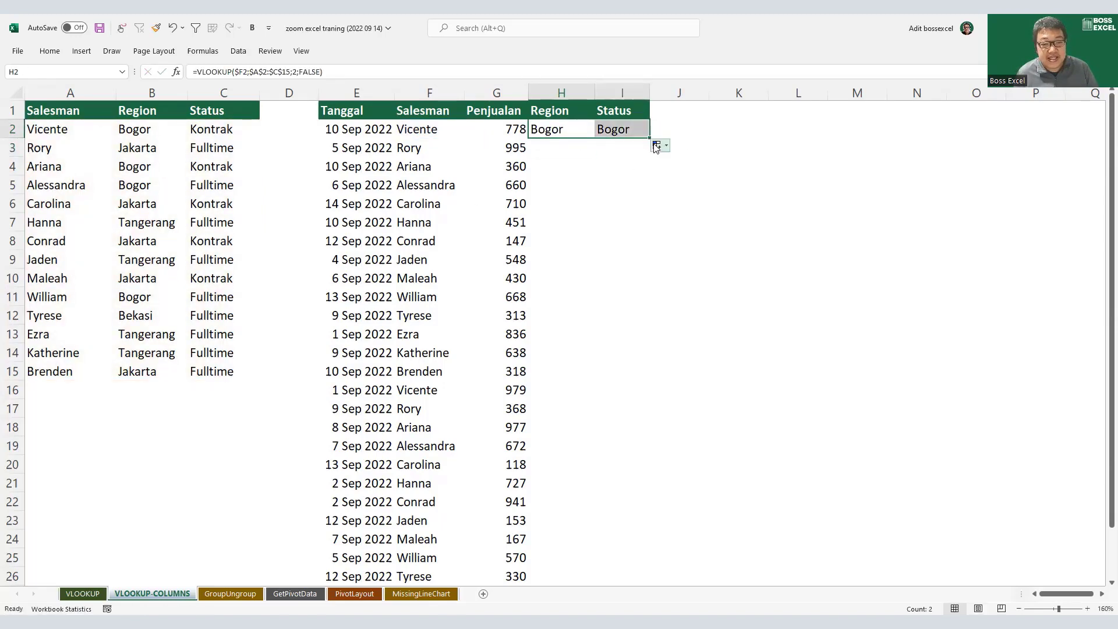
double_click(624, 129)
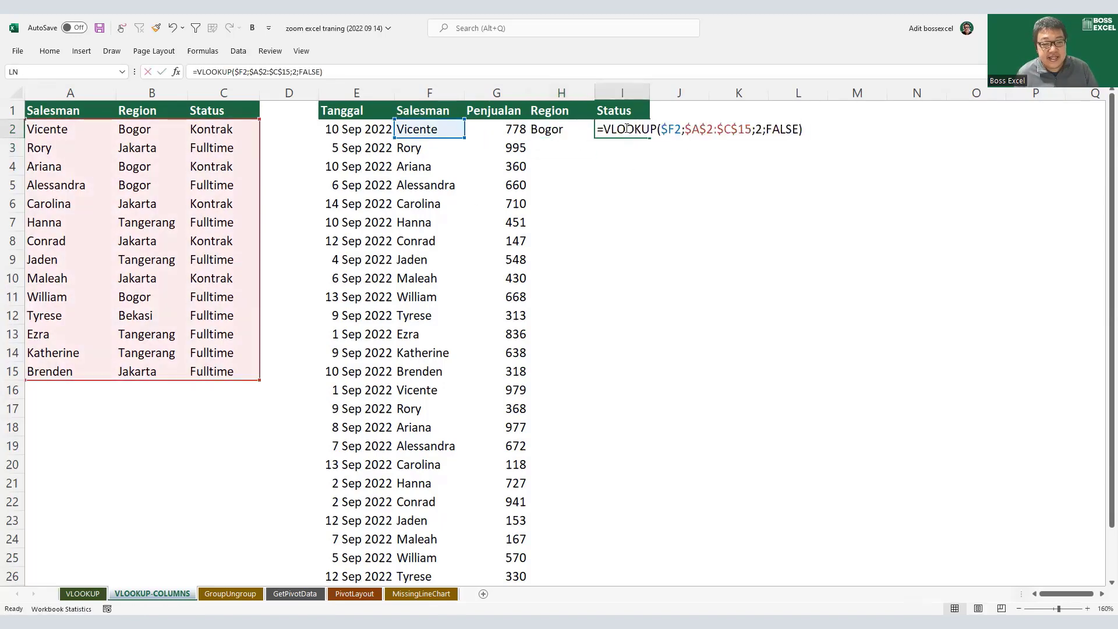
double_click(759, 129)
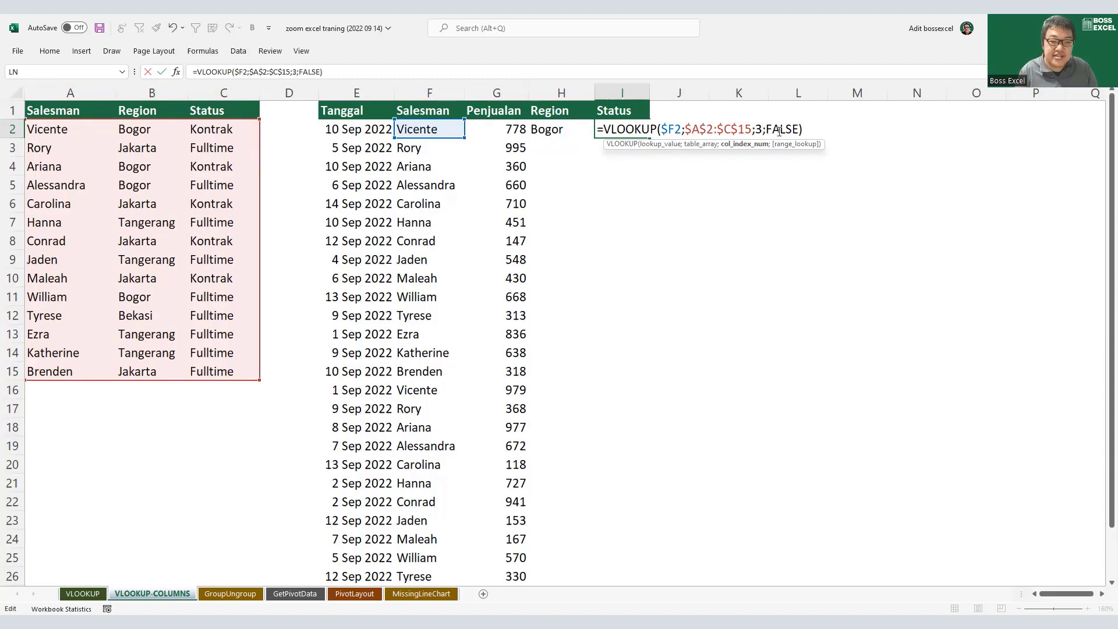
key(Return)
Step: Fill the H2:I2 formulas down the sales table and check the Region and Status formulas in row 2
drag(581, 129, 632, 130)
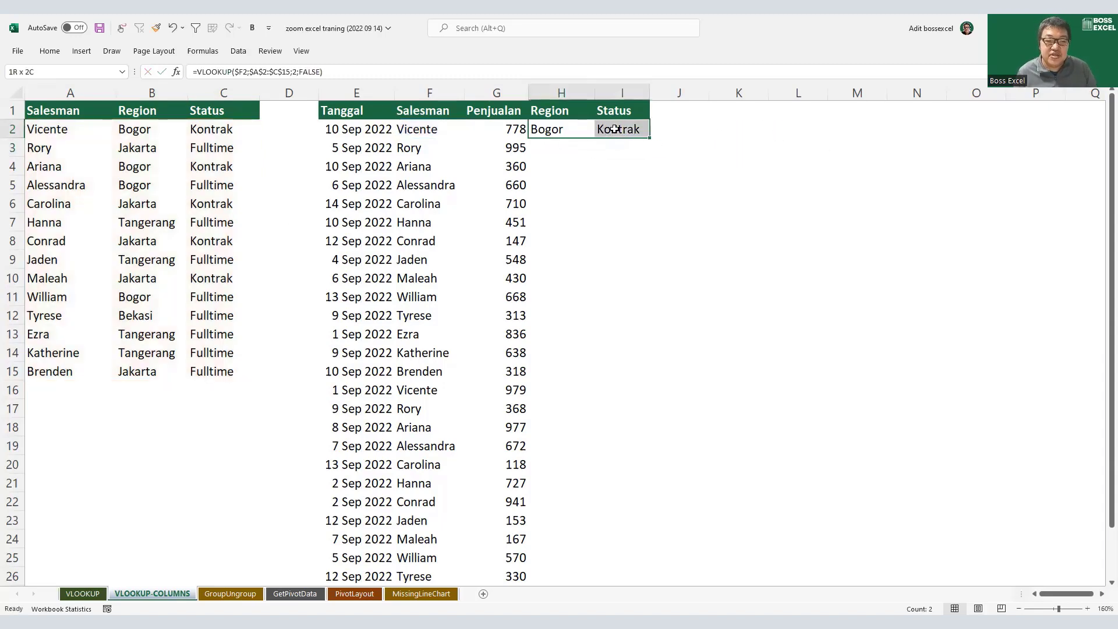
double_click(649, 138)
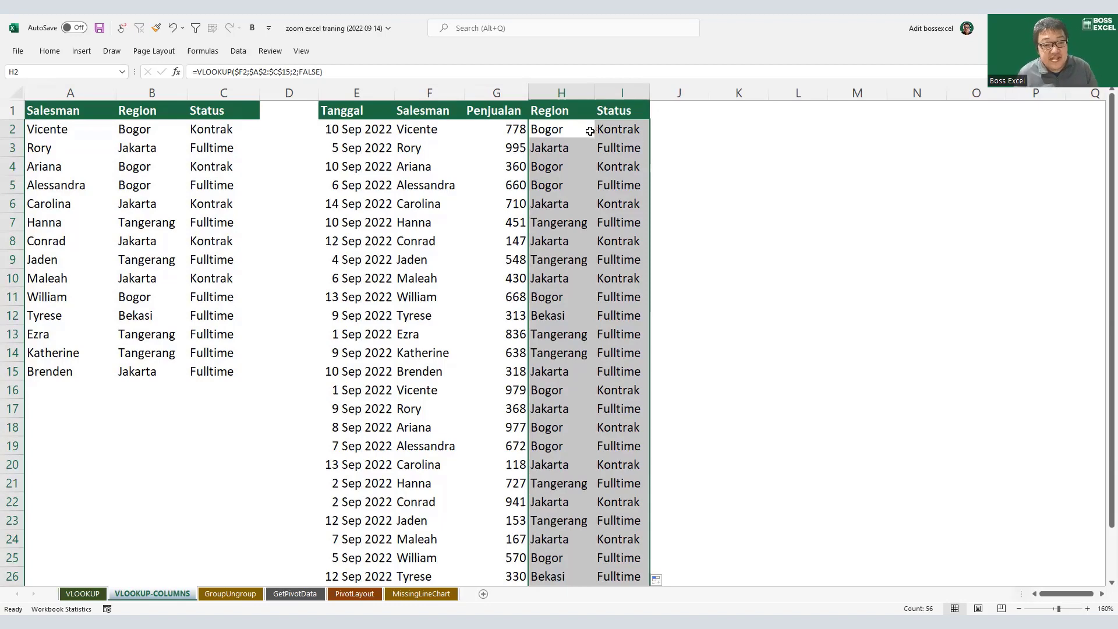
drag(583, 93, 635, 95)
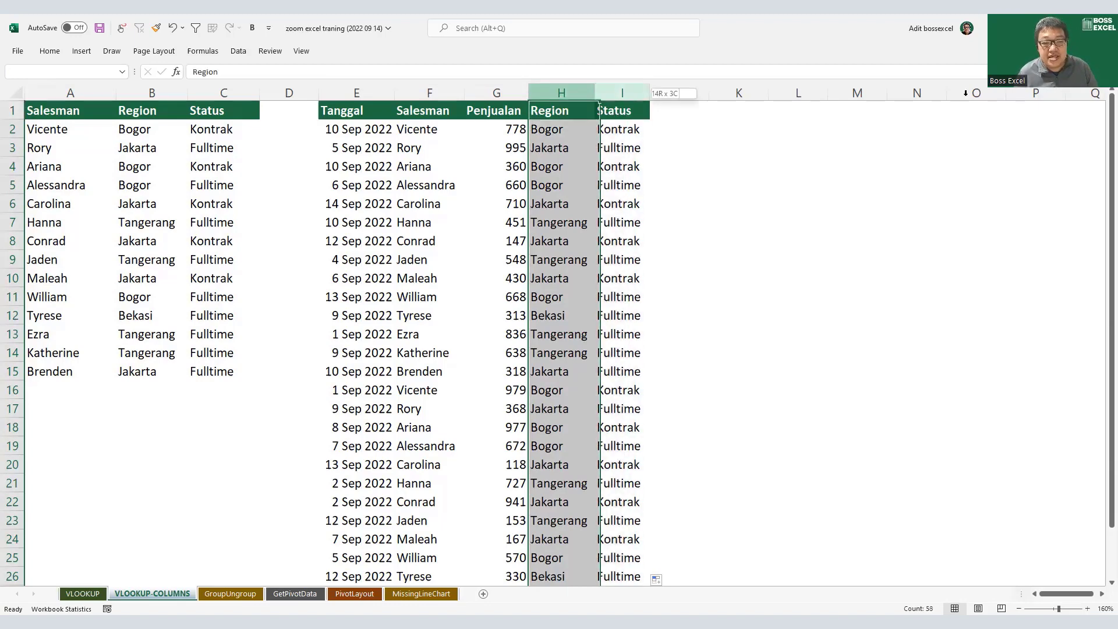
click(568, 130)
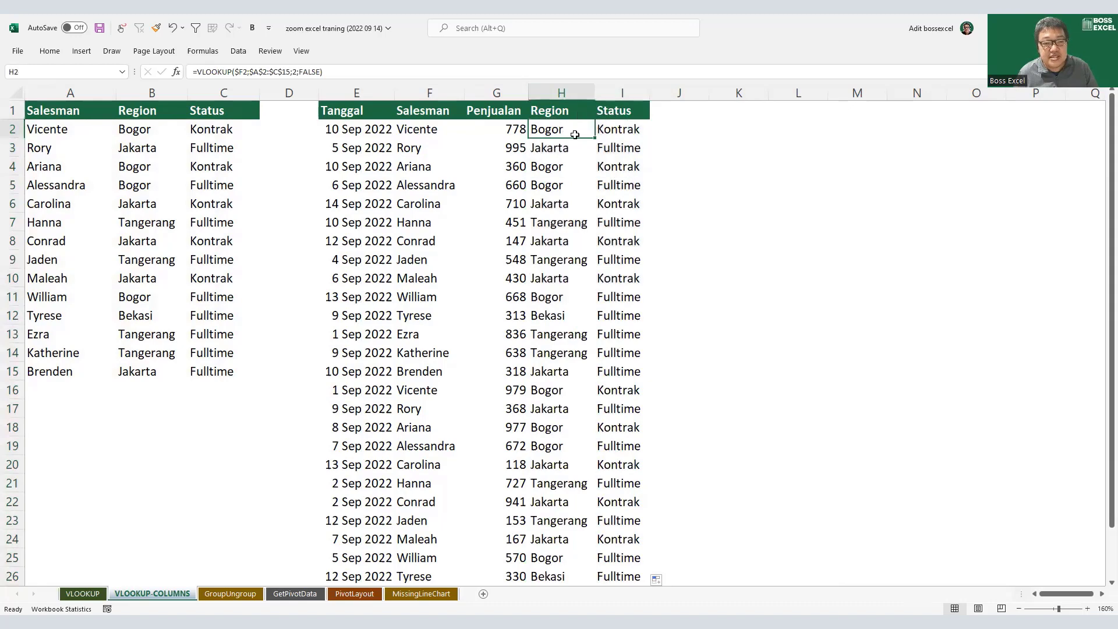
click(615, 128)
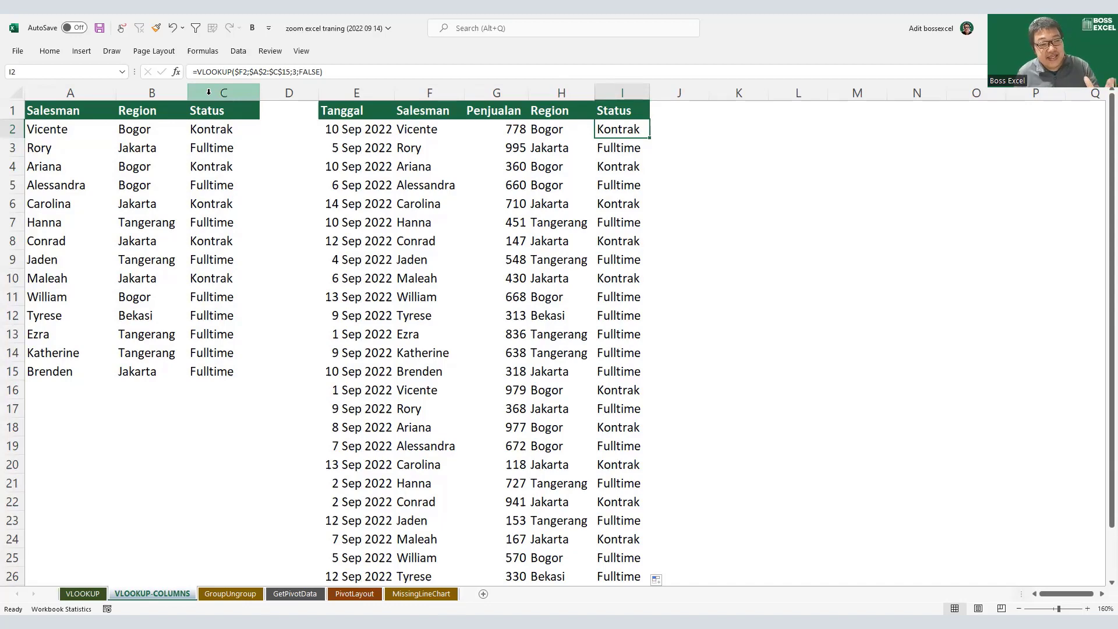
Step: Insert a blank column before the reference table's Status column C
click(209, 92)
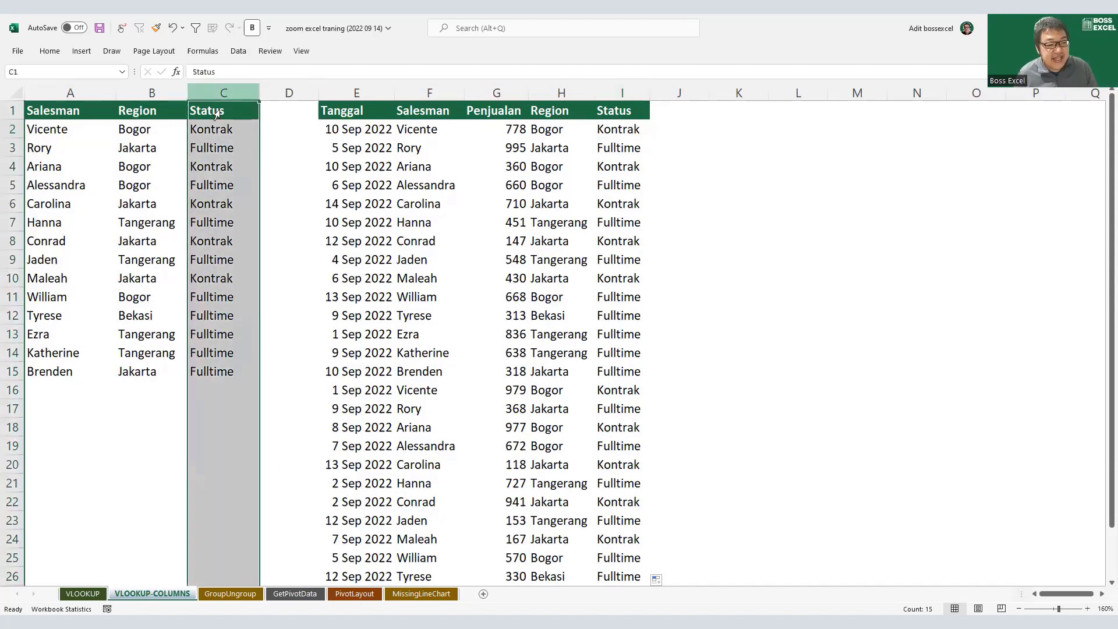
right_click(213, 97)
click(254, 211)
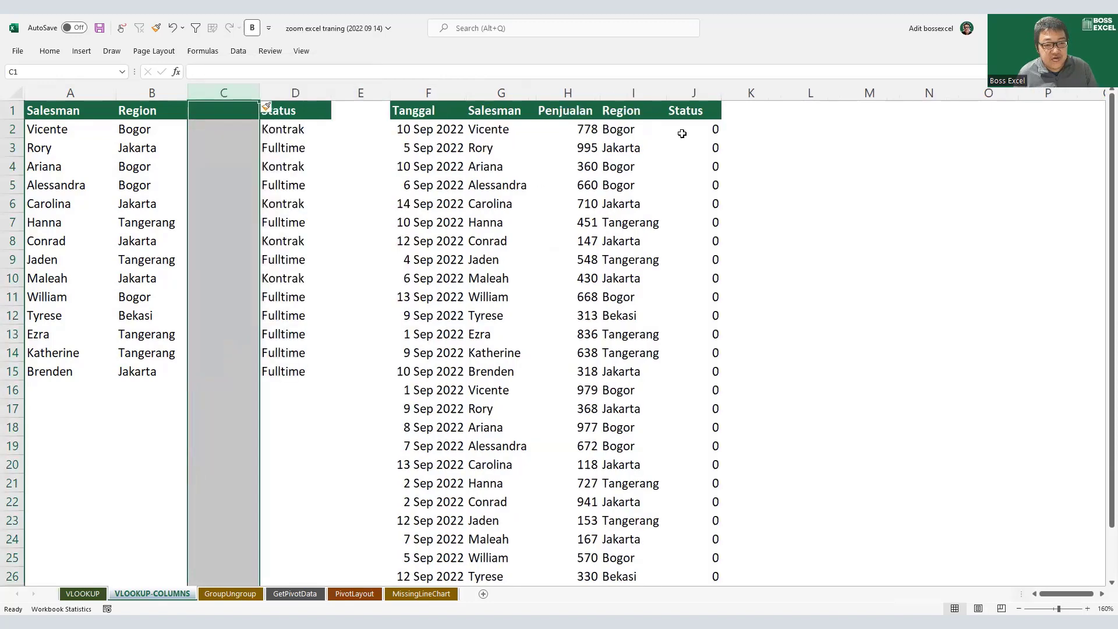
Step: Compare the column index in J2's VLOOKUP formula with blank column C and the sales table's Status results
double_click(682, 129)
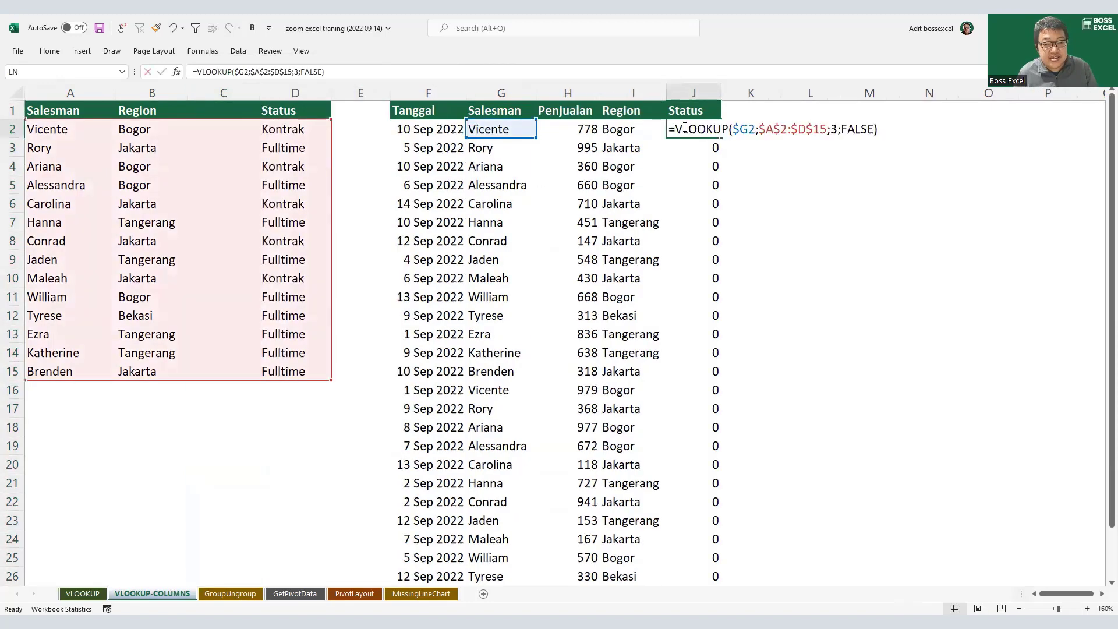
double_click(834, 129)
click(830, 129)
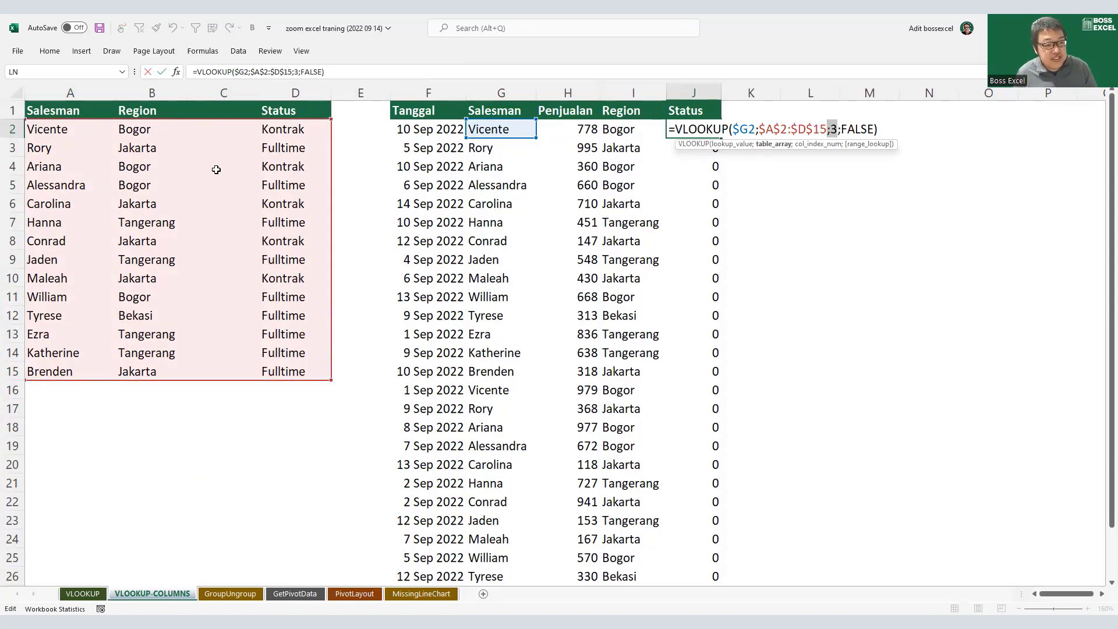
drag(221, 129, 216, 361)
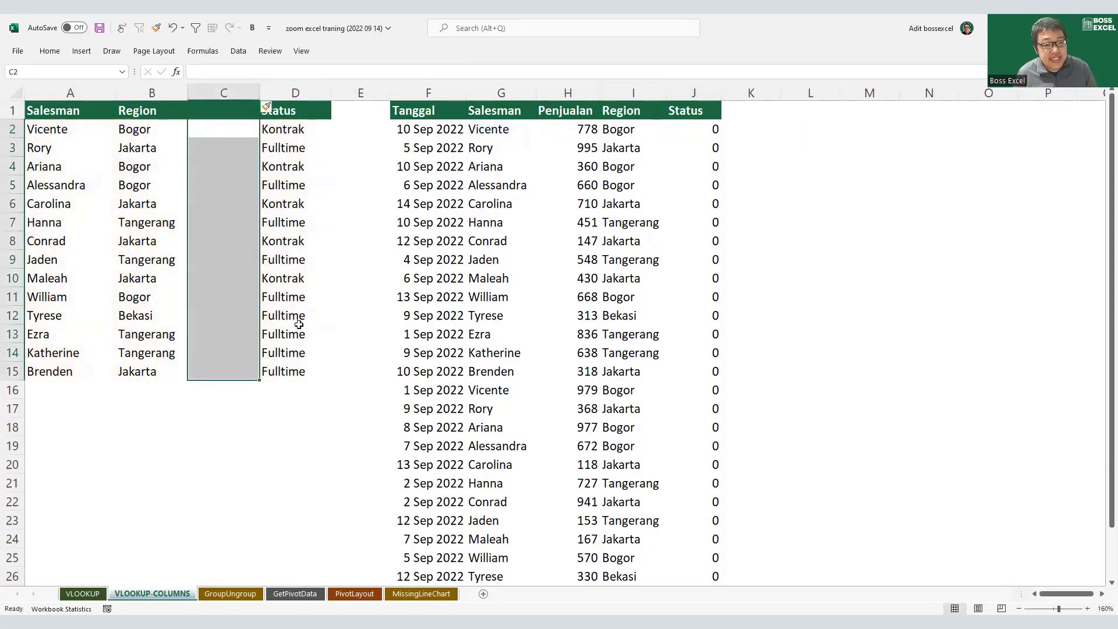
click(708, 135)
drag(707, 136, 700, 239)
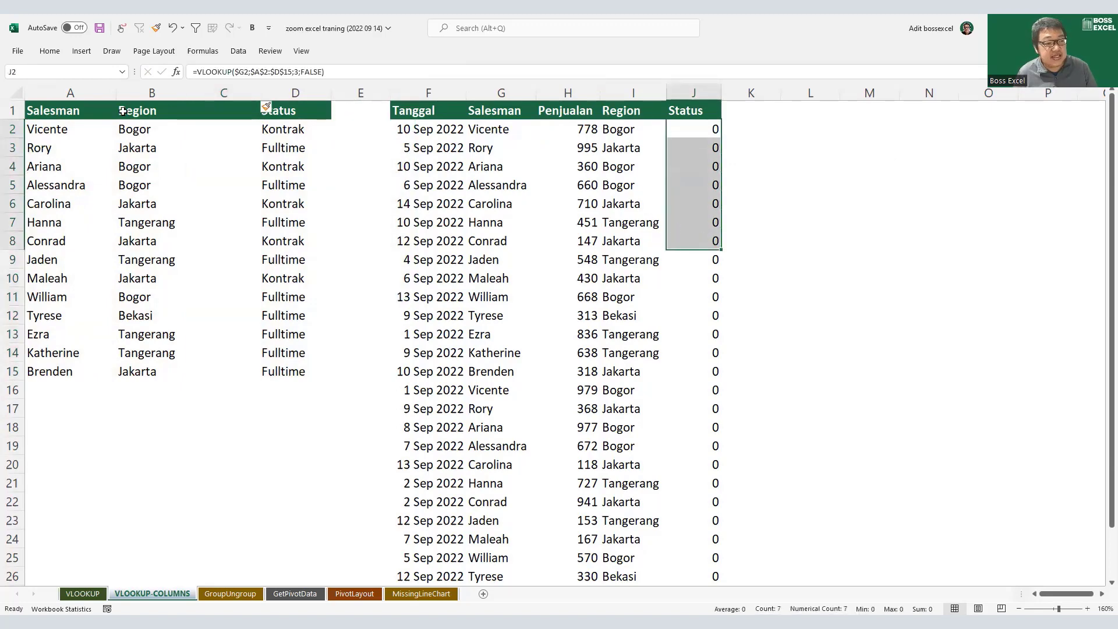
Step: Insert a blank column before the reference table's Region column B and check the sales table's Region and Status results
right_click(141, 92)
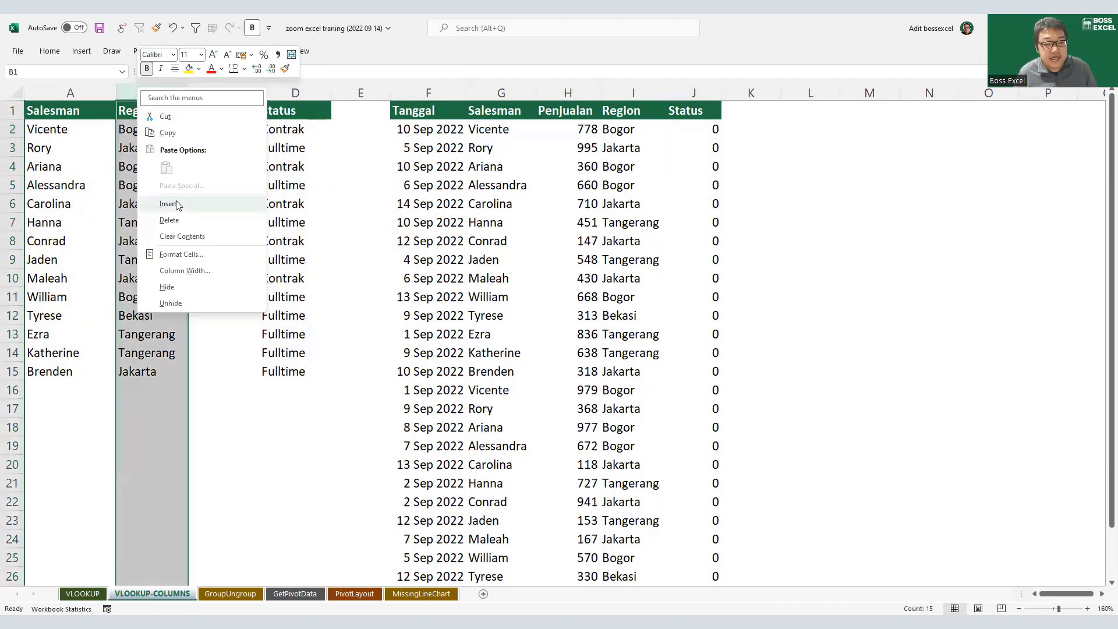
click(169, 204)
click(718, 140)
drag(778, 111, 804, 297)
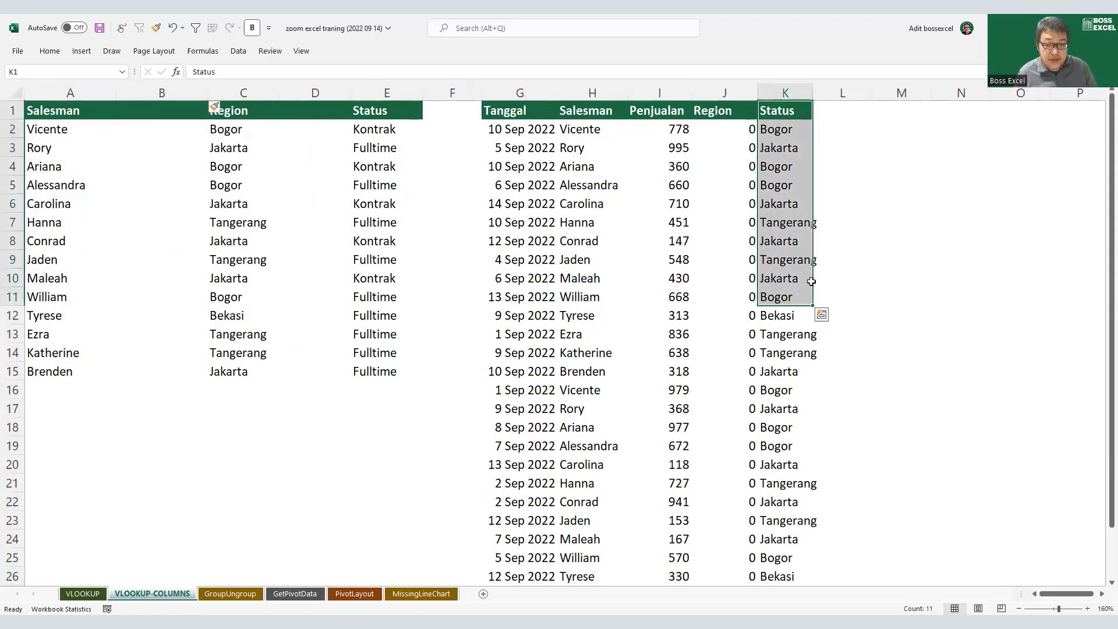
Step: Undo both column insertions and select the reference table's columns A:C
key(ctrl+z)
key(ctrl+z)
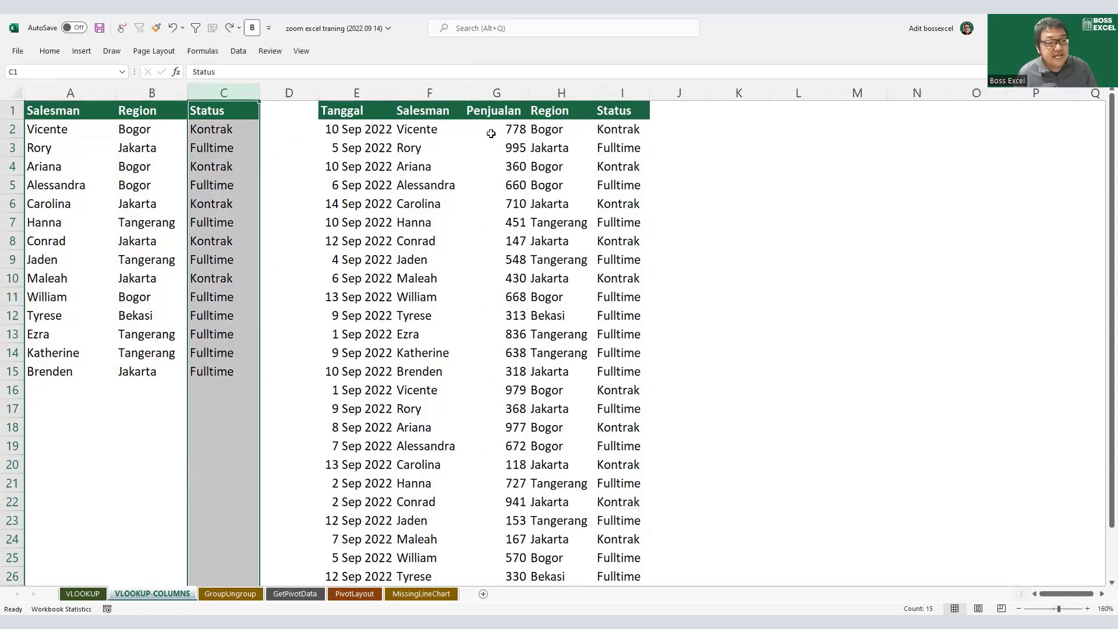
drag(70, 93, 230, 93)
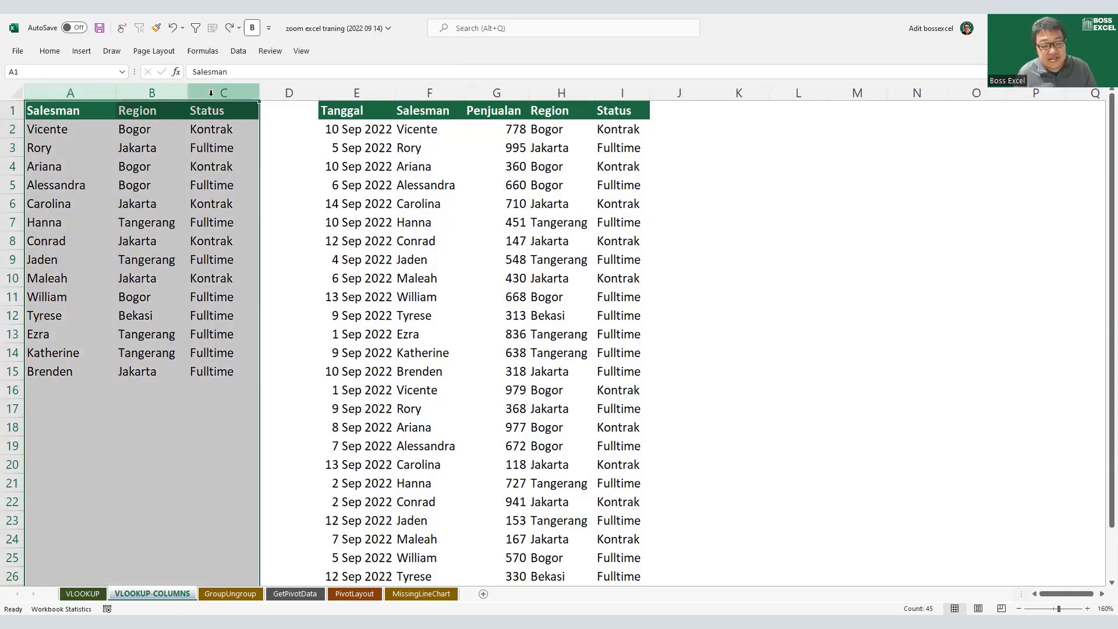
Step: Clear all lookup results from the sales table's Region and Status columns, keeping the headers
click(581, 128)
key(shift+Right)
key(ctrl+shift+Down)
key(Delete)
scroll(582, 128, up, 1)
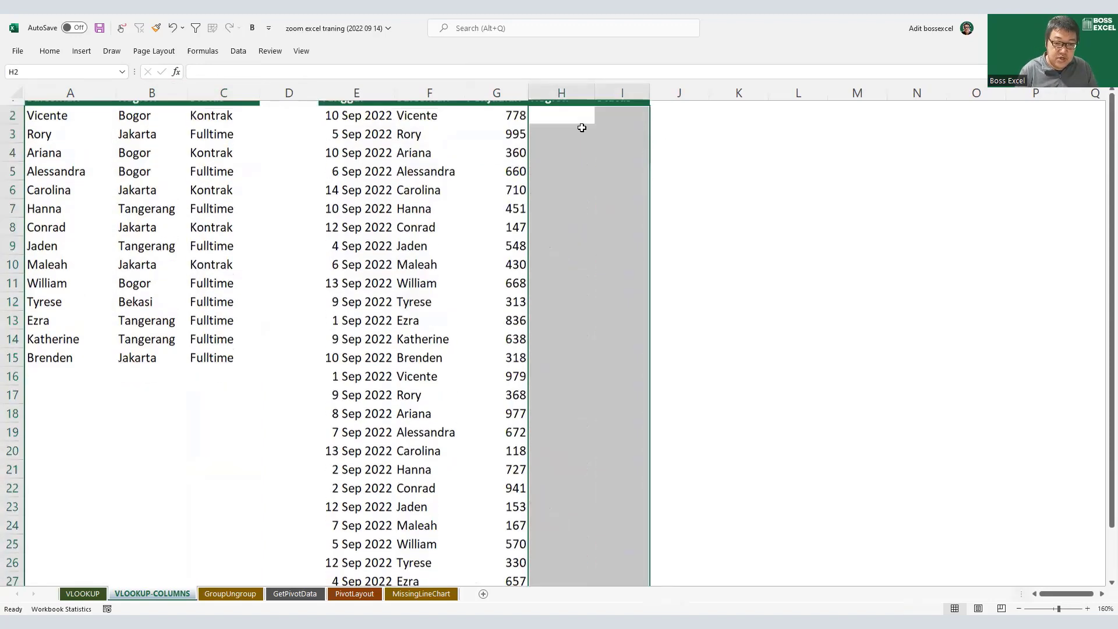
click(731, 184)
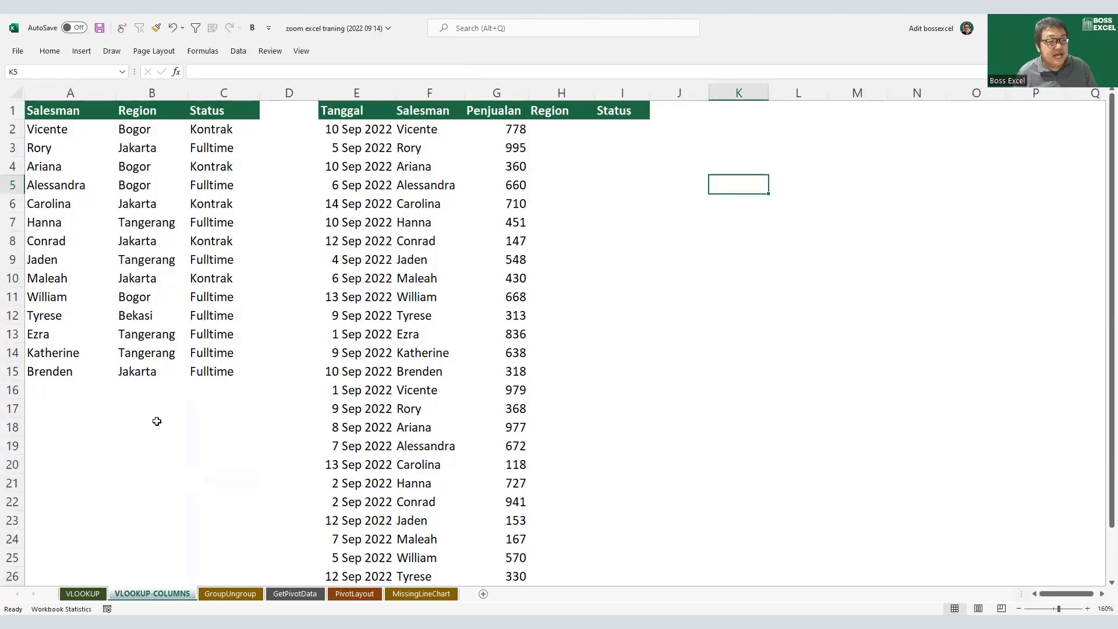
Step: Enter the column index numbers 2 in B17 and 3 in C17 below the reference table's Region and Status columns
click(140, 407)
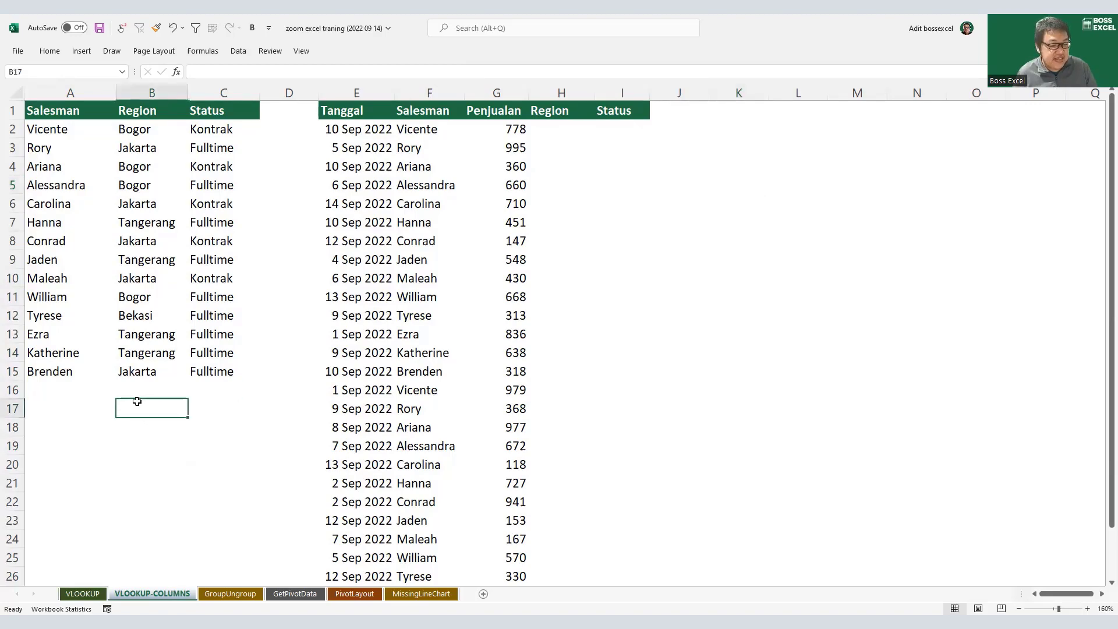
text(2)
key(Tab)
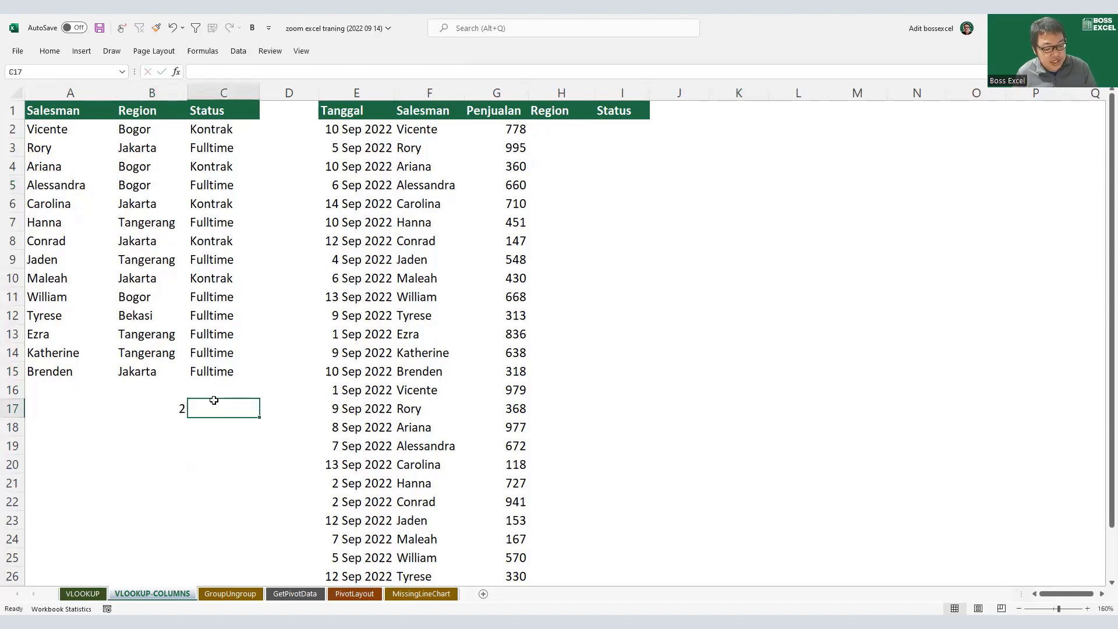
text(3)
key(Tab)
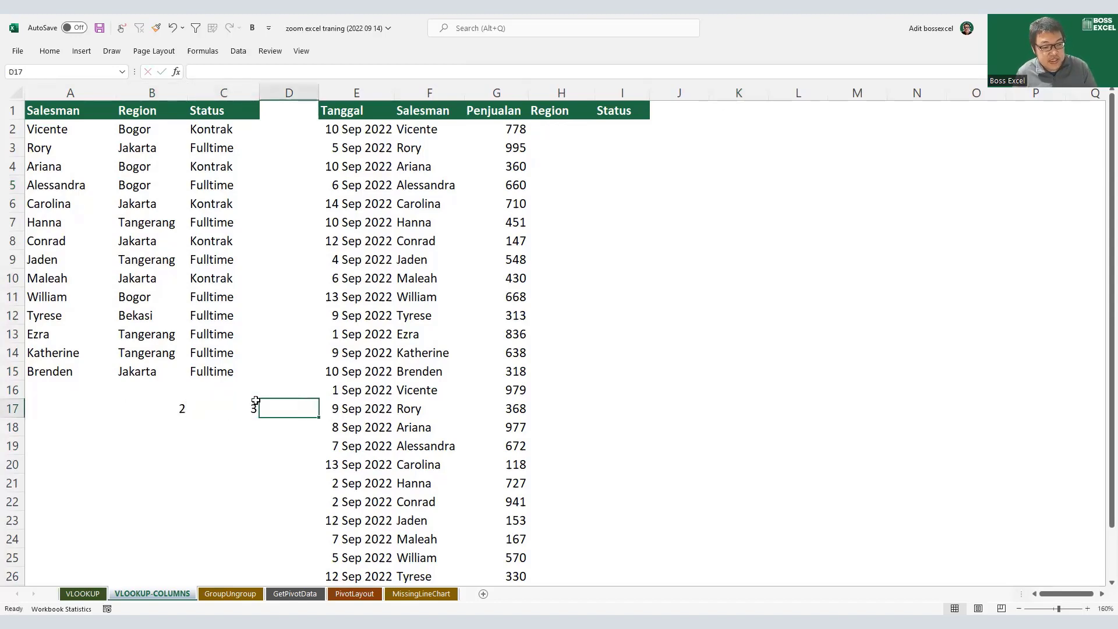
Step: Begin a VLOOKUP formula in H2 with lookup value F2 and the absolute table range $A$2:$C$15
click(564, 131)
text(=)
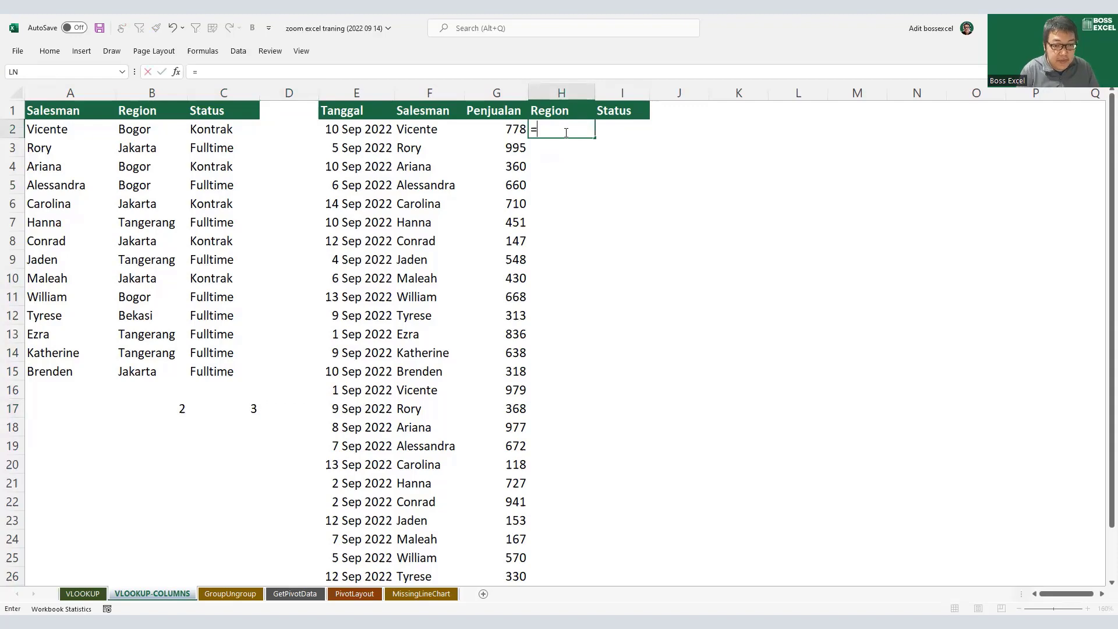
text(vl)
key(Tab)
click(427, 129)
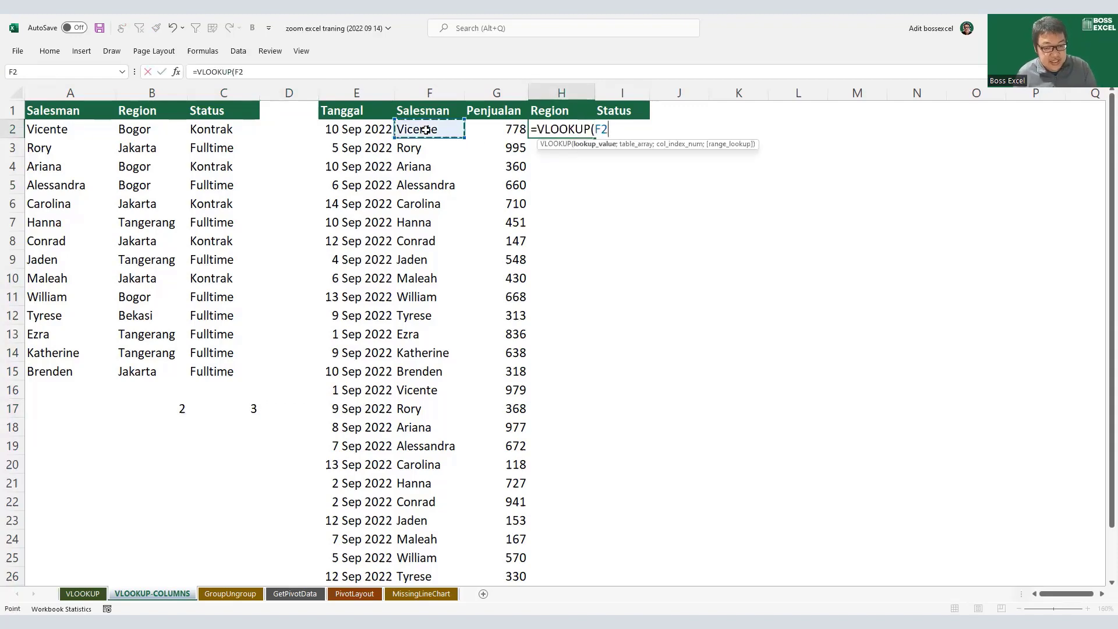
text(;)
click(73, 131)
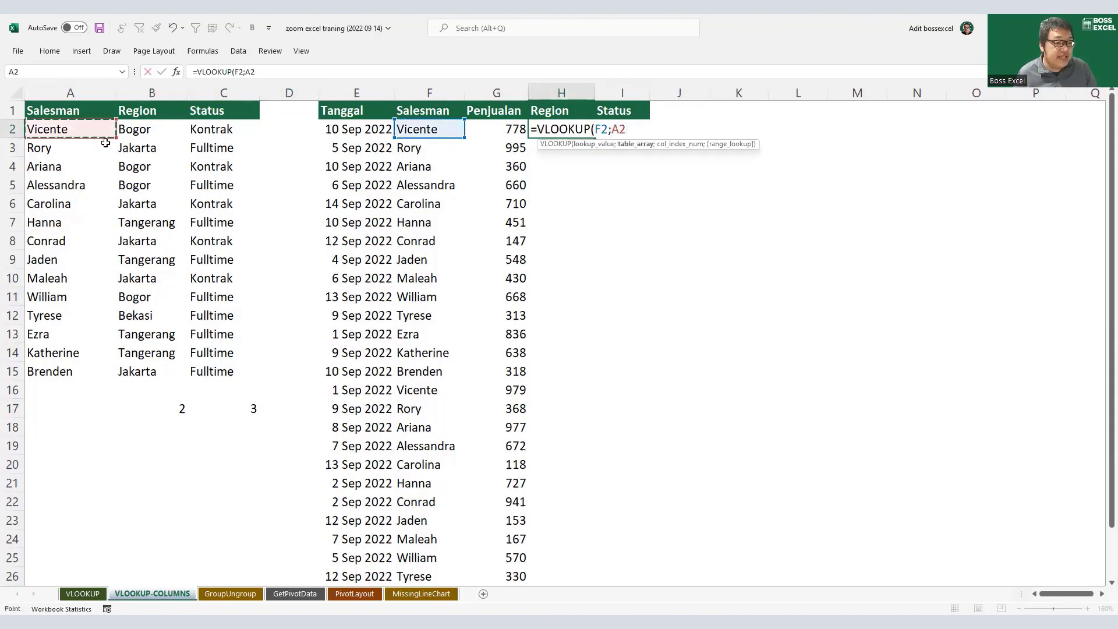
shift+click(231, 364)
key(F4)
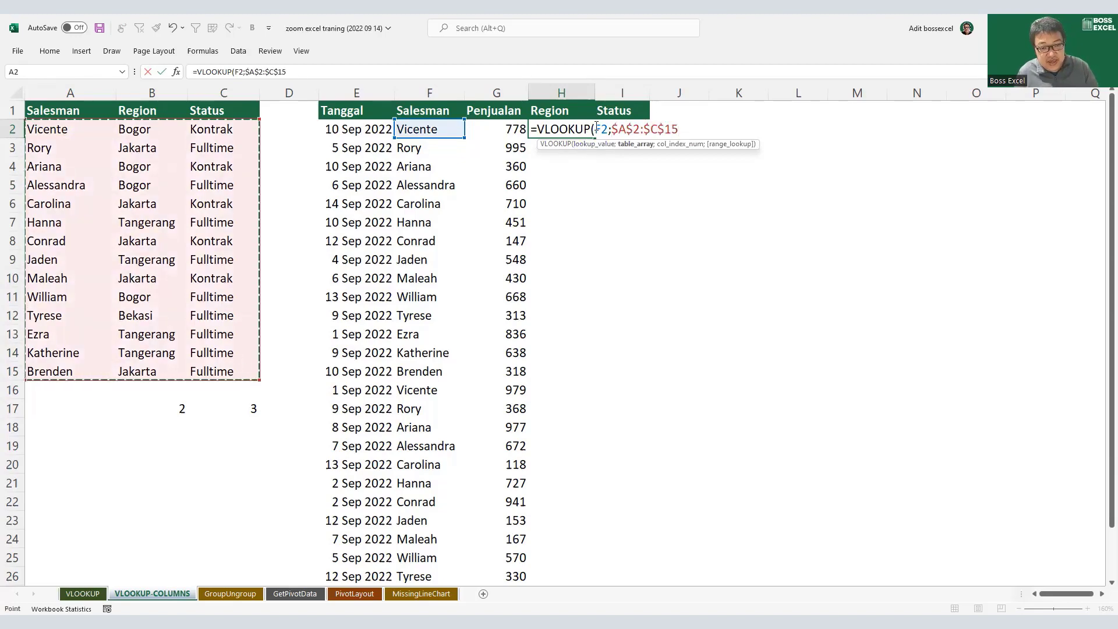
Step: Change the lookup value in H2 to $F2 and complete the formula with column index B17 and FALSE
click(597, 127)
key(F4)
key(F4)
key(F4)
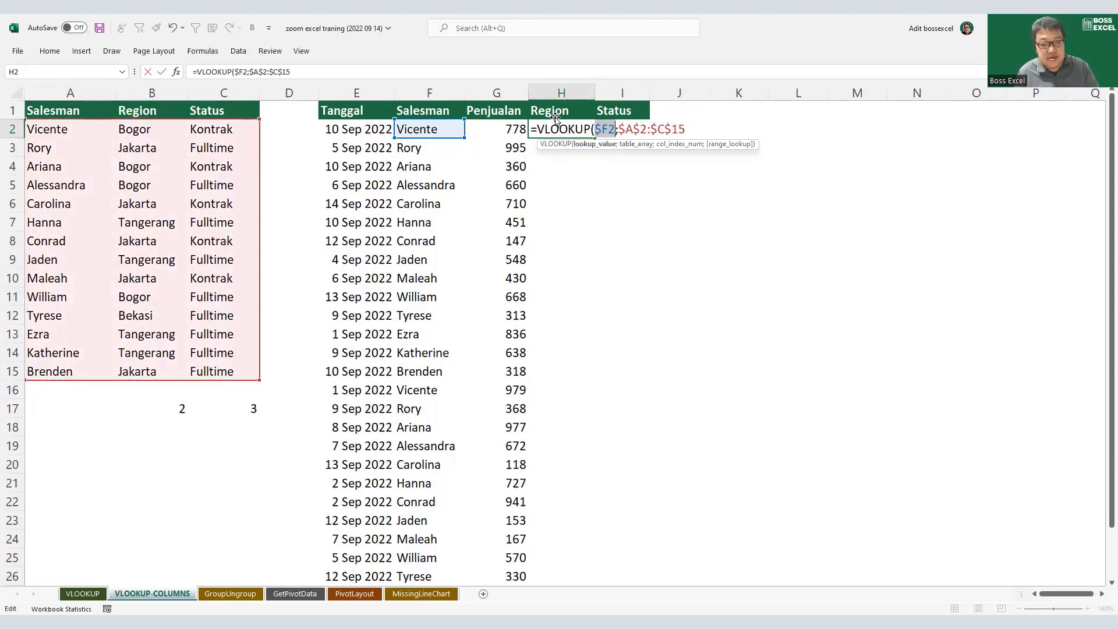
click(704, 130)
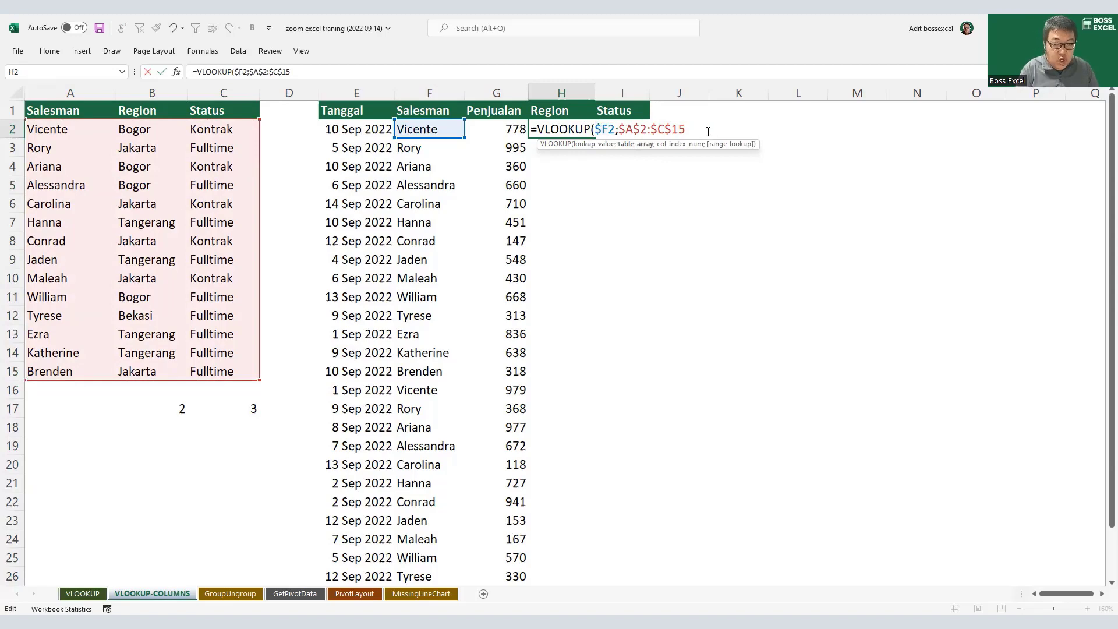
text(;)
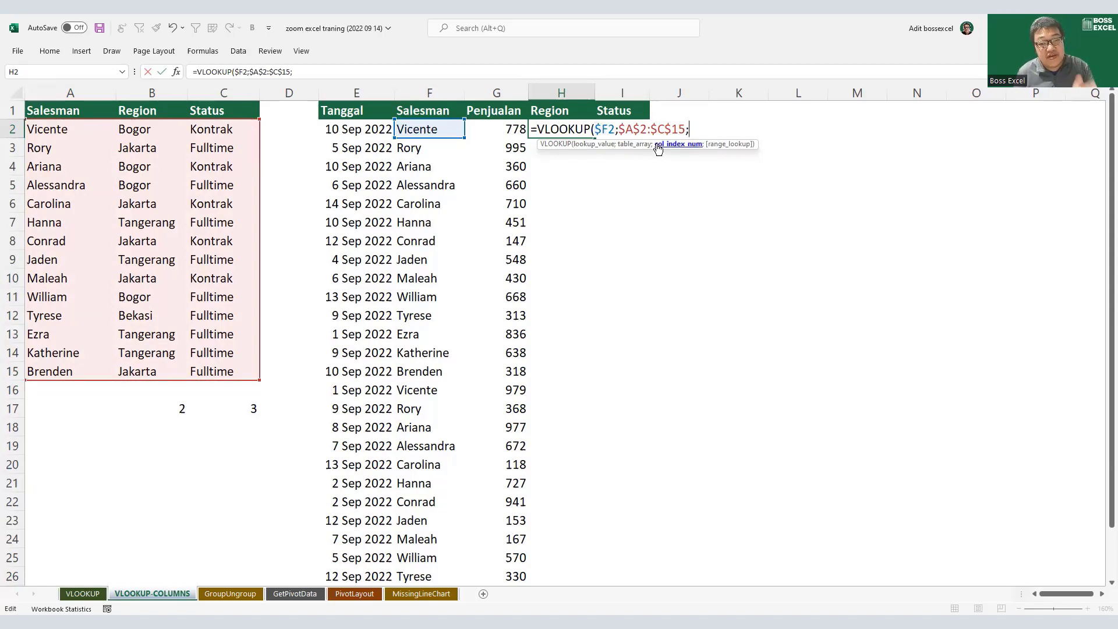
click(170, 408)
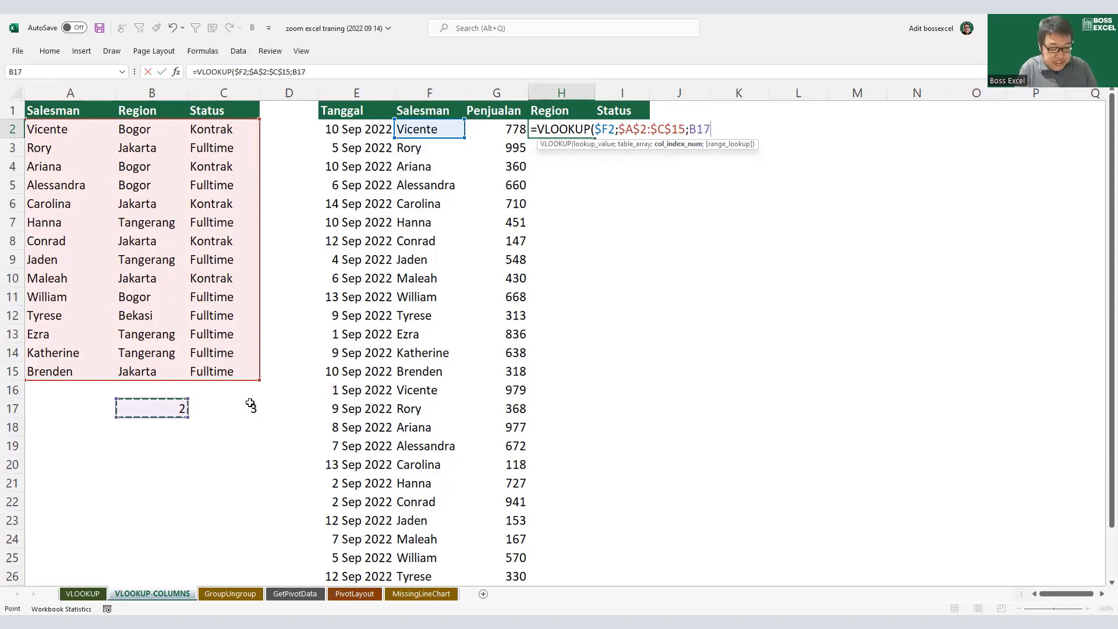
text(;false)
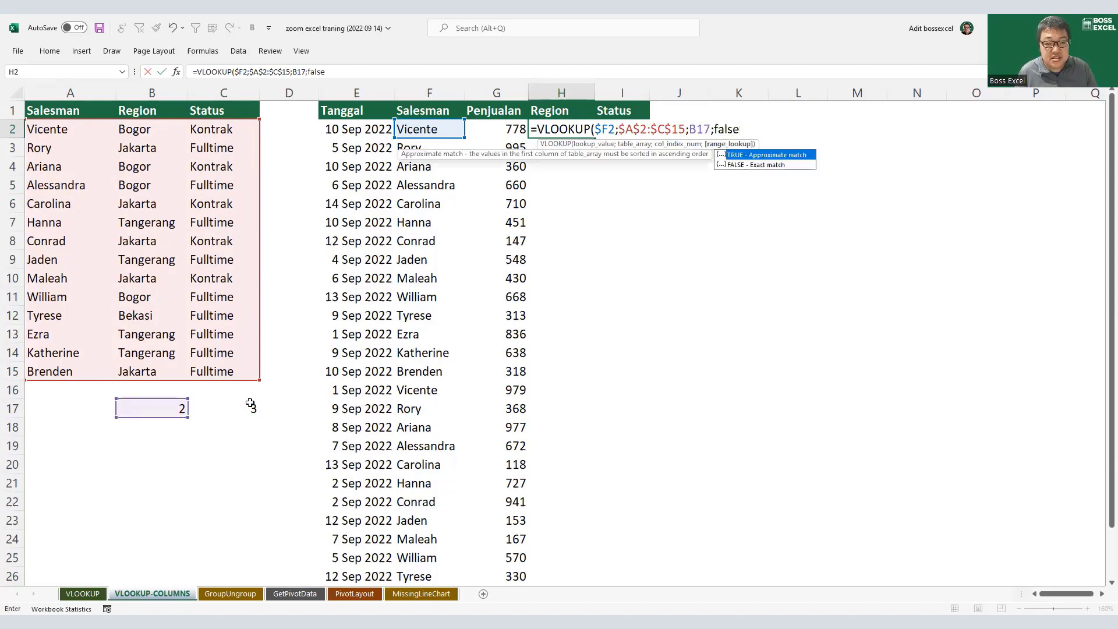
key(Return)
Step: Copy H2's VLOOKUP formula into I2 and fill both formulas down the sales table
click(589, 132)
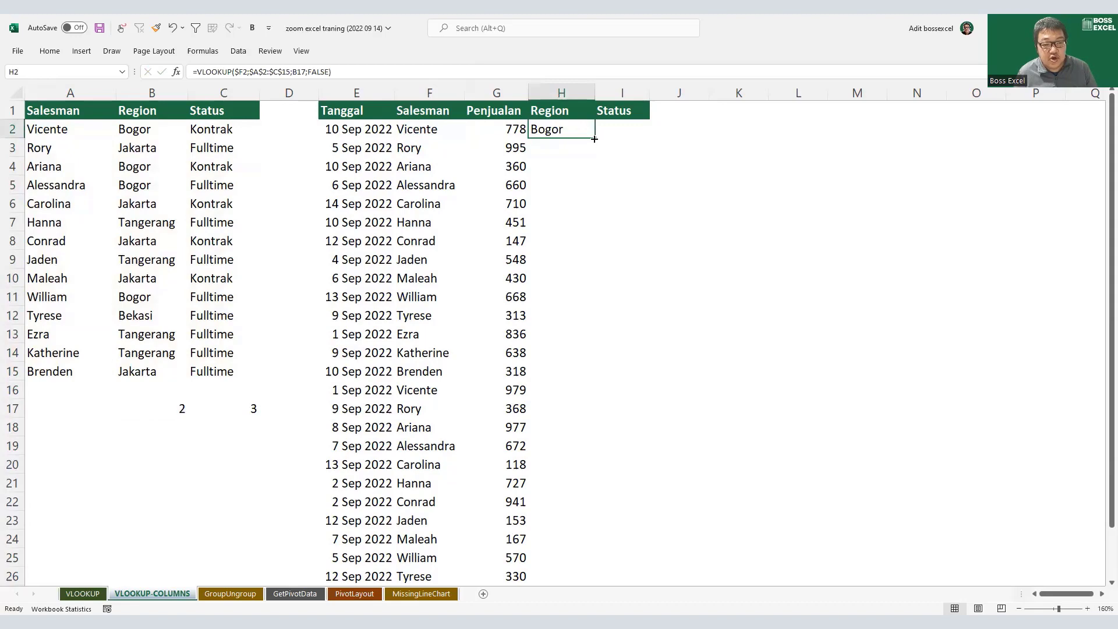
drag(594, 139, 631, 130)
click(617, 131)
click(252, 407)
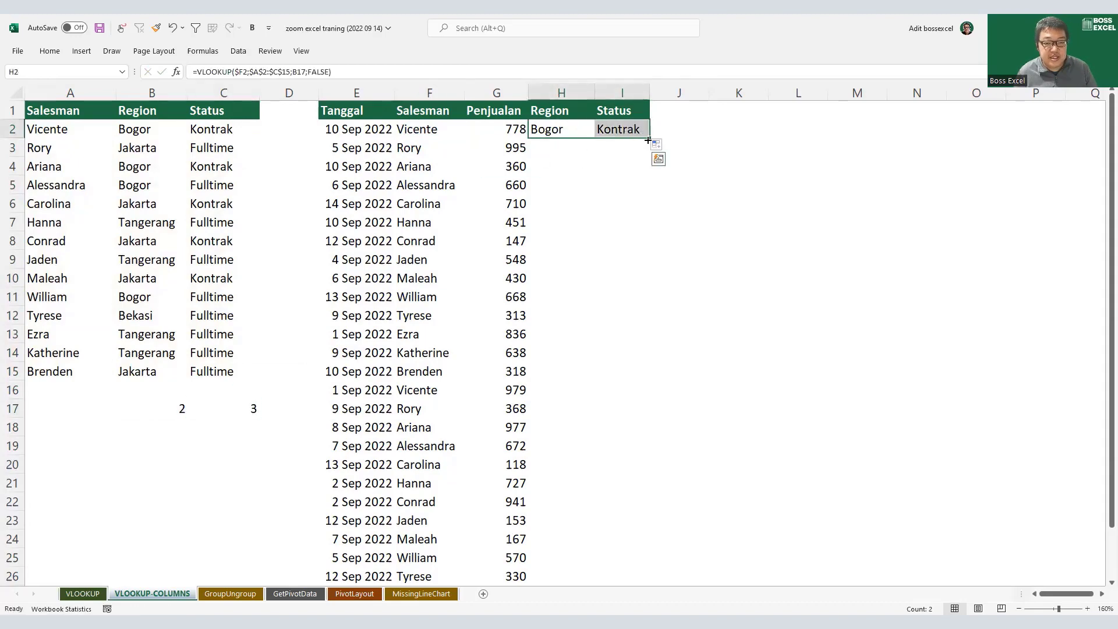
double_click(648, 140)
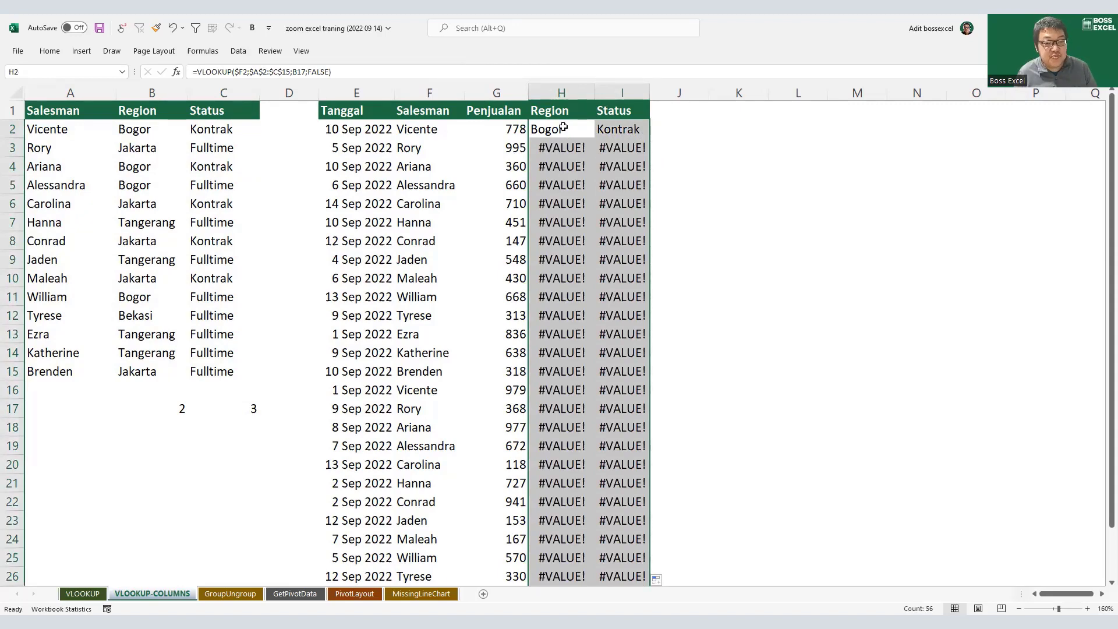
Step: Lock the row of the column index reference in H2's VLOOKUP formula as B$17
click(564, 127)
key(F2)
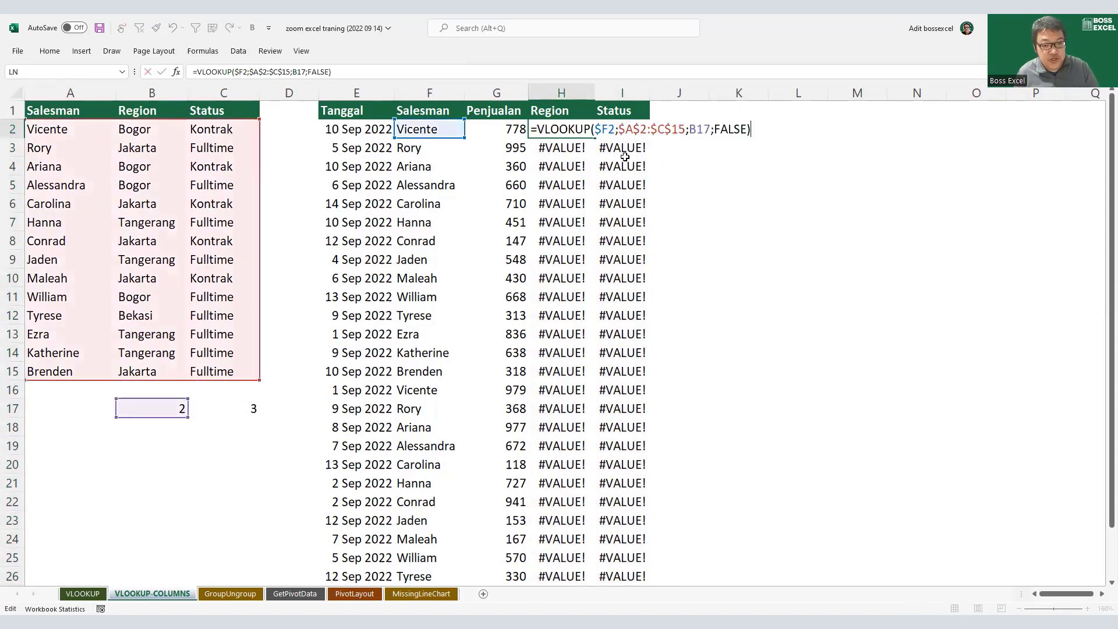
click(693, 128)
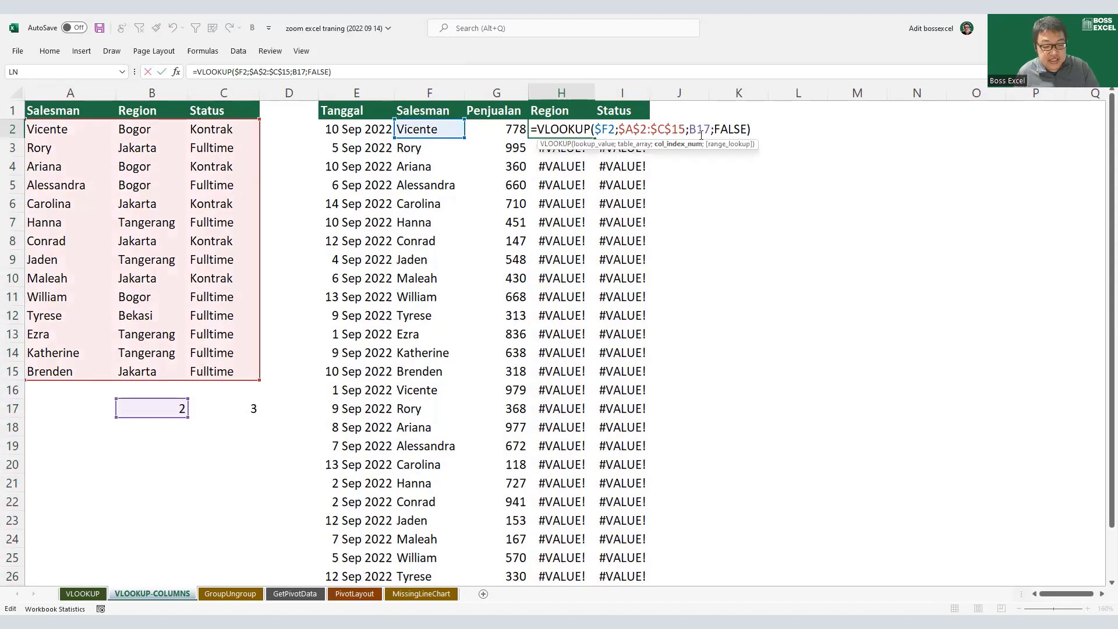
key(F4)
key(F4)
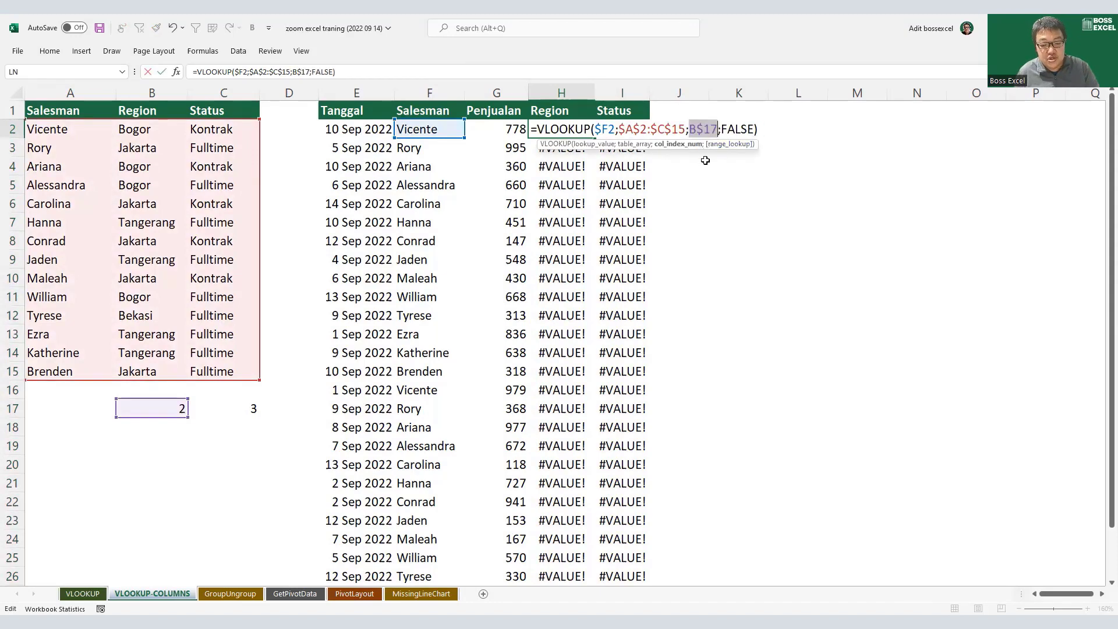
key(Tab)
Step: Change the column index in I2's VLOOKUP formula to C$17 and refill H2:I2 down the sales table
key(F2)
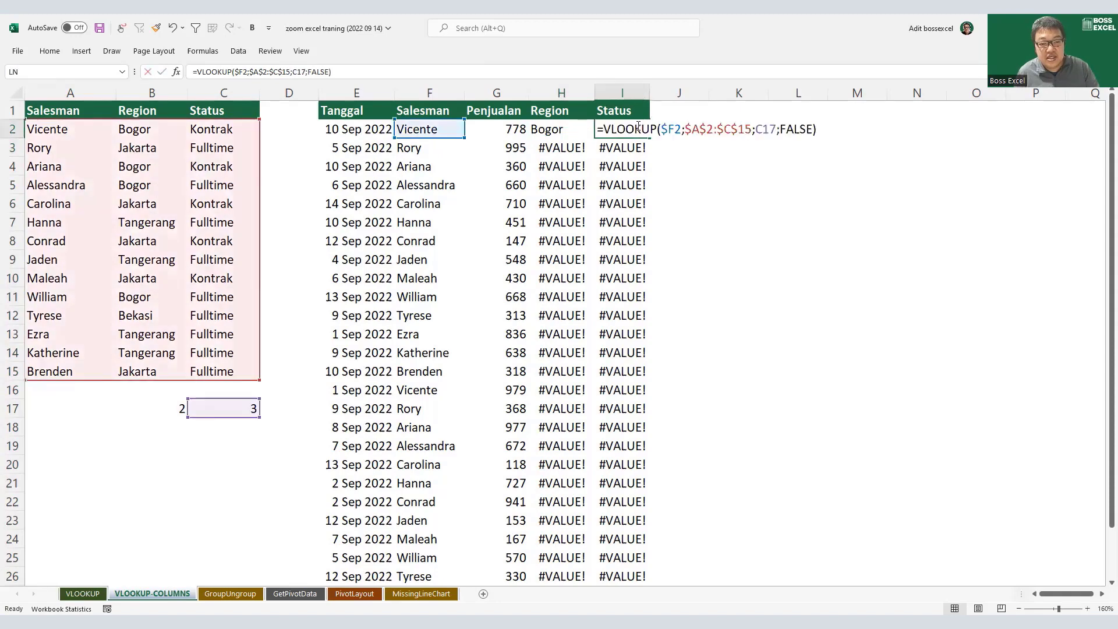
click(768, 130)
key(F4)
key(F4)
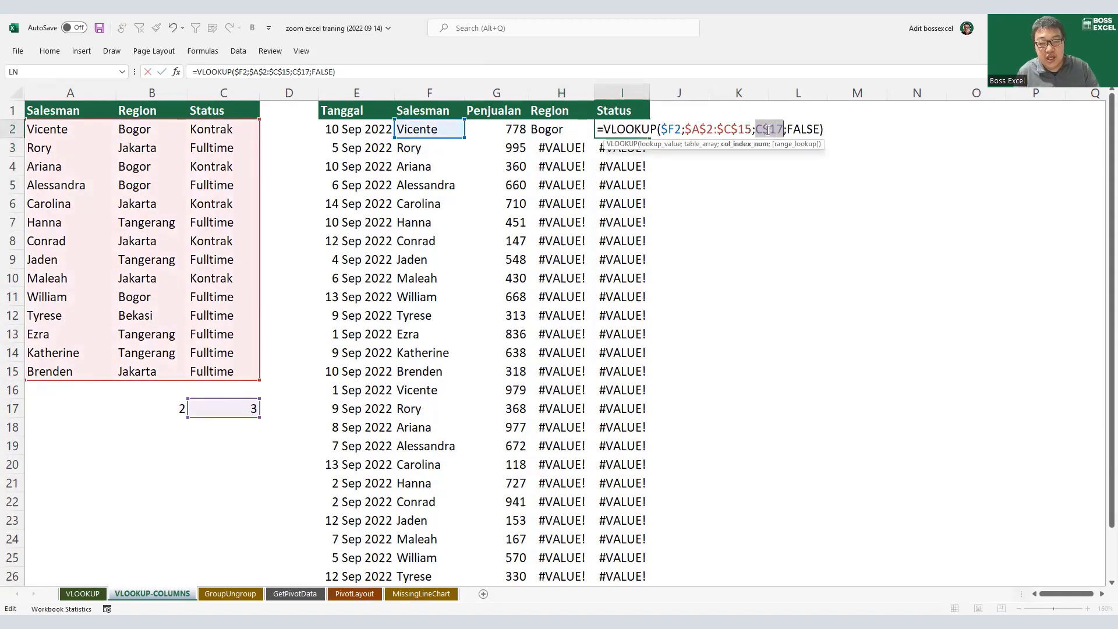
key(Return)
drag(557, 131, 651, 139)
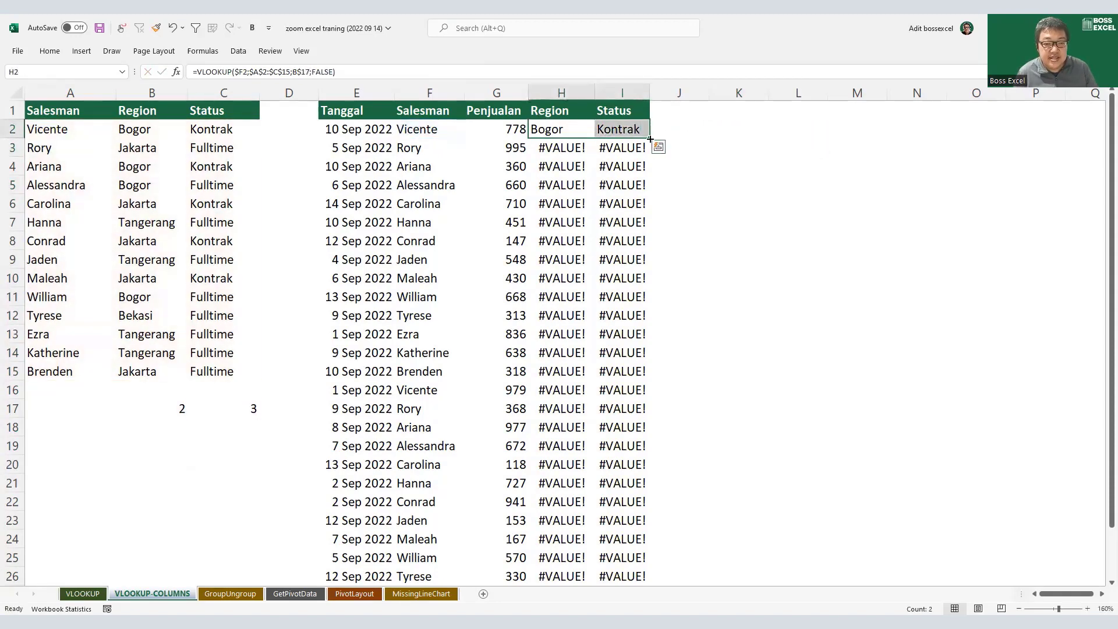
double_click(651, 138)
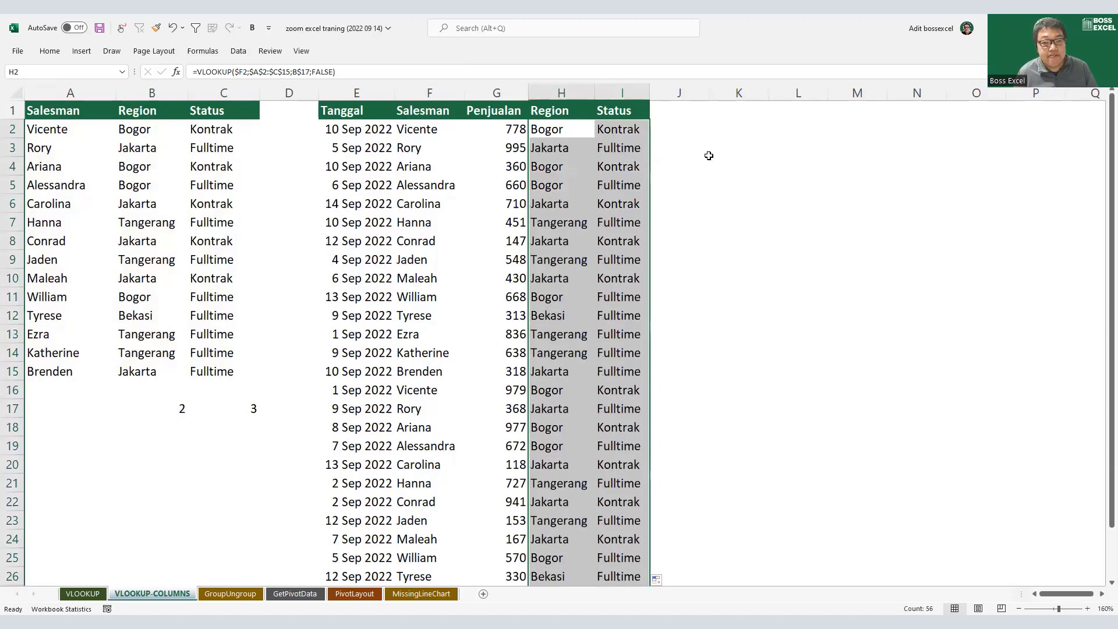
Step: Insert a blank column before the reference table's Status column C and examine the VLOOKUP formula in J2
click(232, 92)
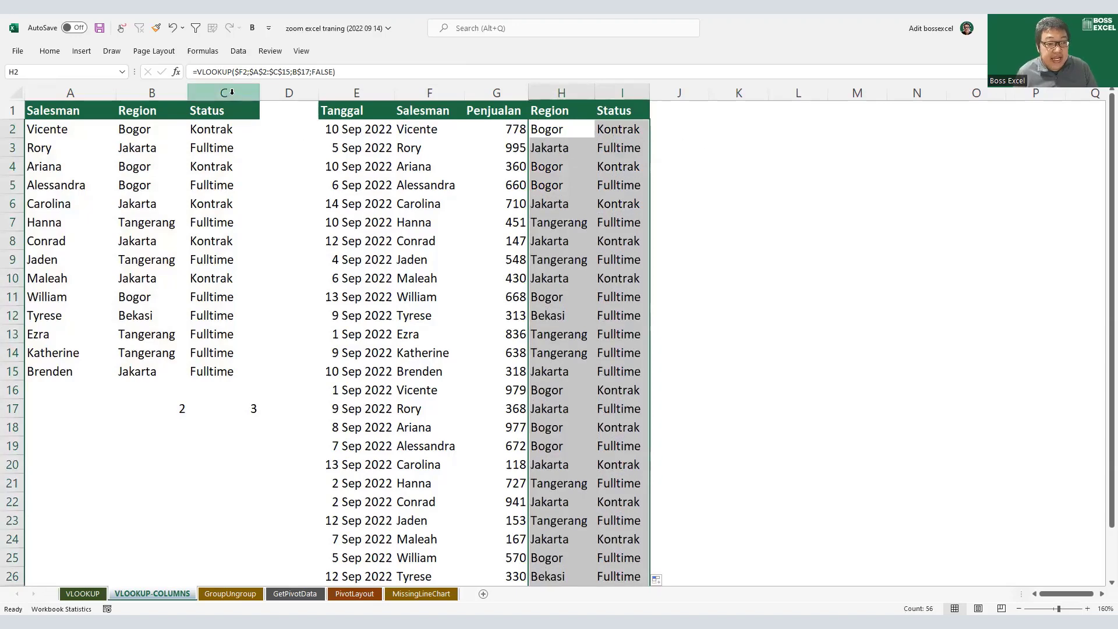
right_click(293, 215)
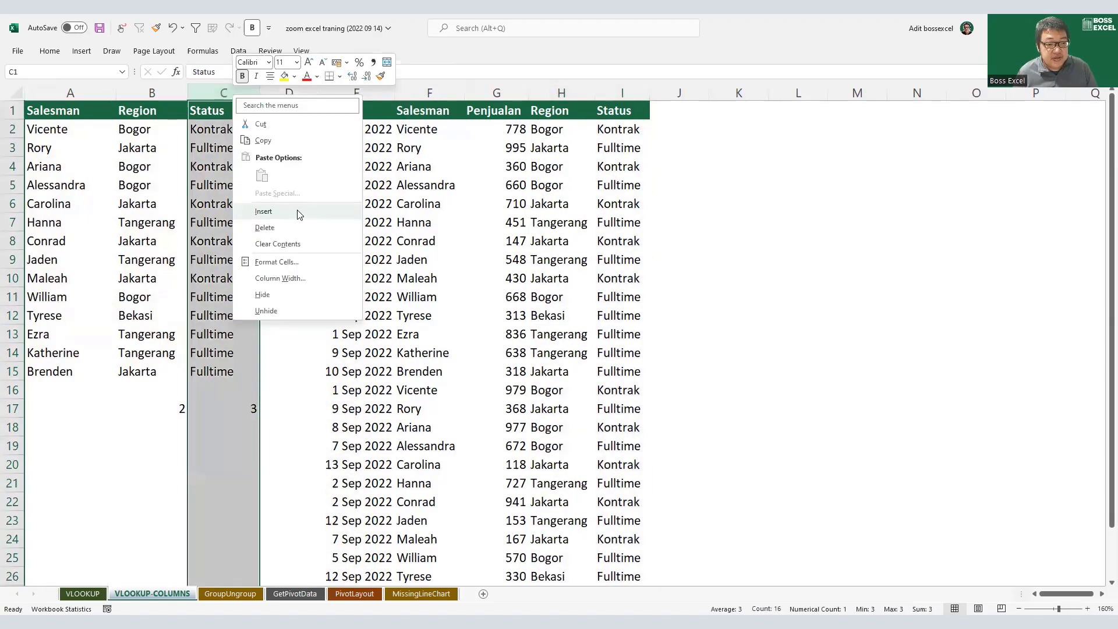
click(263, 211)
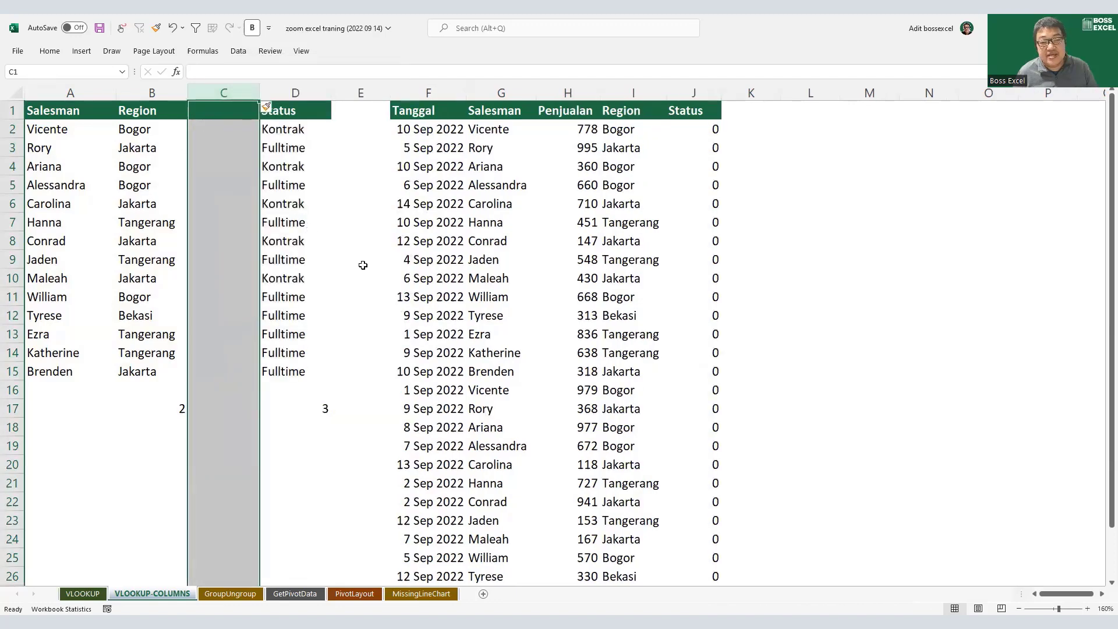
click(694, 129)
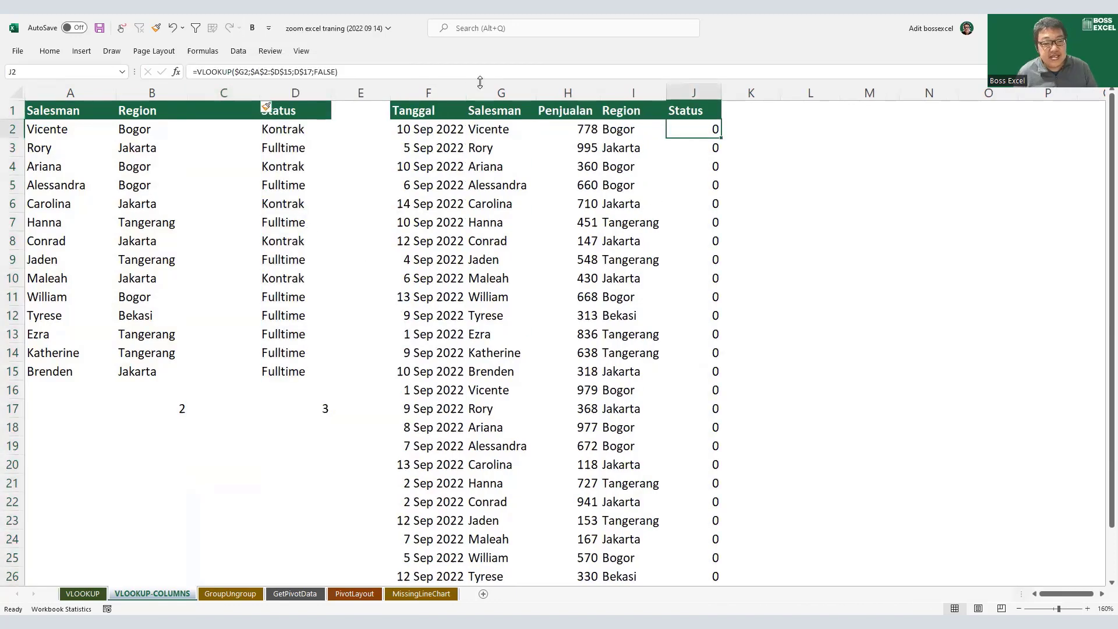
click(482, 76)
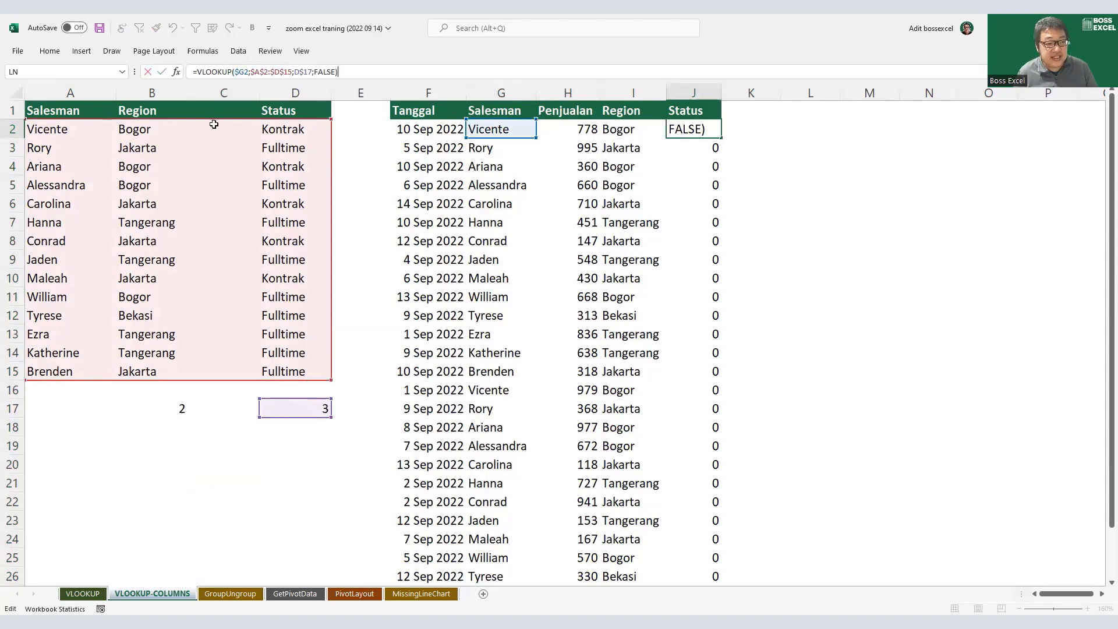
click(226, 95)
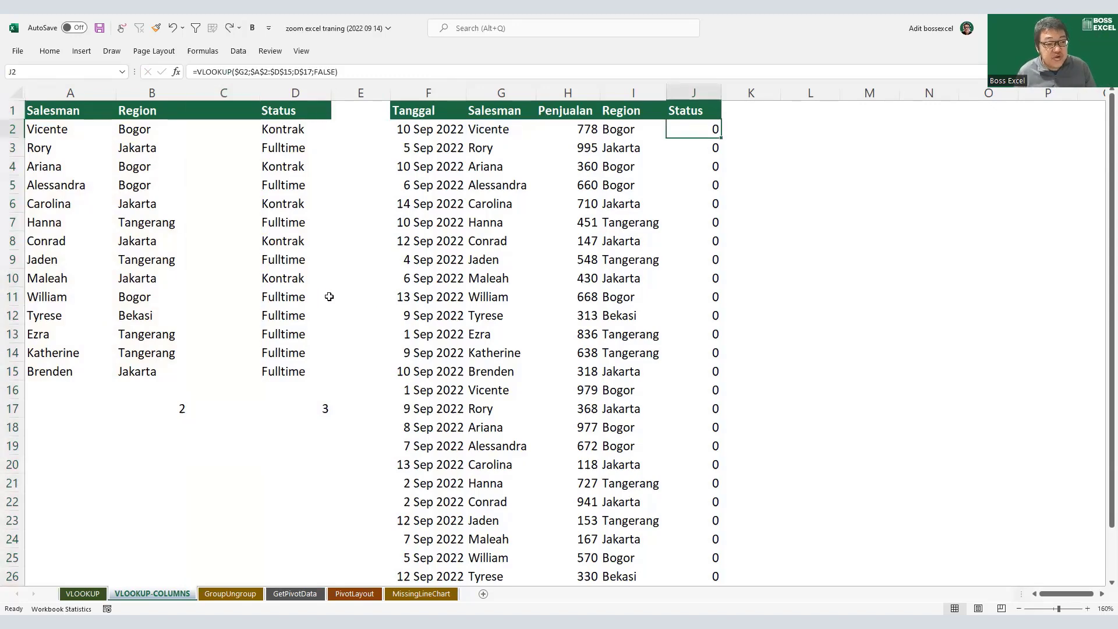
Step: Undo the column insertion and clear the Region and Status formulas together with the index numbers in B17:C17
key(ctrl+z)
drag(569, 124, 604, 125)
key(Delete)
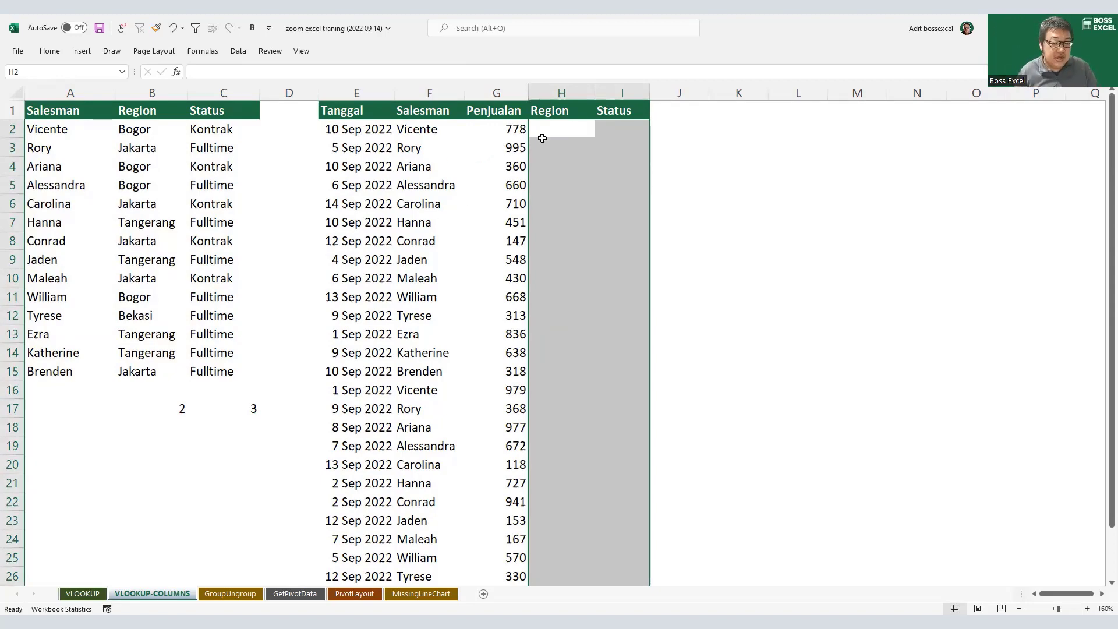
drag(169, 407, 251, 412)
key(Delete)
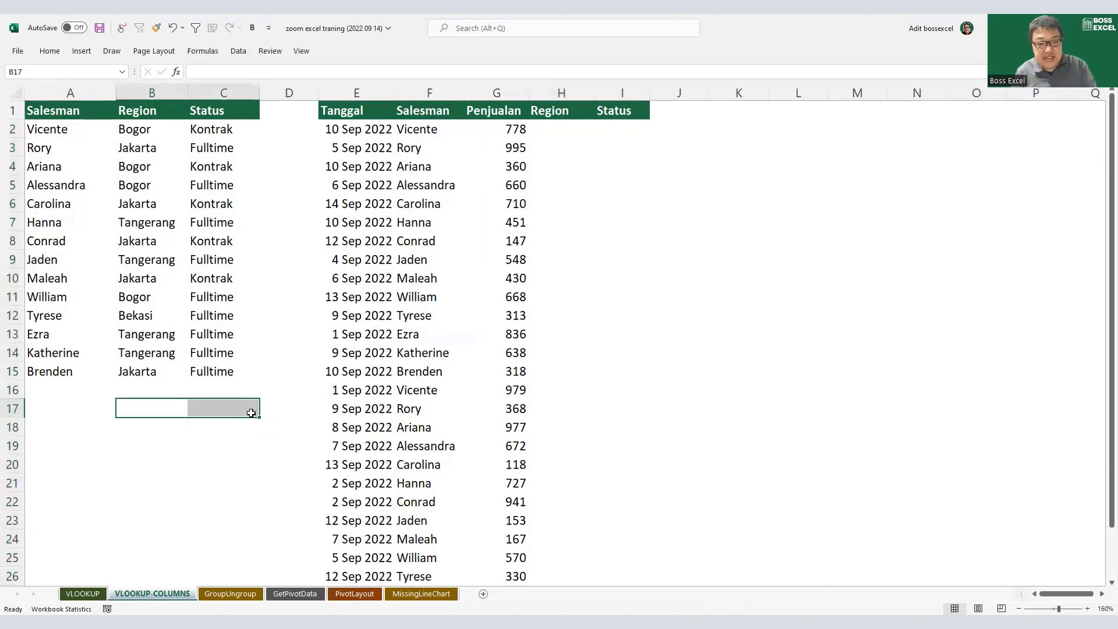
Step: Start a VLOOKUP formula in H2 with F2 as lookup value and the absolute range $A$2:$C$15 as table array
click(574, 130)
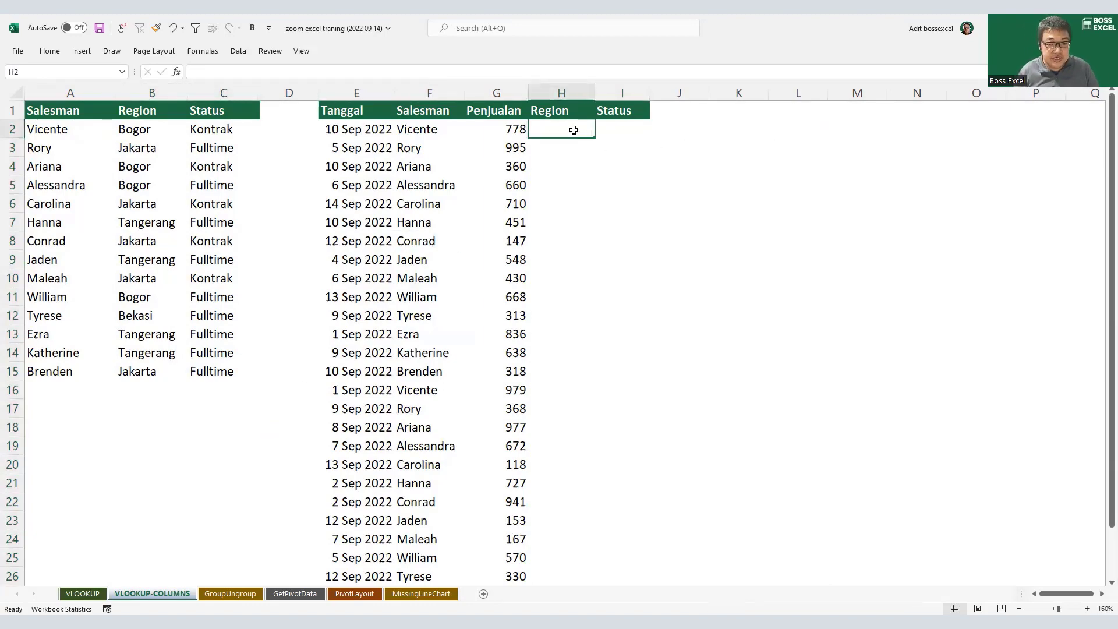
text(=)
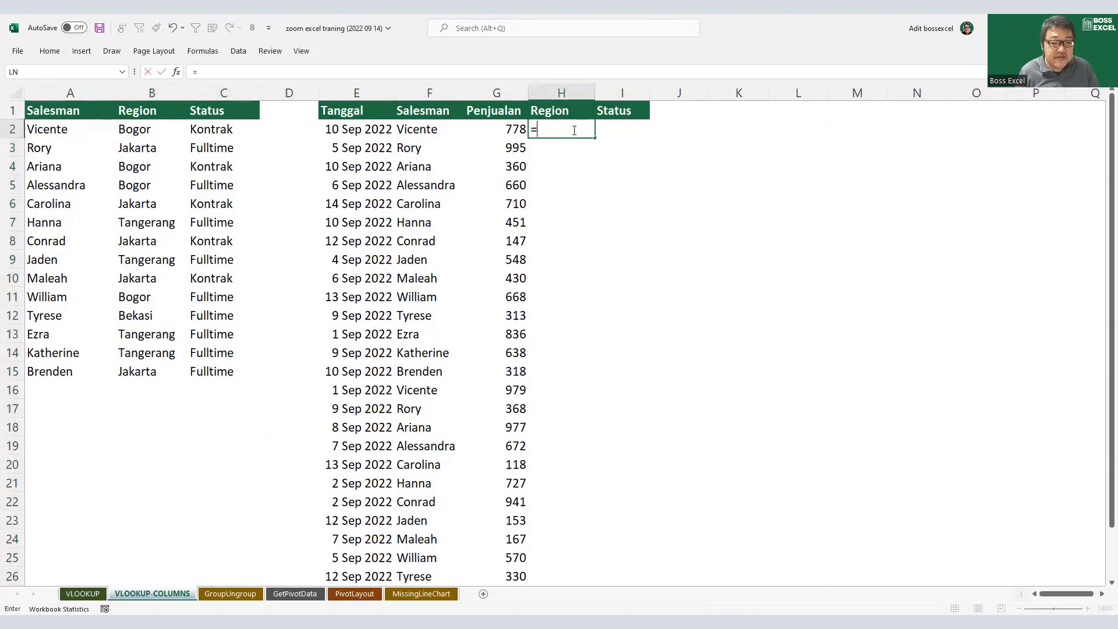
text(VLOOKUP()
click(440, 131)
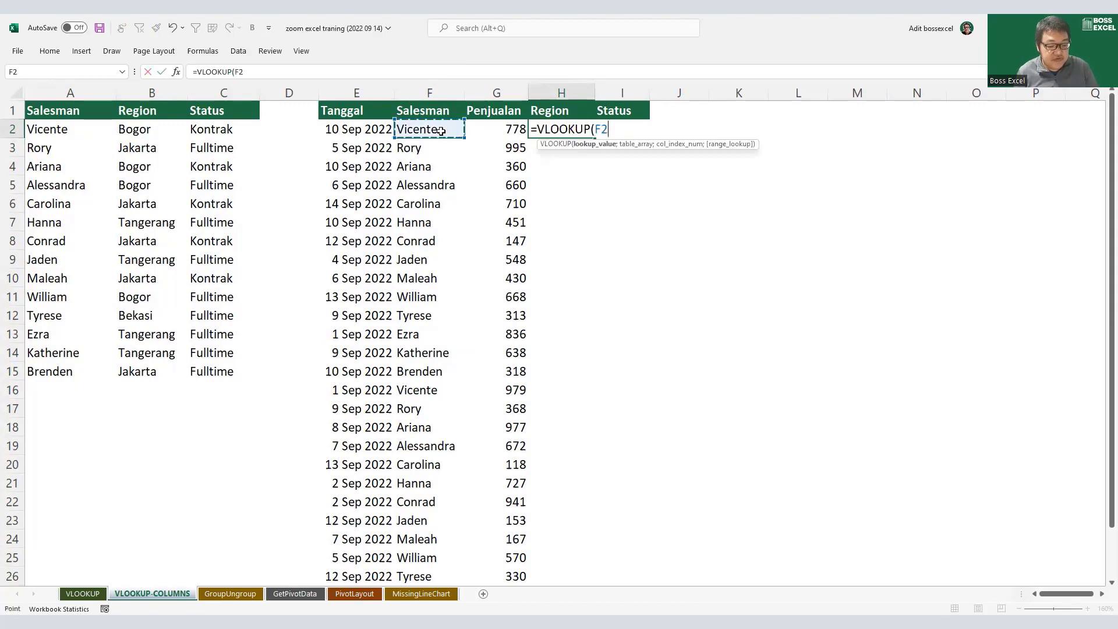
text(;)
click(81, 130)
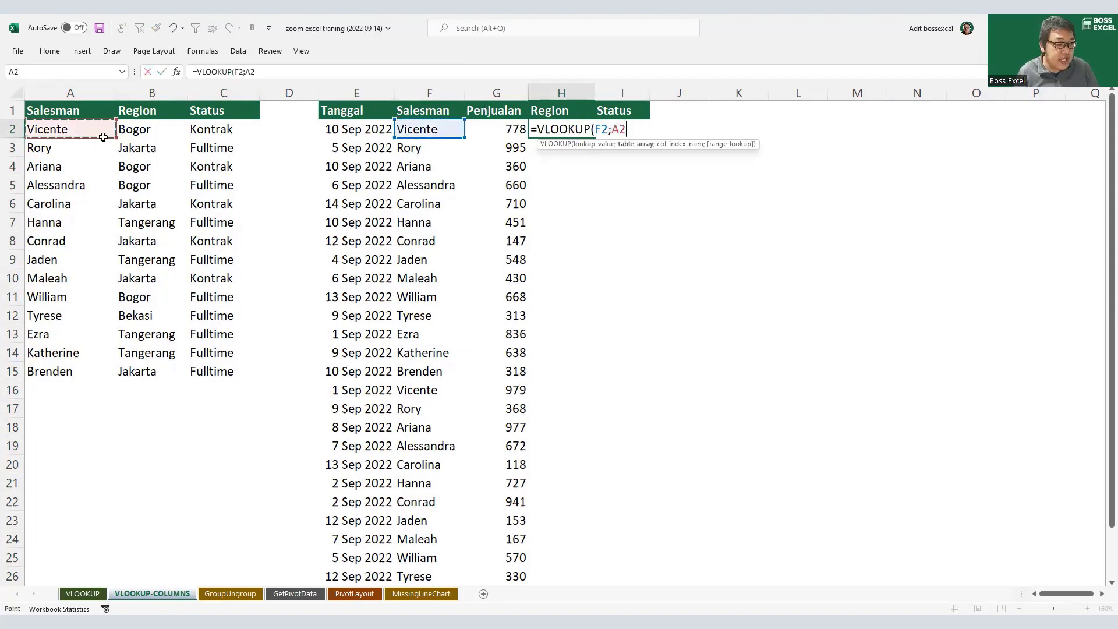
shift+click(211, 371)
key(F4)
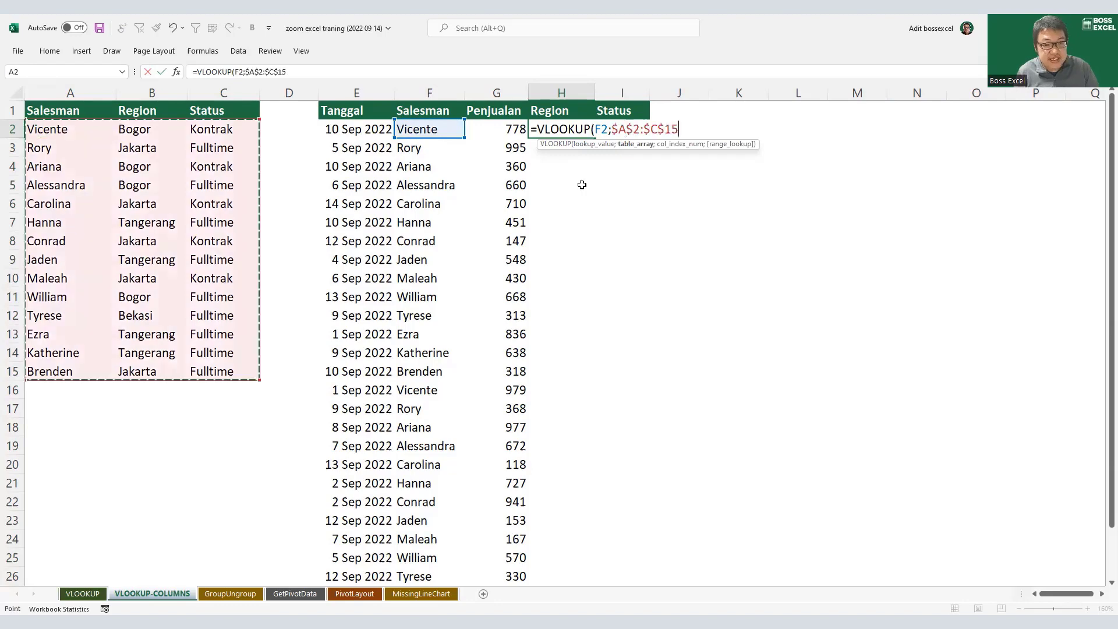
Step: Lock the column of the lookup value in H2's VLOOKUP formula as $F2 and proceed to the column index argument
click(603, 124)
key(F4)
key(F4)
key(F4)
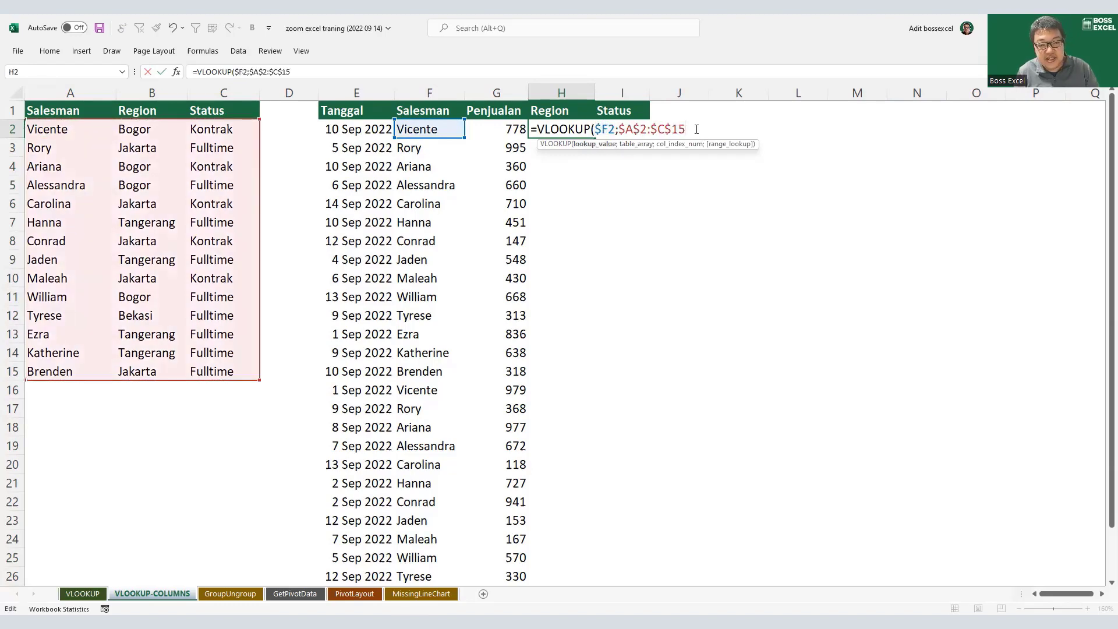
click(696, 129)
text(;)
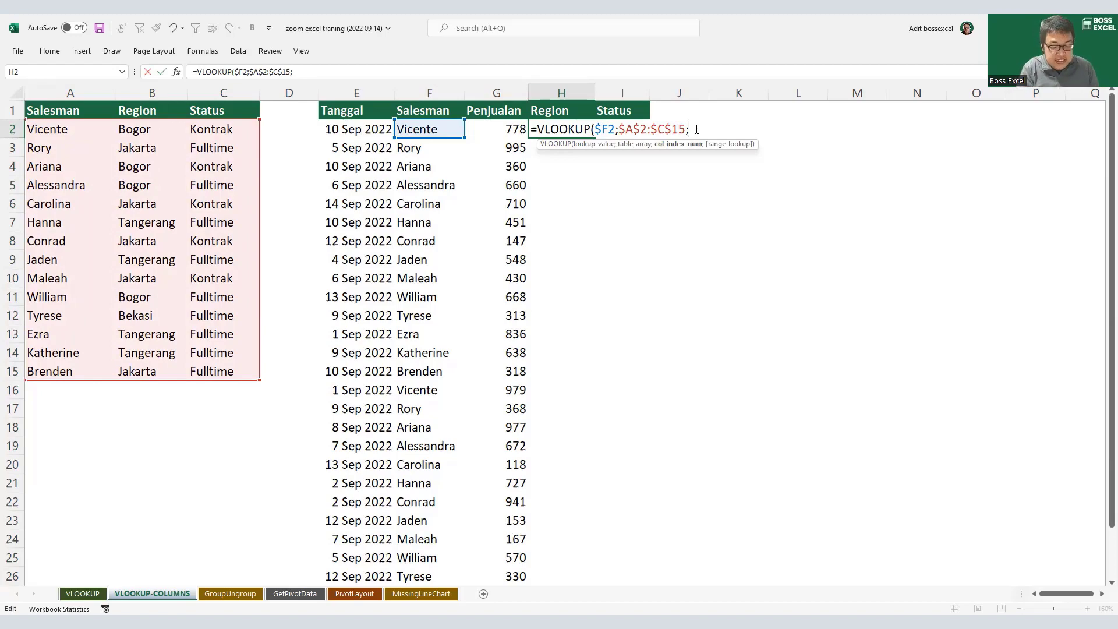
Step: Enter COLUMN(B1) as the column index of H2's VLOOKUP, referencing the reference table's Region header
text(column)
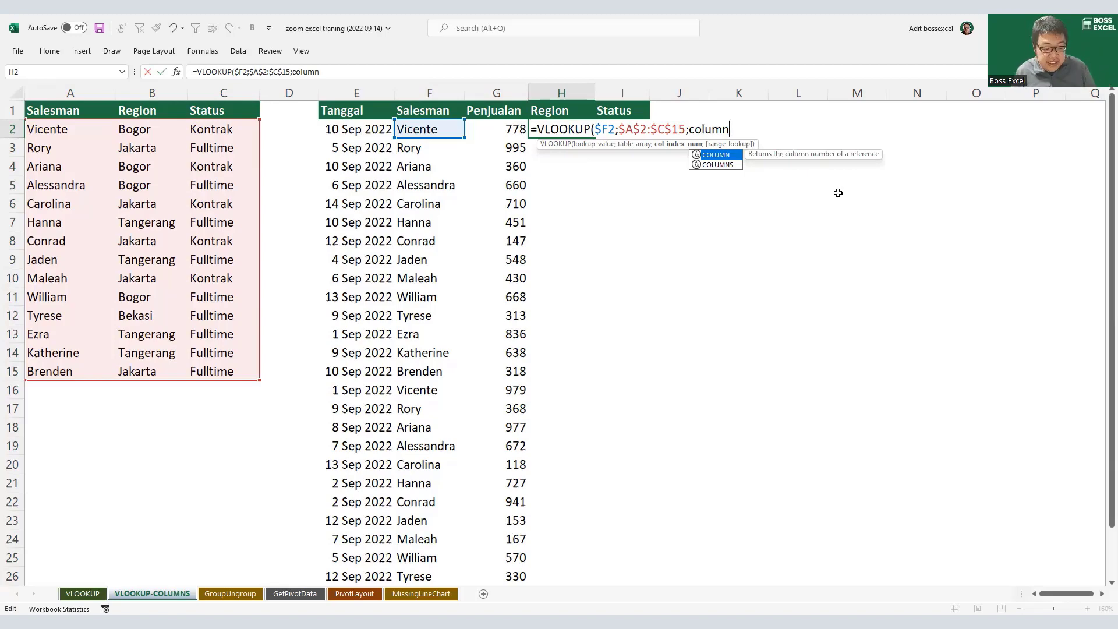
key(Tab)
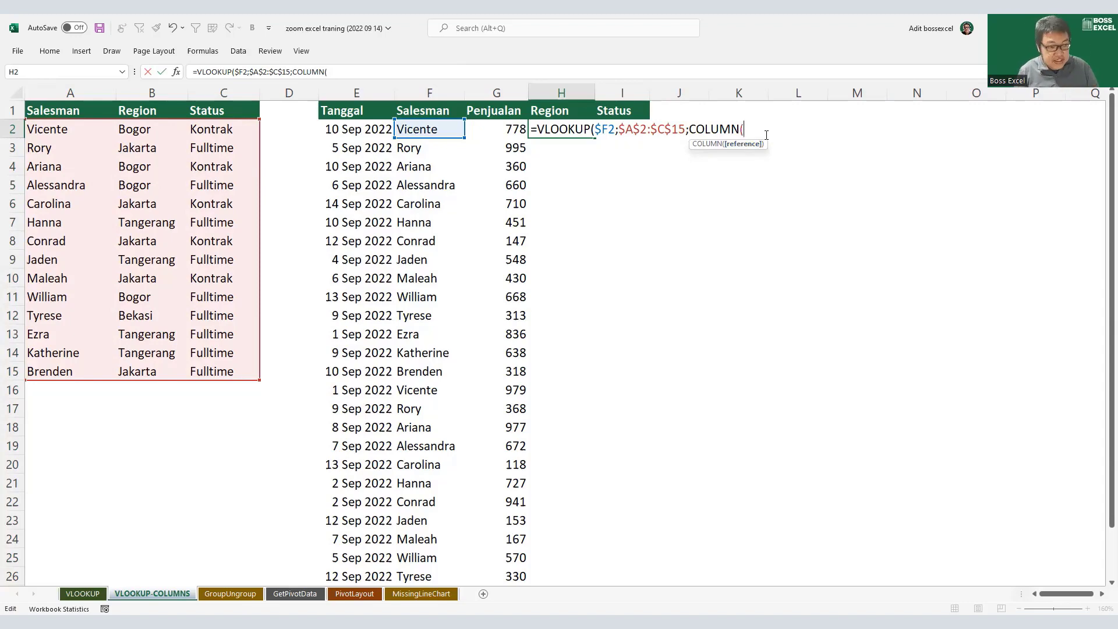
click(154, 110)
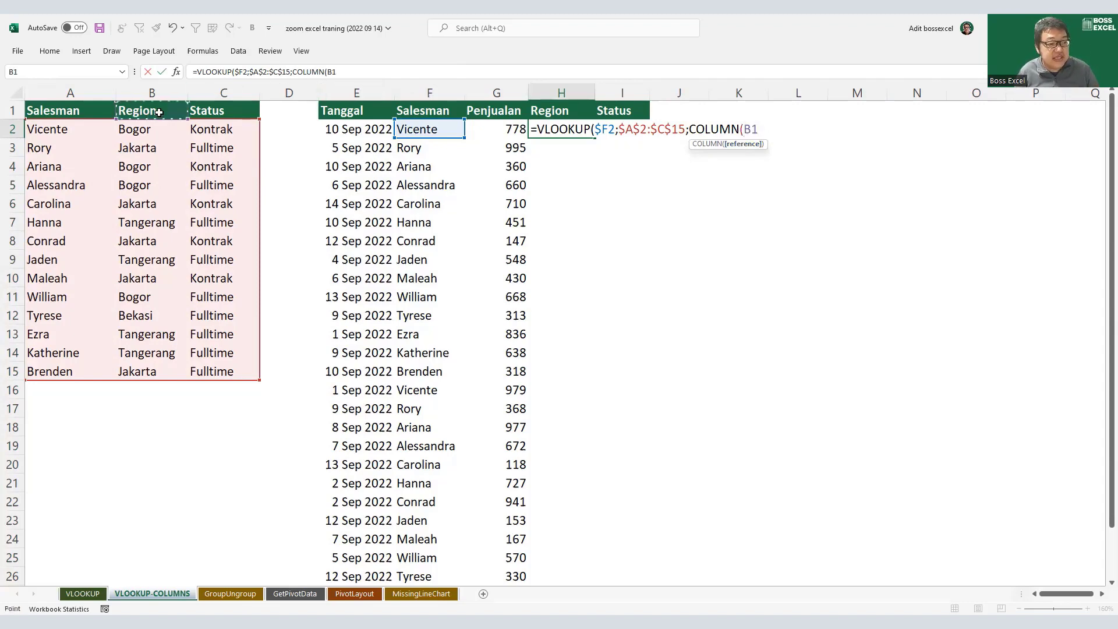
click(155, 128)
click(148, 110)
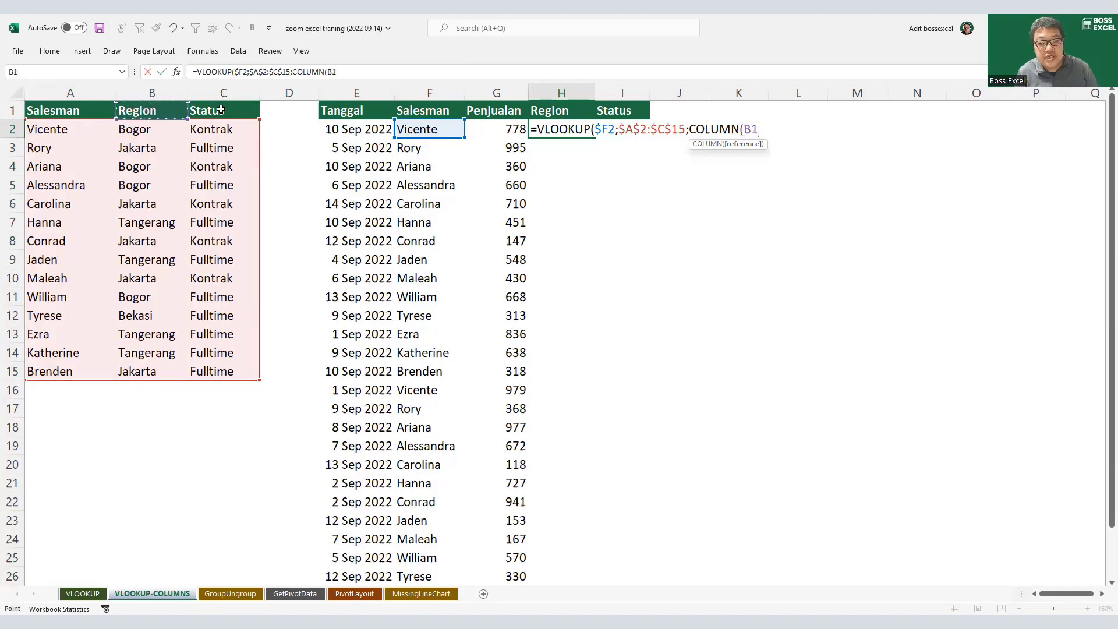
text())
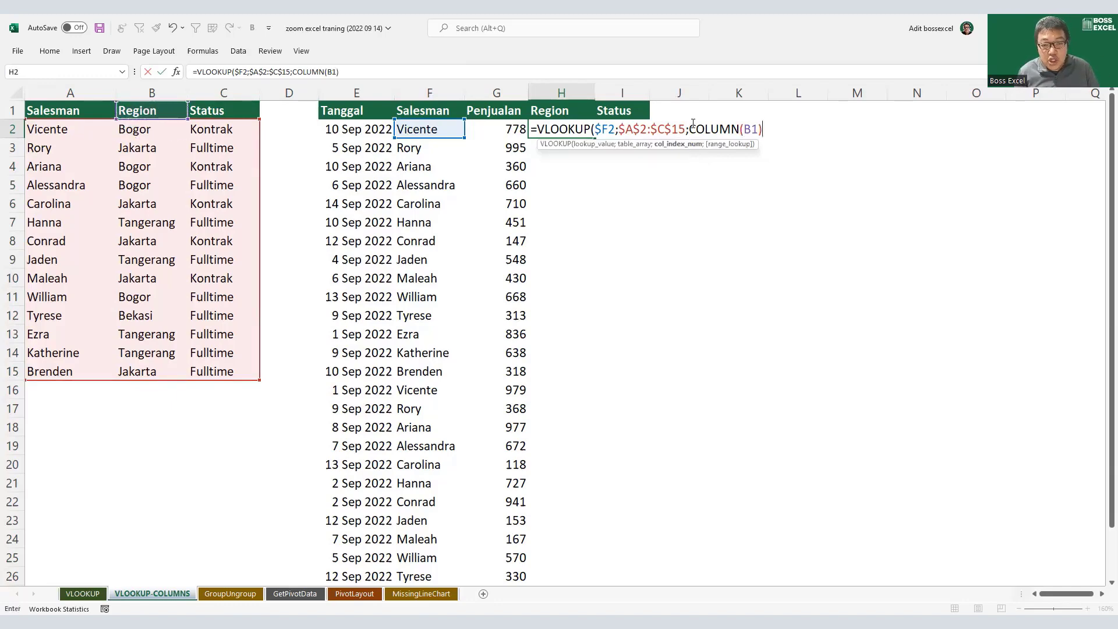
Step: Evaluate the COLUMN(B1) part inside H2's formula to check its value, and restore the function
drag(691, 125, 769, 126)
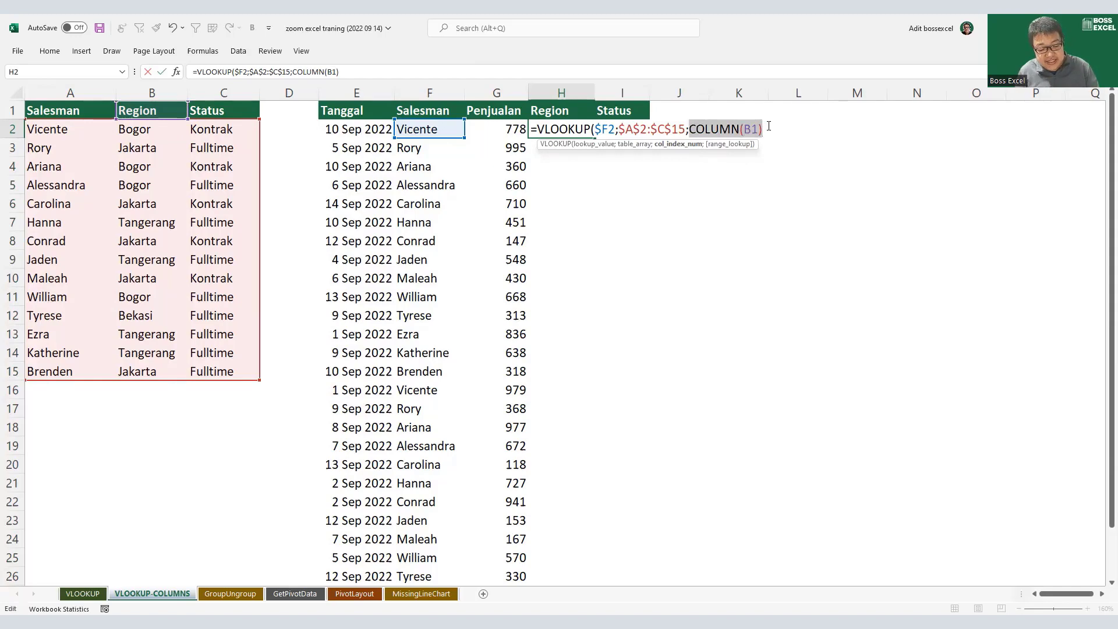
key(F9)
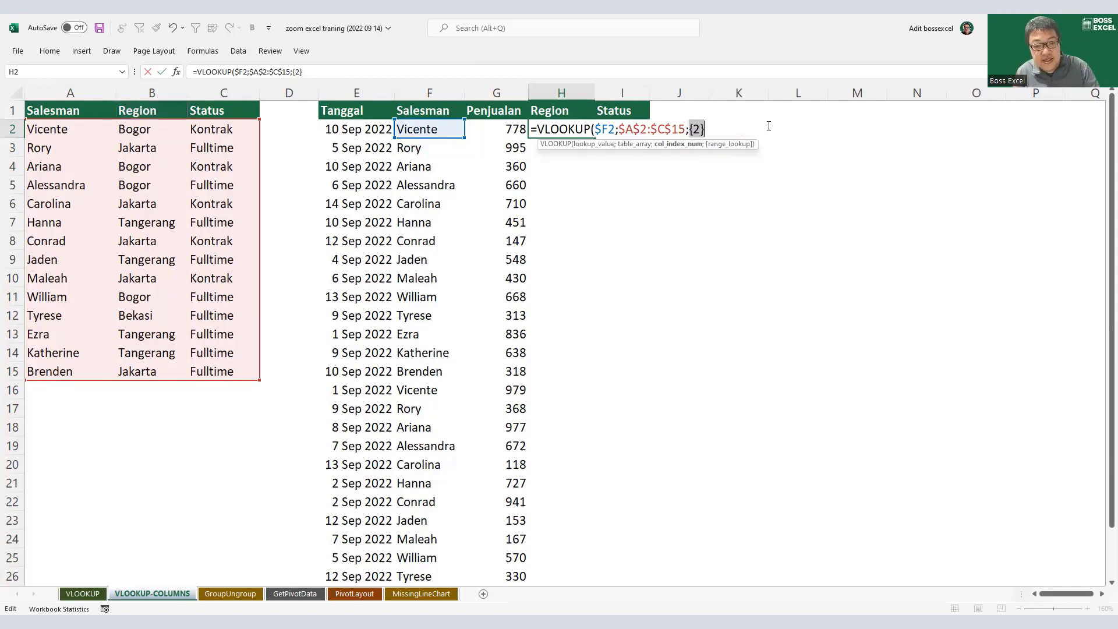
key(ctrl+z)
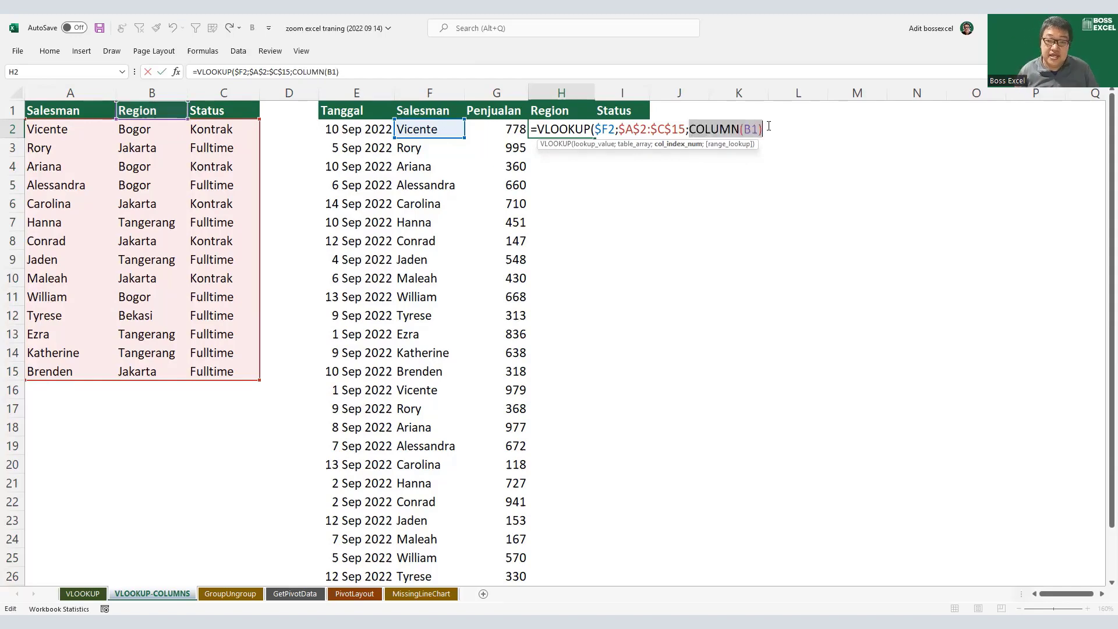
click(771, 126)
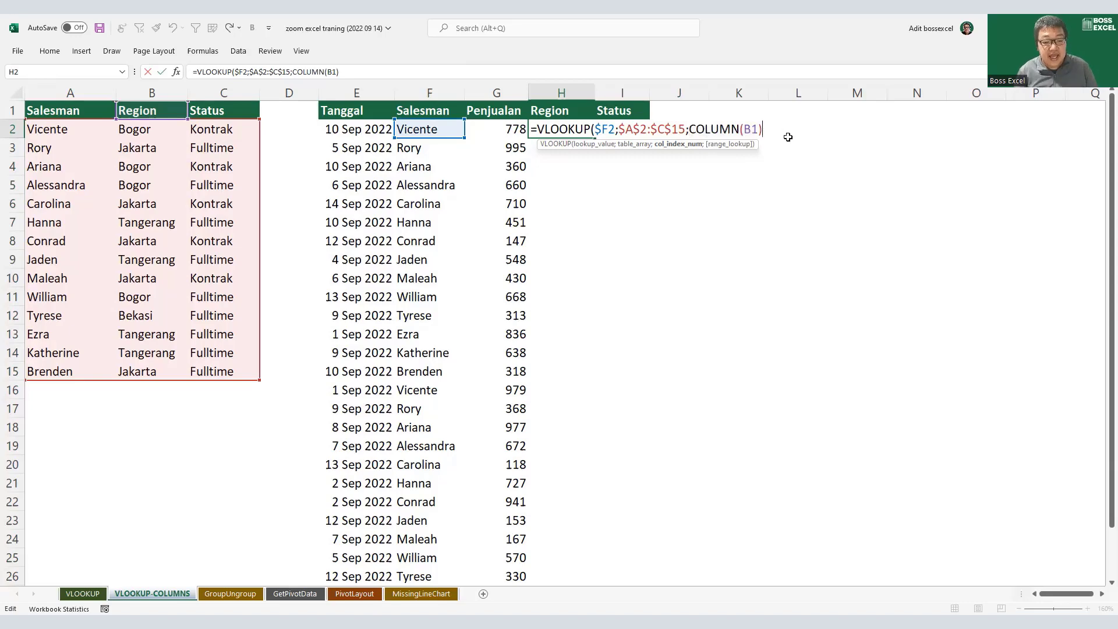
Step: Complete H2's VLOOKUP with FALSE for an exact match and fill it across to I2 and down the sales table
text(;false)
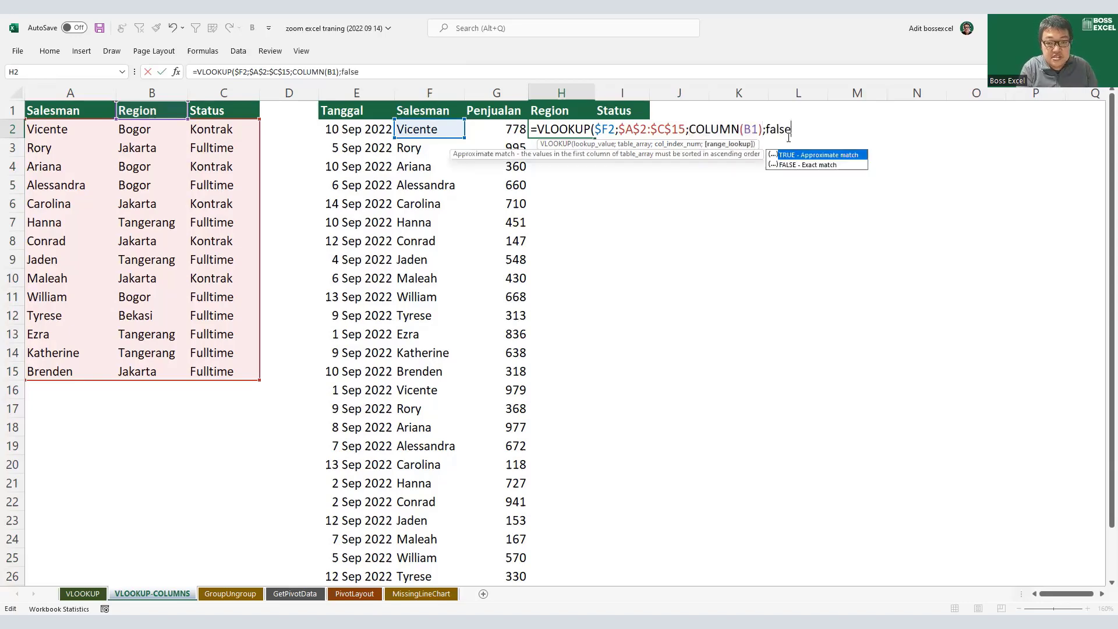
key(Return)
click(579, 126)
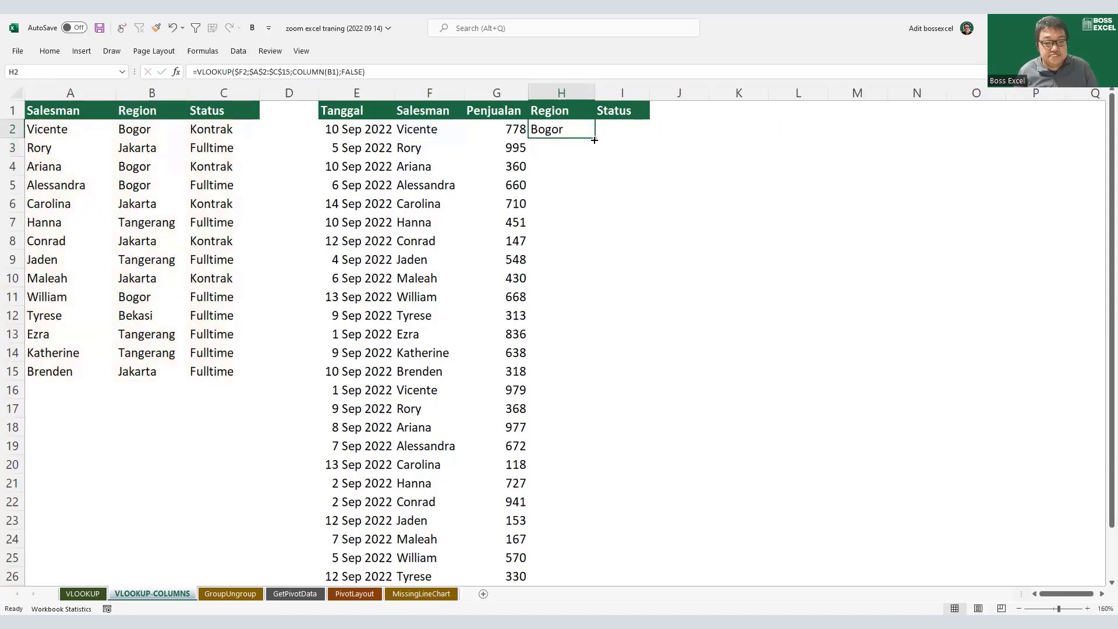
drag(594, 139, 634, 138)
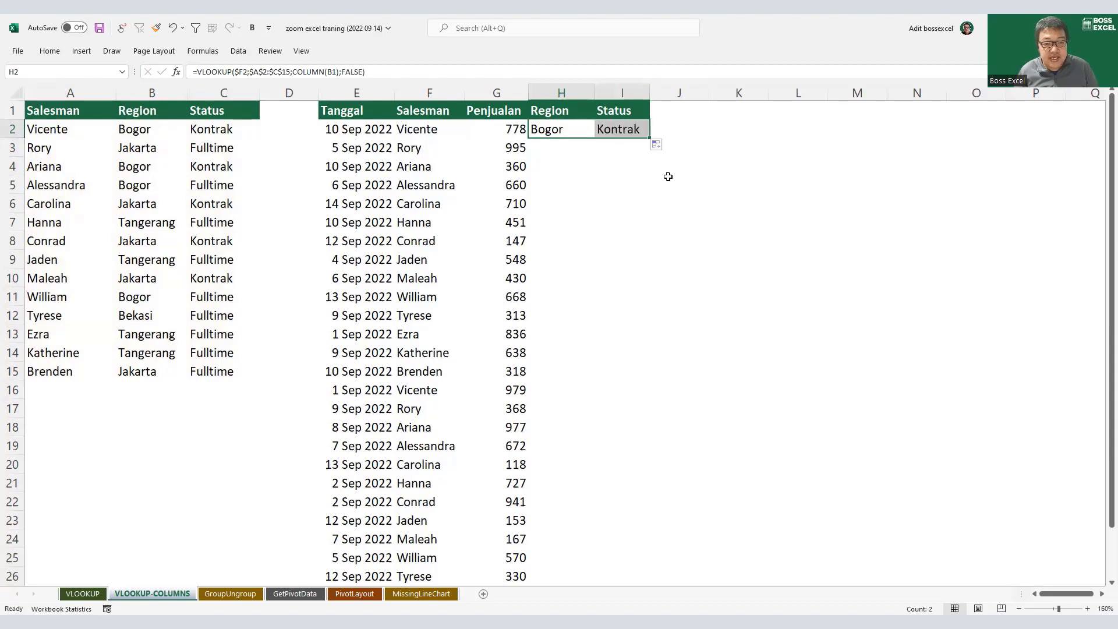
double_click(650, 139)
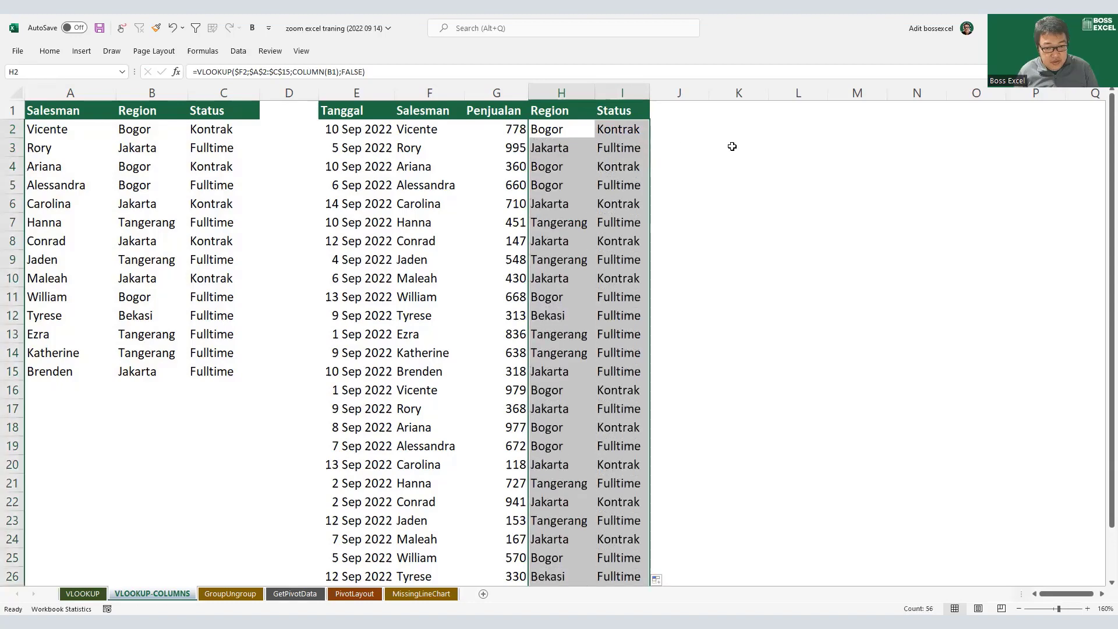
Step: Insert a blank column before the reference table's Status column C and examine the COLUMN-based formula in J2
click(224, 92)
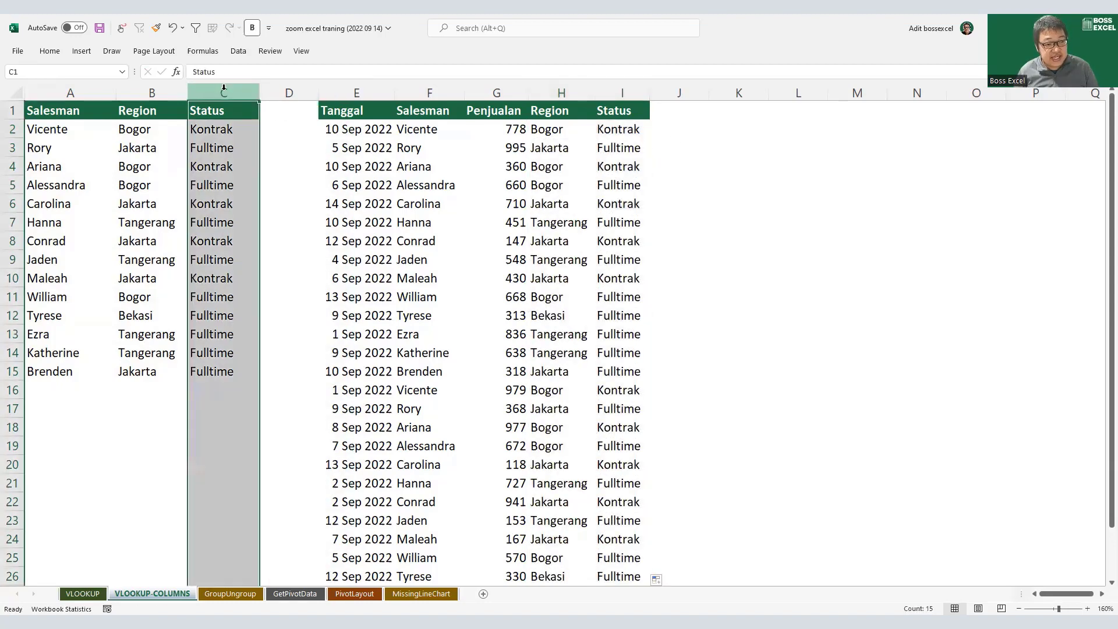
right_click(225, 89)
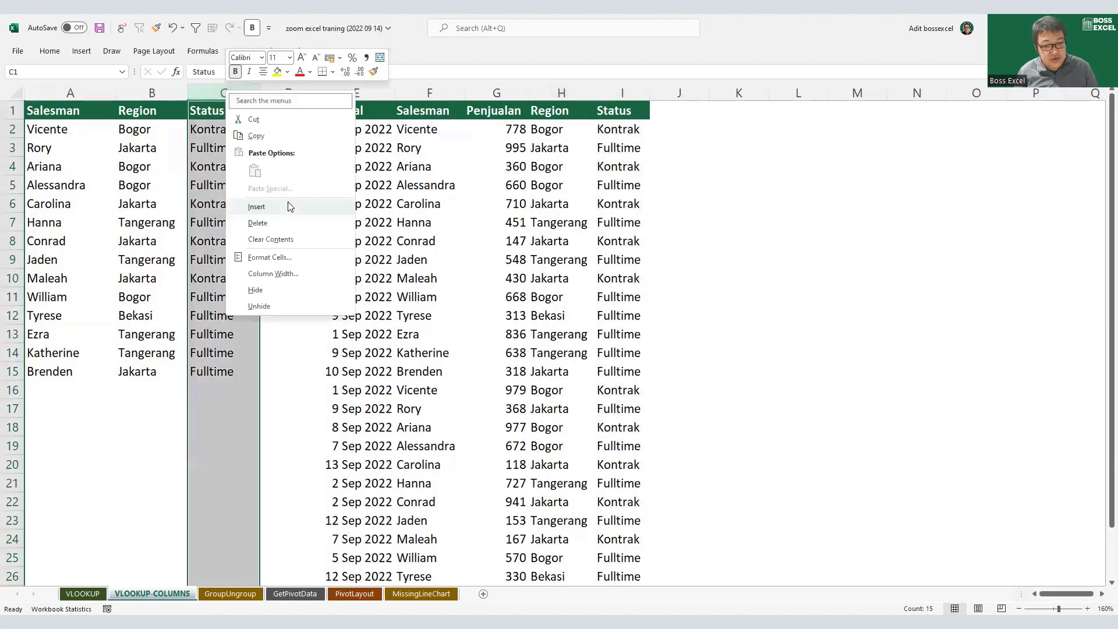
click(290, 207)
click(685, 131)
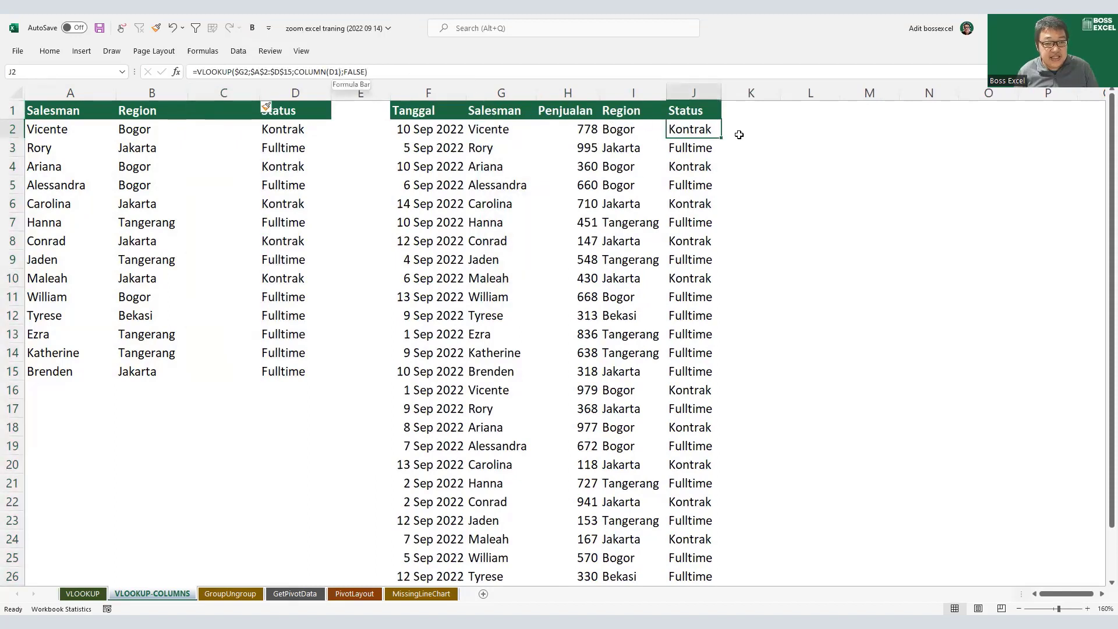
double_click(711, 133)
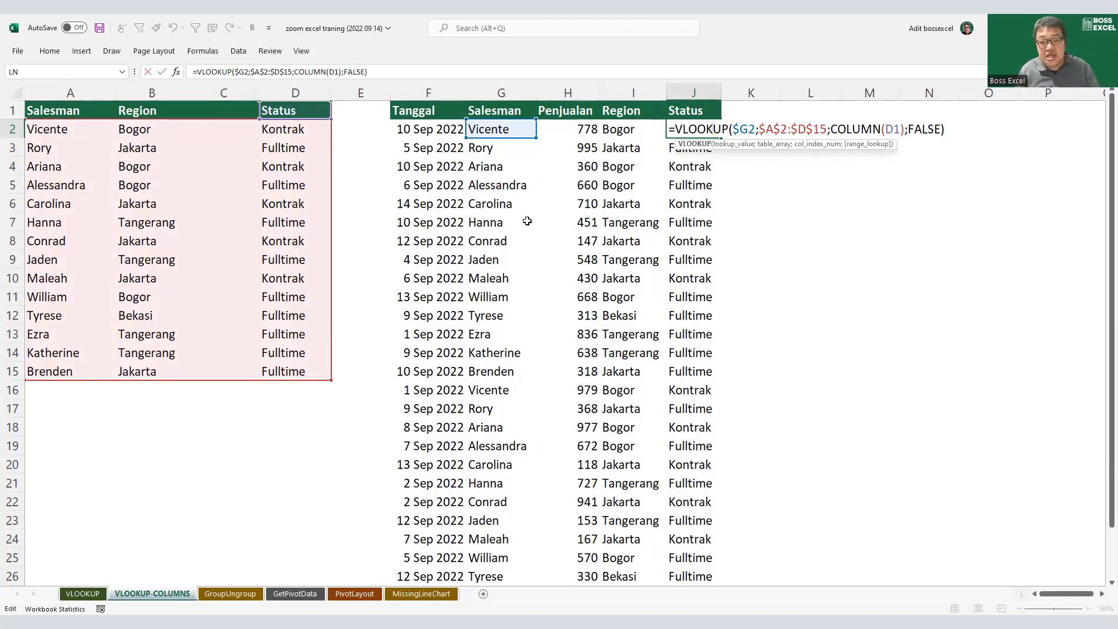
key(Escape)
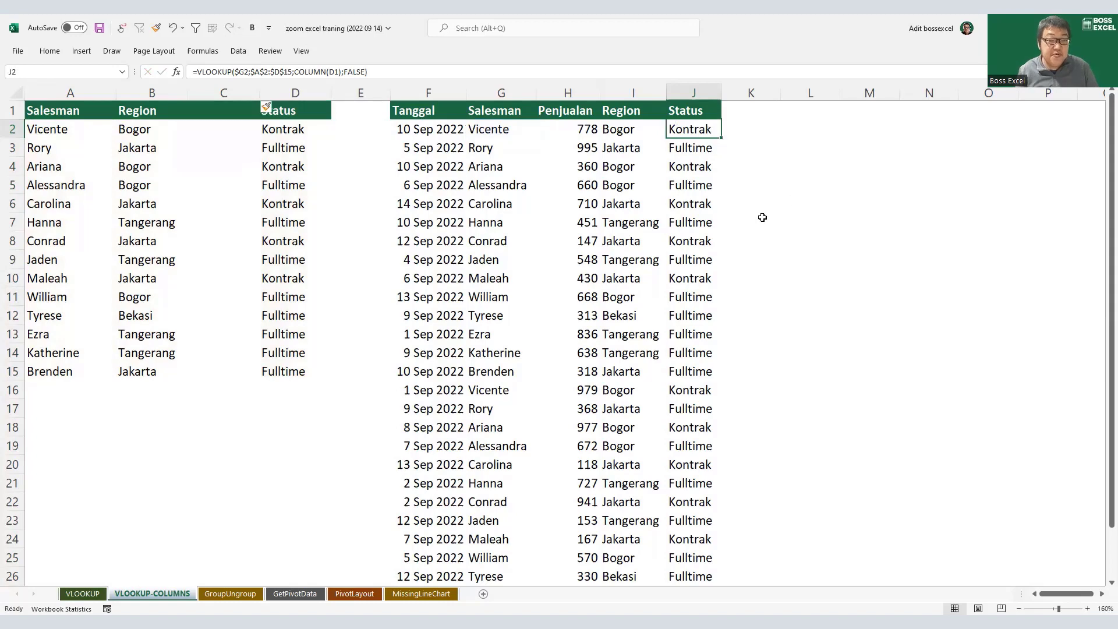
Step: Insert a blank column before the reference table's Salesman column A and examine the COLUMN reference in J2's formula
right_click(59, 87)
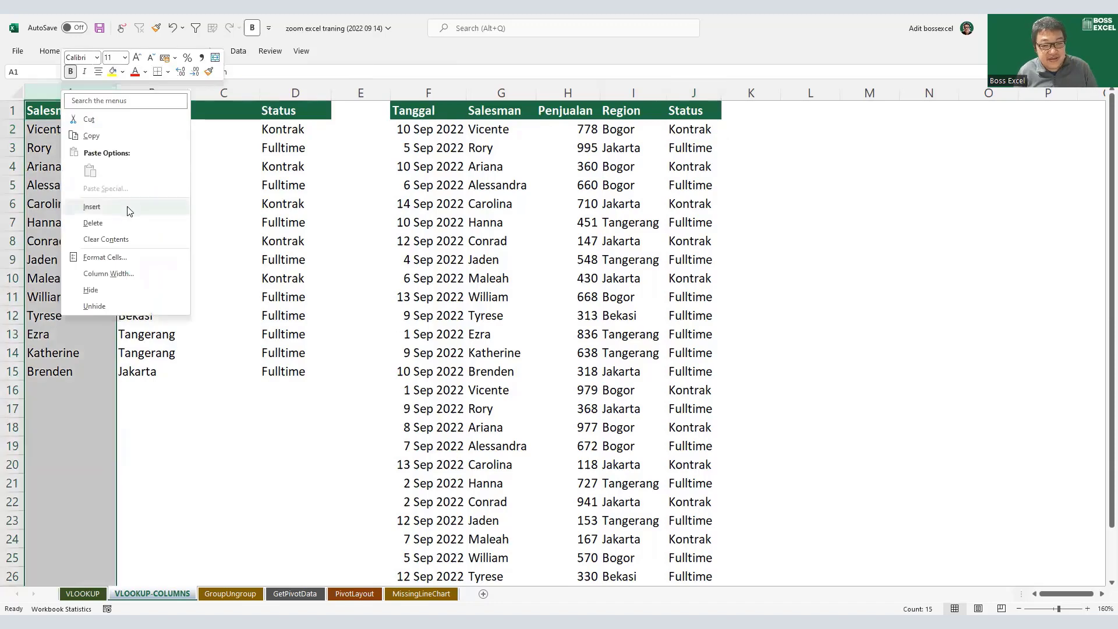
click(129, 207)
drag(714, 130, 758, 331)
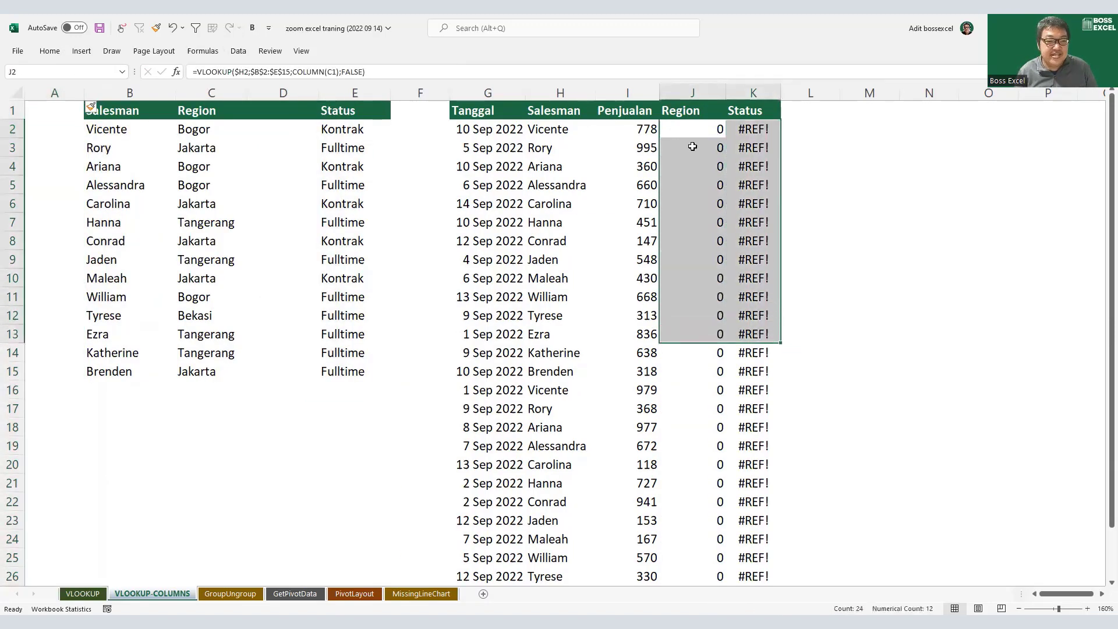
double_click(716, 131)
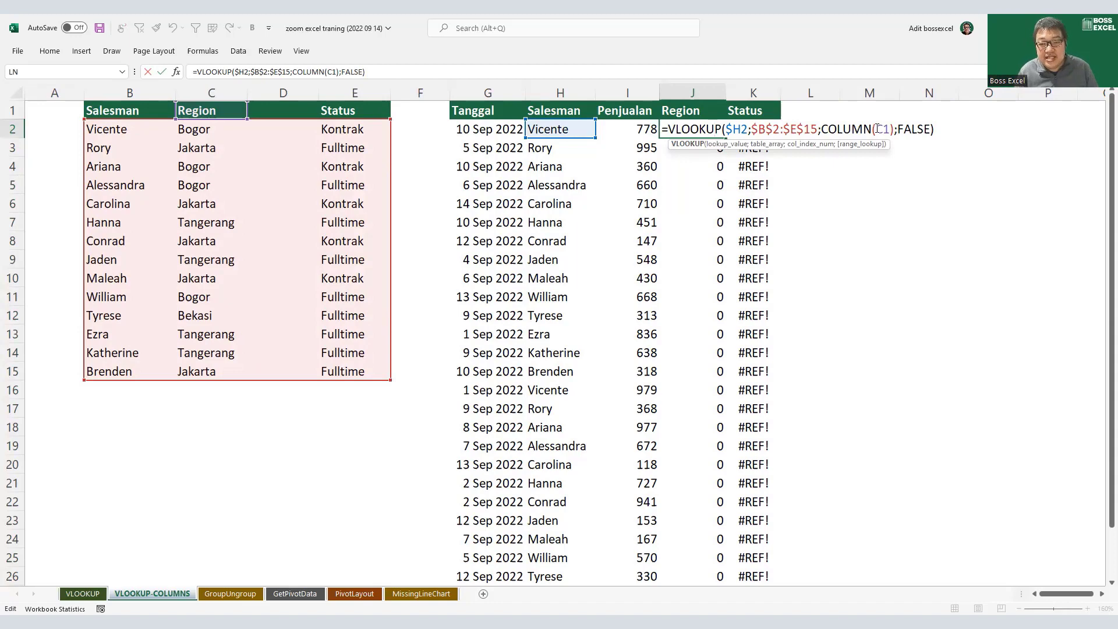
drag(877, 129, 890, 128)
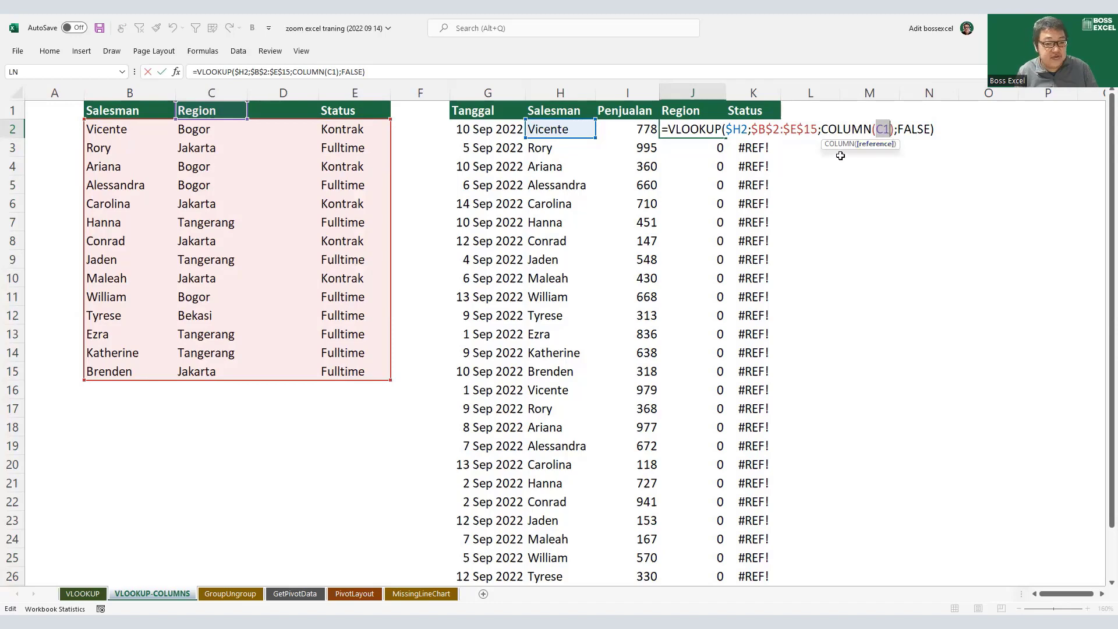
Step: Undo the column insertion before column A and clear the Region and Status formulas from I2:J2 downward
key(Escape)
key(ctrl+z)
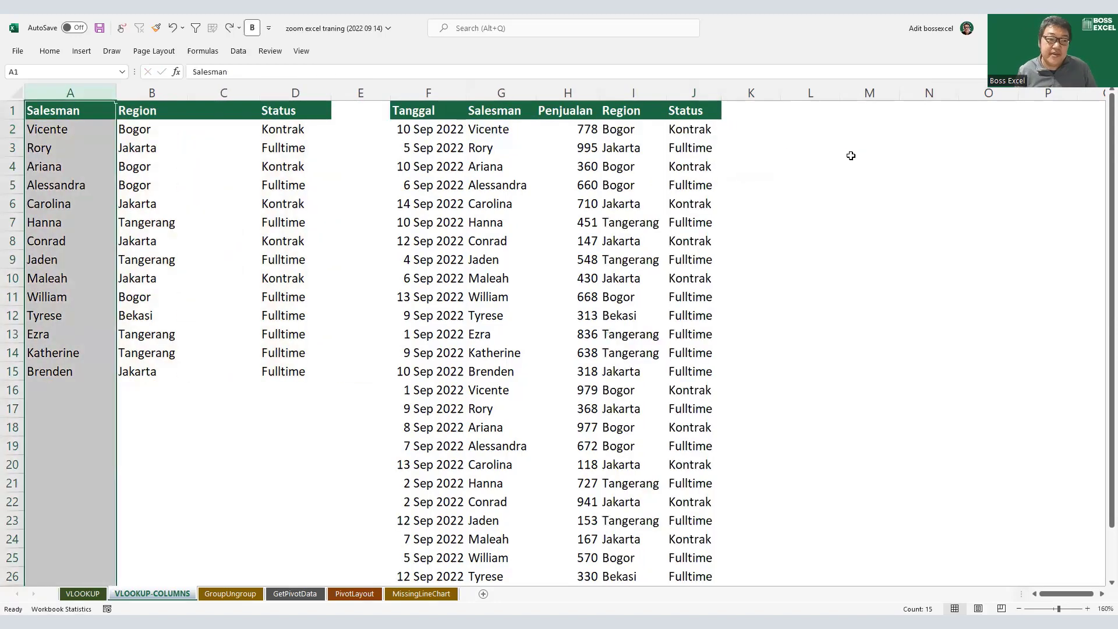
drag(648, 131, 690, 129)
key(ctrl+shift+Down)
key(Delete)
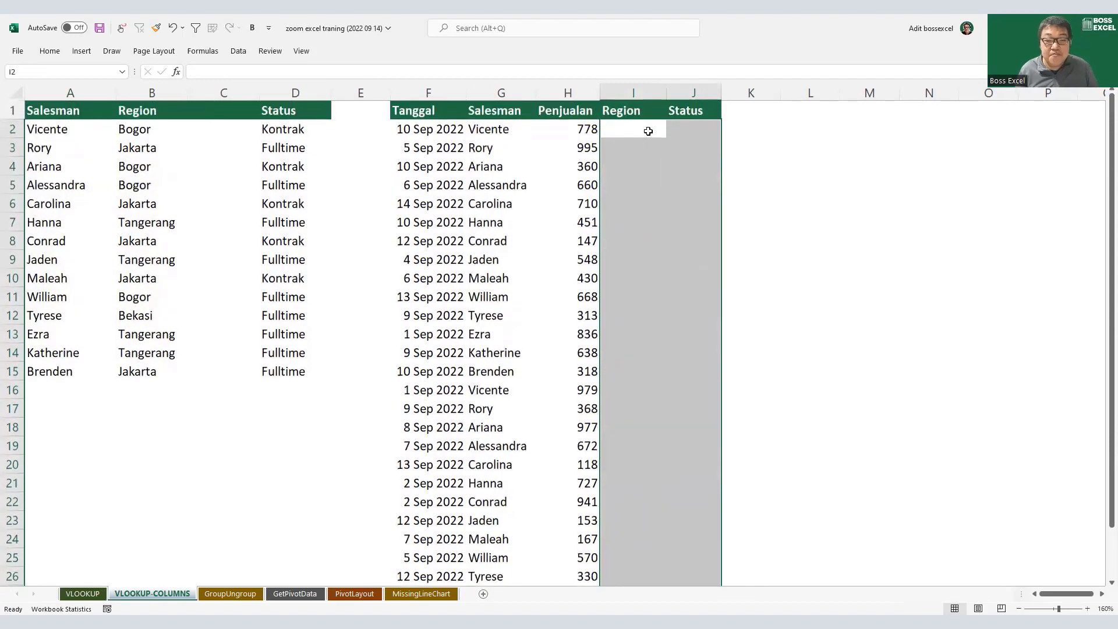
click(648, 132)
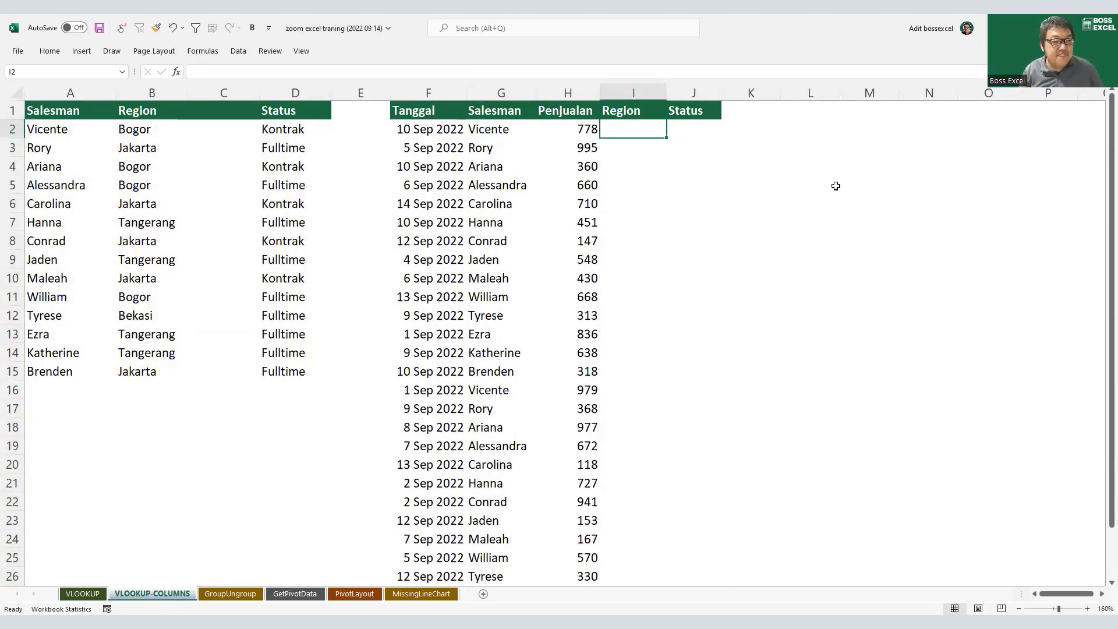
Step: Delete the blank column C from the reference table and select H2 under the sales table's Region header
click(241, 94)
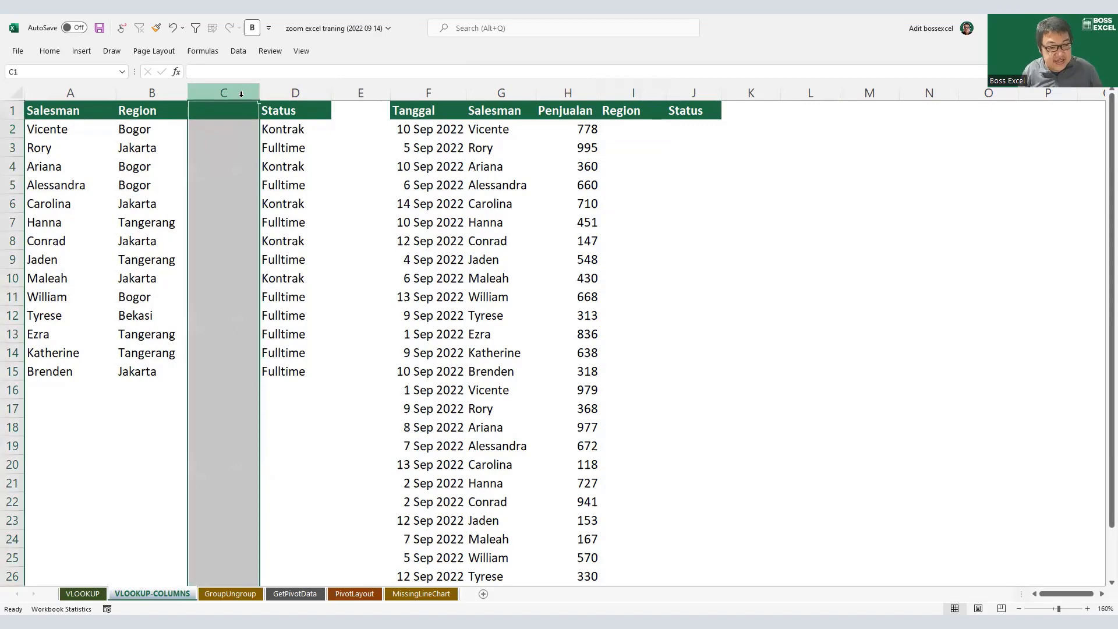
key(ctrl+minus)
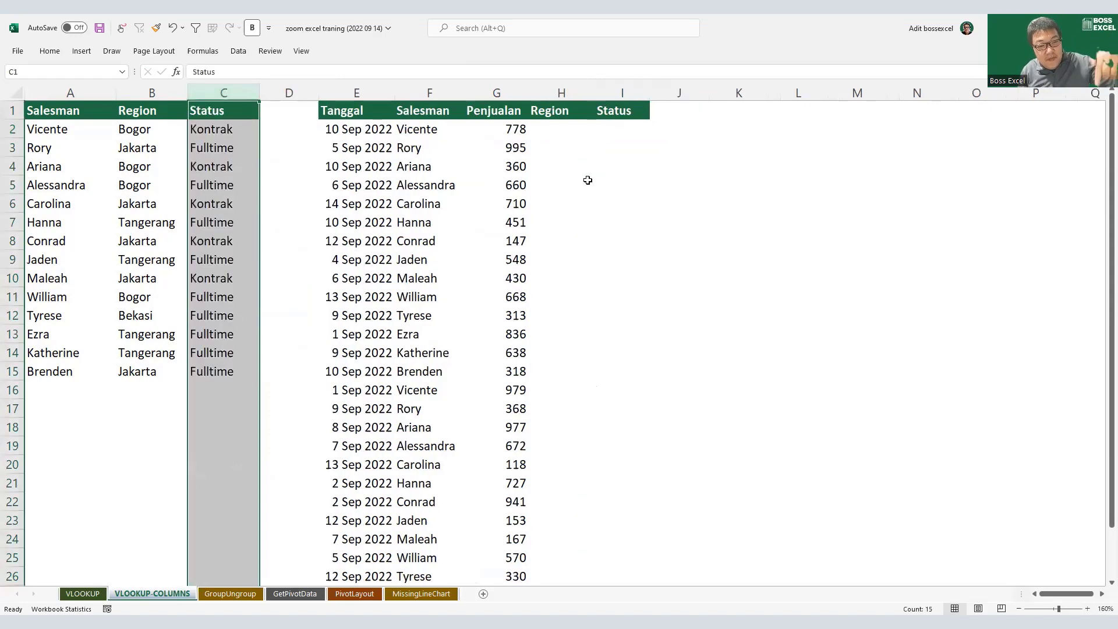
click(568, 129)
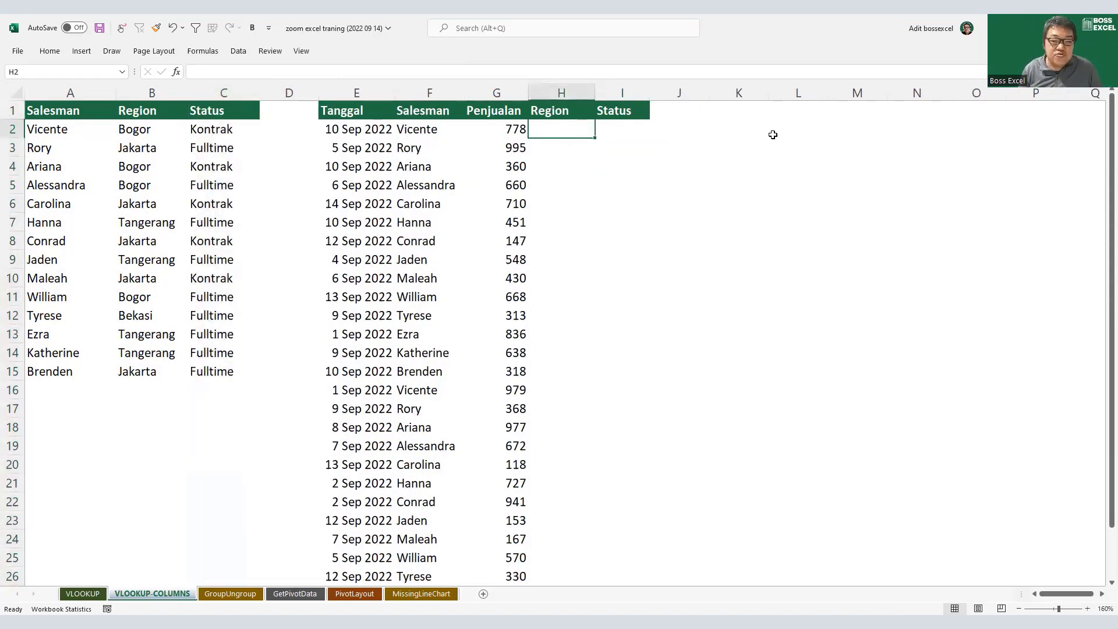
Step: Enter the note "columns" in K2 and "absolute cell reference" in K3
click(762, 135)
text(columns)
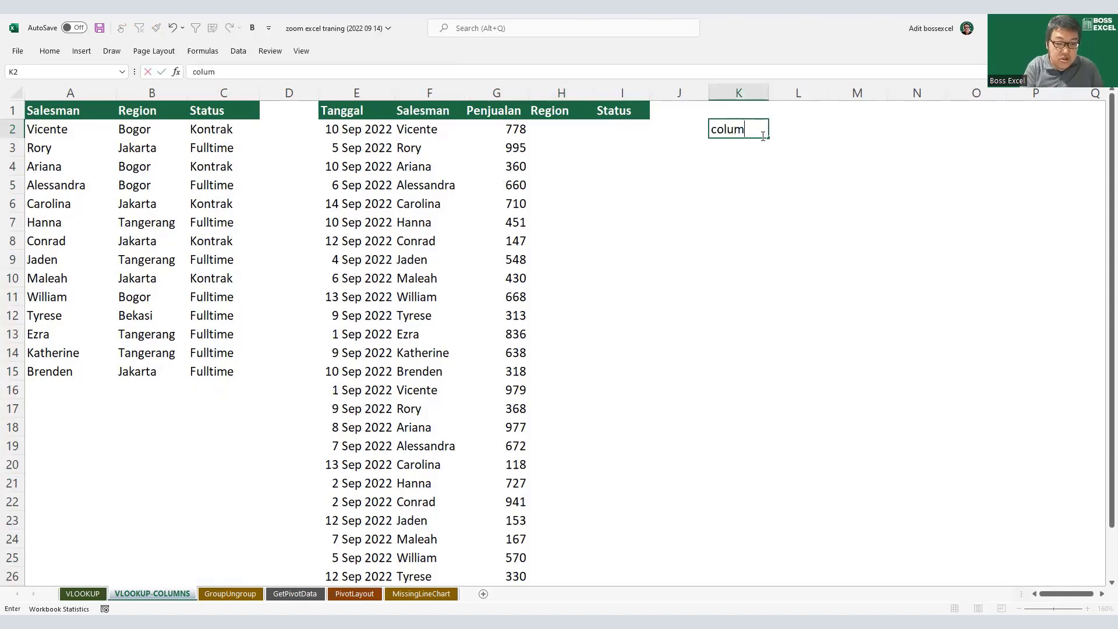
key(Return)
key(Return)
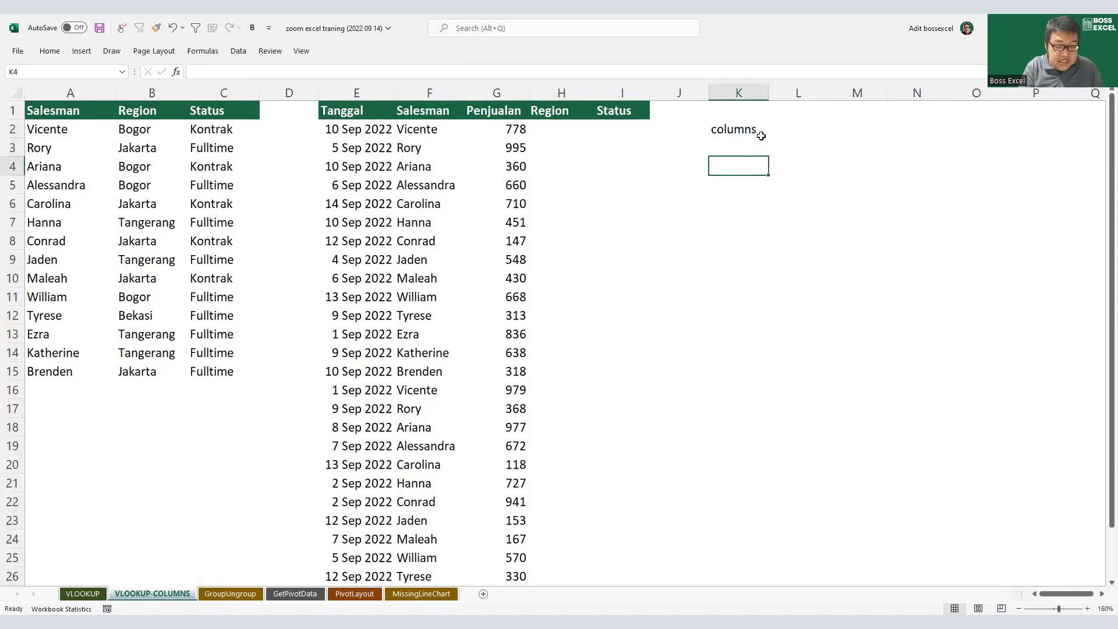
click(763, 141)
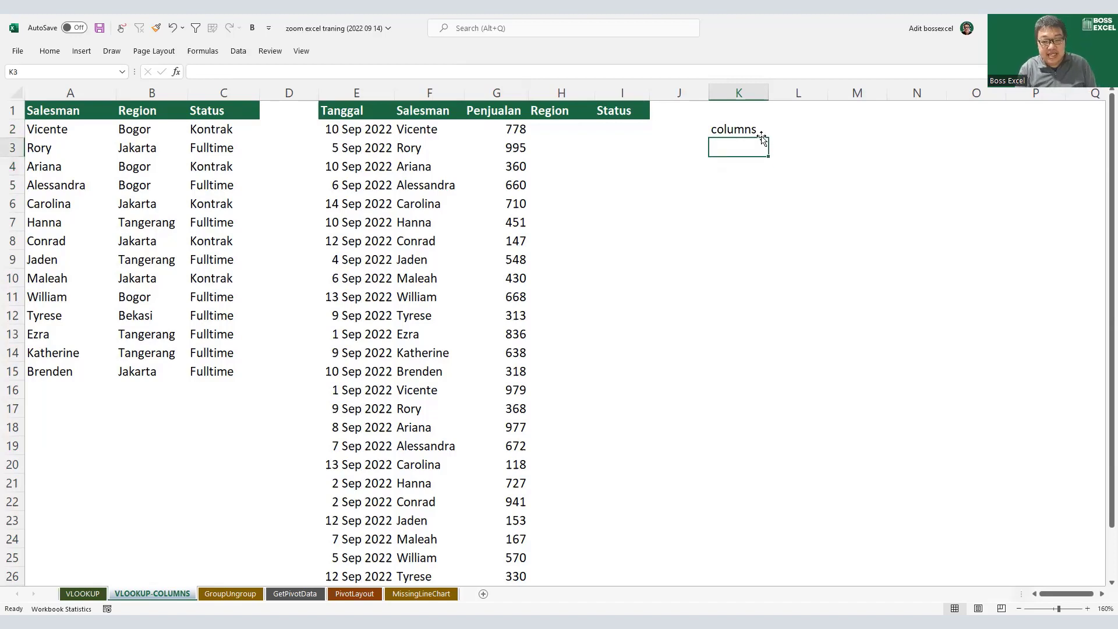
text(abslo)
key(BackSpace)
key(BackSpace)
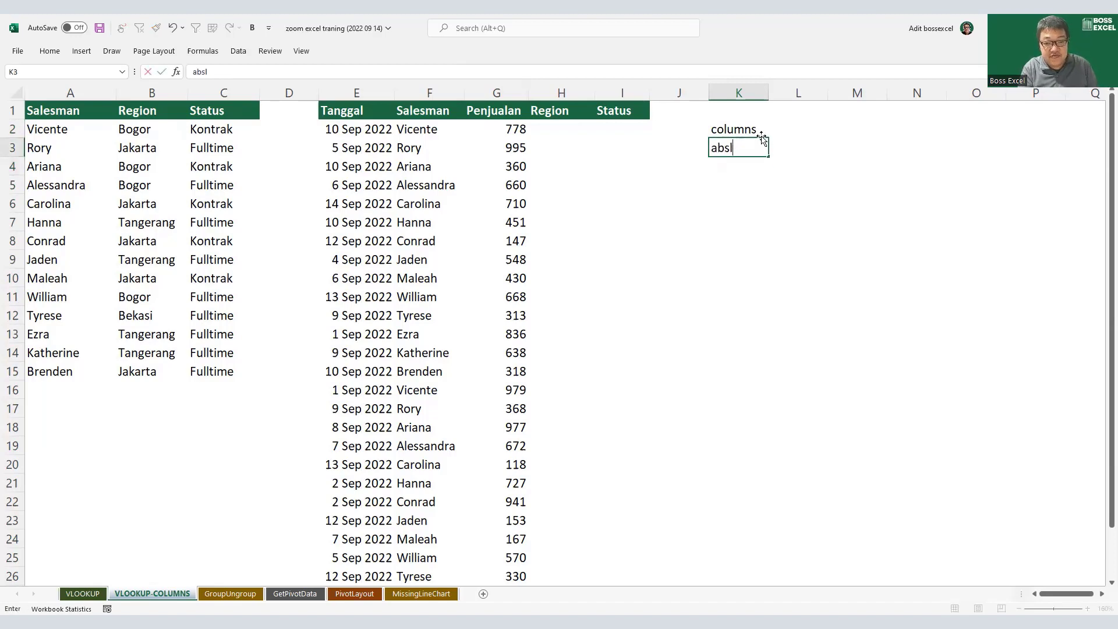
text(olute ce)
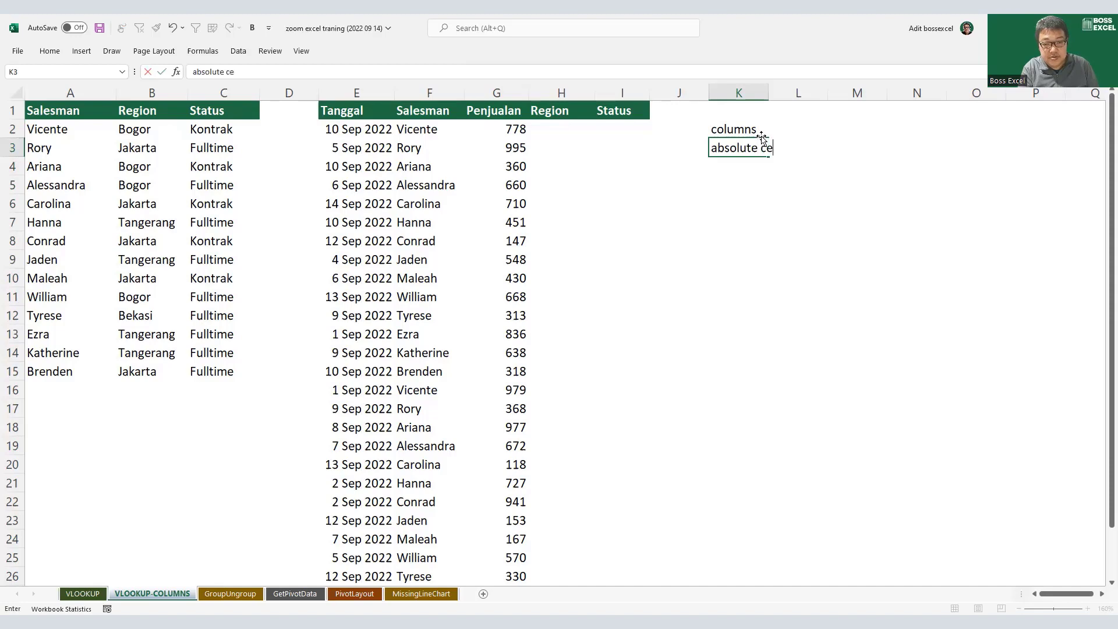
text(ll reference)
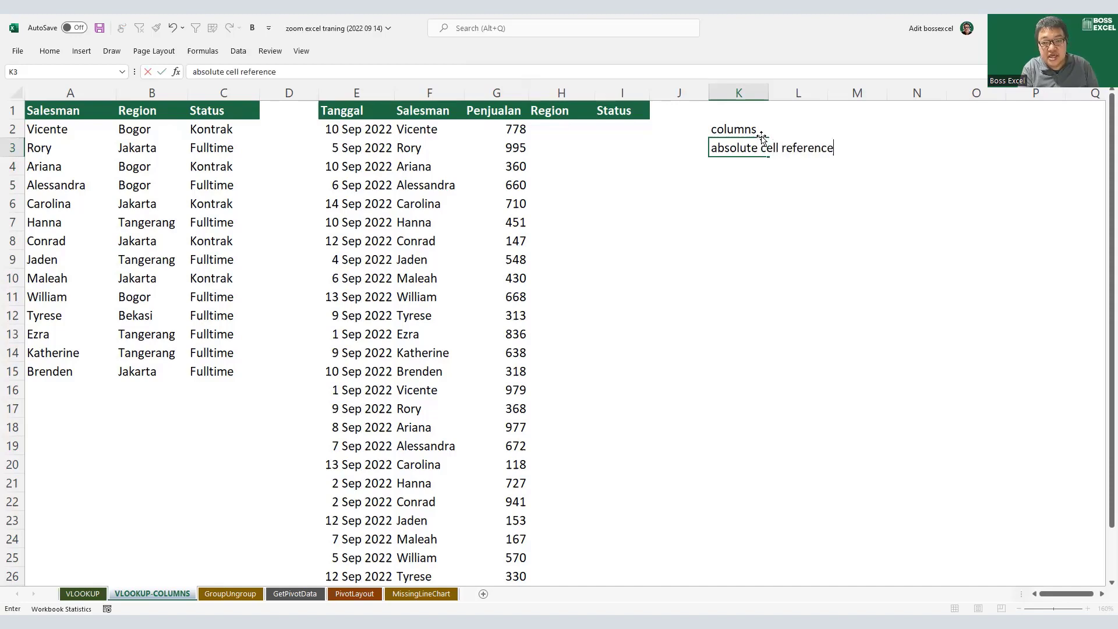
key(Return)
Step: Add the notes "range dinamis" in K4 and "dynamic range" in K5
text(range)
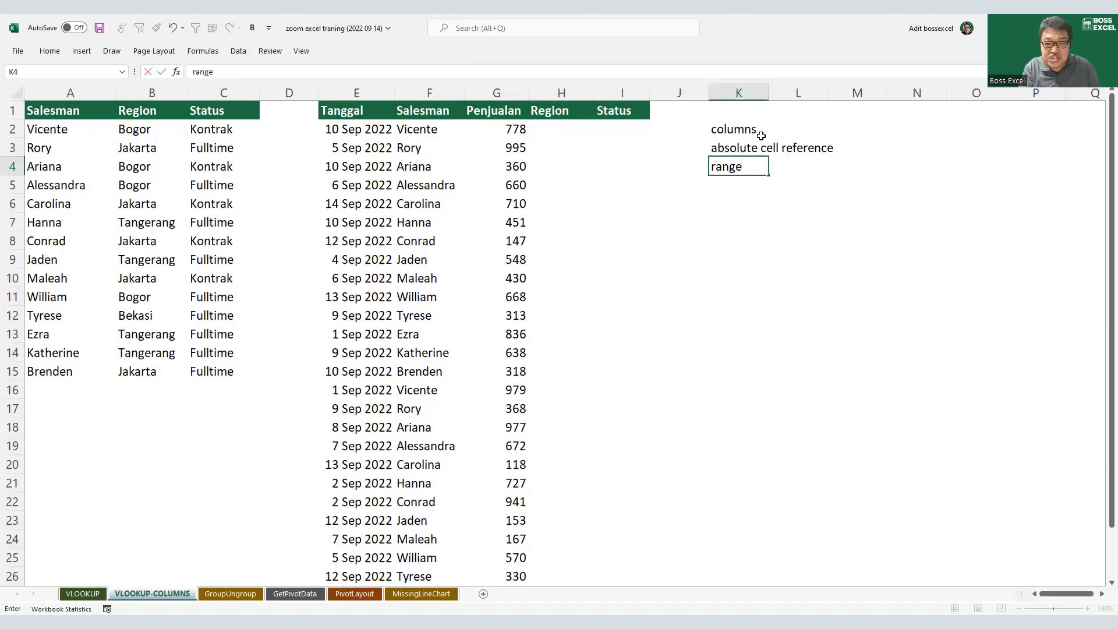
text( dinamis)
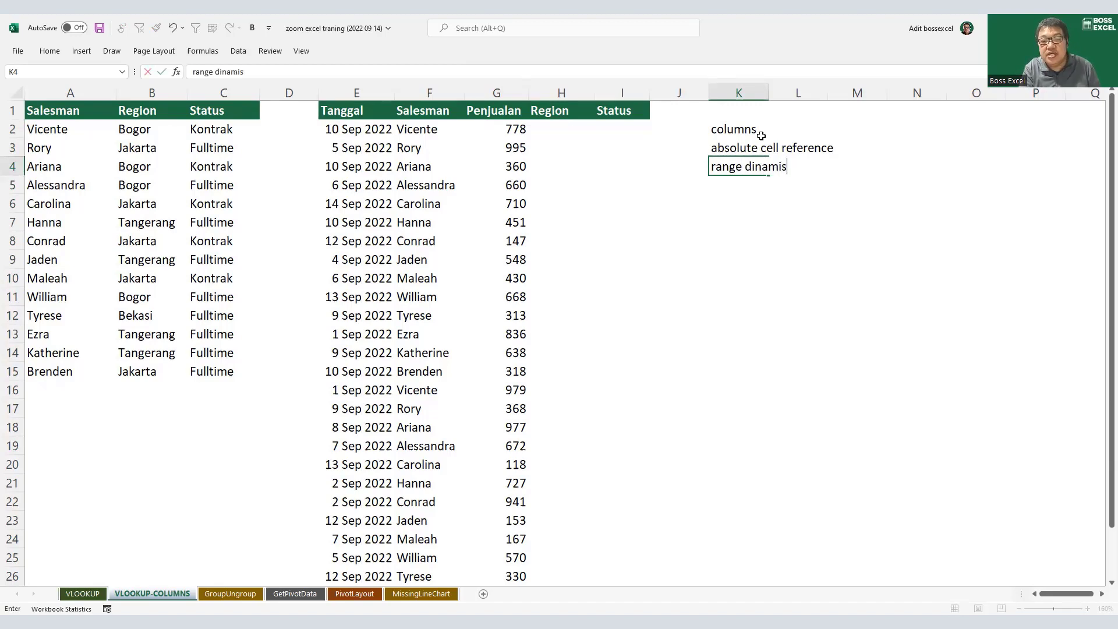
key(Return)
text(d)
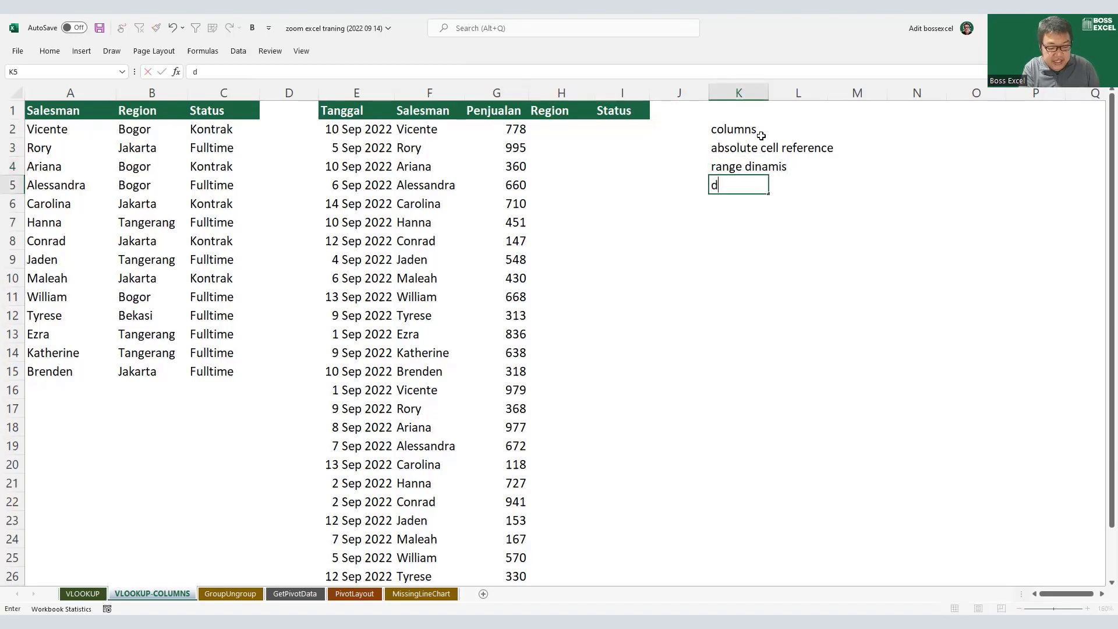
text(ynamic rang)
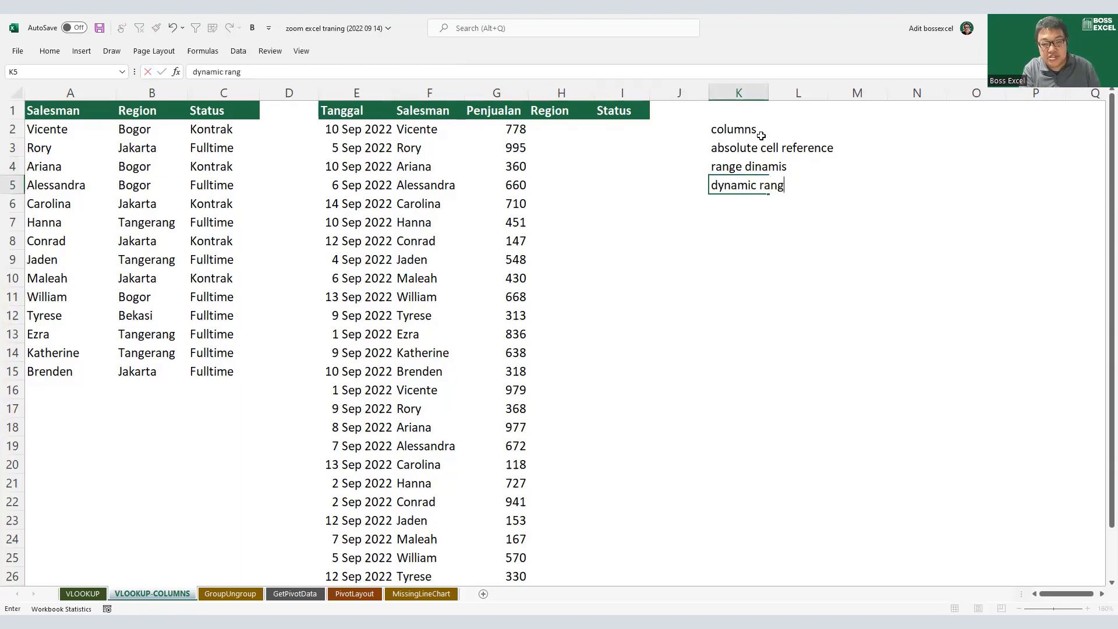
text(e)
key(Return)
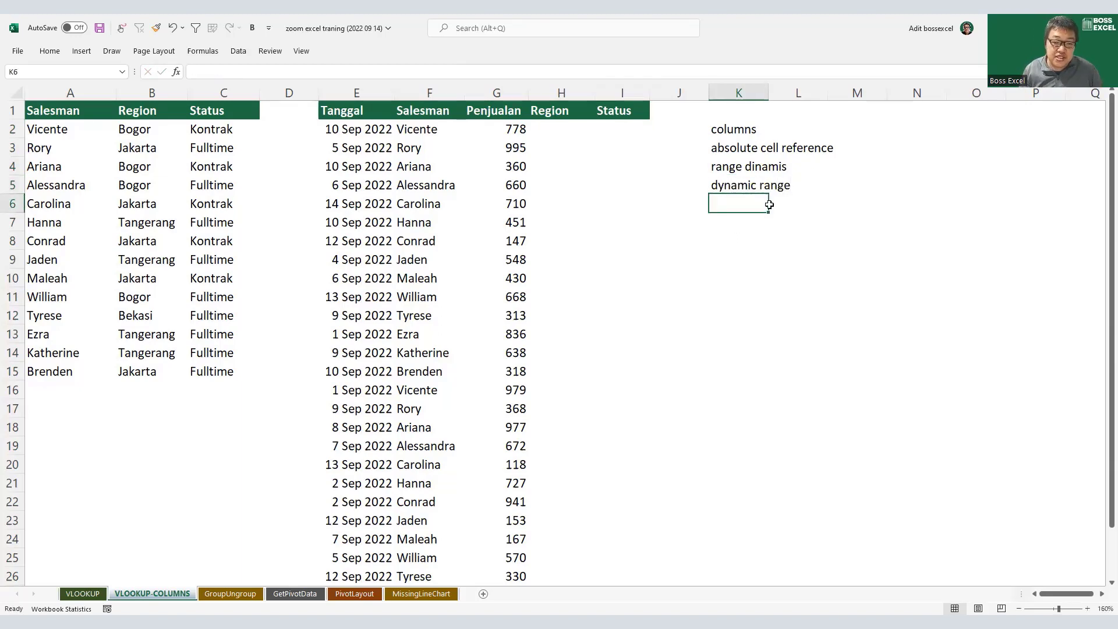
Step: Write =COLUMNS(A1:B1) in K7, preview its evaluated result in place, and restore the formula text
click(732, 220)
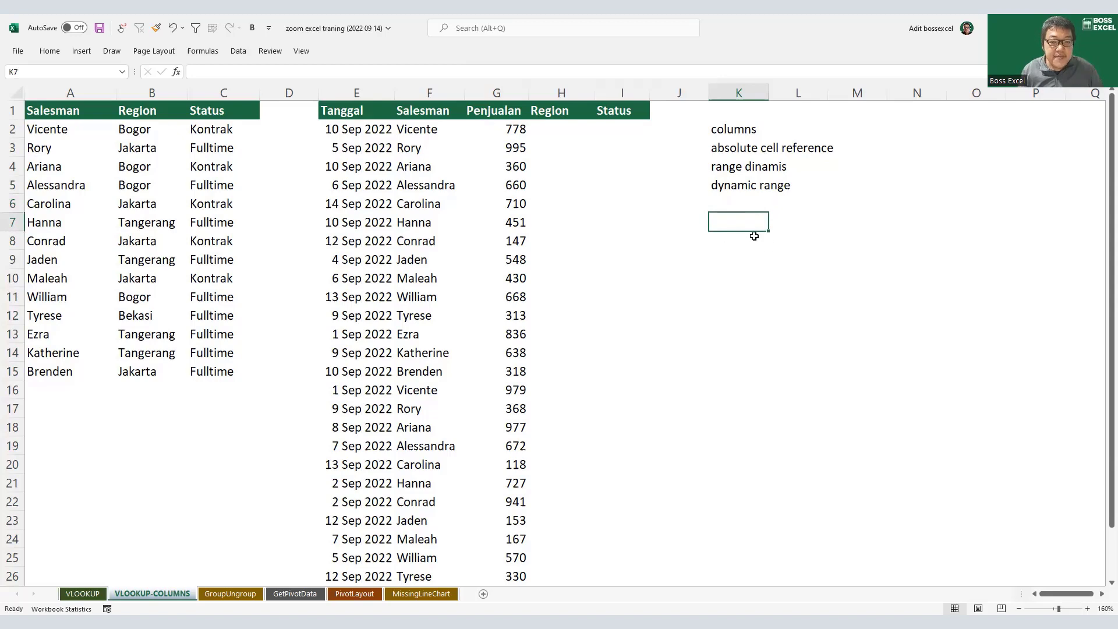
text(=)
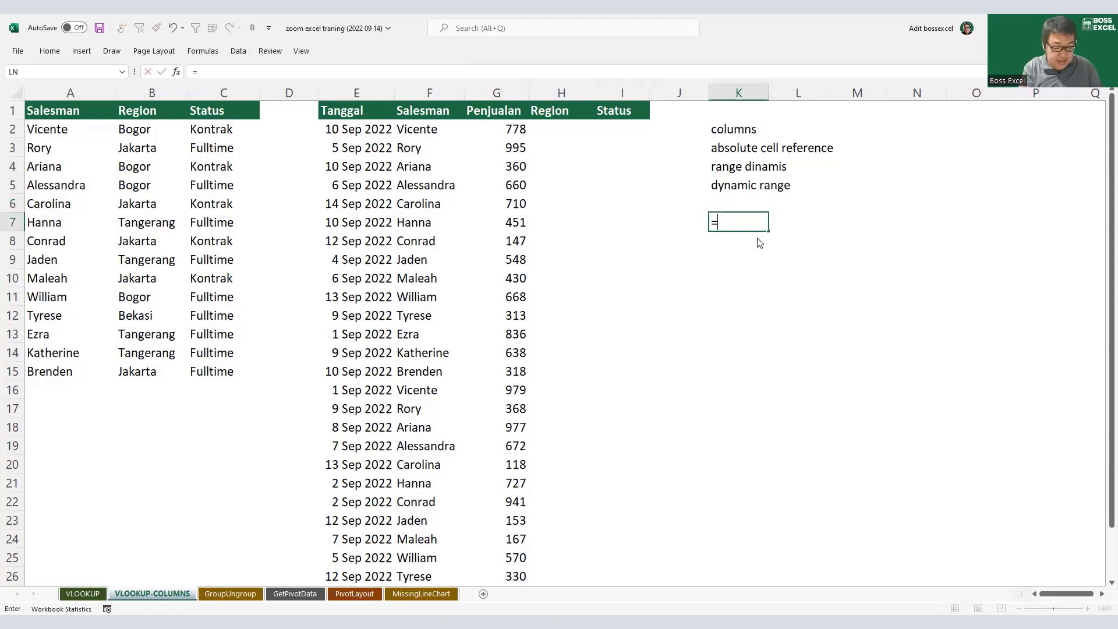
text(COLUMNS()
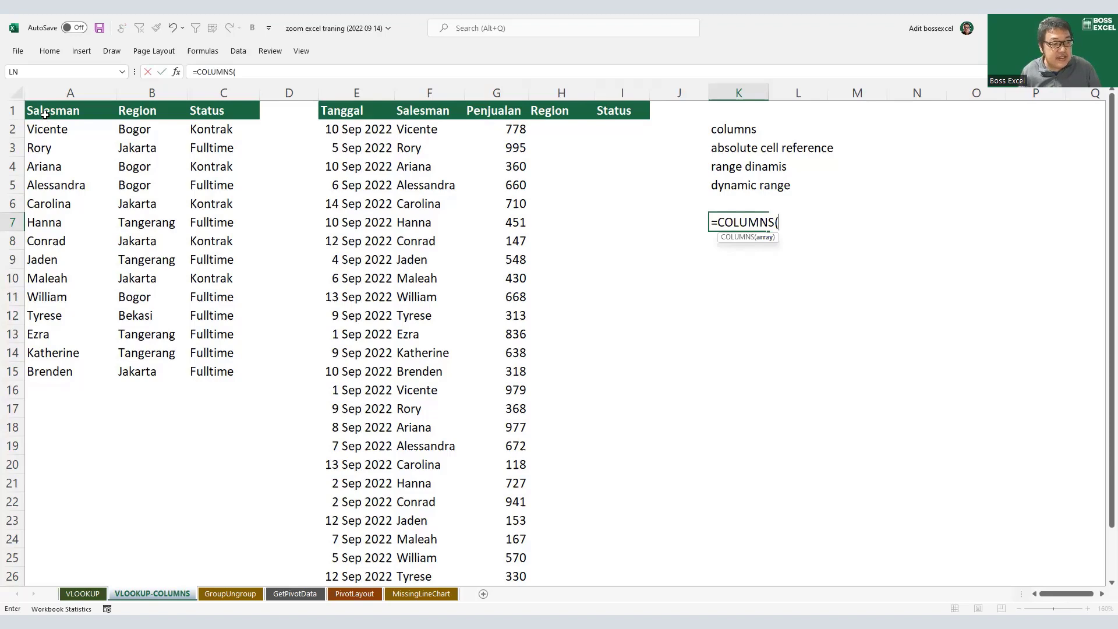
drag(45, 114, 135, 114)
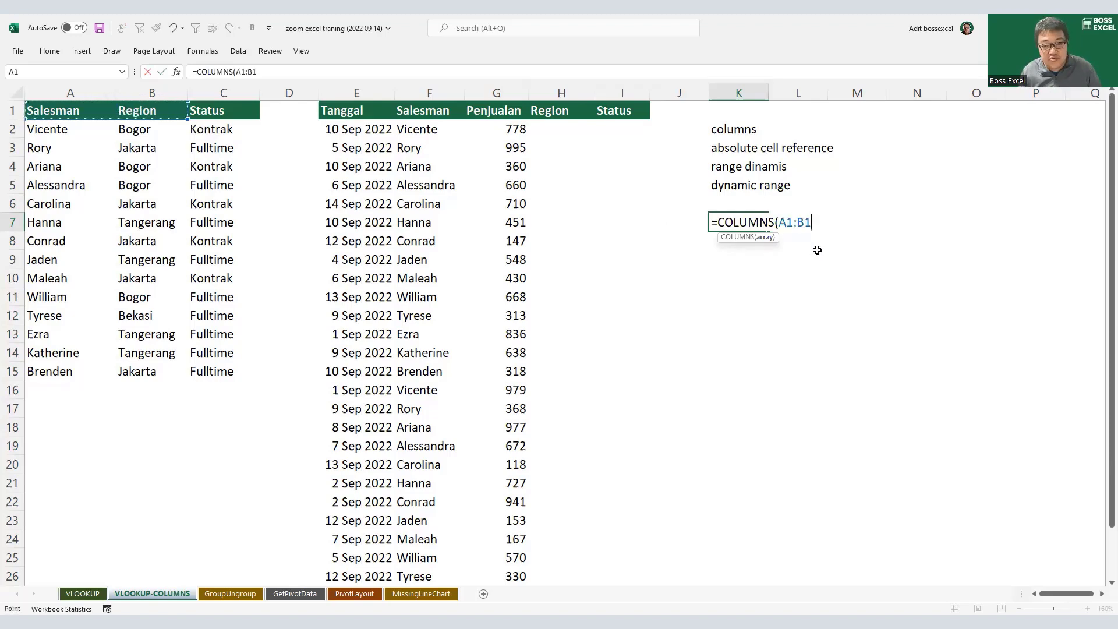
text())
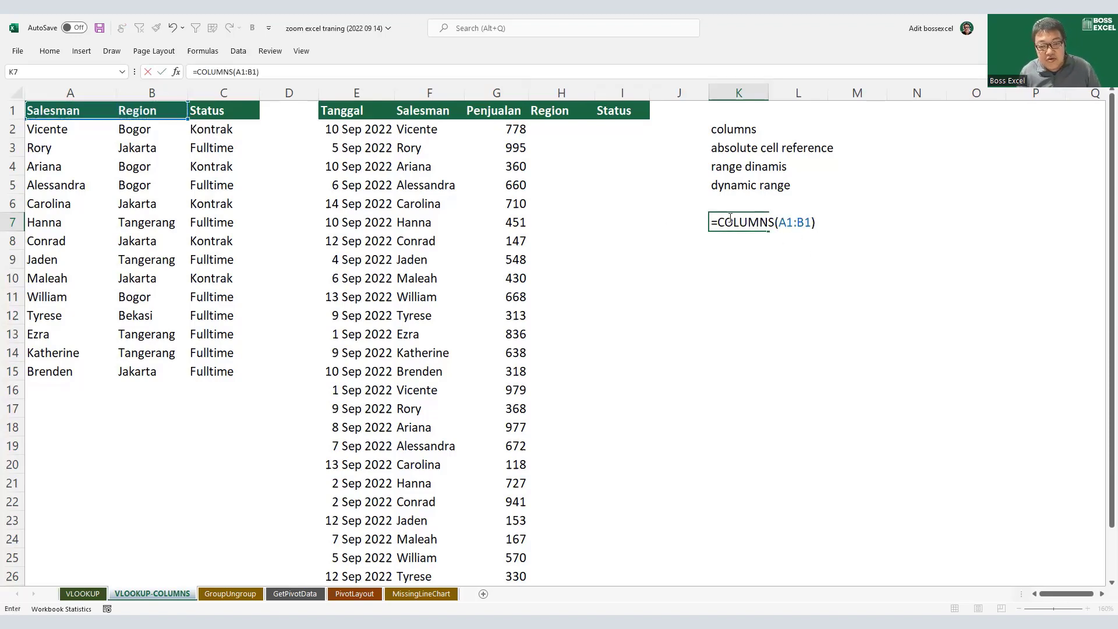
shift+click(717, 219)
key(F9)
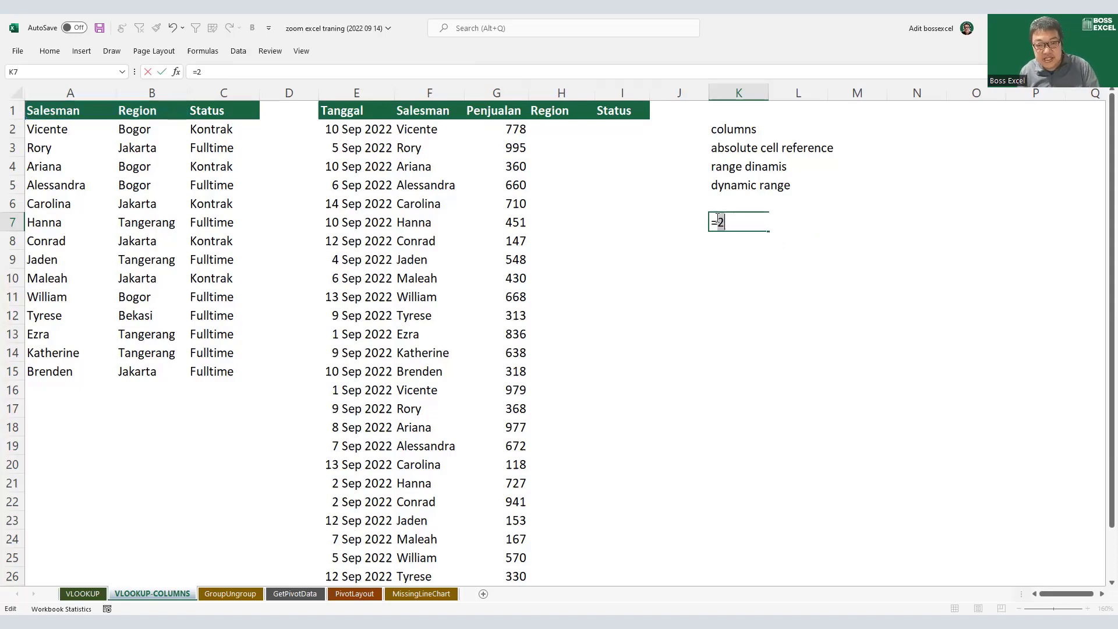
key(ctrl+z)
Step: Extend the COLUMNS range in K7 to A1:C1, preview its evaluated result, and restore the formula text
click(803, 225)
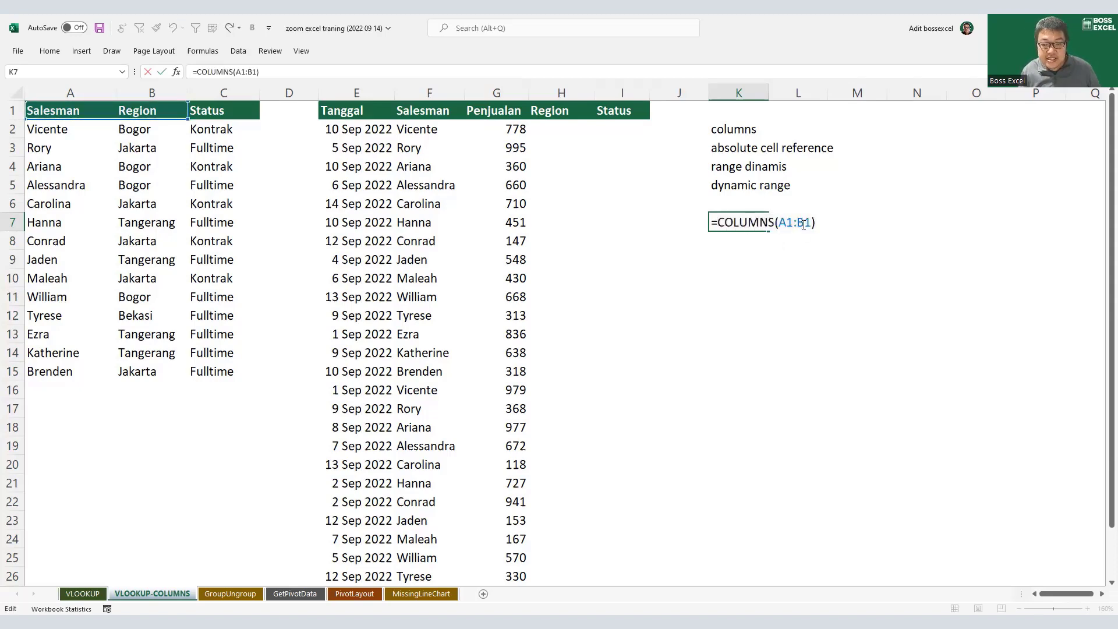
key(BackSpace)
text(c)
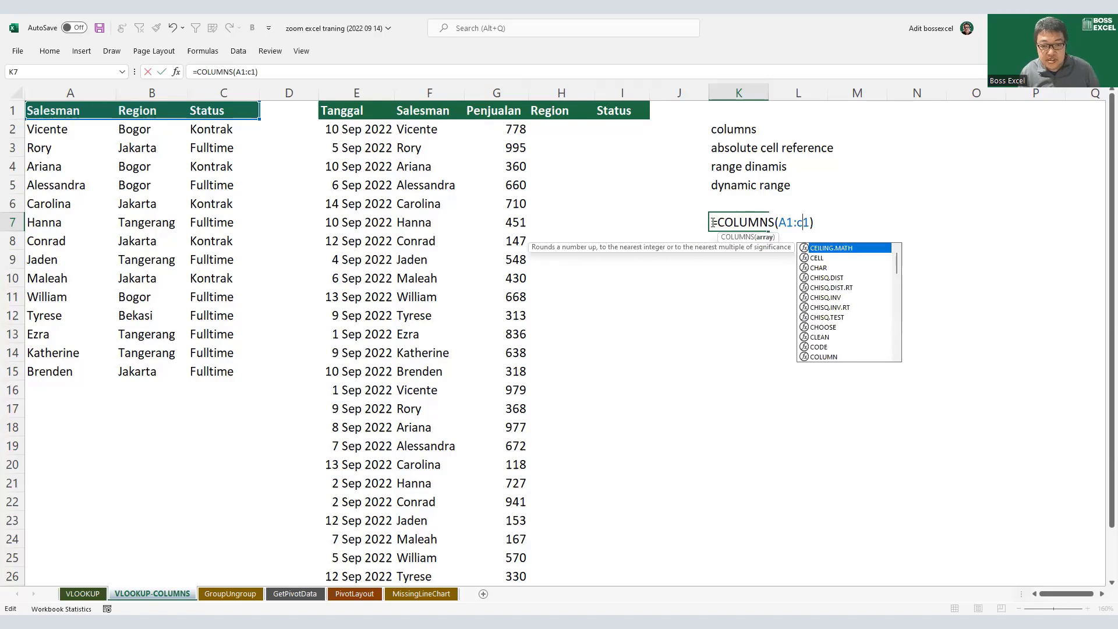
drag(720, 222, 821, 223)
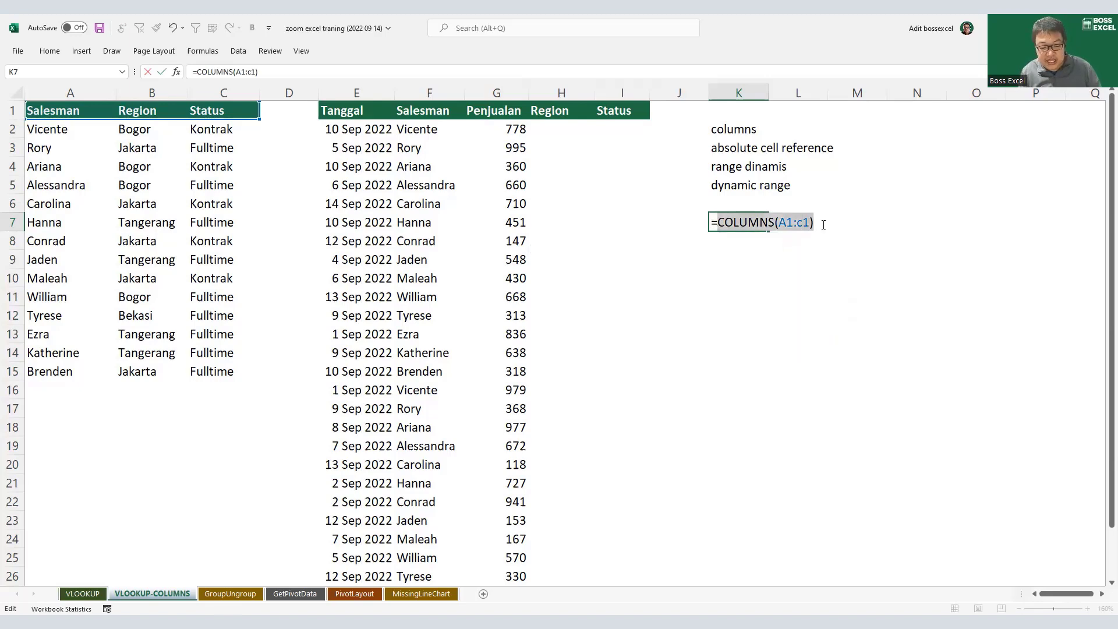
key(F9)
key(ctrl+z)
Step: Set the COLUMNS range in K7 to $A$1:B1, making only the starting cell absolute, and commit the formula
click(806, 222)
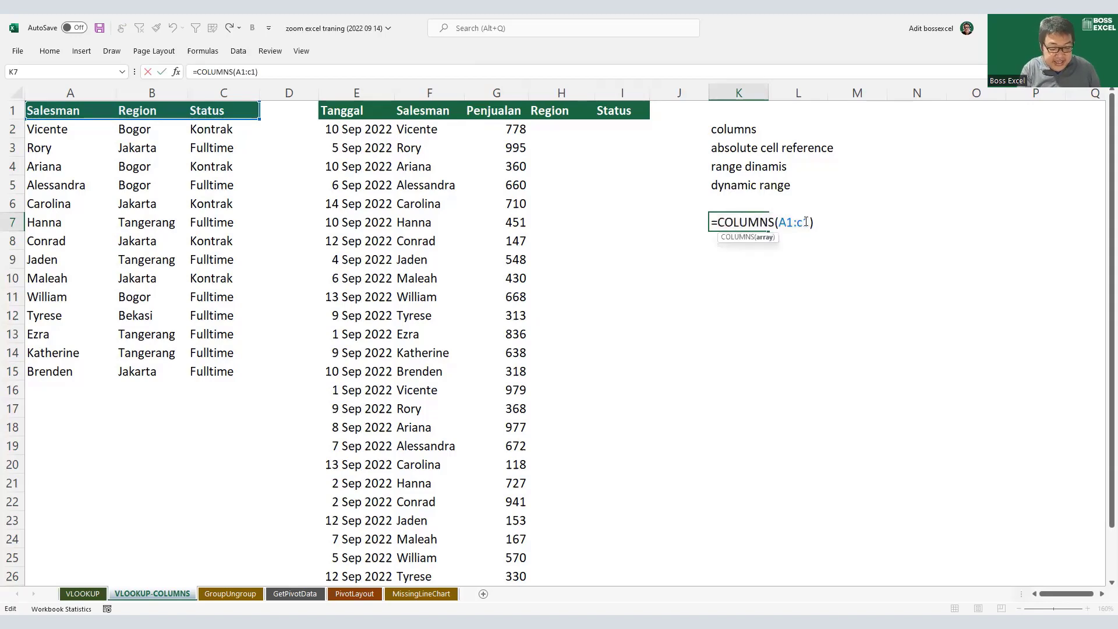
key(BackSpace)
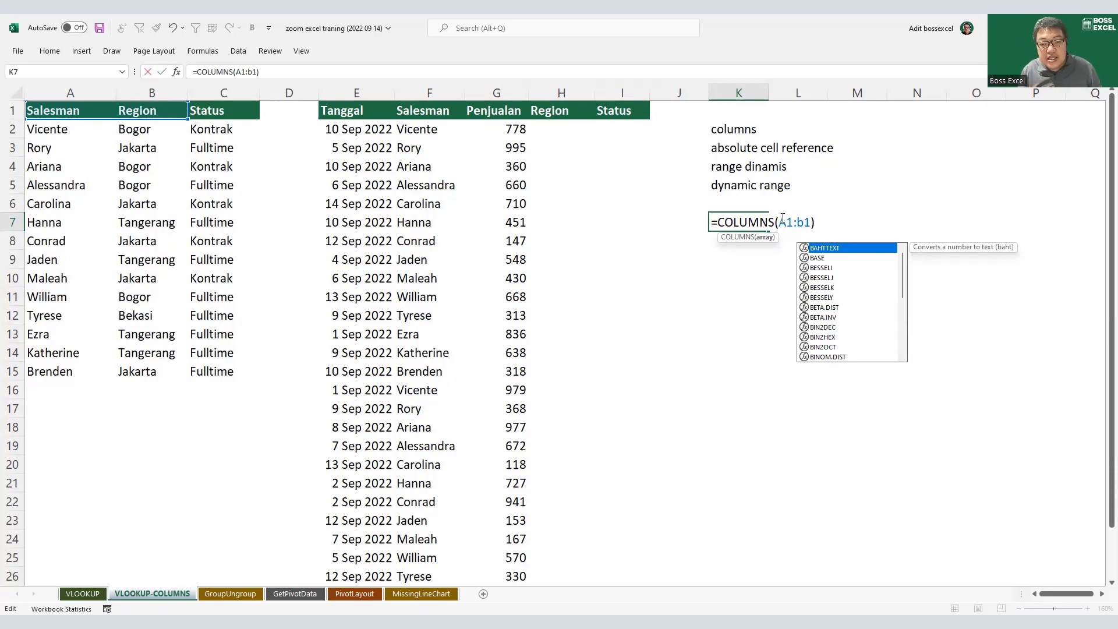
click(782, 222)
key(F4)
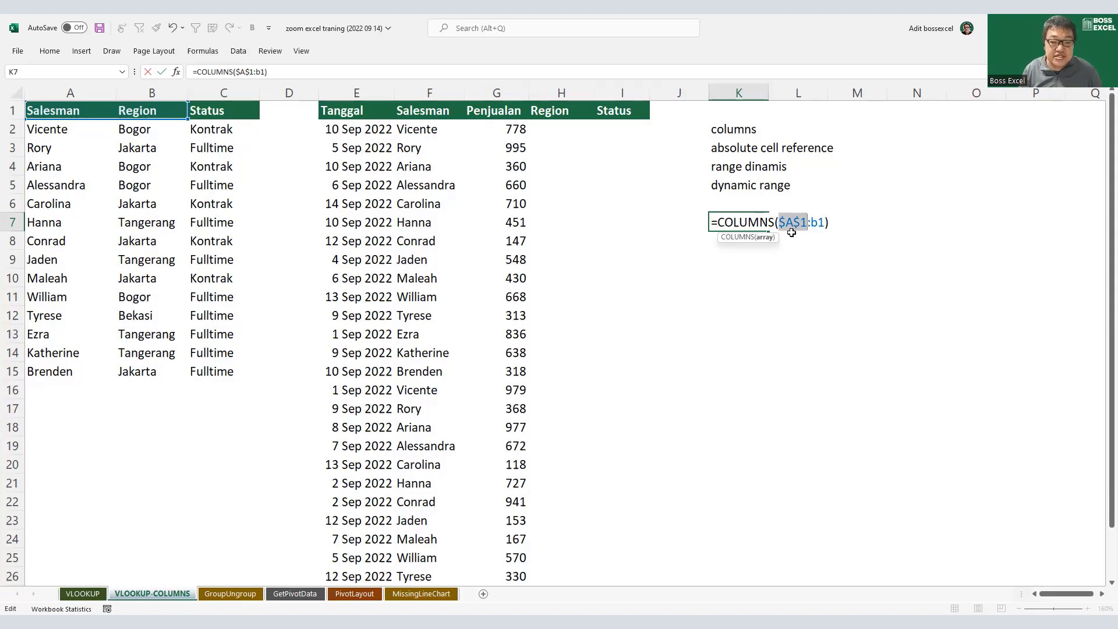
key(Return)
Step: Fill the K7 COLUMNS formula across to L7 and M7, examining how the range expands in each copy
click(763, 227)
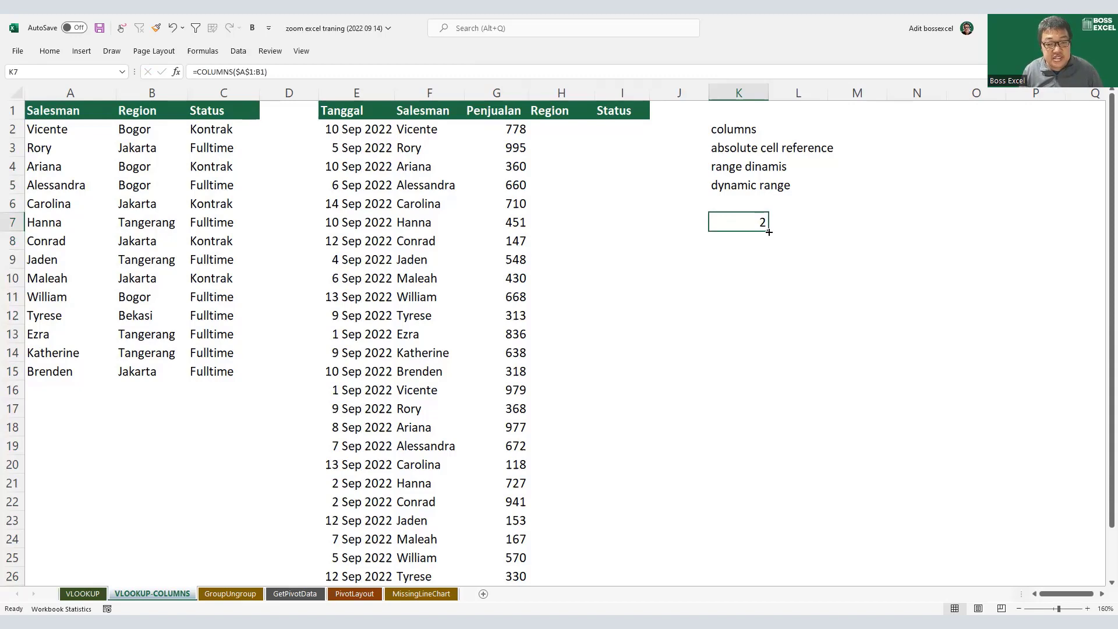
drag(769, 232, 820, 228)
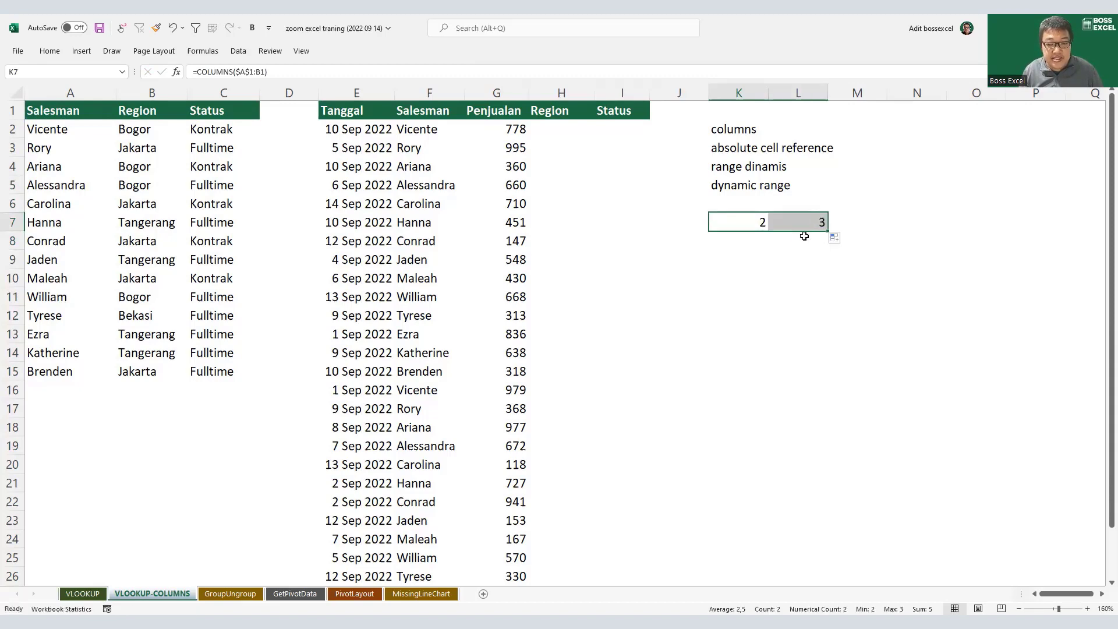
double_click(820, 223)
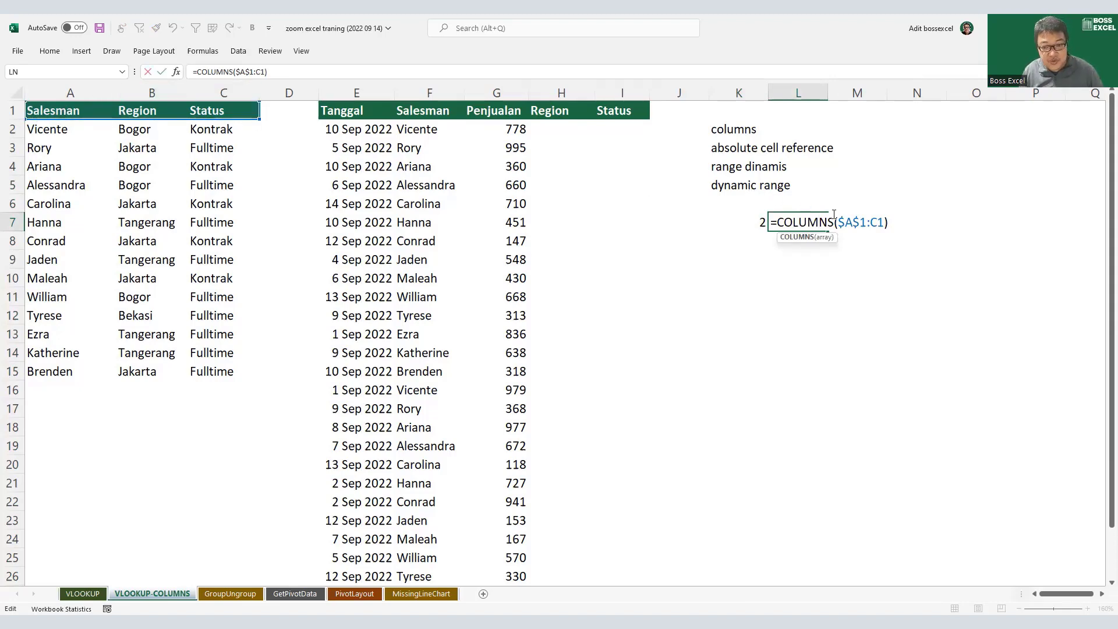
key(ctrl+Return)
drag(828, 232, 866, 230)
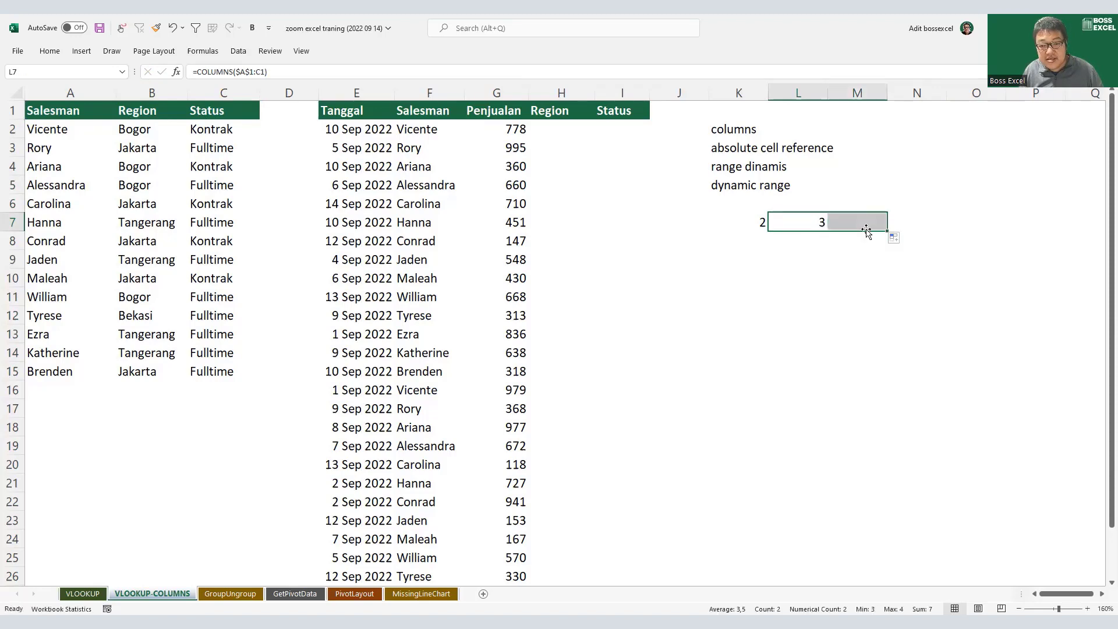
double_click(875, 222)
click(876, 222)
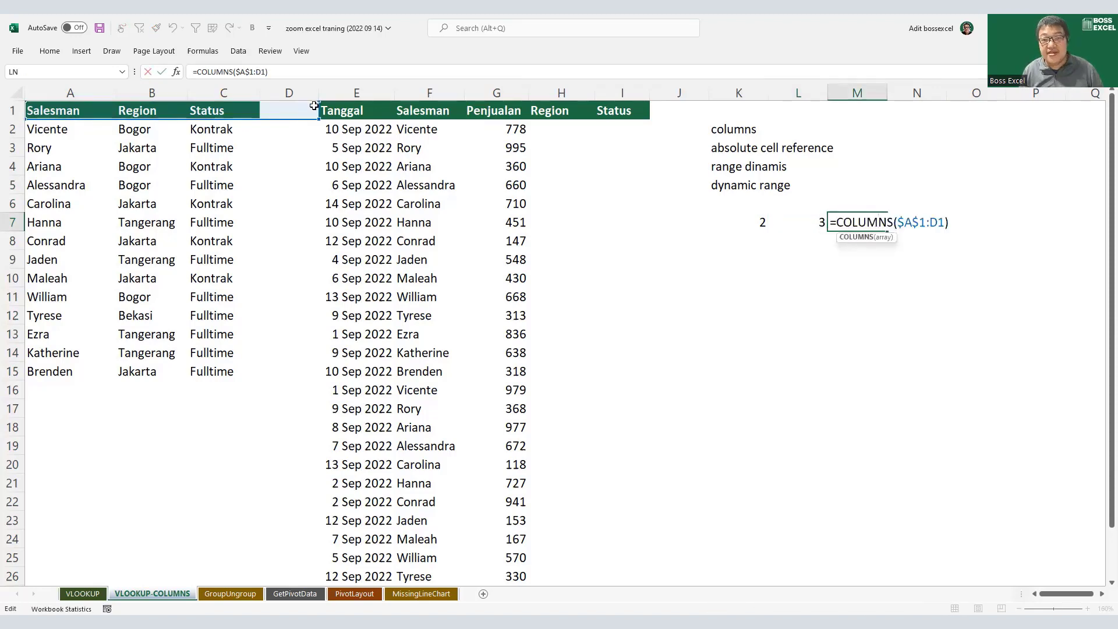
Step: Review the dynamic range and absolute cell reference notes against the COLUMNS formula in K7
drag(735, 167, 793, 190)
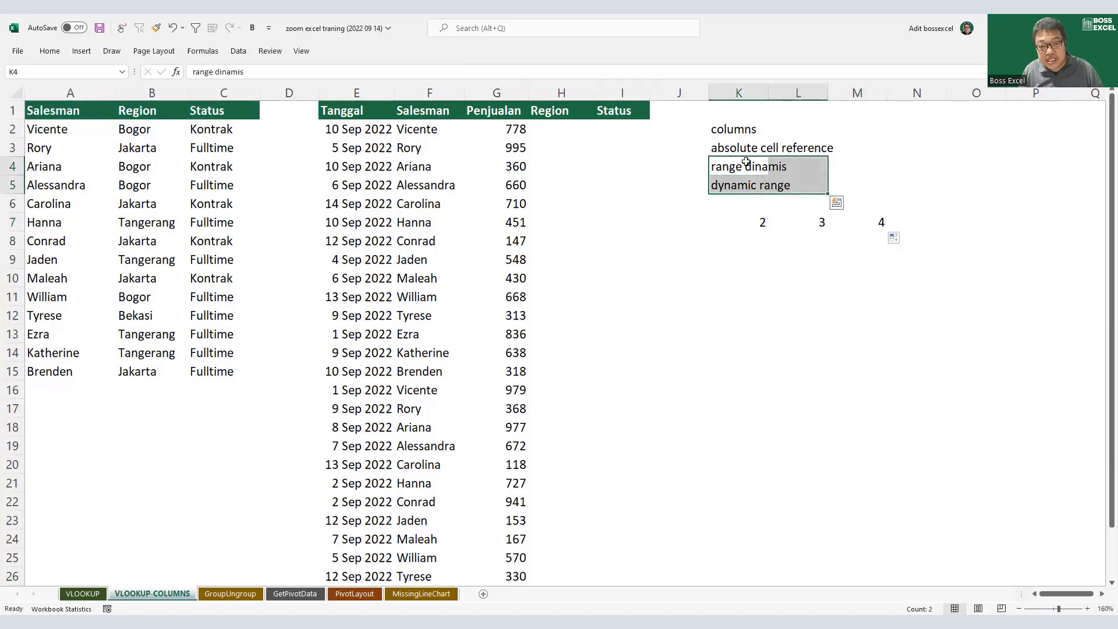
drag(769, 149, 877, 149)
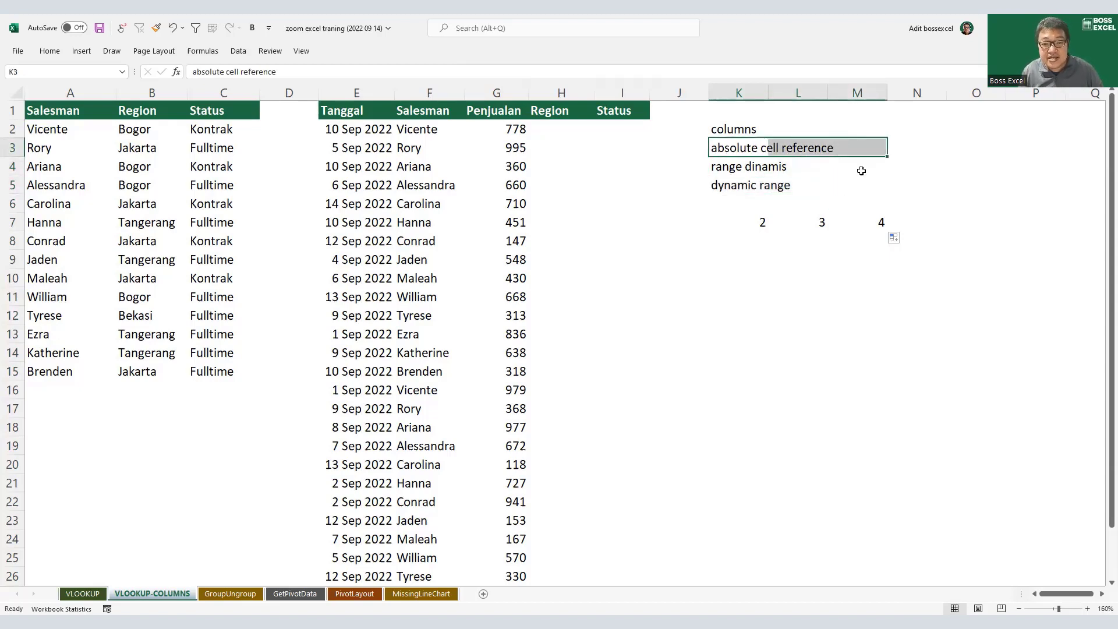
double_click(762, 222)
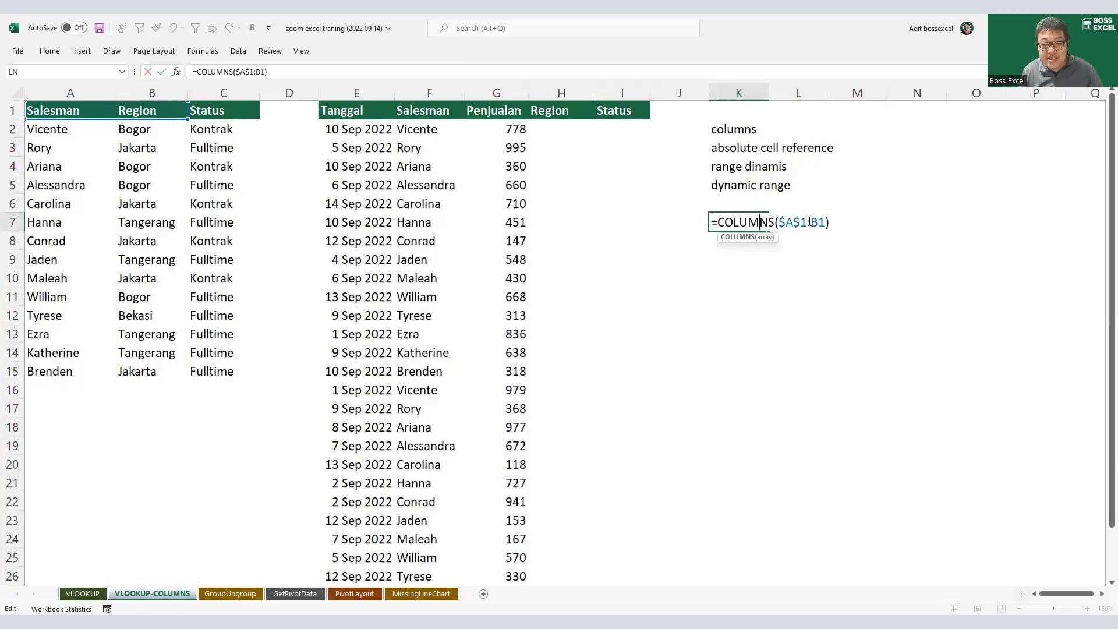
drag(805, 219, 828, 222)
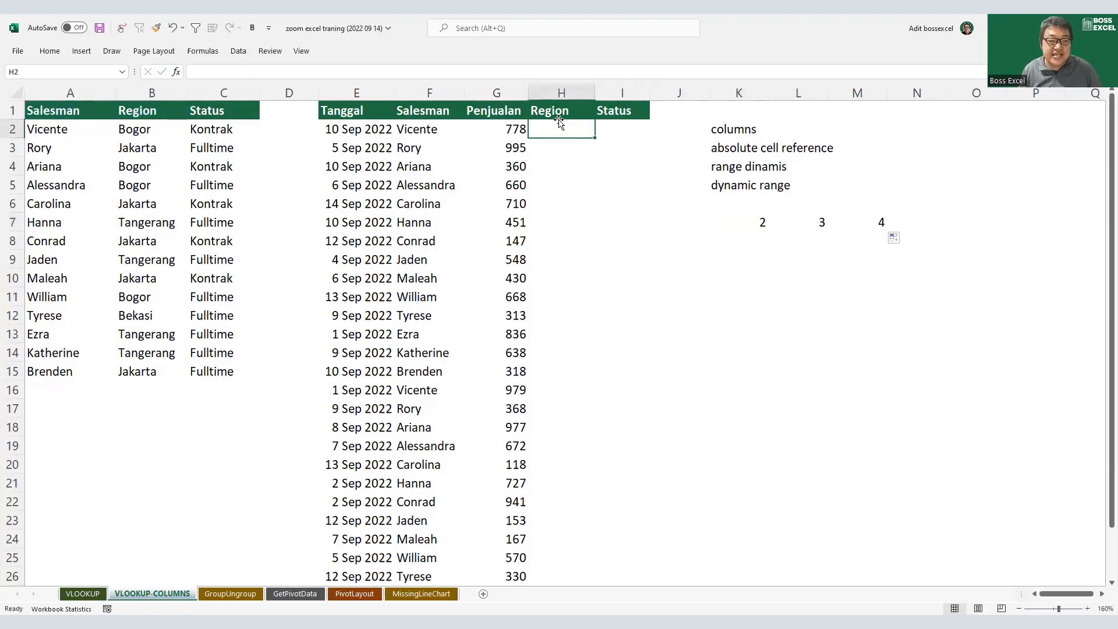
Step: Start a VLOOKUP in H2 with $F2 as the lookup value and $A$2:$C$15 as the table array
text(=)
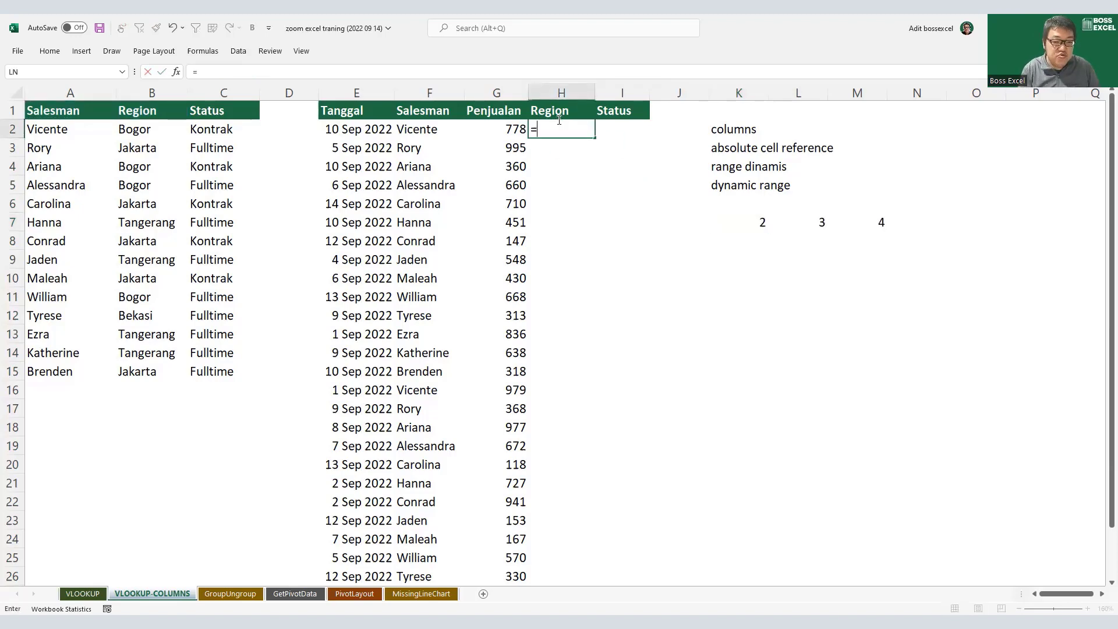
text(VLOOKUP()
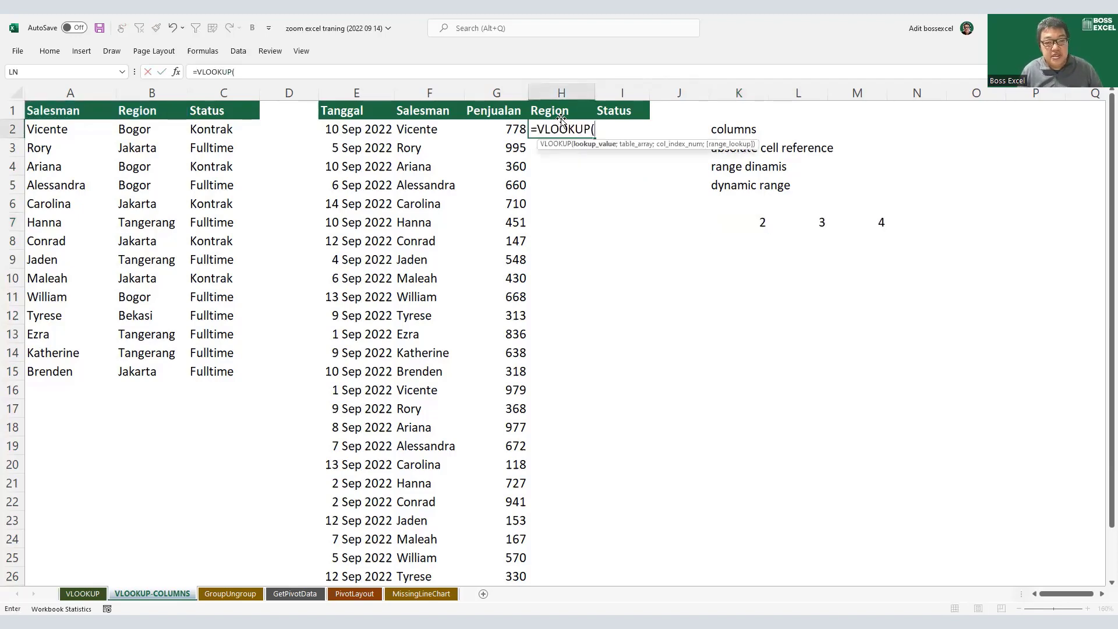
click(427, 128)
text(;)
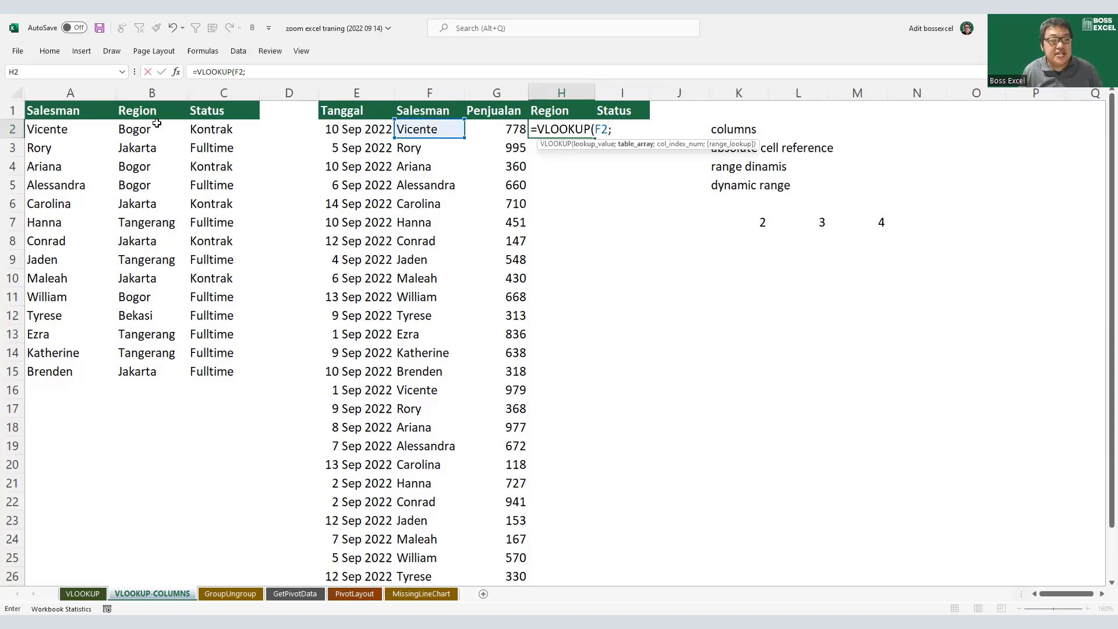
drag(90, 131, 148, 150)
drag(216, 346, 220, 367)
key(F4)
click(597, 128)
key(F4)
key(F4)
key(F4)
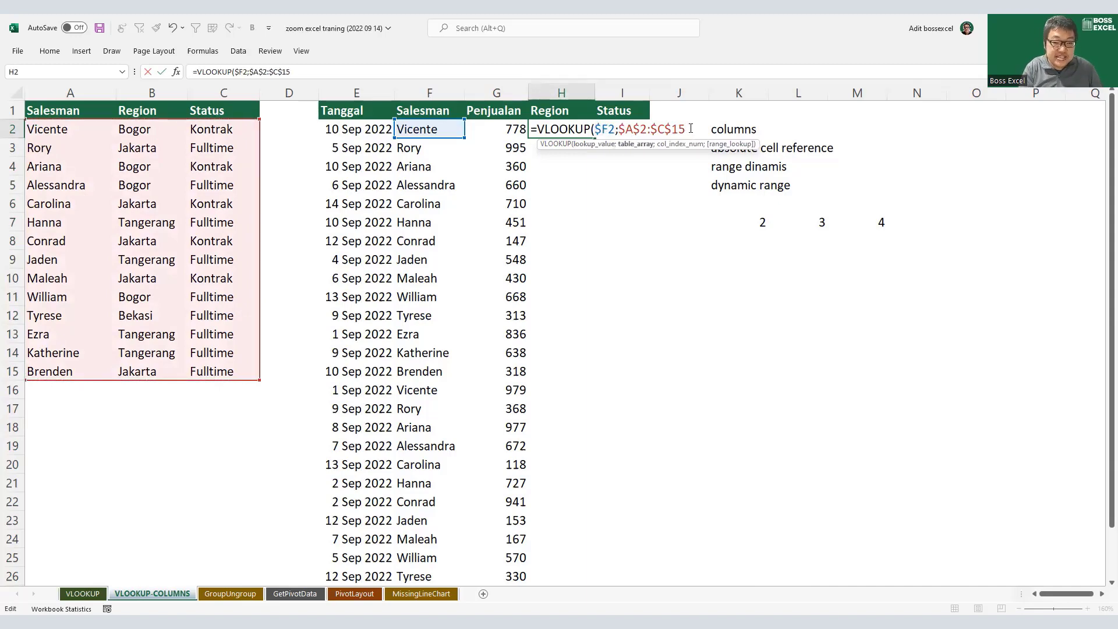
Step: Add COLUMNS($A$1:B1) as the column index of the H2 VLOOKUP, with only the starting cell absolute
text(;)
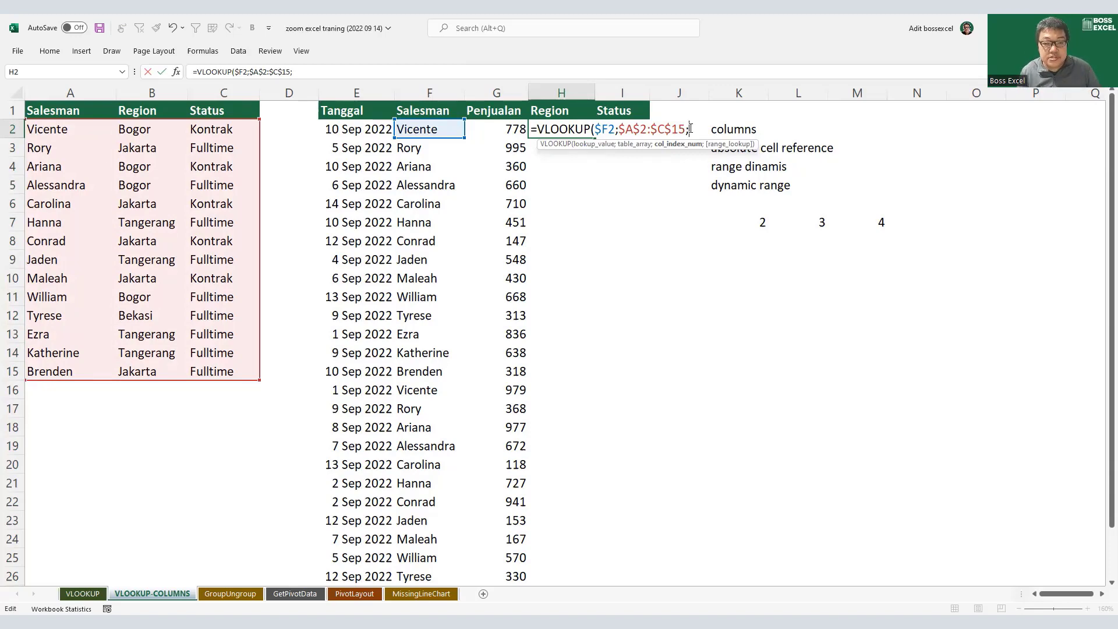
text(COLUMNS()
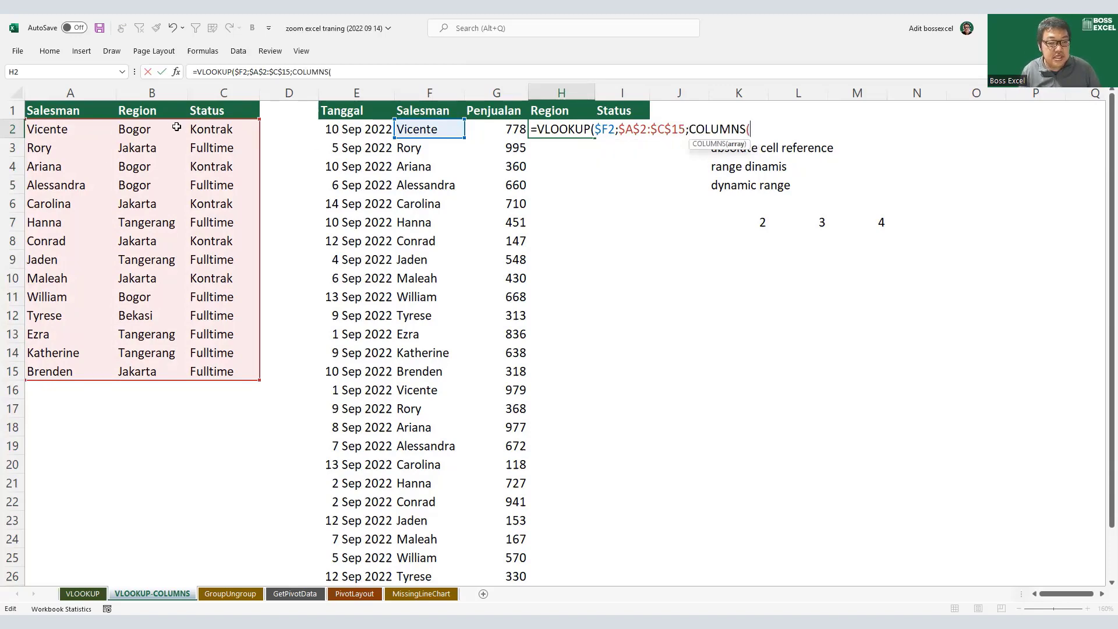
drag(70, 110, 152, 111)
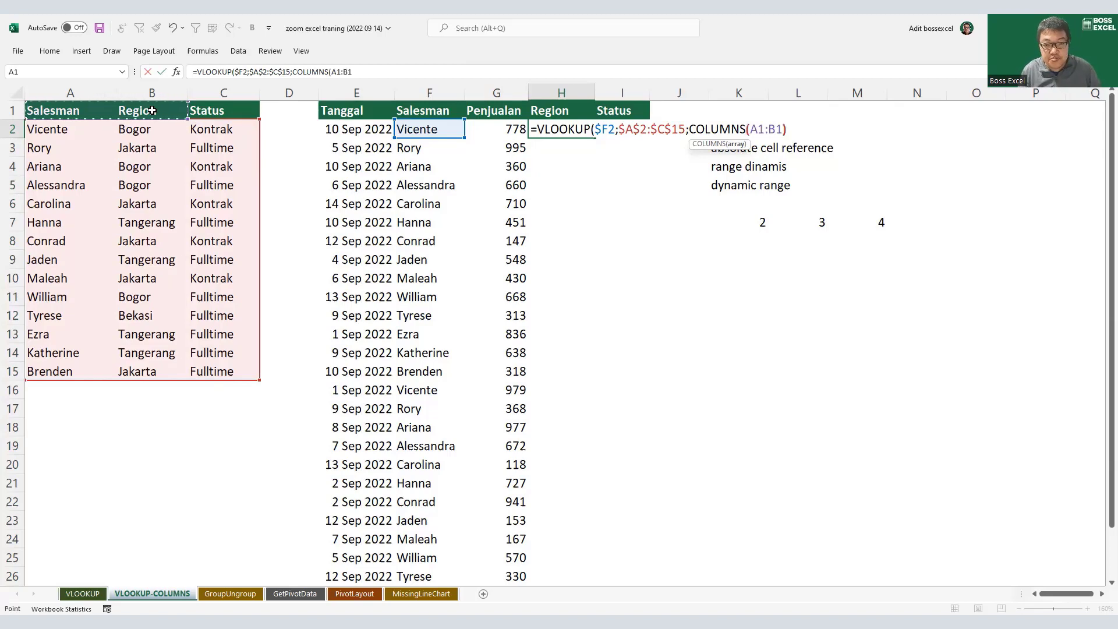
text())
click(752, 125)
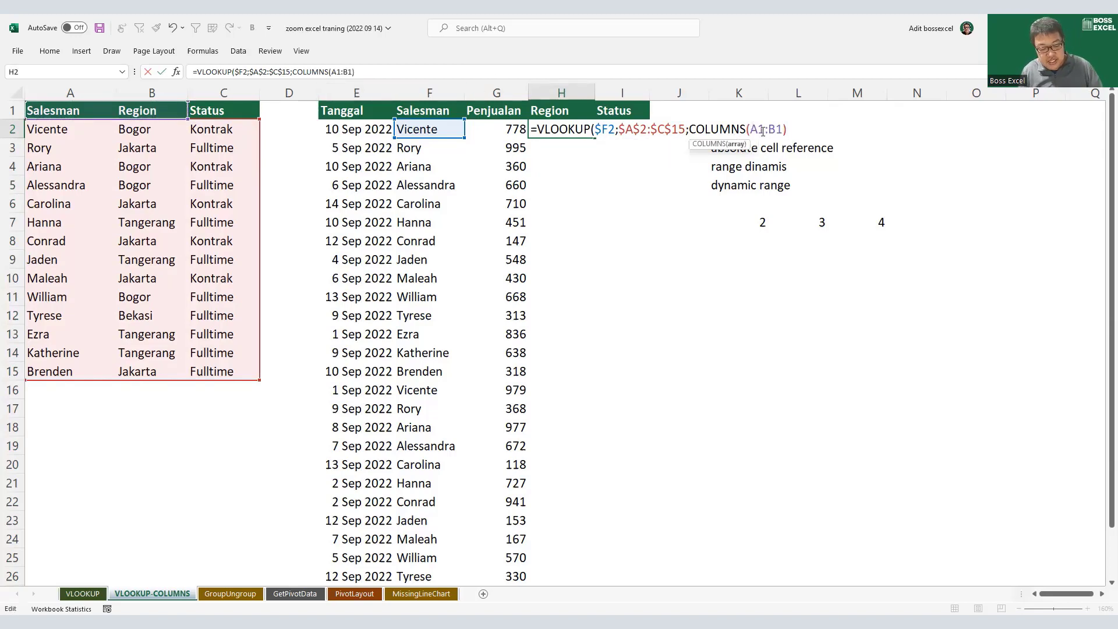
key(F4)
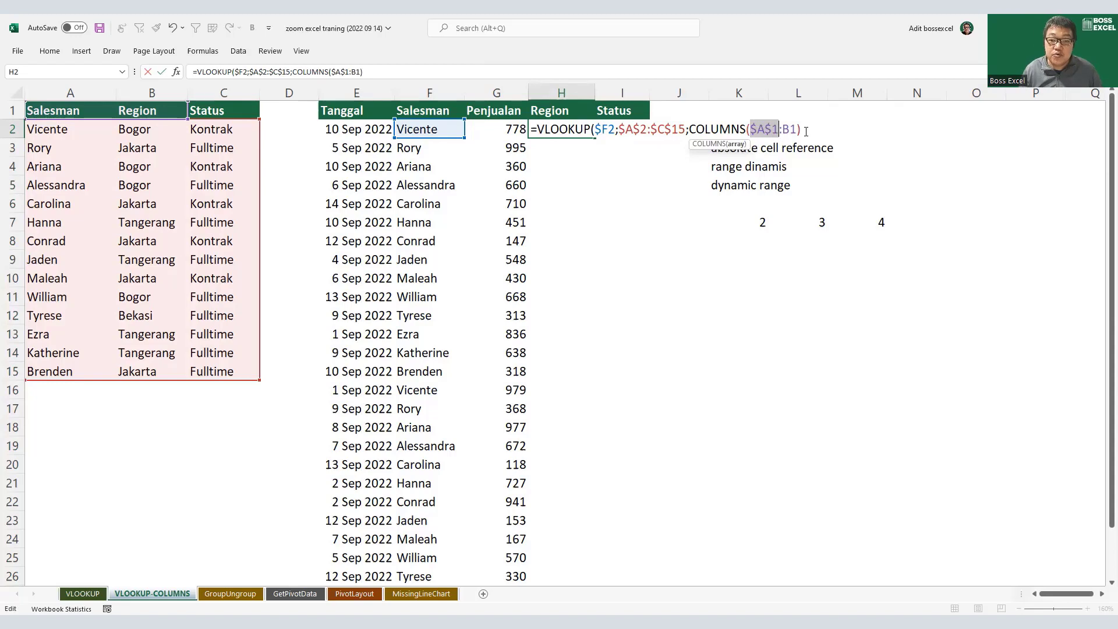
click(806, 131)
click(806, 131)
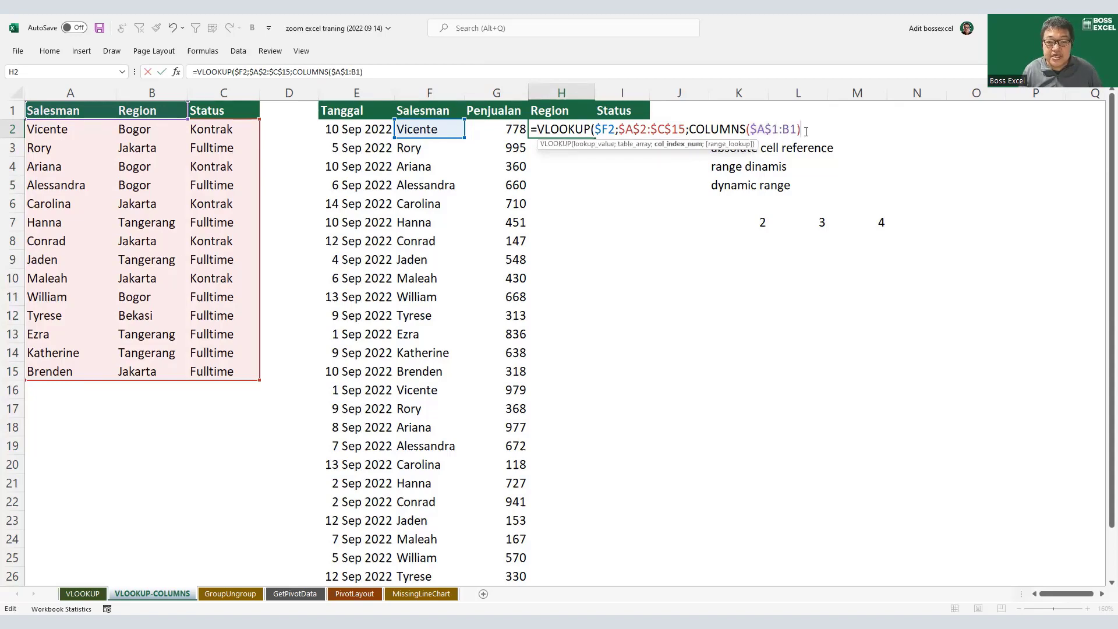
Step: Finish the H2 VLOOKUP with FALSE for an exact match and fill it across to Status and down both columns
text(;)
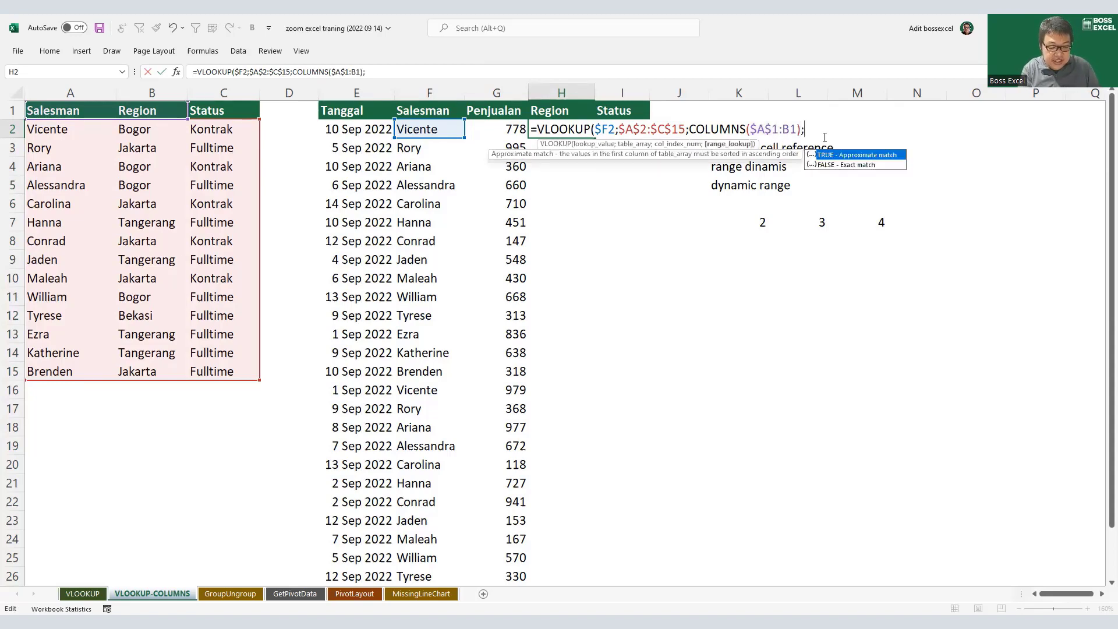
text(false)
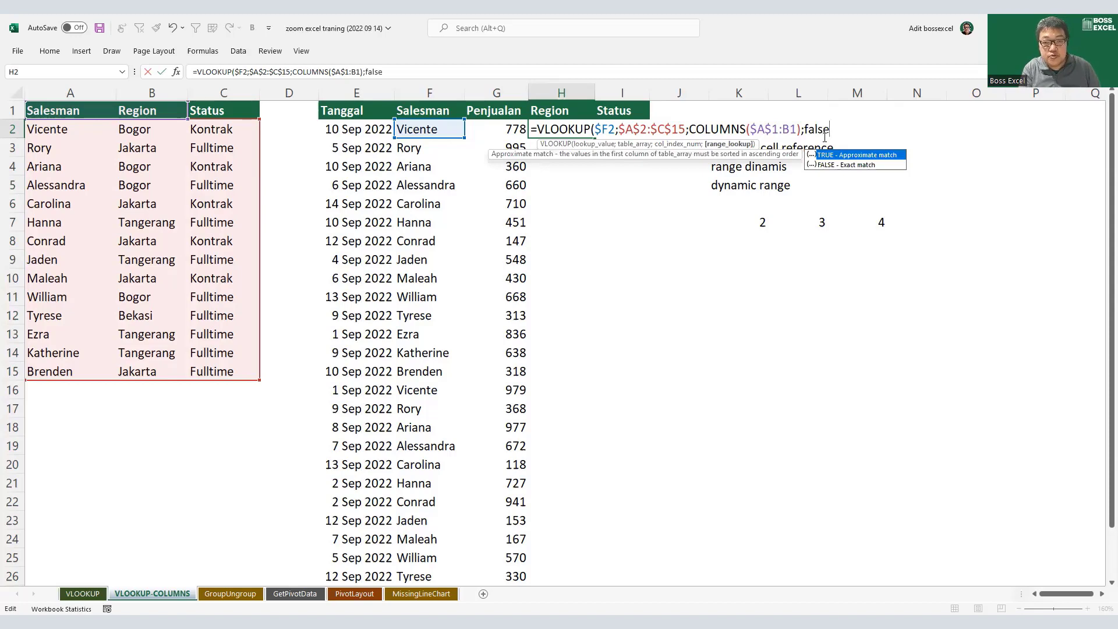
text())
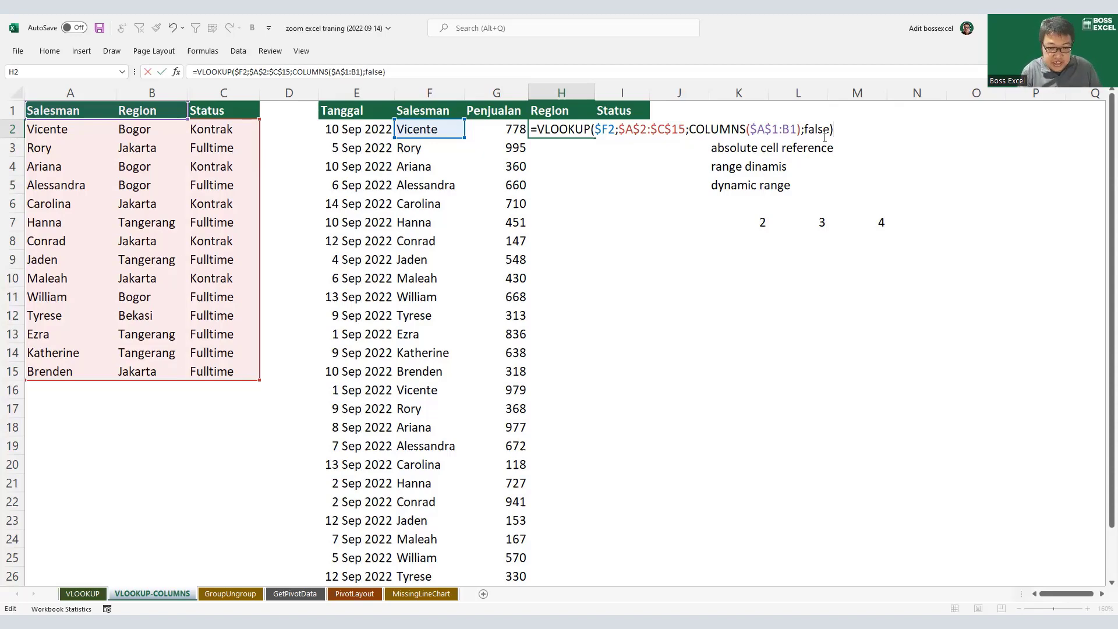
key(ctrl+Return)
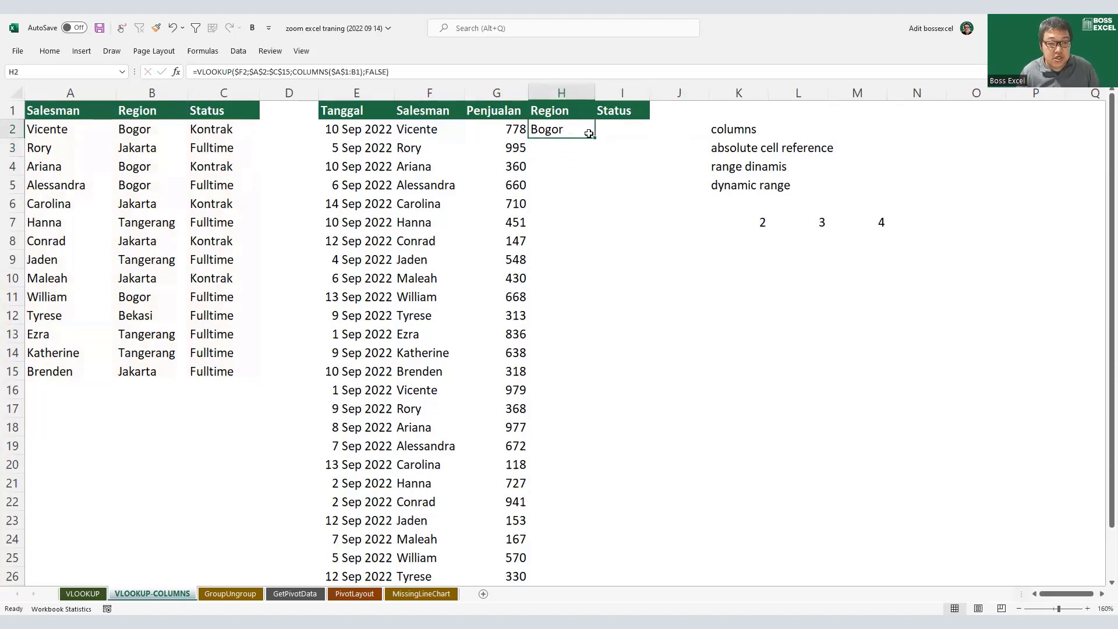
drag(594, 138, 655, 144)
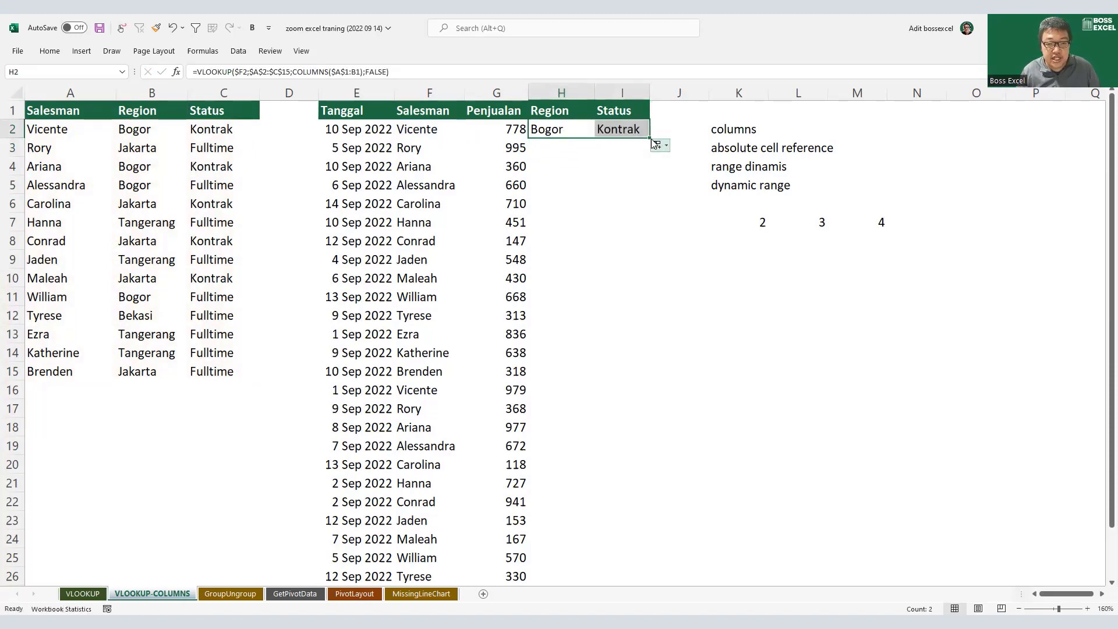
double_click(650, 139)
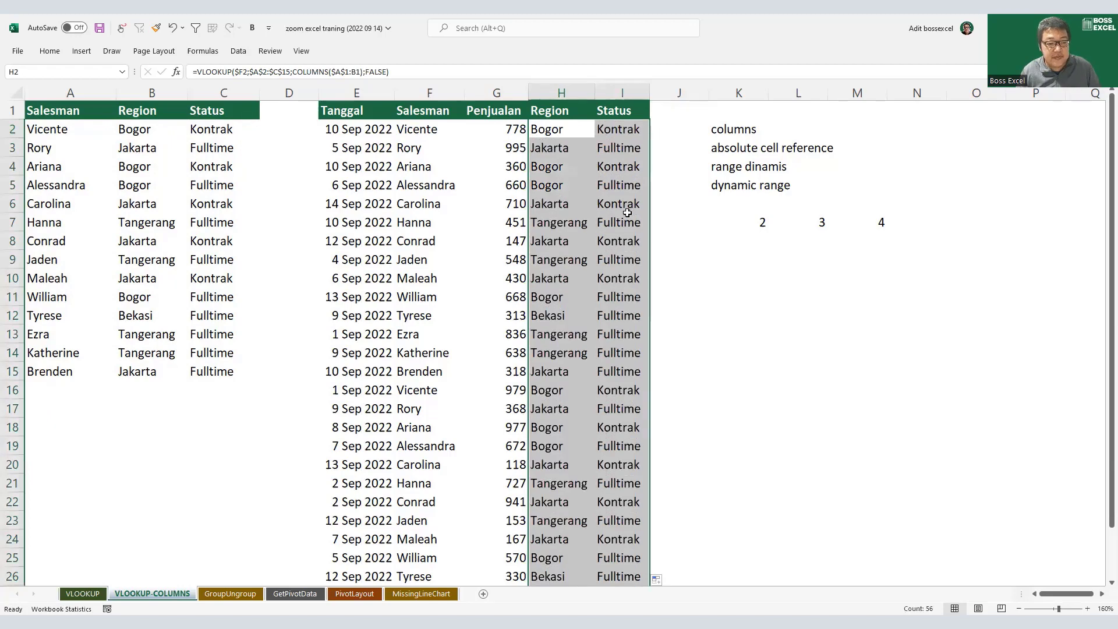
Step: Insert a blank column before the lookup table's Status column
click(215, 90)
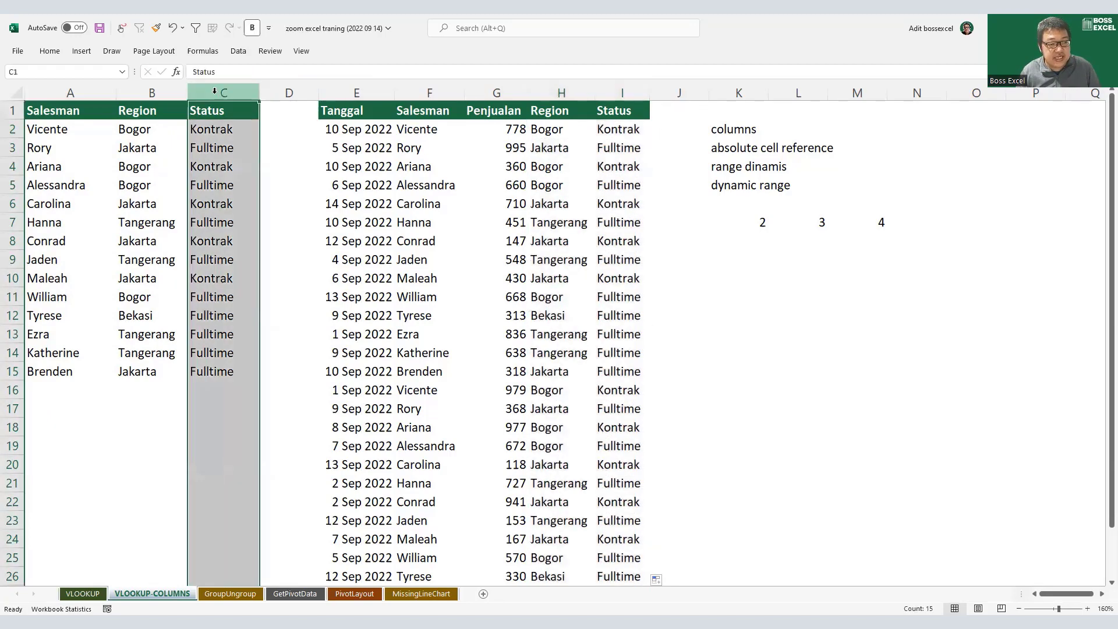
key(shift+F10)
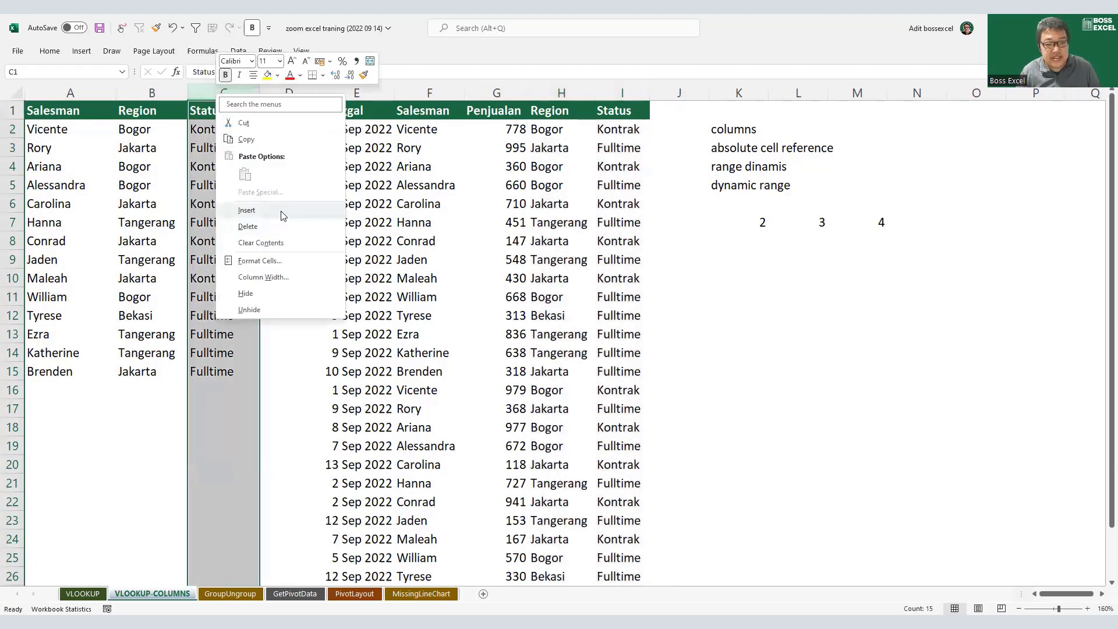
click(281, 216)
Step: Examine the Region and Status formulas in I2 and J2, comparing the COLUMNS range with lookup columns A to D
drag(633, 131, 693, 259)
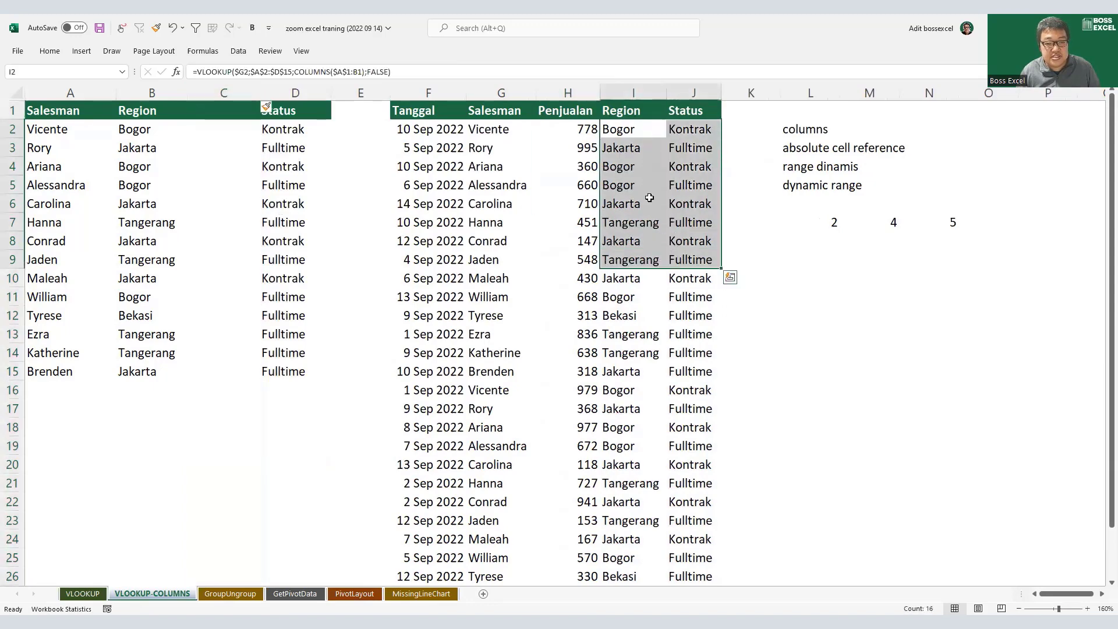
double_click(640, 129)
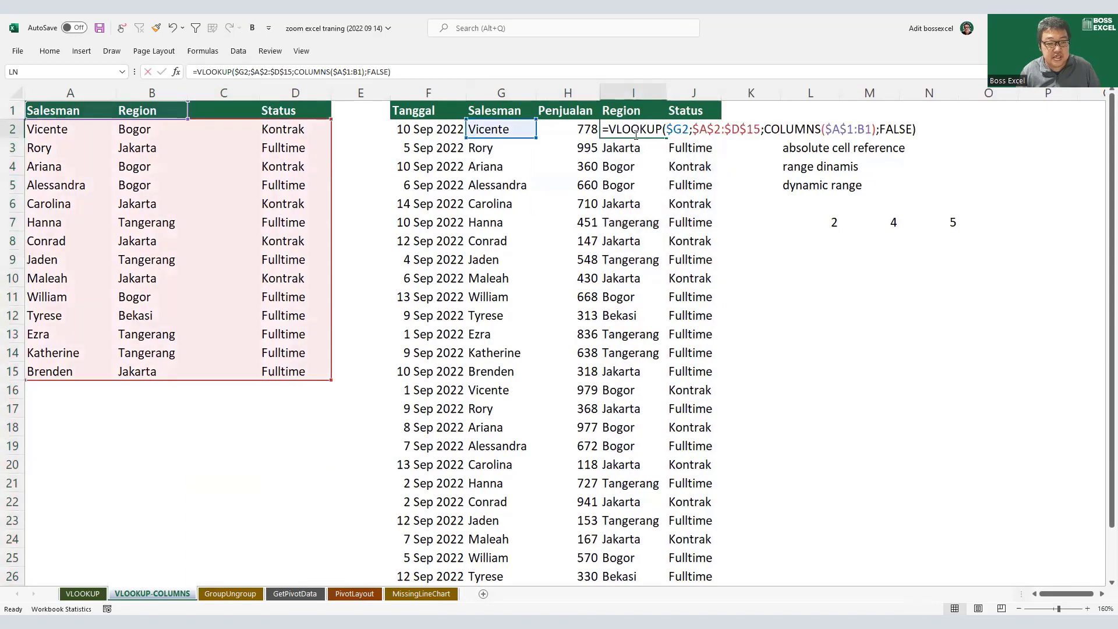
double_click(688, 129)
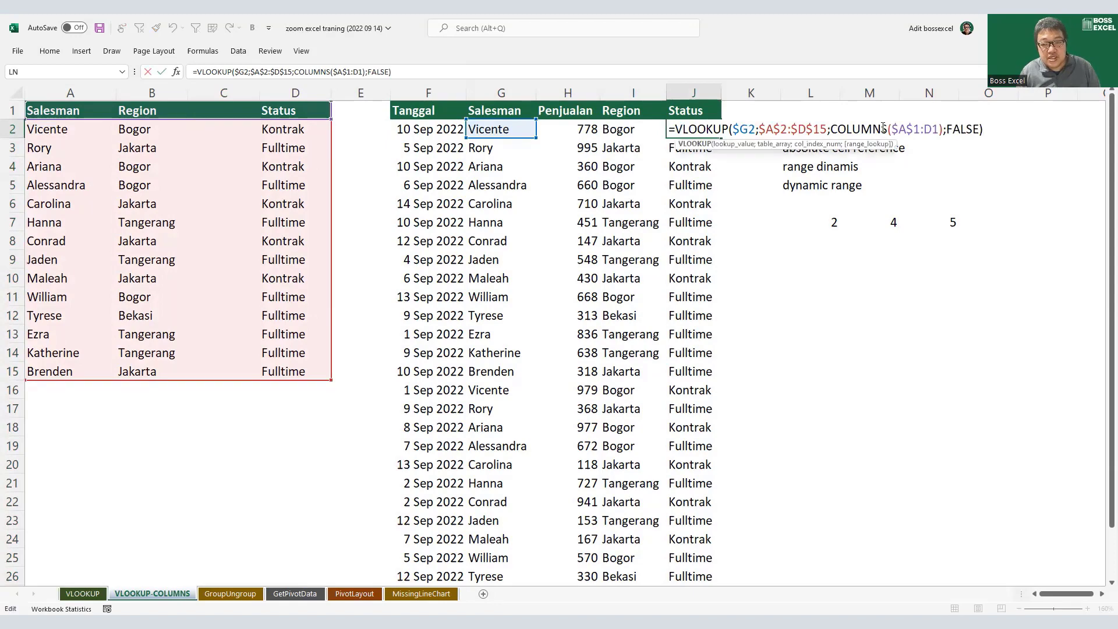
drag(891, 127, 938, 128)
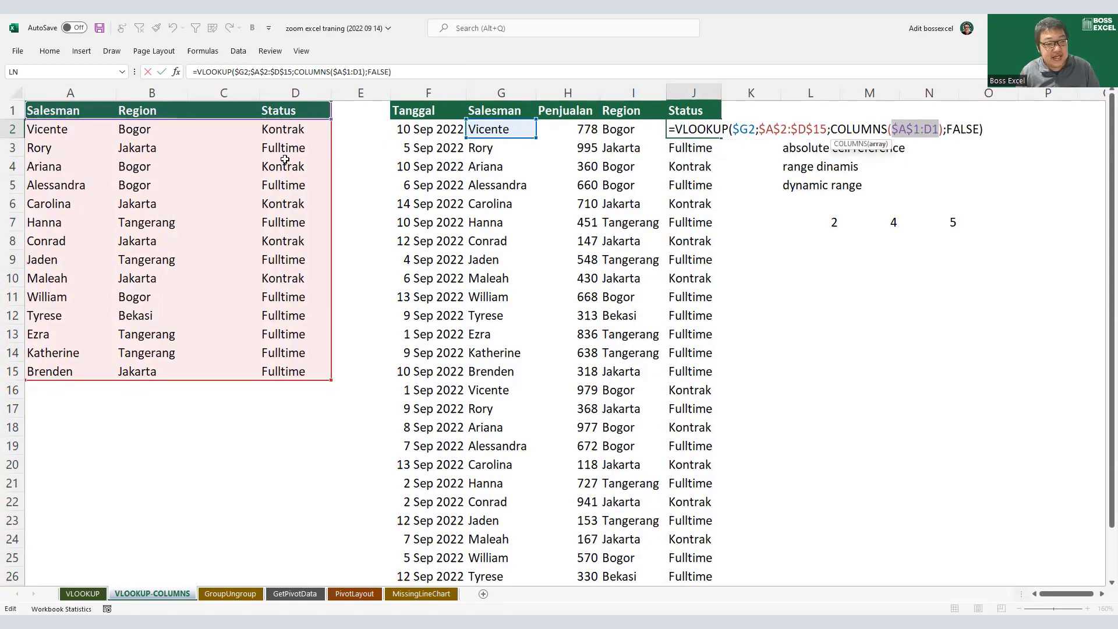
key(Escape)
click(293, 92)
click(70, 93)
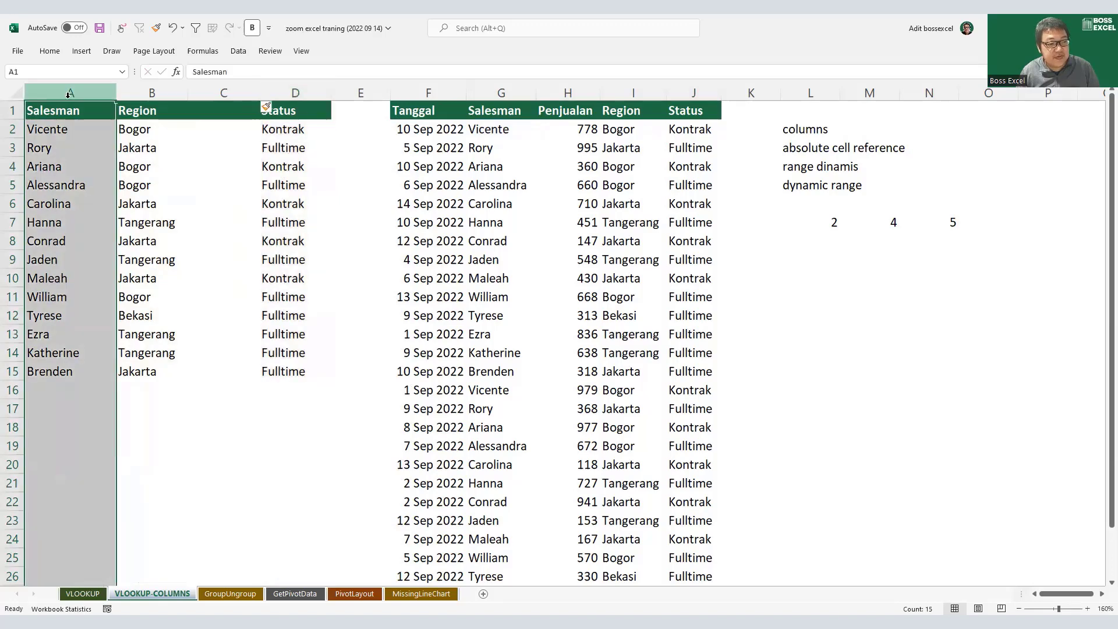
click(152, 93)
click(226, 90)
click(294, 93)
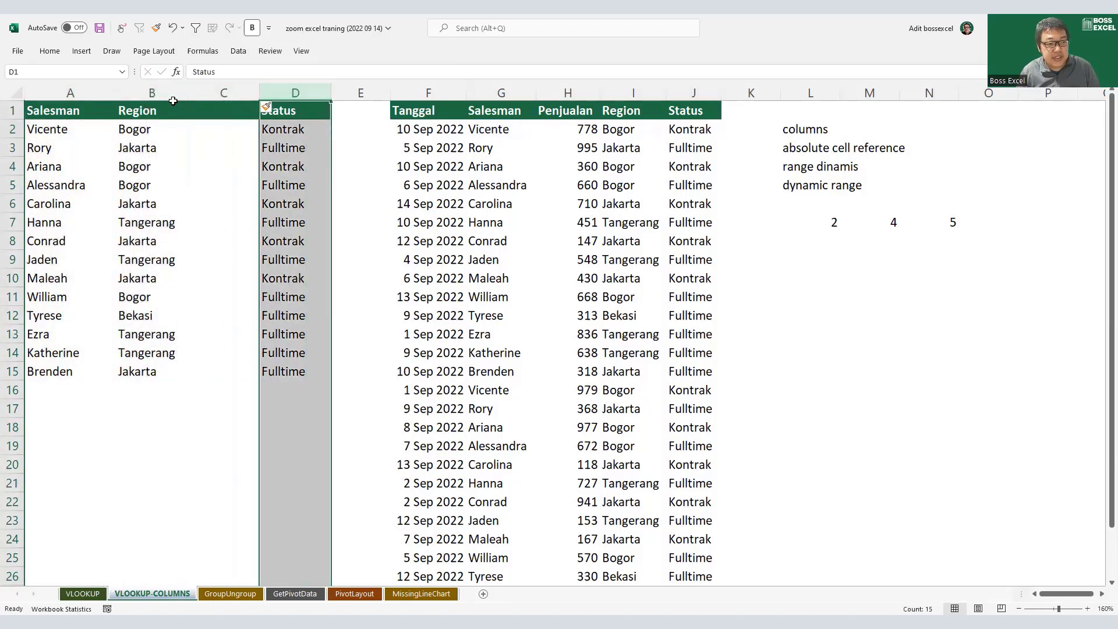
Step: Insert a blank column before the lookup table's Region column and check the COLUMNS range in the J2 formula
right_click(148, 93)
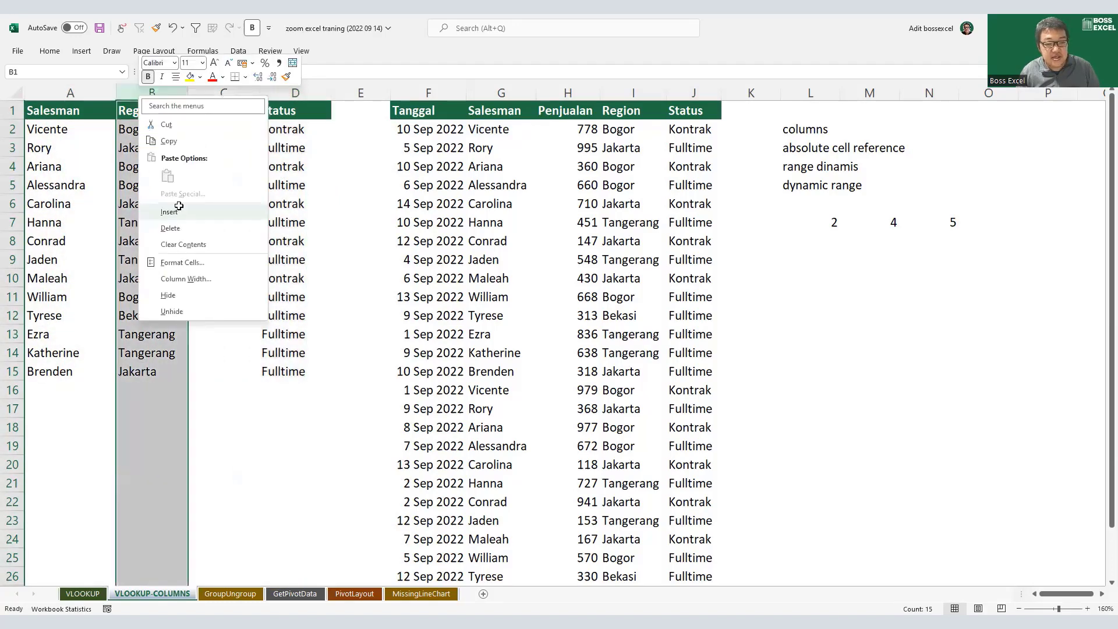
click(180, 209)
click(720, 129)
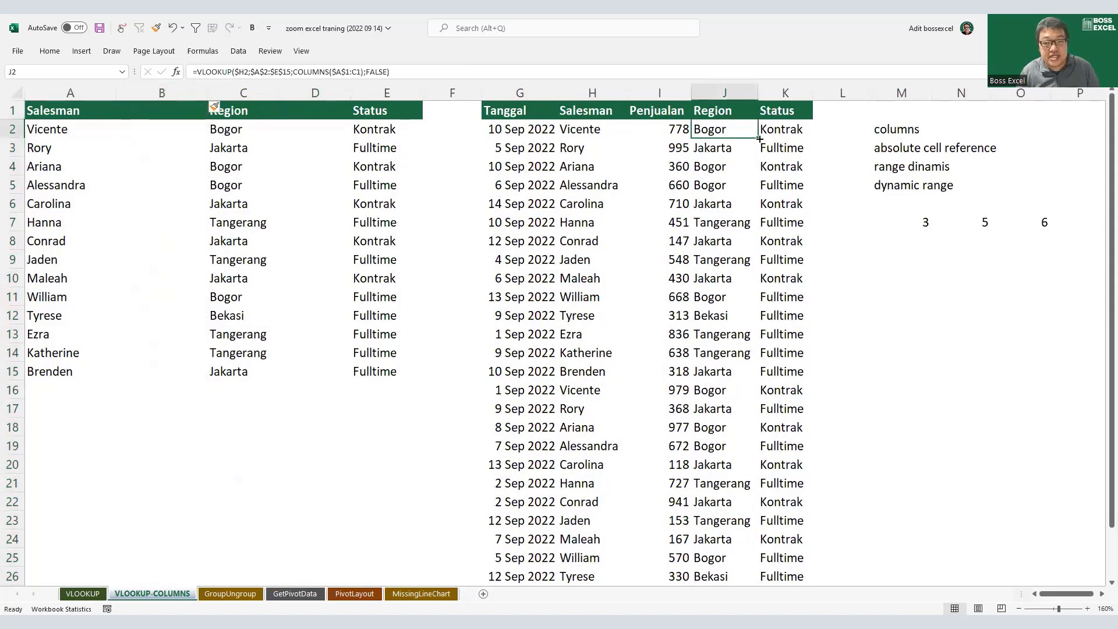
double_click(734, 132)
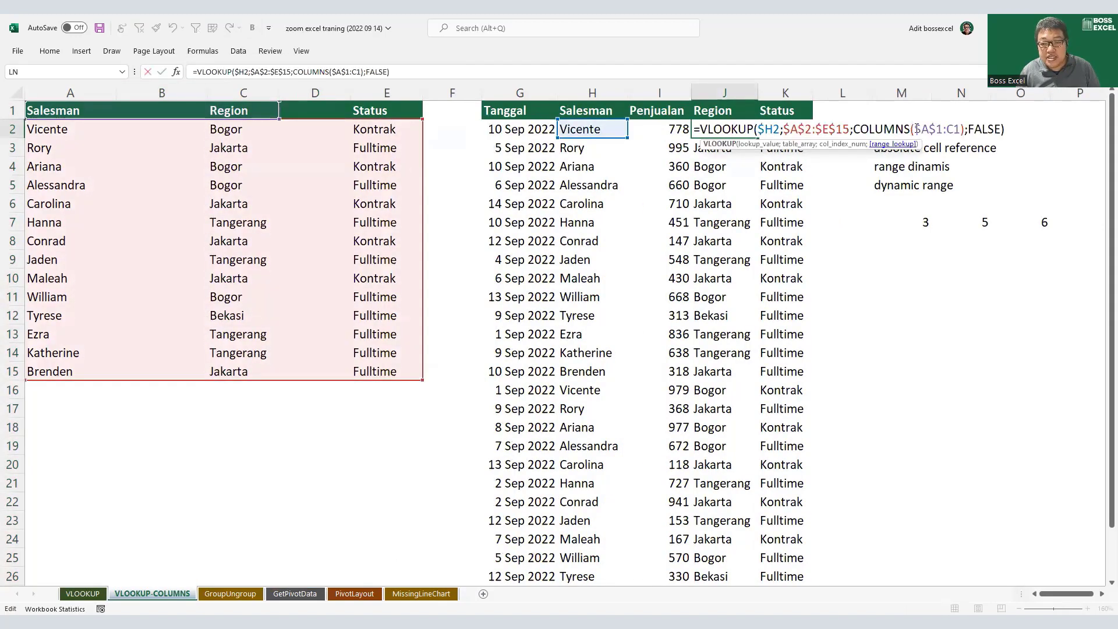
drag(916, 128, 961, 129)
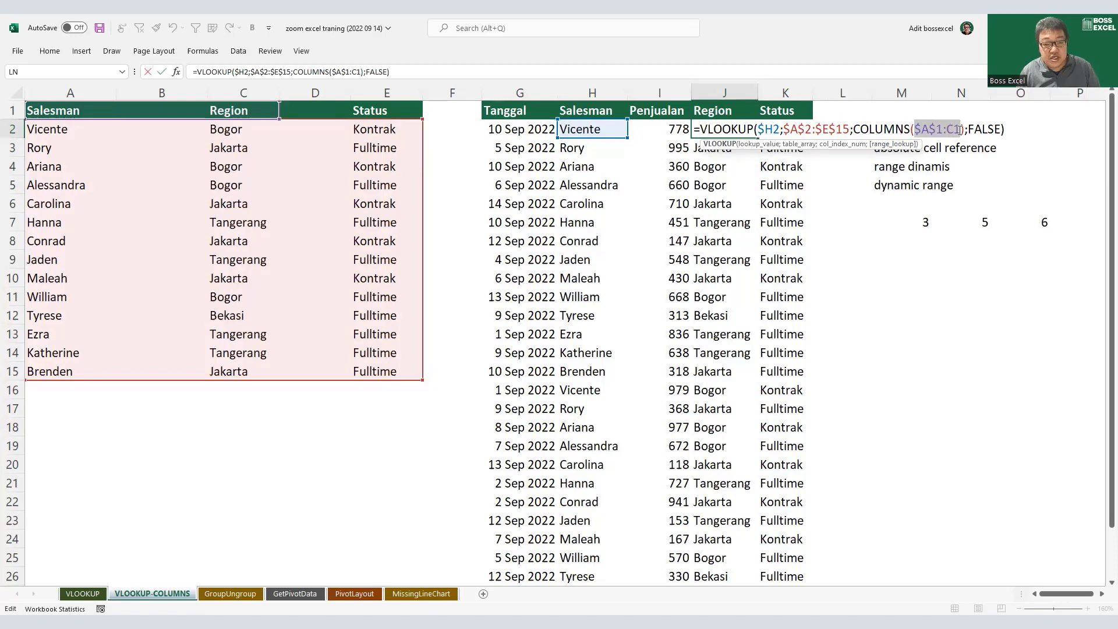
key(Escape)
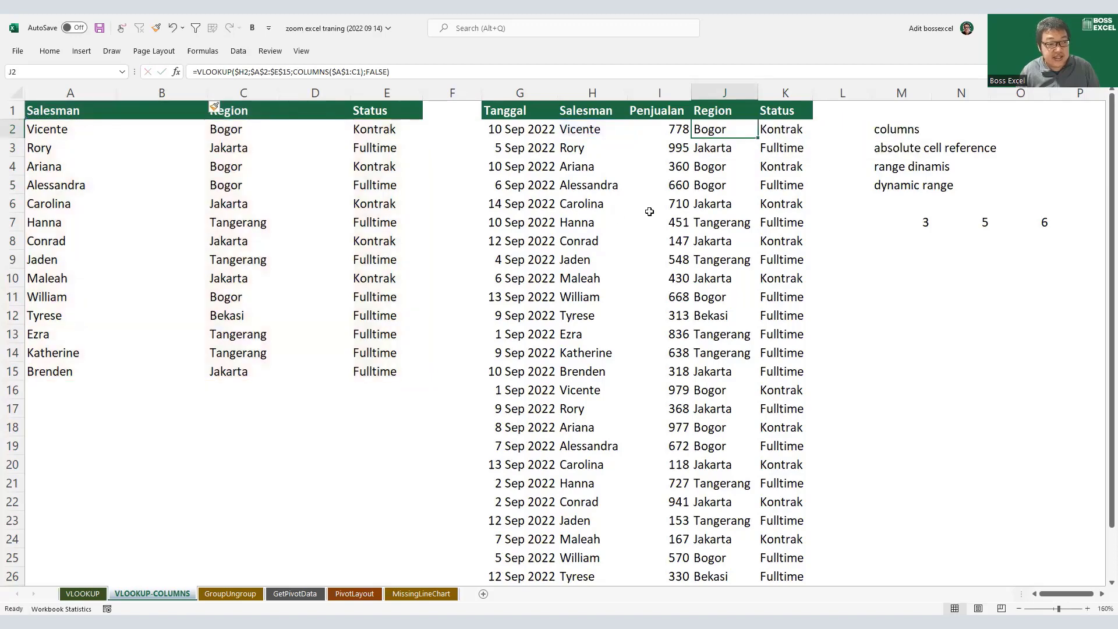
Step: Insert a blank column before the lookup table's Salesman column and check the K2 formula against the reference notes
right_click(68, 92)
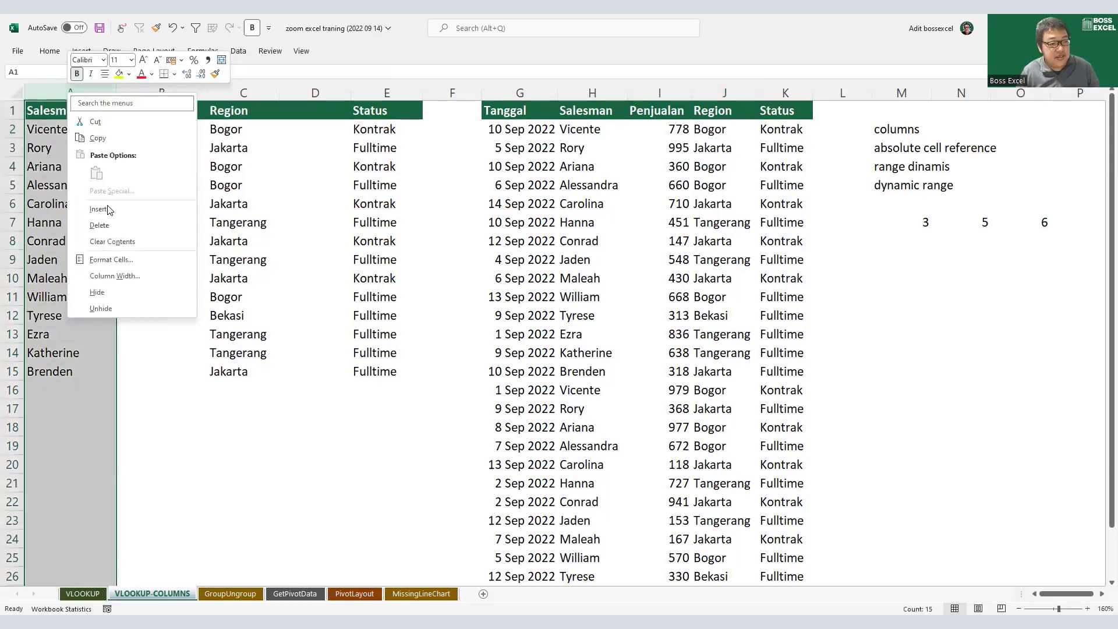
click(99, 210)
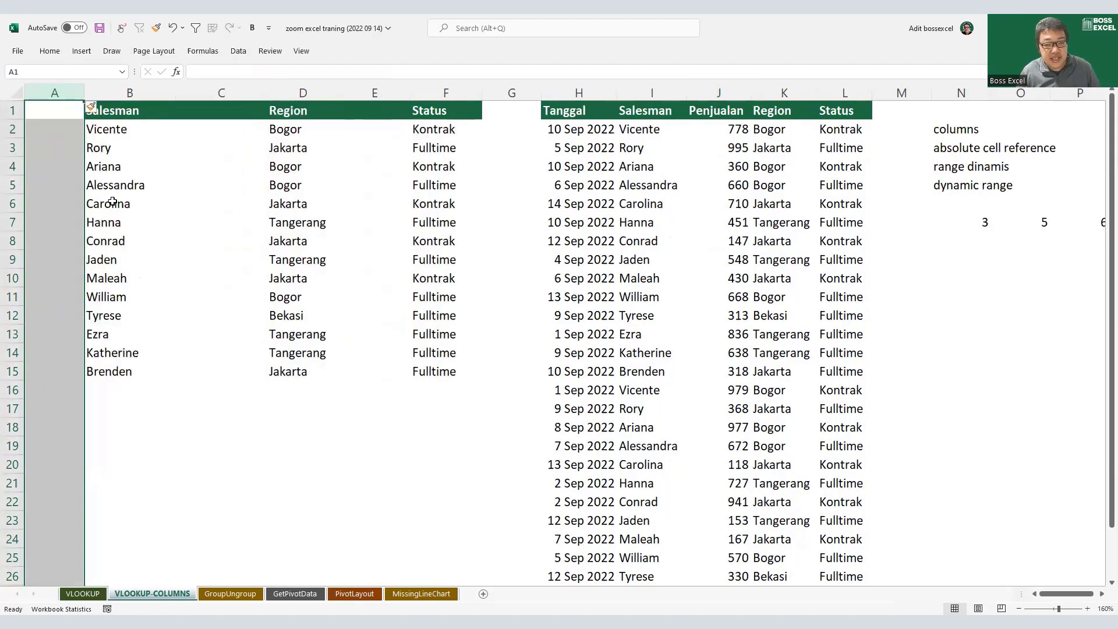
double_click(786, 129)
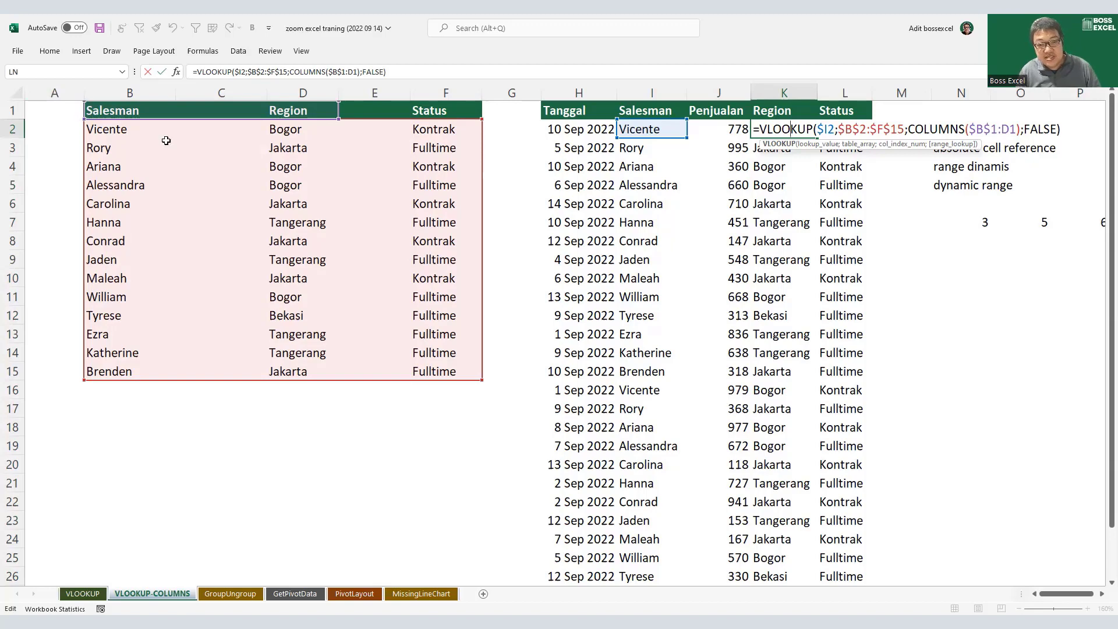
key(ctrl+Return)
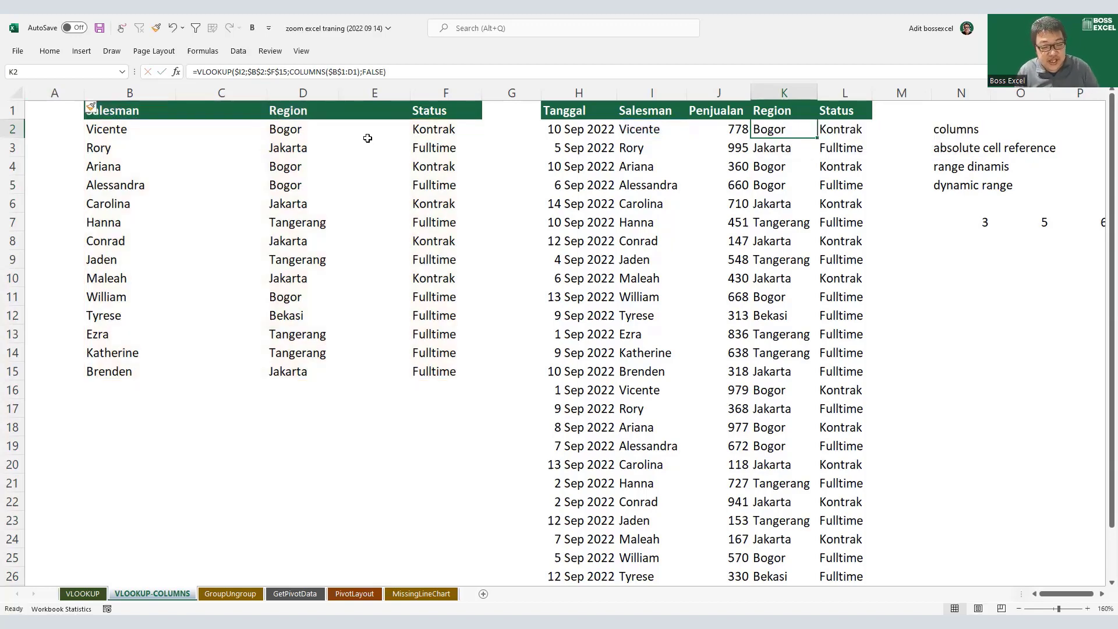
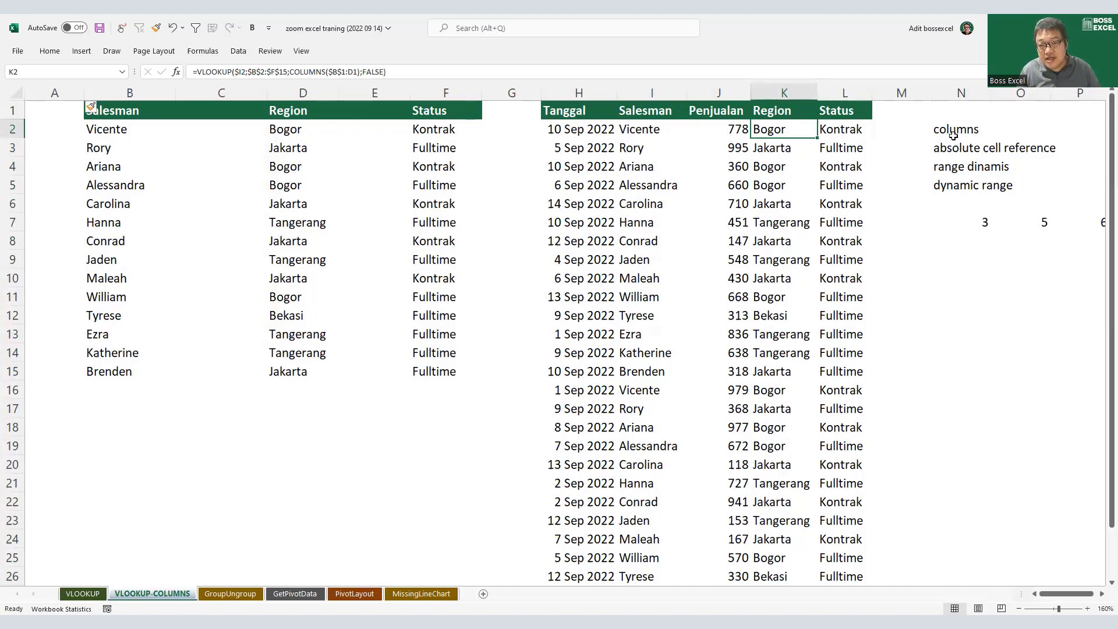
drag(956, 150, 1004, 158)
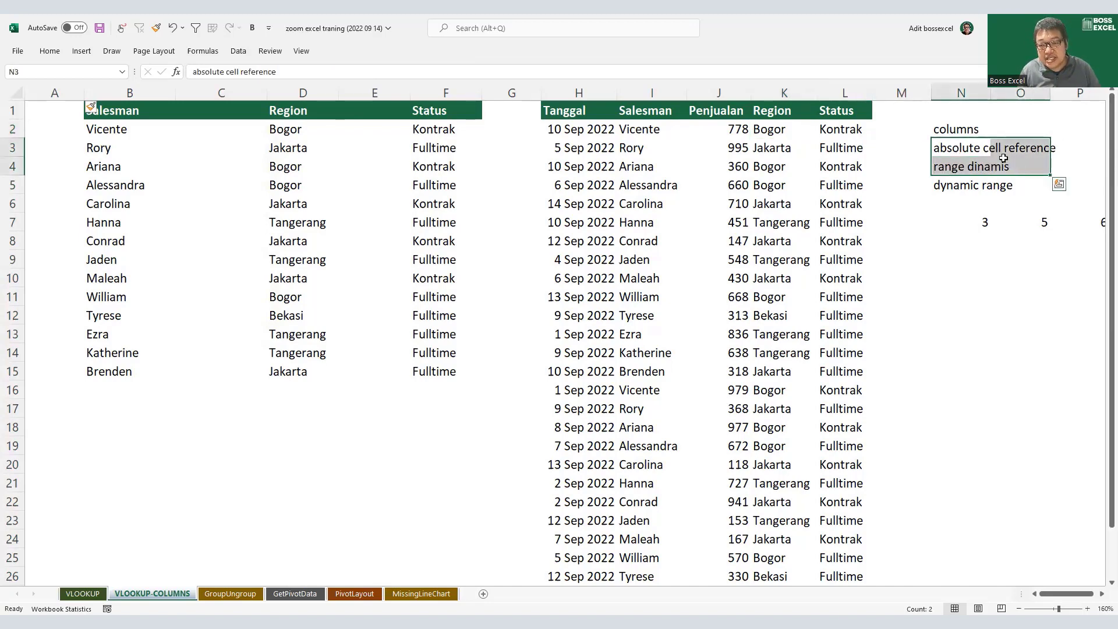
Step: Review the Region lookup formulas in K2:K10 alongside the reference notes
key(Up)
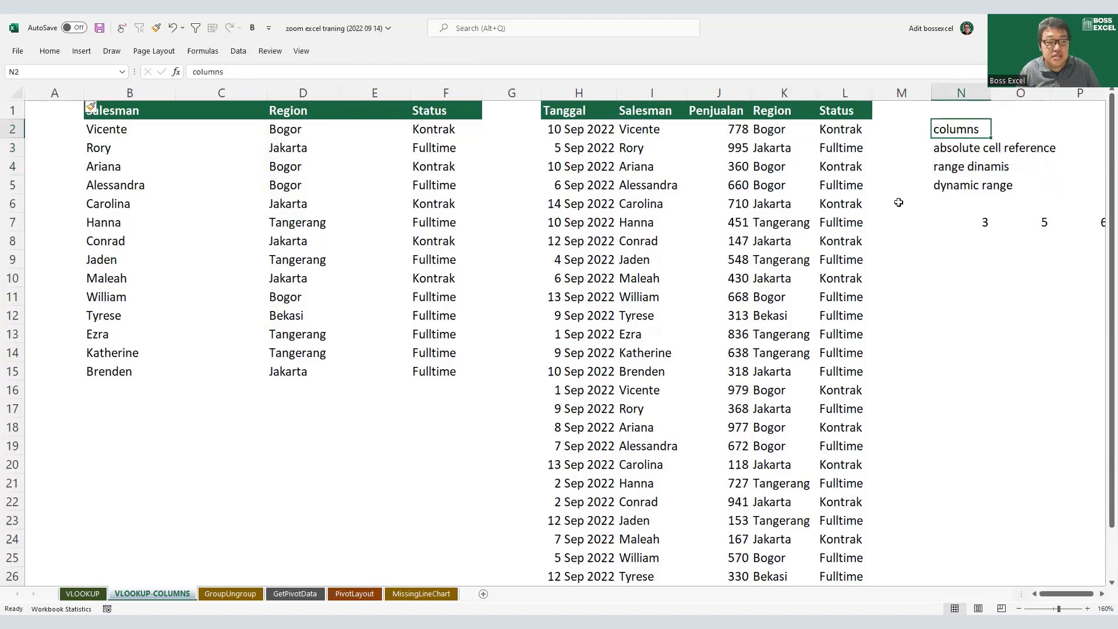
click(784, 129)
drag(786, 131, 815, 285)
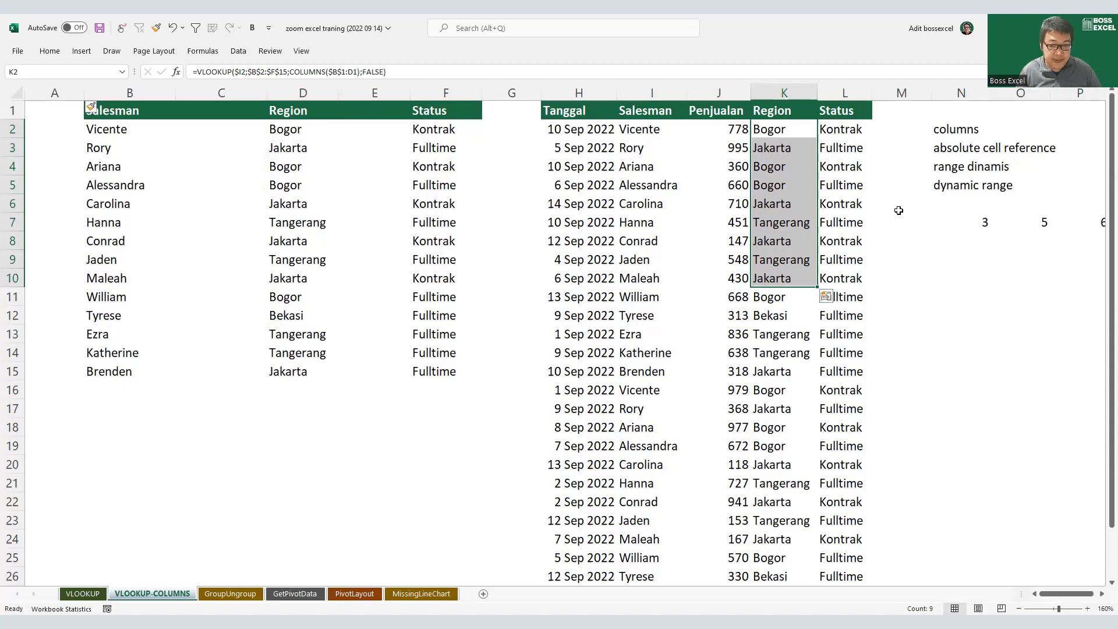
Step: Open the GroupUngroup sheet and examine the January product table and its chart
click(258, 595)
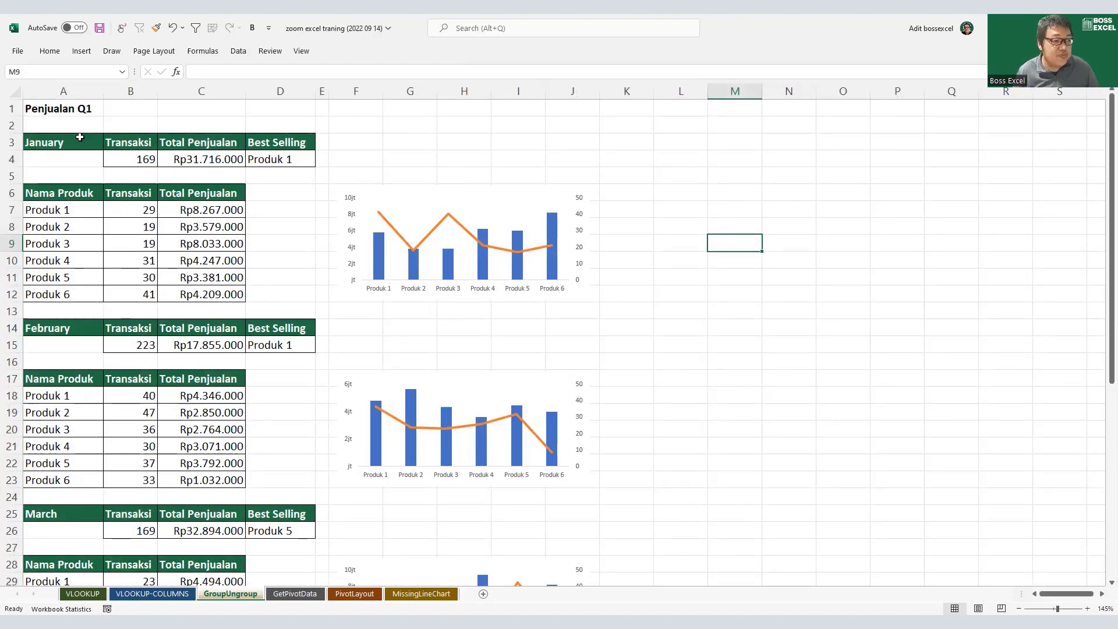
drag(61, 106, 279, 108)
drag(40, 208, 210, 299)
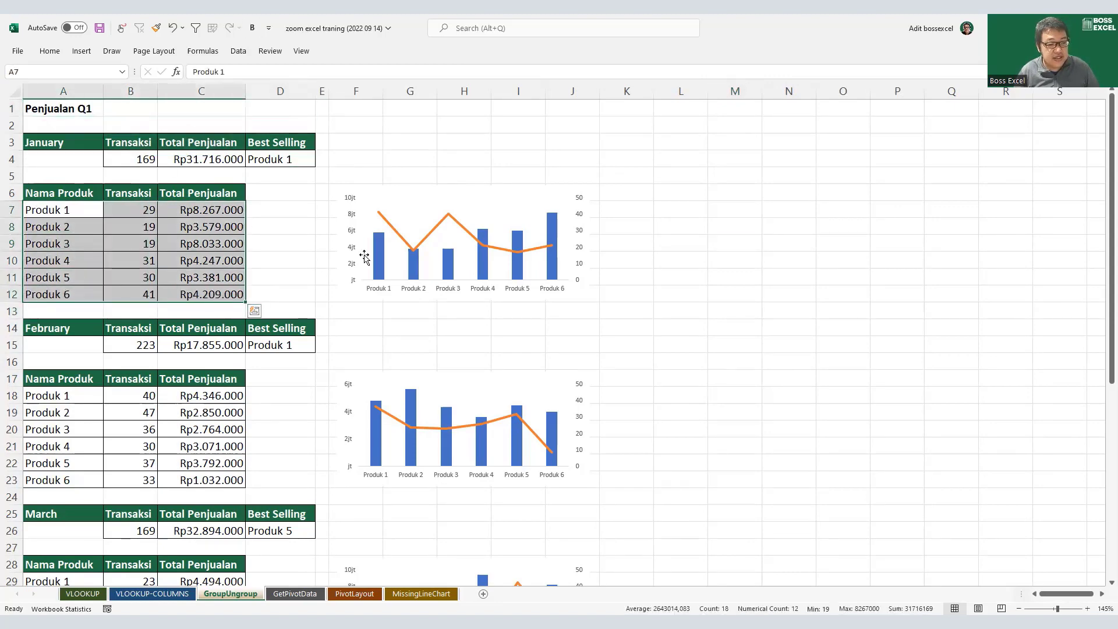
click(394, 207)
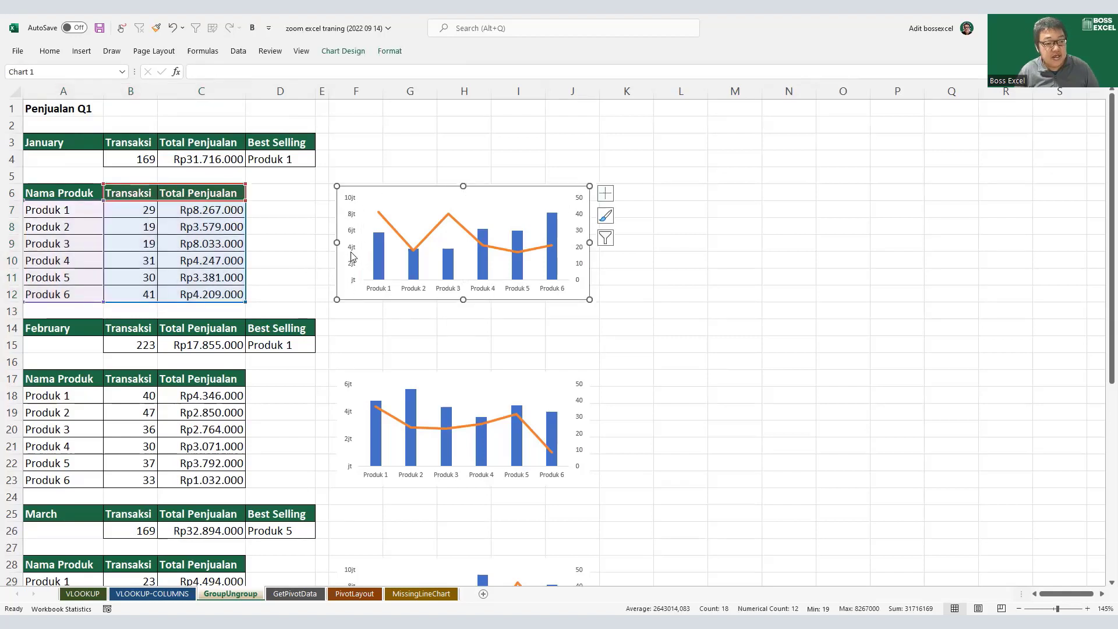
key(Escape)
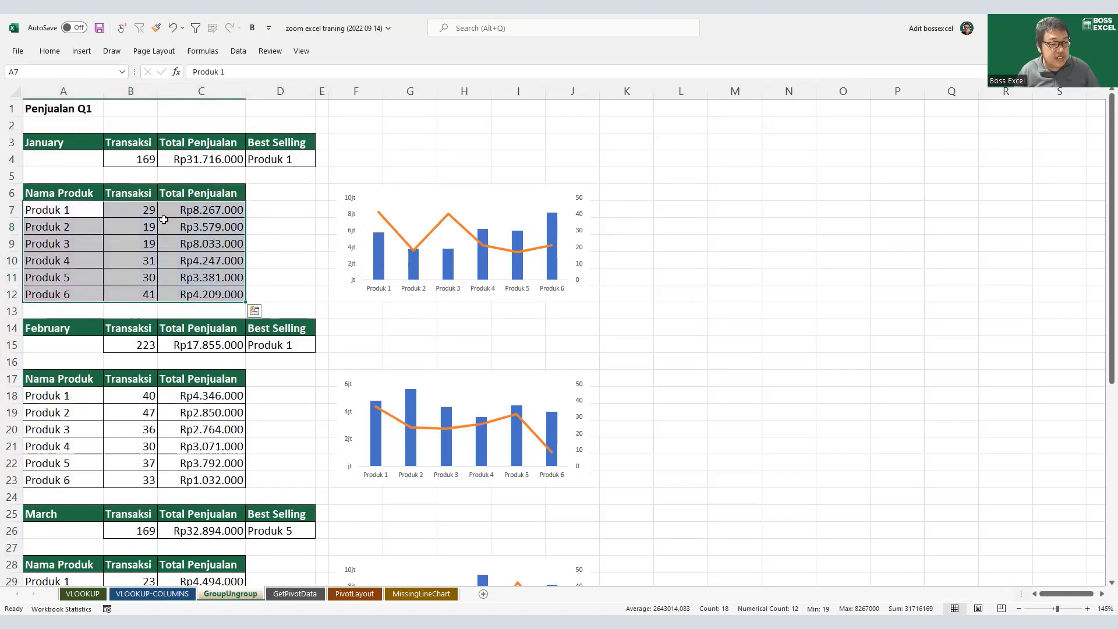
Step: Preview a Clustered Column - Line on Secondary Axis combo chart for A6:C12 without inserting it
drag(64, 193, 211, 297)
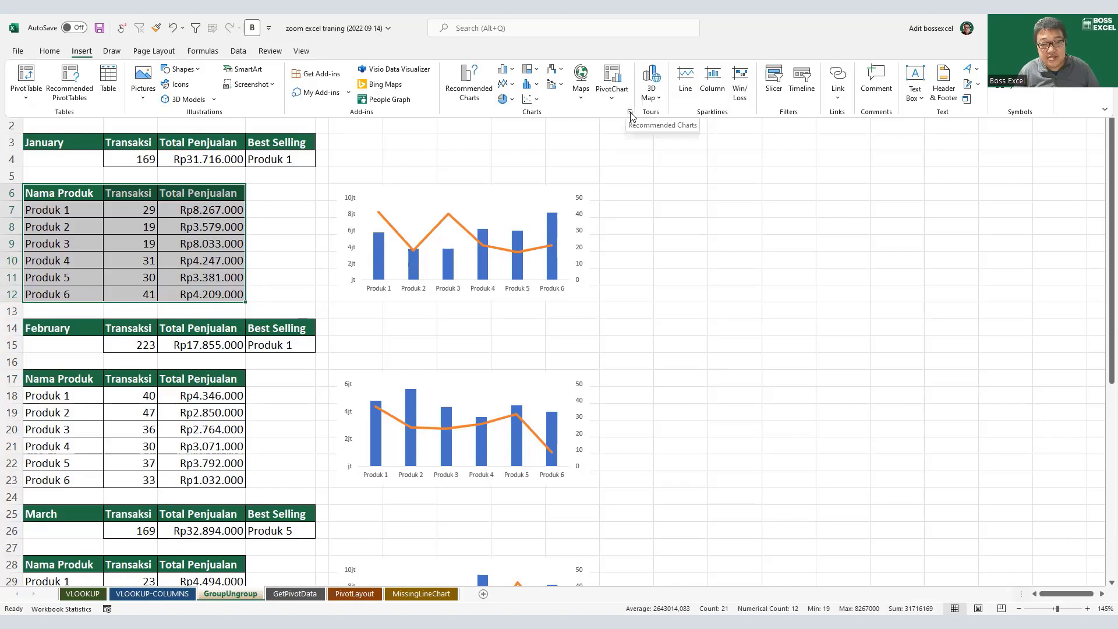
click(630, 113)
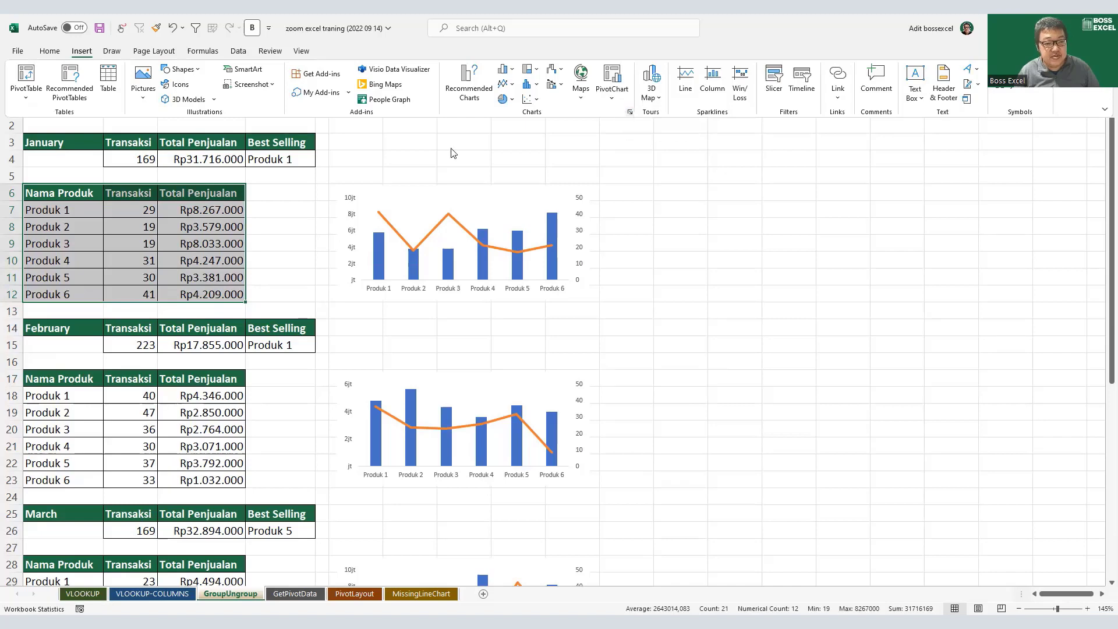
click(470, 169)
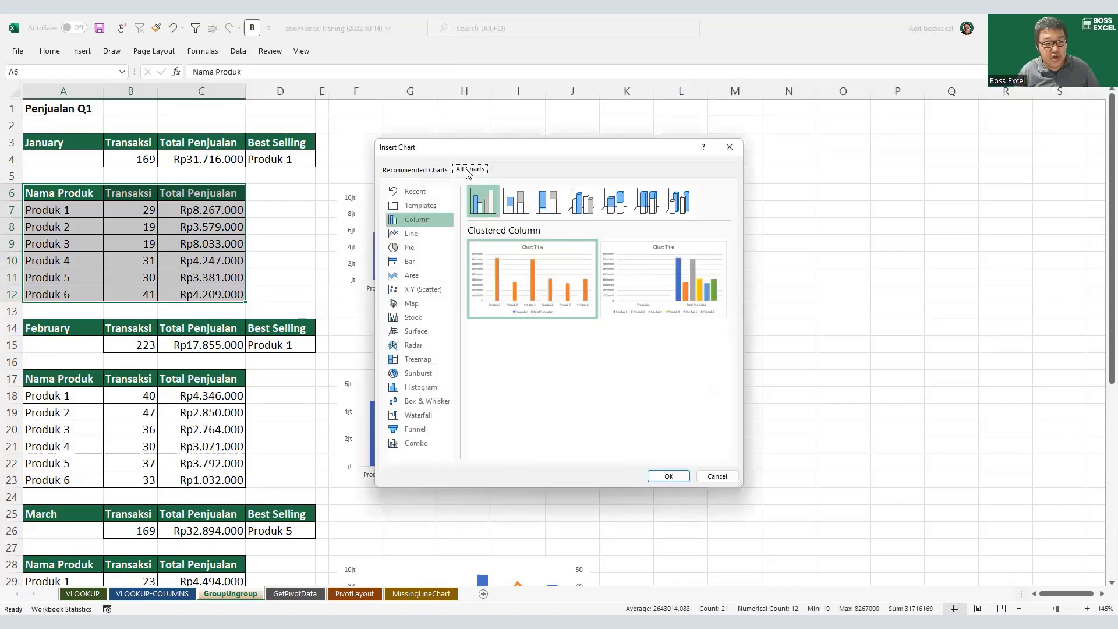
click(426, 445)
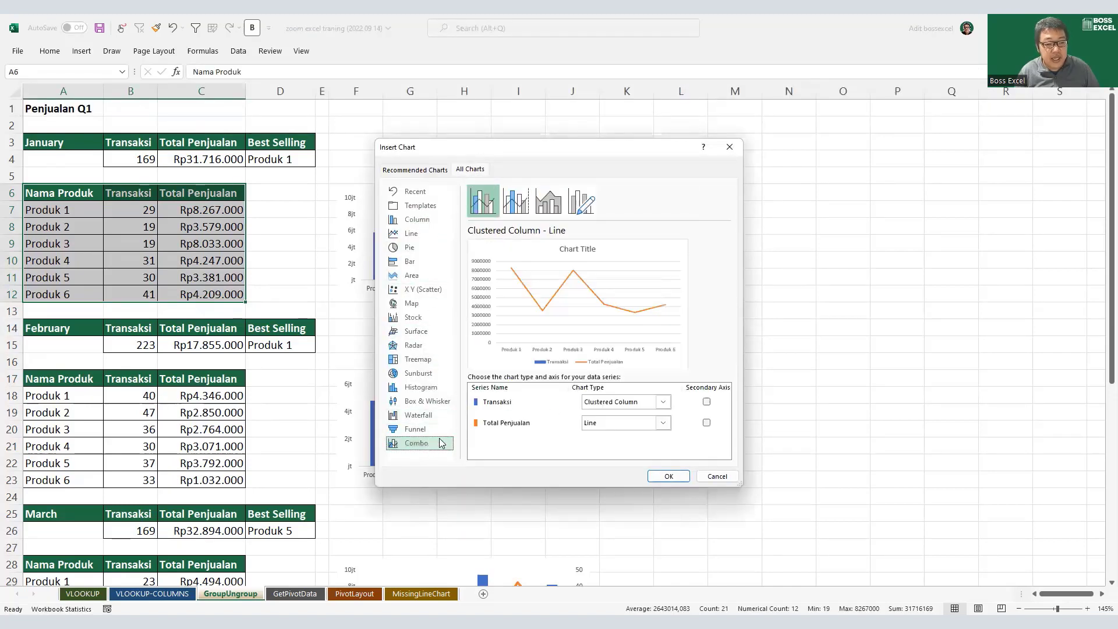
click(505, 208)
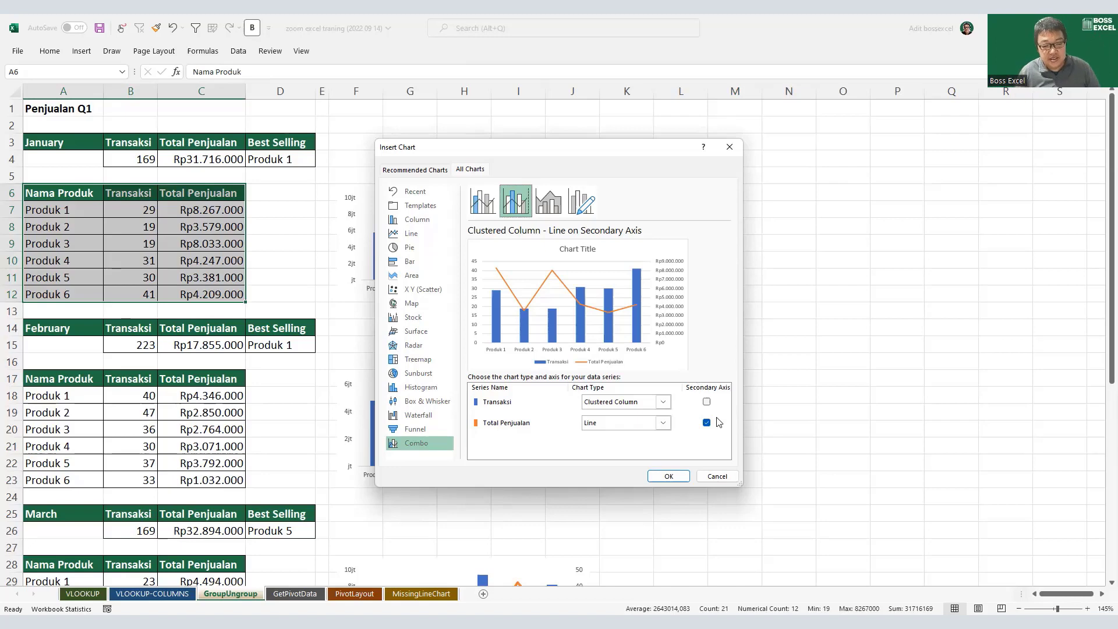
click(720, 481)
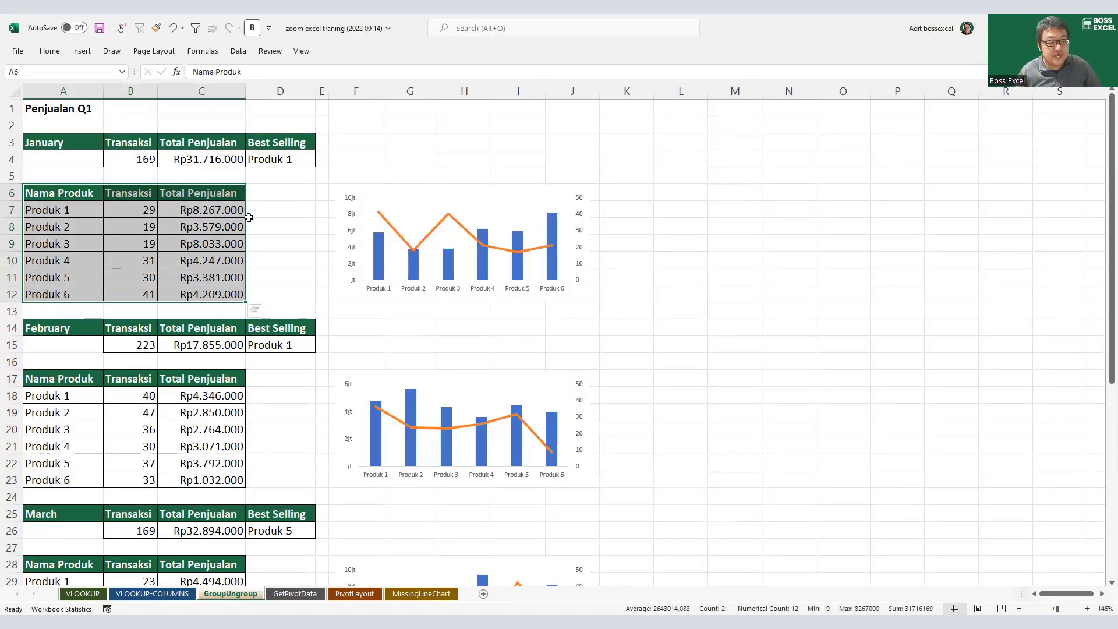
Step: Look through the monthly report blocks from January down to April, including April's tables and chart
scroll(276, 269, down, 4)
scroll(276, 269, up, 4)
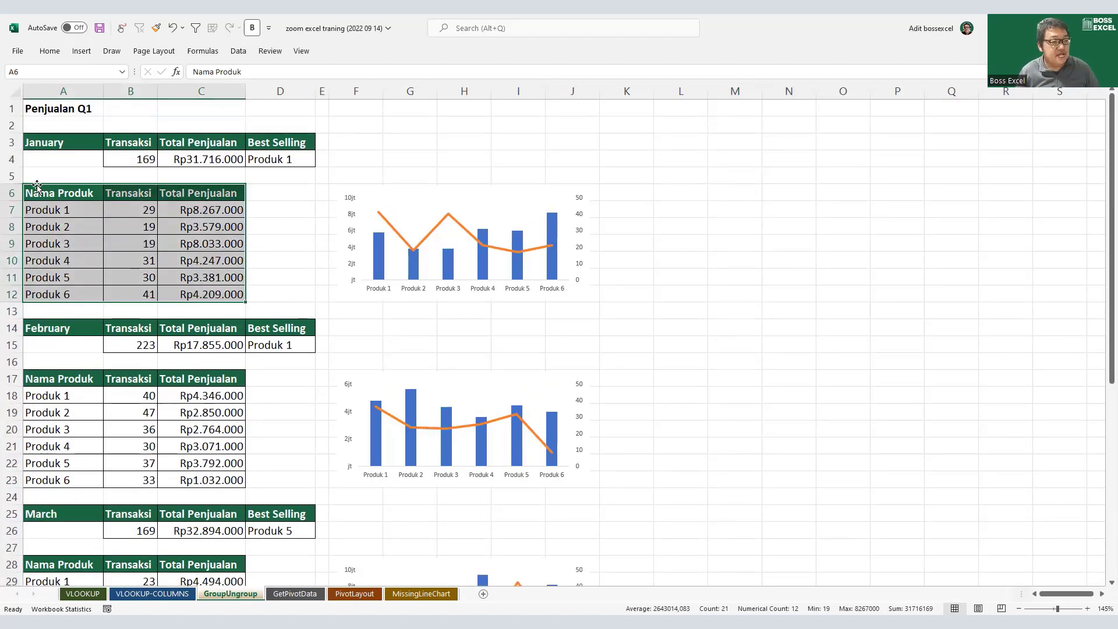
scroll(254, 260, down, 7)
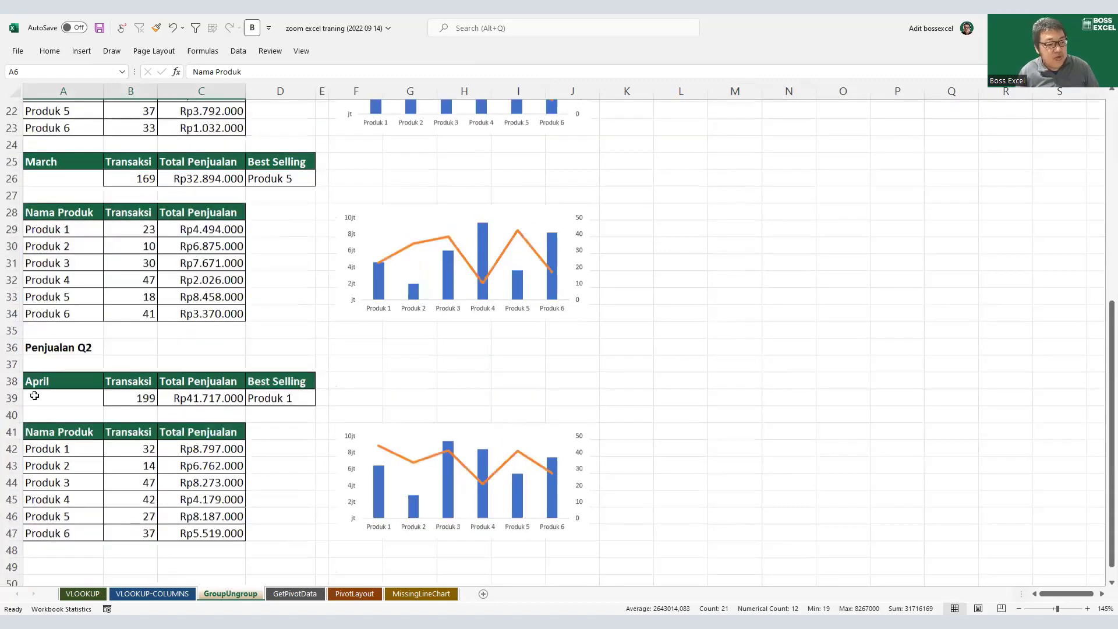
drag(89, 381, 582, 533)
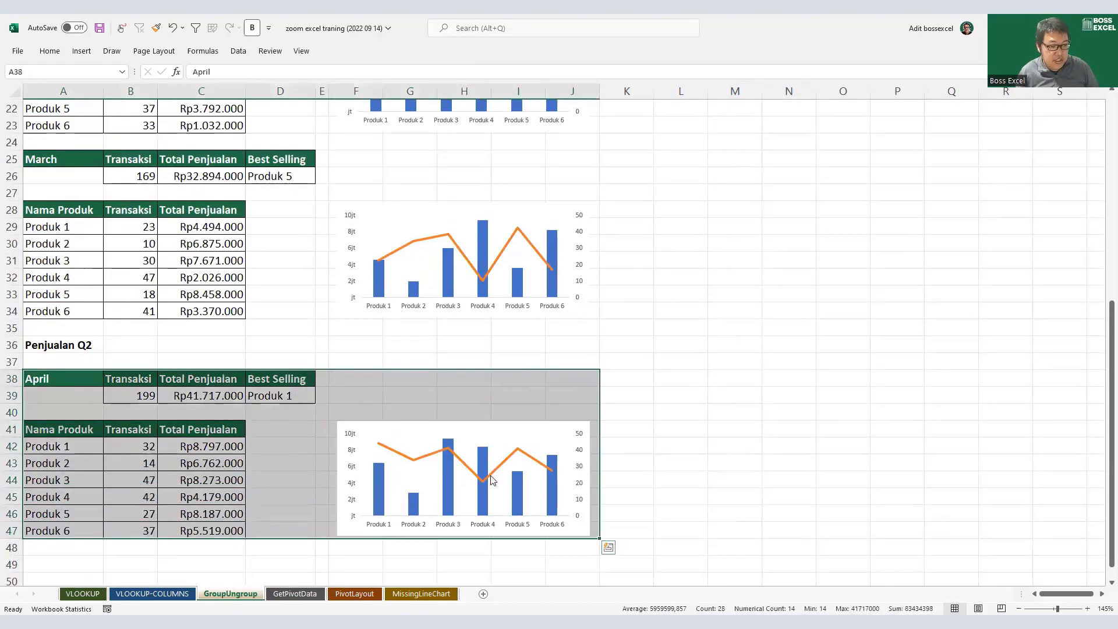
scroll(151, 279, up, 1)
scroll(151, 279, up, 7)
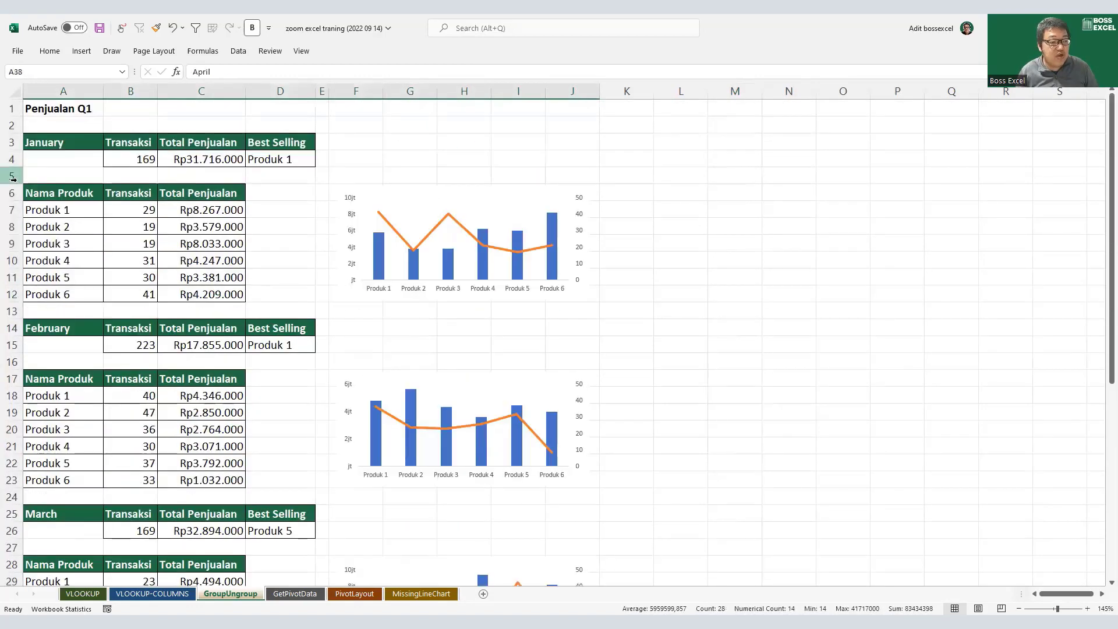
Step: Hide January's detail rows 5 to 13 and unhide them again
drag(13, 177, 17, 202)
shift+click(10, 311)
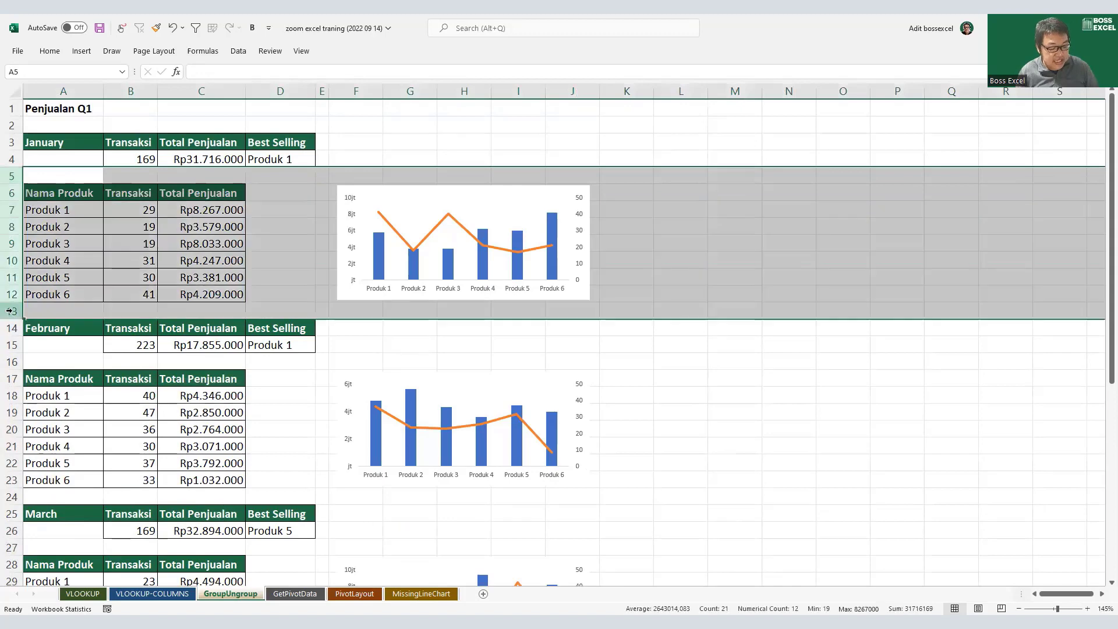
key(ctrl+9)
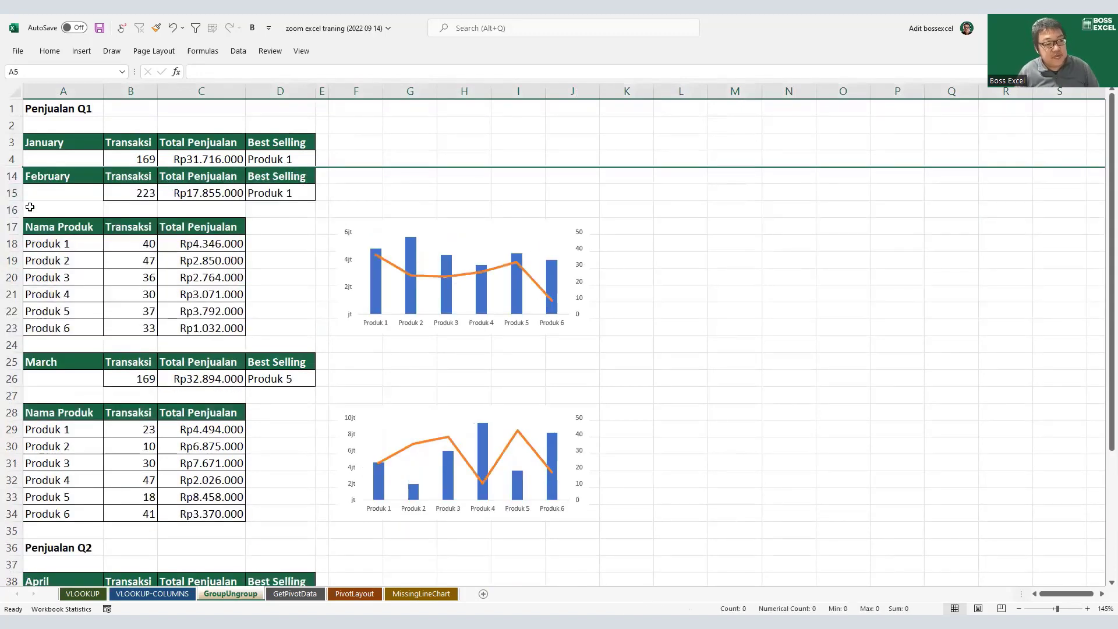
drag(11, 159, 9, 176)
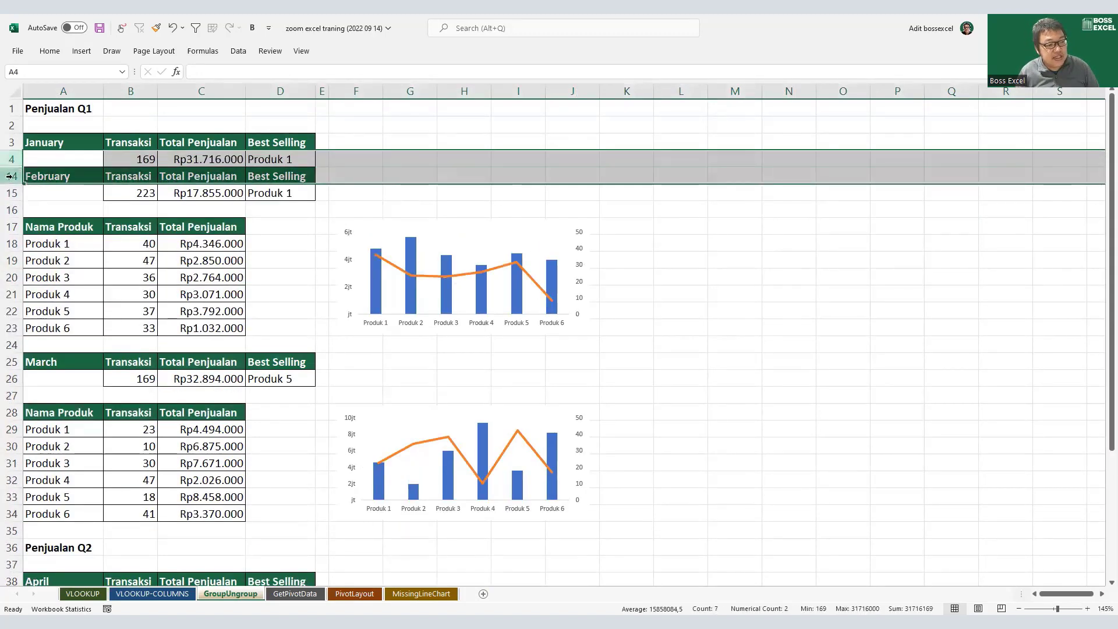
right_click(9, 176)
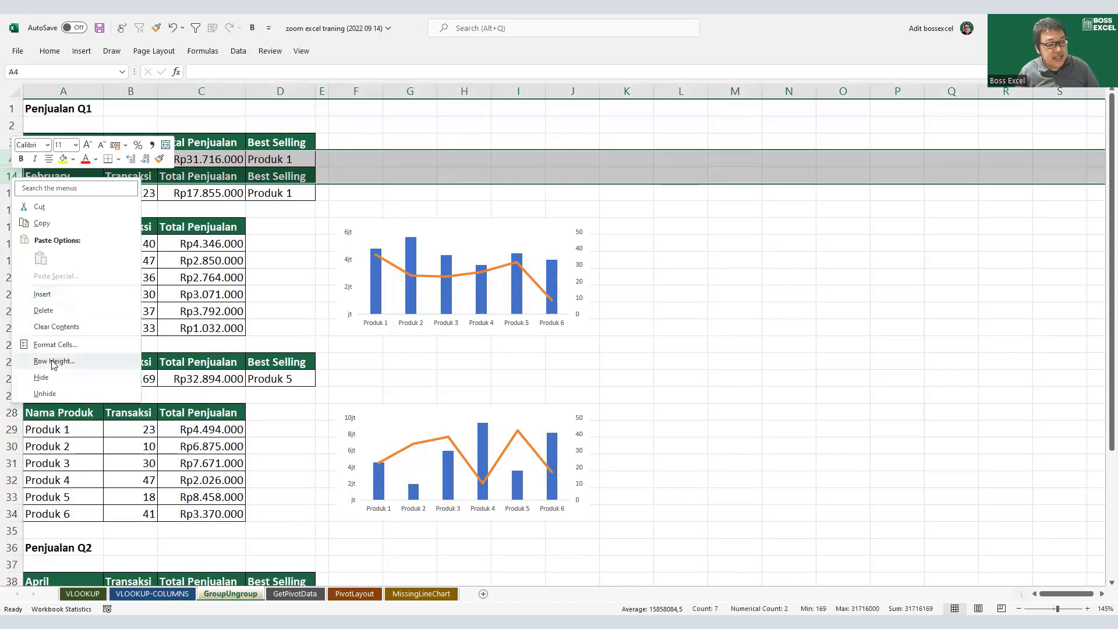
click(91, 394)
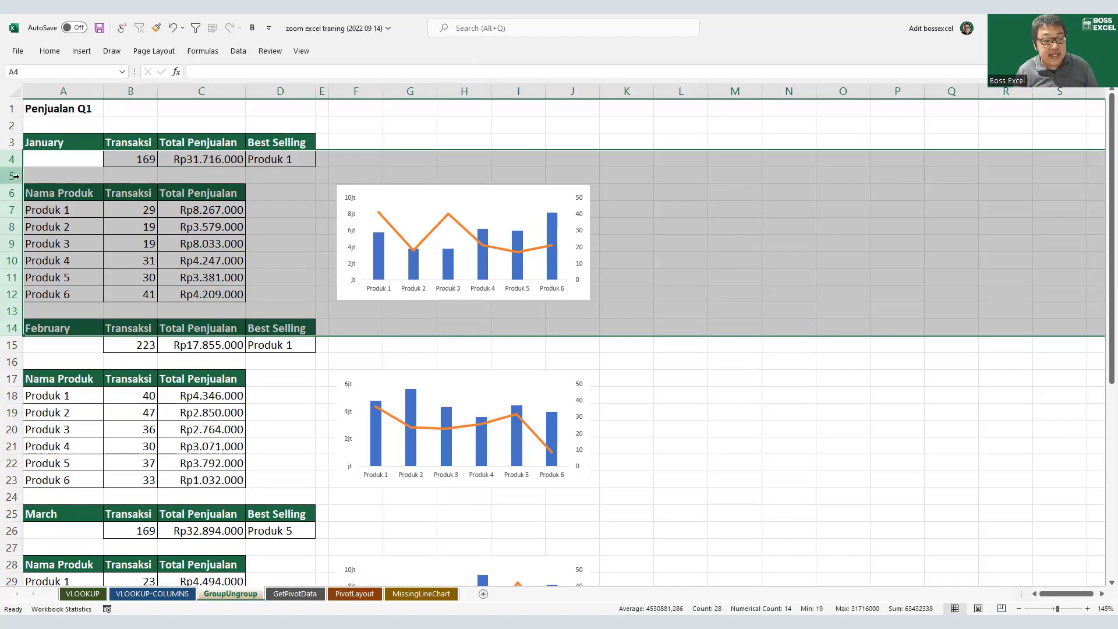
Step: Group January's detail rows 5 to 13, and test collapsing and expanding the group
drag(14, 176, 19, 312)
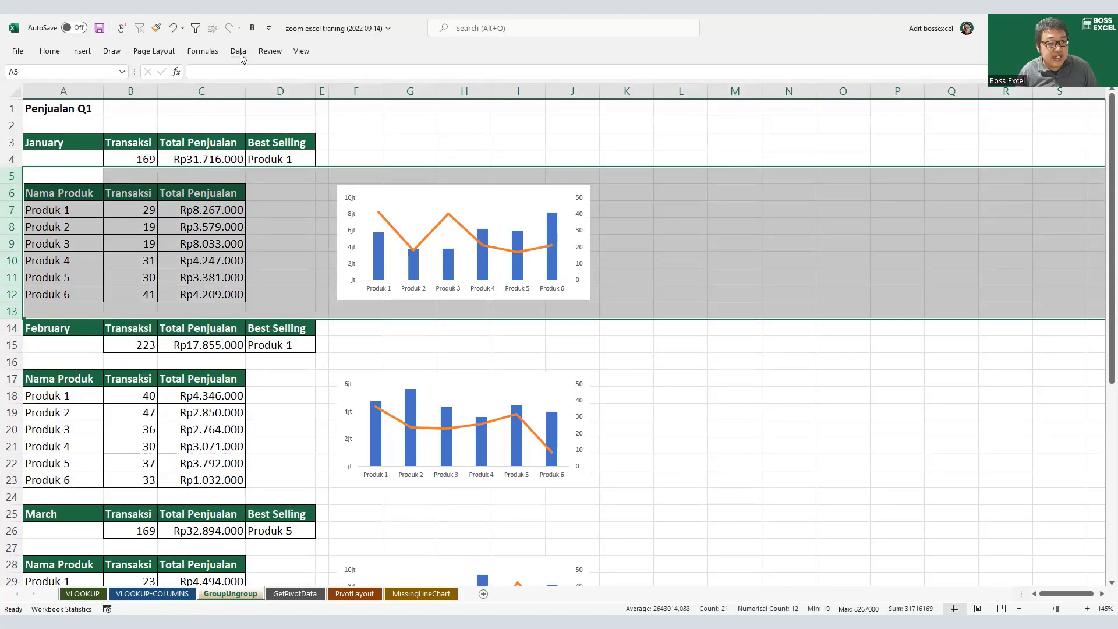
key(ctrl+F1)
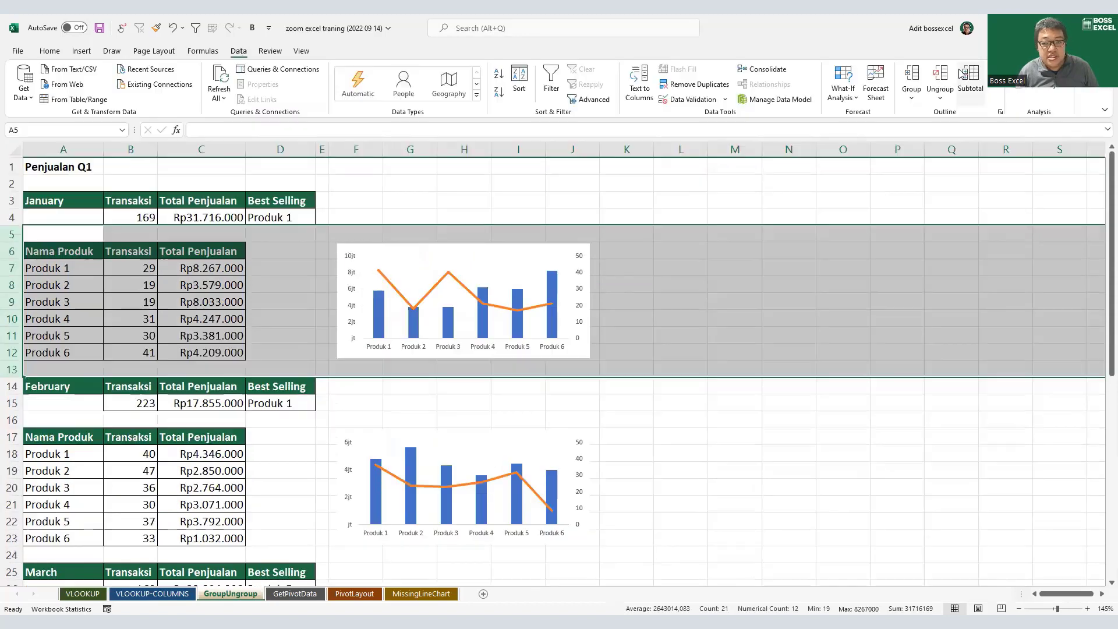
click(913, 78)
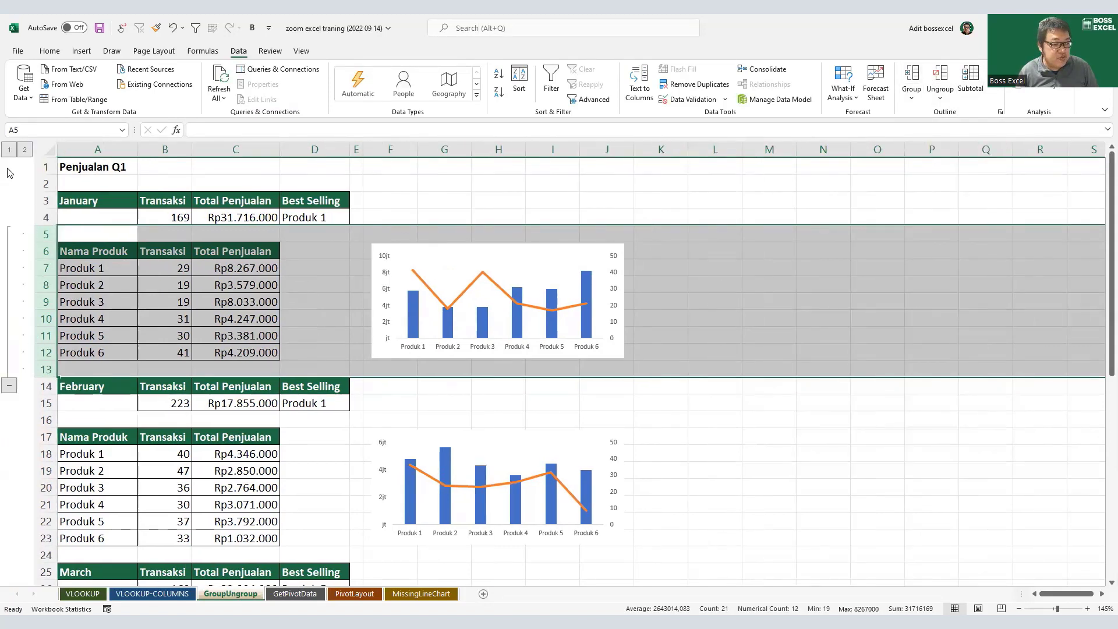
click(9, 386)
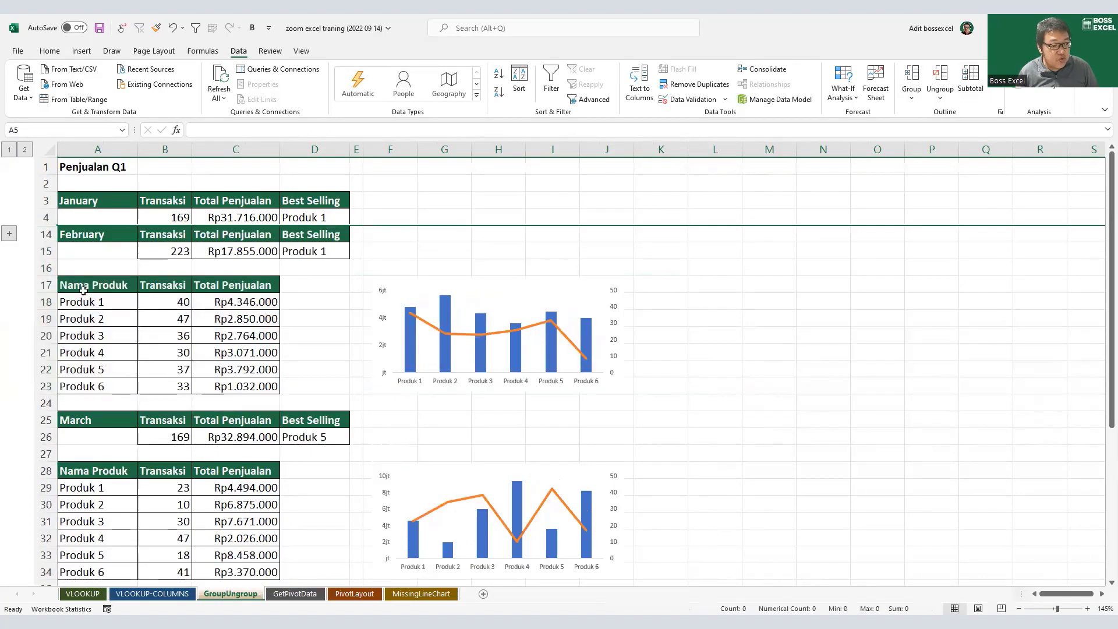
click(9, 234)
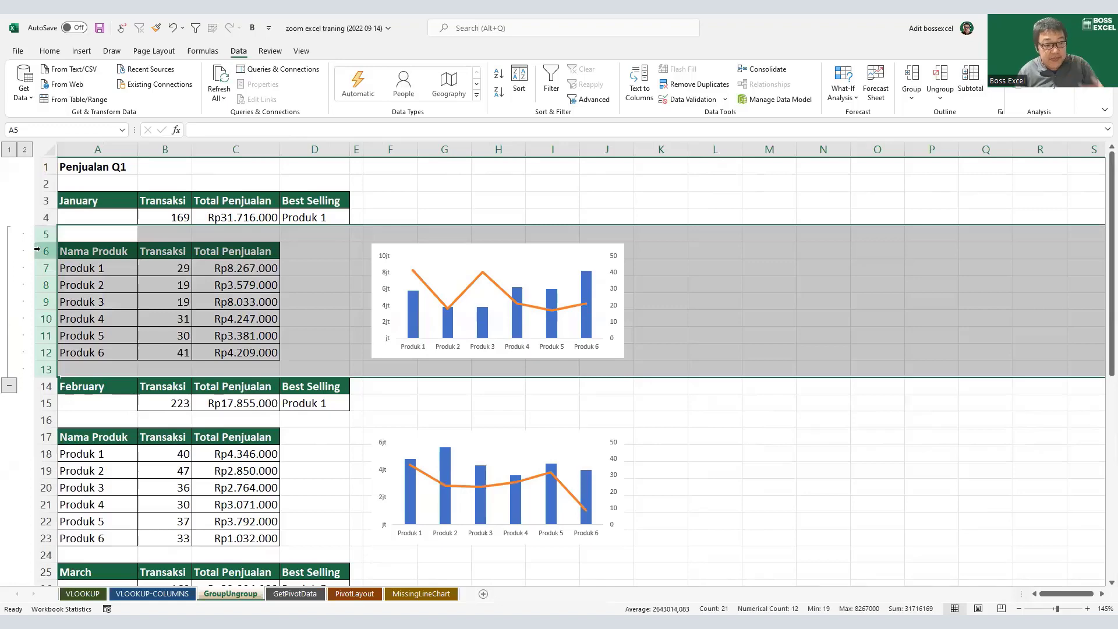
Step: Group February's detail rows 16 to 24 and collapse both the February and January groups
click(46, 420)
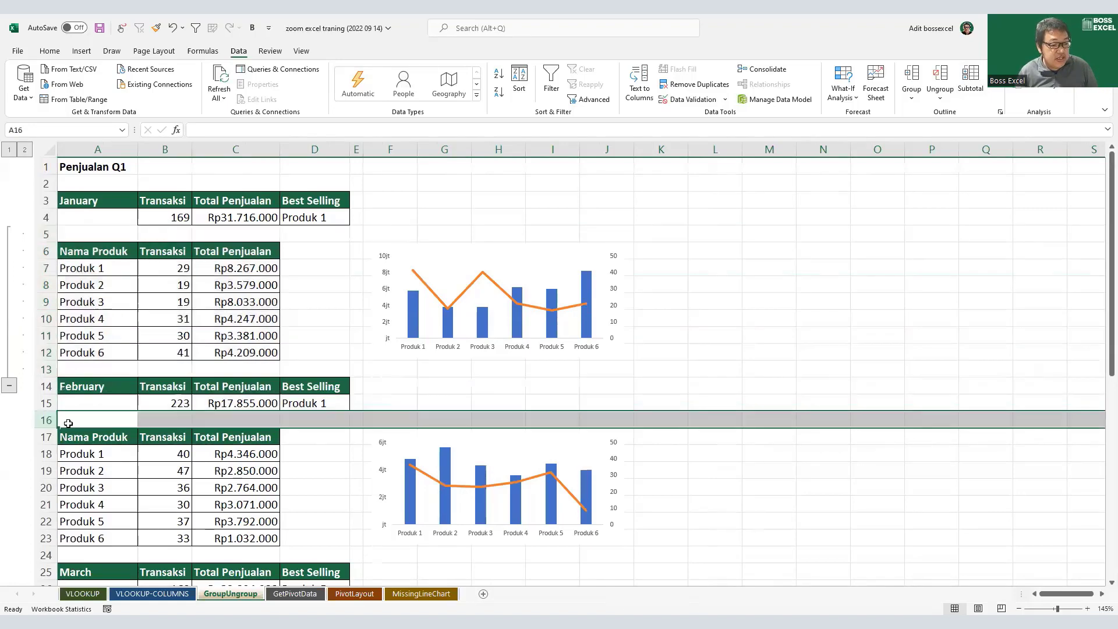
scroll(68, 423, down, 1)
shift+click(49, 504)
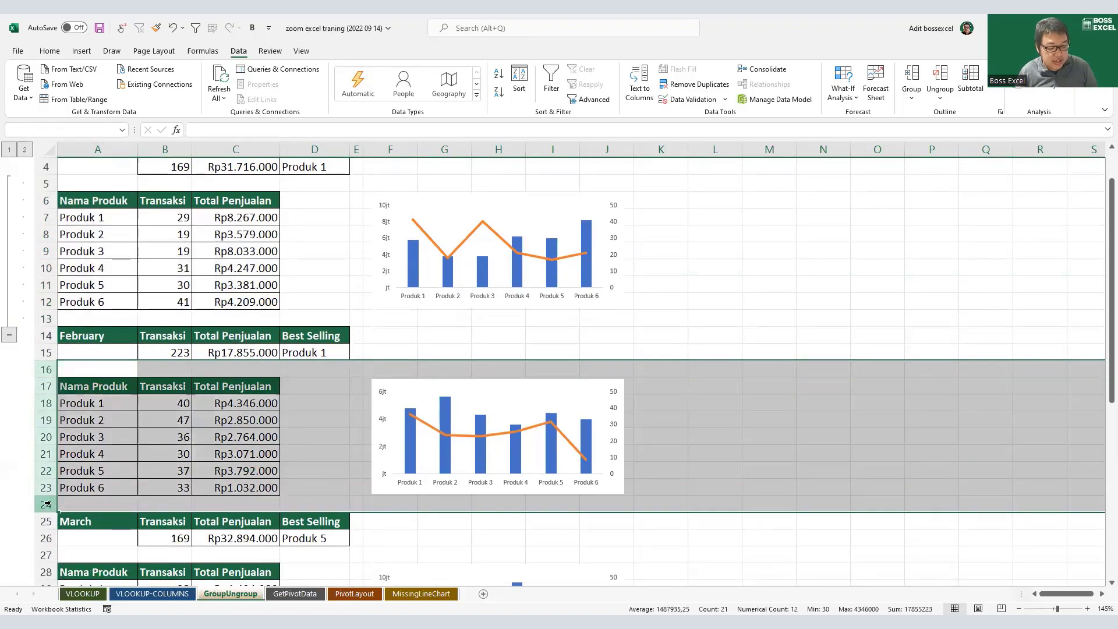
click(912, 80)
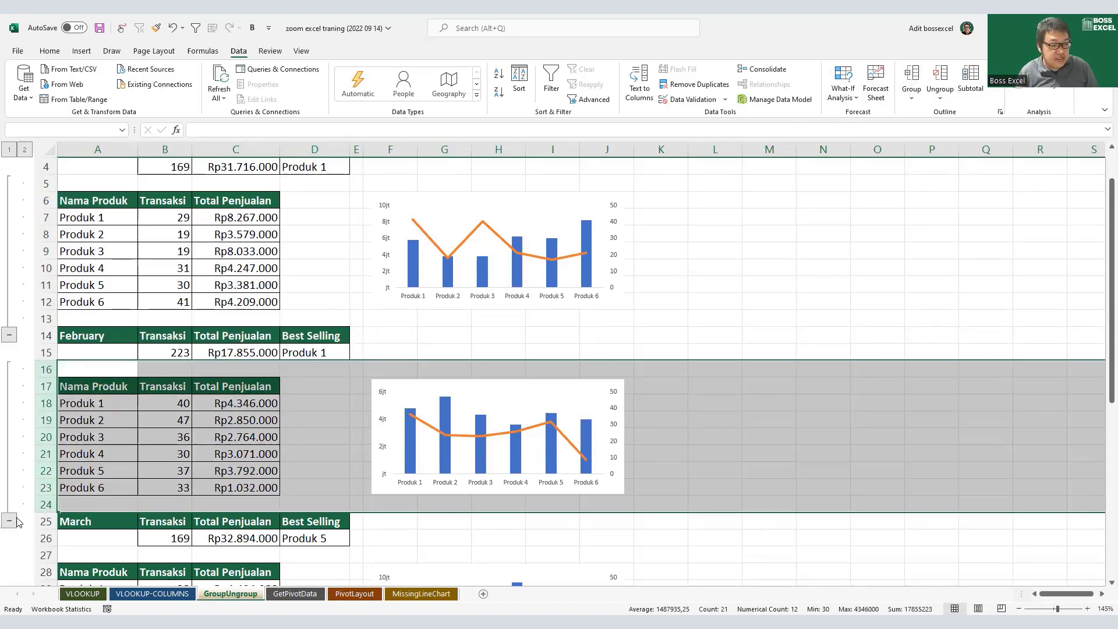
click(9, 520)
click(9, 336)
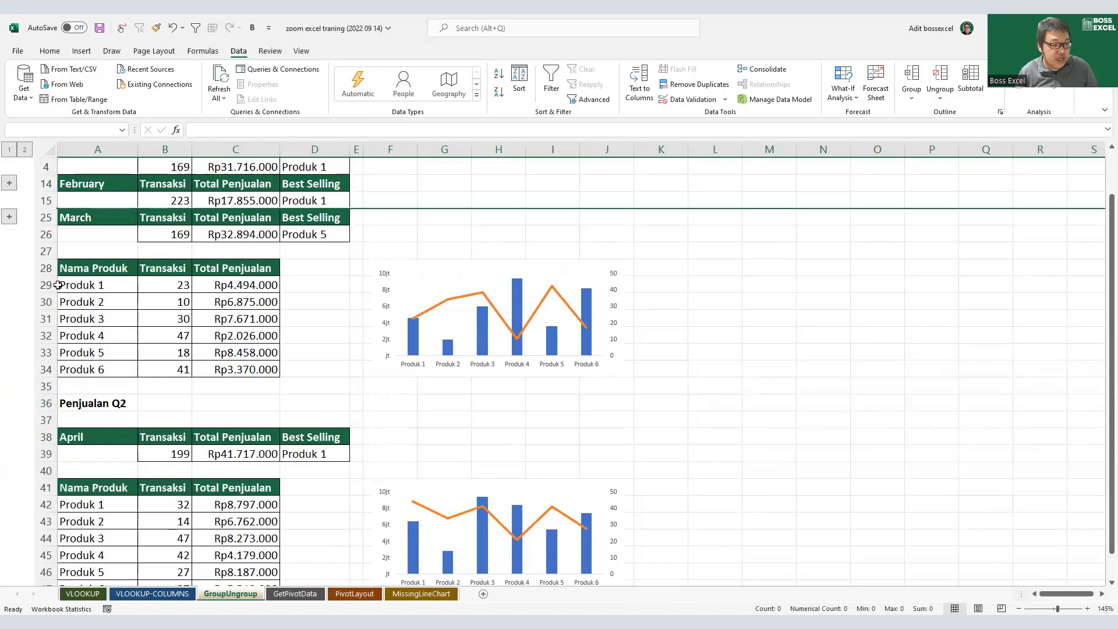
Step: Group March's detail rows 27 to 35 and collapse the group
click(47, 251)
drag(52, 392, 47, 387)
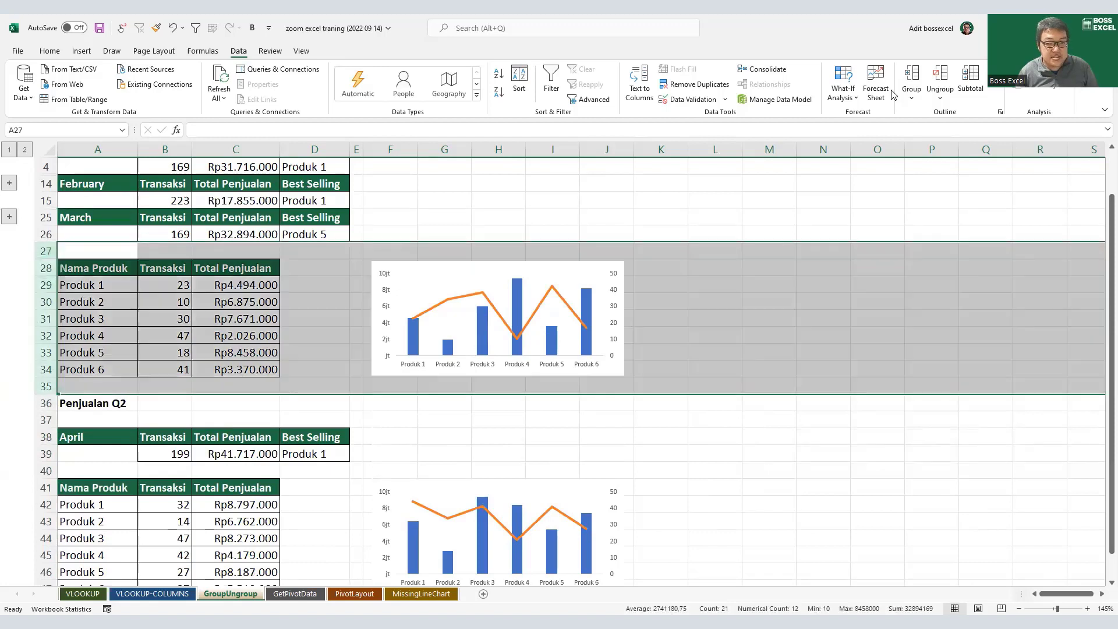
click(912, 80)
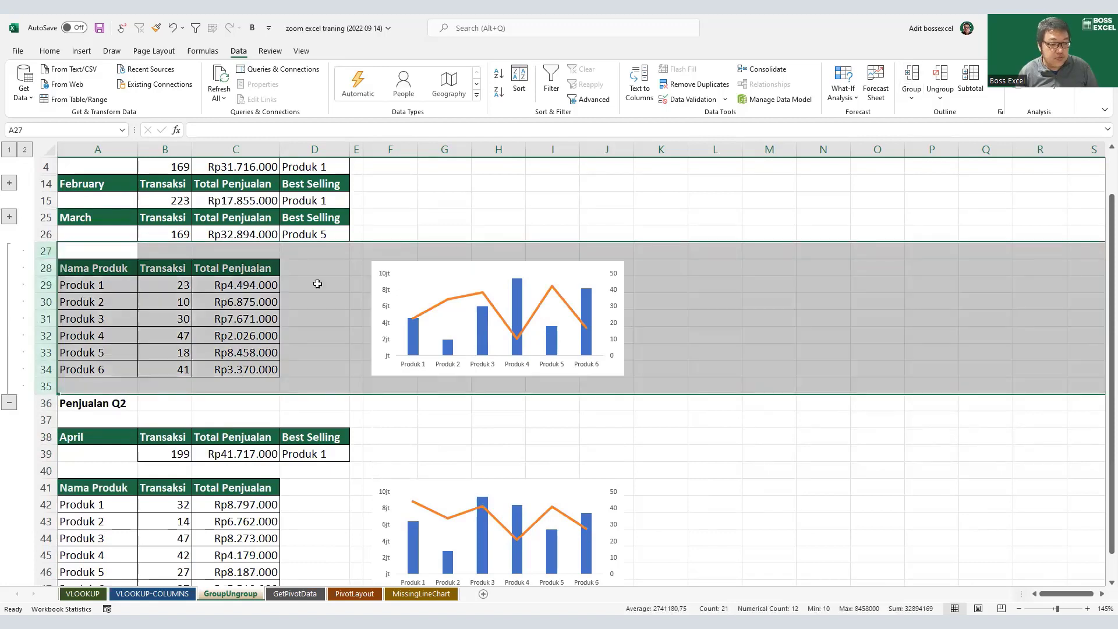
click(10, 403)
scroll(537, 269, up, 1)
click(506, 219)
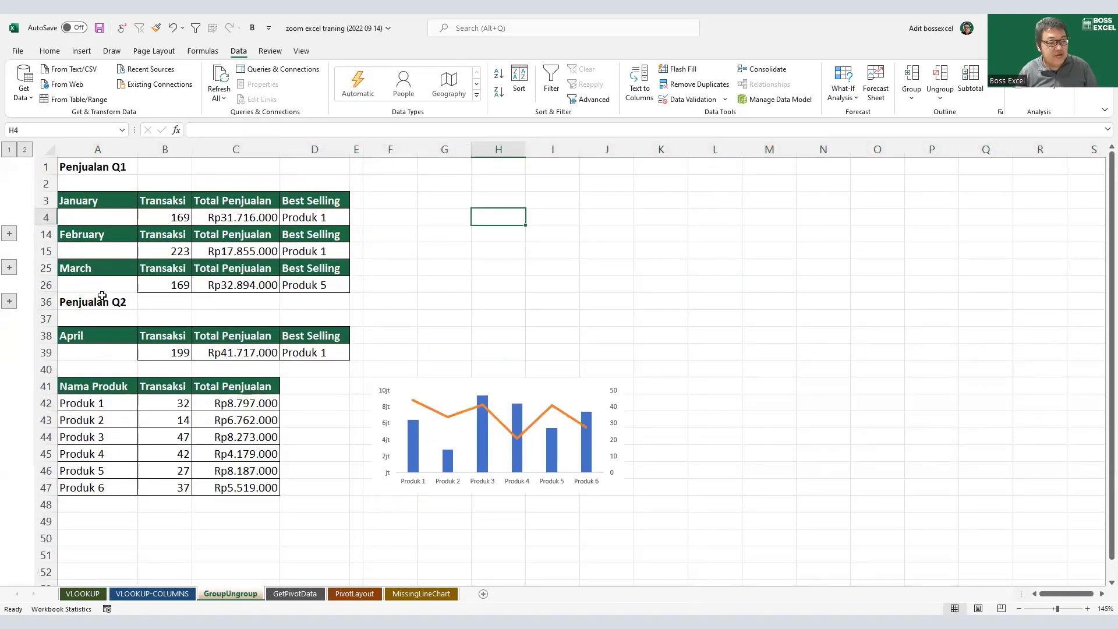
Step: Compare the collapsed Q1 summary with the ungrouped April block, and expand all row groups to level 2
drag(86, 202, 353, 284)
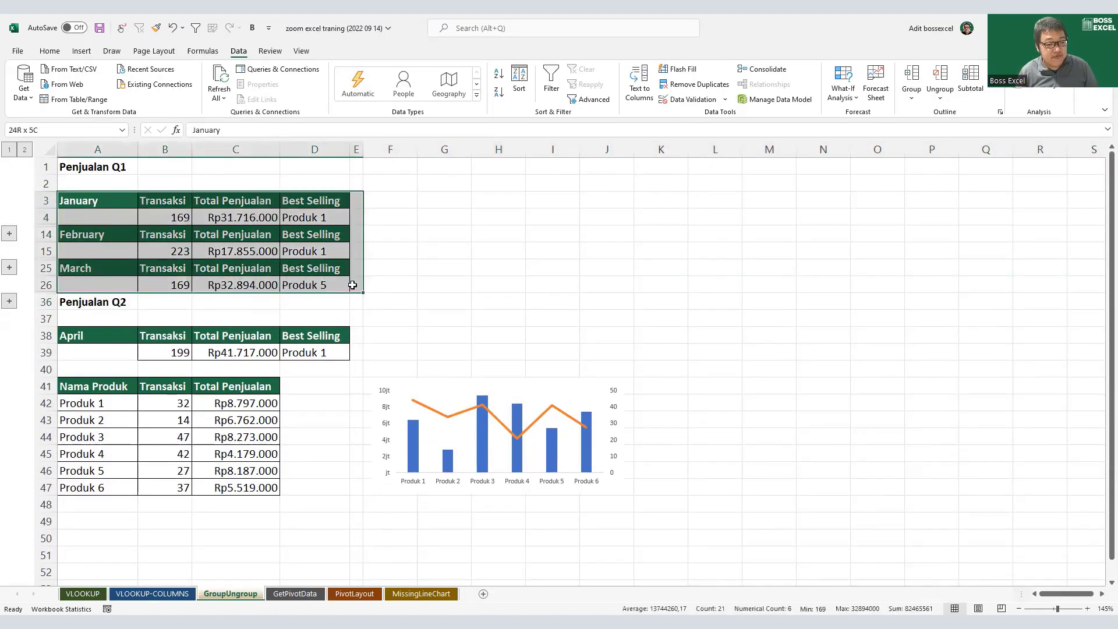
drag(83, 339, 606, 499)
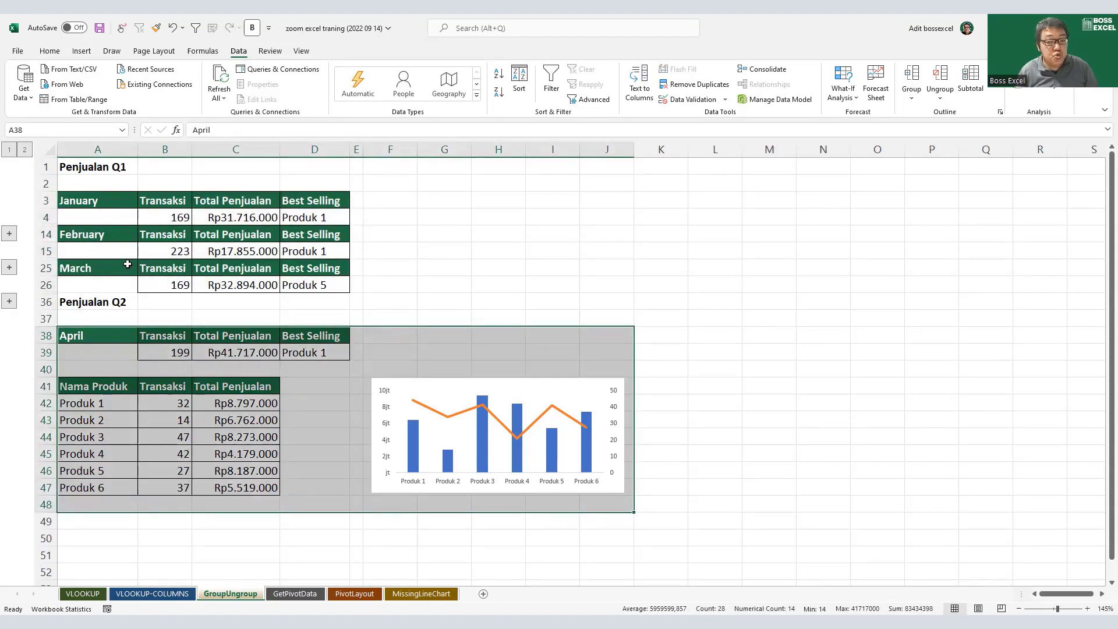
click(25, 150)
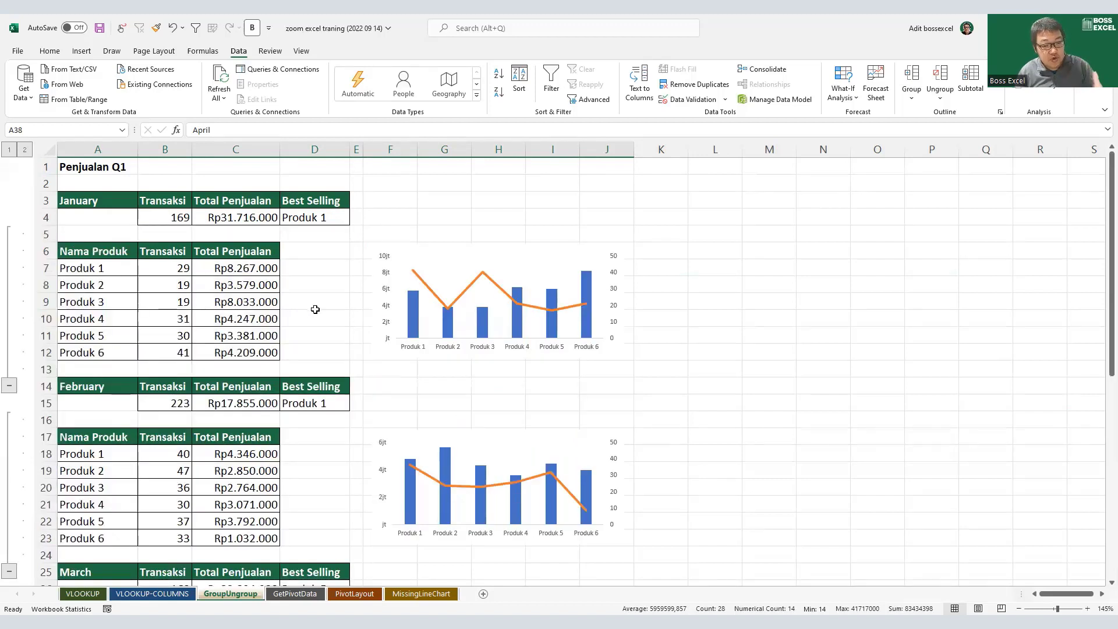
Step: Select the chart columns F to J
click(388, 150)
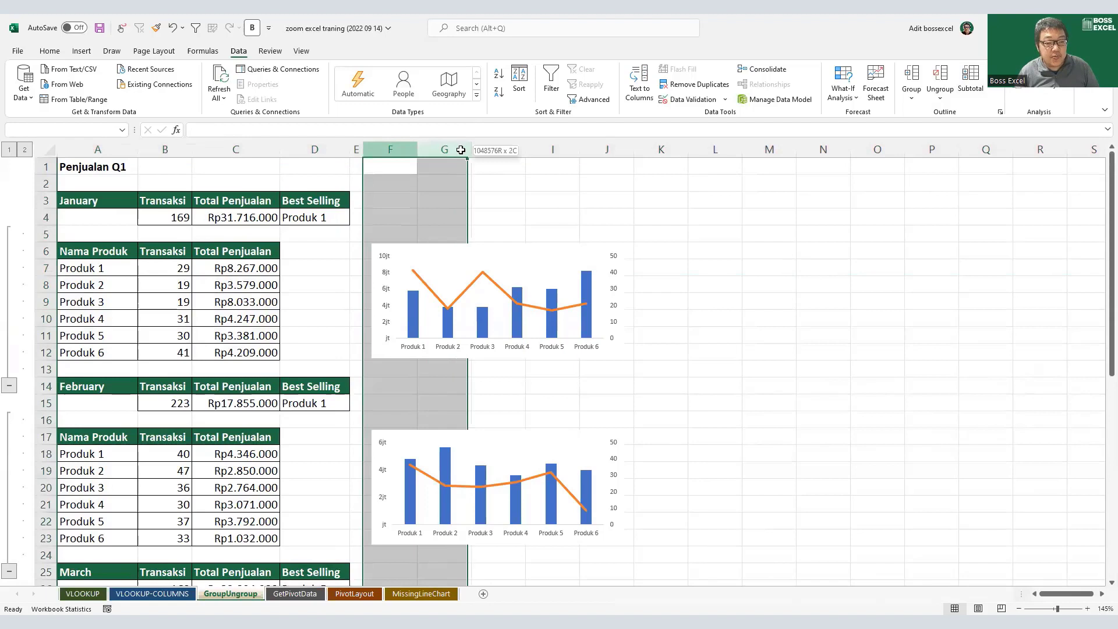
shift+click(607, 149)
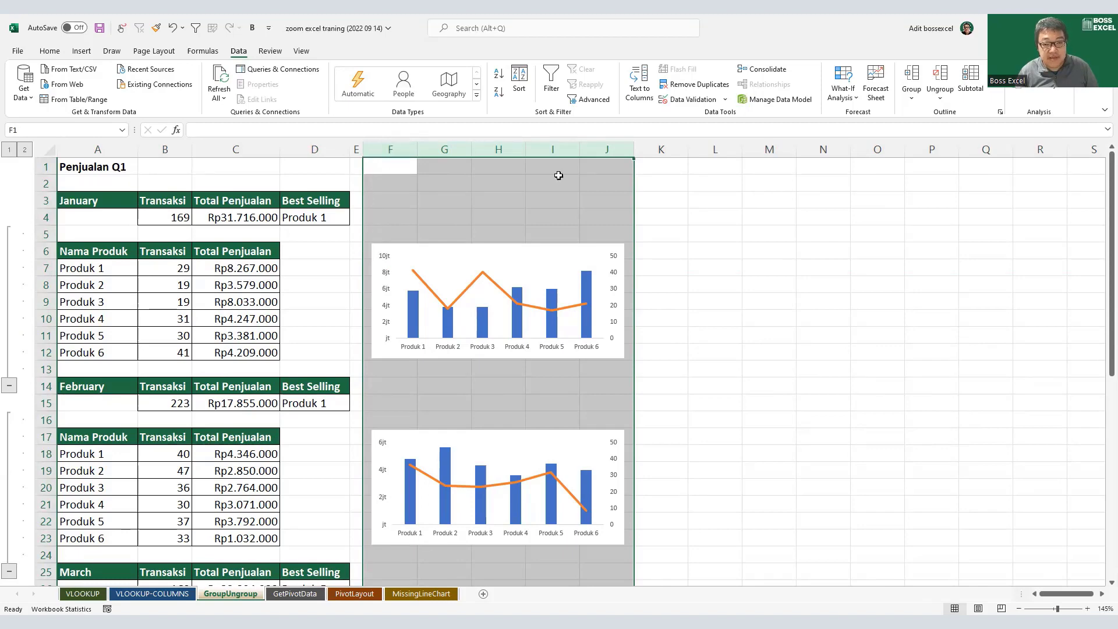
Step: Group columns F to J, collapse that column group, and collapse all row groups to outline level 1
click(913, 73)
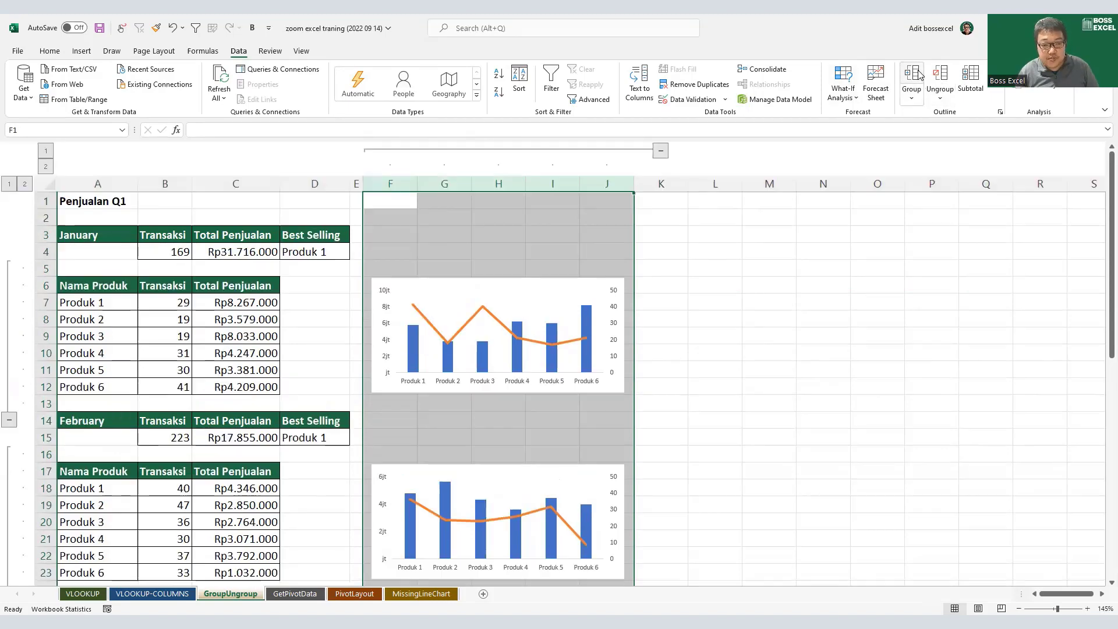
click(661, 152)
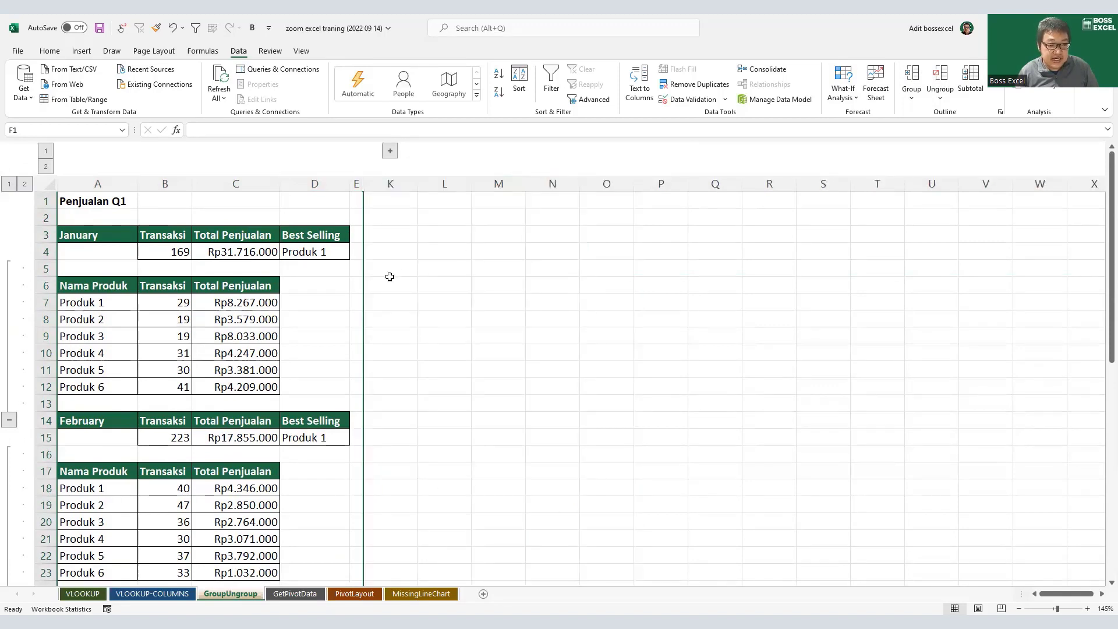
click(9, 185)
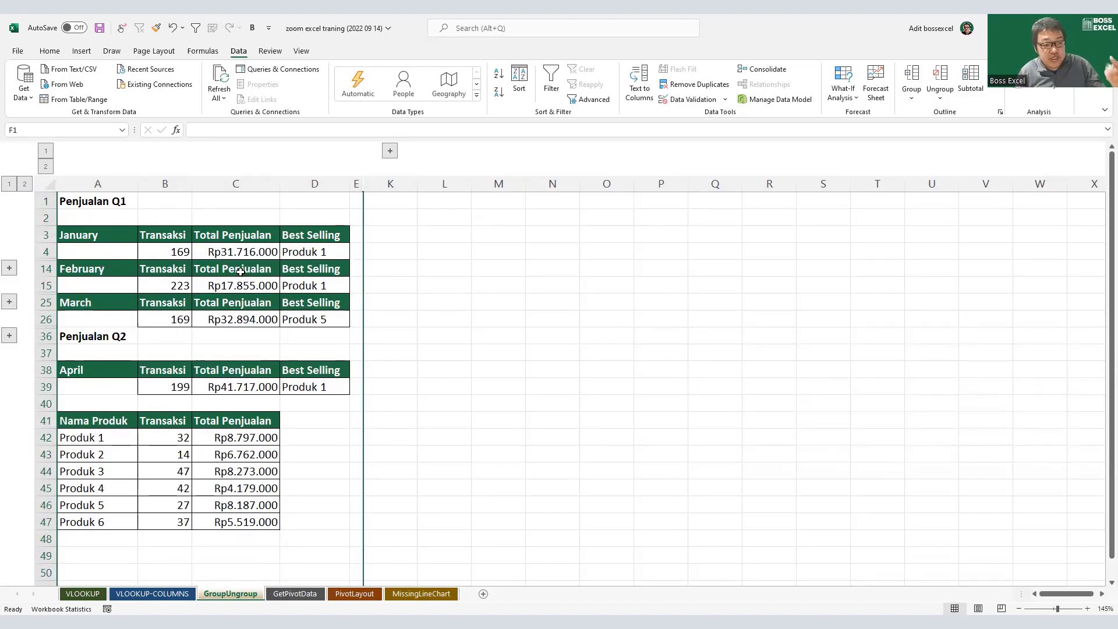
Step: Expand and collapse the grouped chart columns F to J repeatedly, ending with them collapsed
click(390, 151)
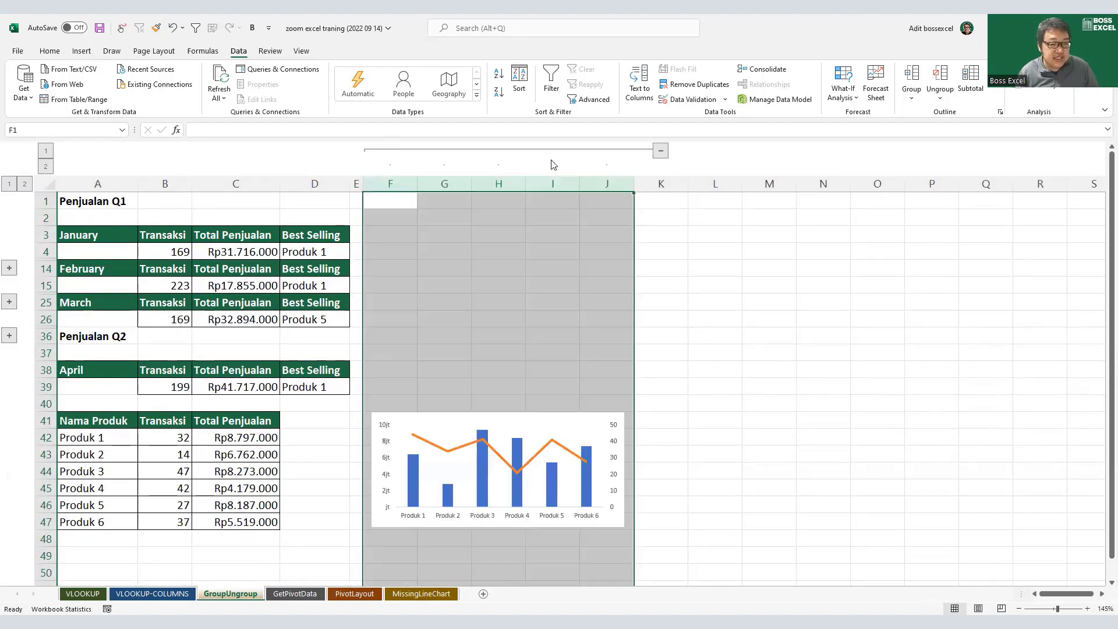
click(661, 152)
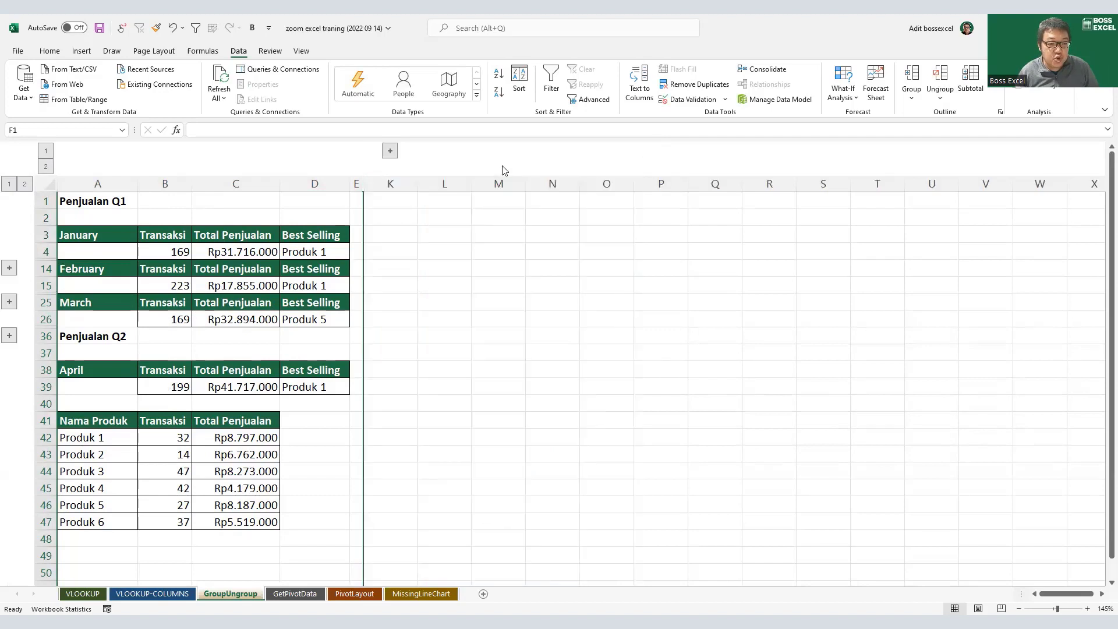
click(391, 152)
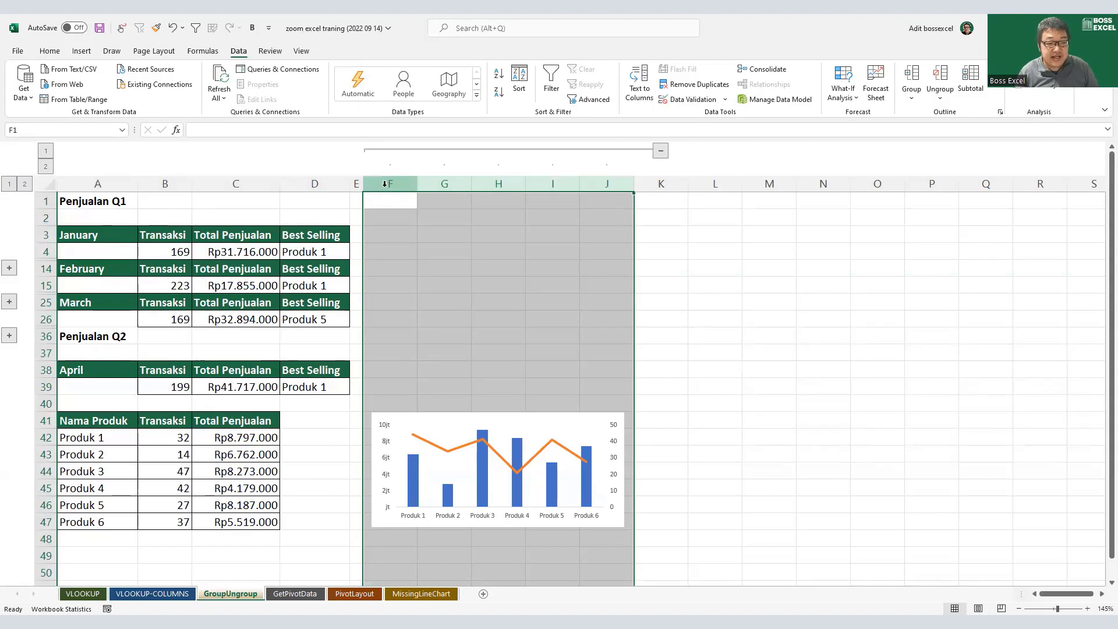
drag(401, 183, 608, 183)
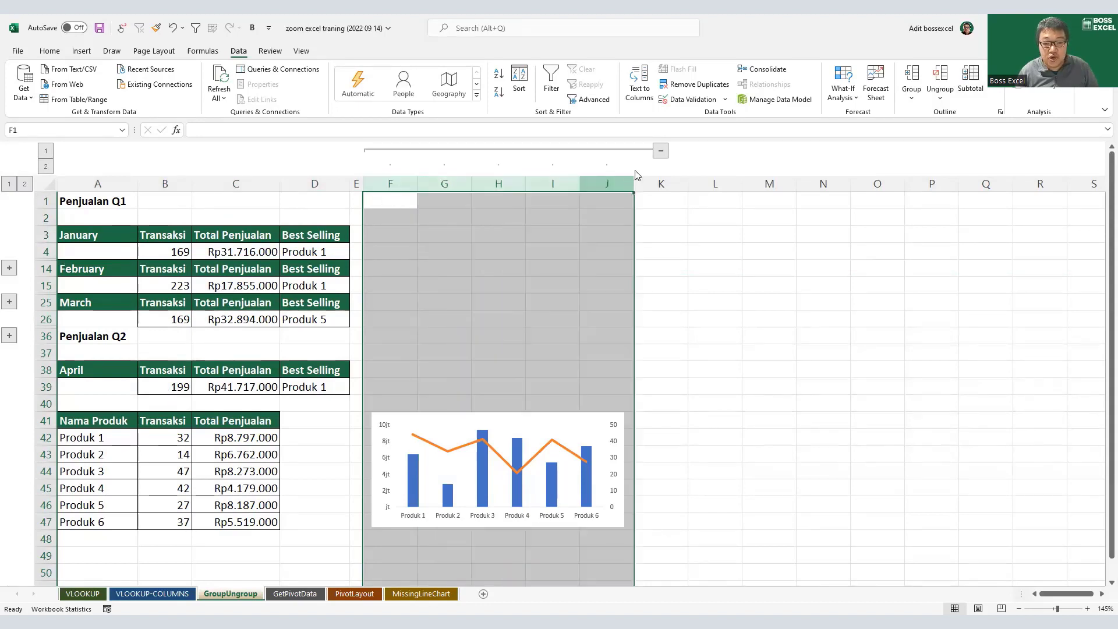
click(661, 152)
click(568, 279)
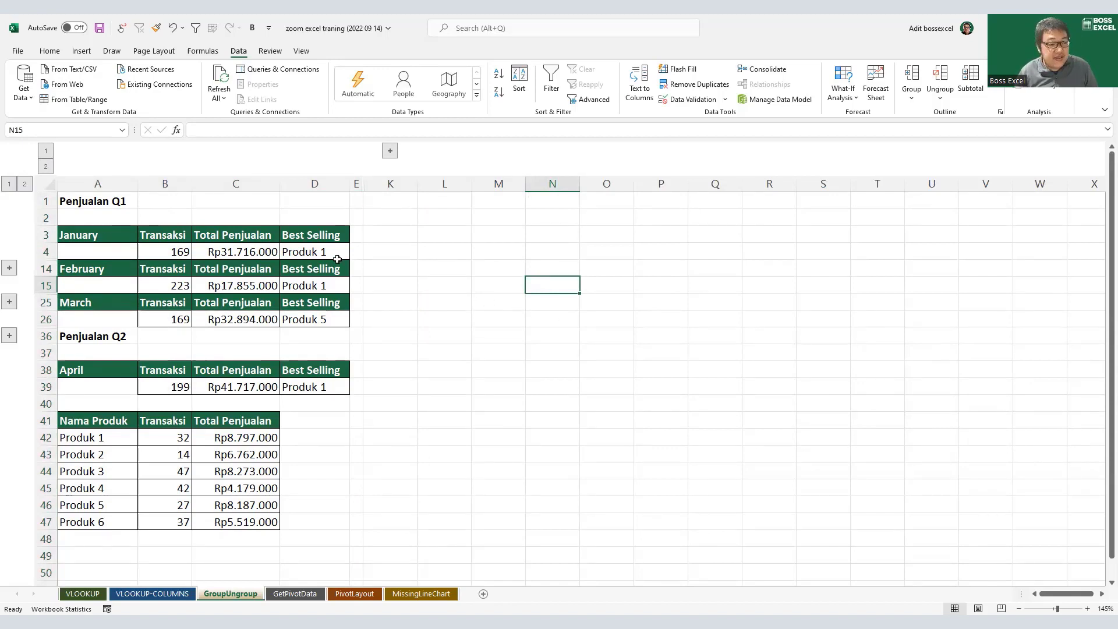
Step: Clear the outline from the entire GroupUngroup sheet to remove all its row and column groups
click(46, 183)
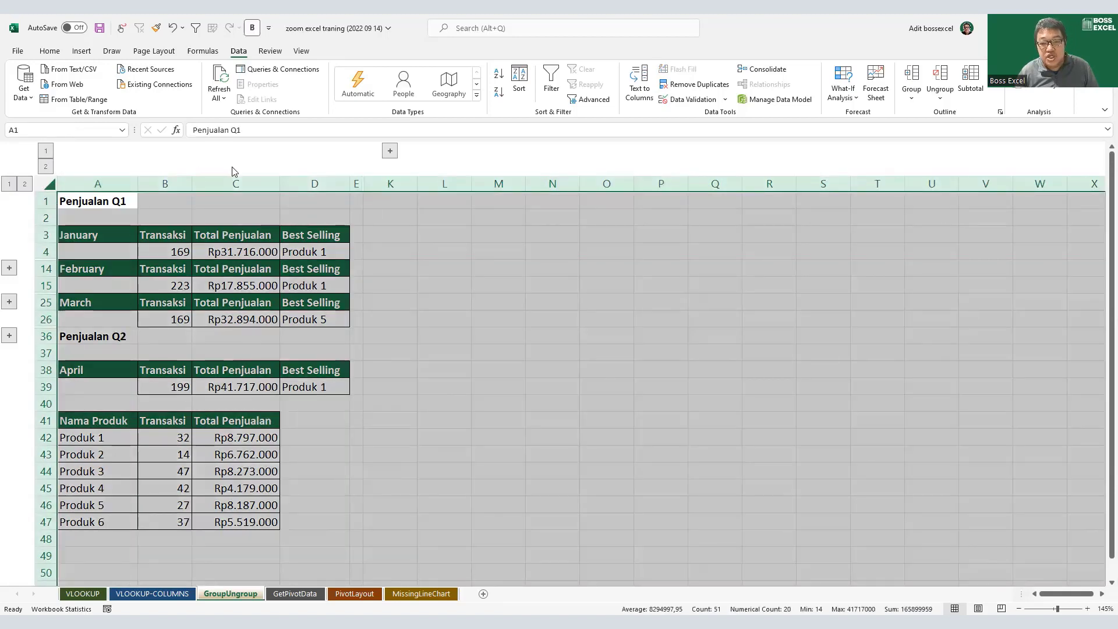
click(948, 100)
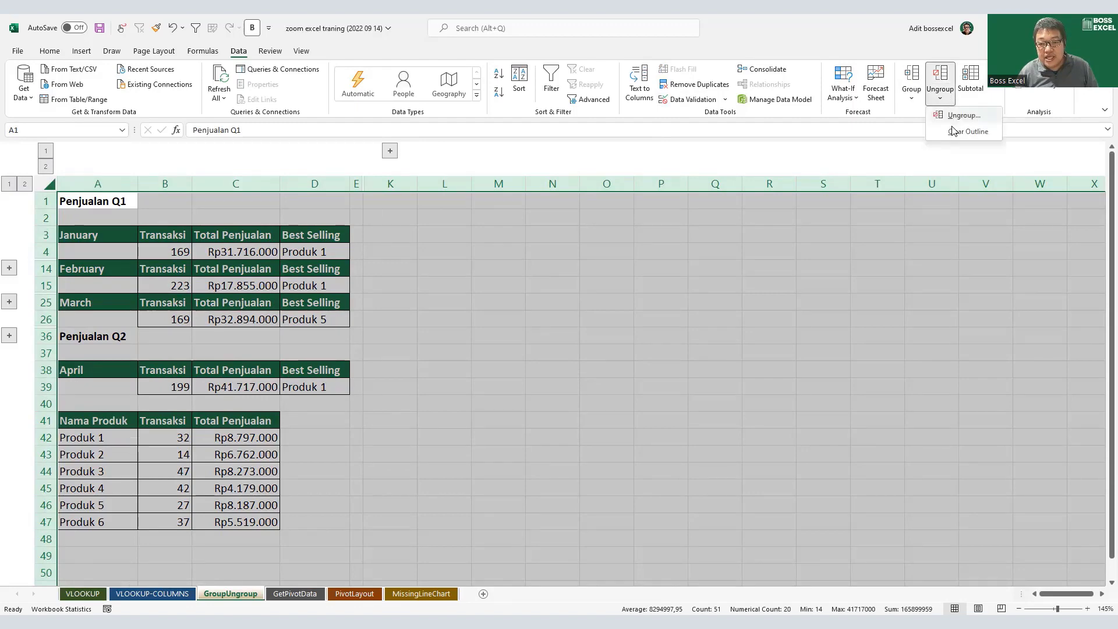
click(953, 130)
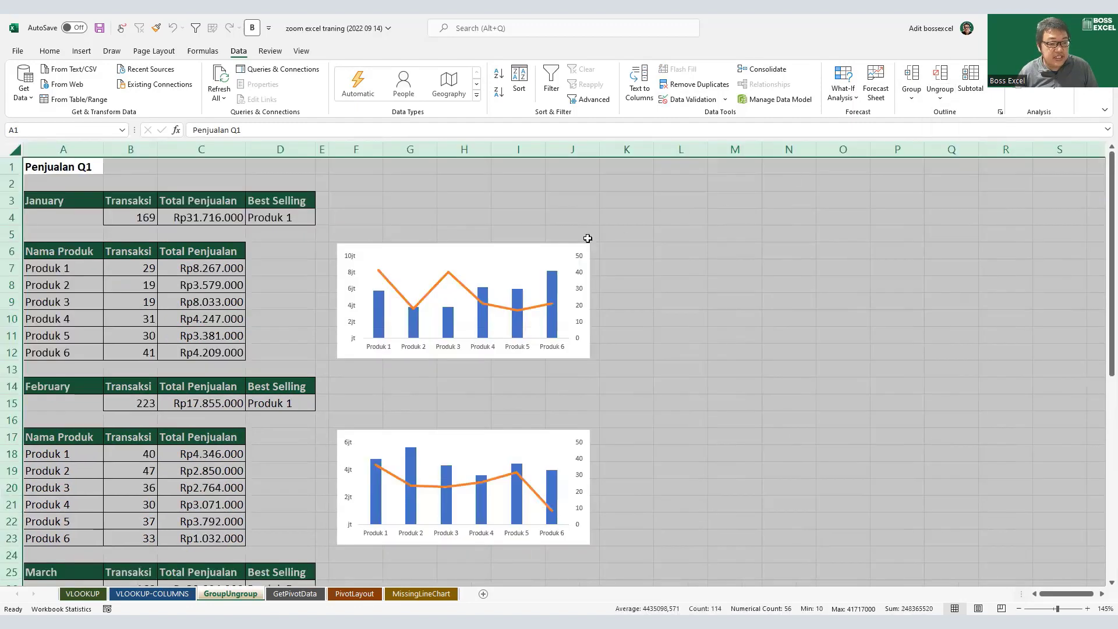
click(379, 211)
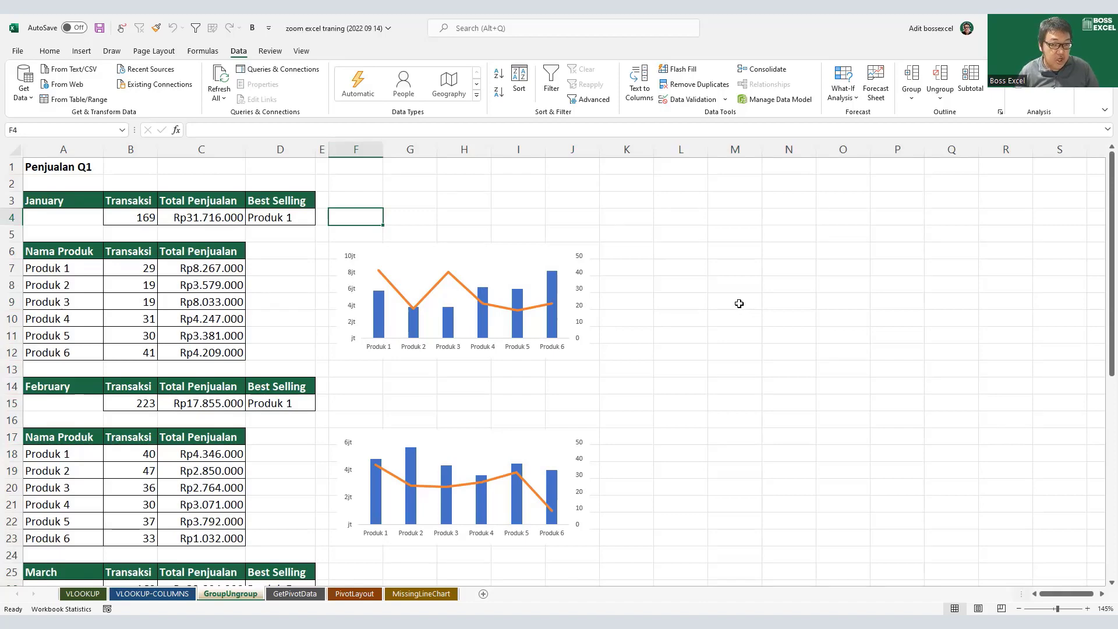
Step: On the GetPivotData sheet, insert a PivotTable from the range A1:D25, placed in the existing worksheet at cell I3
click(295, 594)
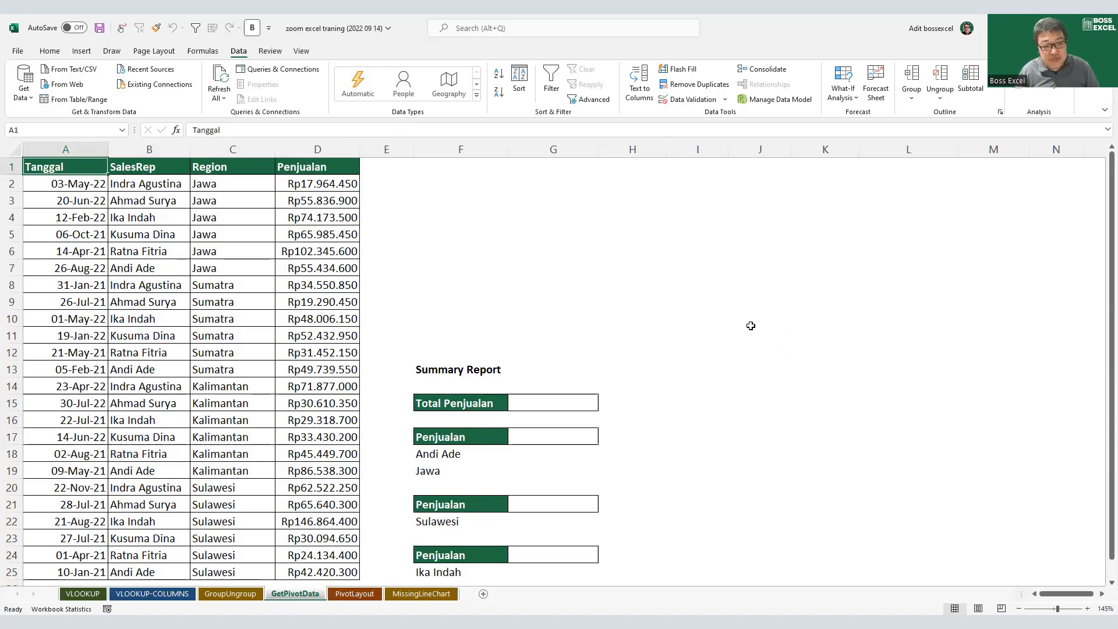
click(179, 282)
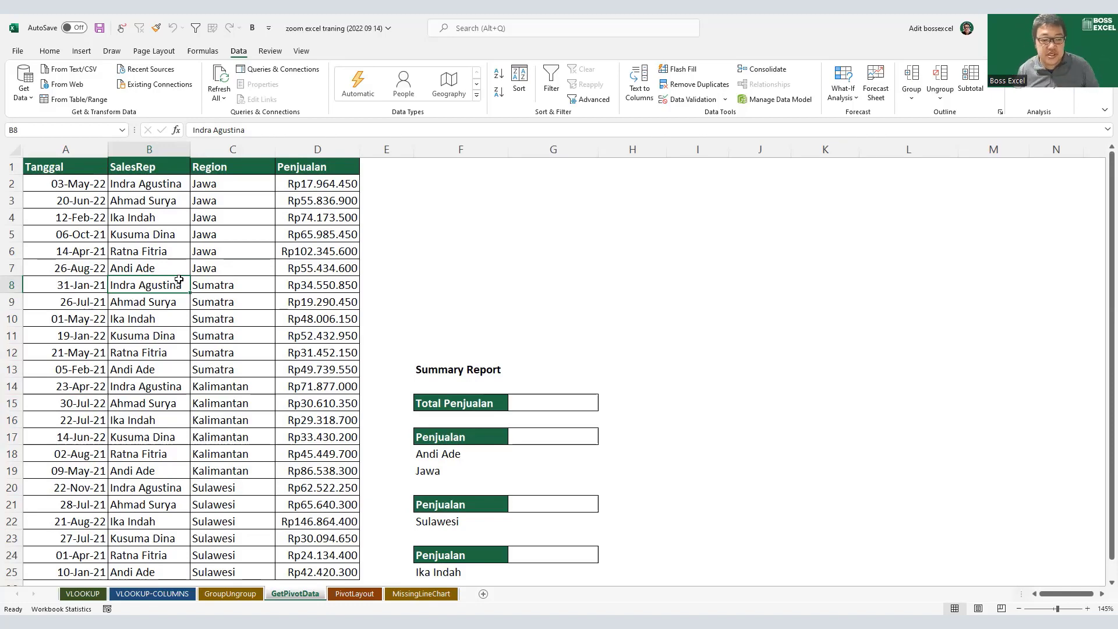
key(Up)
key(Up)
key(Up)
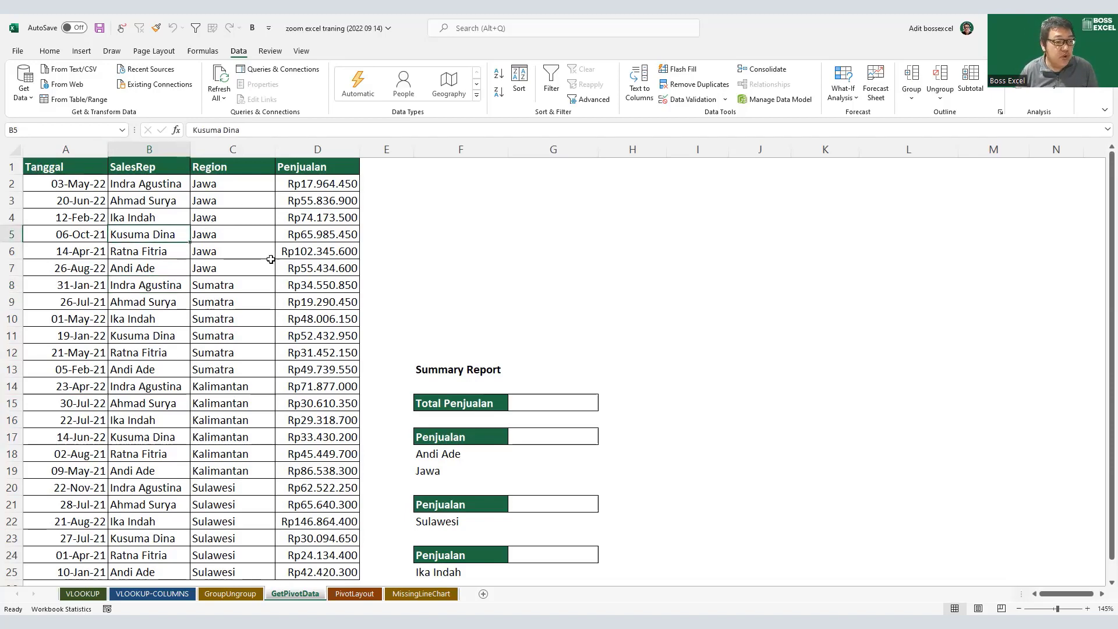
click(92, 52)
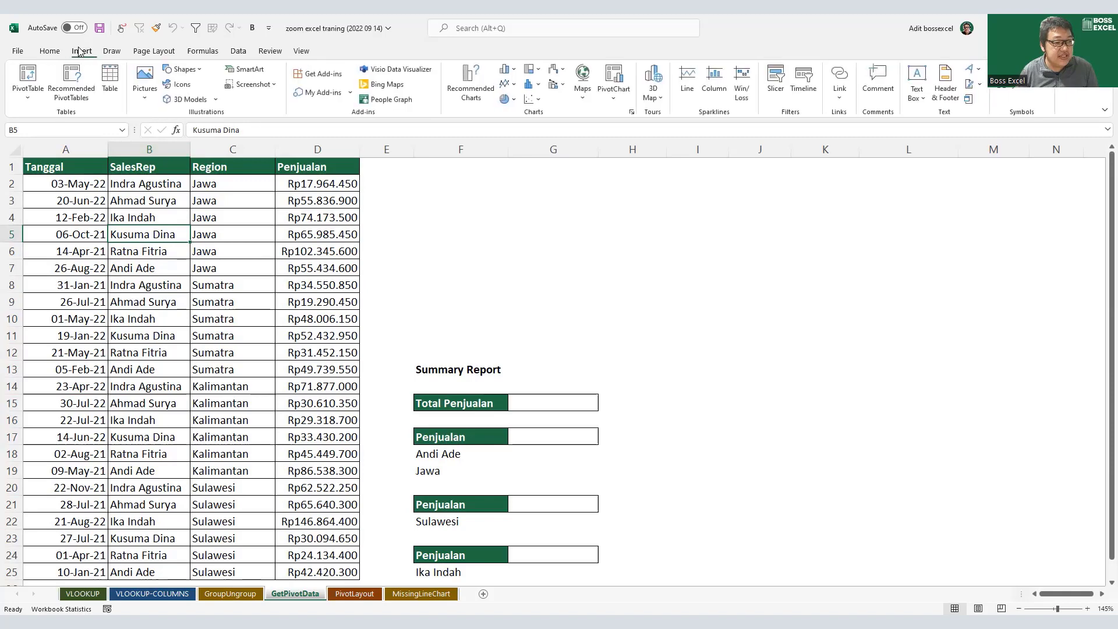
click(29, 74)
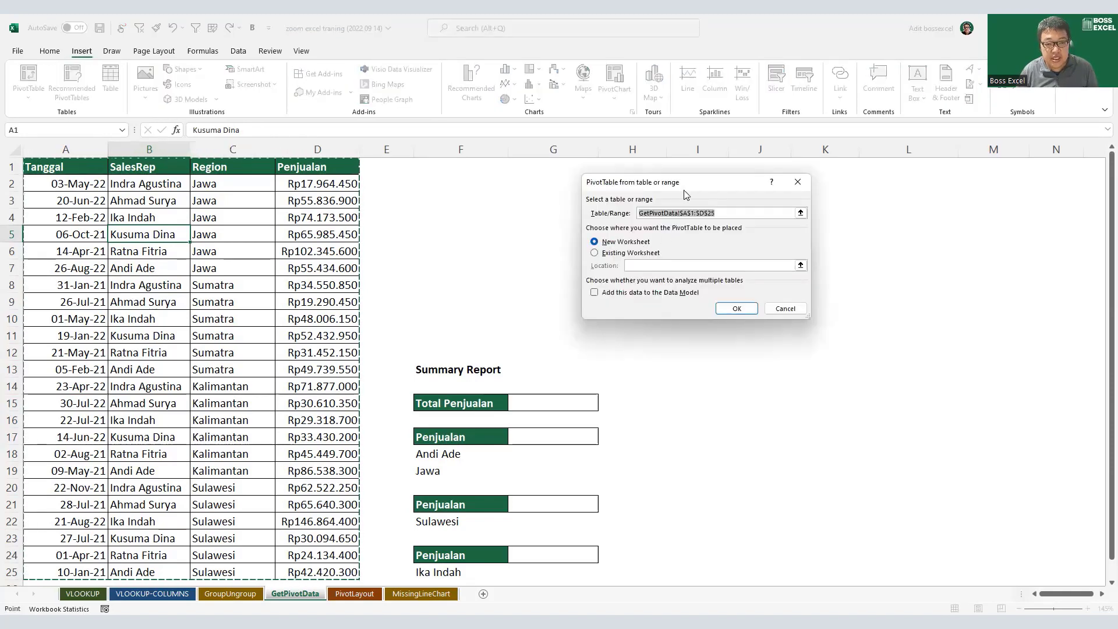
drag(641, 182, 846, 192)
click(799, 262)
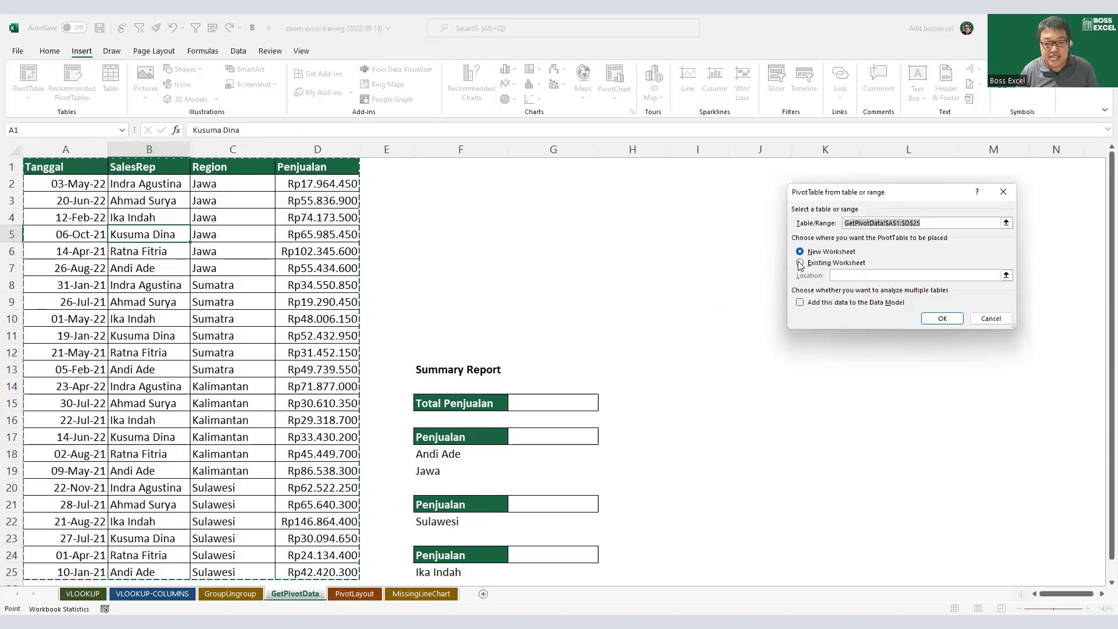
click(680, 195)
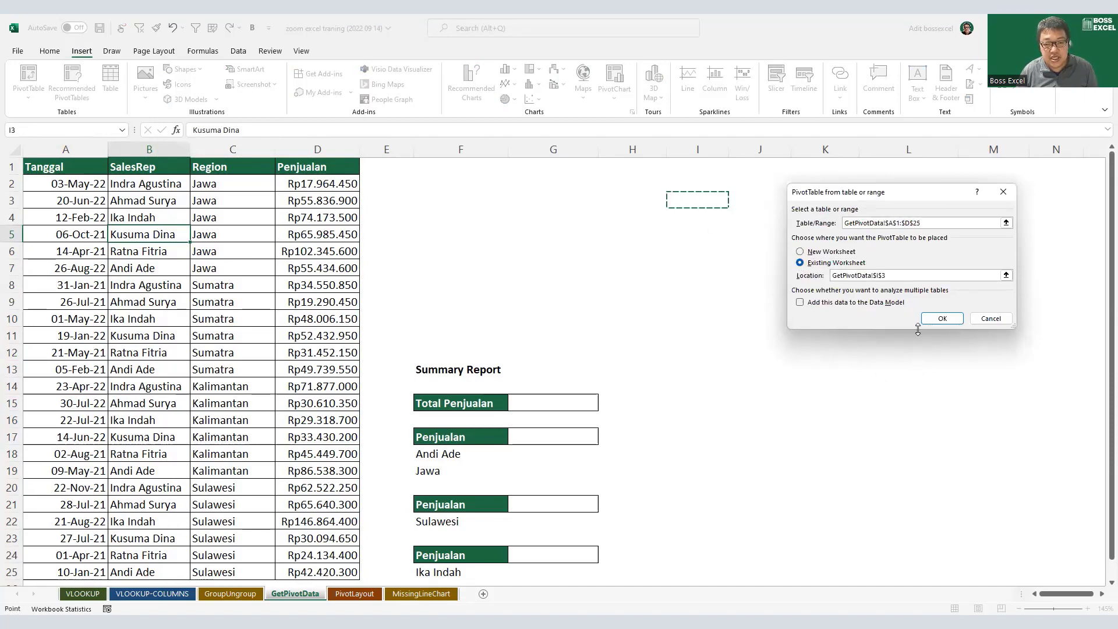
click(938, 317)
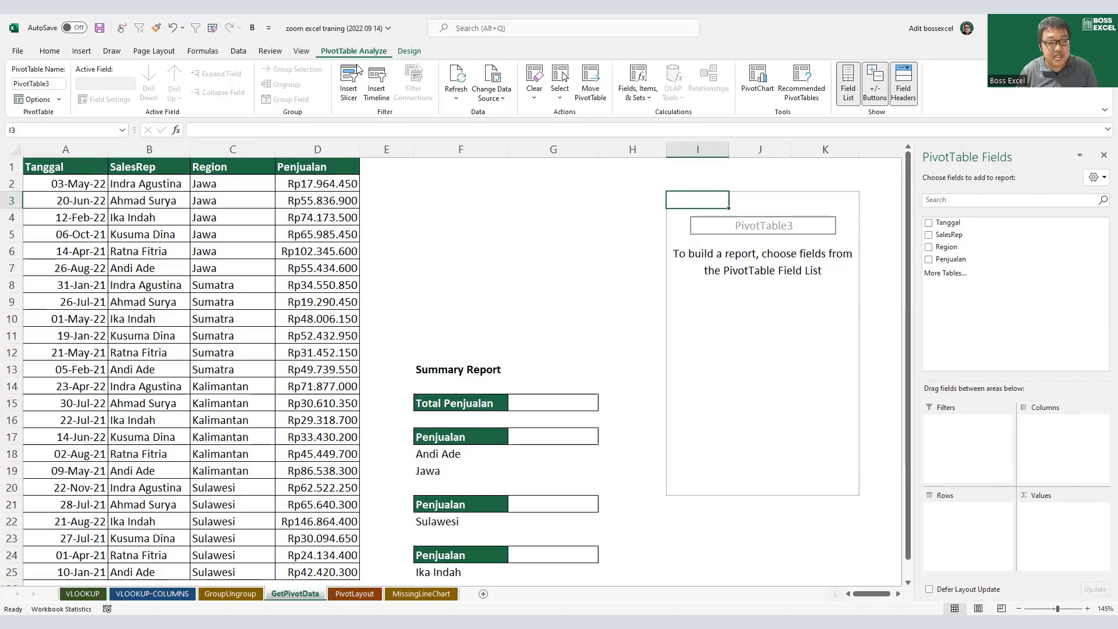
Step: Build the PivotTable with SalesRep as rows, Region as columns and the sum of Penjualan as values
scroll(357, 65, down, 1)
scroll(357, 65, up, 1)
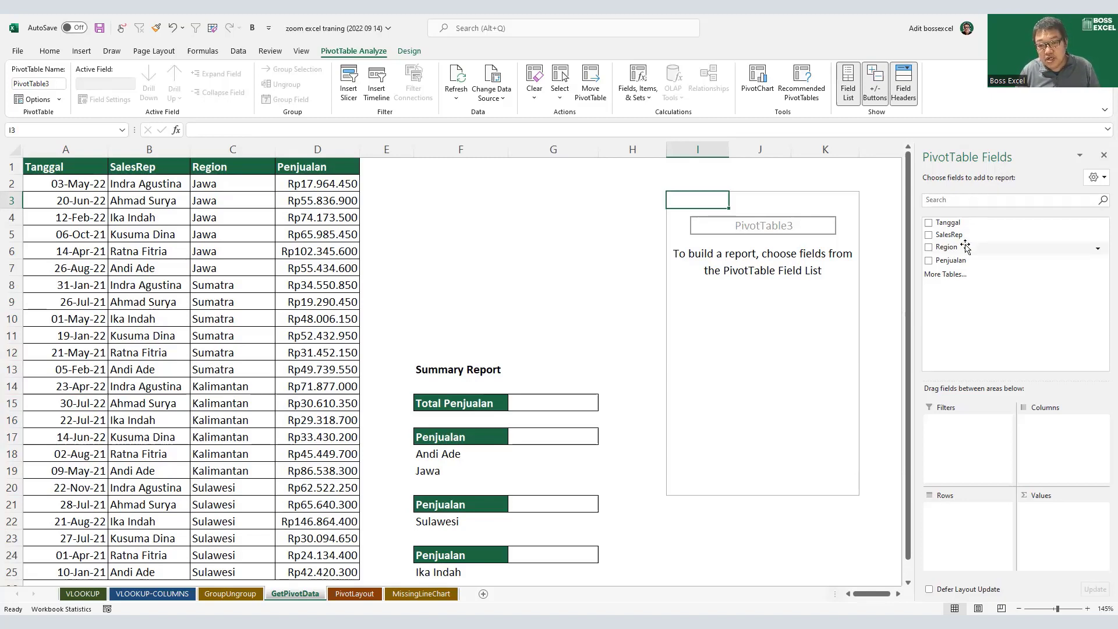
drag(964, 236, 977, 518)
drag(673, 217, 706, 300)
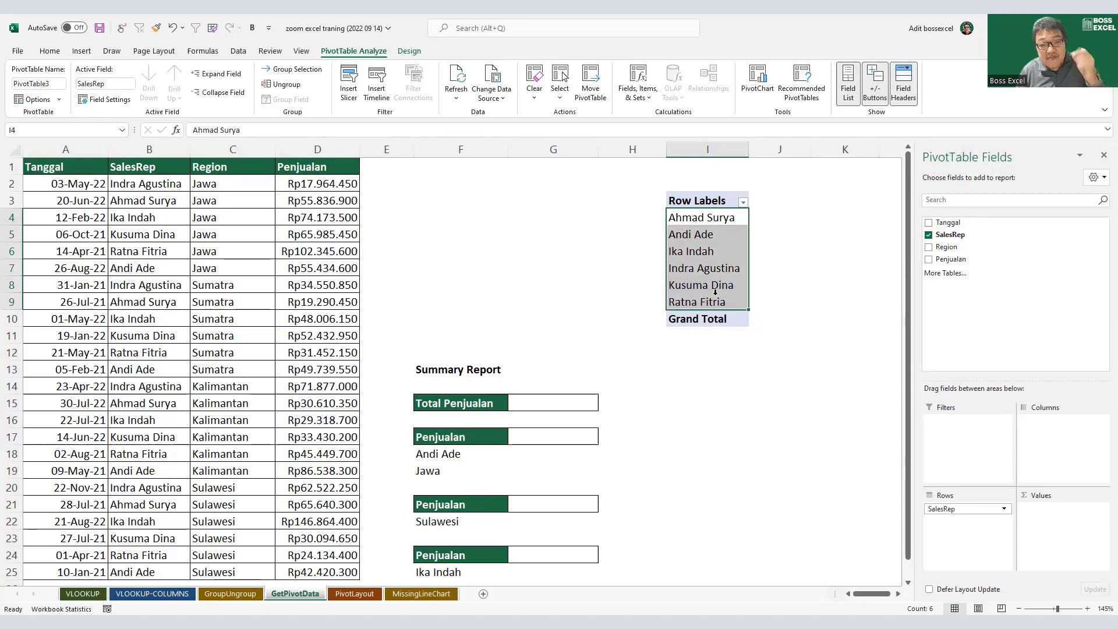
drag(947, 247, 1058, 443)
drag(951, 259, 1065, 528)
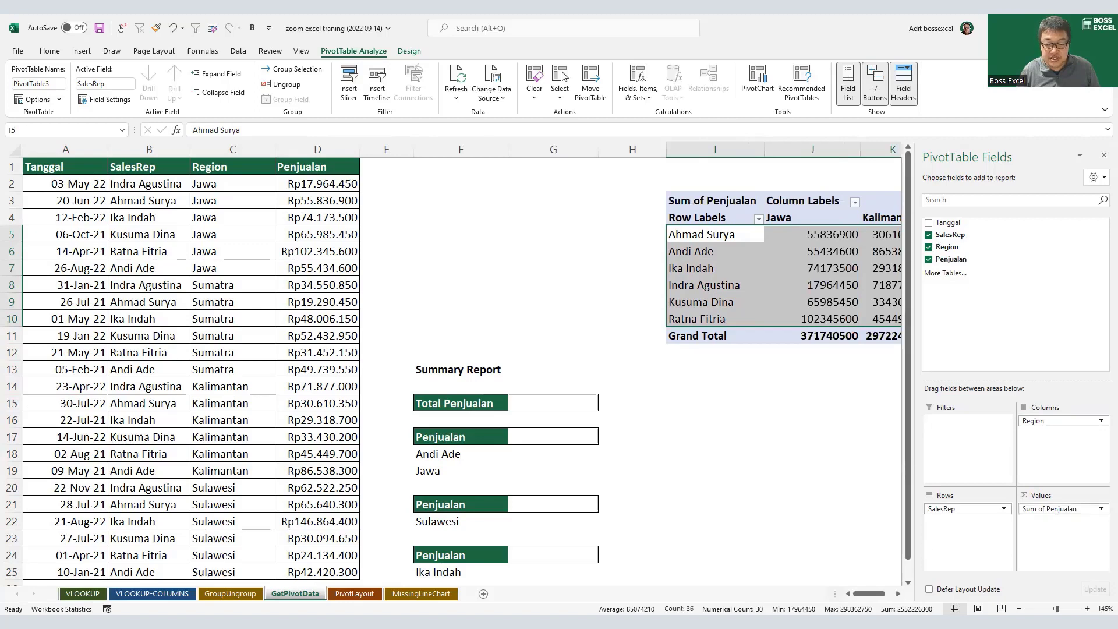
Step: Move the whole PivotTable to start at cell F3 and narrow the field list so every column fits in view
click(681, 187)
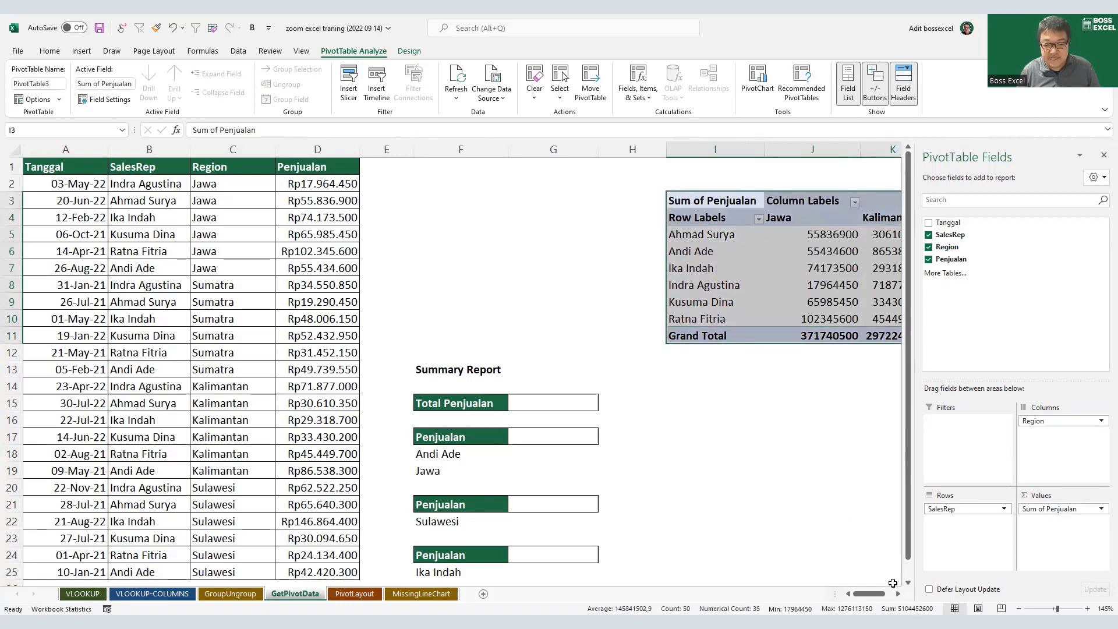
scroll(893, 583, right, 2)
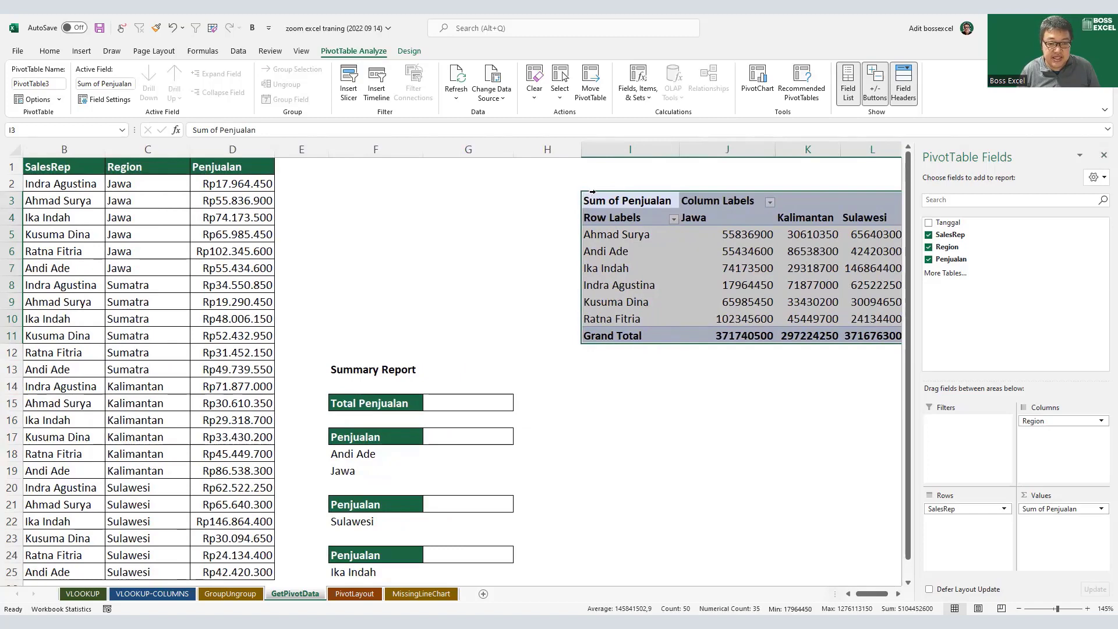
drag(597, 191, 596, 195)
drag(428, 203, 385, 200)
scroll(454, 361, left, 1)
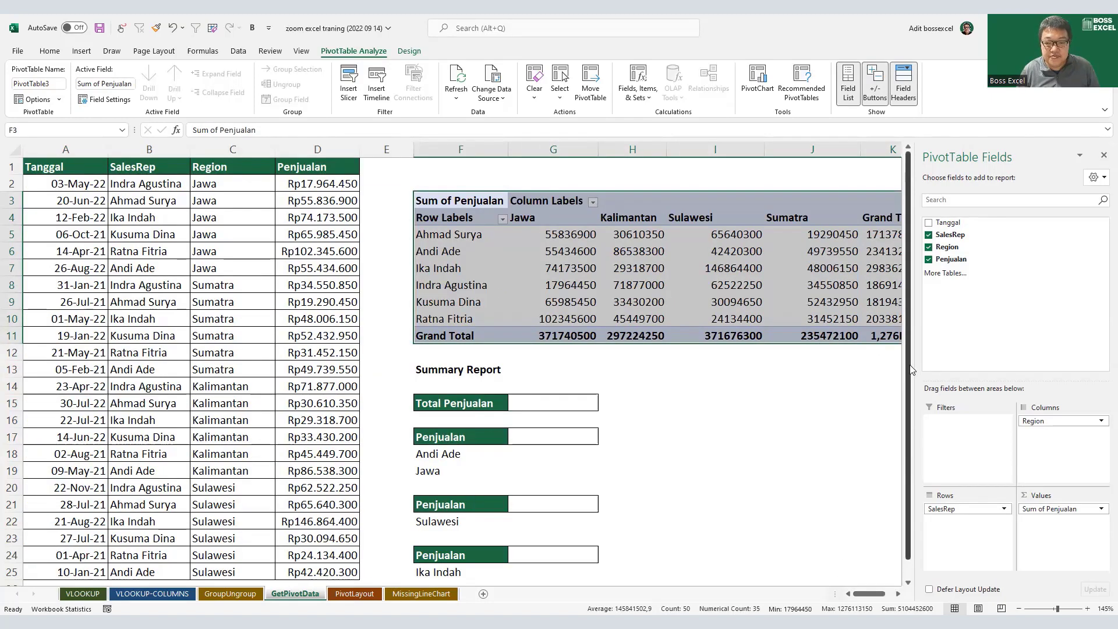
drag(915, 361, 954, 360)
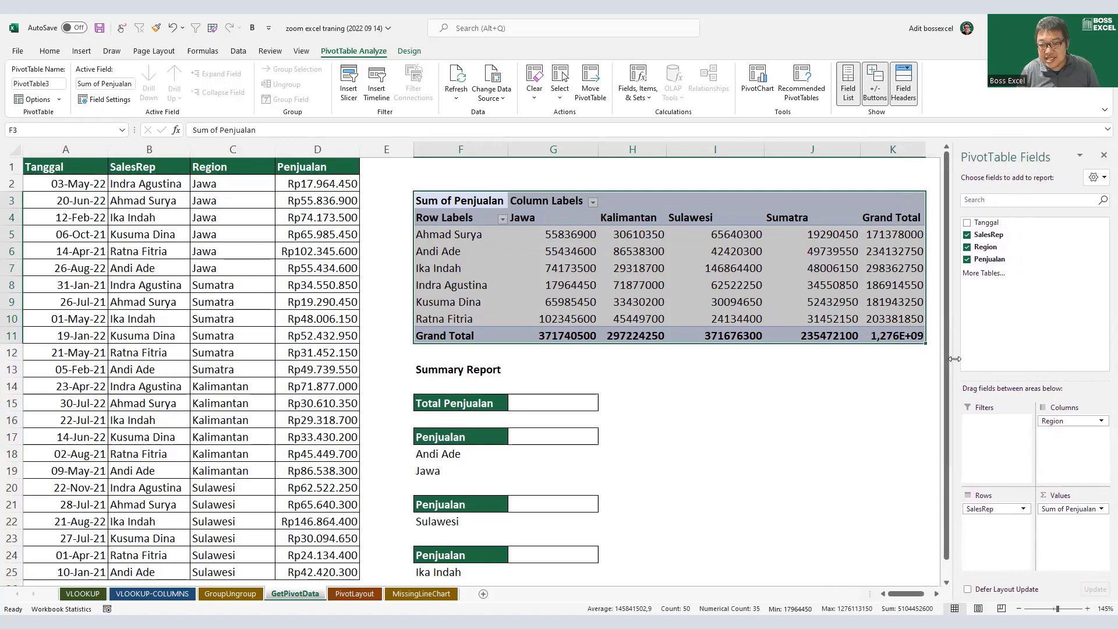
click(830, 388)
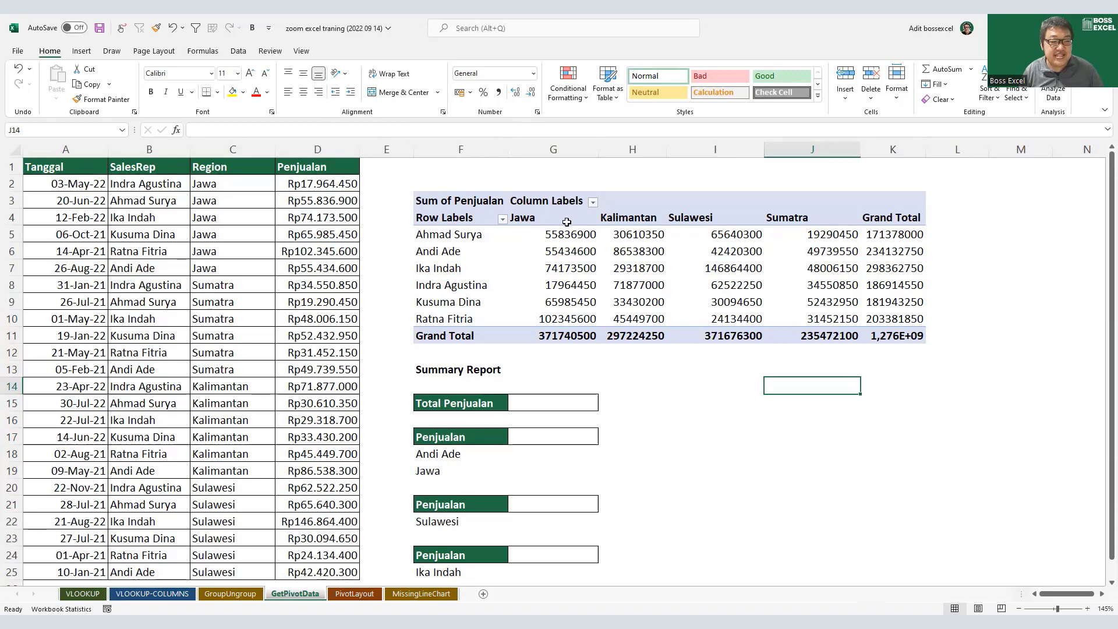
Step: Examine the PivotTable's report layout options, comparing the compact form with its Row Labels and Column Labels headers
click(580, 239)
click(353, 51)
click(409, 50)
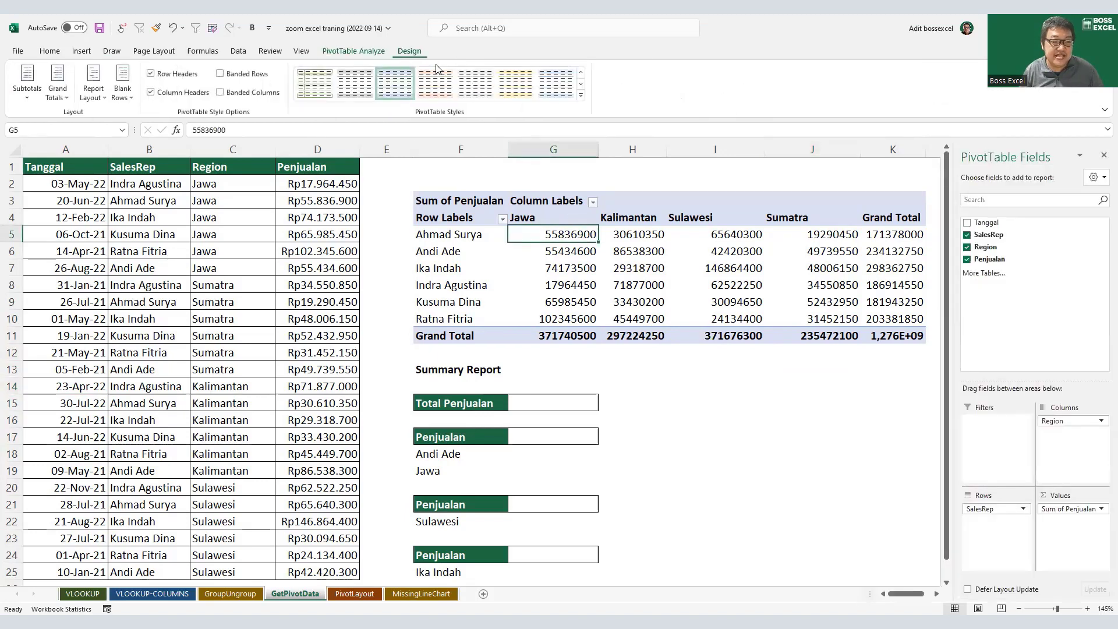
click(99, 92)
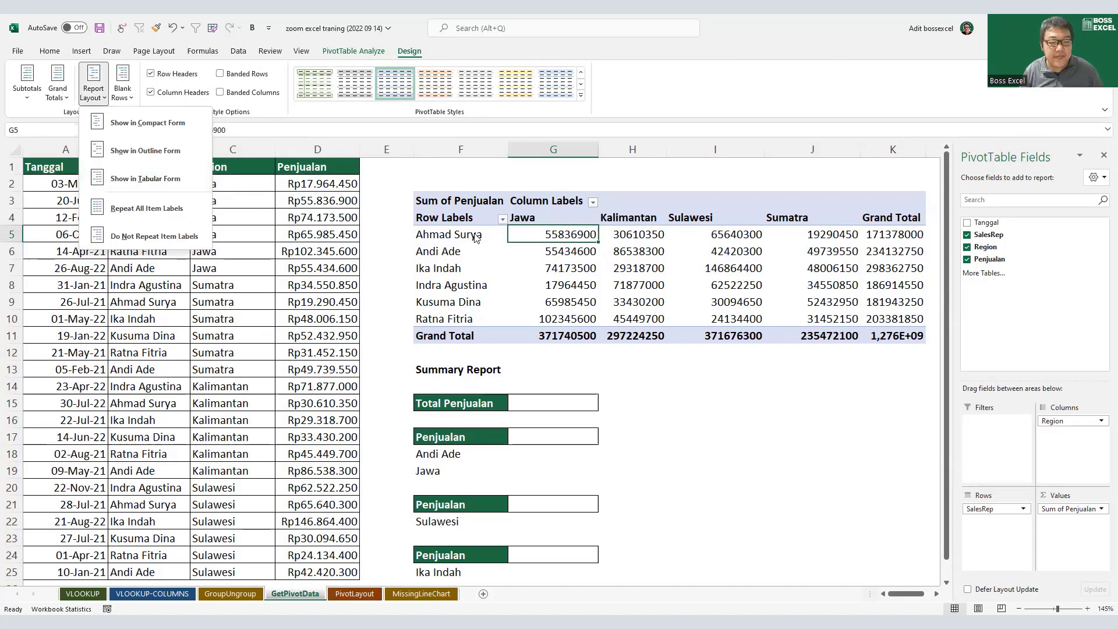
click(462, 222)
click(452, 221)
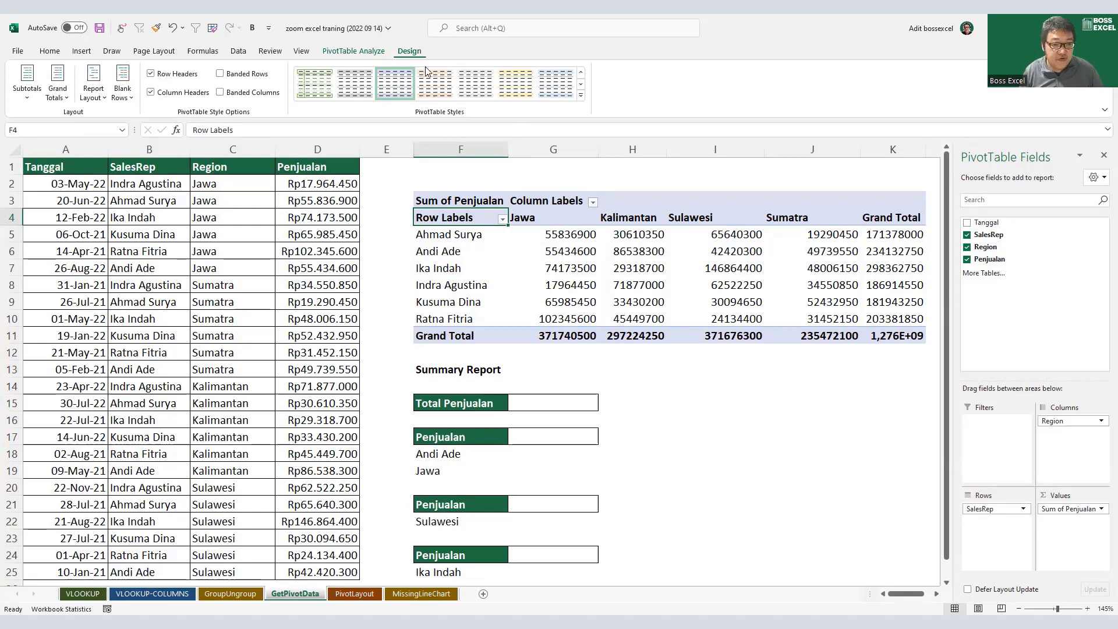
click(93, 88)
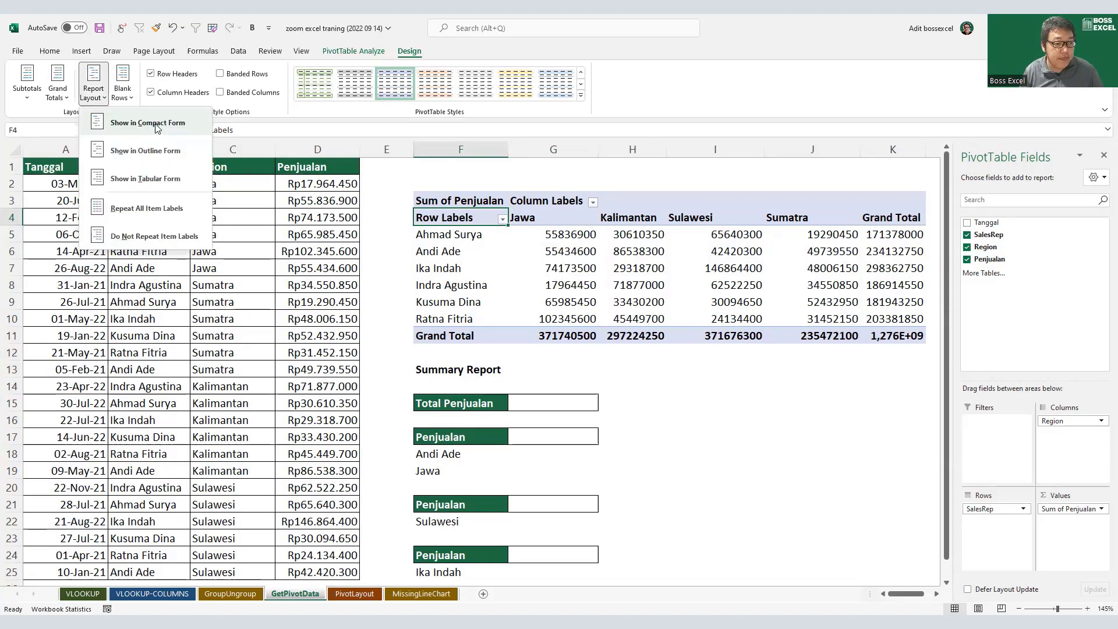
click(536, 284)
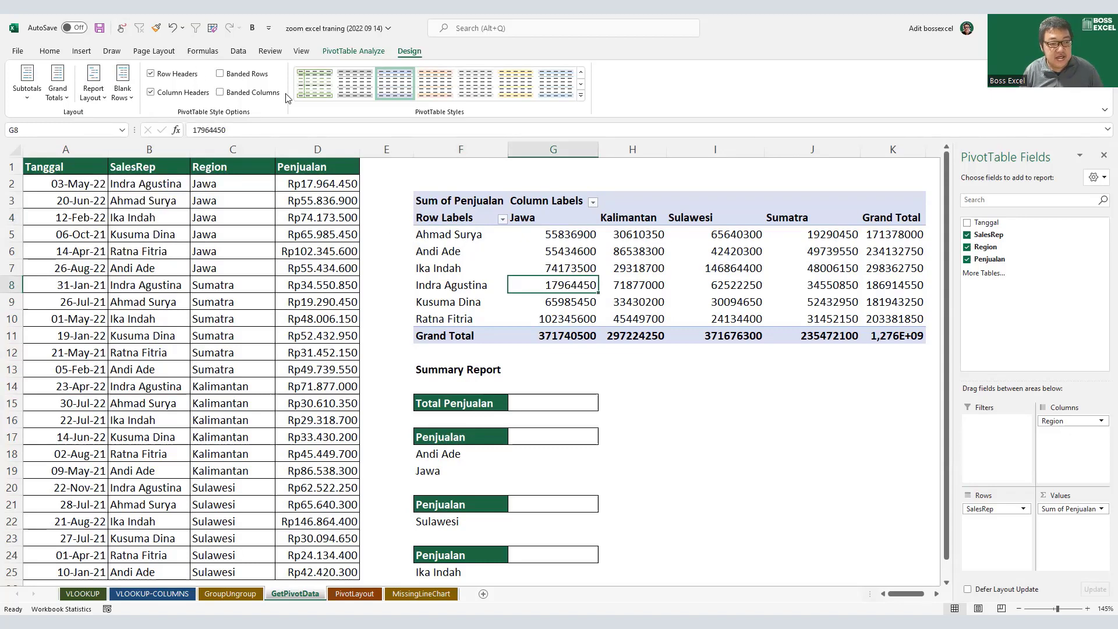
Step: Circle the PivotTable's Row Labels and Column Labels headers with the red pen and undo both strokes
click(111, 51)
click(114, 75)
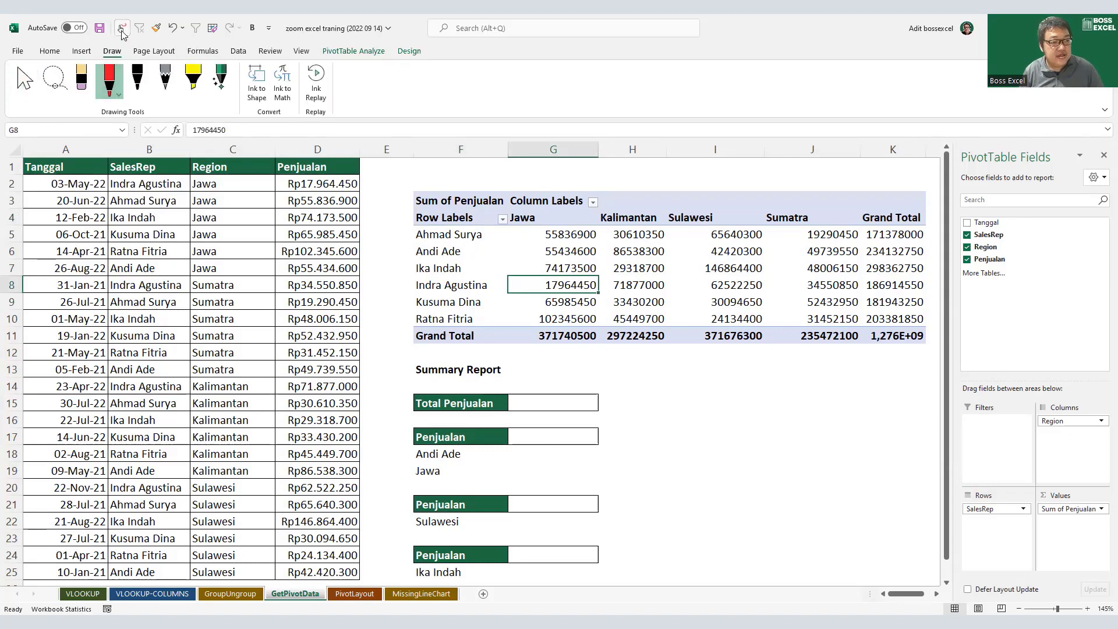
mouse_move(479, 217)
mouse_down()
mouse_move(412, 225)
mouse_move(468, 229)
mouse_up()
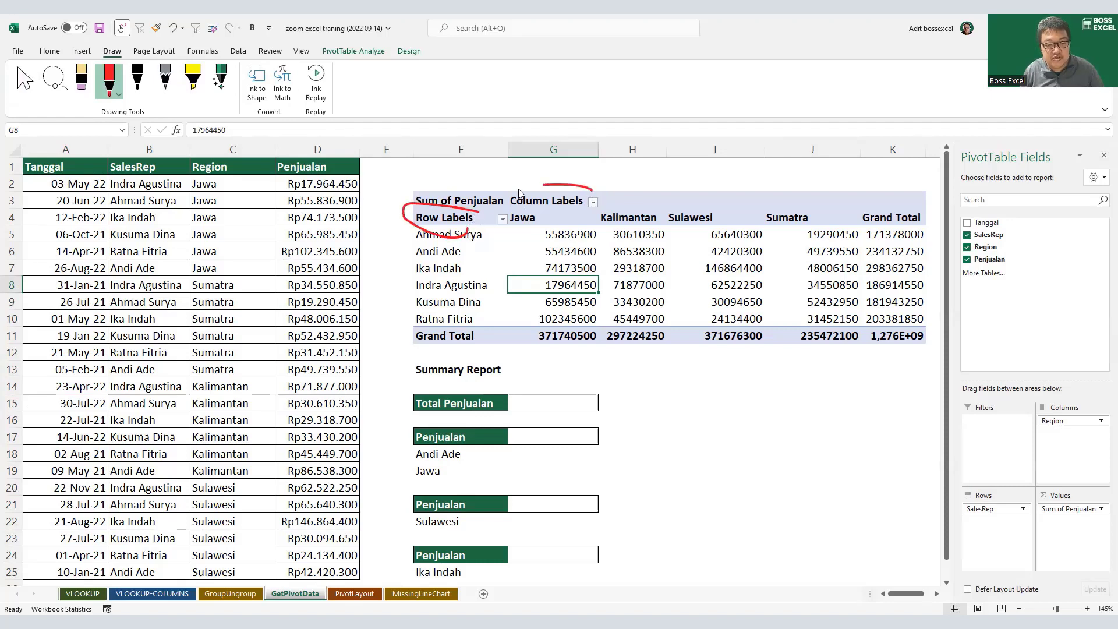
drag(519, 193, 585, 203)
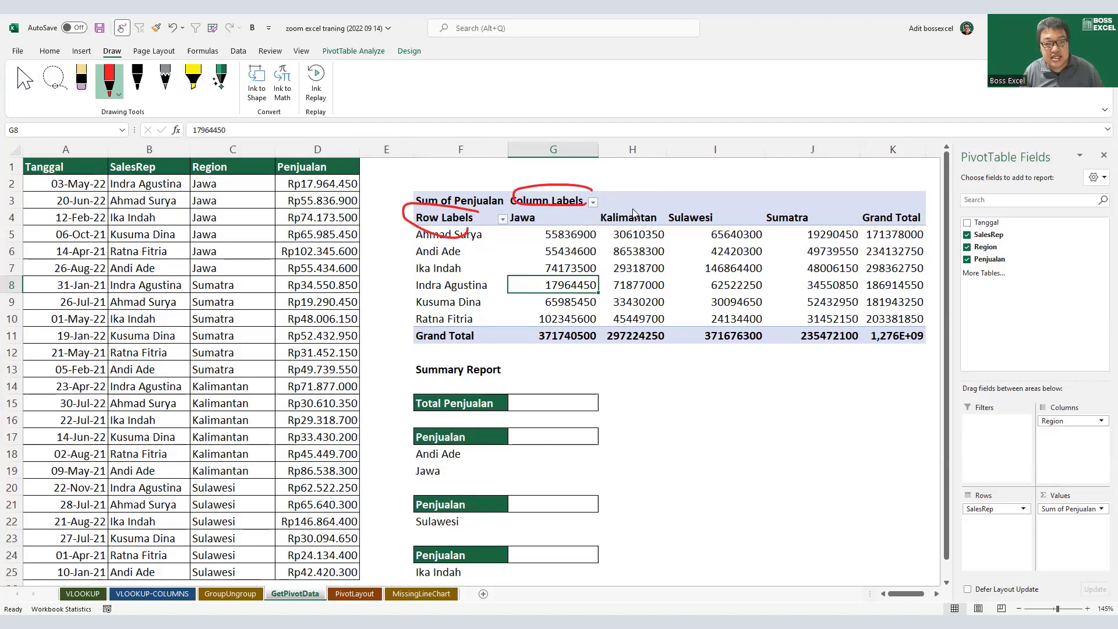
key(ctrl+z)
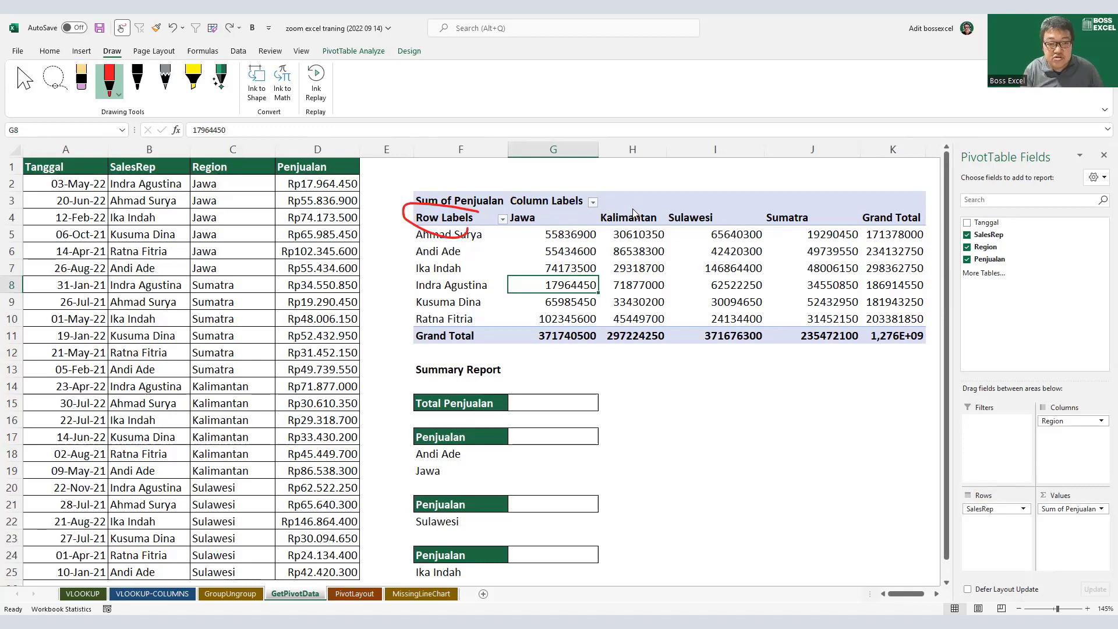
key(ctrl+z)
Step: Show the PivotTable in tabular form and check its SalesRep and Region headers
click(409, 51)
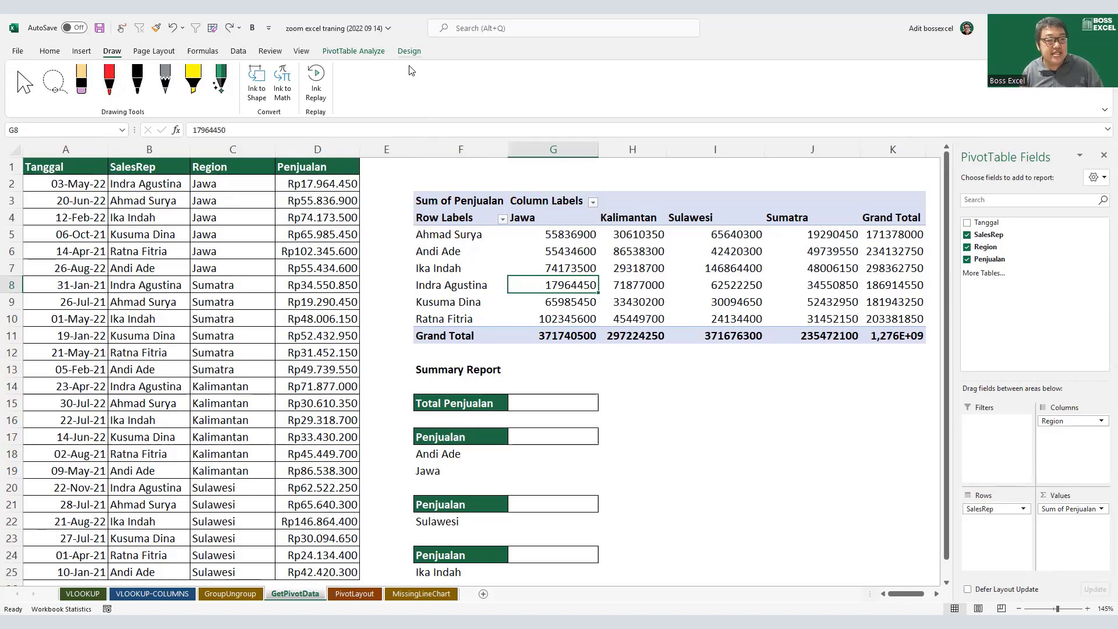
click(103, 94)
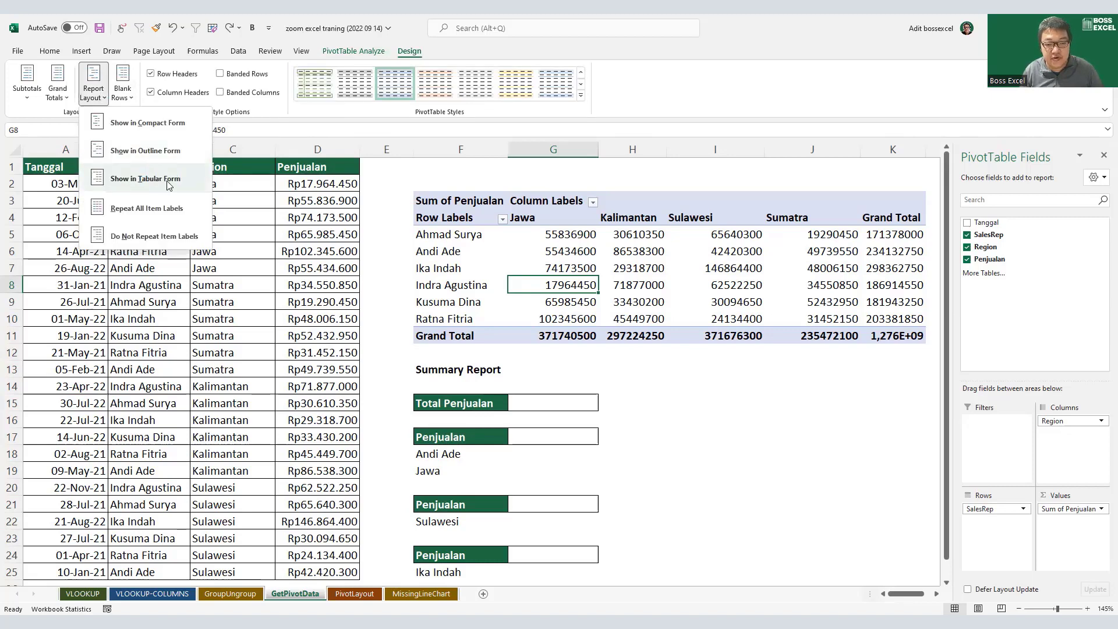
click(169, 178)
click(466, 218)
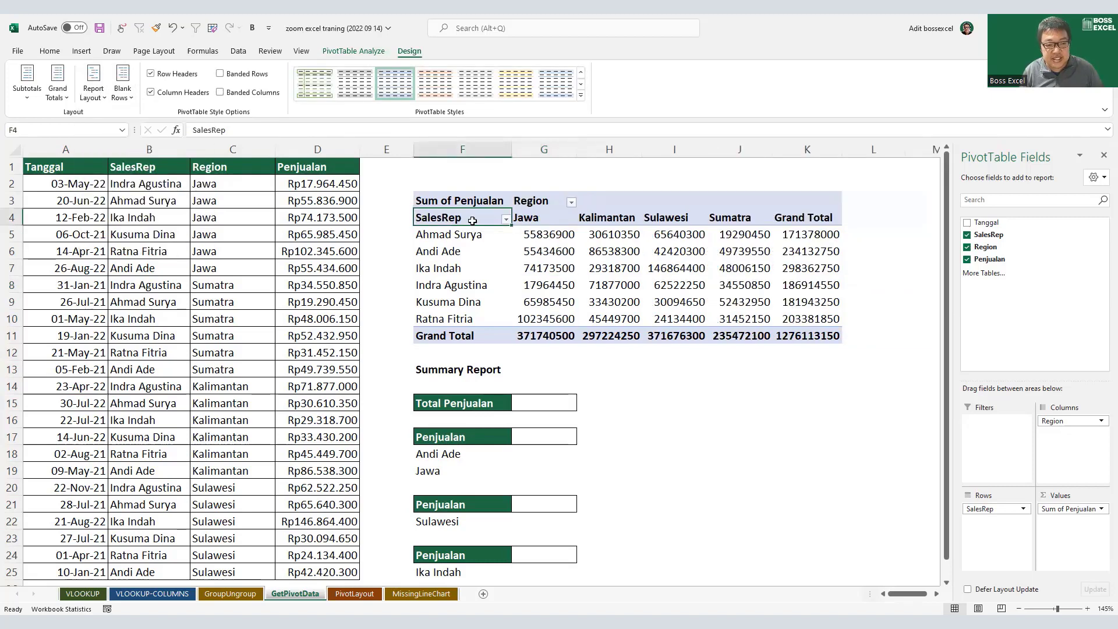
click(529, 201)
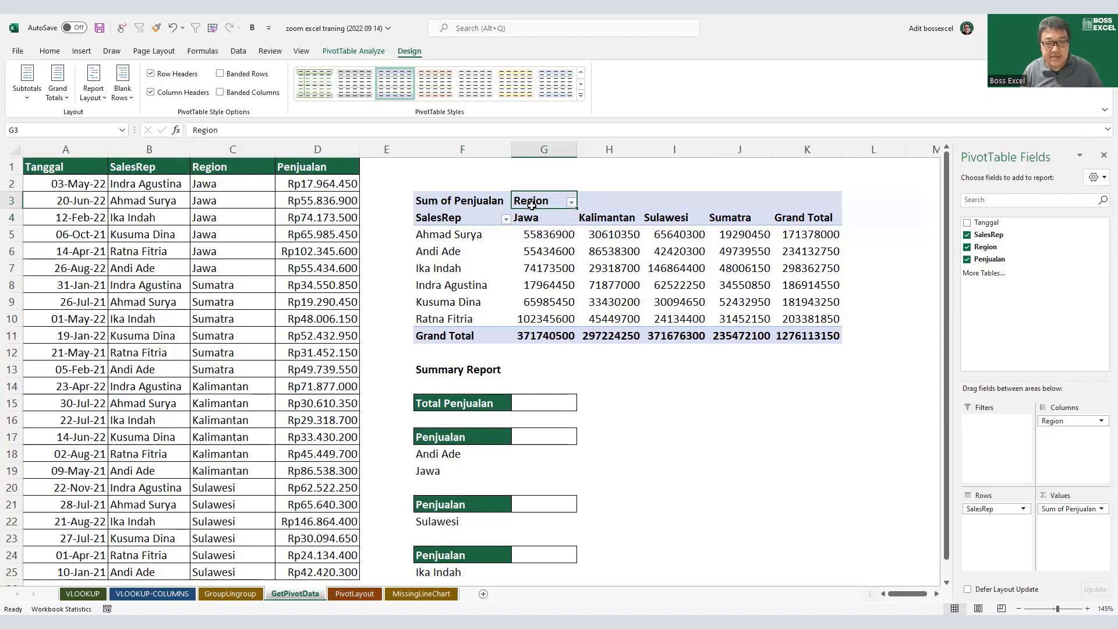
Step: Rename the PivotTable's Sum of Penjualan value field in cell F3 to Sales
click(476, 202)
double_click(483, 201)
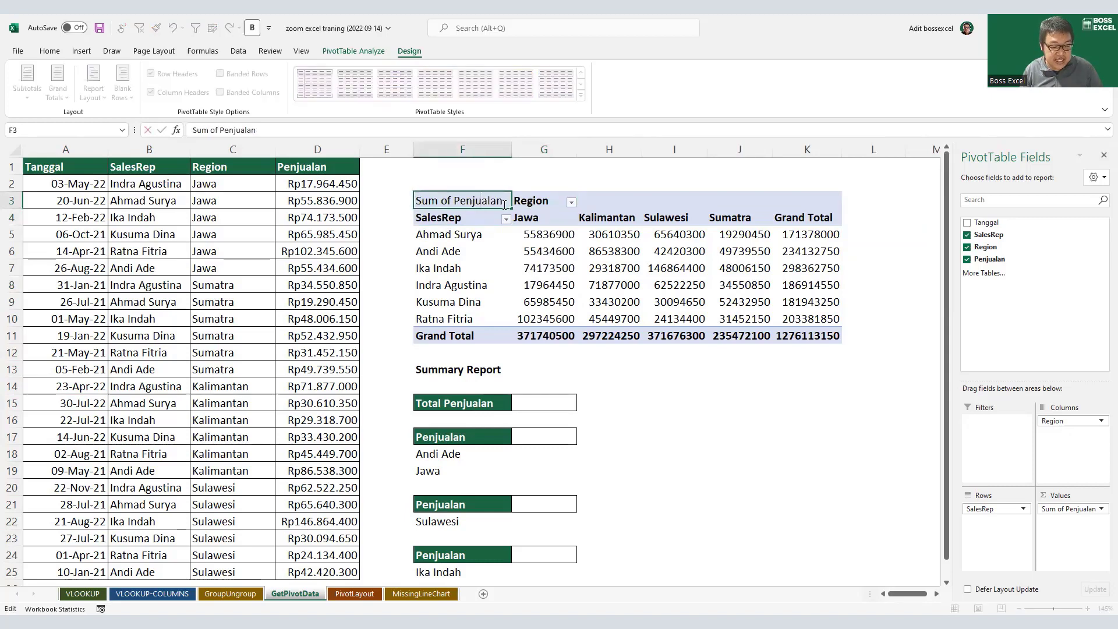
key(shift+Home)
text(Sales)
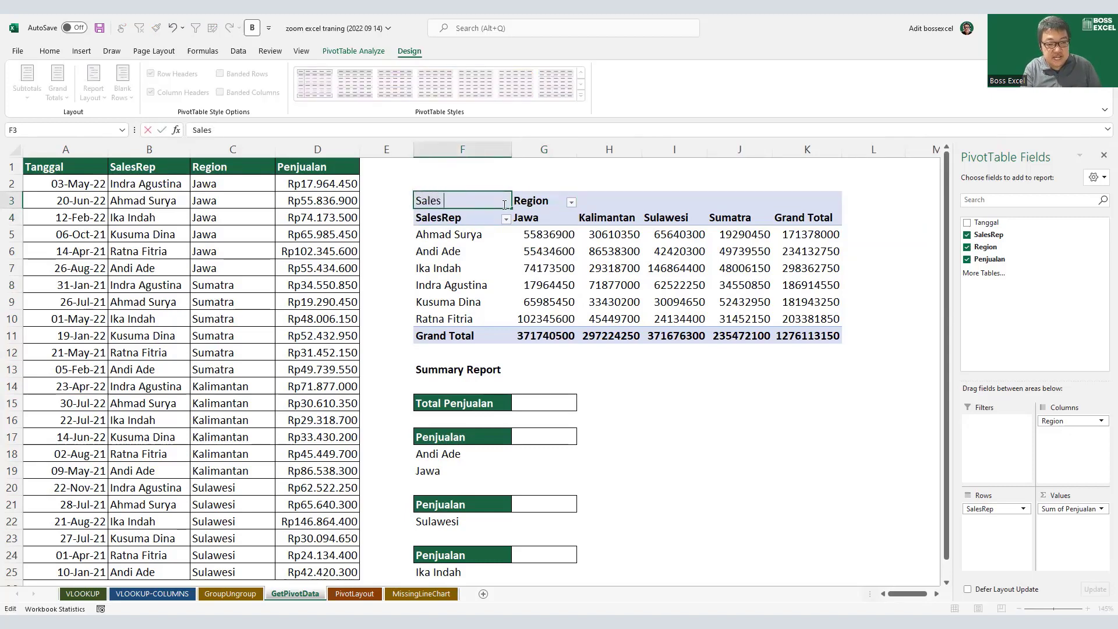
key(Return)
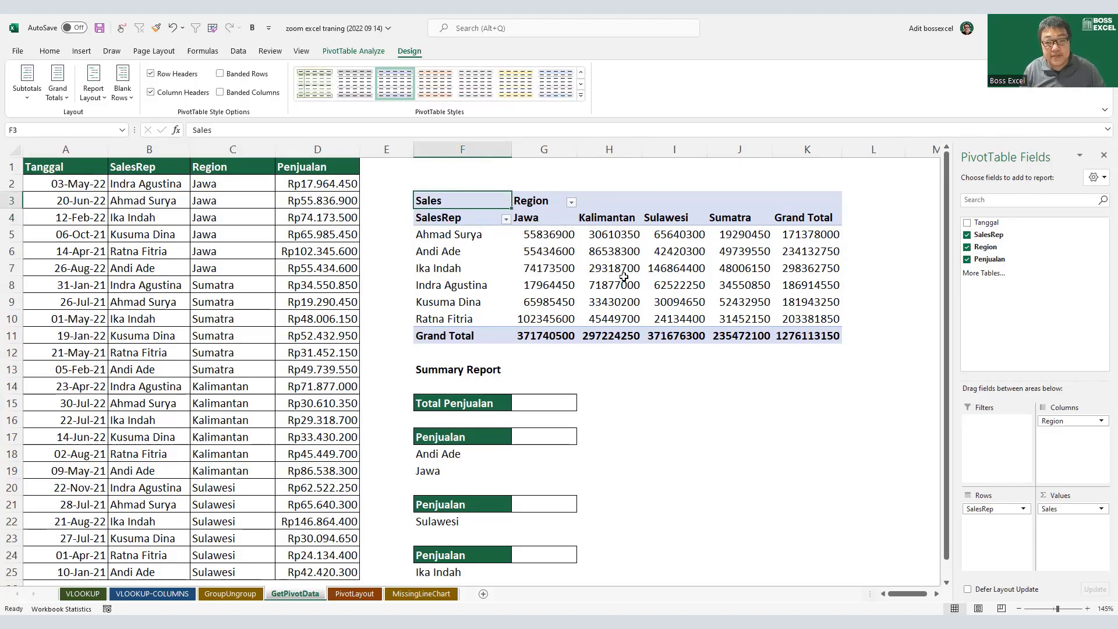
click(562, 253)
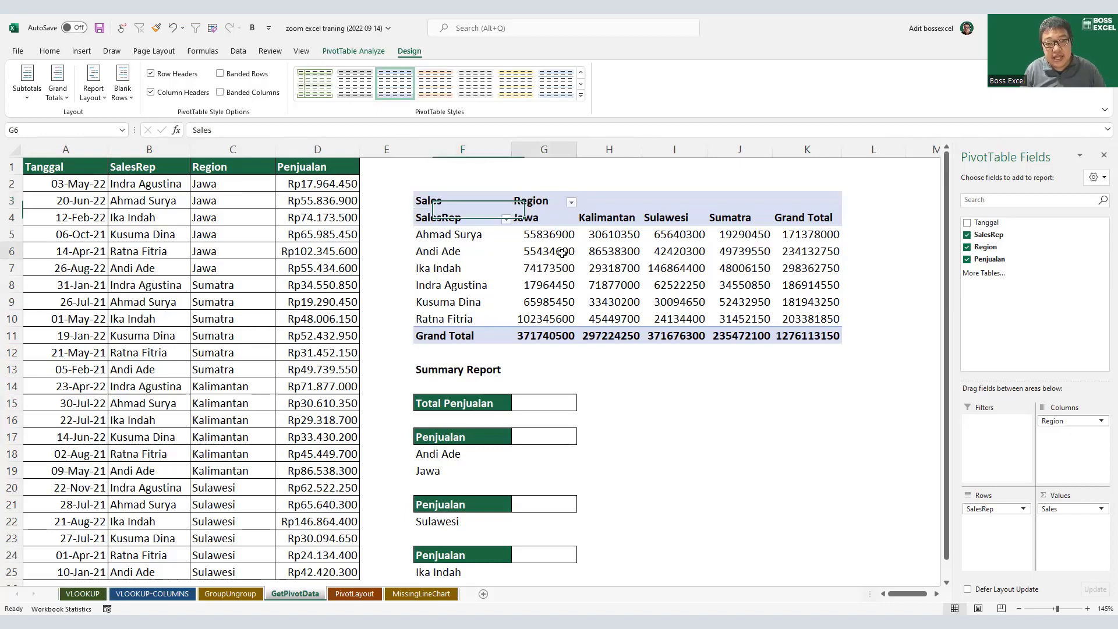
right_click(562, 253)
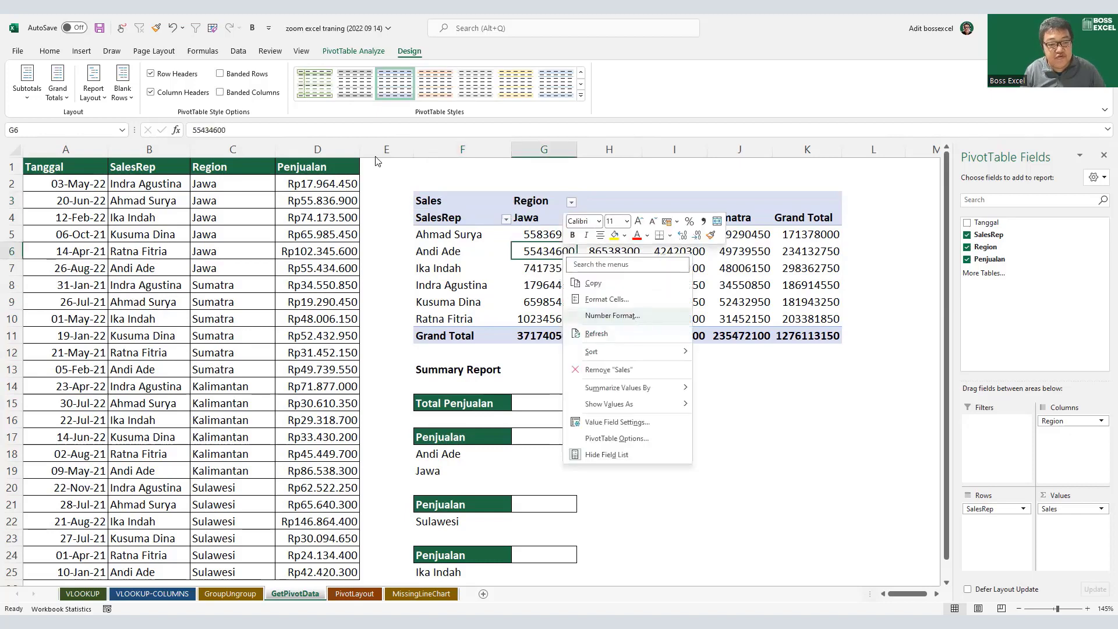
click(612, 315)
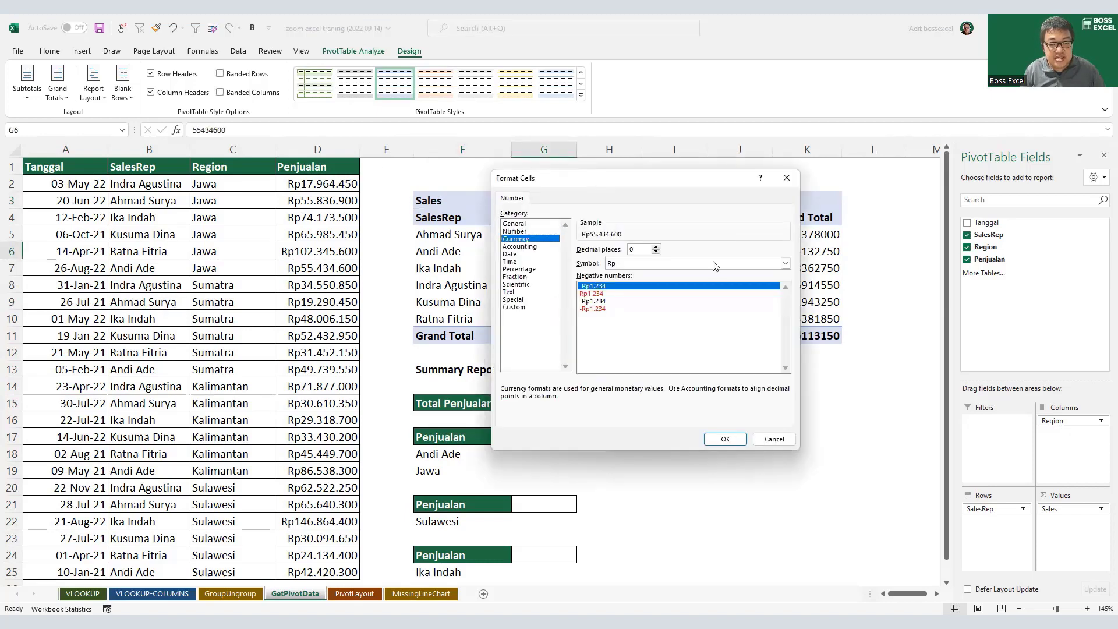
drag(723, 179, 855, 214)
key(Escape)
click(640, 265)
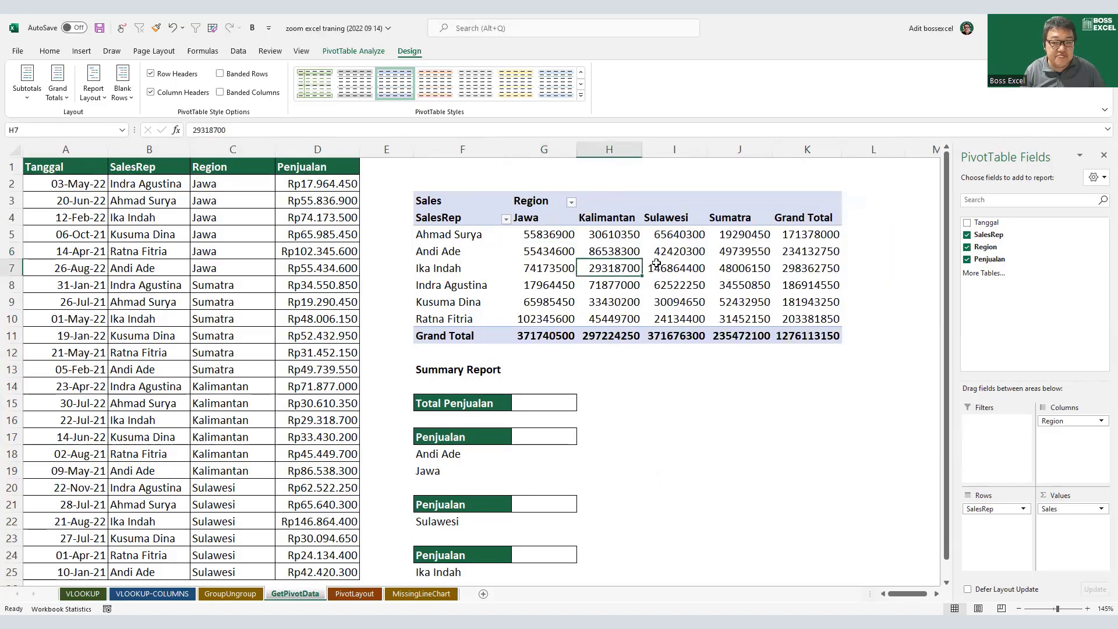
Step: Compare the number format of the PivotTable values with that of the Penjualan source column
drag(562, 234, 799, 324)
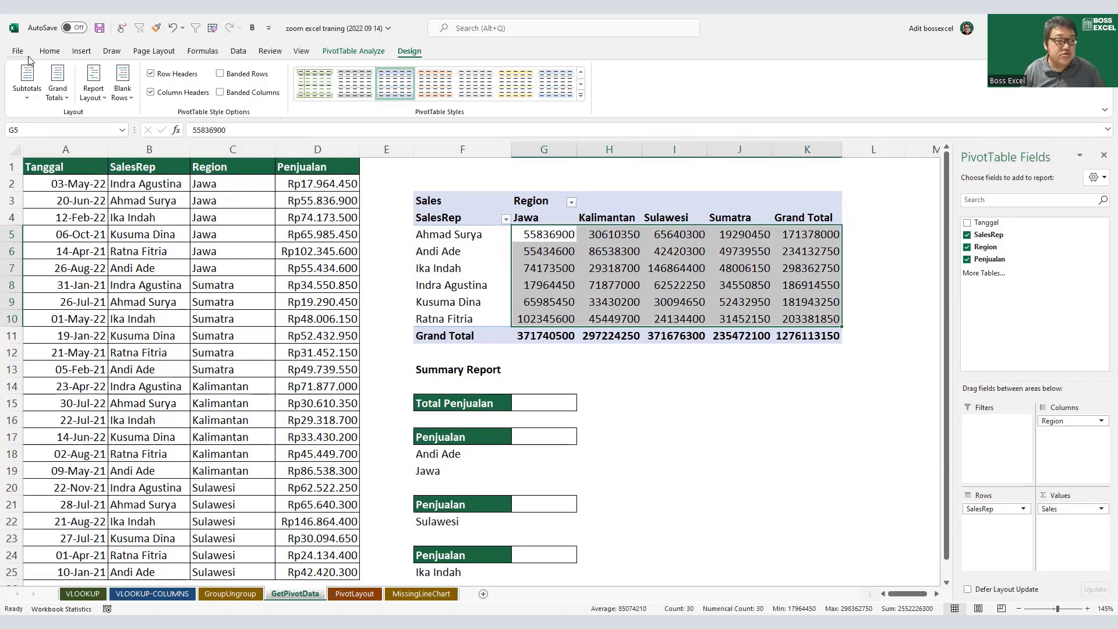
click(50, 51)
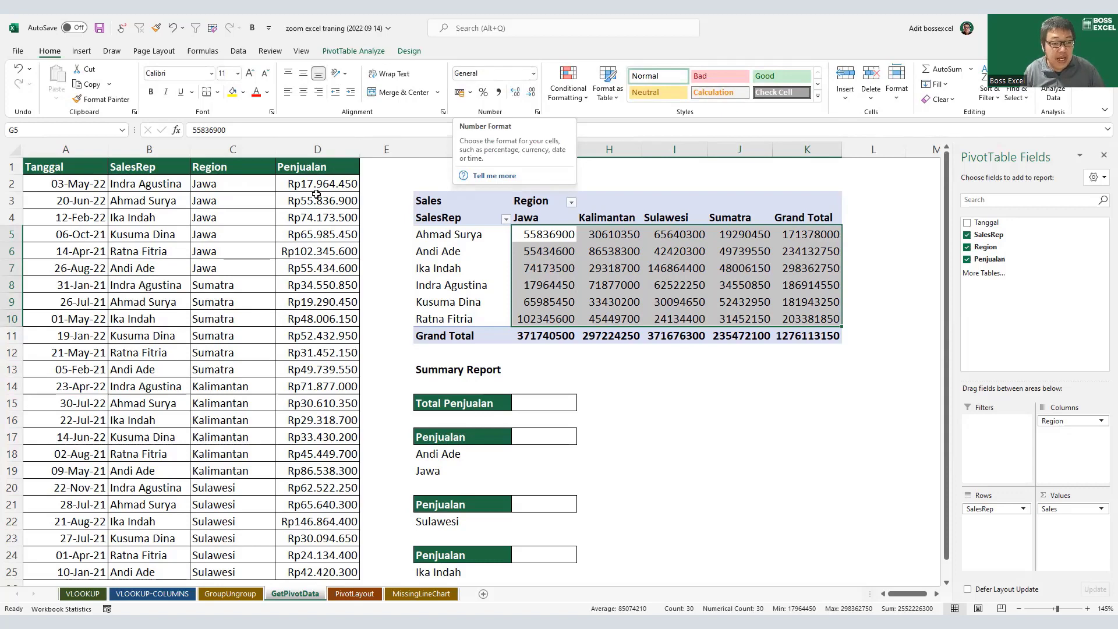
drag(344, 184, 348, 373)
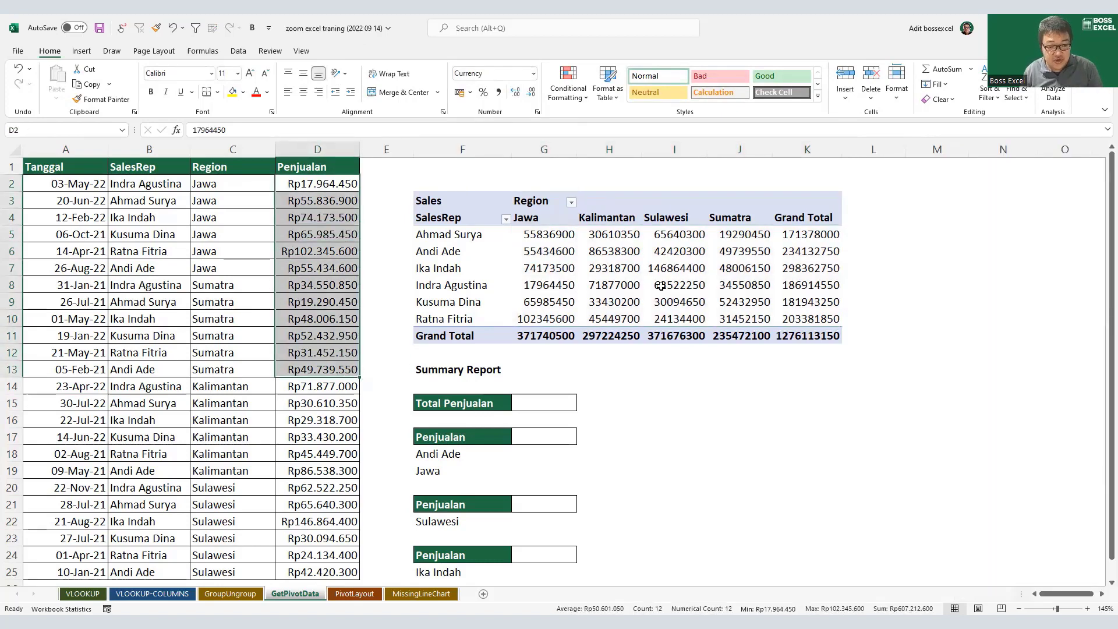
mouse_move(657, 255)
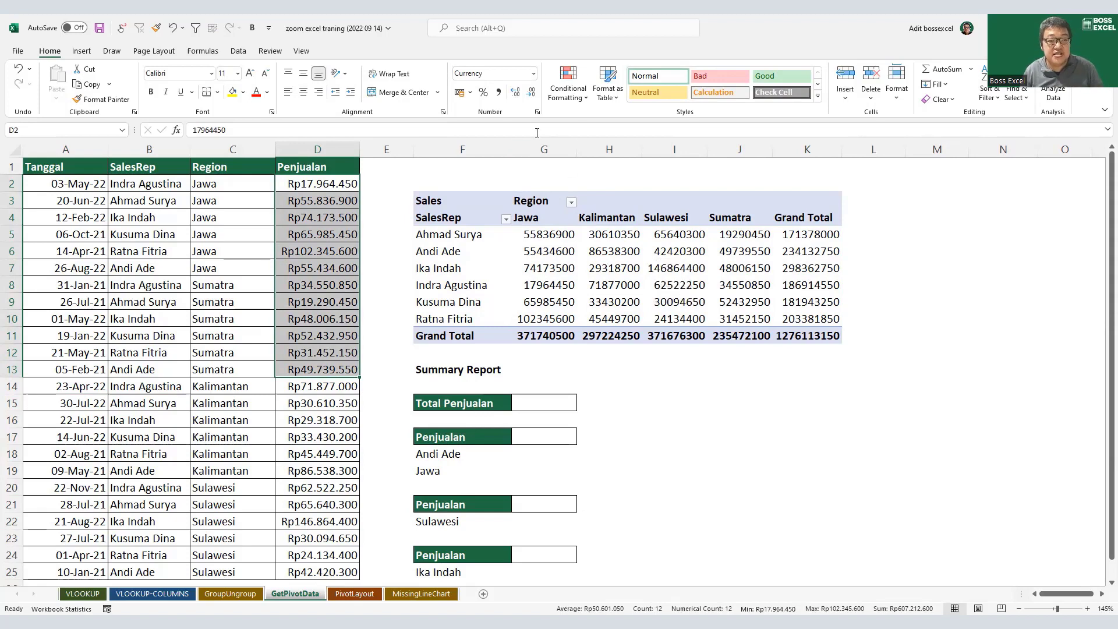
Step: Set the number format of the PivotTable's Sales field to Currency with the Rp symbol and 0 decimal places
click(571, 249)
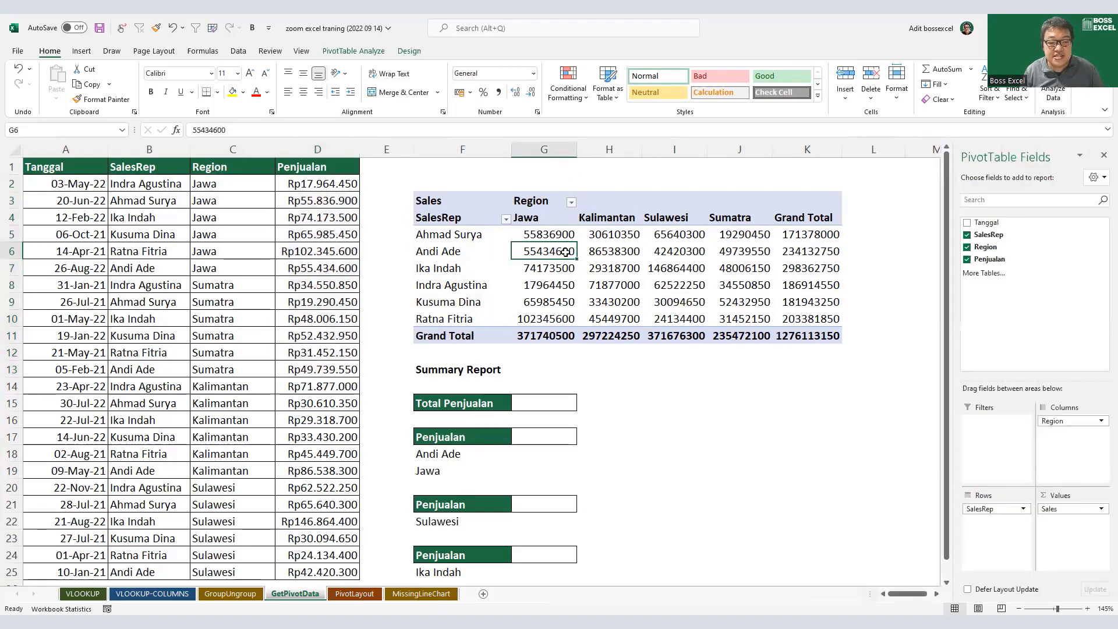
right_click(566, 252)
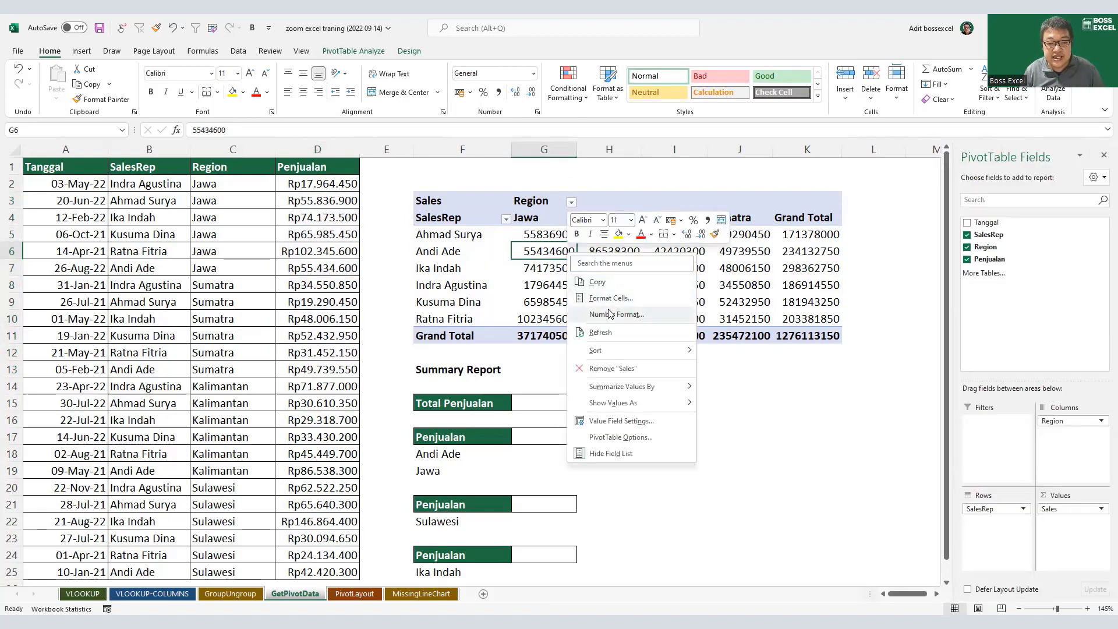
click(620, 318)
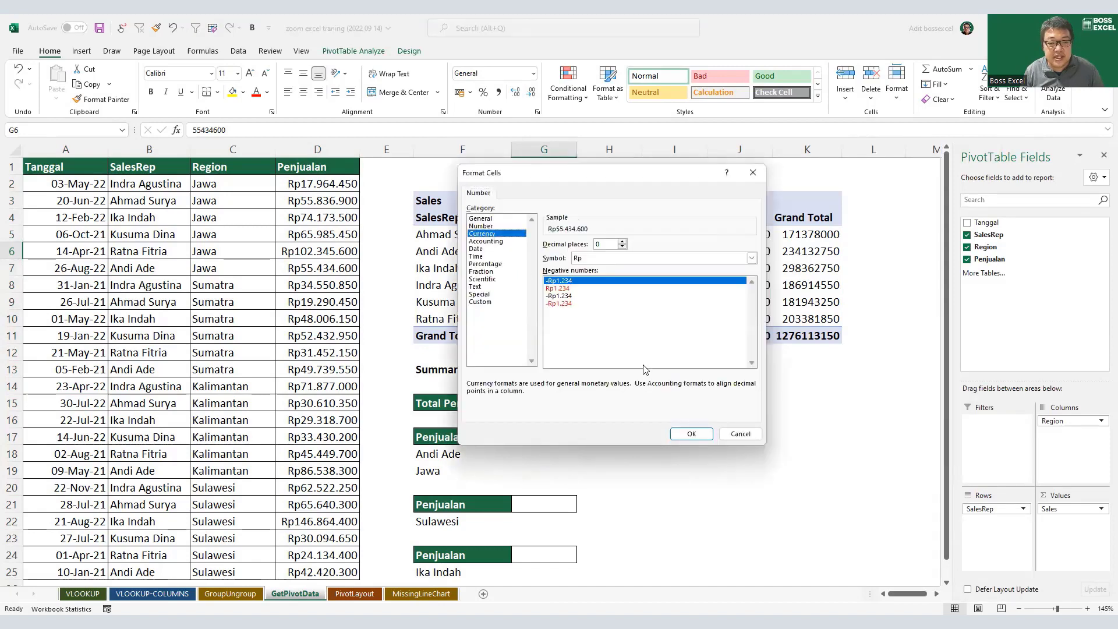
click(691, 432)
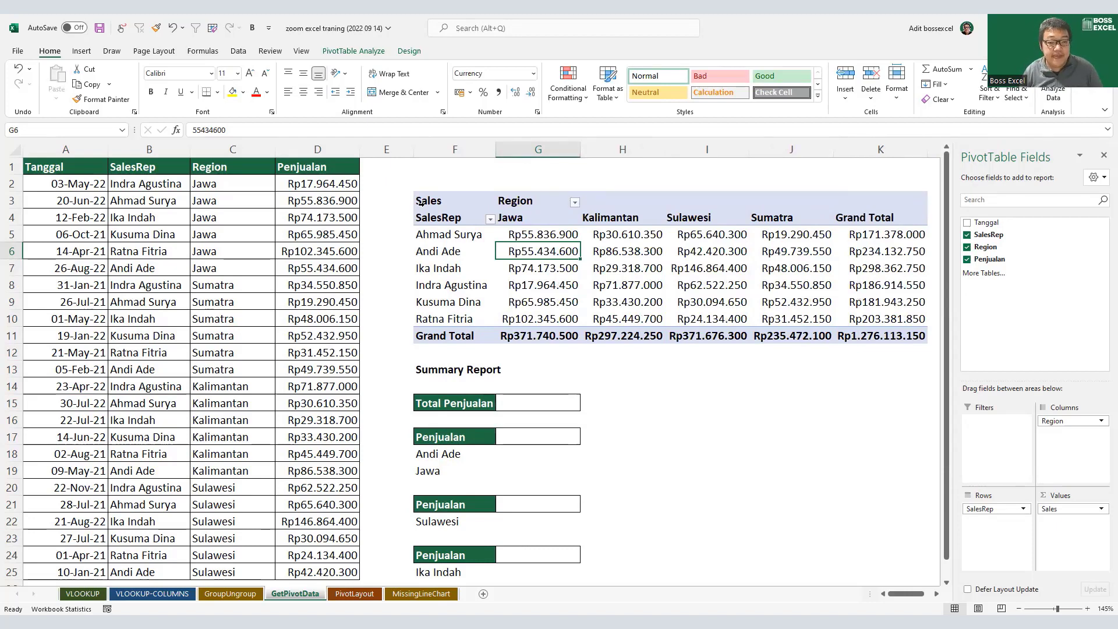
Step: Enter =SUM(D2:D25) in cell G15 for Total Penjualan and compare the result with the PivotTable's grand total
click(453, 374)
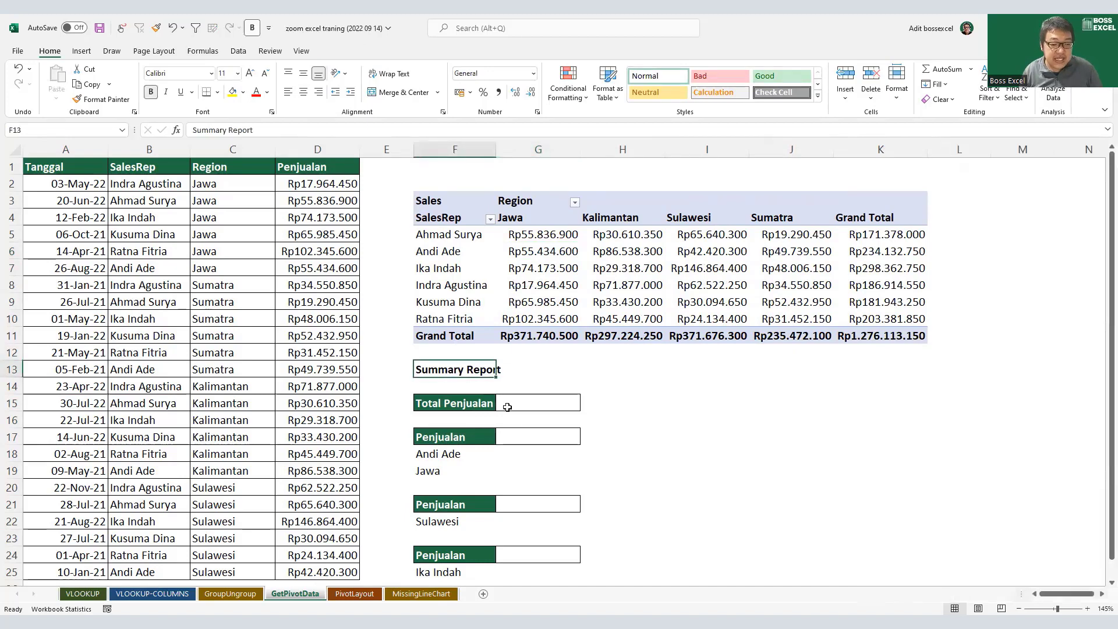
click(519, 411)
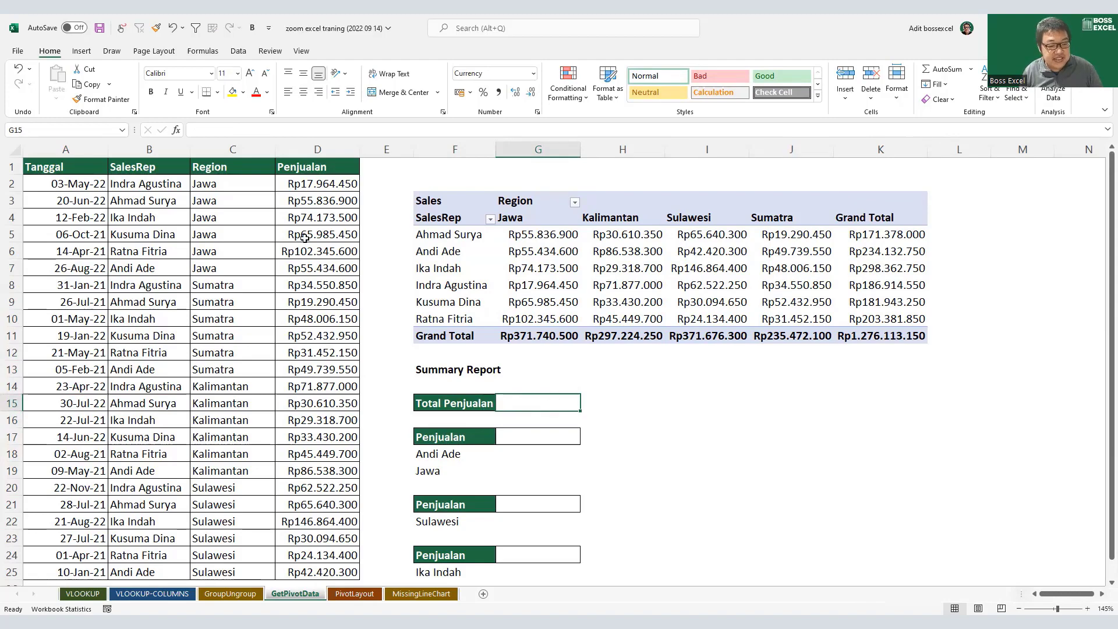
scroll(304, 237, down, 1)
scroll(242, 190, up, 1)
drag(241, 190, 349, 573)
click(544, 404)
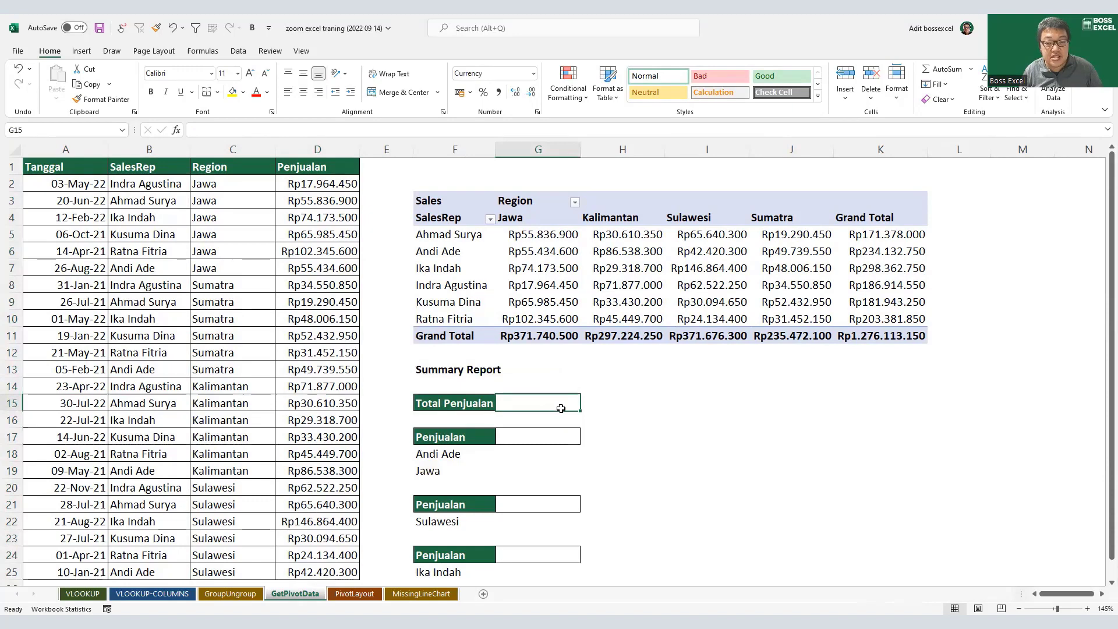
text(=SUM()
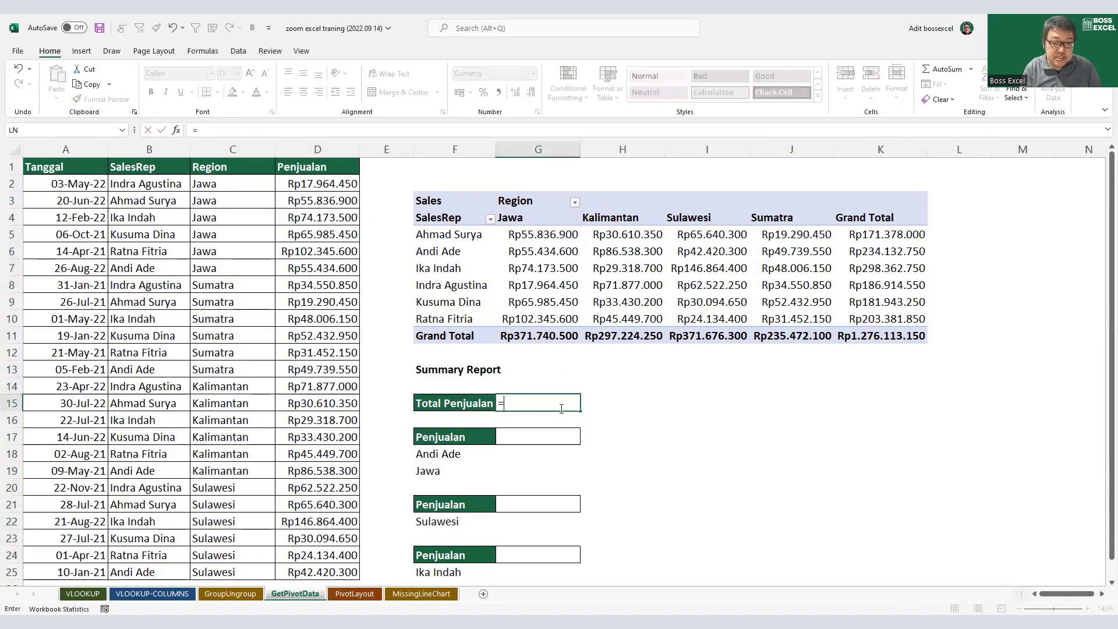
click(321, 183)
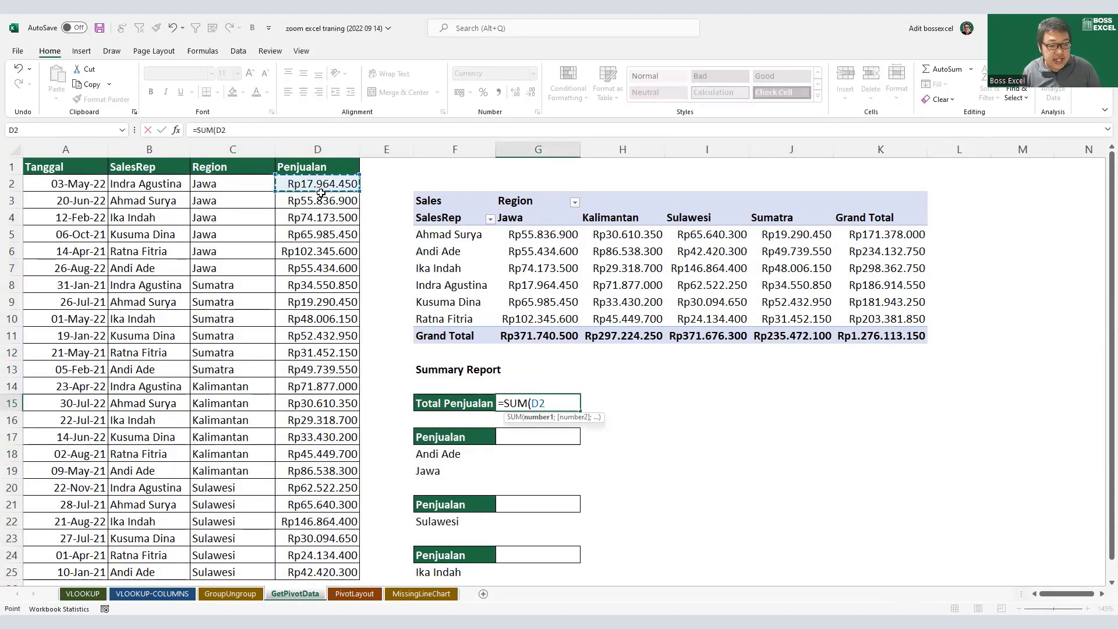
shift+click(323, 572)
key(Return)
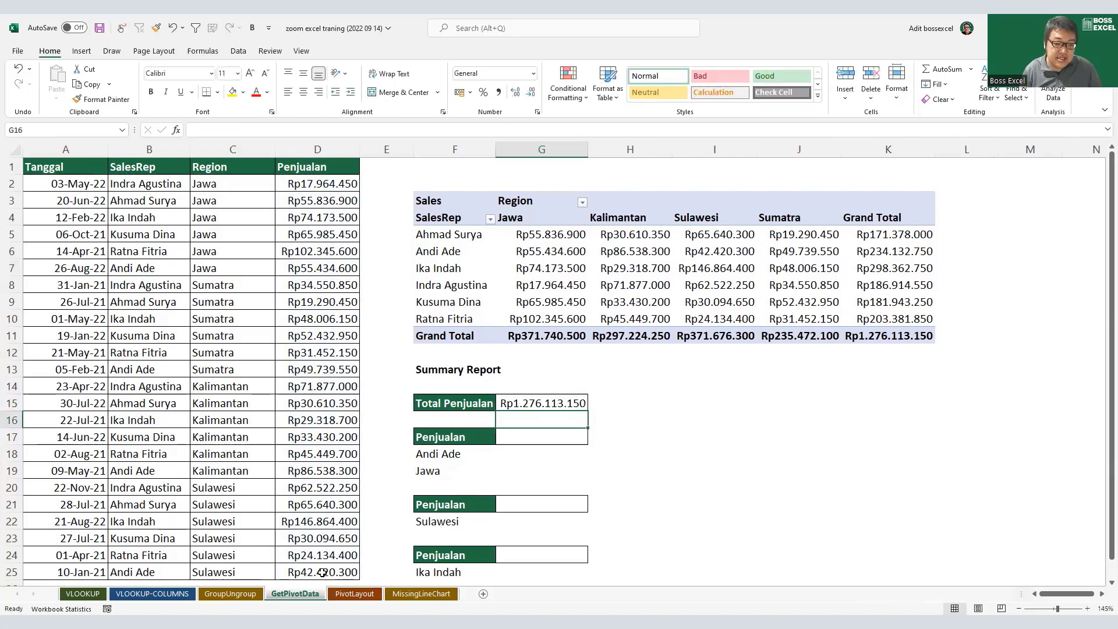
click(570, 408)
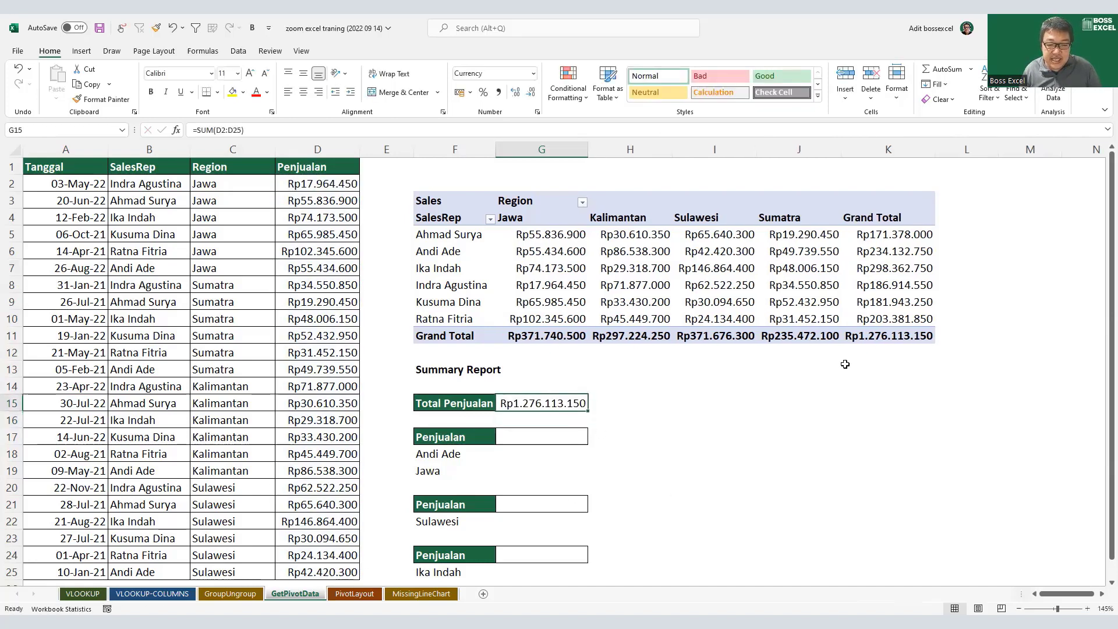
click(870, 341)
Step: Copy the Summary Report's value cells G15:G24 to the adjacent column starting at H15
drag(573, 408, 554, 558)
key(ctrl+c)
click(616, 402)
key(ctrl+v)
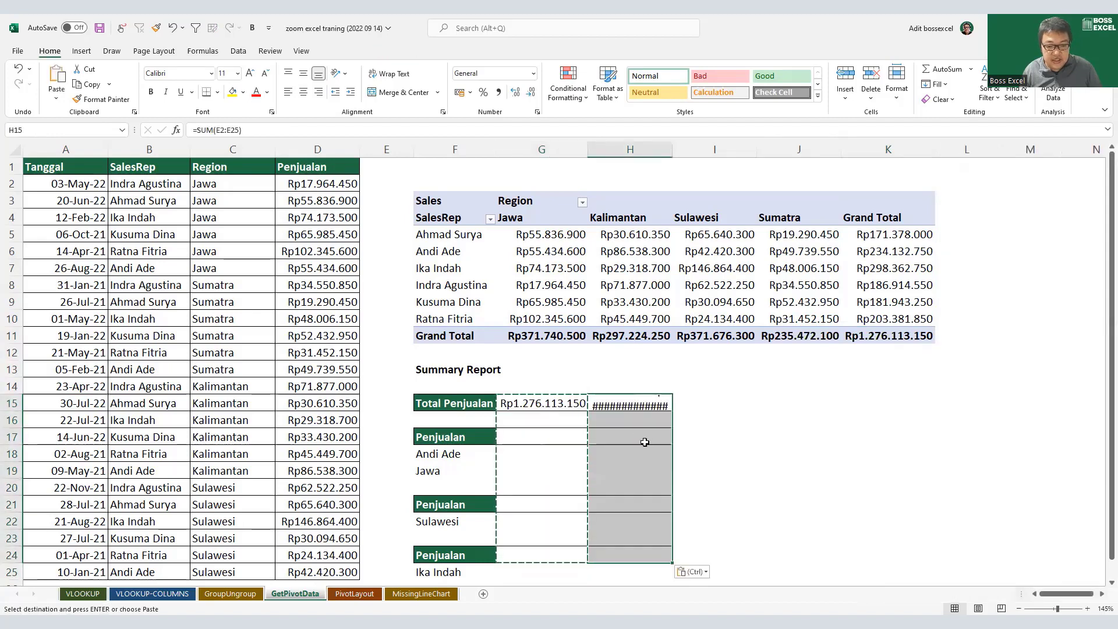
Step: Copy the PivotTable's grand total from K11 into H15, autofit column H and inspect the pasted cell's content
click(652, 400)
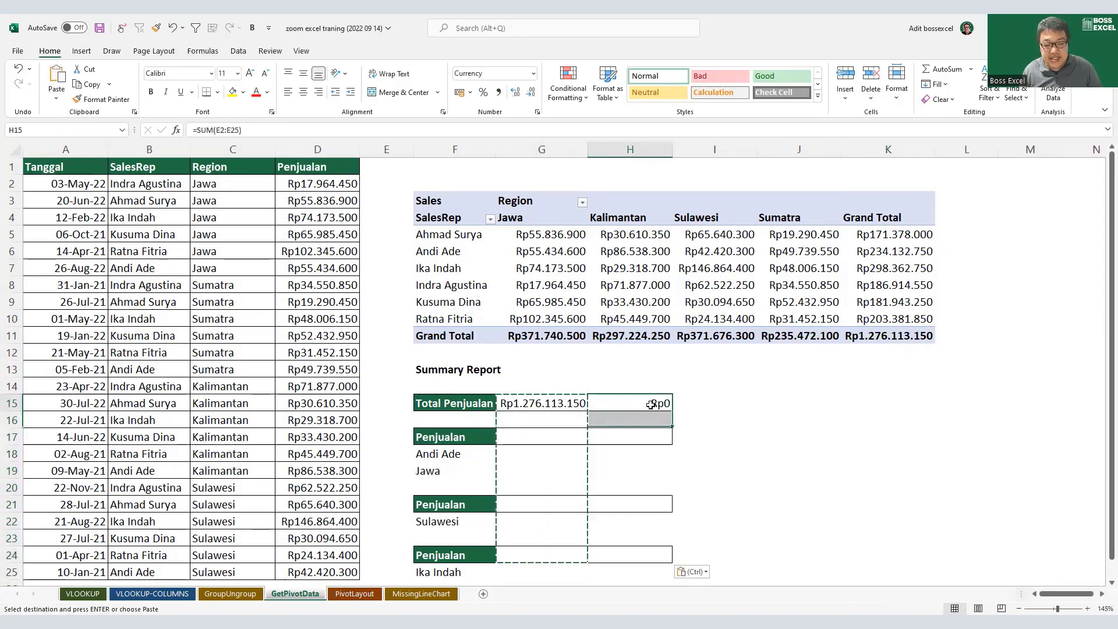
click(884, 336)
click(669, 403)
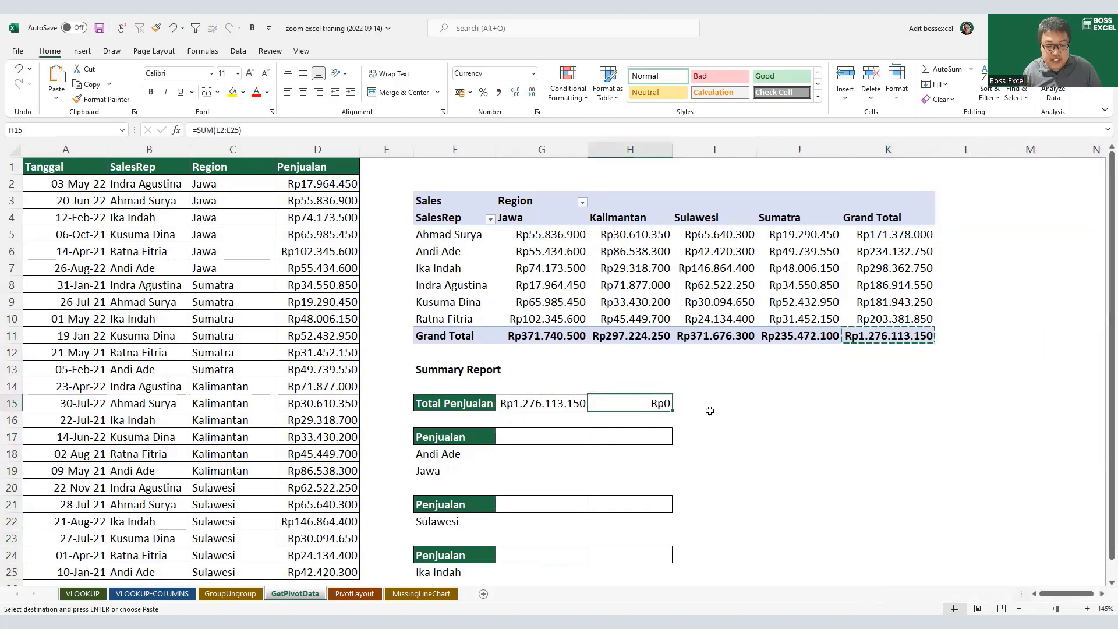
key(ctrl+v)
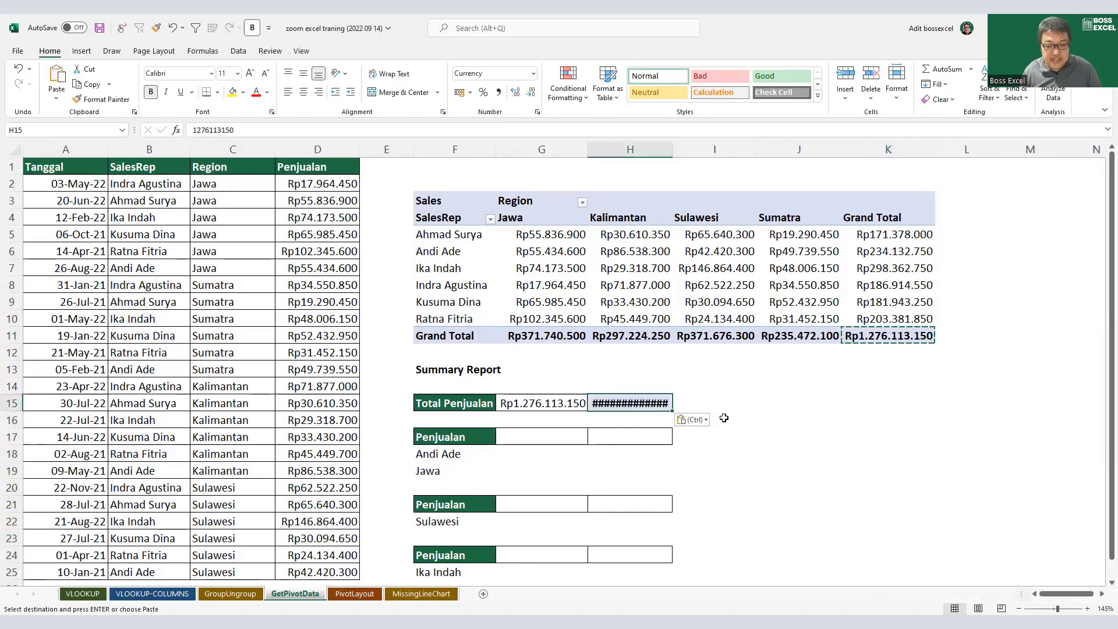
double_click(676, 152)
click(231, 130)
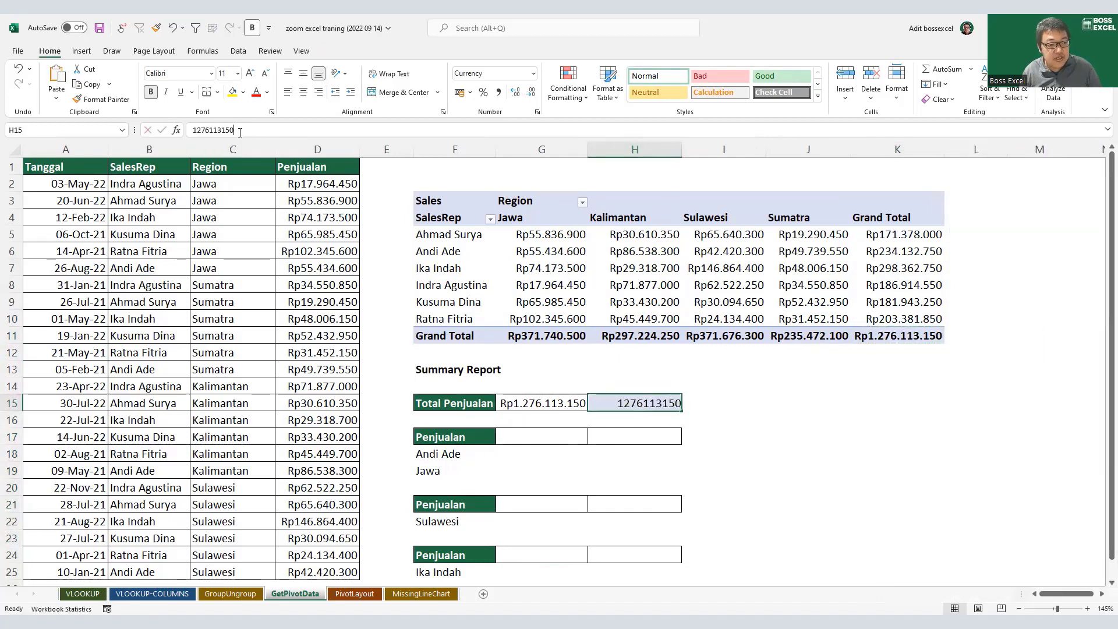
Step: Undo the grand total pasted into H15 after checking its content, and widen column H
double_click(231, 130)
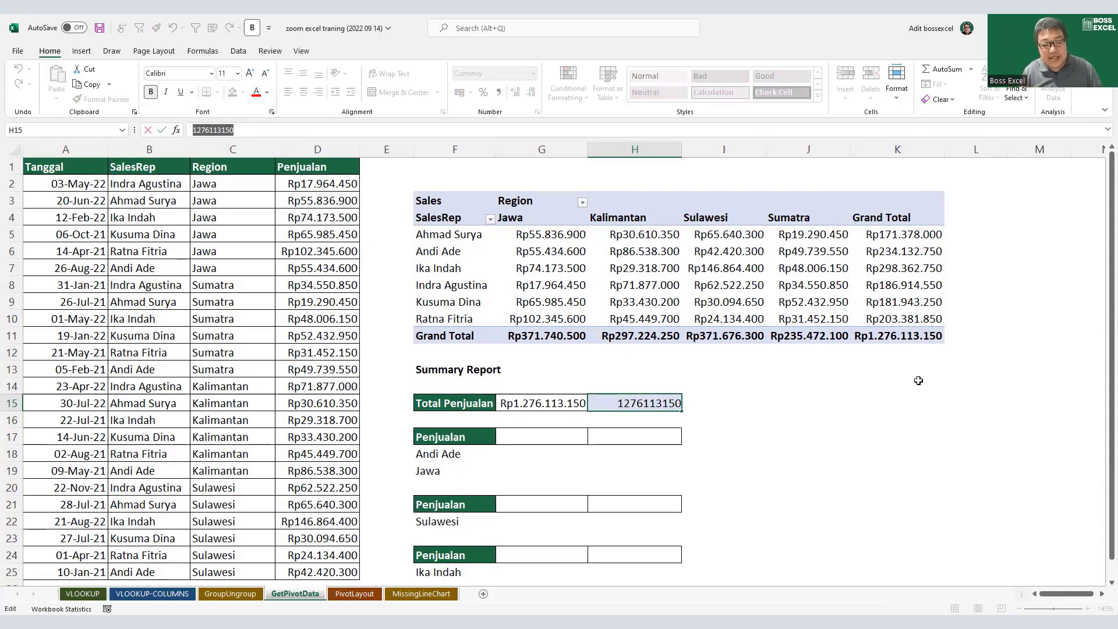
key(Escape)
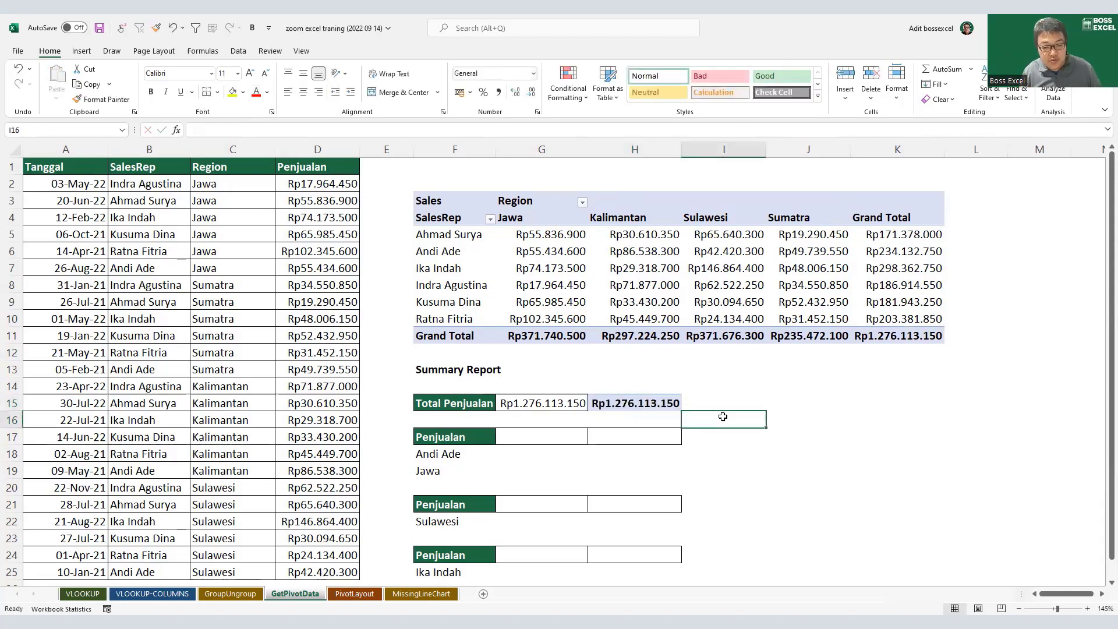
key(ctrl+z)
key(ctrl+z)
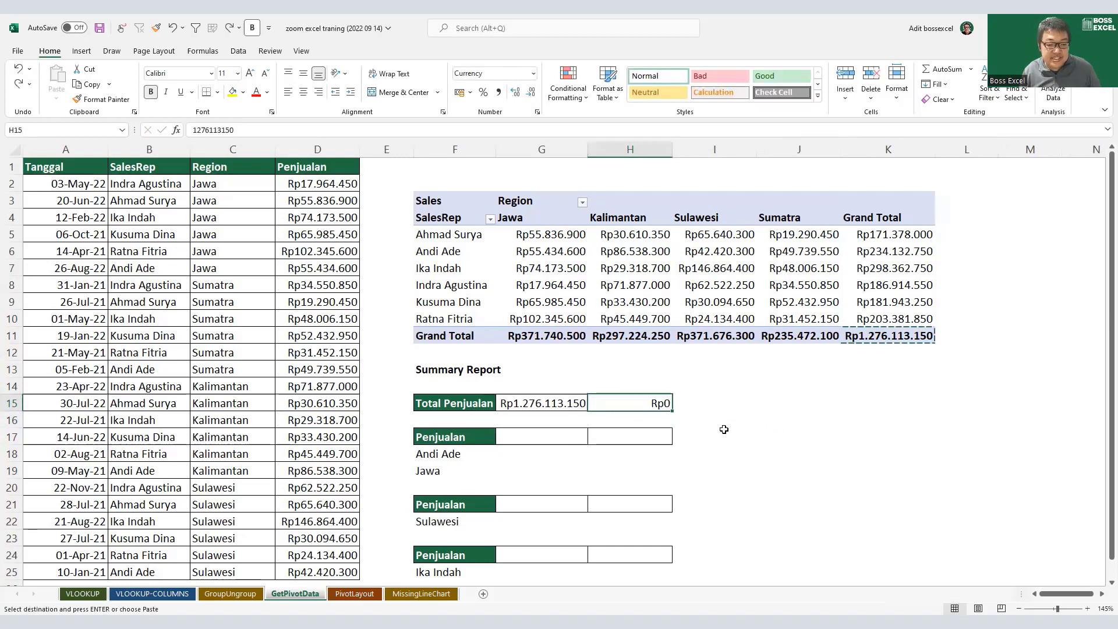
double_click(672, 149)
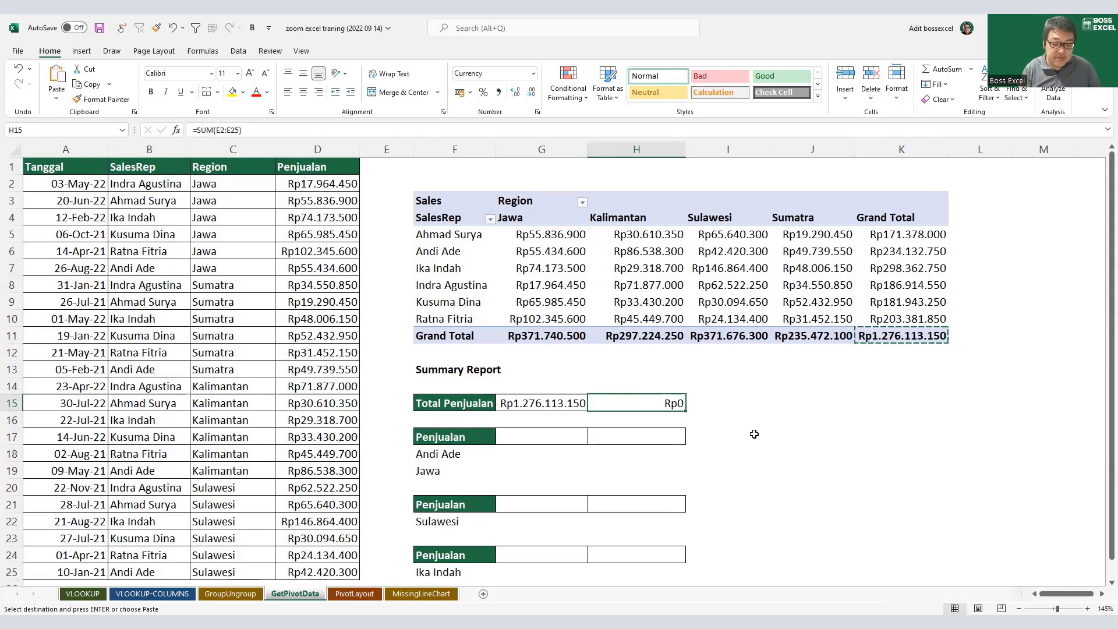
Step: Begin a GETPIVOTDATA formula in H15 with "sales" as the data field
text(=)
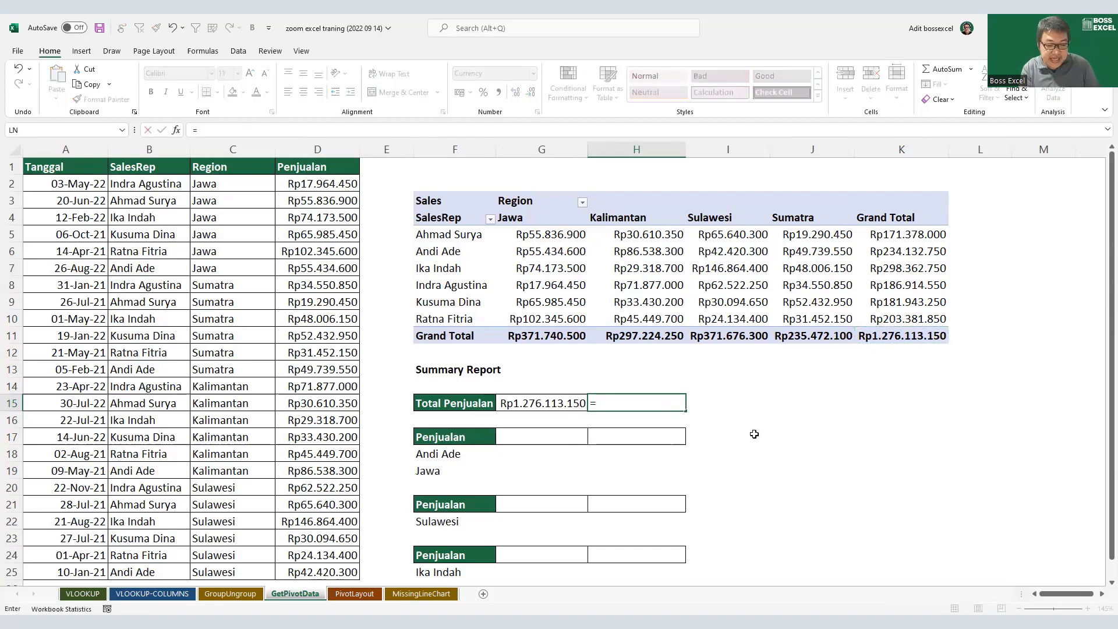
text(get)
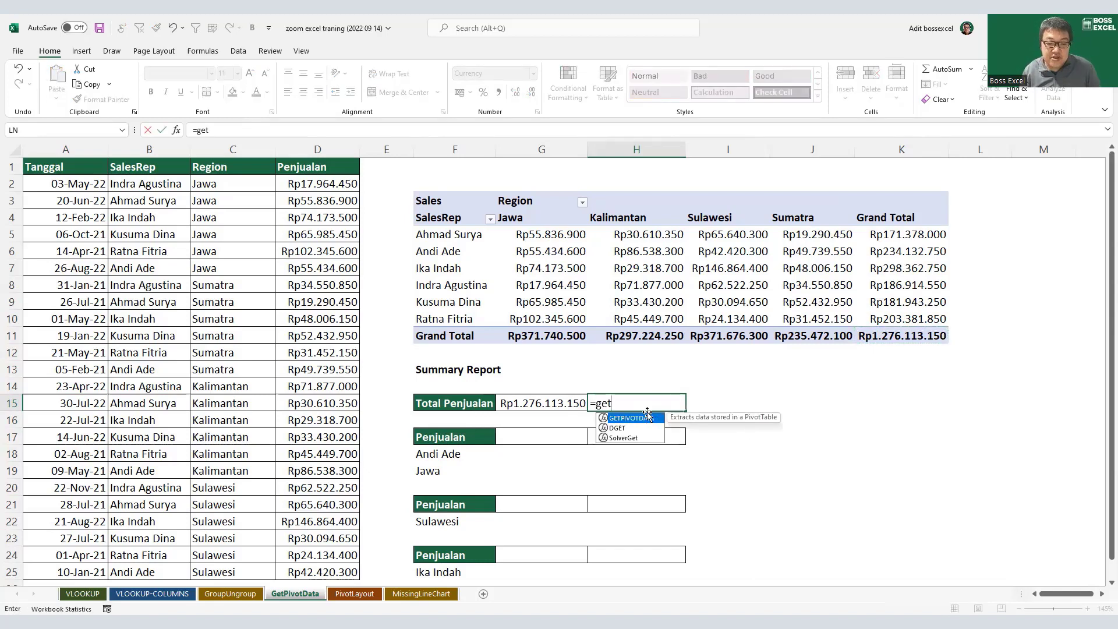
key(Tab)
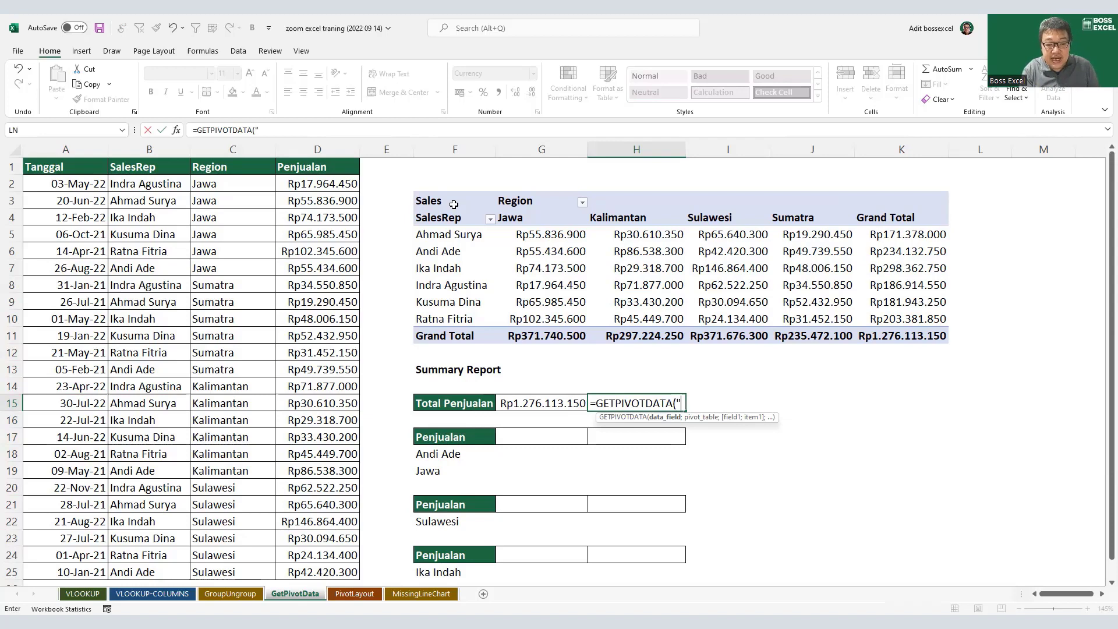
text(sales)
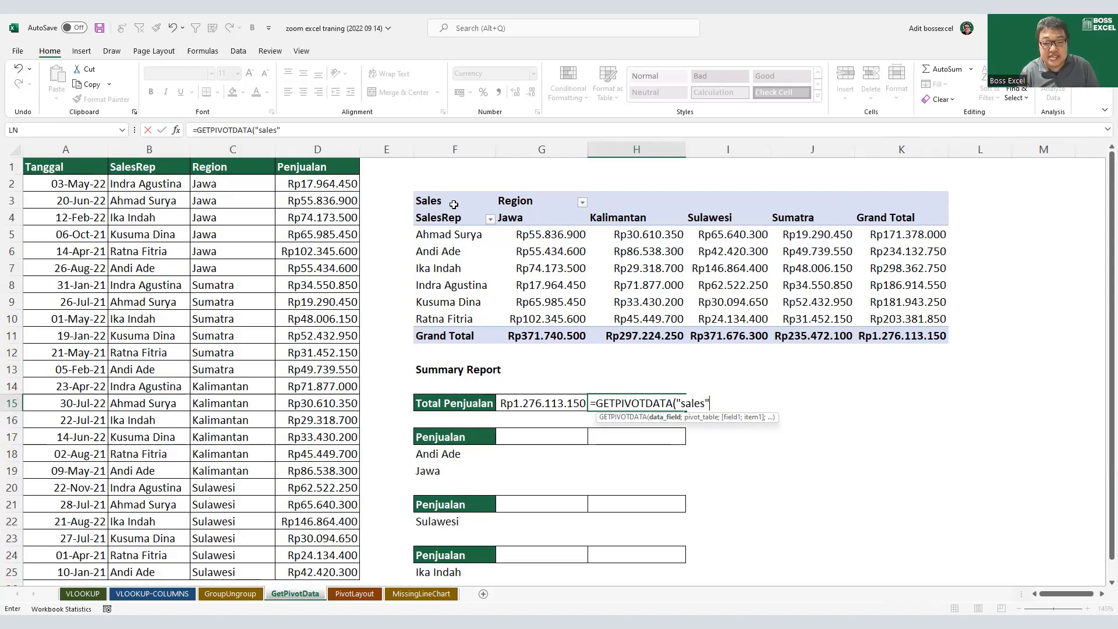
text(;)
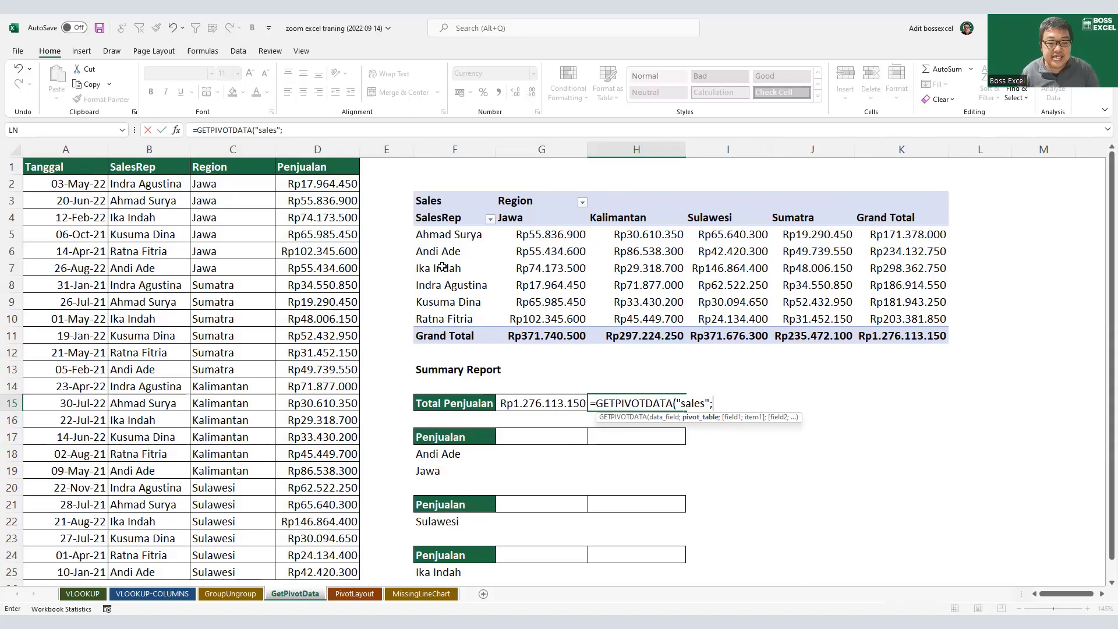
Step: Try various PivotTable cells as the formula's pivot_table argument, including sales rep labels, the SalesRep header and value cell G6
click(468, 236)
click(477, 252)
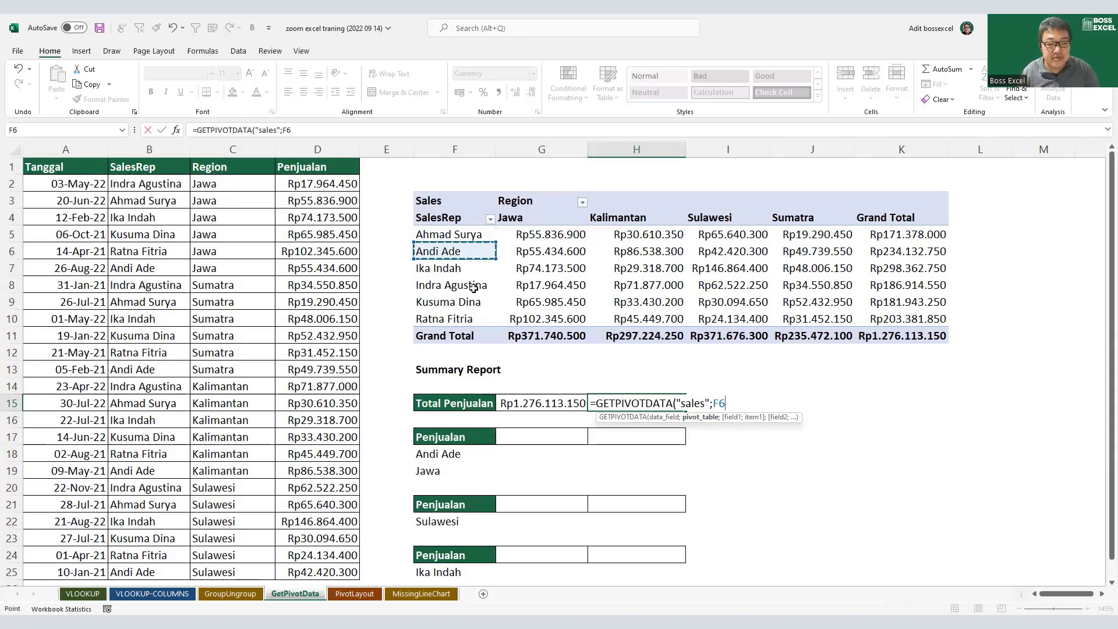
click(468, 304)
click(465, 252)
click(463, 235)
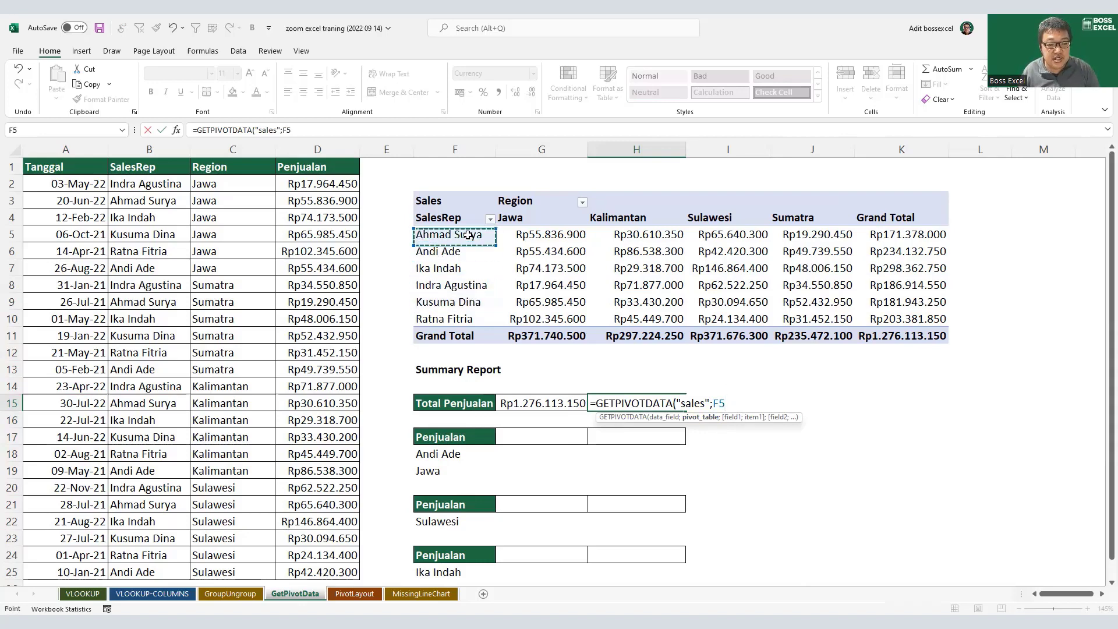
click(462, 219)
click(466, 205)
click(466, 217)
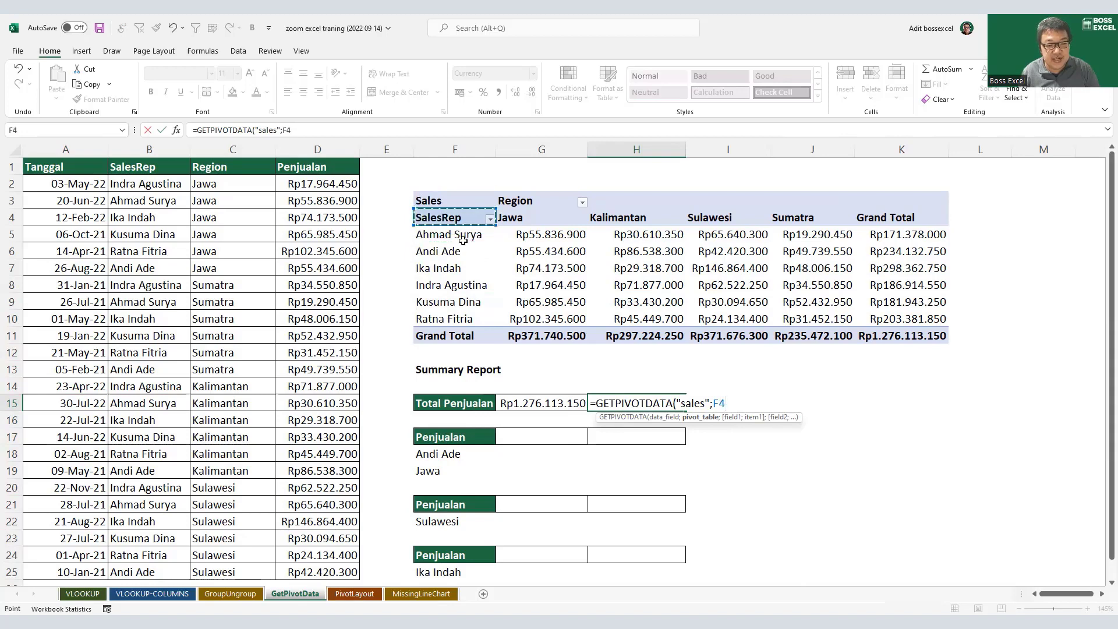
click(463, 240)
click(456, 267)
click(556, 250)
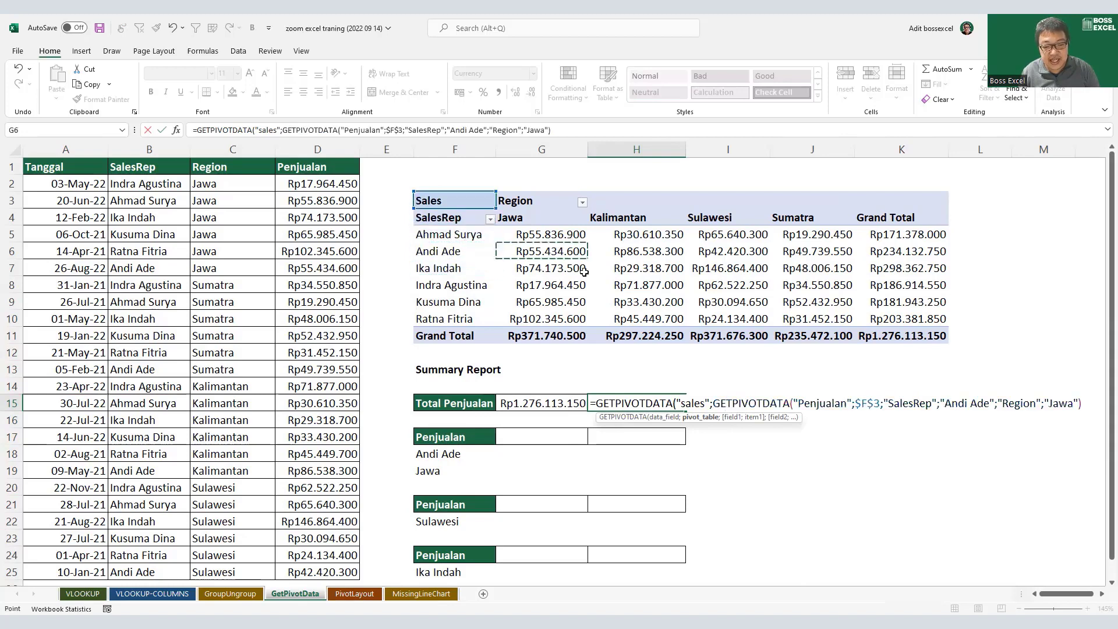
Step: Reference F5 as the PivotTable, complete =GETPIVOTDATA("sales";F5) in H15, and compare the result with the SUM total in G15
click(466, 235)
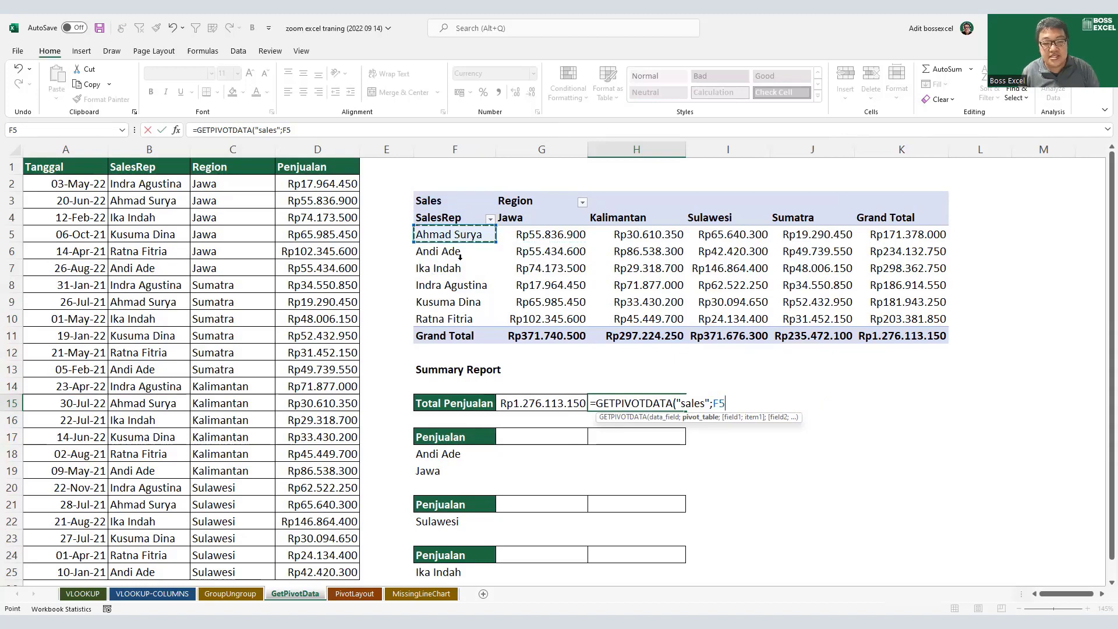
text(;)
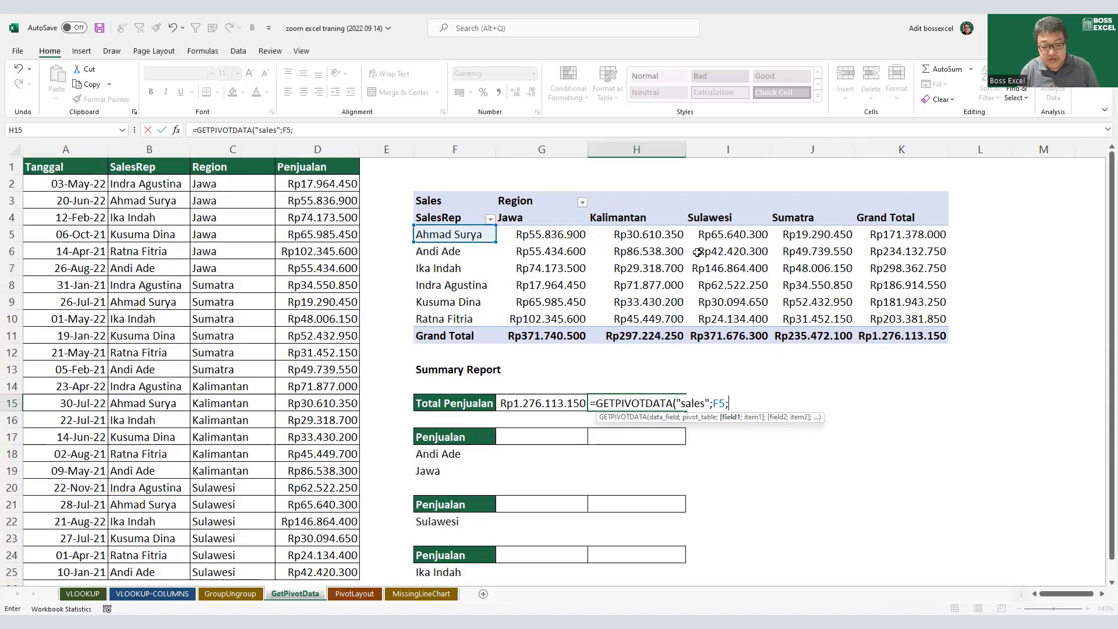
key(BackSpace)
text())
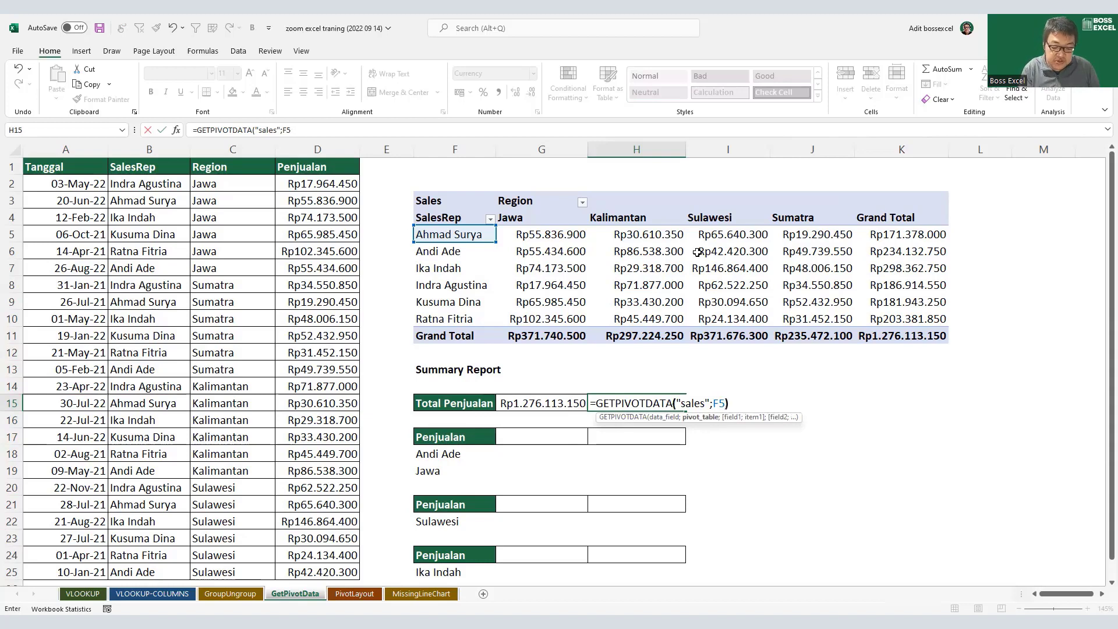
key(Return)
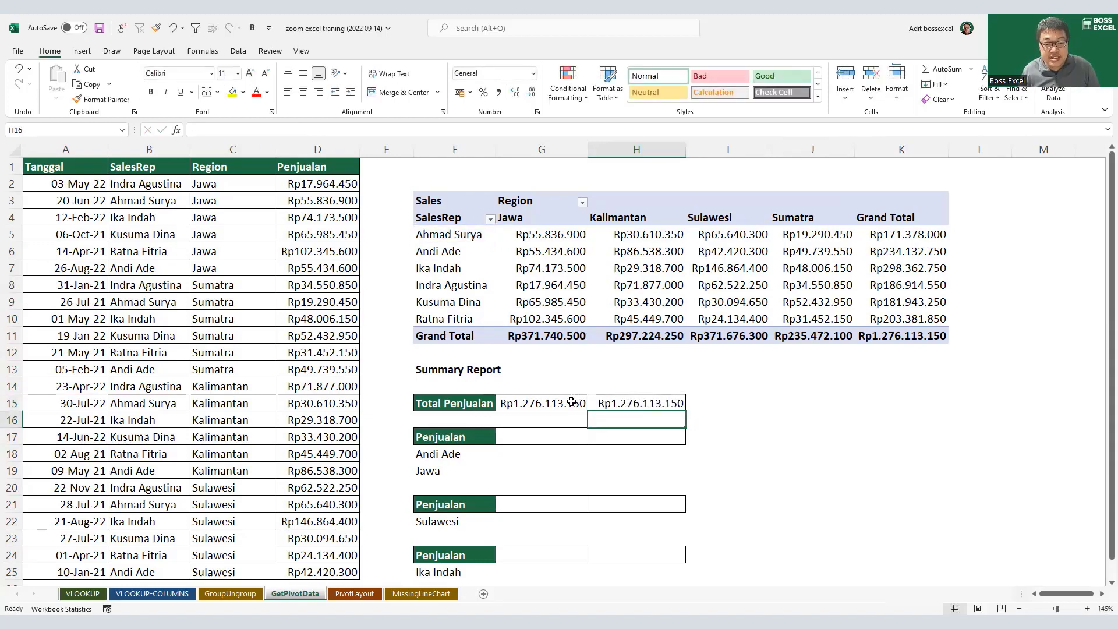
drag(571, 402, 635, 406)
click(639, 406)
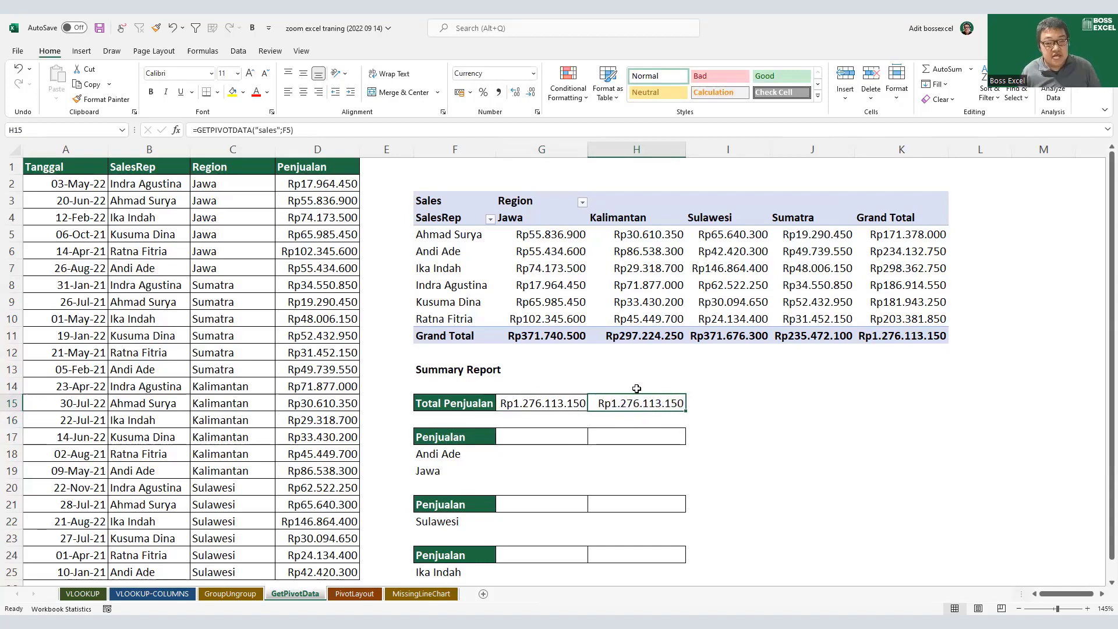
Step: Begin a SUMIFS formula in G17 for the rep and region in F18:F19, with D2:D25 as the sum range
click(447, 454)
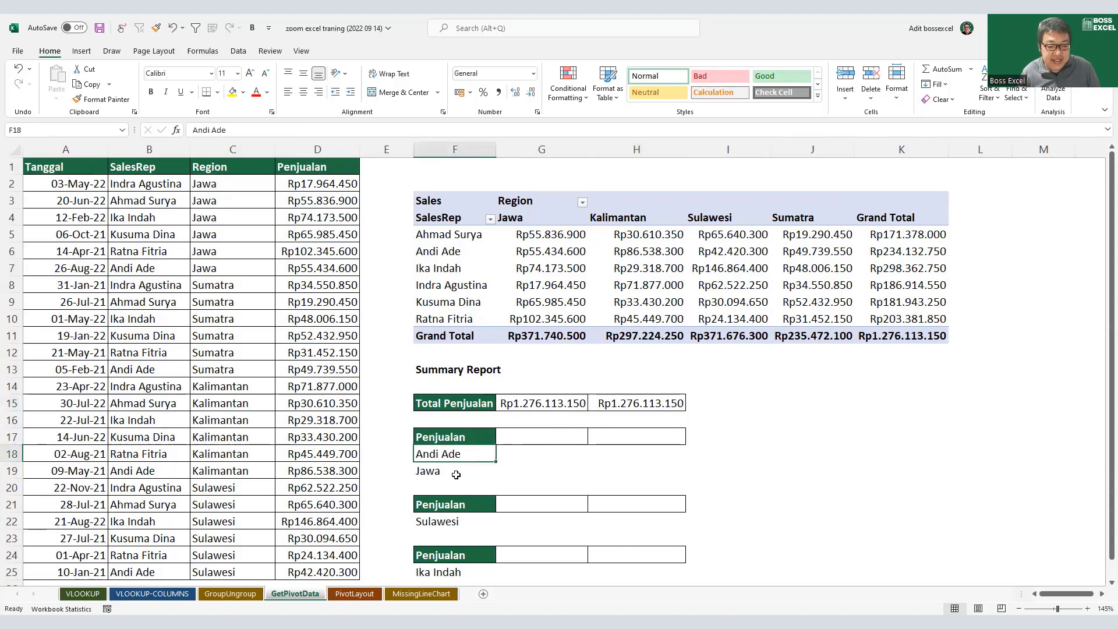
click(456, 475)
click(537, 434)
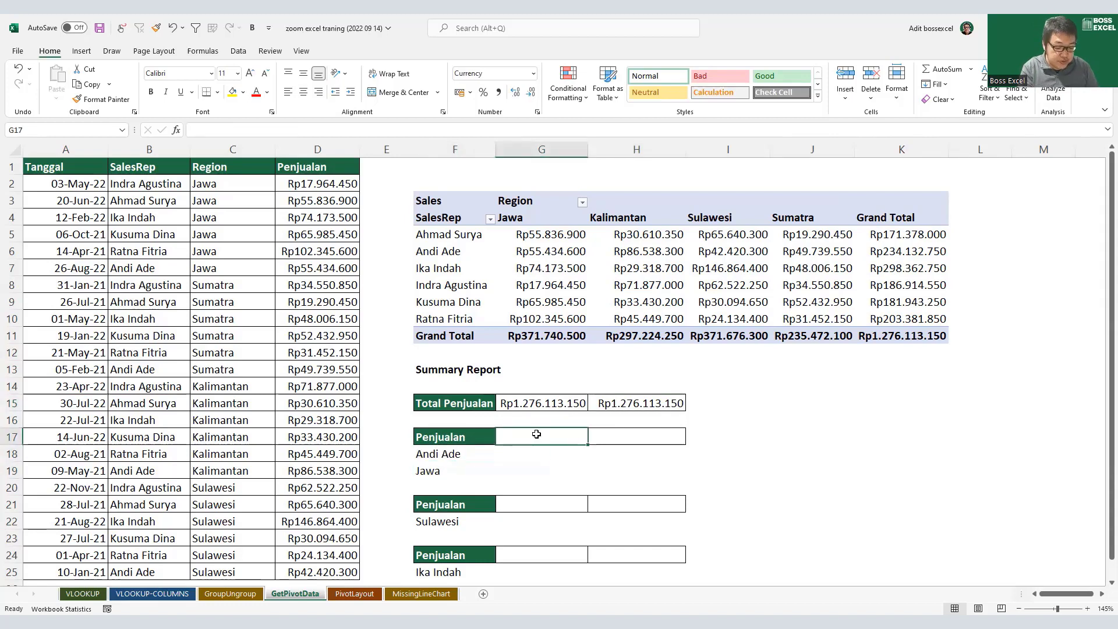
text(=)
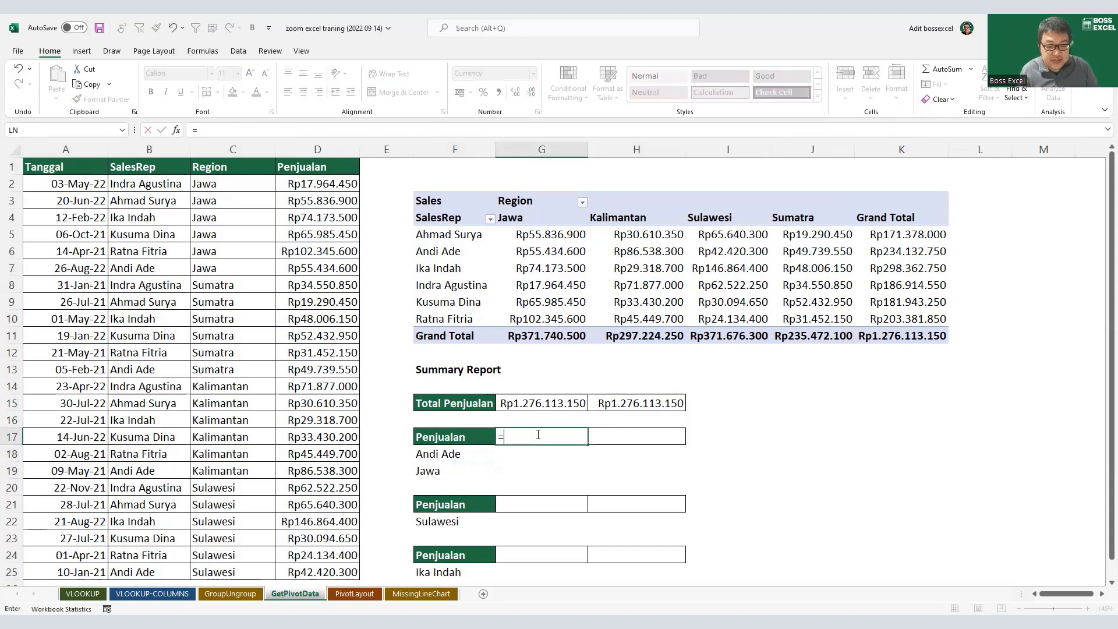
text(SUMIFS()
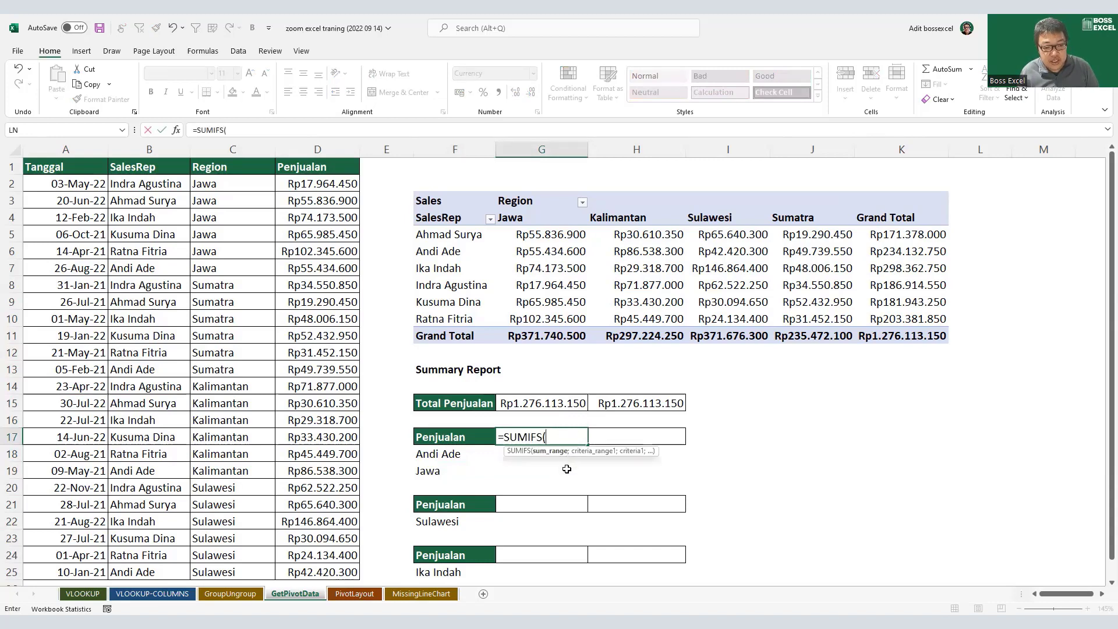
click(311, 185)
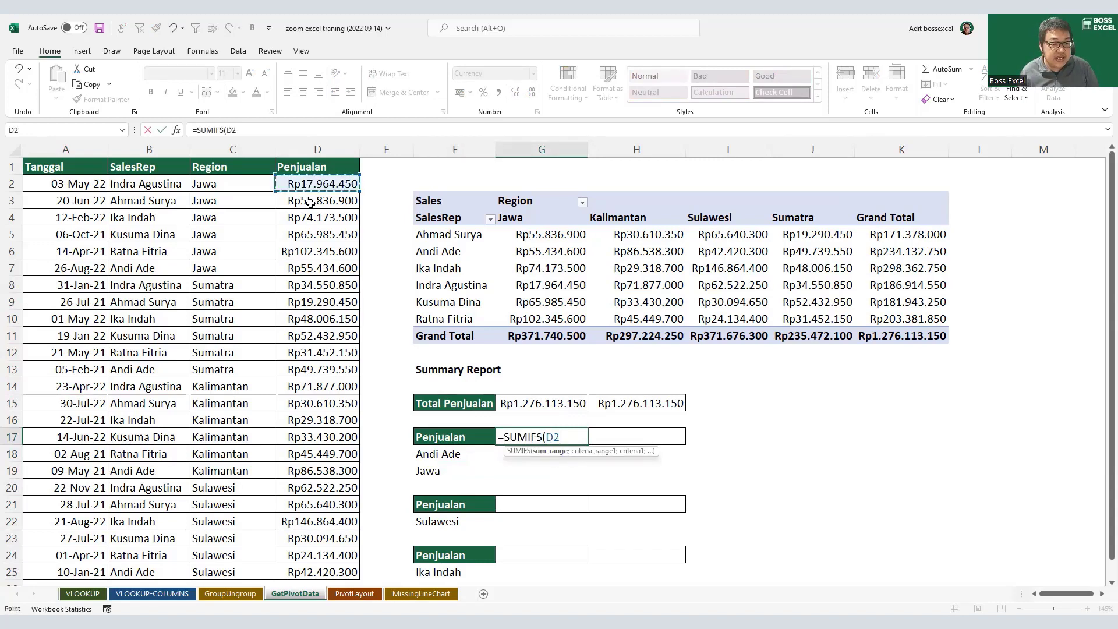
shift+click(317, 571)
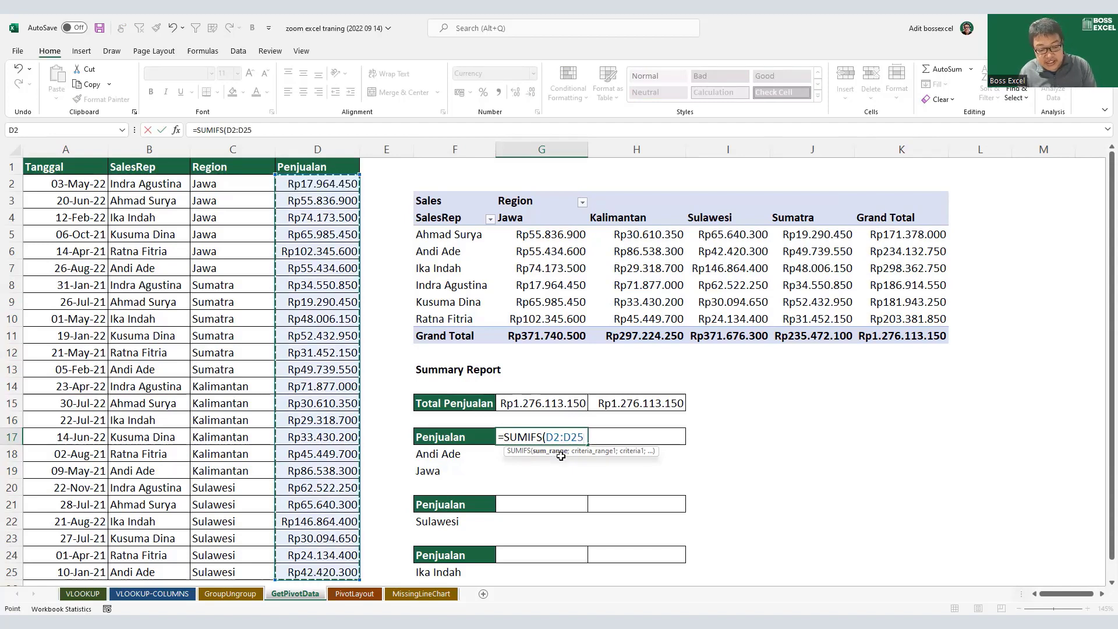
text(;)
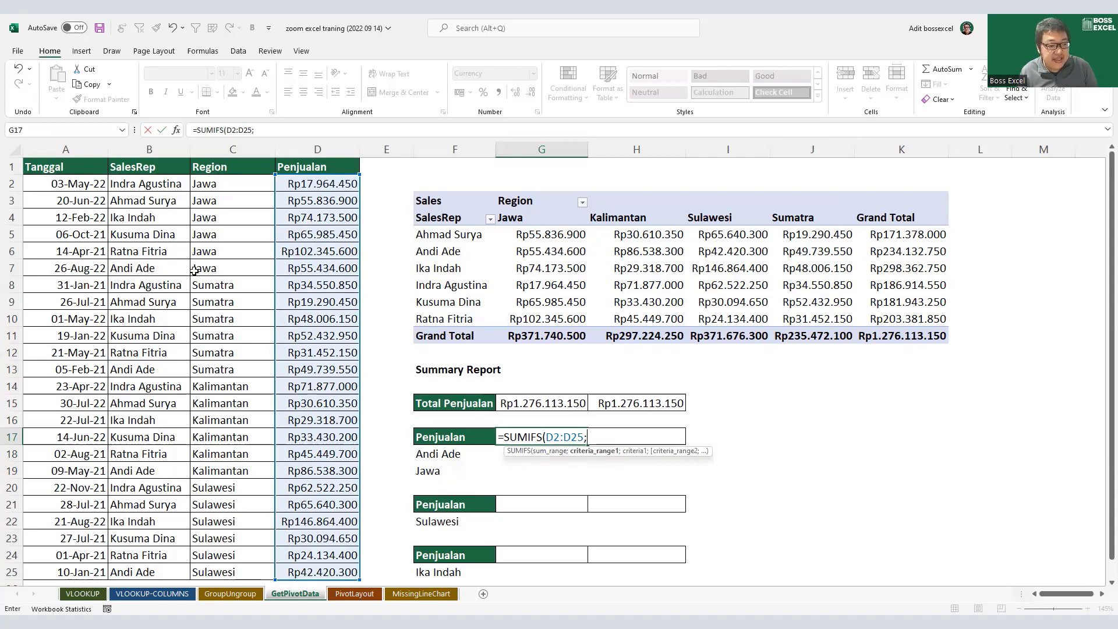
Step: Add the SalesRep range B2:B25 with criterion F18 to the SUMIFS formula
drag(168, 184, 171, 571)
text(;)
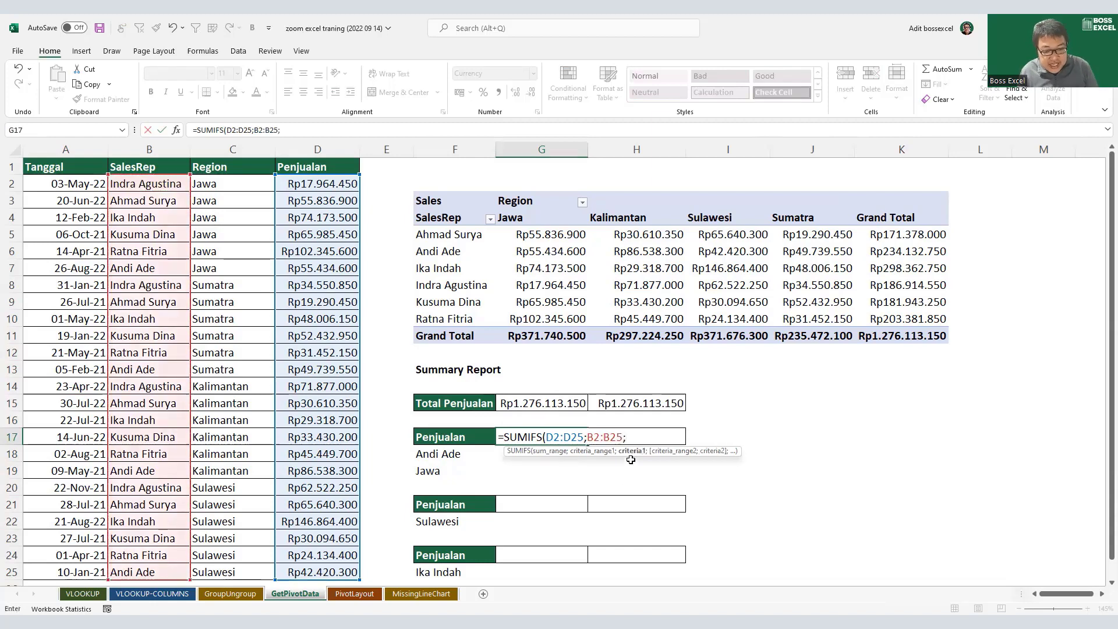
click(449, 462)
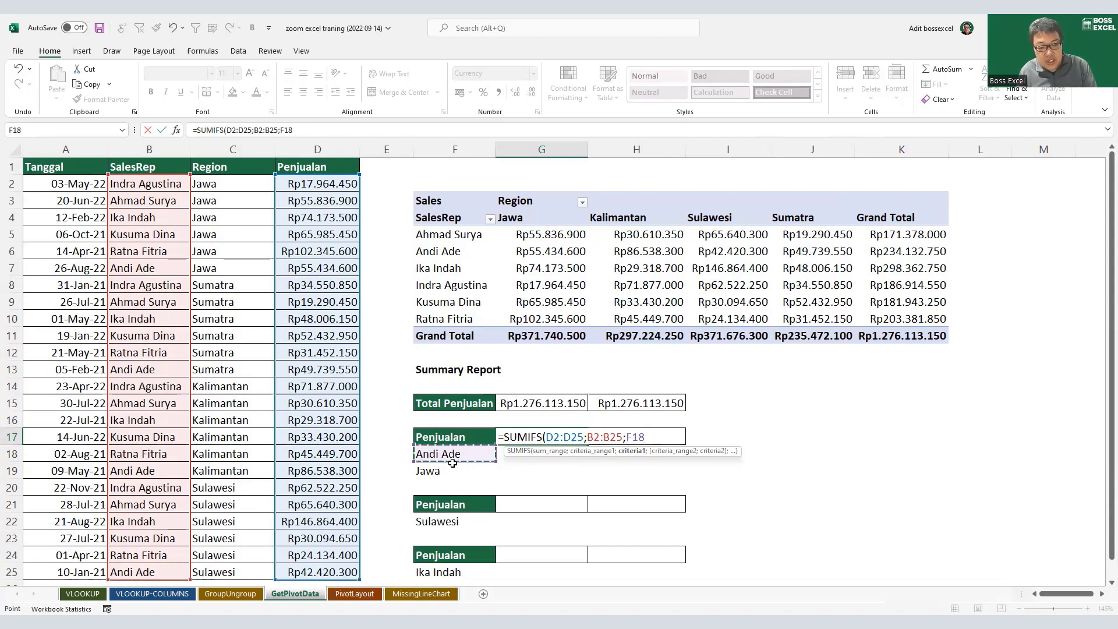
text(;)
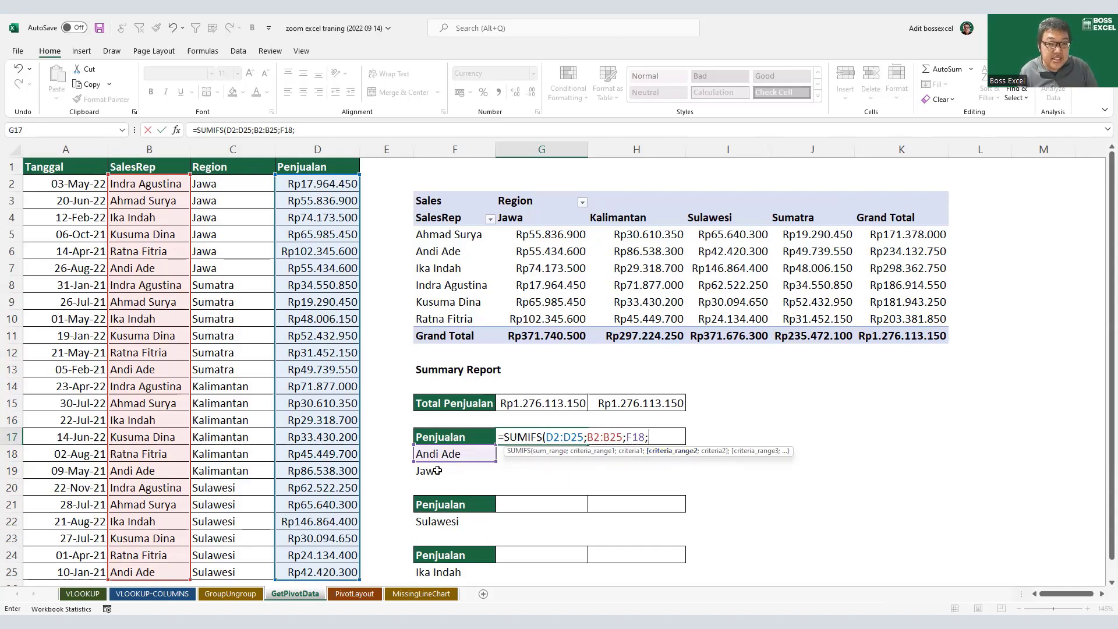
Step: Add the Region range C2:C25 with criterion F19, then review and finish the SUMIFS formula in G17
drag(232, 182, 240, 571)
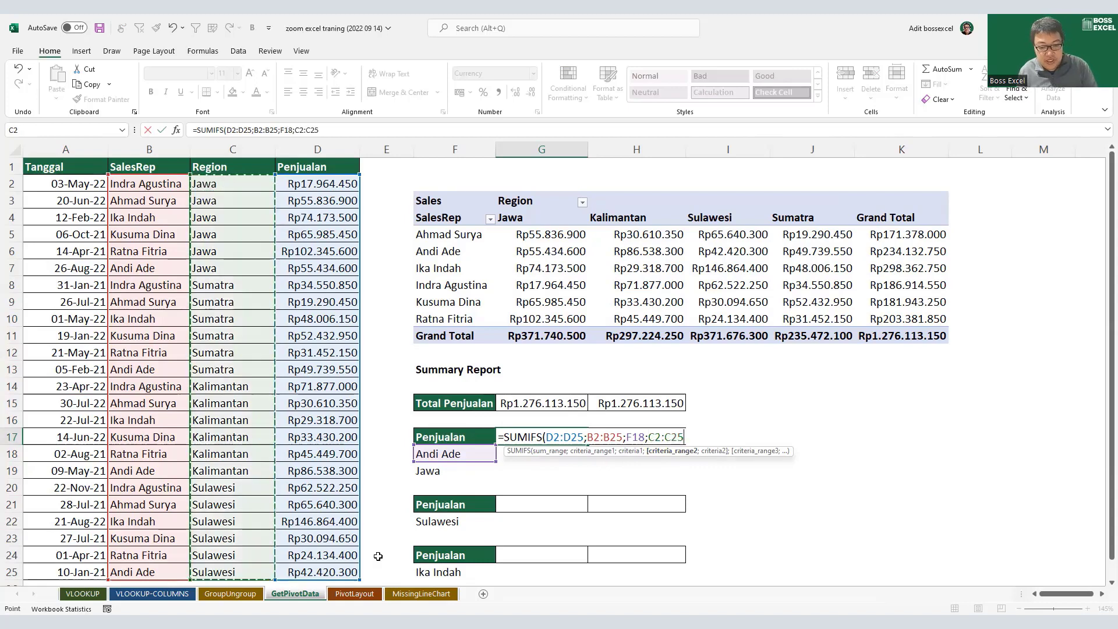
text(;)
click(447, 473)
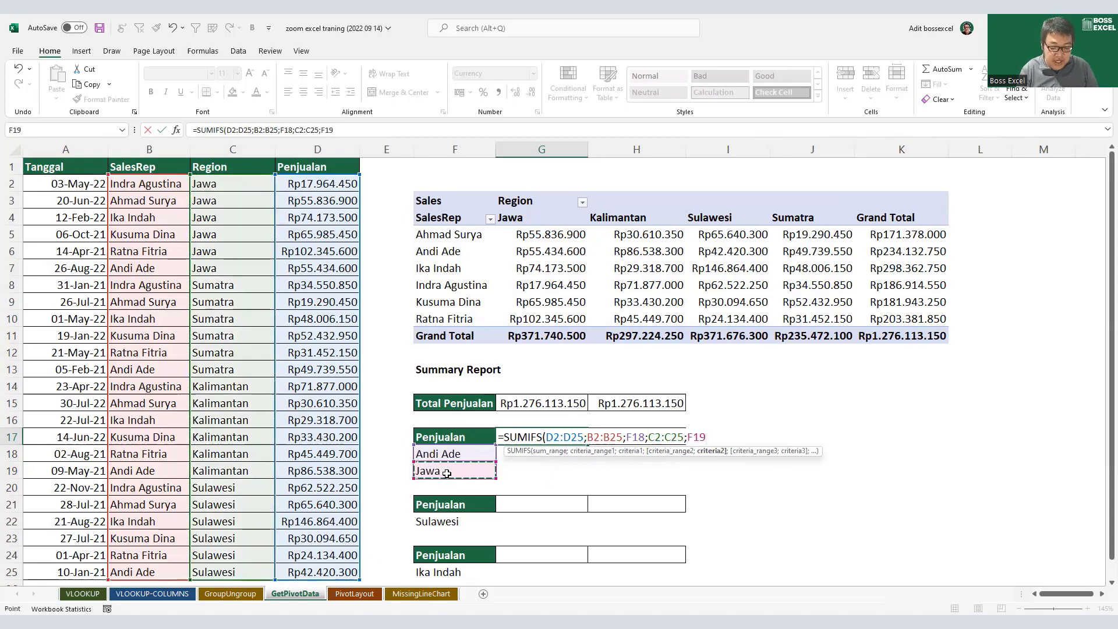
text())
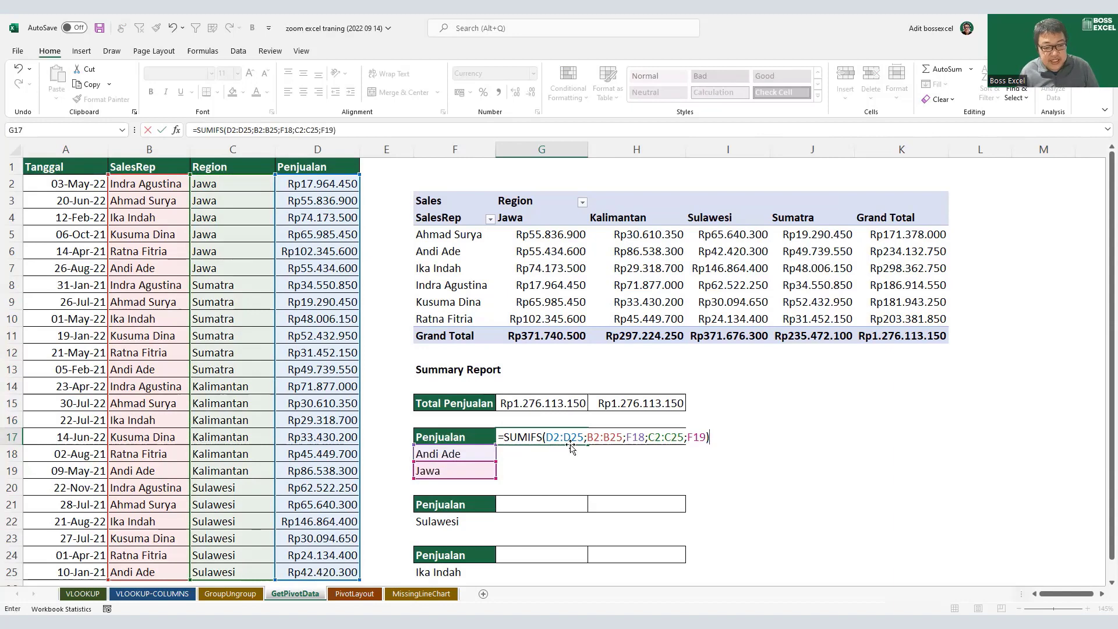
drag(583, 436, 546, 437)
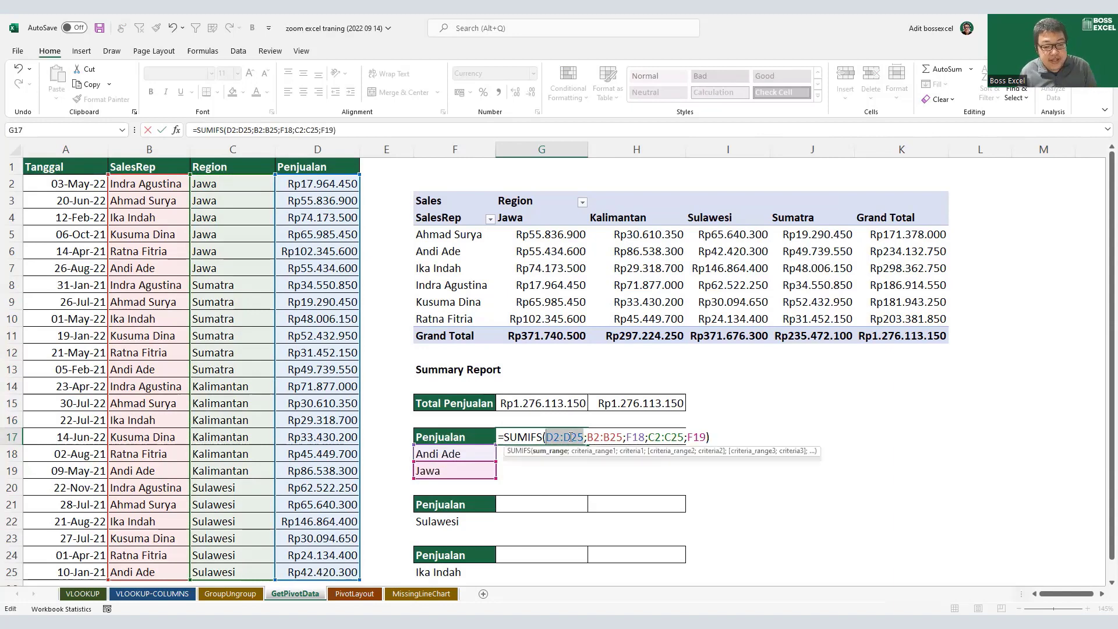
click(616, 435)
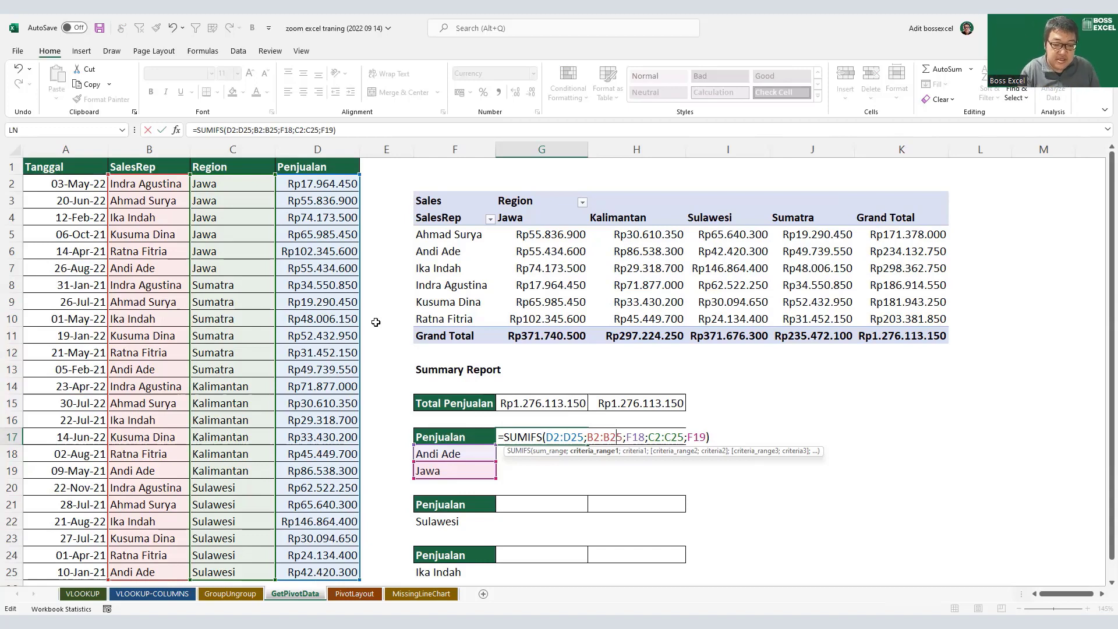
key(Return)
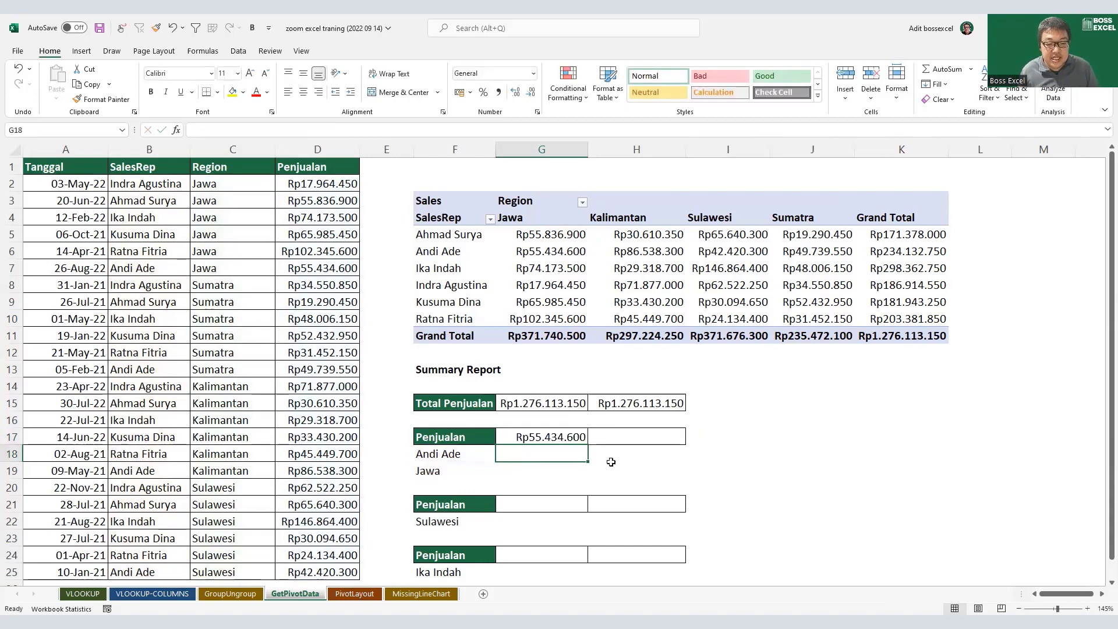
click(571, 441)
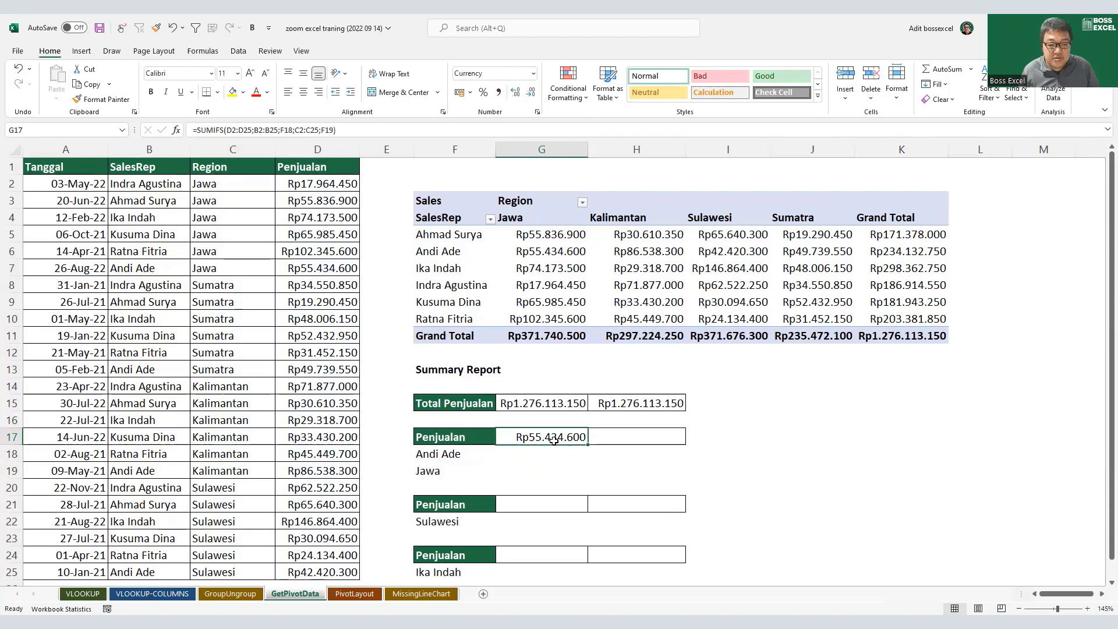
Step: Compare the SUMIFS result in G17 with the matching rep and region value in PivotTable cell G6
click(567, 256)
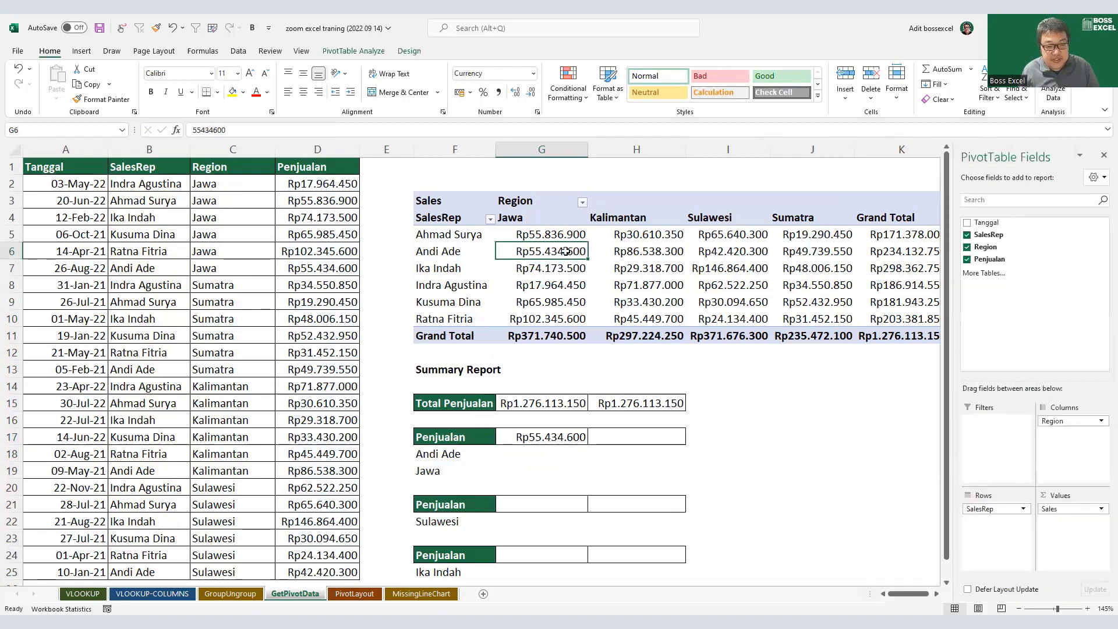
click(629, 434)
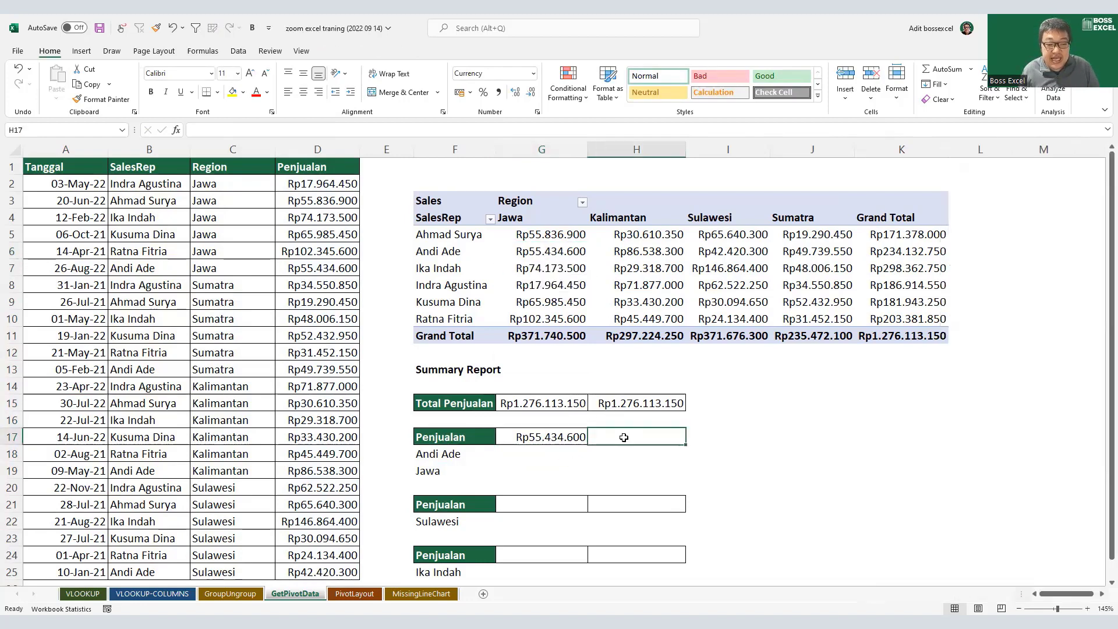
drag(71, 149, 362, 150)
click(568, 250)
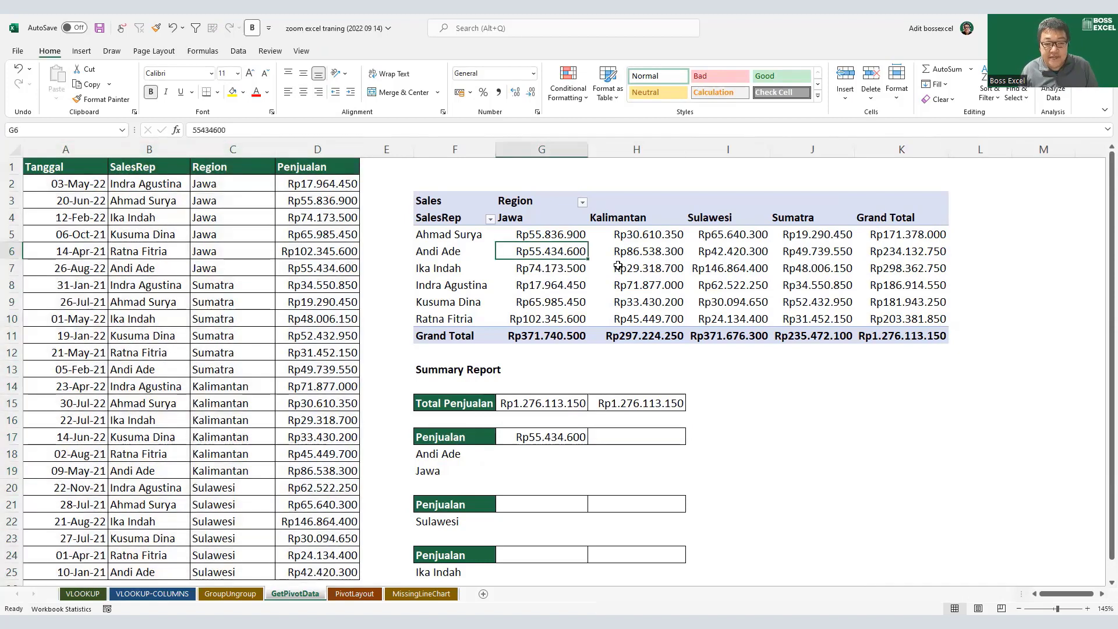
Step: Begin a GETPIVOTDATA formula in H17 with "sales" as the data field and F5 as the PivotTable reference
click(674, 439)
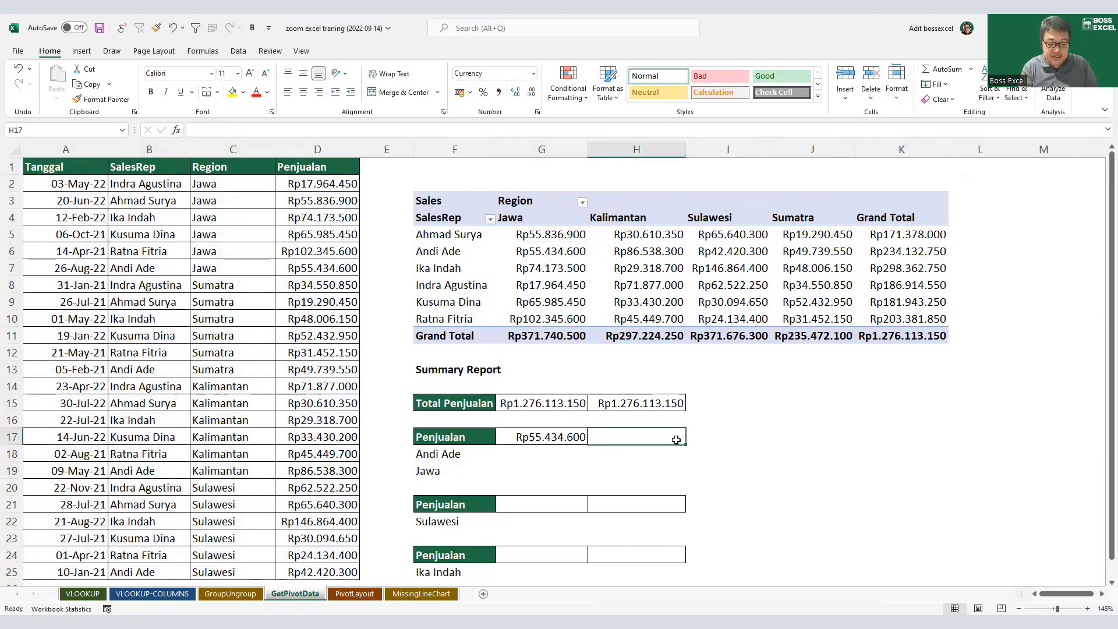
text(=)
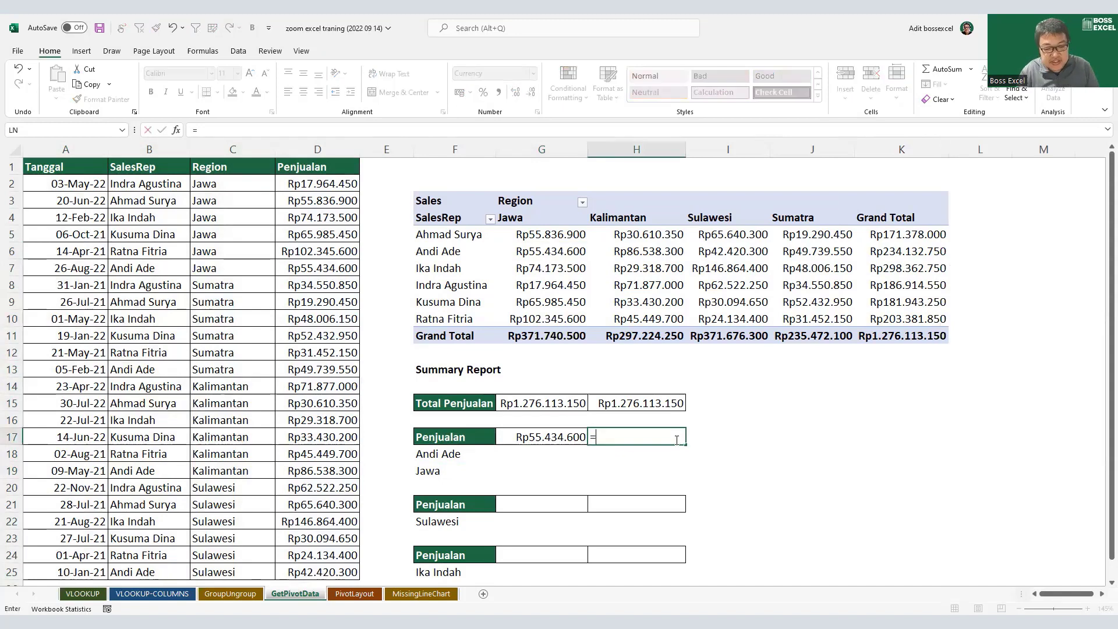
text(GETPIVOTDATA("sale)
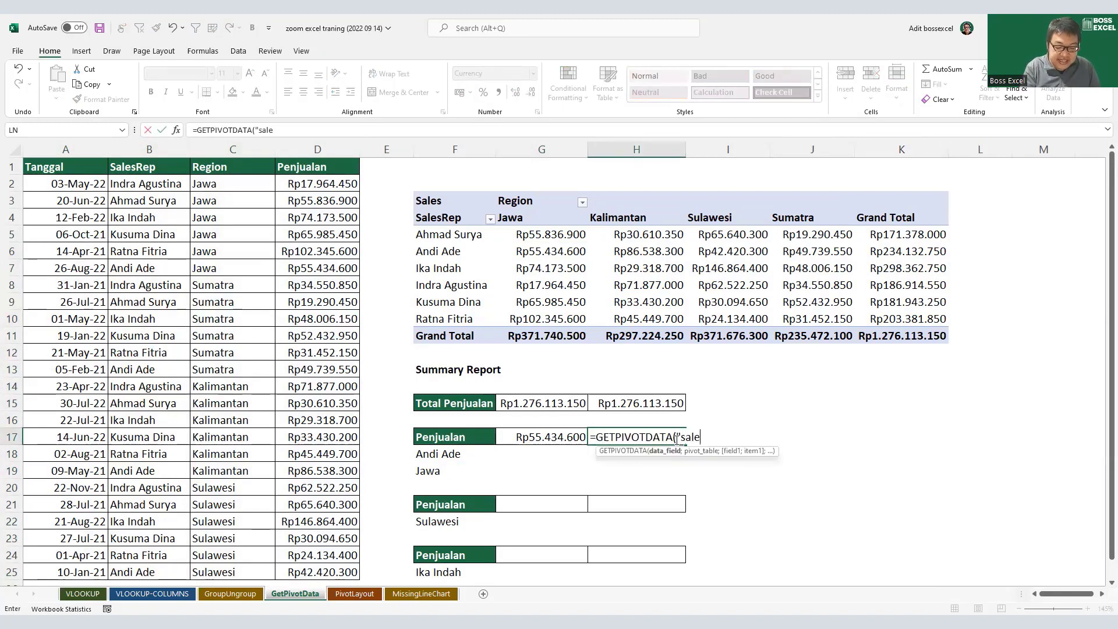
text(s")
click(464, 240)
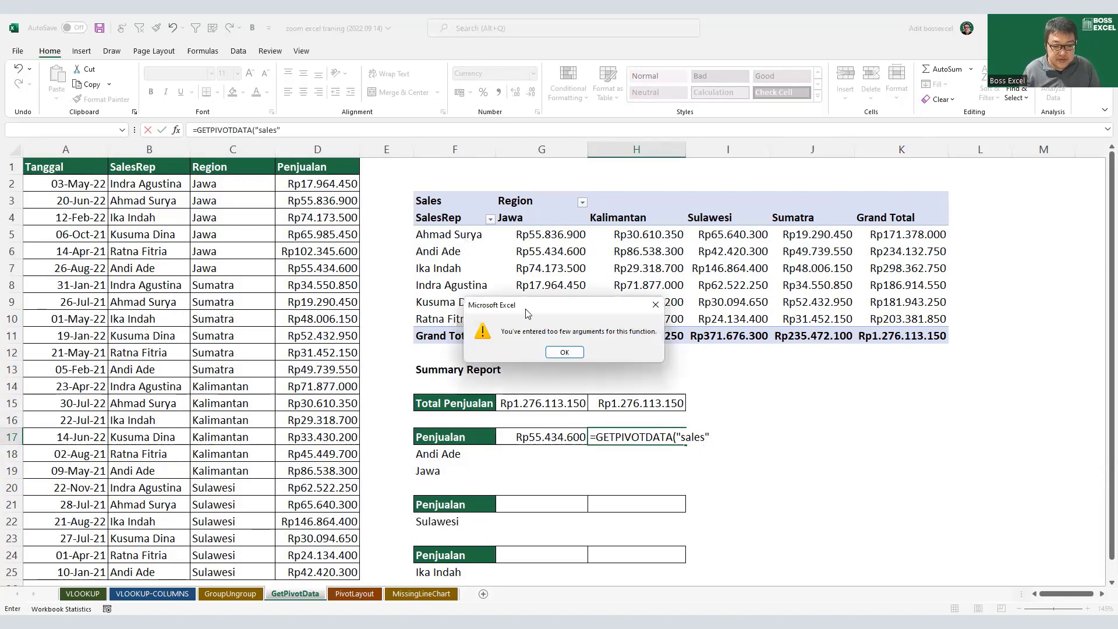
click(562, 352)
key(Right)
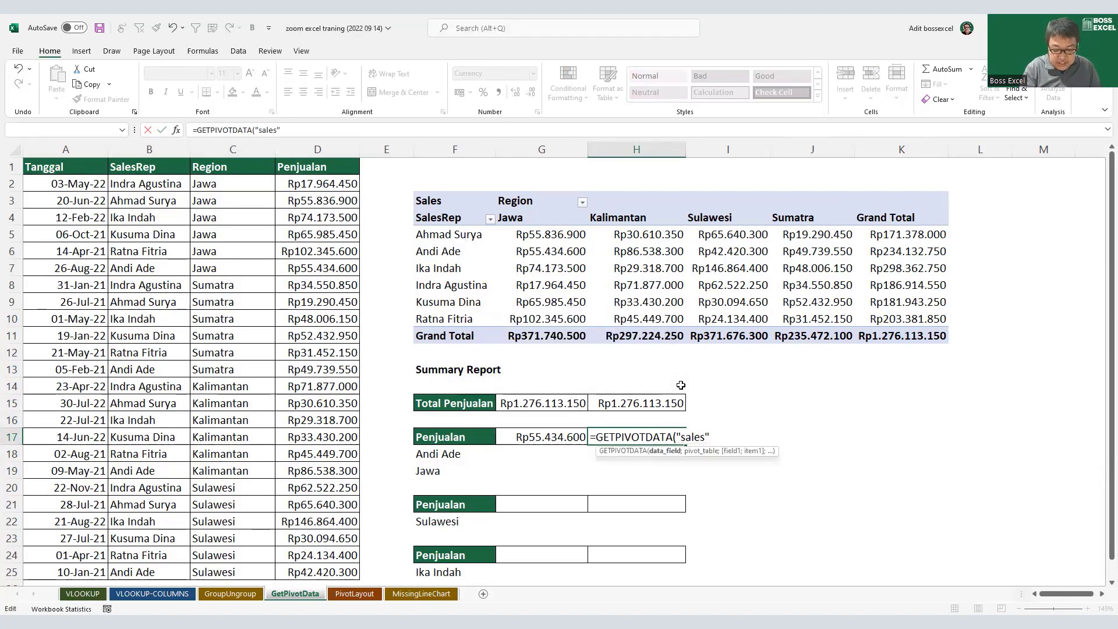
text(;)
click(464, 235)
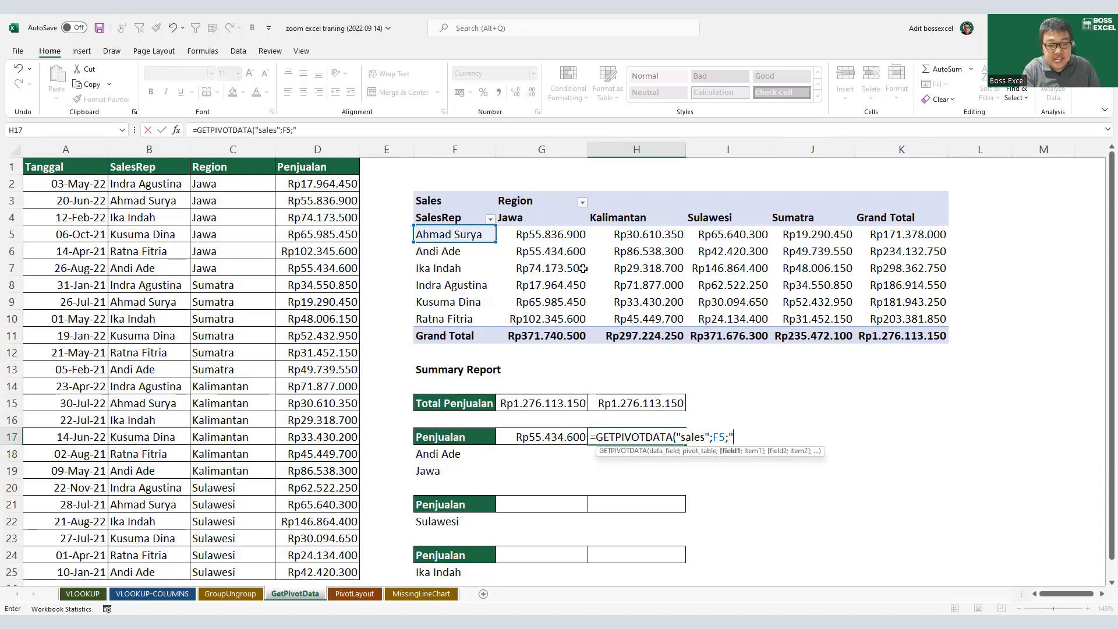
Step: Add the "SalesRep" field with item F18 to the GETPIVOTDATA formula in H17
text(ales)
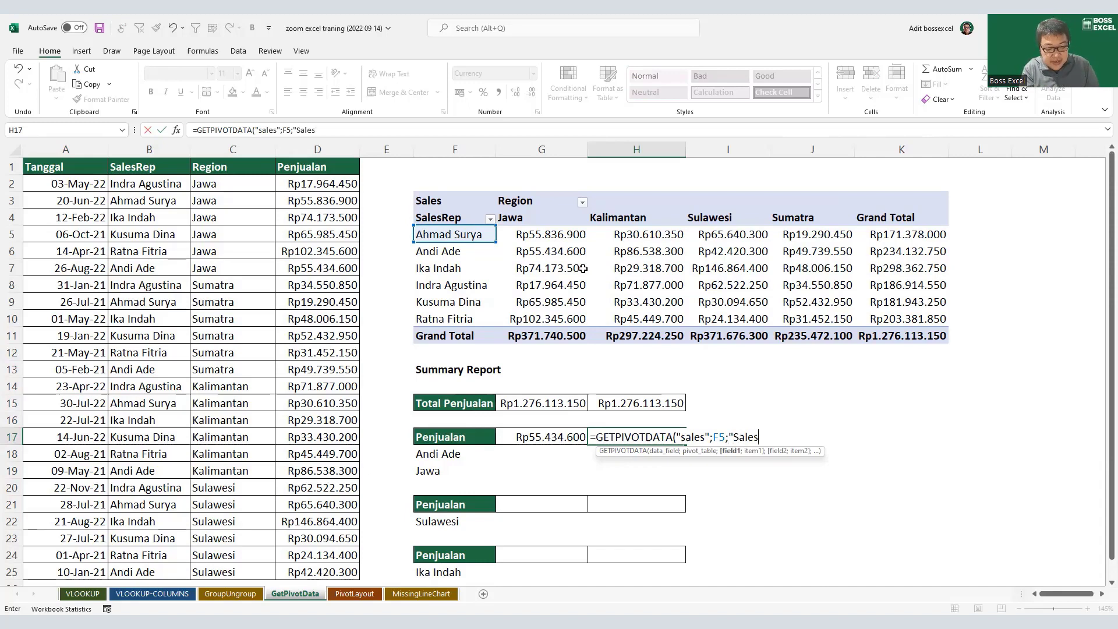
text(Rep")
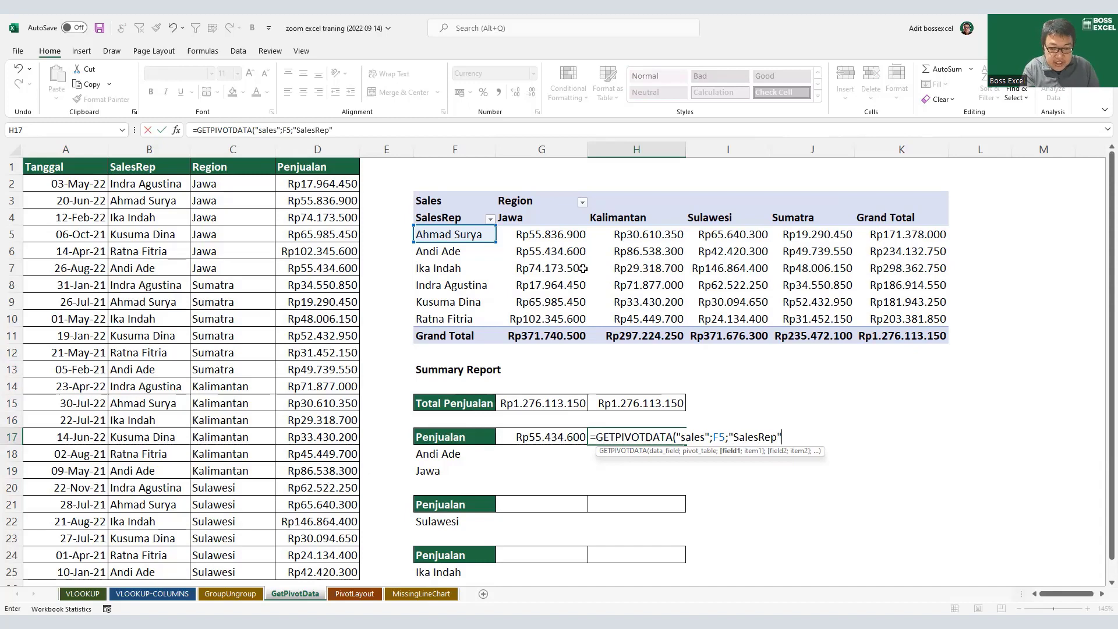
text(;)
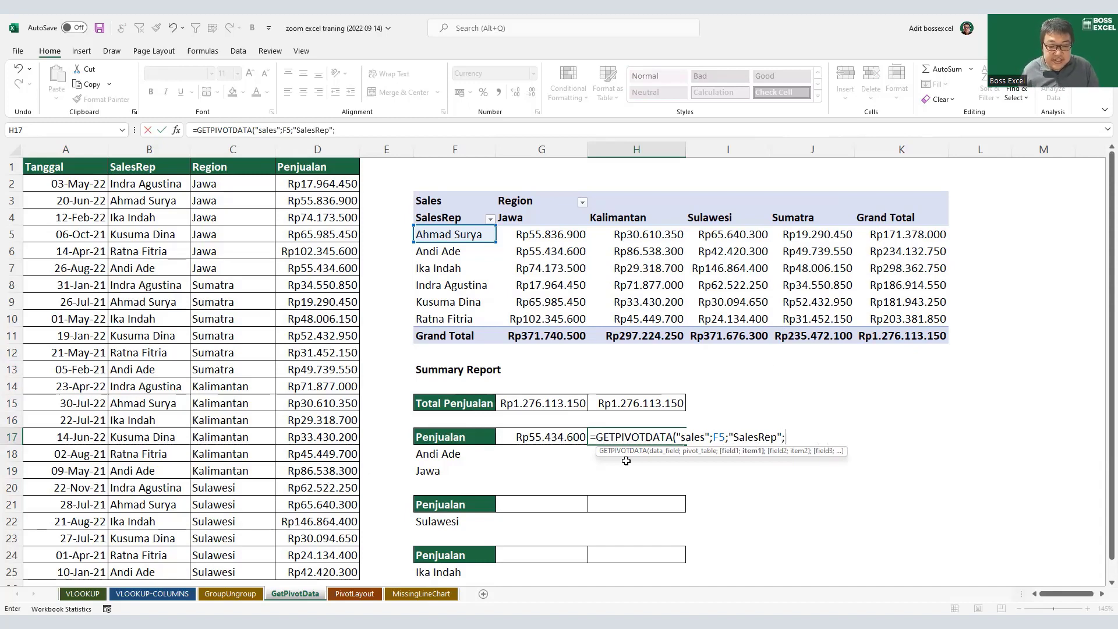
click(466, 453)
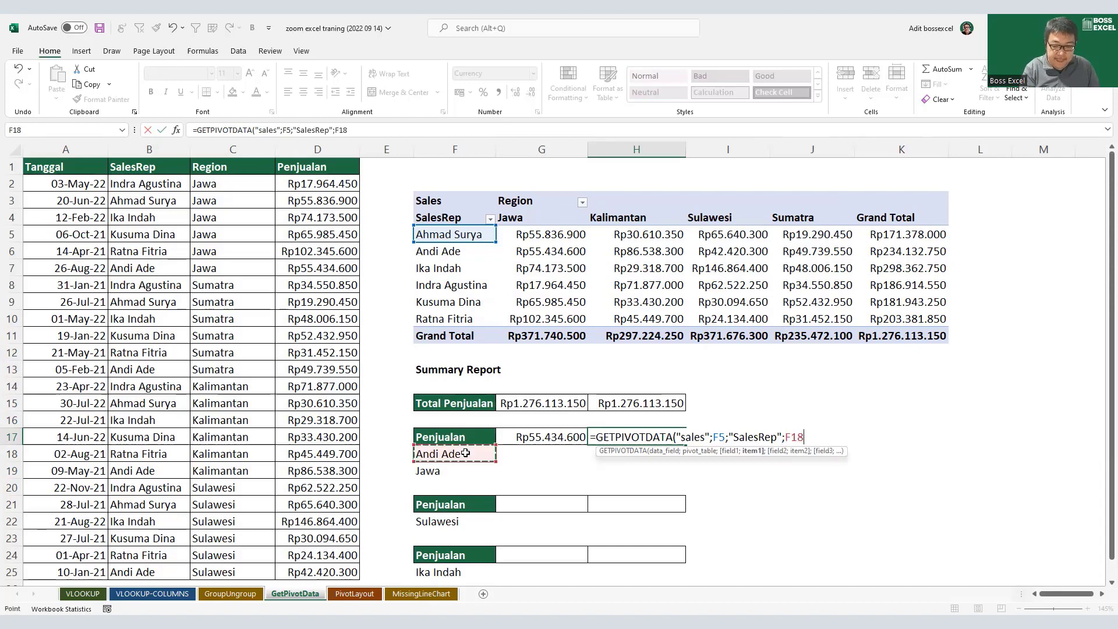
Step: Add the "Region" field with item F19, finish the GETPIVOTDATA formula in H17, and compare it with G17
text(;)
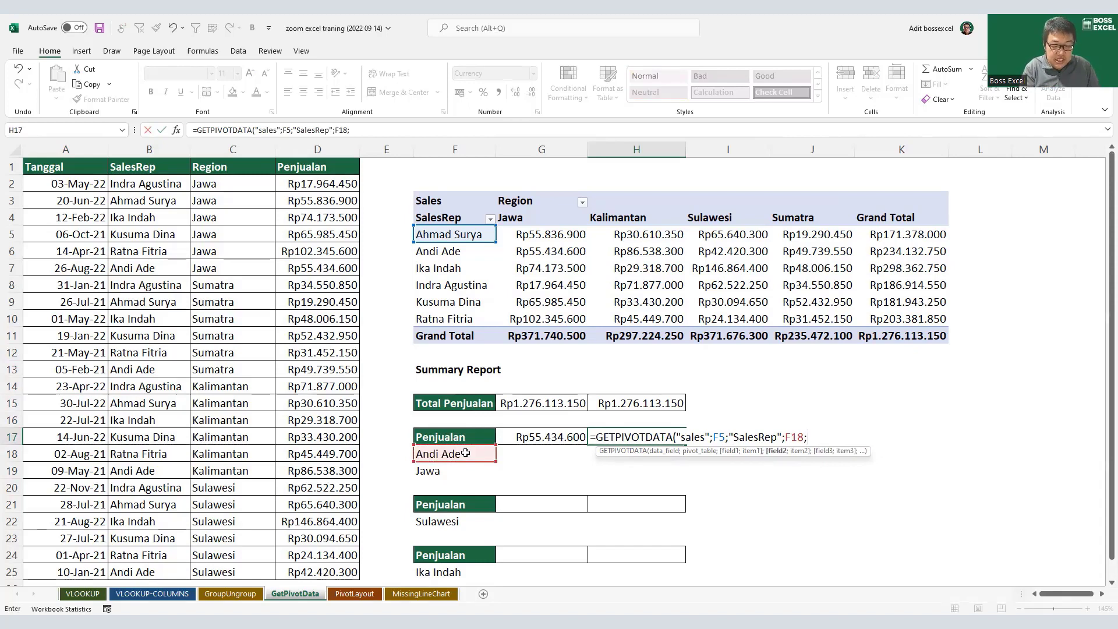
text("Region")
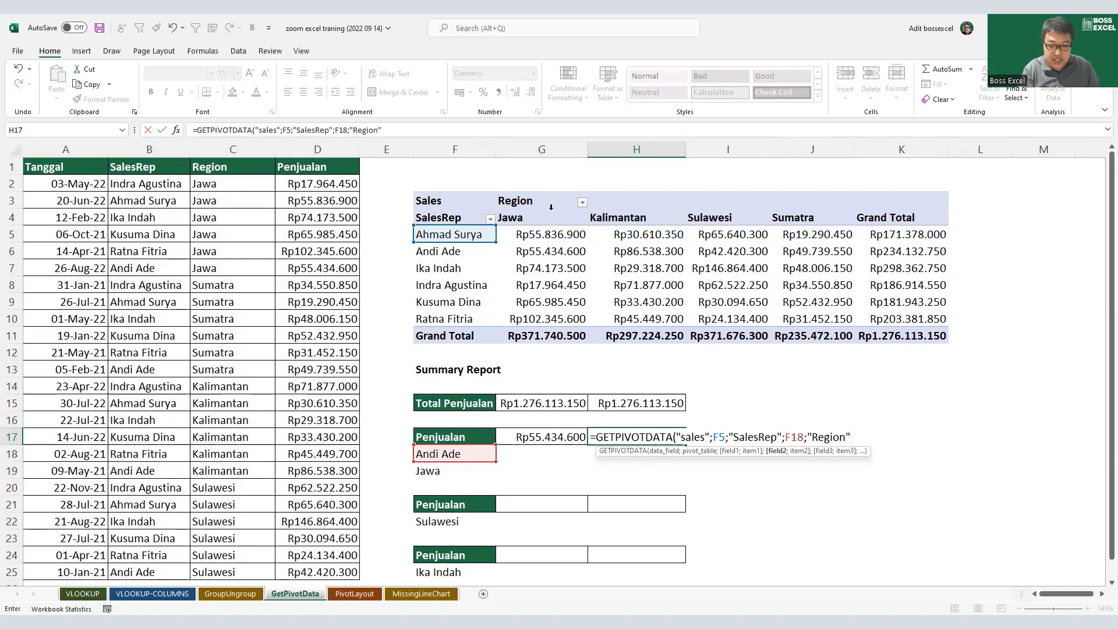
text(;)
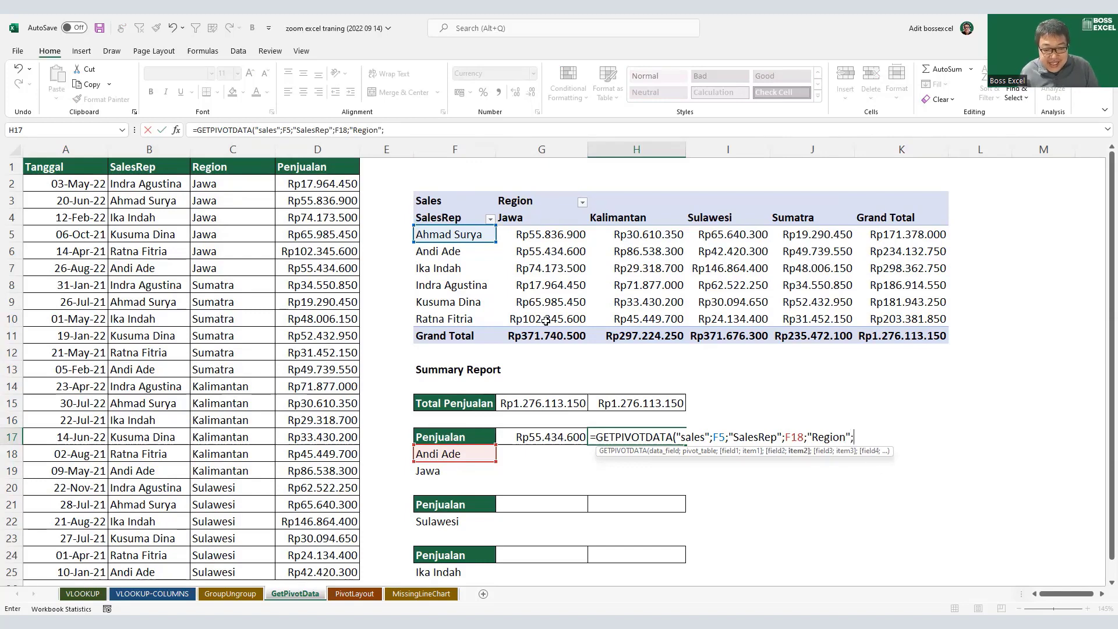
click(474, 471)
text())
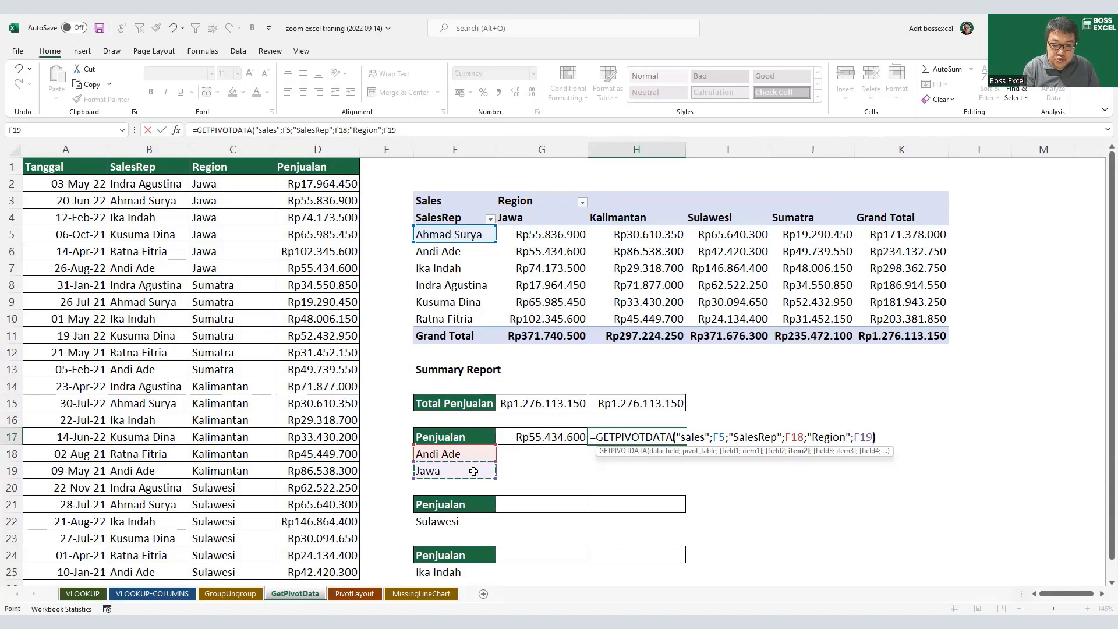
key(ctrl+Return)
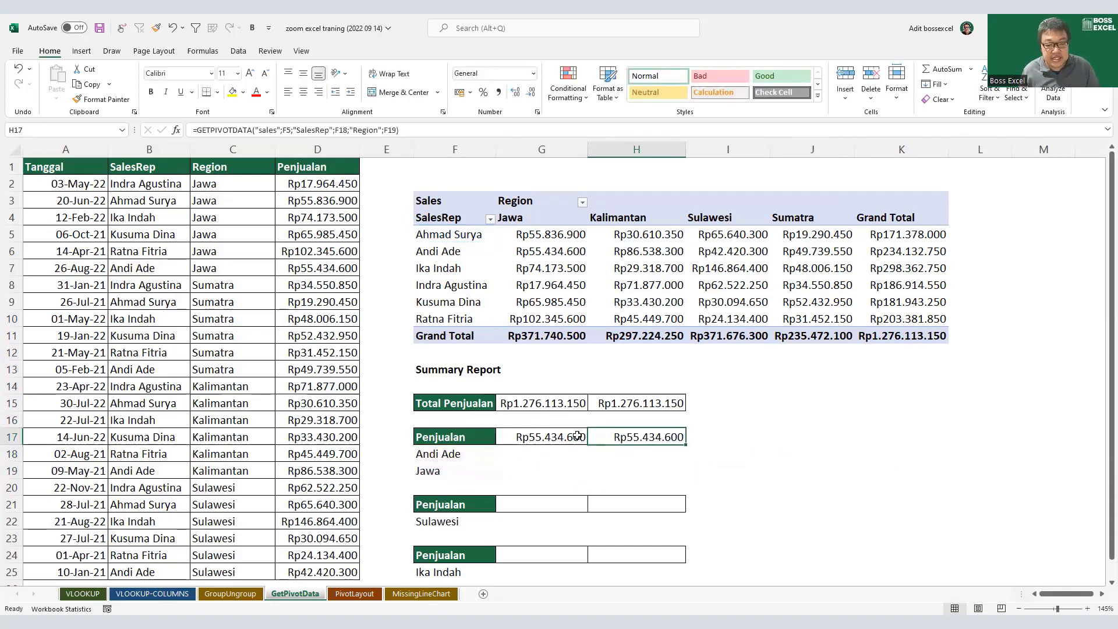
shift+click(576, 436)
Step: Check the PivotTable's Sulawesi total in I11, and begin a SUMIF formula in G21 with the Region range C2:C25
click(515, 506)
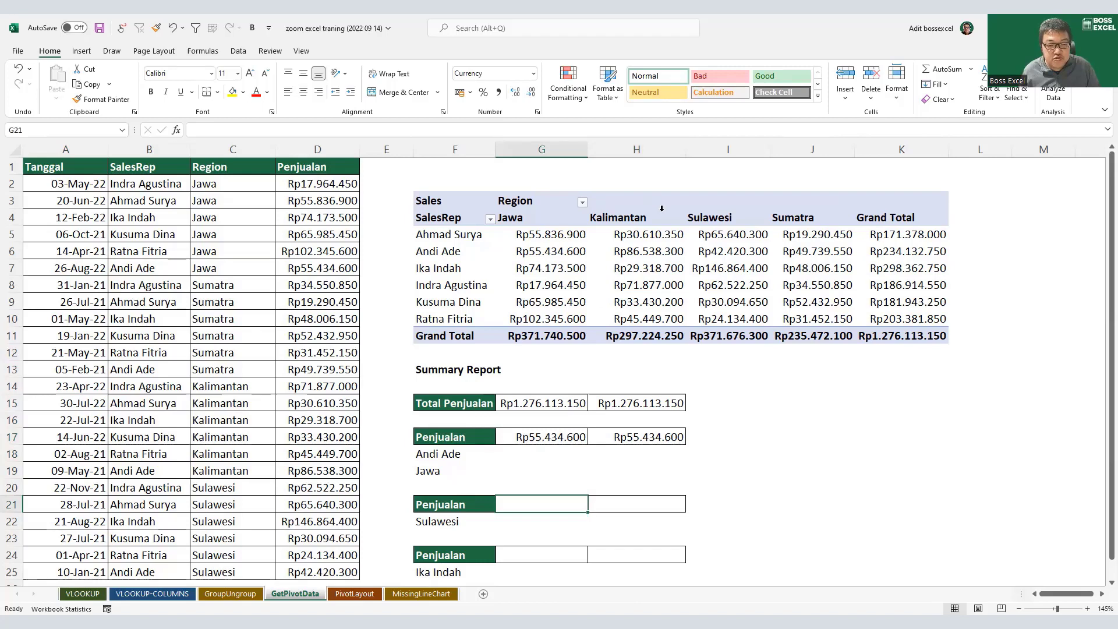
click(712, 344)
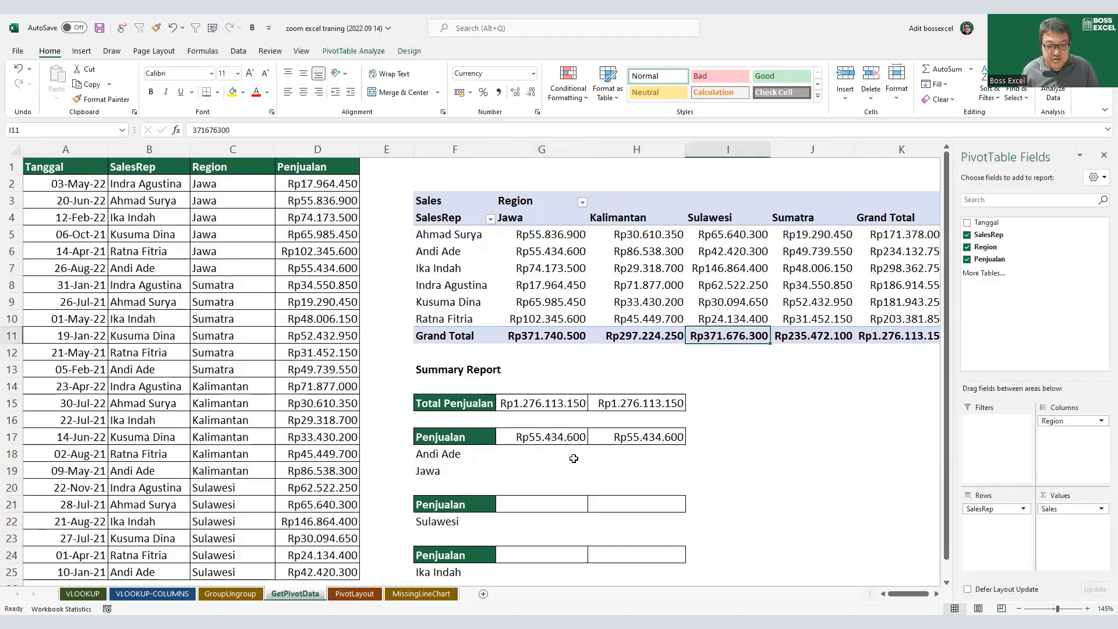
click(477, 518)
click(551, 503)
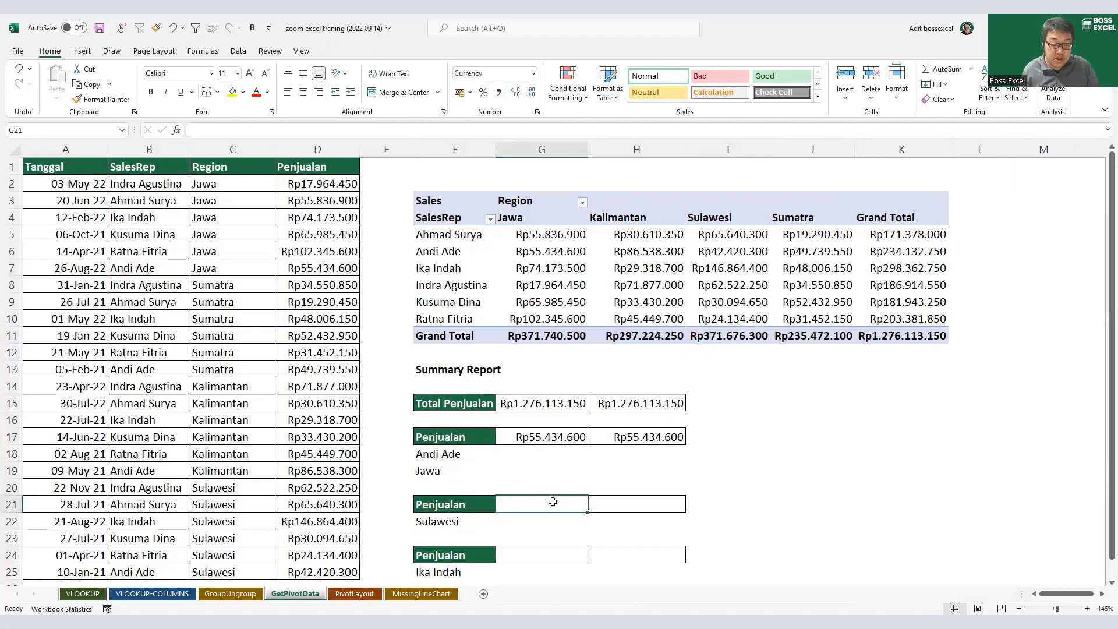
text(=)
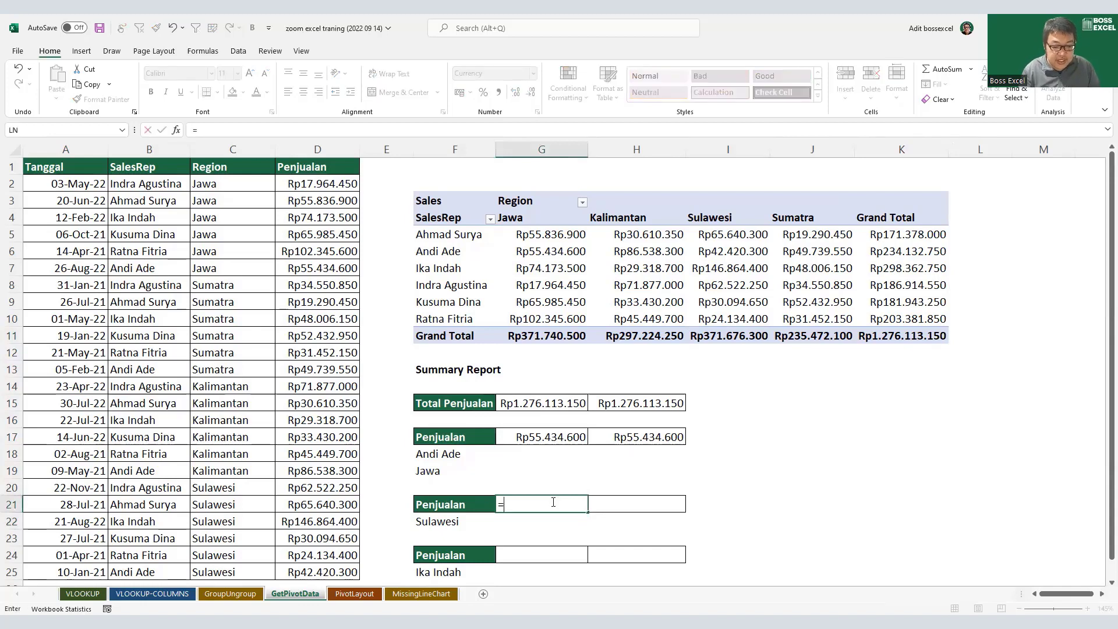
text(SUMIF()
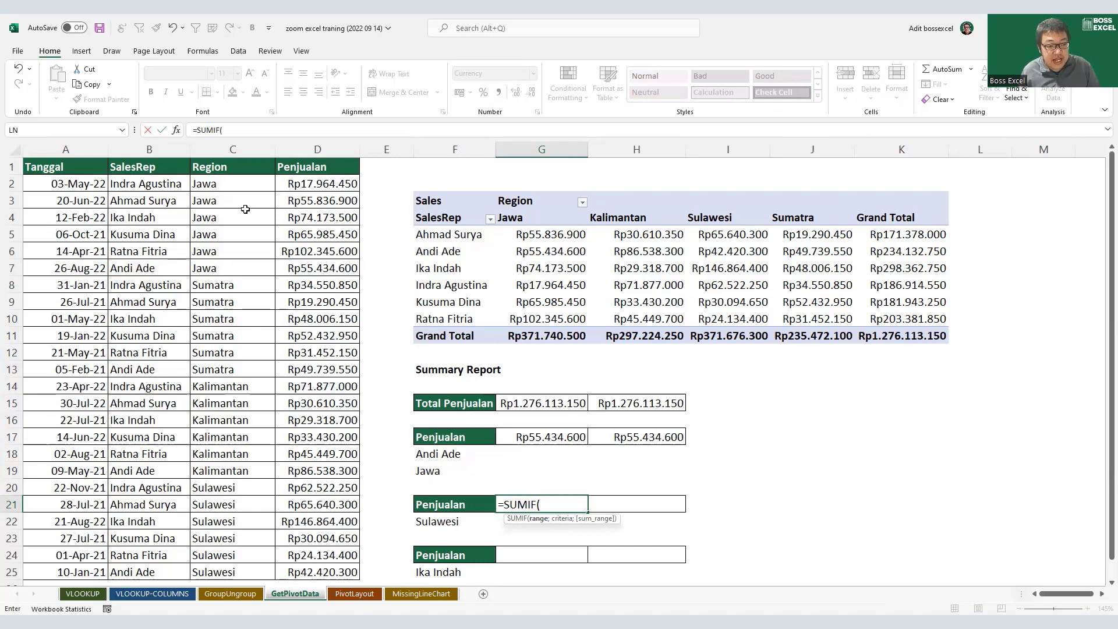
click(236, 184)
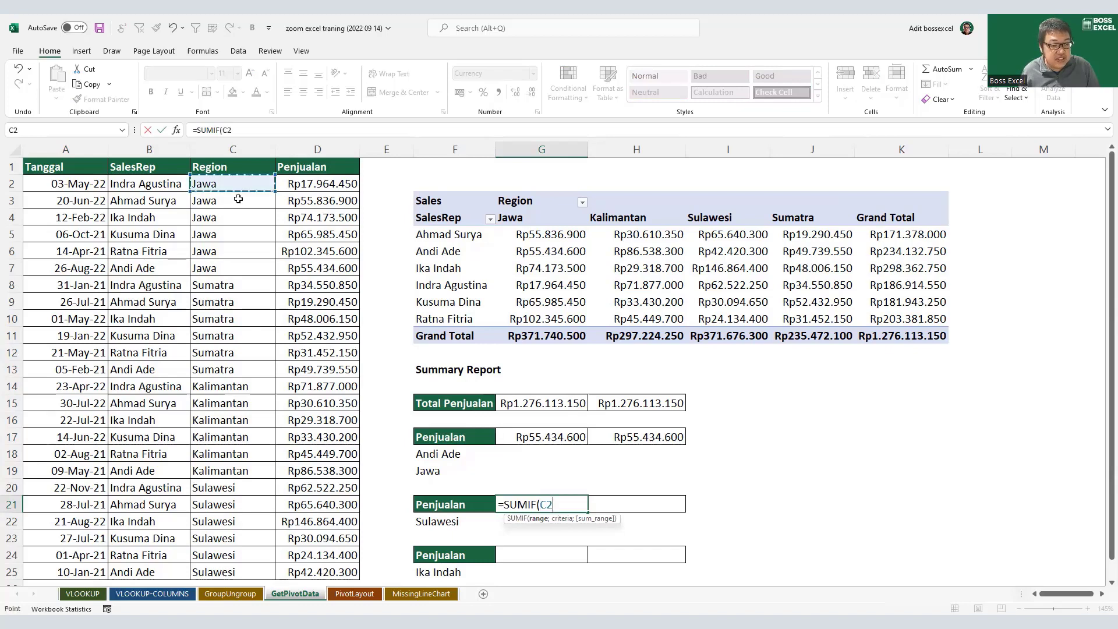
shift+click(267, 566)
text(;)
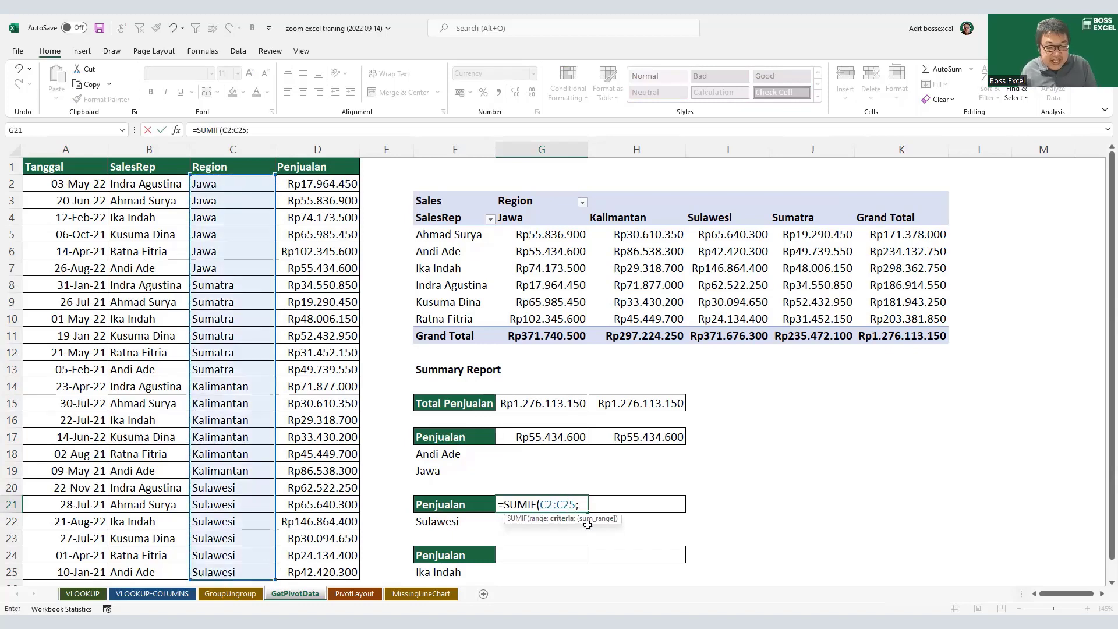
Step: Complete the SUMIF formula in G21 with criterion F22 and sum range D2:D25, and compare its result with PivotTable cell I11
click(465, 528)
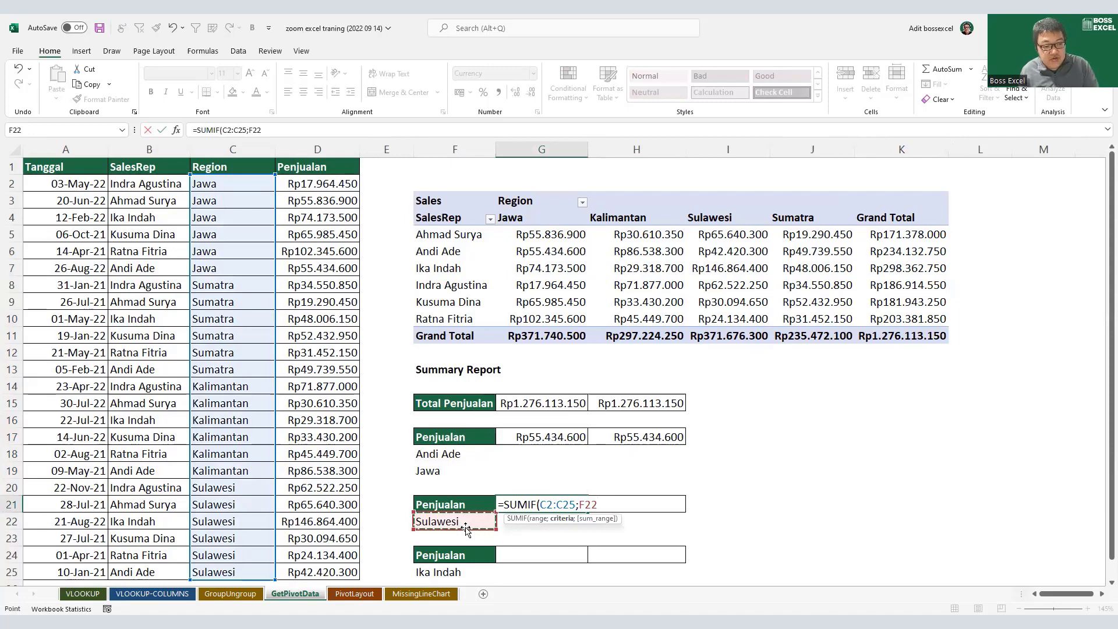
text(;)
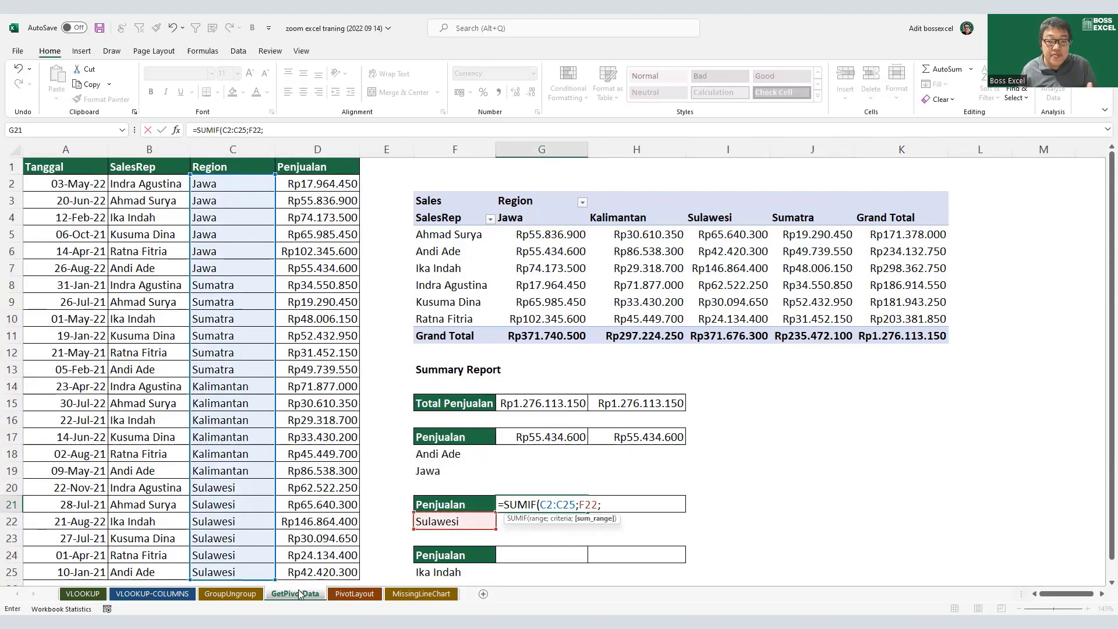
drag(319, 188, 332, 568)
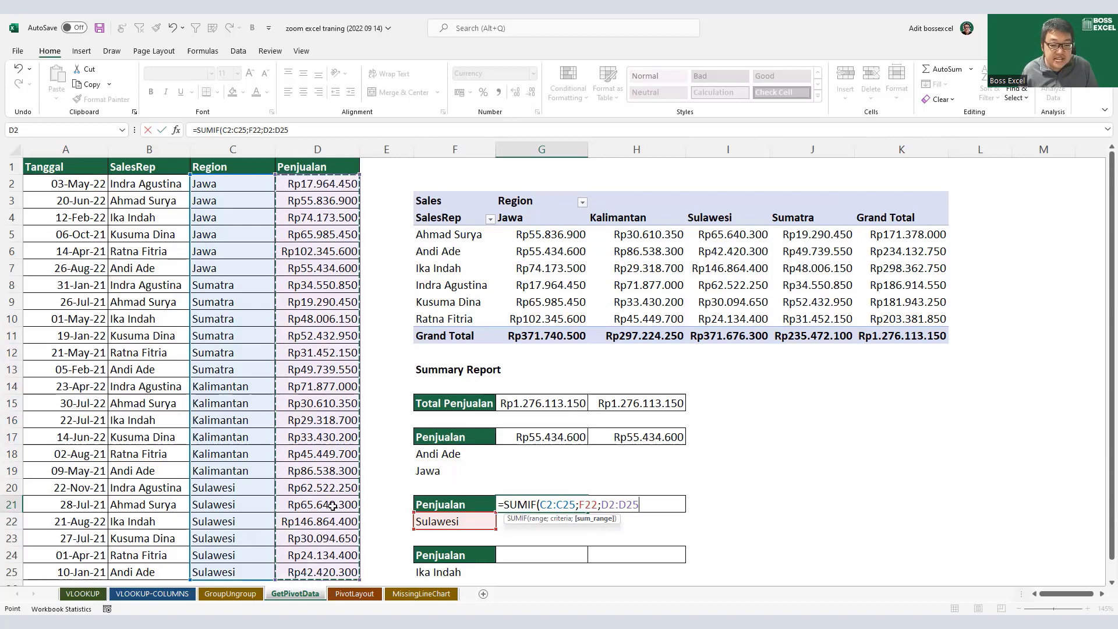
text())
key(Return)
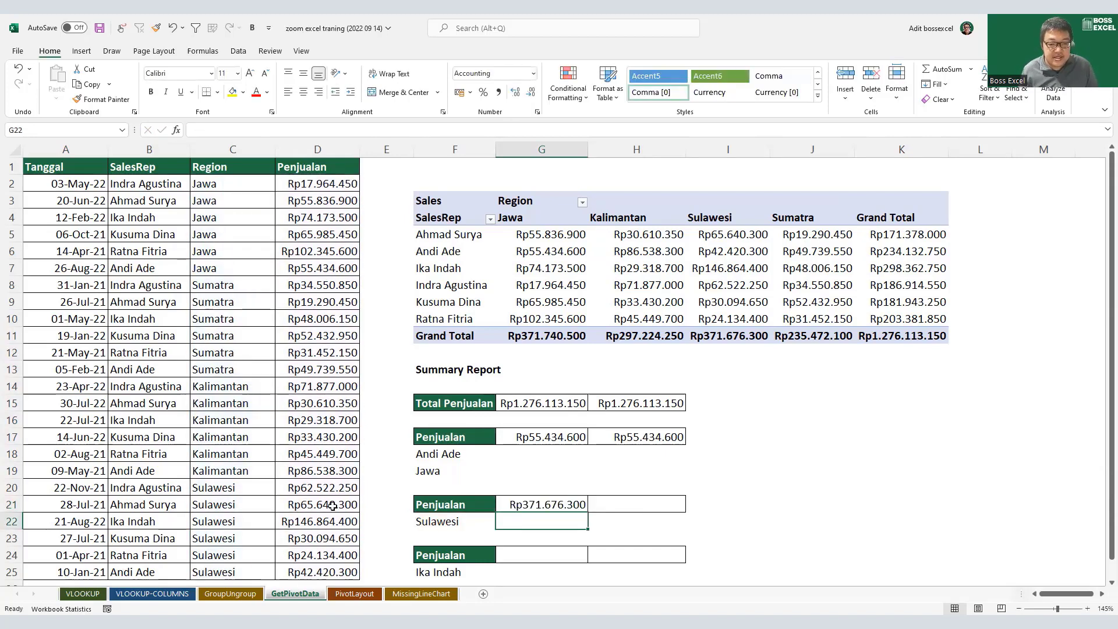
click(554, 510)
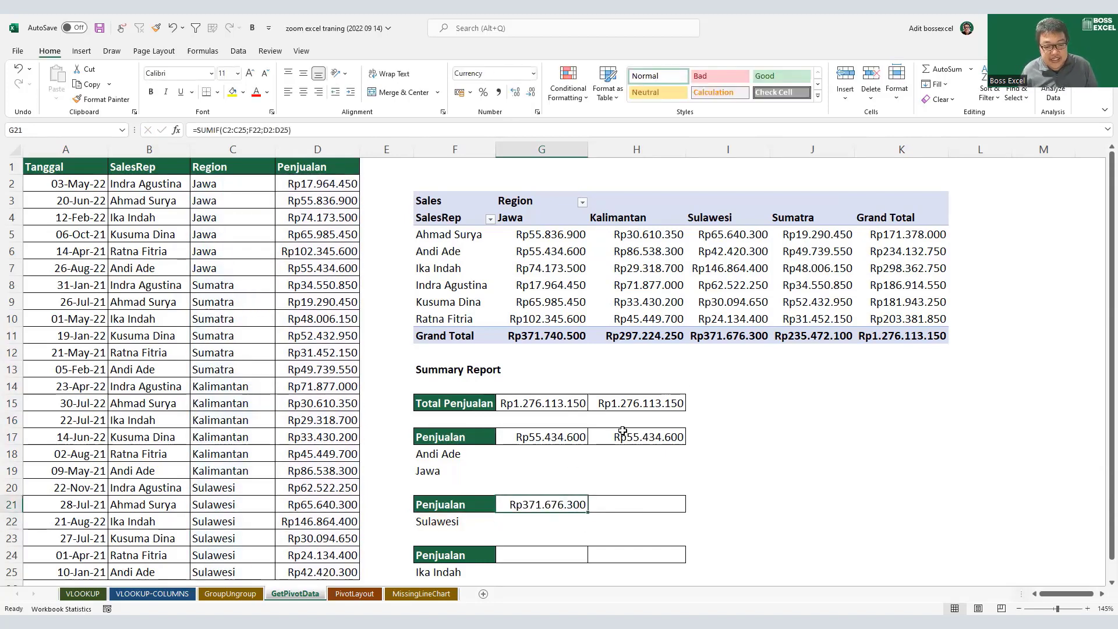
click(707, 341)
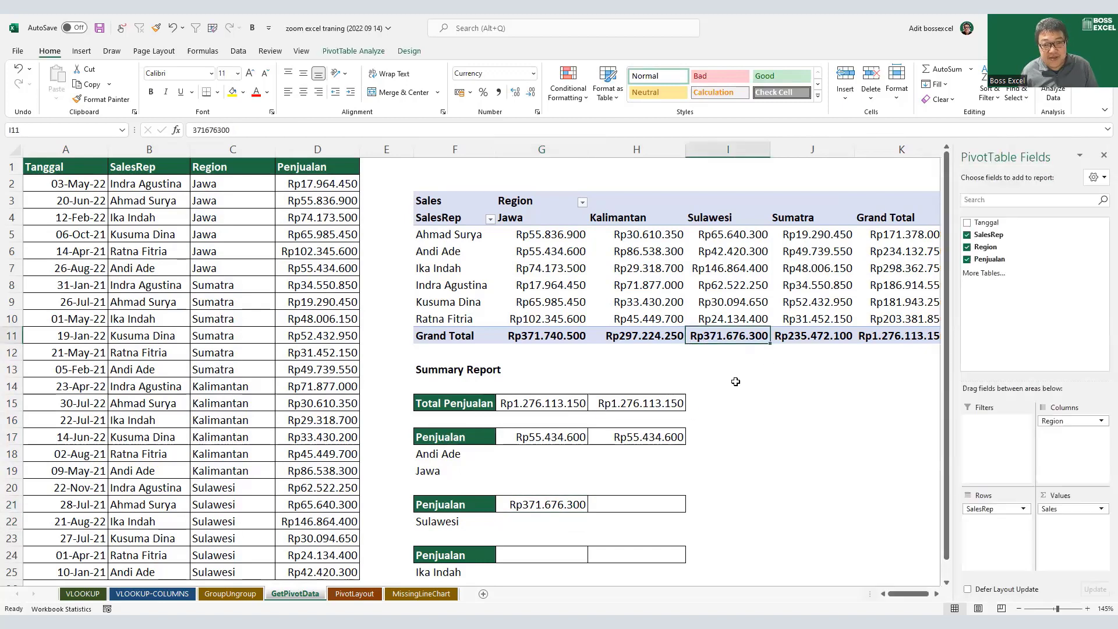
Step: Begin a GETPIVOTDATA formula in H21 with data field "sales" and PivotTable reference F7
click(667, 505)
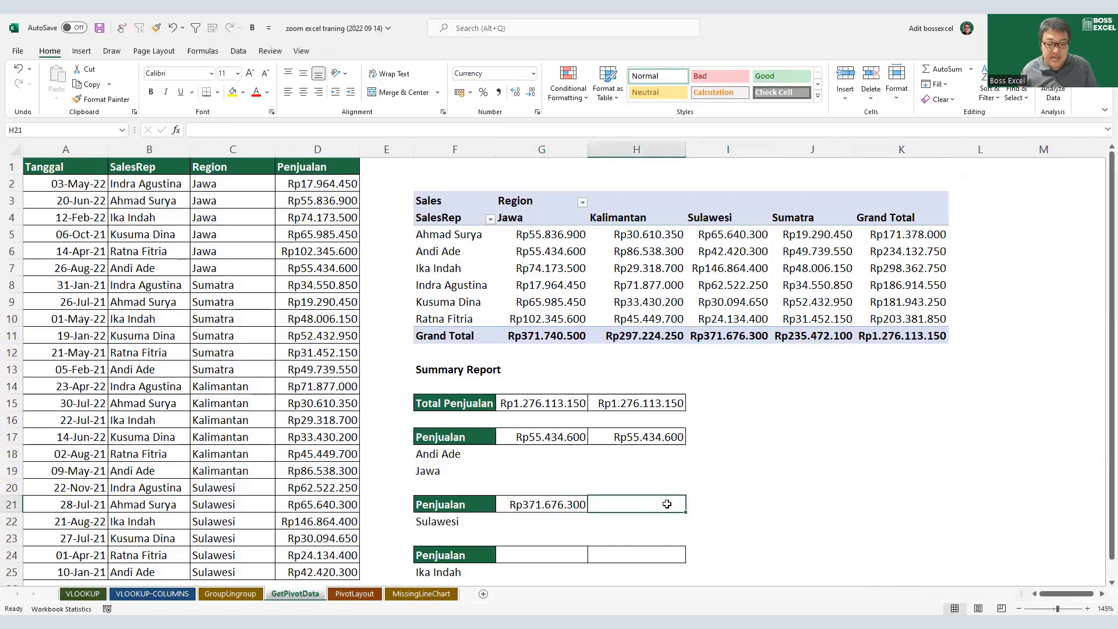
text(=)
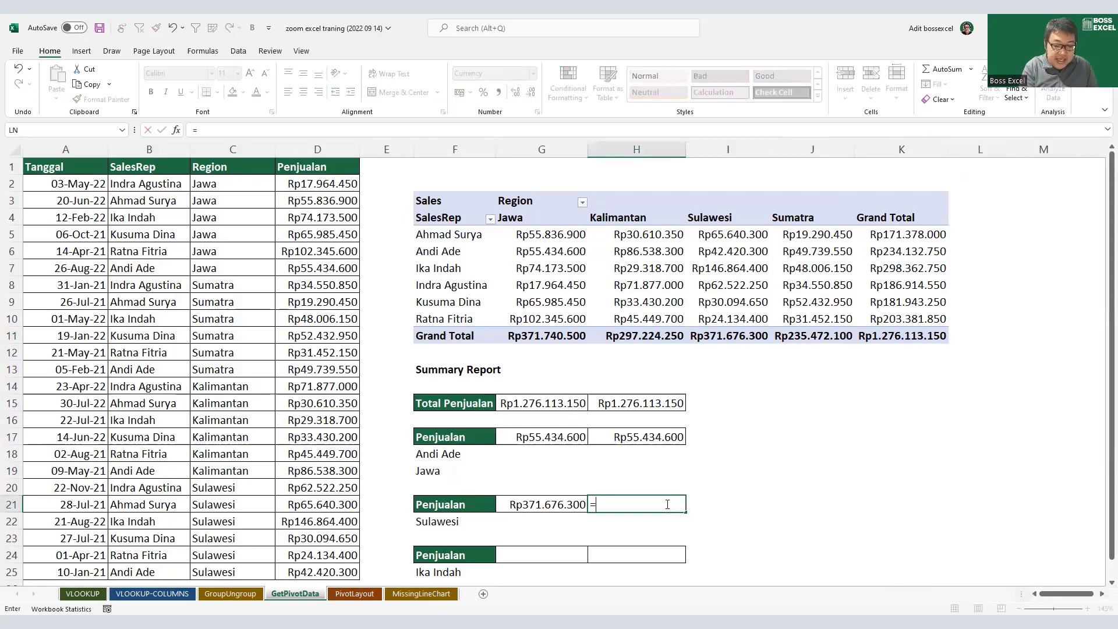
text(get)
key(Tab)
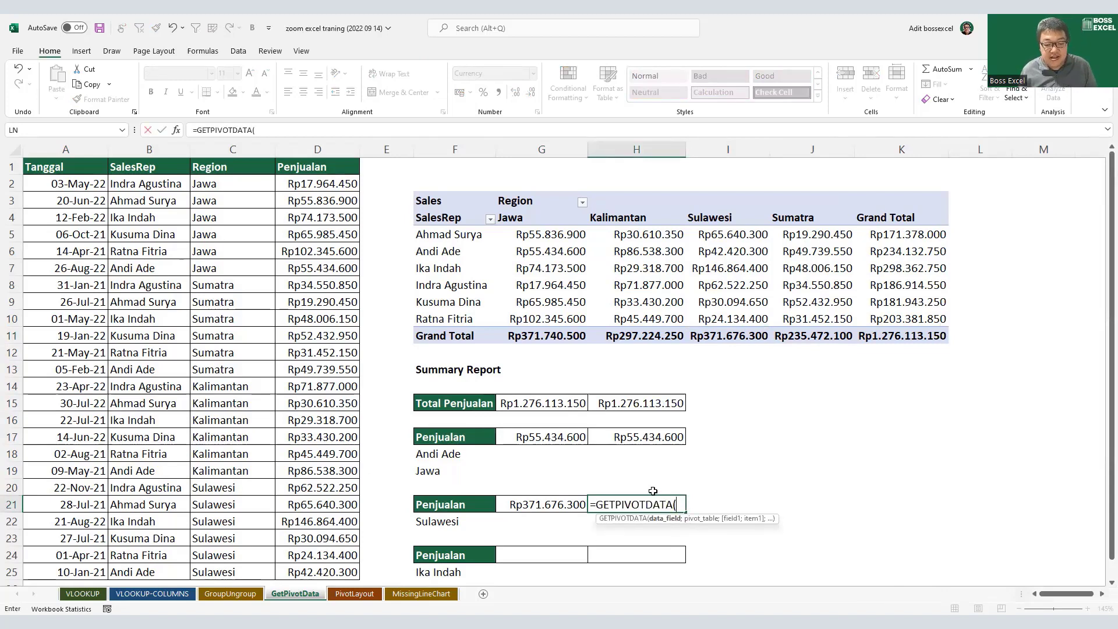
text("sales")
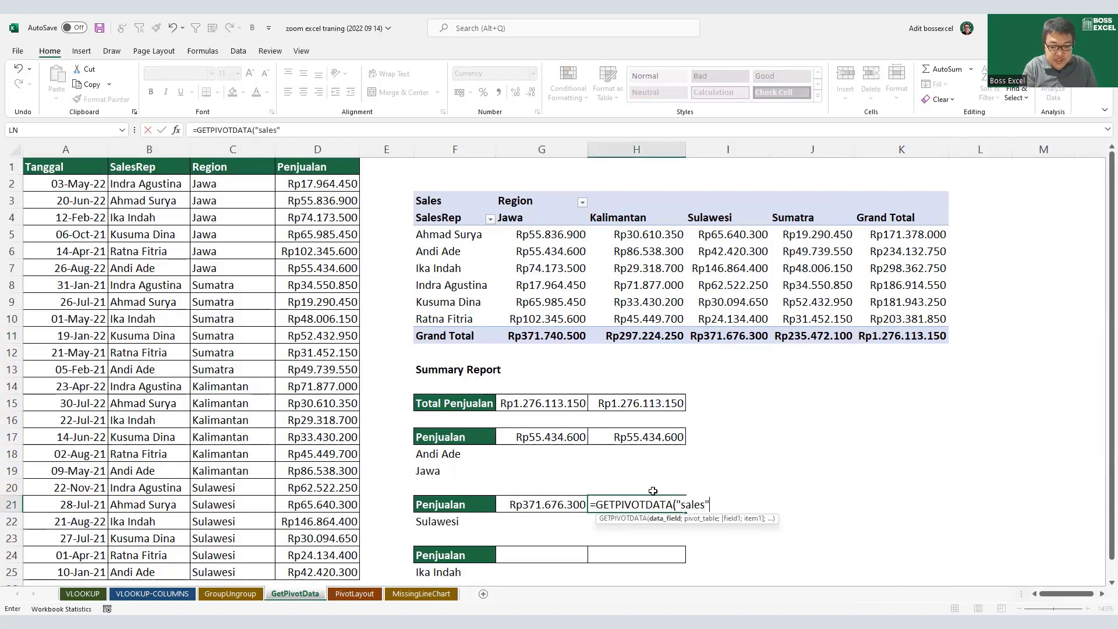
text(;)
click(460, 265)
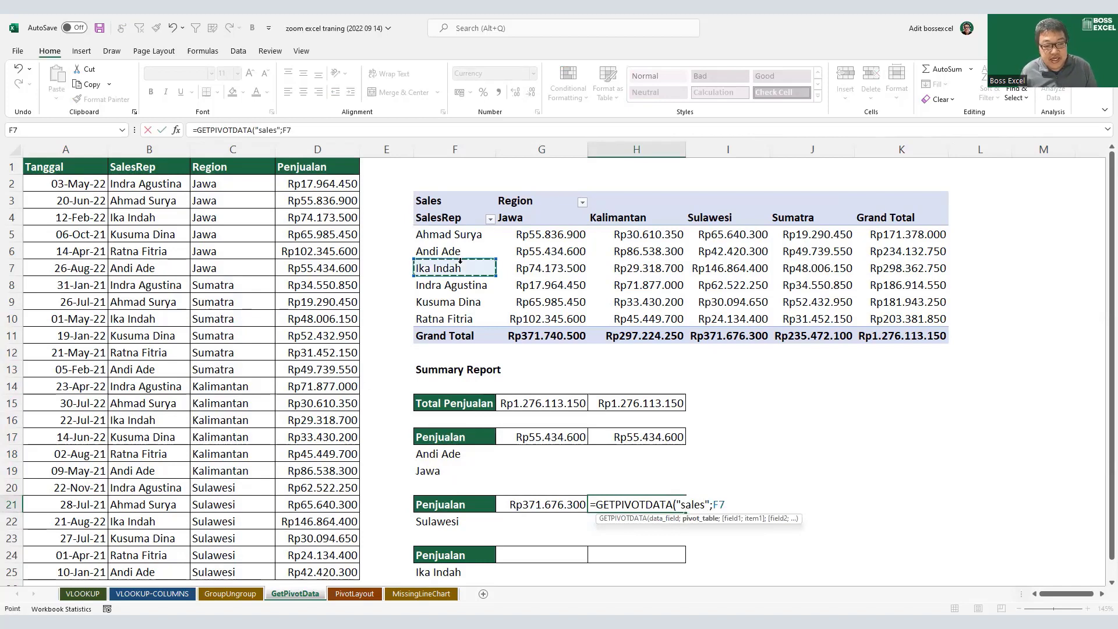
text(;)
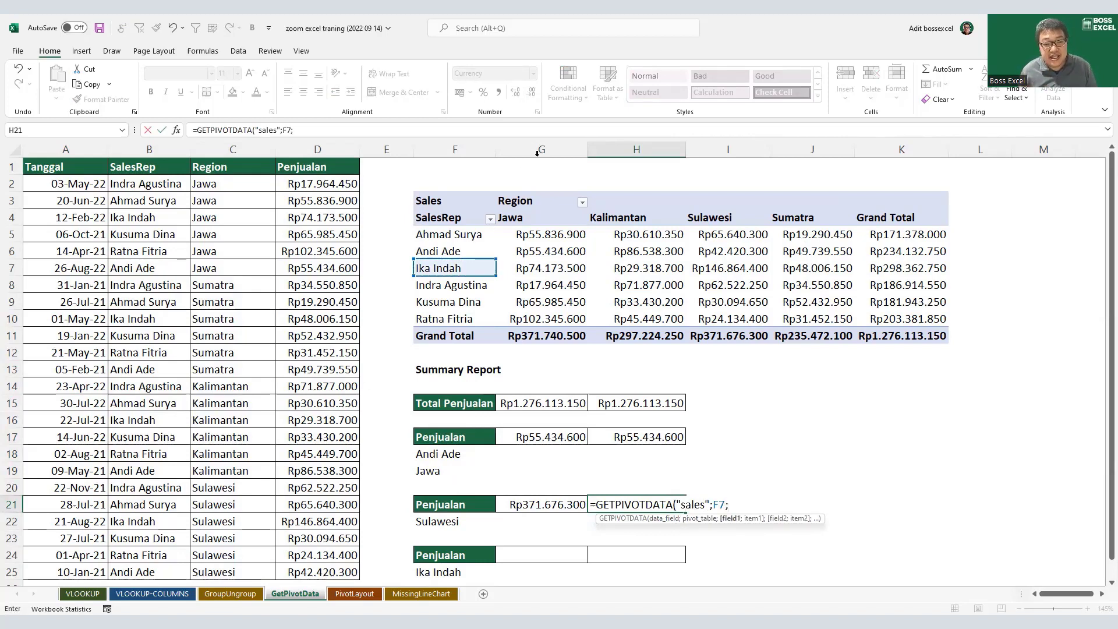
Step: Add the "region" field with item F22, finish the GETPIVOTDATA formula in H21, and compare it with G21
text("regio)
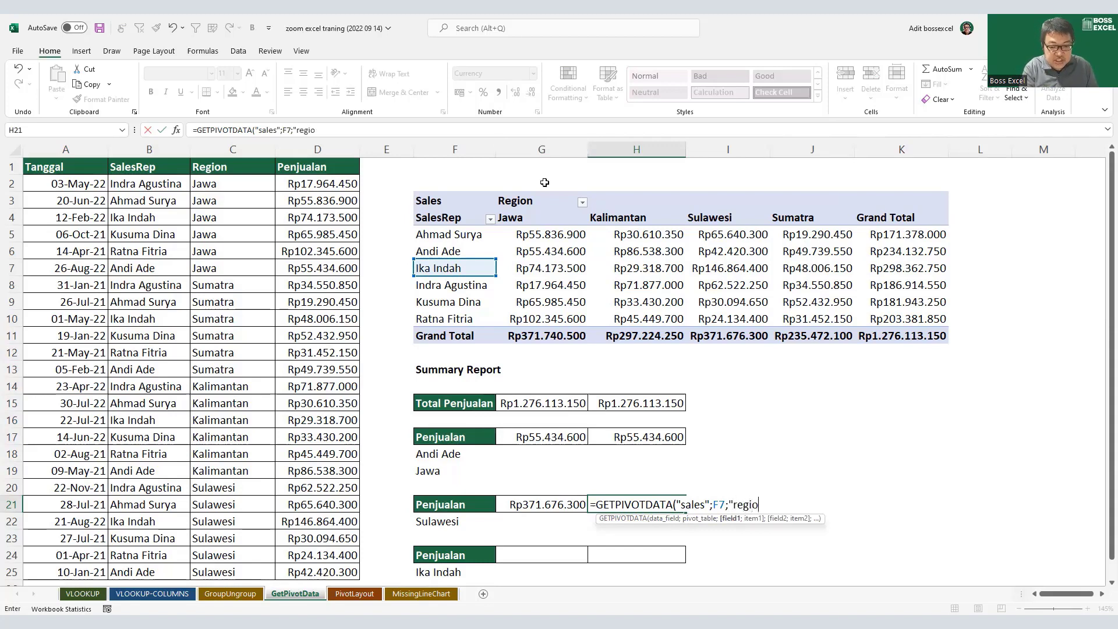
text(n";)
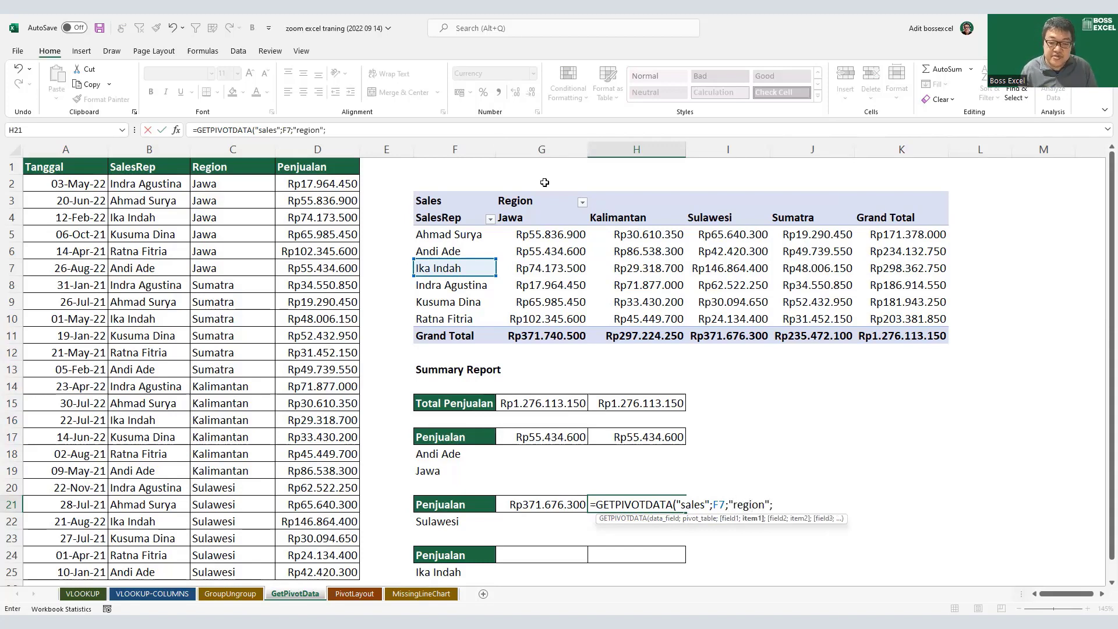
click(467, 525)
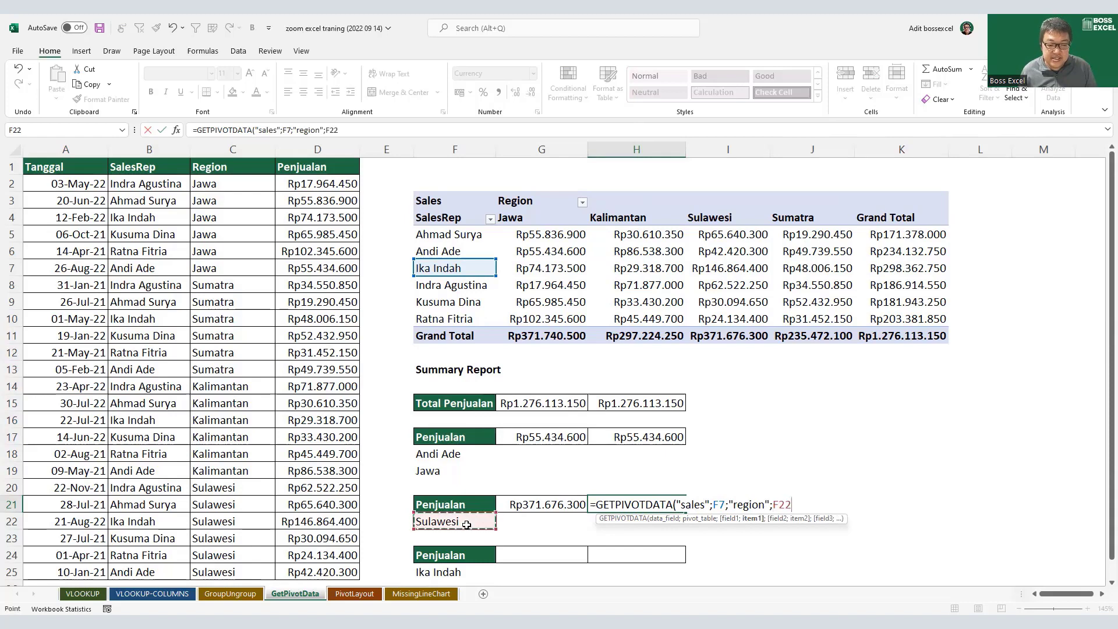
key(Return)
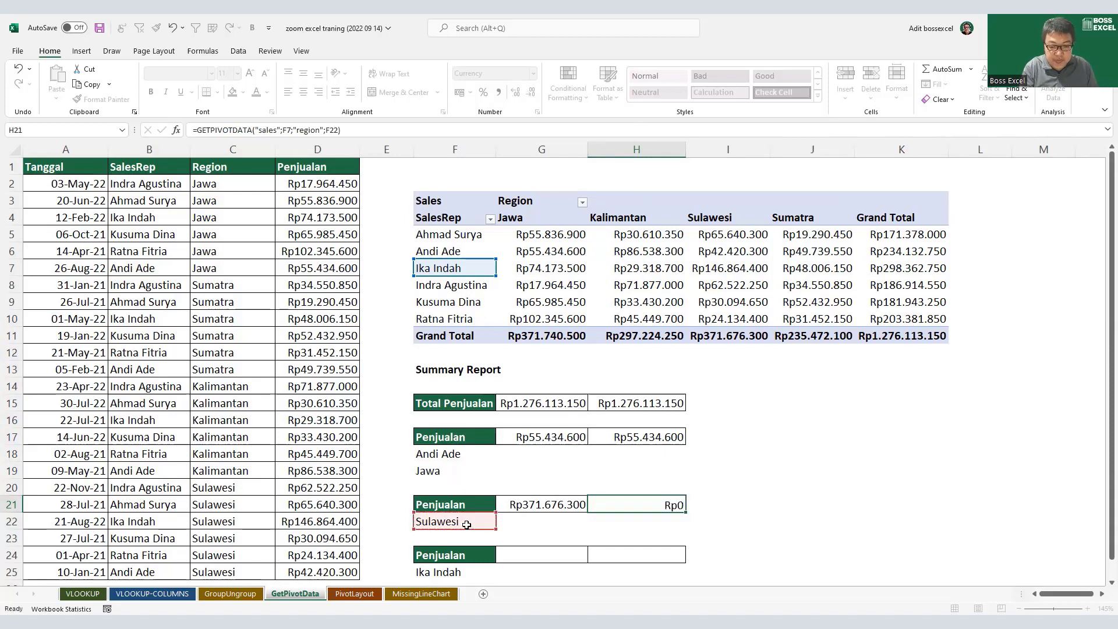
click(626, 504)
drag(626, 504, 564, 505)
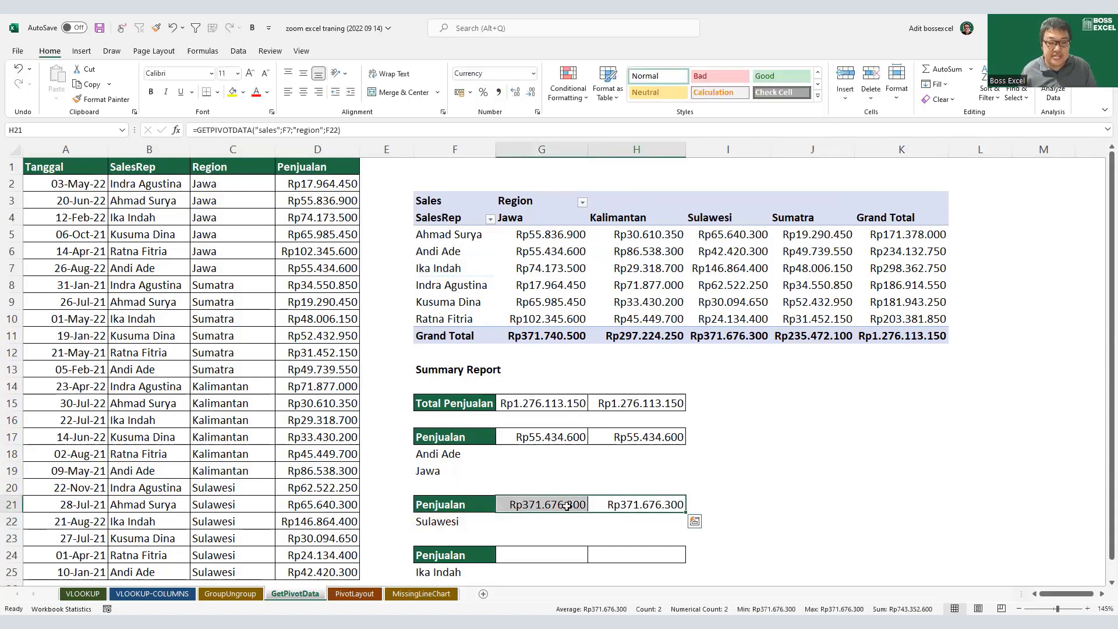
Step: Check the PivotTable's row 7 sales rep figures across the regions and the row's grand total in K7
click(561, 556)
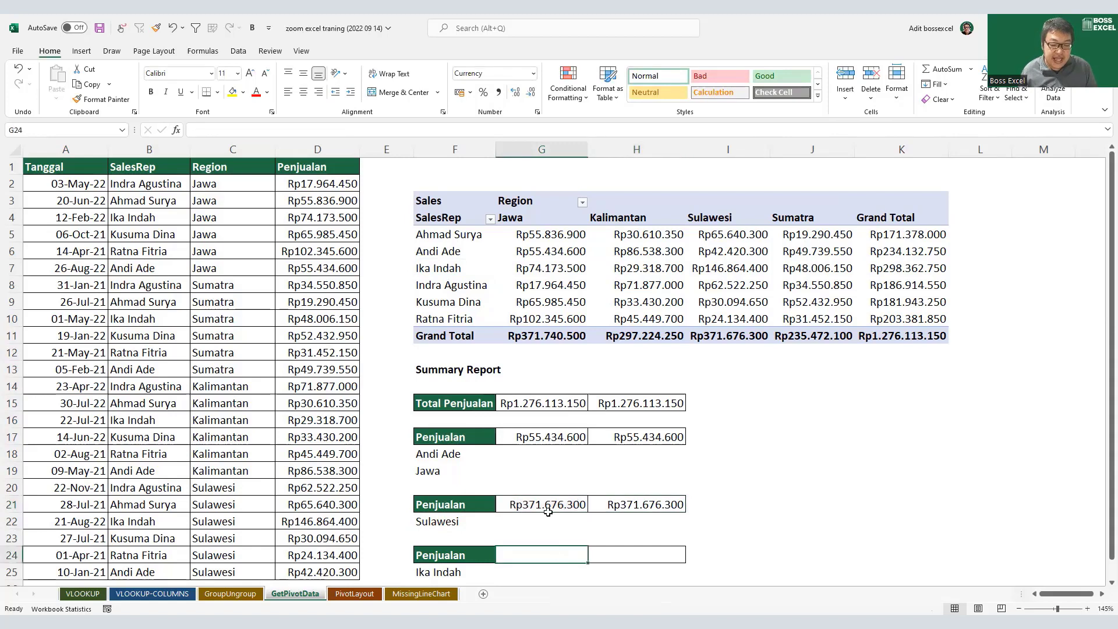
drag(455, 271, 902, 280)
click(894, 270)
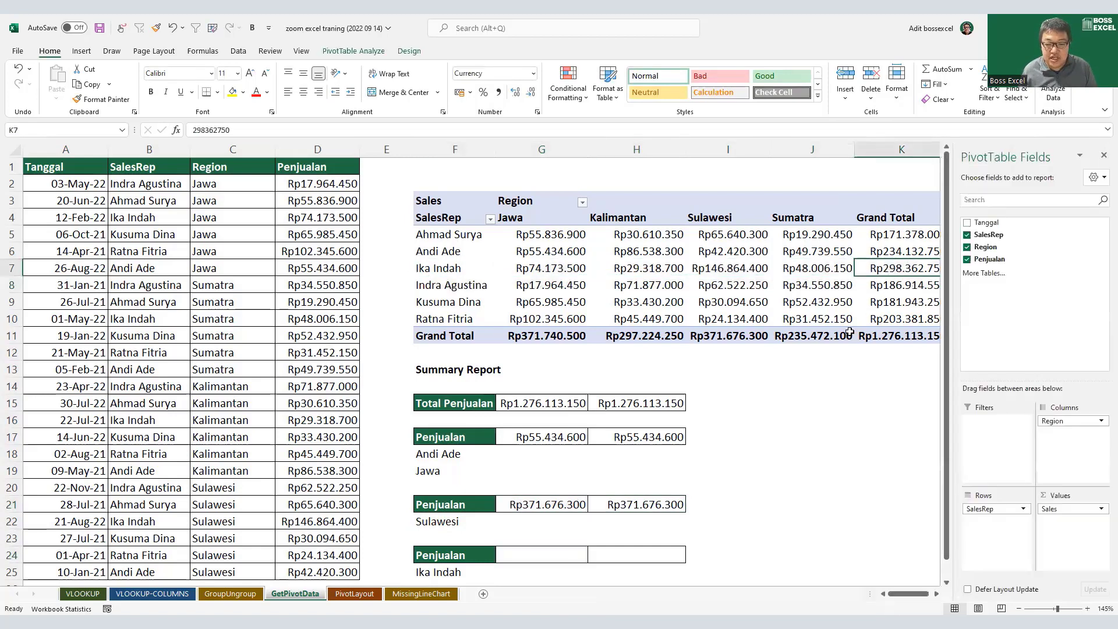
Step: Begin a SUMIF formula in G24 with the SalesRep range B2:B25
click(556, 506)
click(549, 544)
click(550, 554)
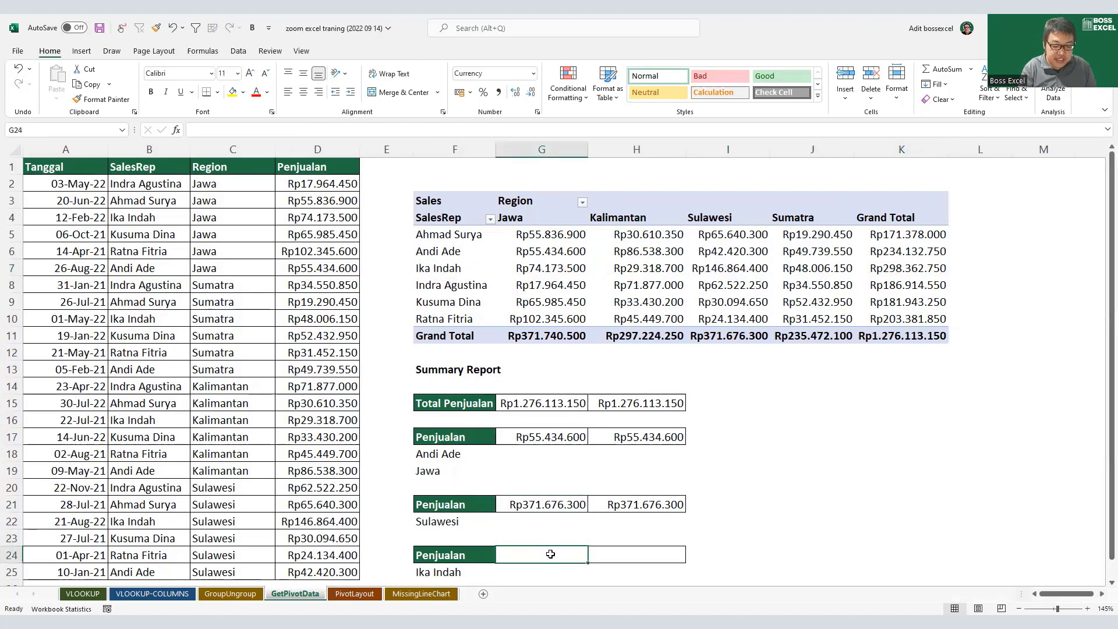
text(=SUMIF()
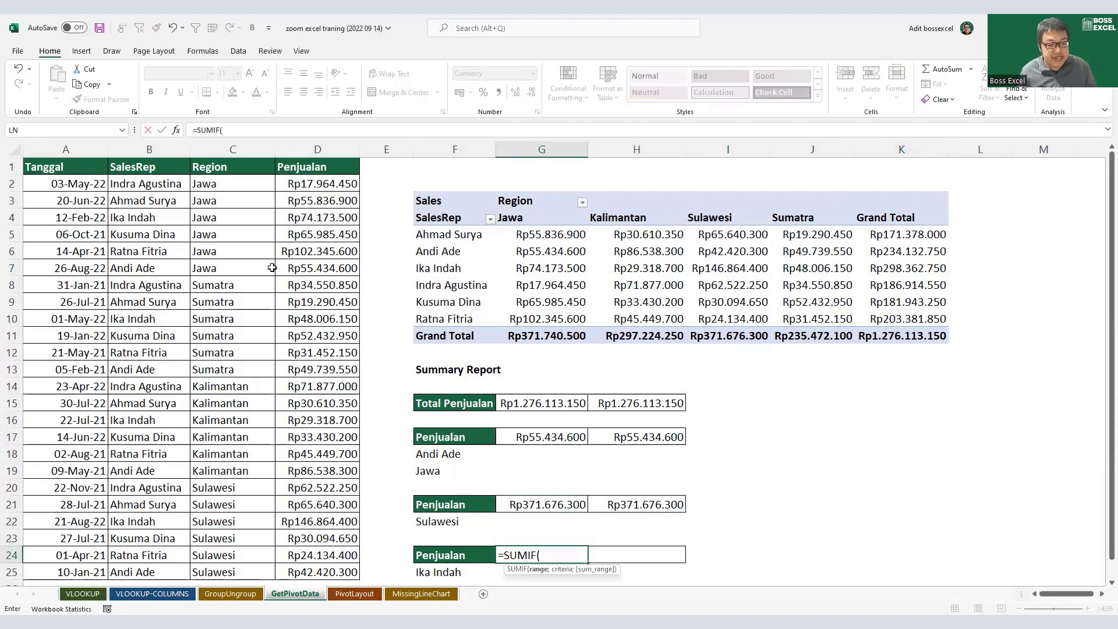
drag(159, 184, 160, 200)
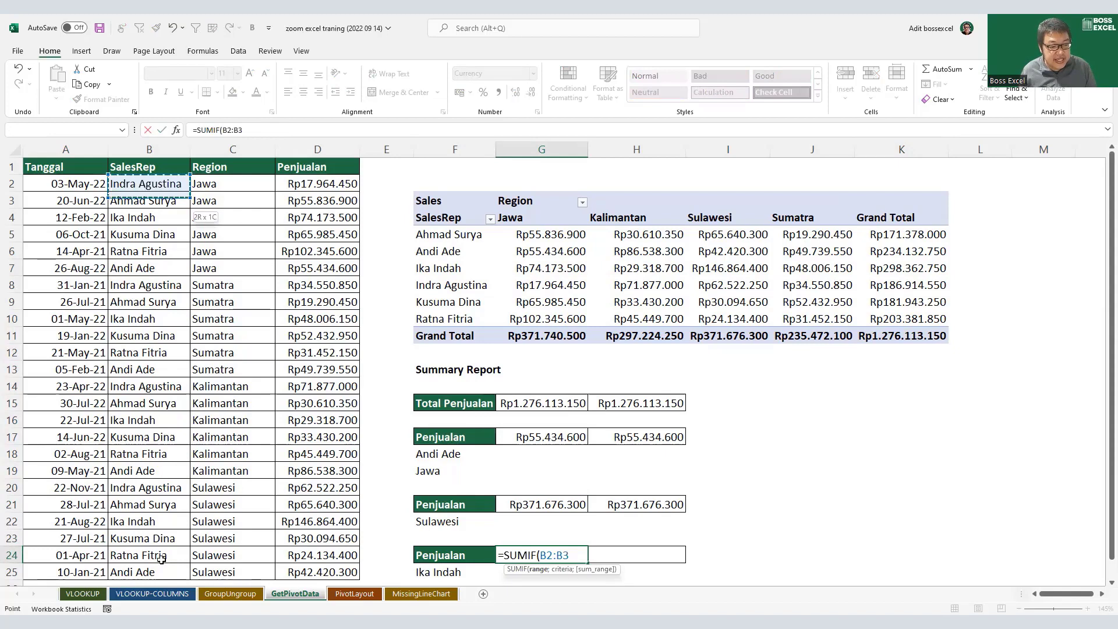
drag(161, 569, 162, 569)
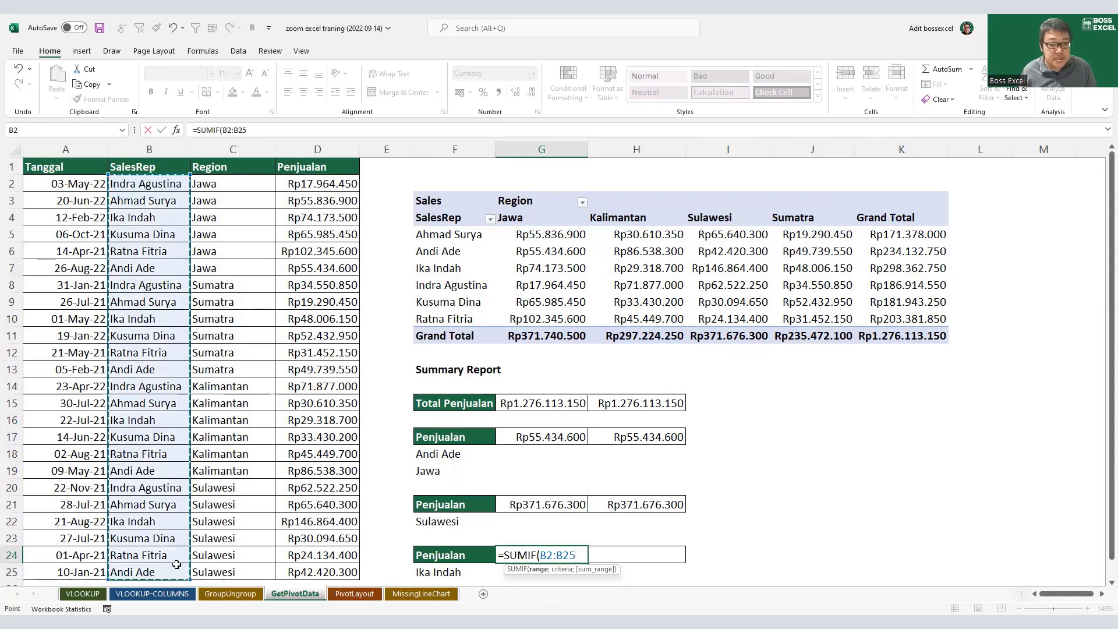
text(;)
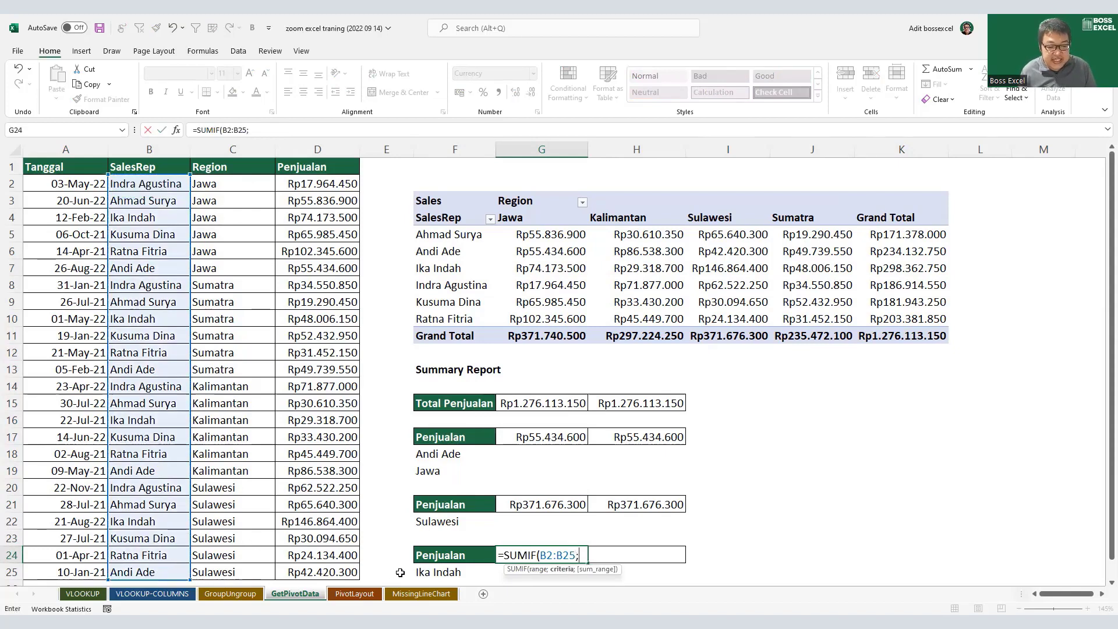
Step: Complete the SUMIF formula in G24 with criterion F25 and sum range D2:D25, and compare its result with PivotTable row 7
click(422, 572)
text(;)
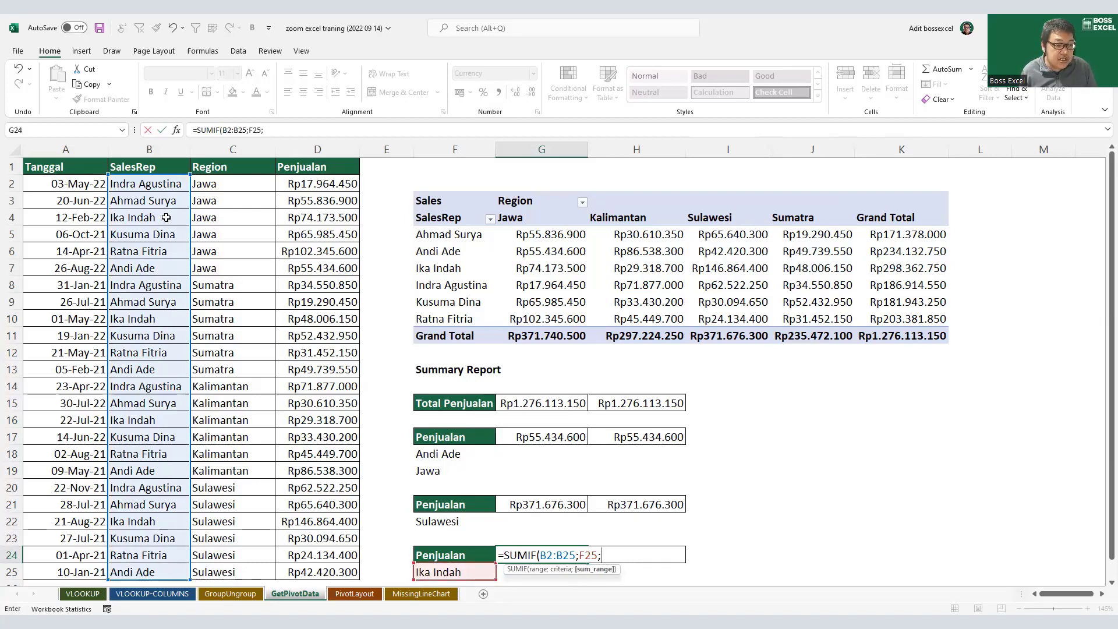
click(323, 186)
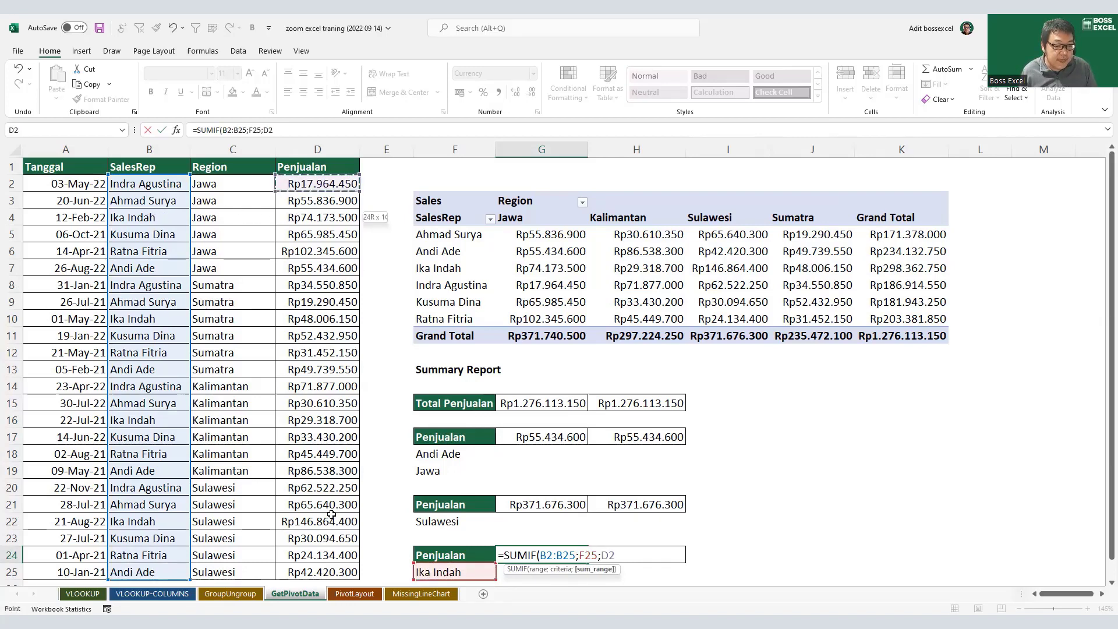
shift+click(333, 568)
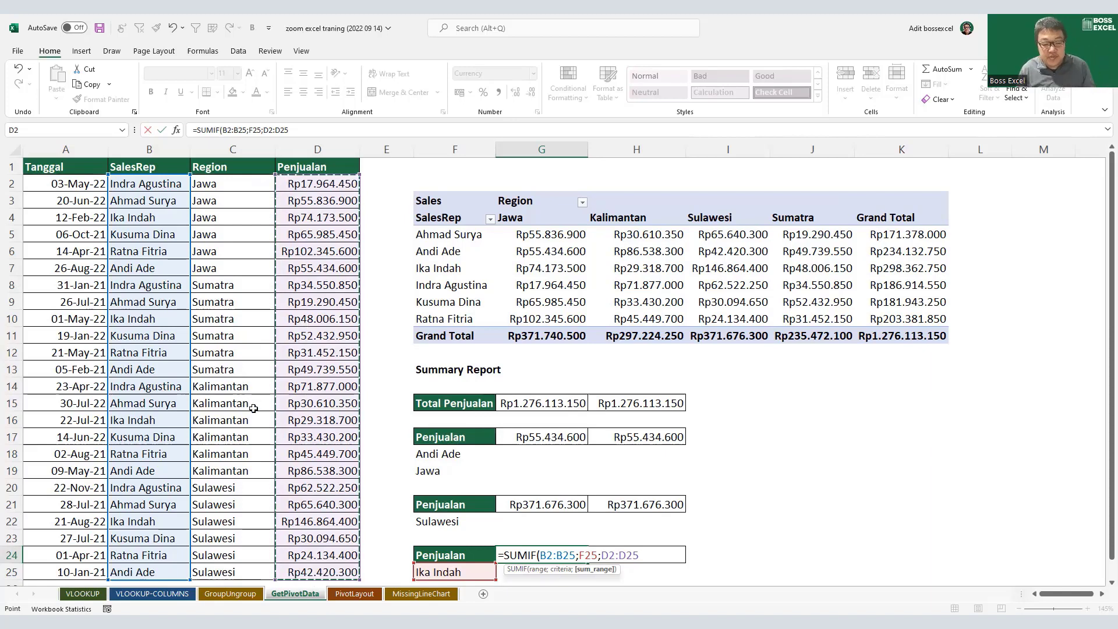
key(Return)
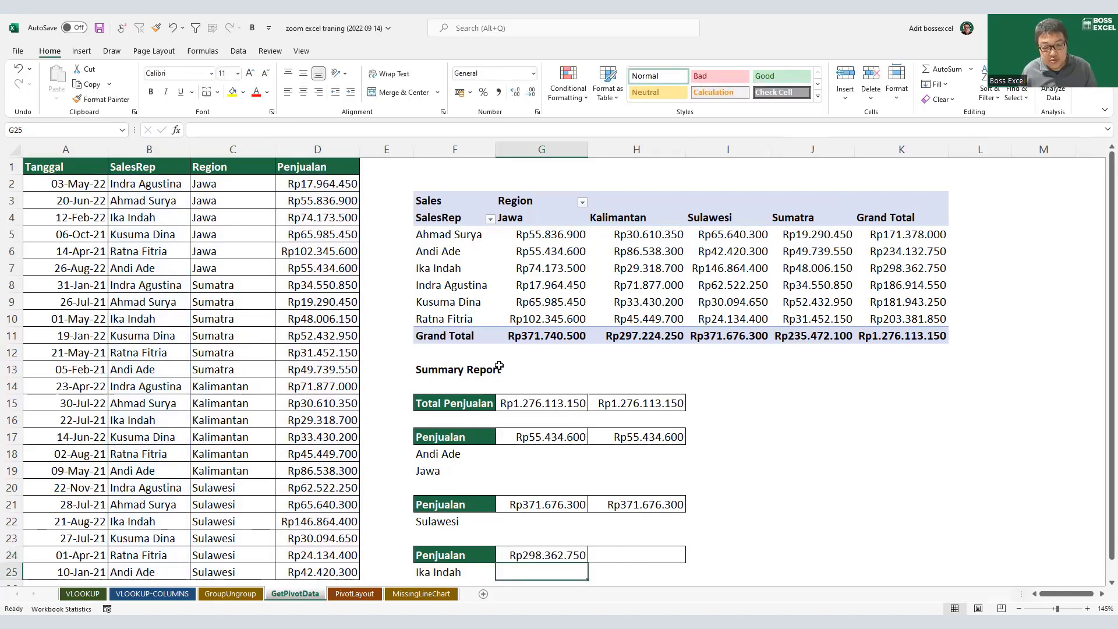
drag(940, 270, 452, 272)
Step: Begin a GETPIVOTDATA formula in H24 with data field "sales" and PivotTable reference F8
click(650, 557)
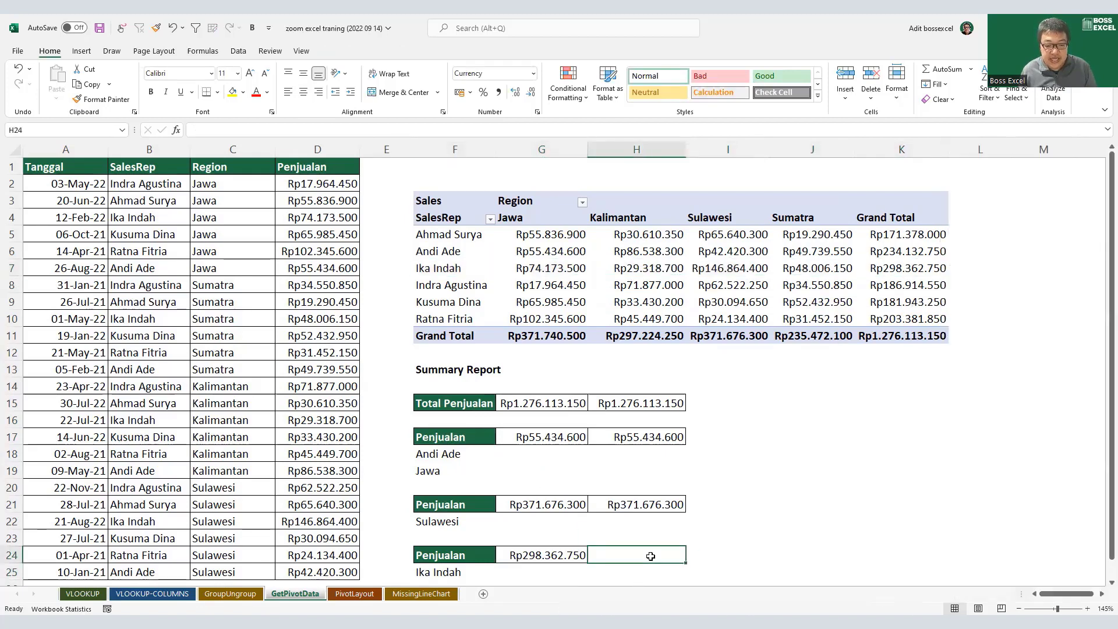
text(=)
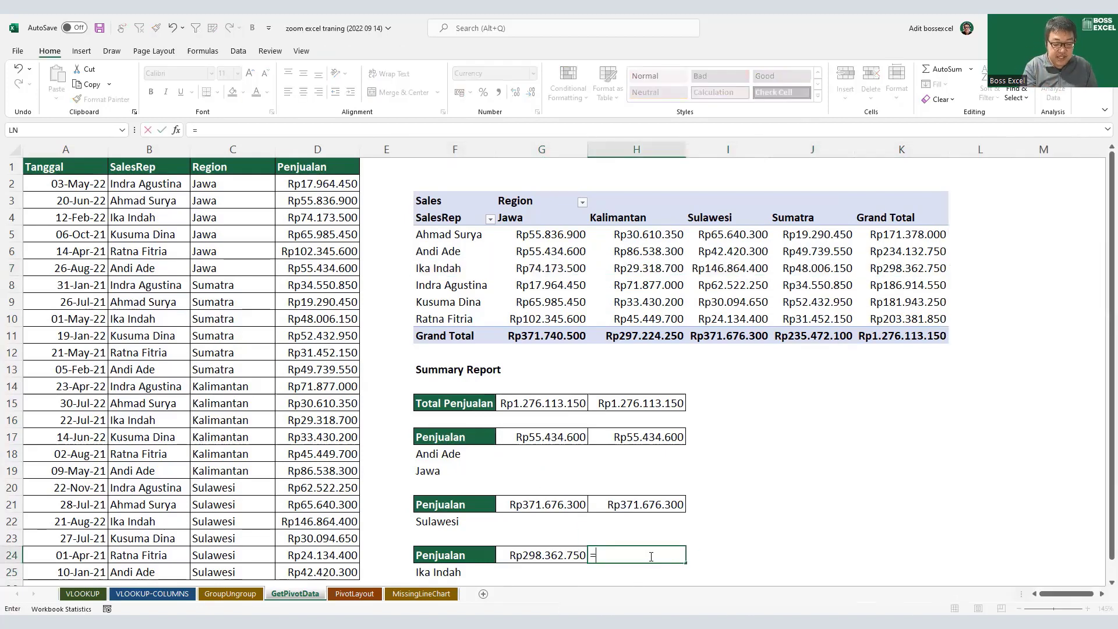
text(get)
key(Tab)
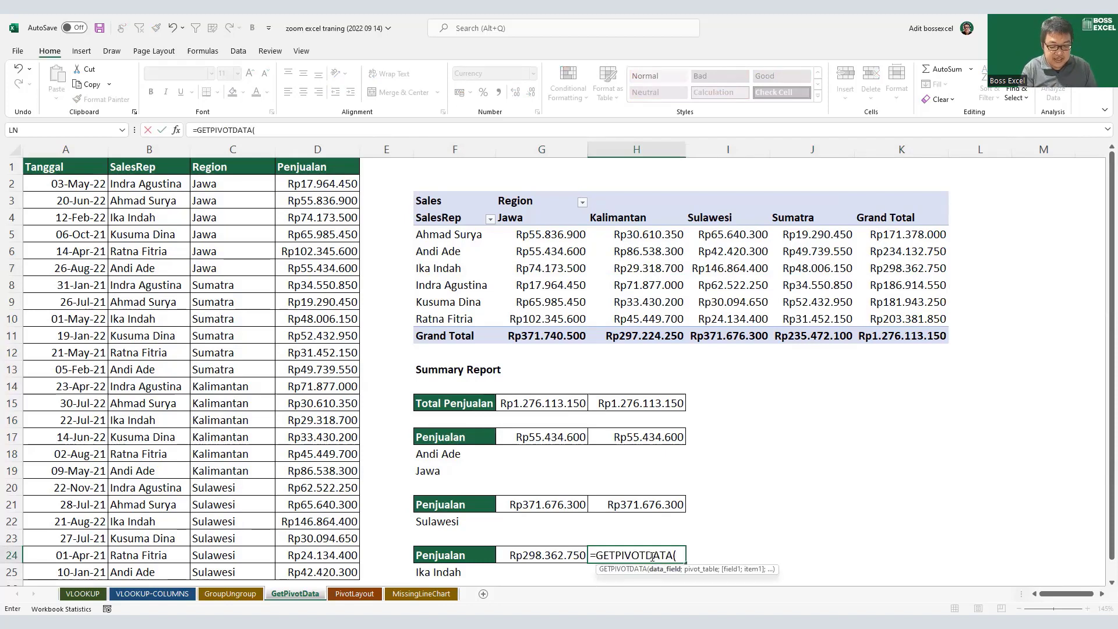
text("sales")
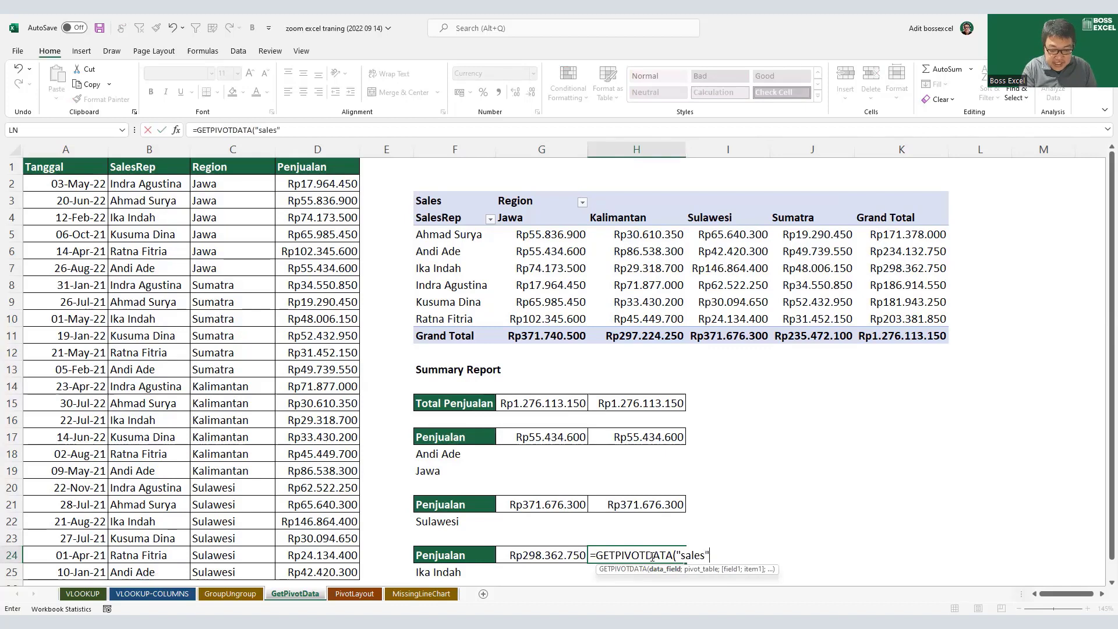
text(;)
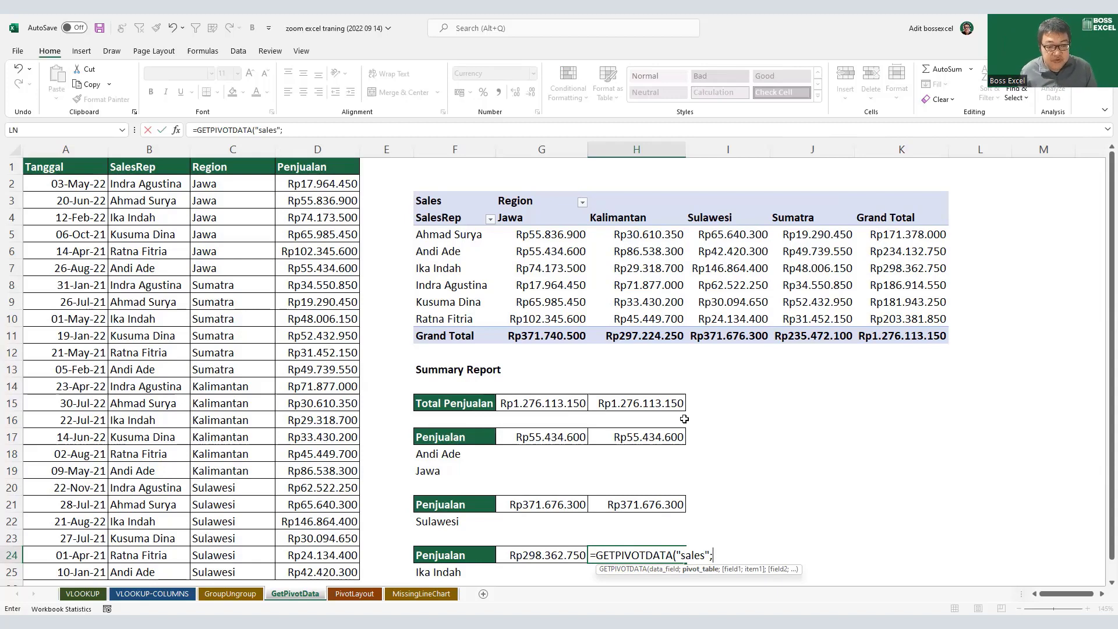
click(460, 286)
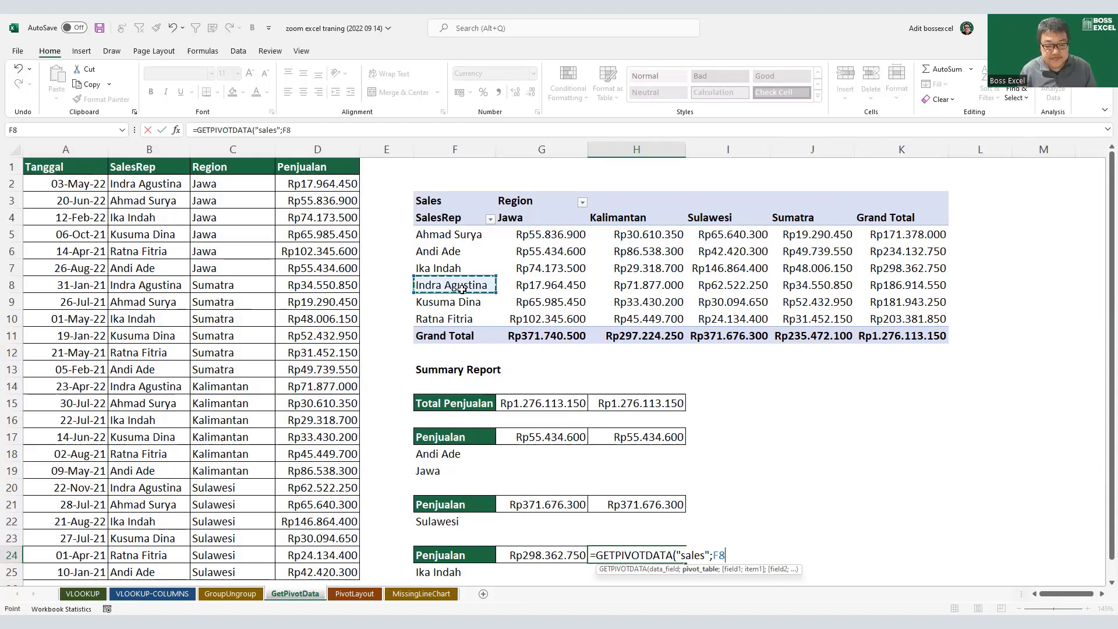
text(;)
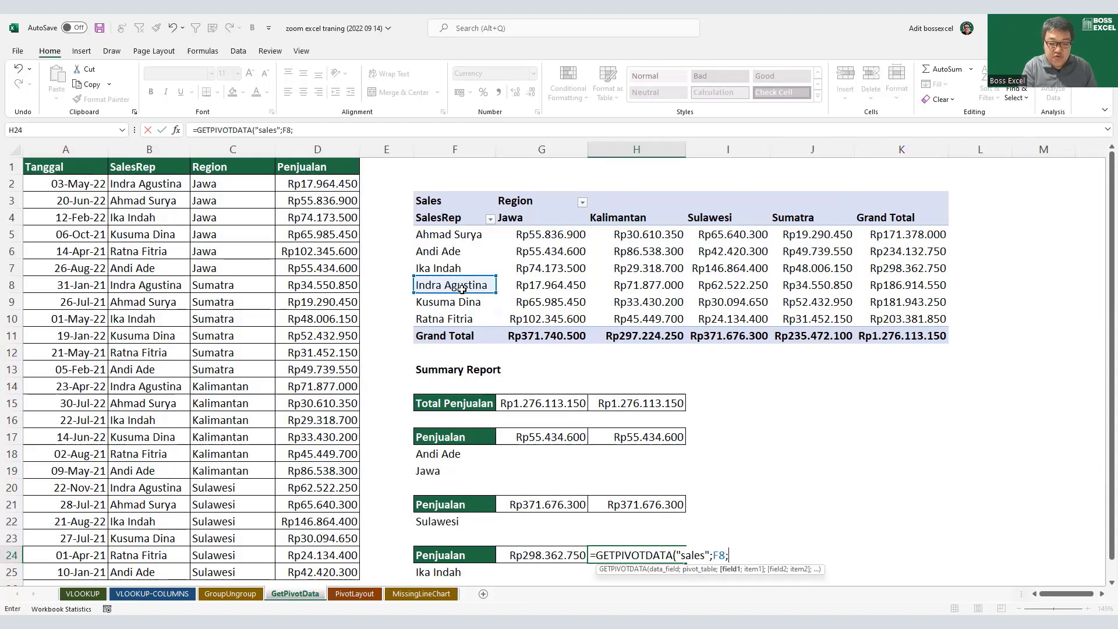
Step: Add the "salesrep" field with item F25, finish the GETPIVOTDATA formula in H24, and compare it with G24
text("s)
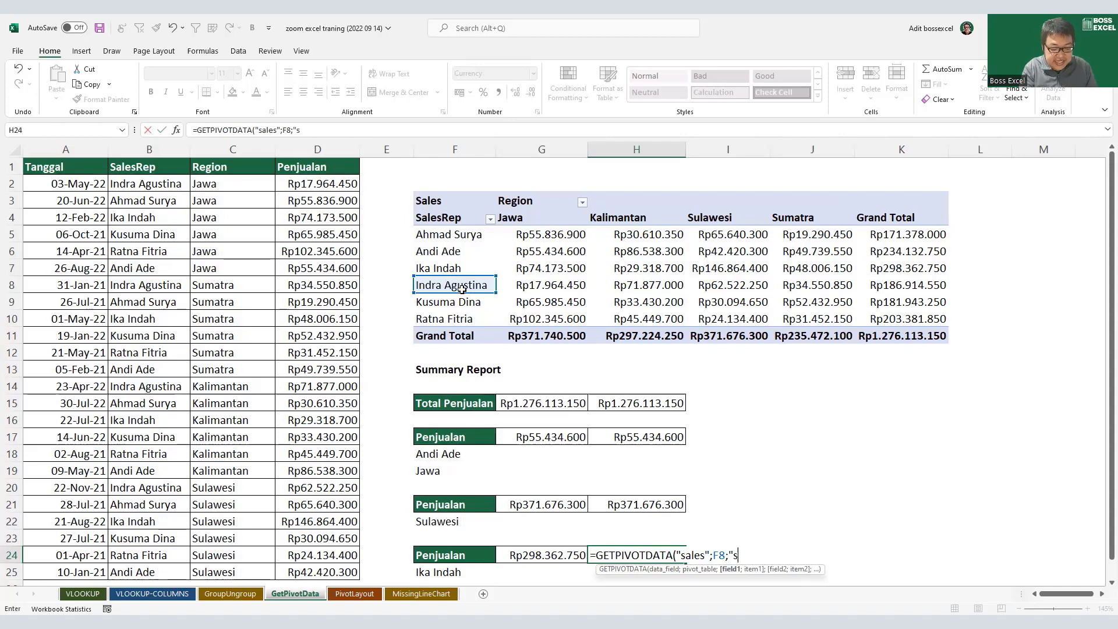
text(alesrep")
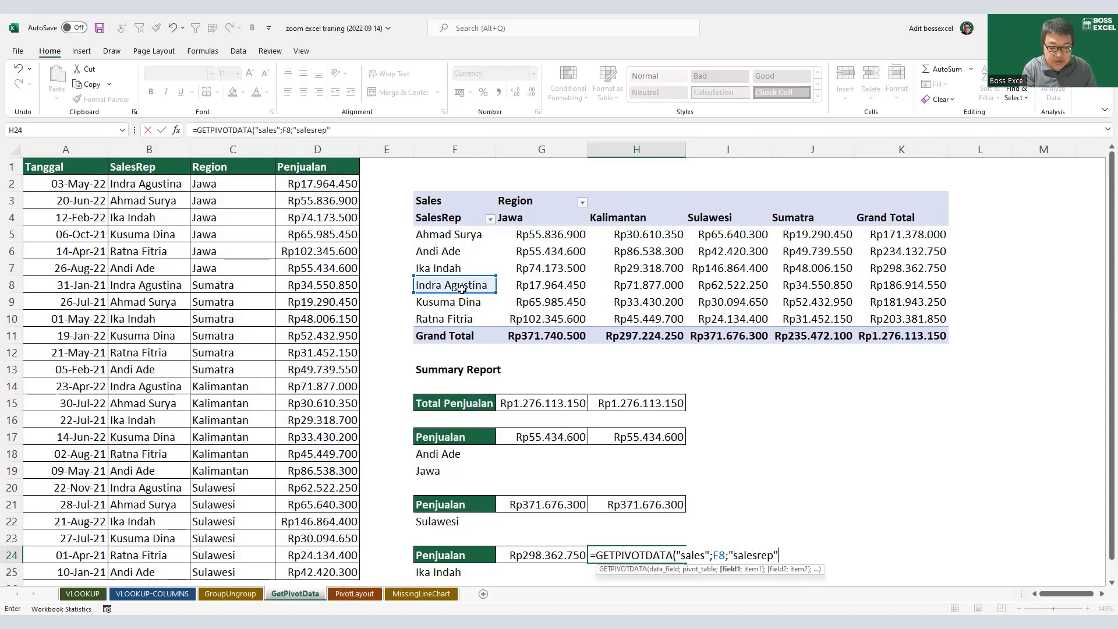
text(;)
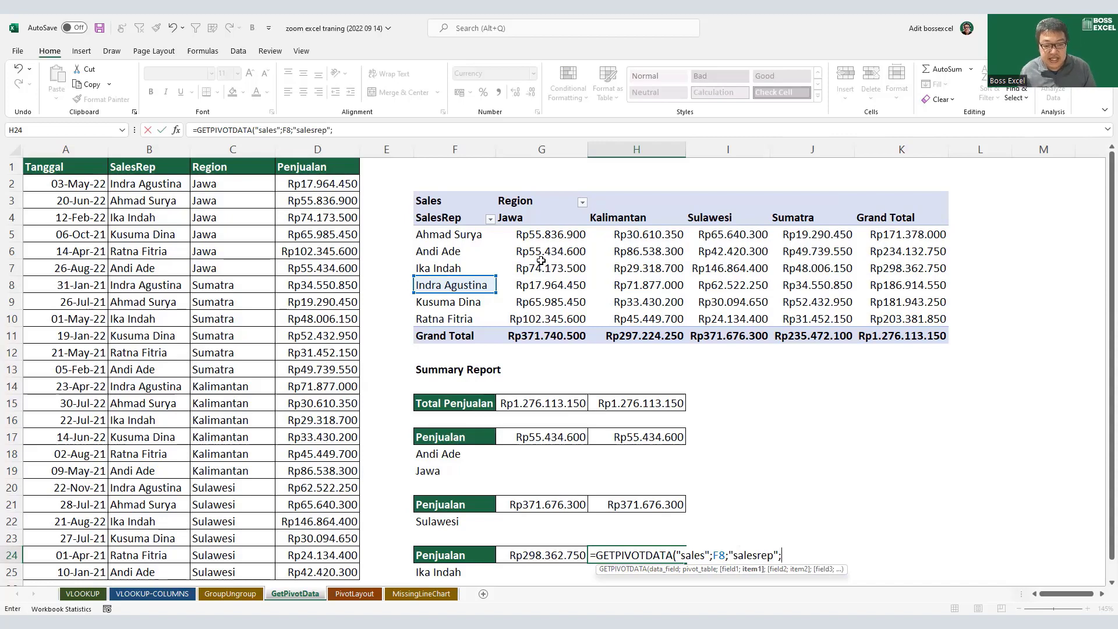
click(476, 564)
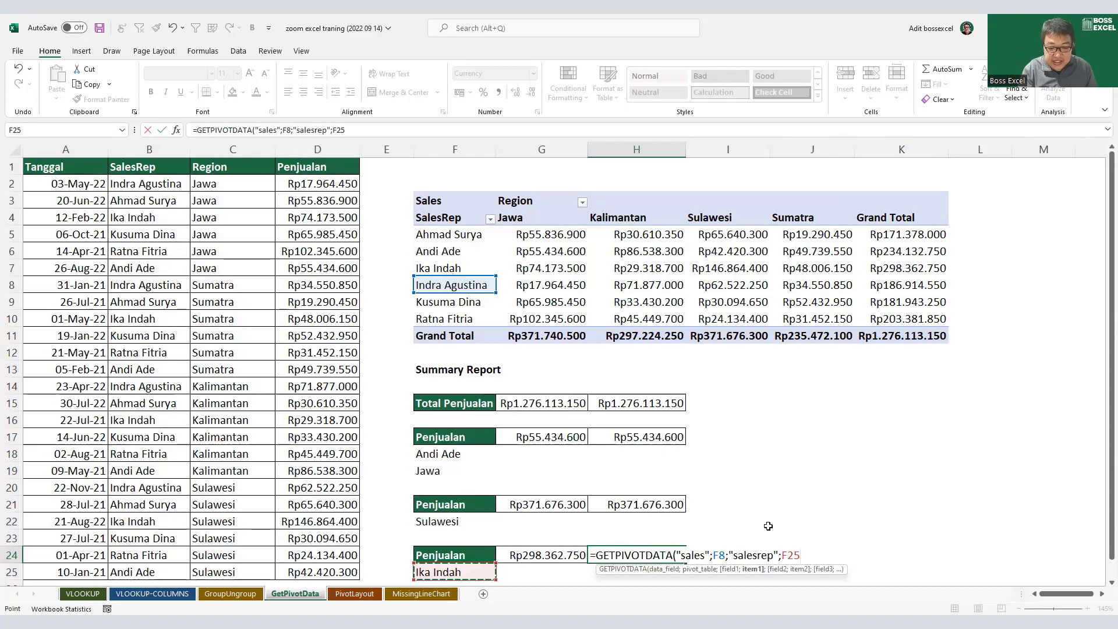
key(Return)
drag(553, 555, 638, 553)
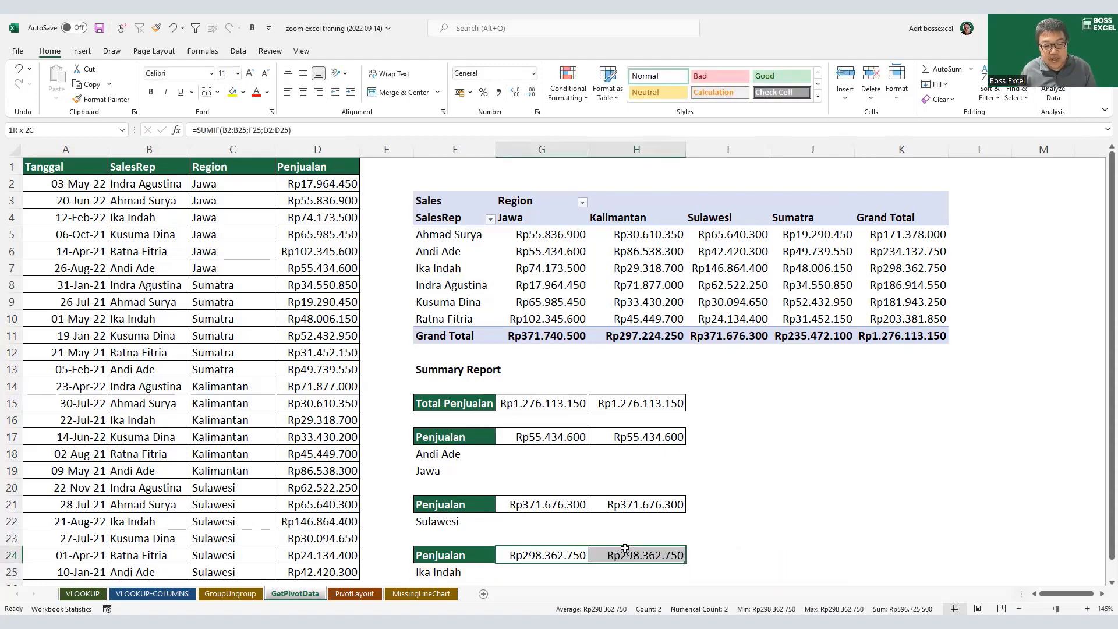
scroll(717, 524, down, 1)
scroll(716, 523, down, 2)
scroll(746, 475, up, 1)
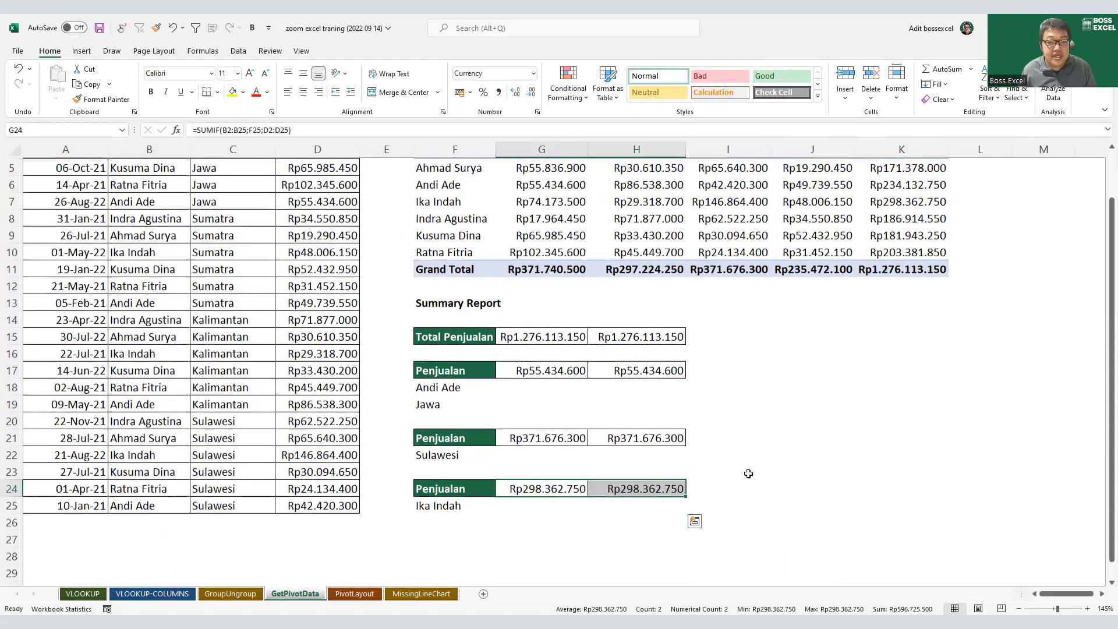
Step: Review the completed summary report alongside the source data in columns A to D and the PivotTable
scroll(748, 473, up, 1)
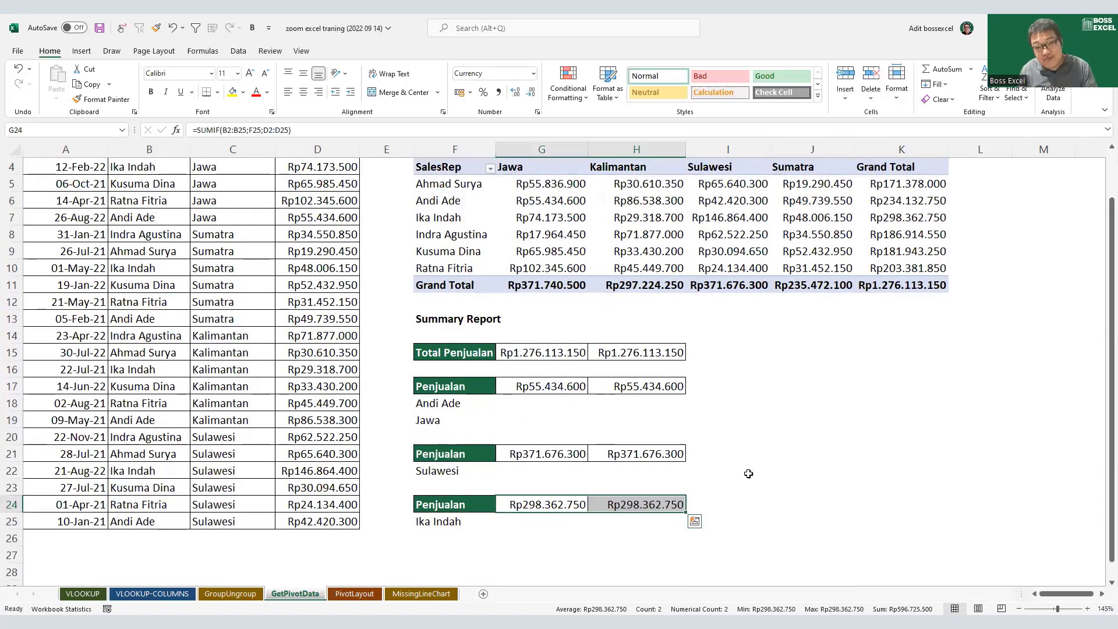
scroll(749, 473, up, 1)
scroll(747, 471, up, 2)
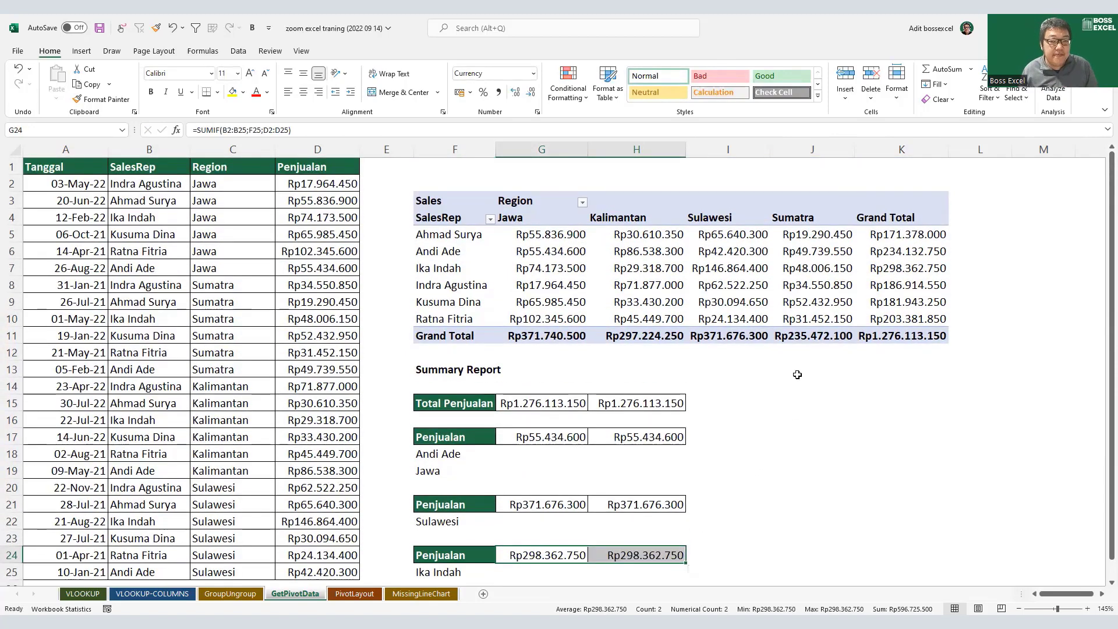
click(794, 406)
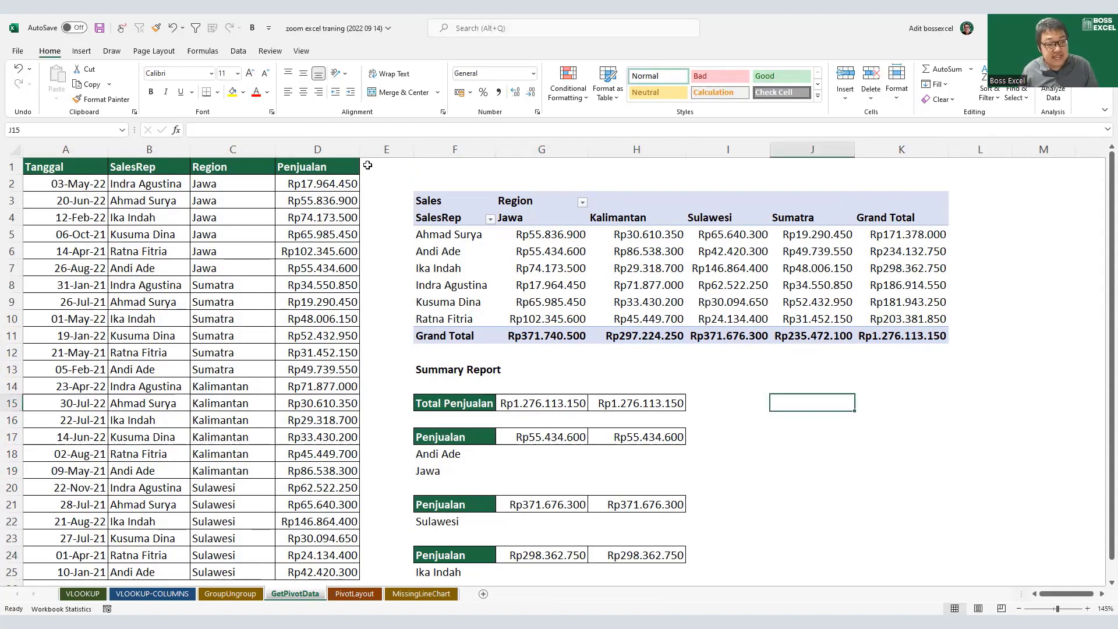
drag(329, 149, 57, 157)
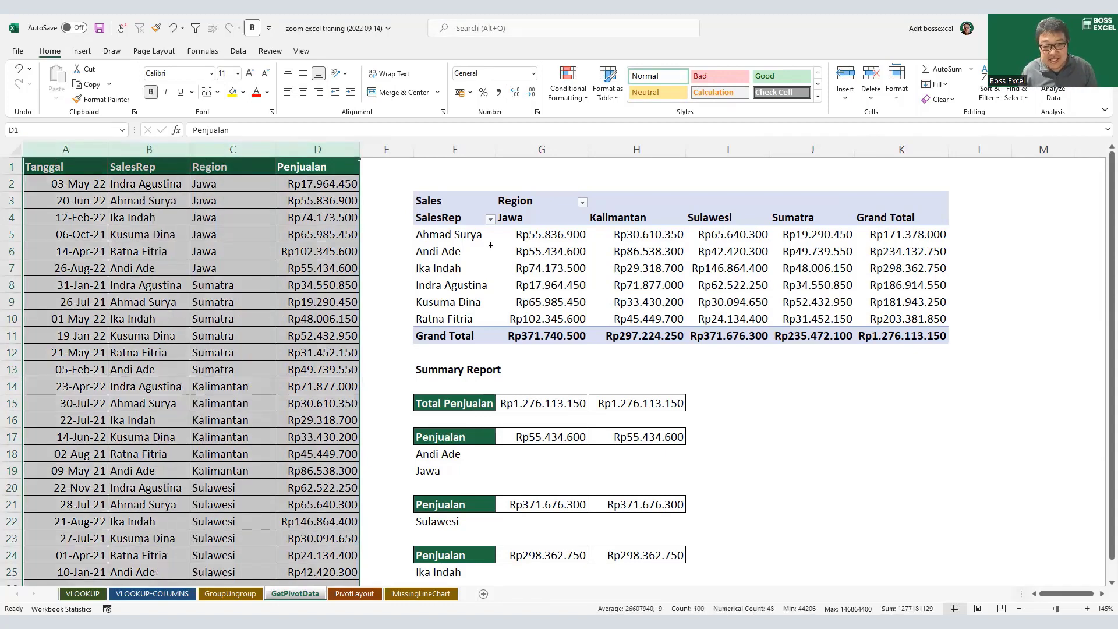
click(540, 262)
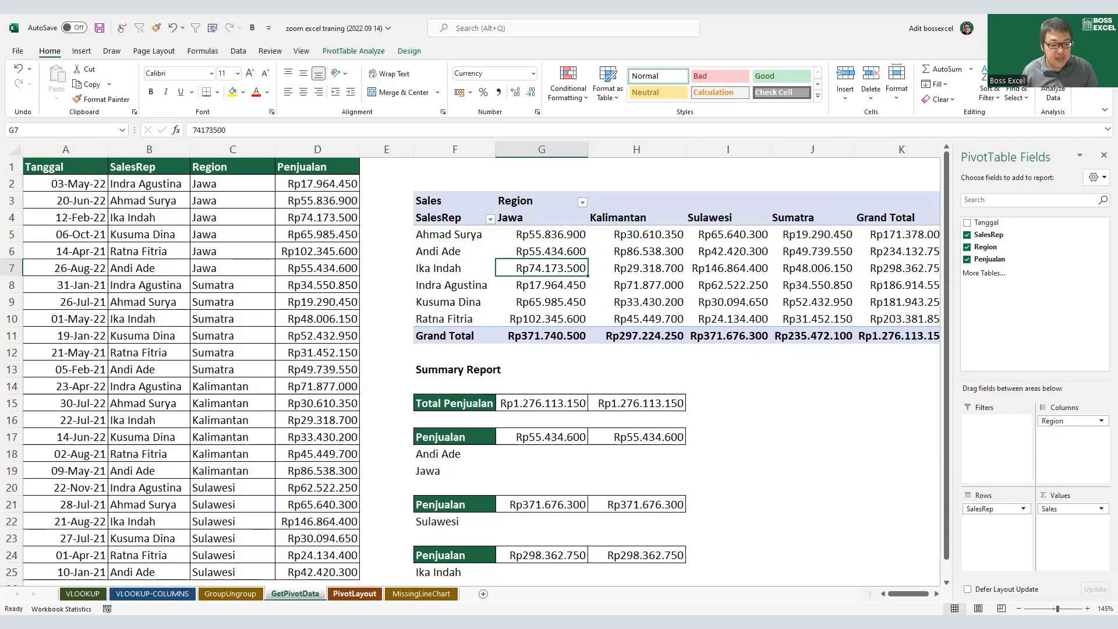
Step: On the PivotLayout sheet, insert a PivotTable from A1:D25 into the existing worksheet at F3
click(354, 594)
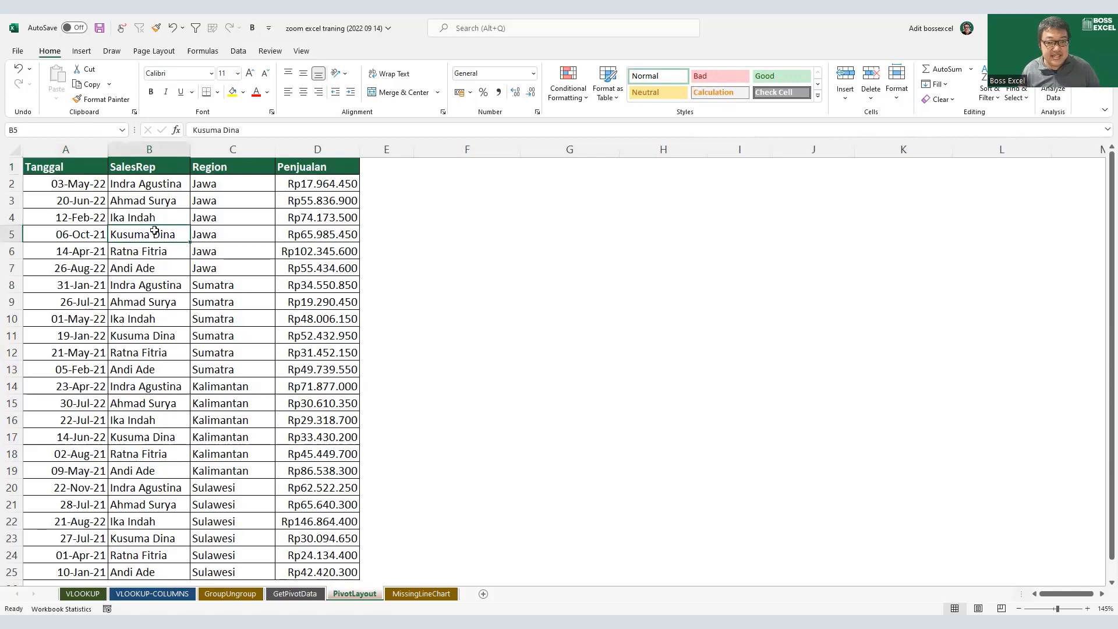
click(81, 51)
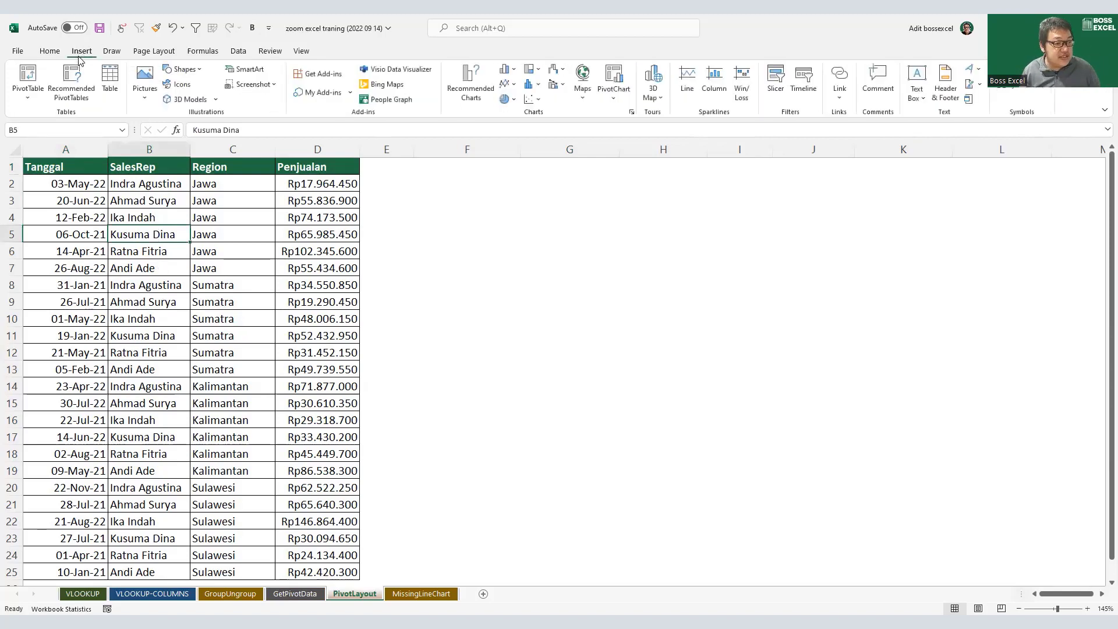
click(28, 79)
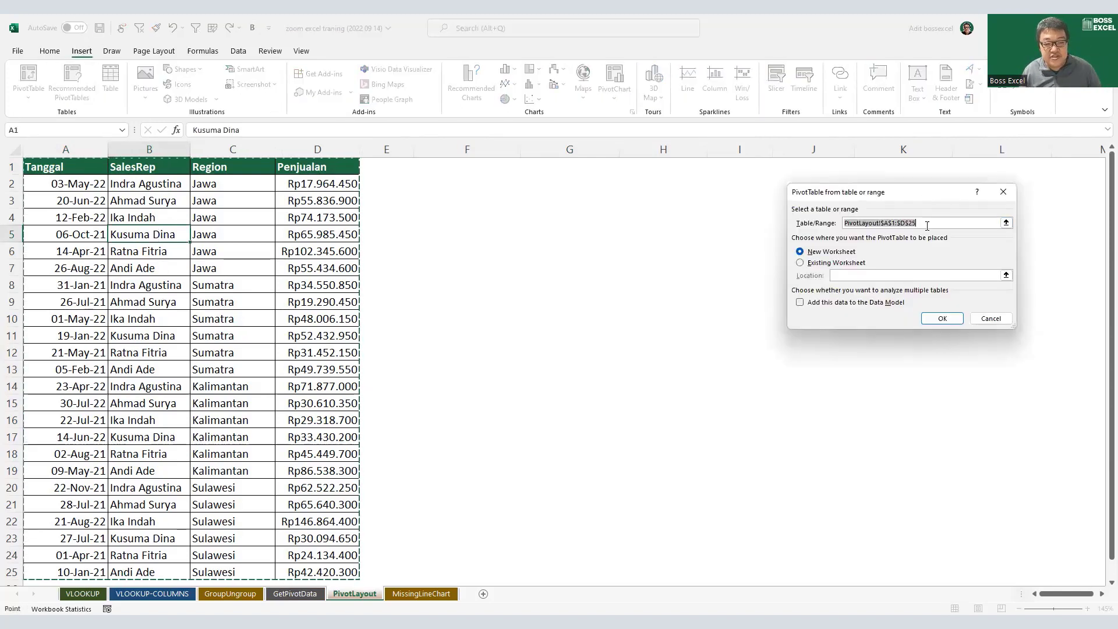
click(801, 262)
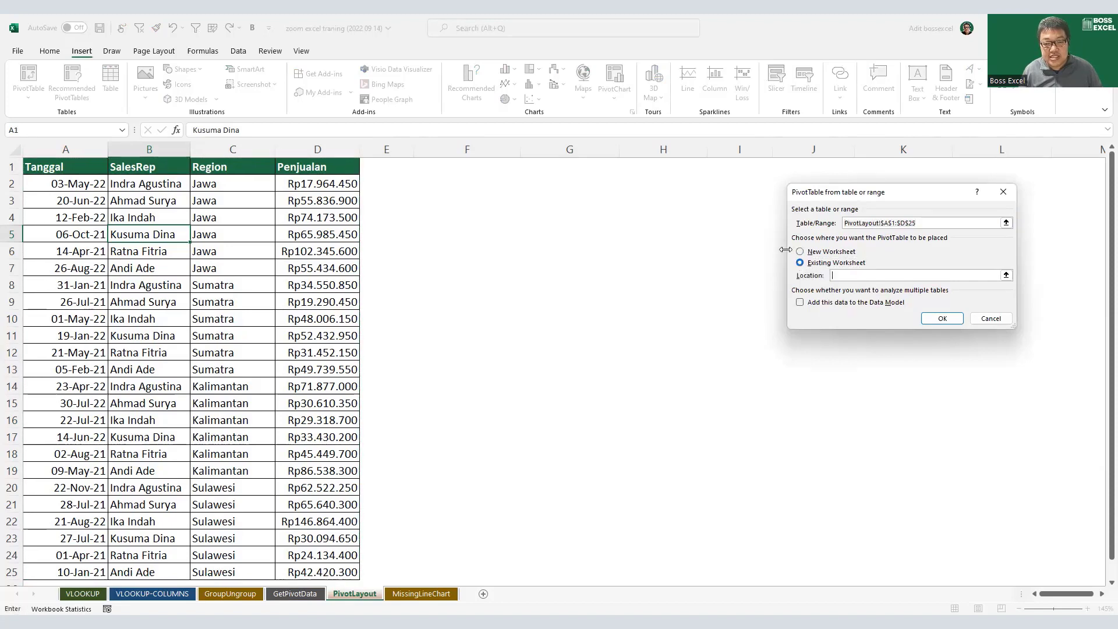
click(452, 199)
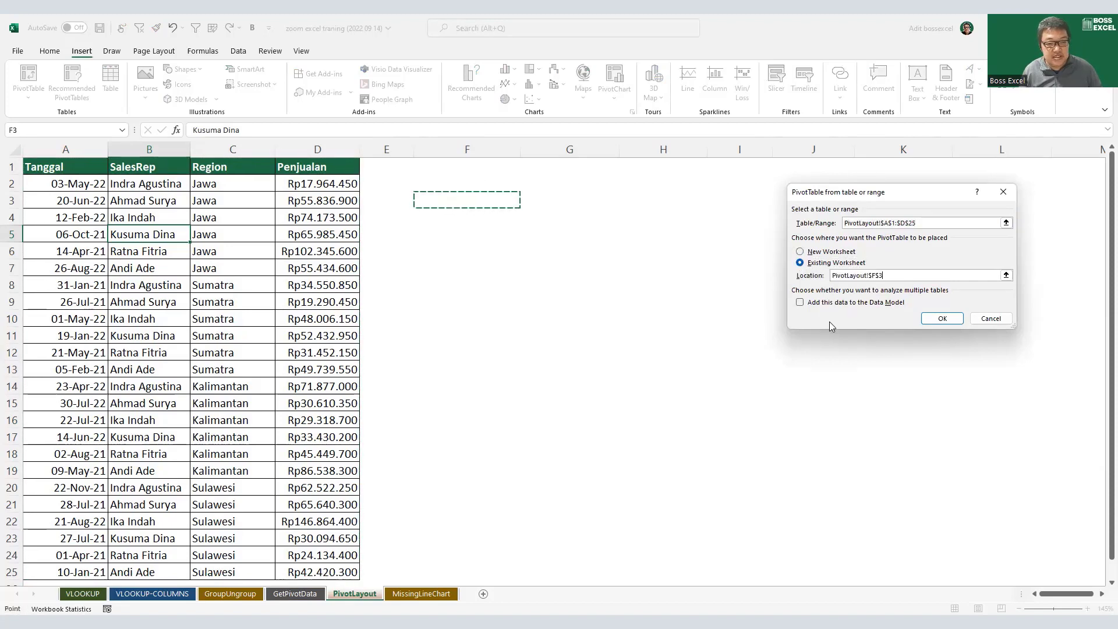
click(949, 318)
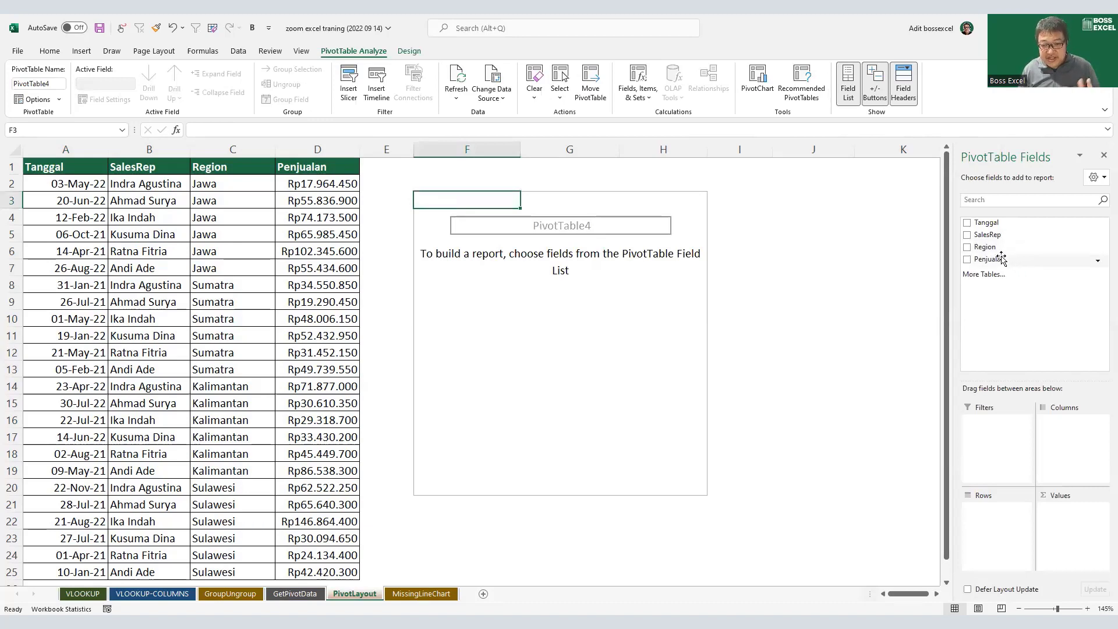
Step: Build the PivotTable with Region above SalesRep as row fields and Penjualan as the value field
drag(998, 251, 1077, 428)
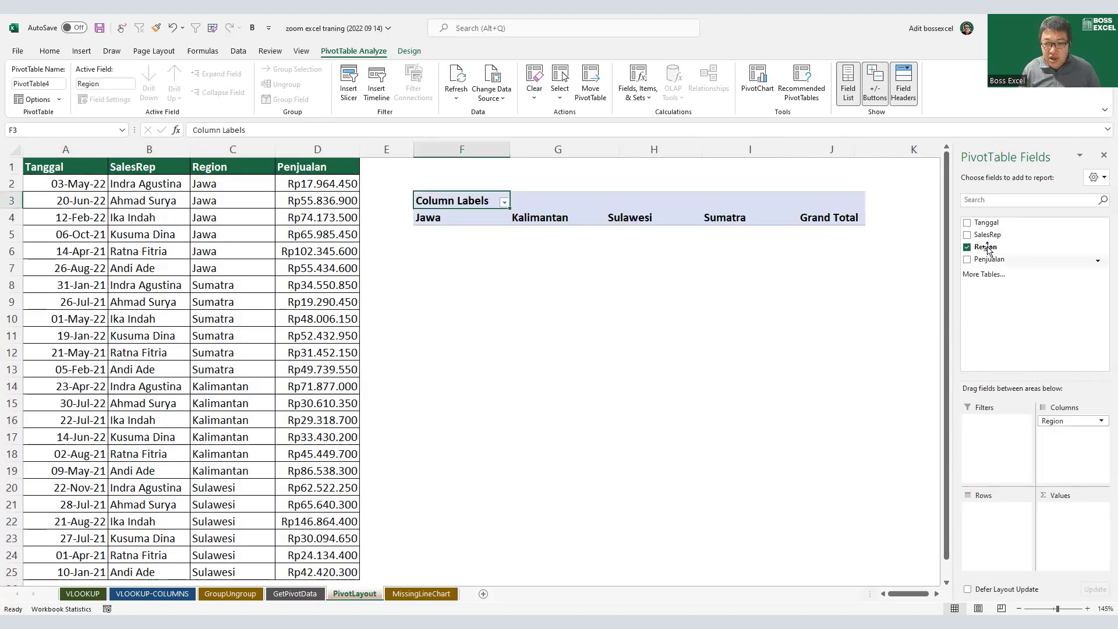
drag(984, 235, 987, 516)
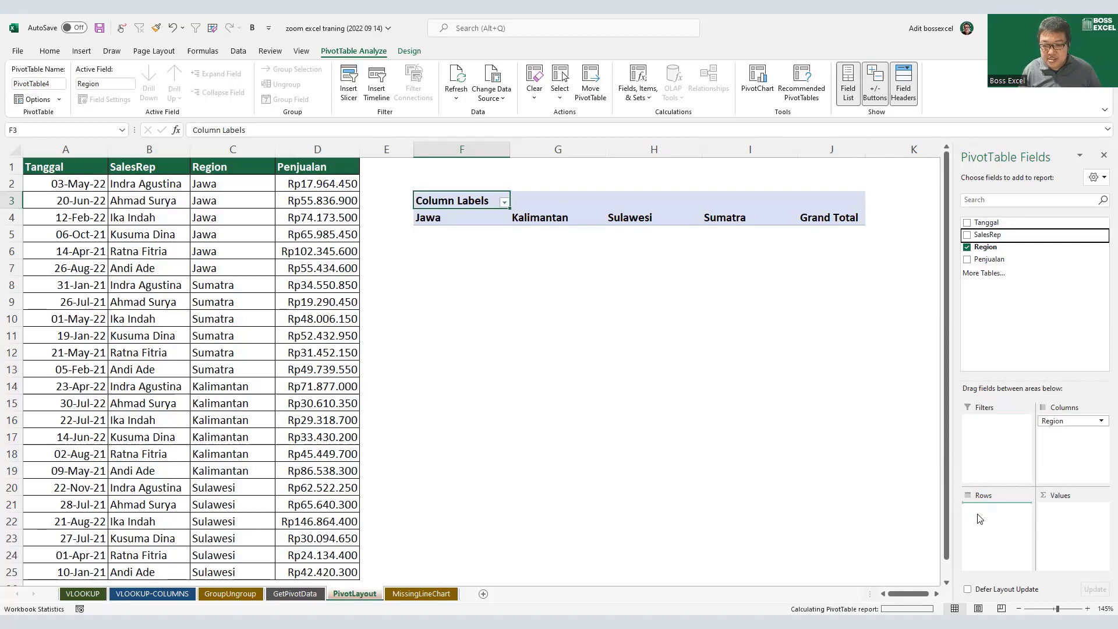
drag(1069, 421, 989, 508)
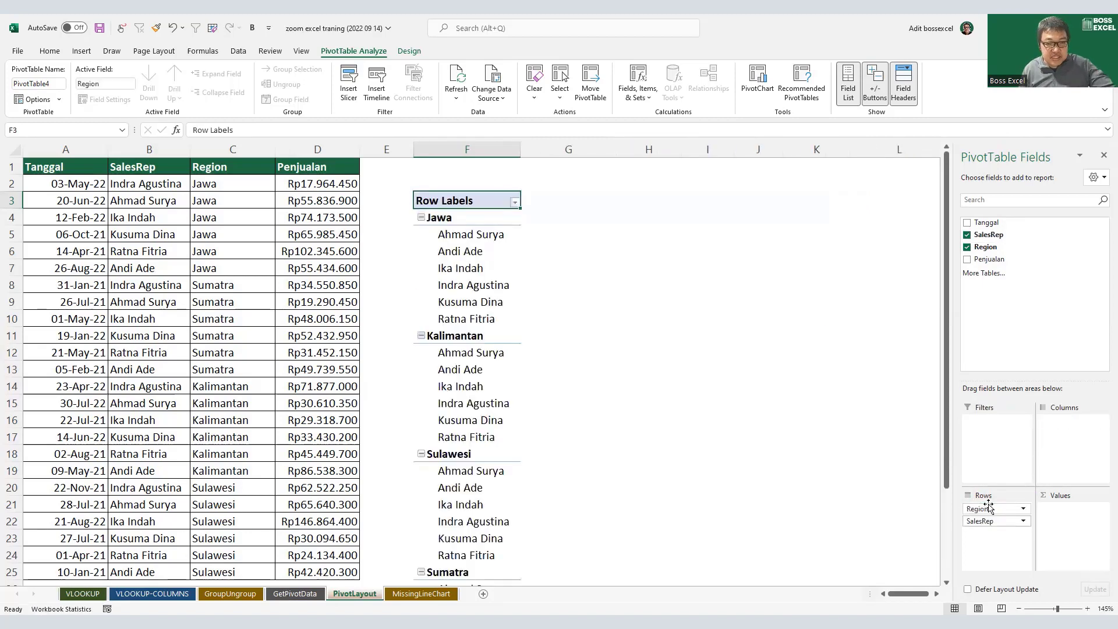
drag(1009, 263, 1055, 524)
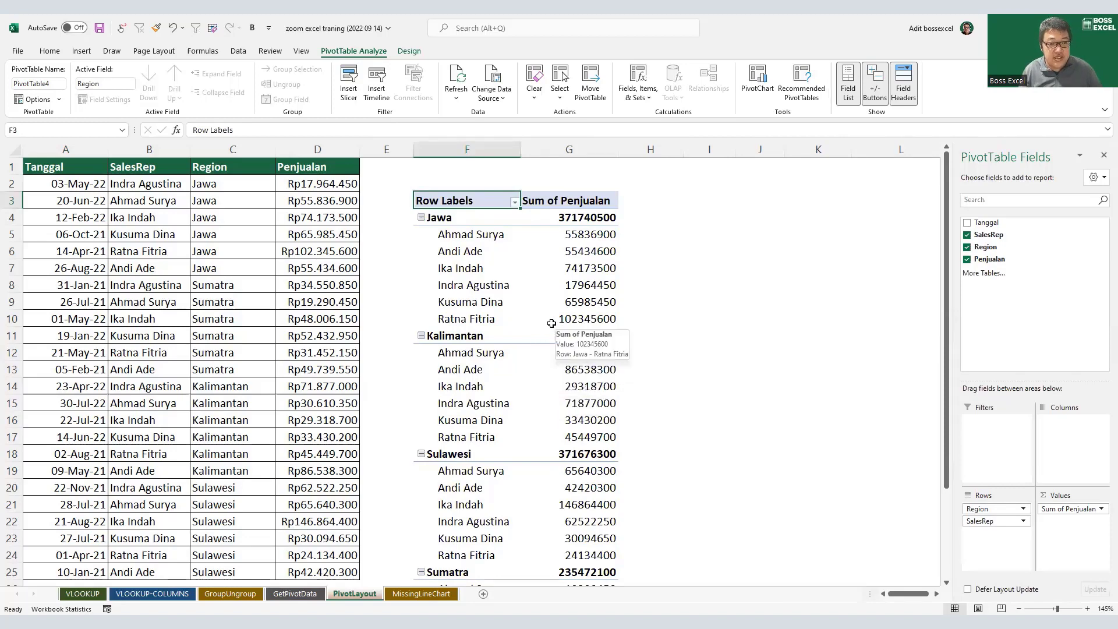
Step: Examine the report layout options available for the new PivotTable
click(410, 51)
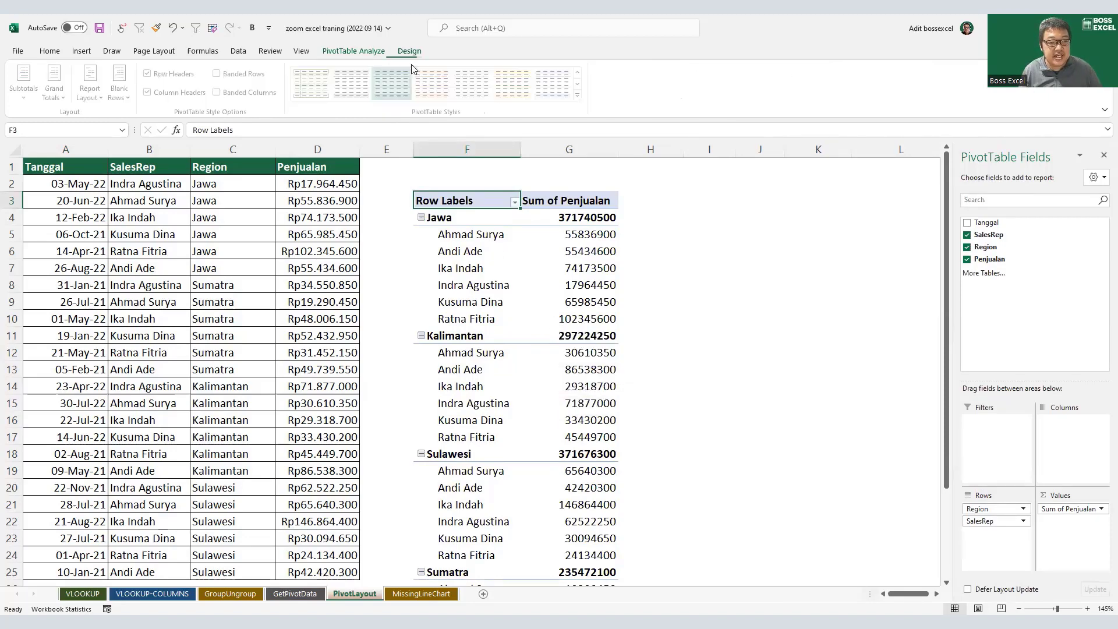
click(101, 93)
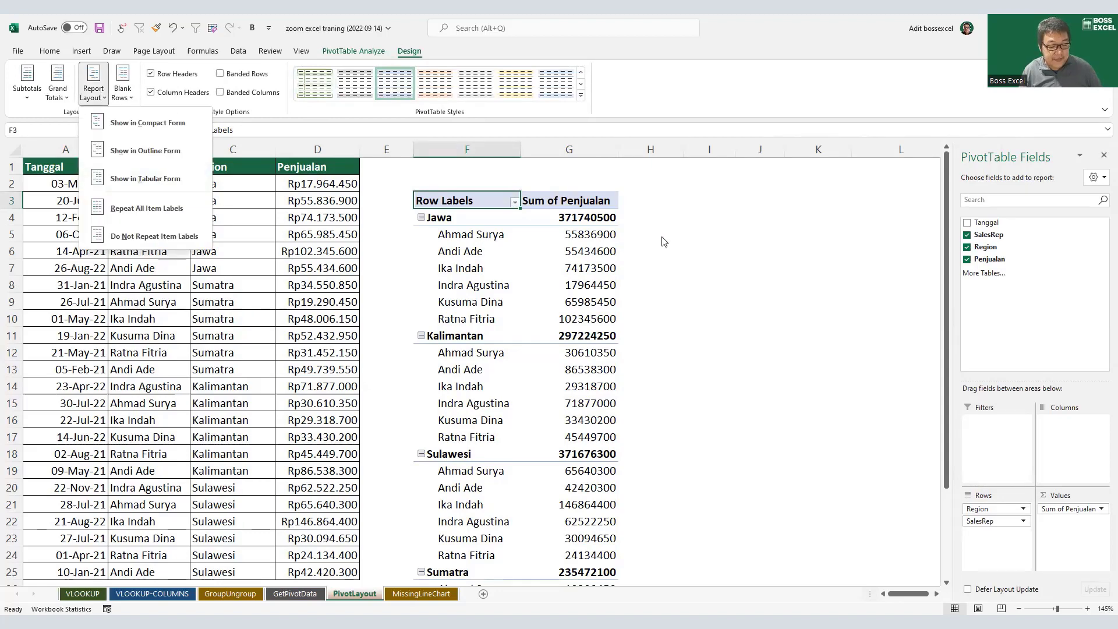
click(728, 239)
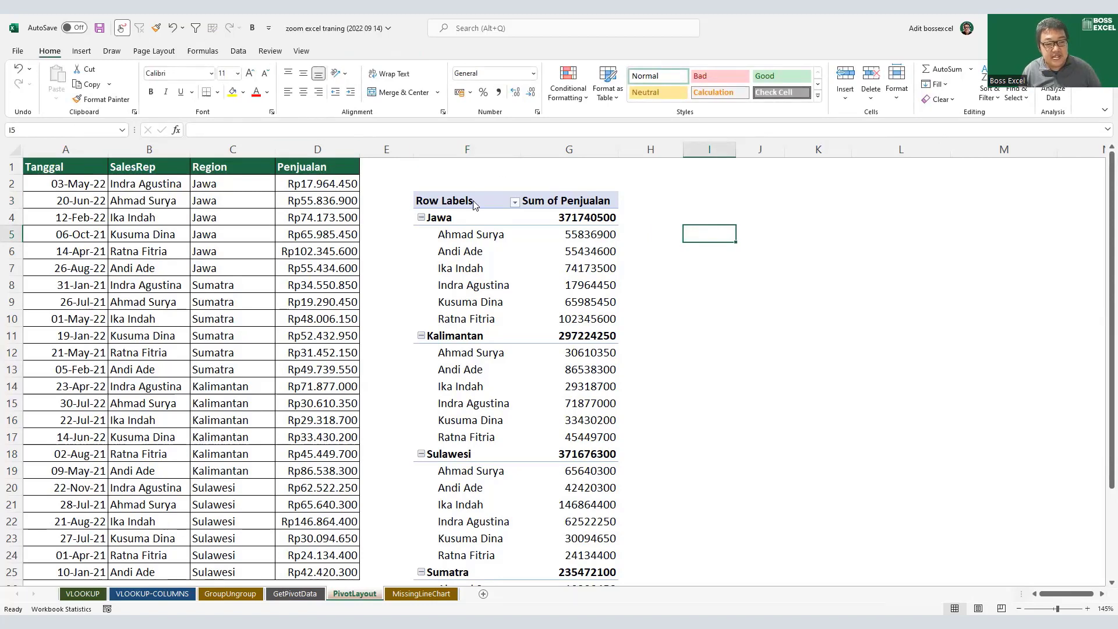
Step: Mark the Row Labels header, Jawa group and subtotal, and column F in red, with arrows to the source Region, Penjualan and SalesRep columns
mouse_move(469, 195)
mouse_down()
mouse_move(402, 201)
mouse_move(416, 206)
mouse_up()
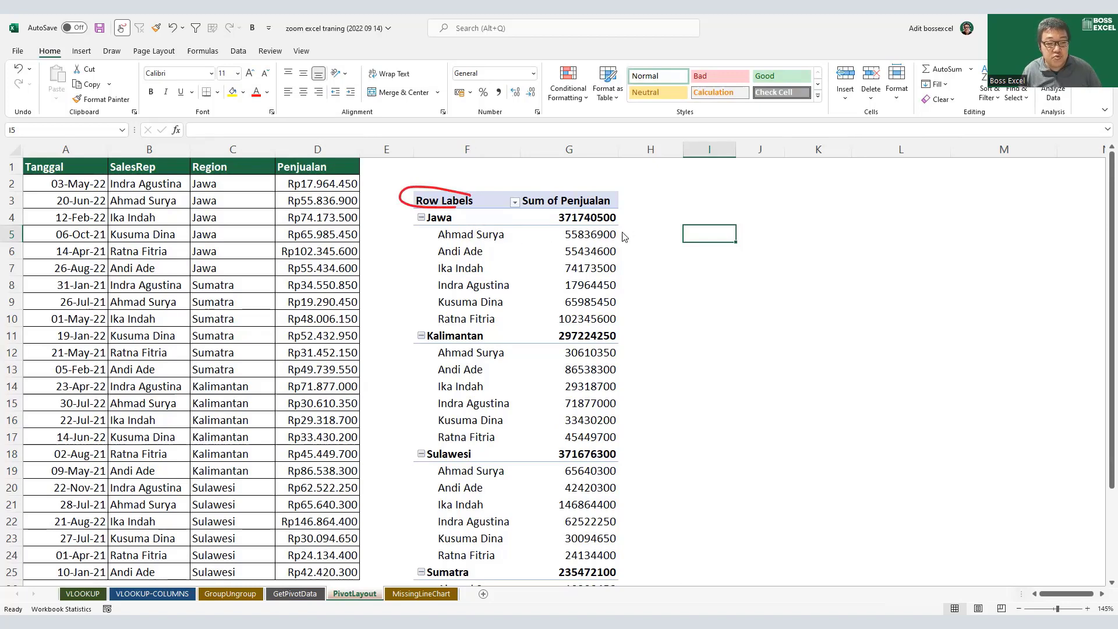
mouse_move(665, 219)
mouse_down()
mouse_move(625, 219)
mouse_move(636, 225)
mouse_move(582, 208)
mouse_move(608, 232)
mouse_move(622, 224)
mouse_up()
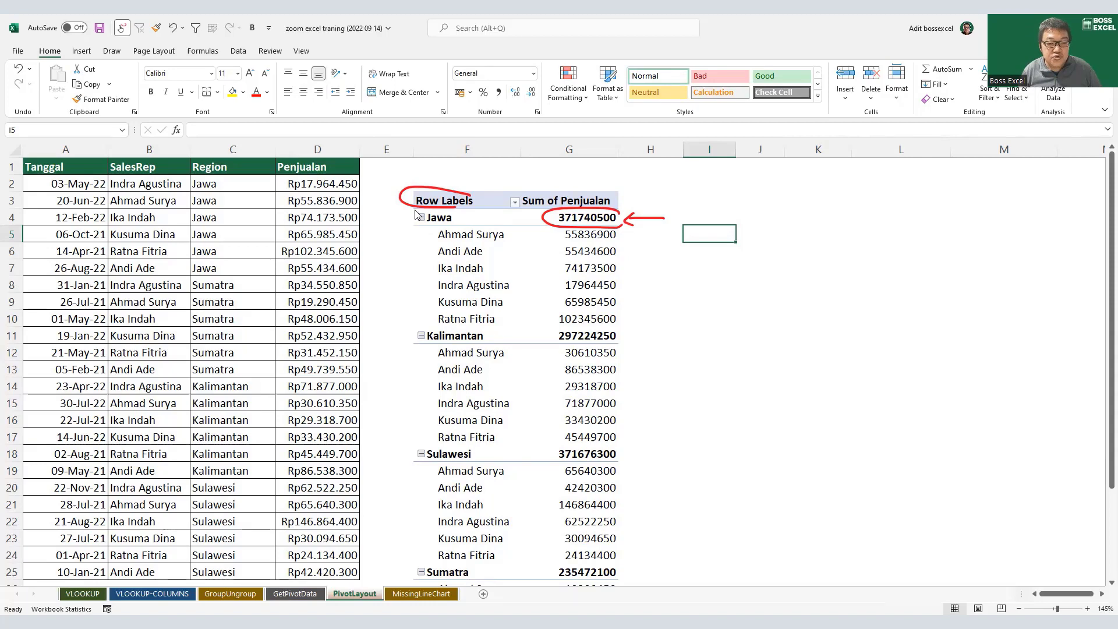
mouse_move(422, 217)
mouse_down()
mouse_move(460, 223)
mouse_move(426, 251)
mouse_move(464, 317)
mouse_up()
drag(416, 170, 422, 393)
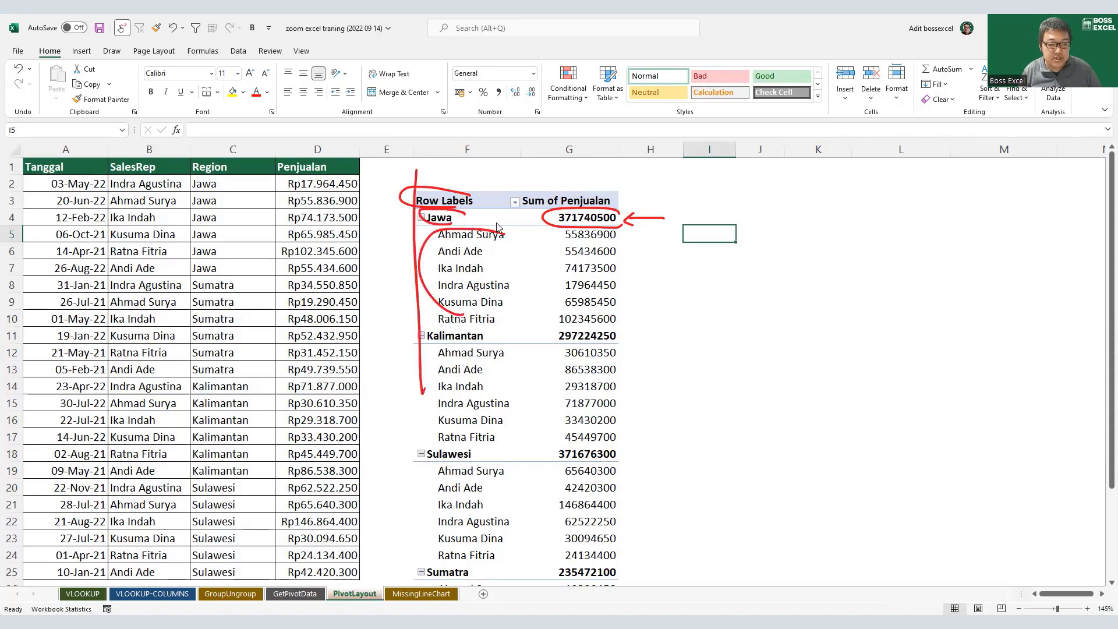
drag(520, 170, 529, 412)
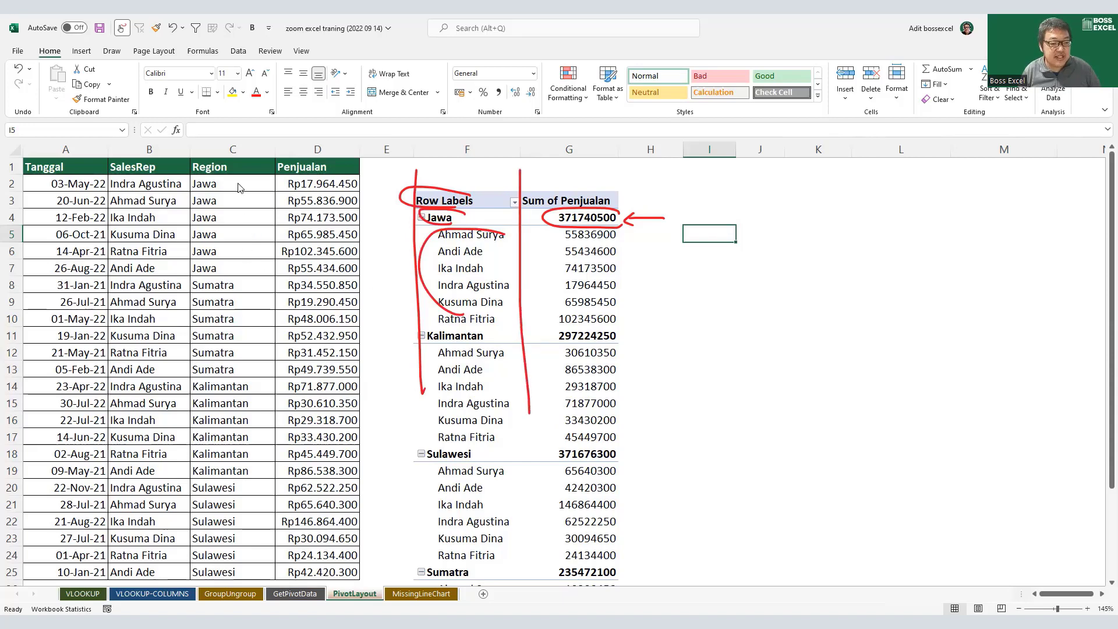
drag(238, 220, 249, 188)
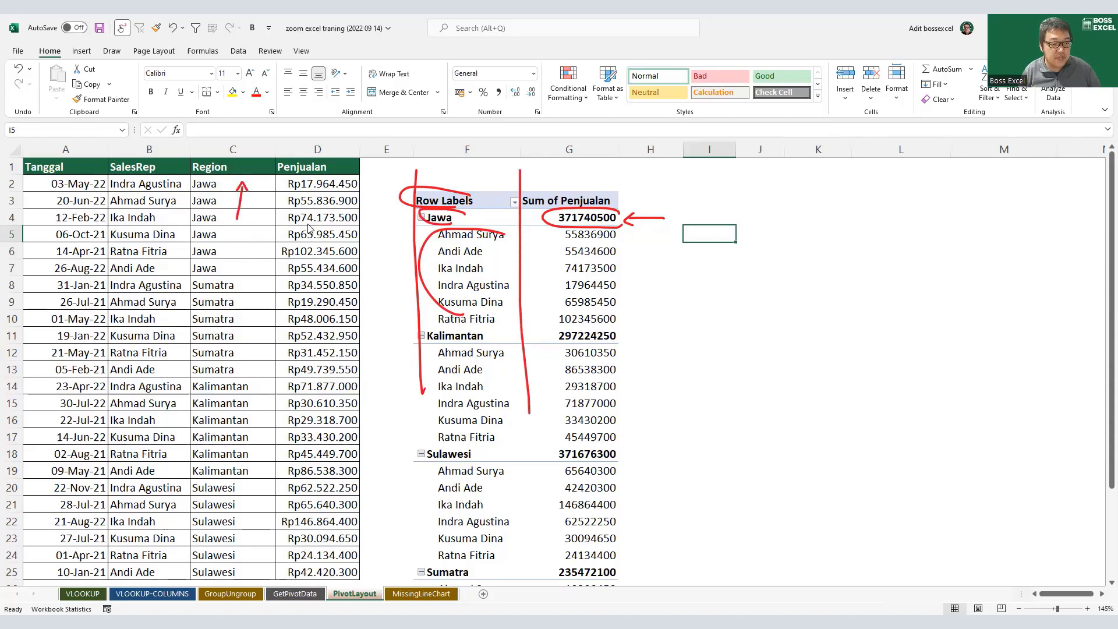
drag(307, 225, 310, 184)
mouse_move(301, 197)
mouse_down()
mouse_move(309, 183)
mouse_move(320, 195)
mouse_up()
mouse_move(150, 226)
mouse_down()
mouse_move(157, 181)
mouse_move(165, 193)
mouse_up()
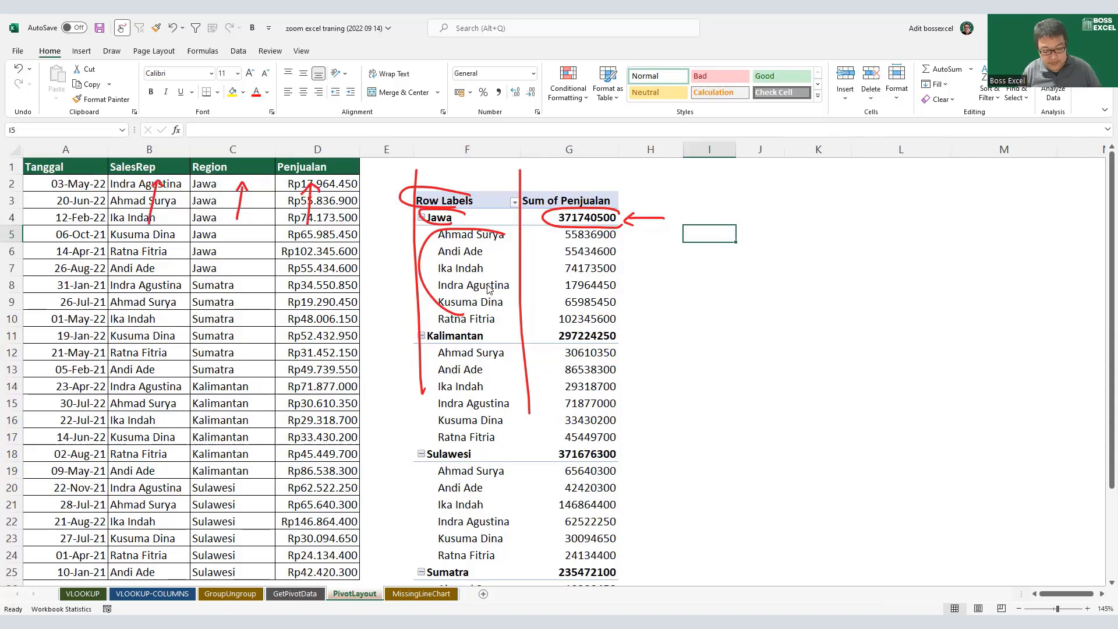
Step: Undo all the red annotations over the PivotTable and source data, and leave drawing mode
key(ctrl+z)
key(ctrl+z)
key(ctrl+z)
key(ctrl+z)
key(ctrl+z)
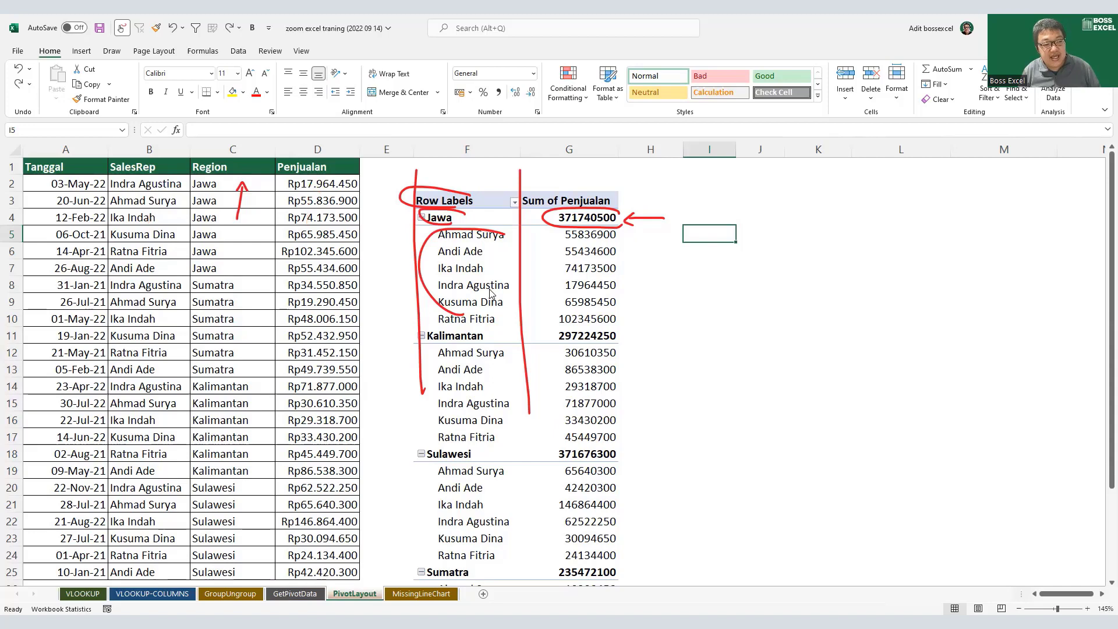
key(ctrl+z)
key(ctrl+z)
key(ctrl+z)
key(ctrl+z)
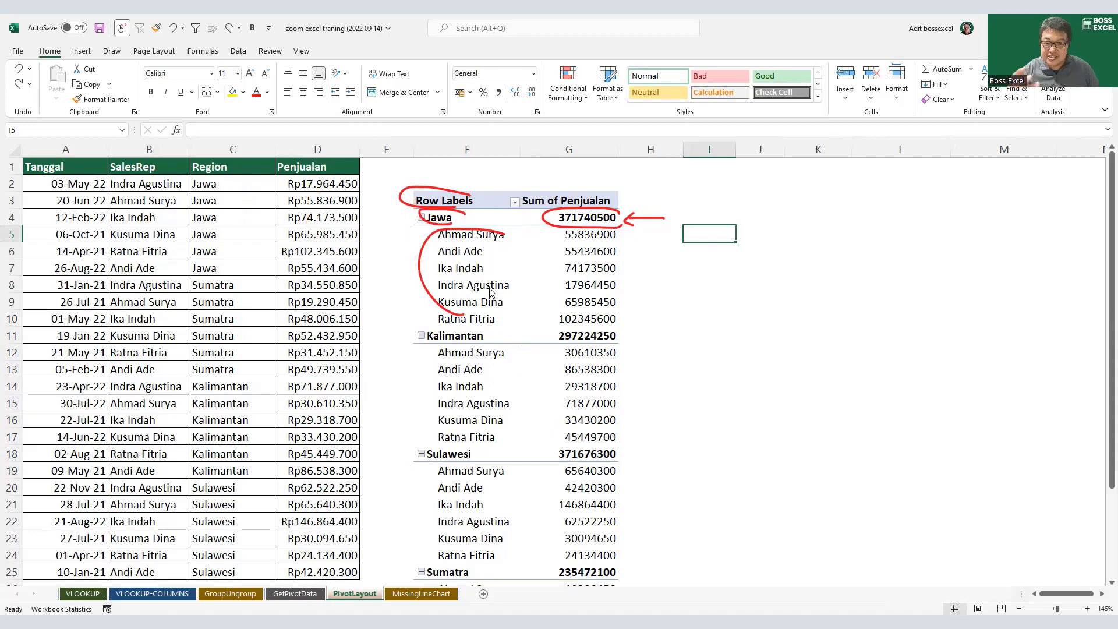
key(ctrl+z)
key(ctrl+z)
key(ctrl+z)
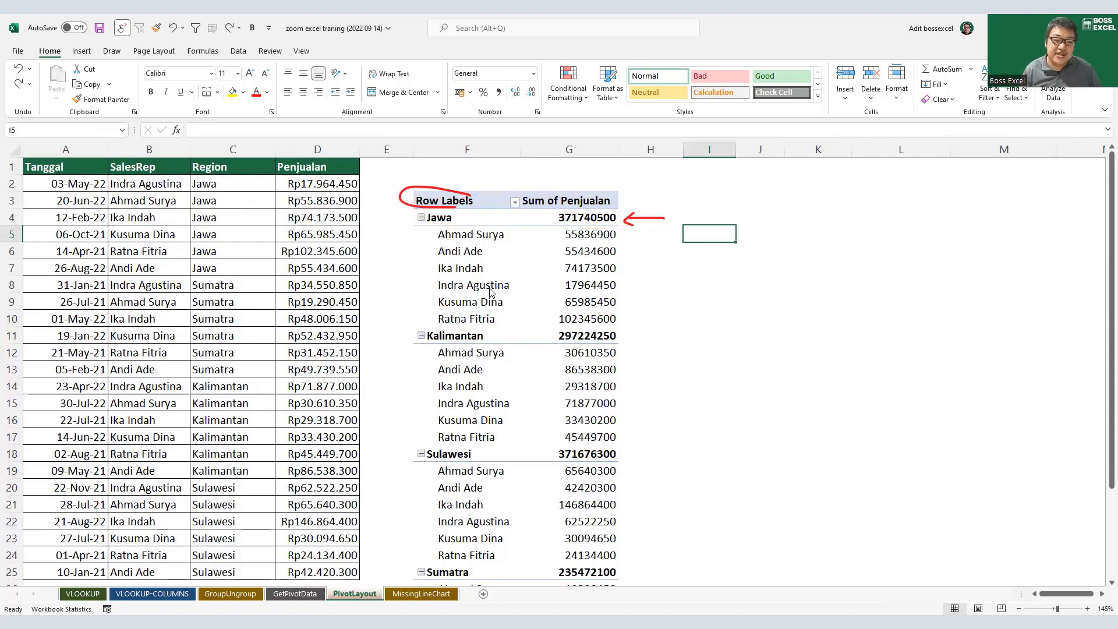
key(ctrl+z)
key(ctrl+z)
key(ctrl+z)
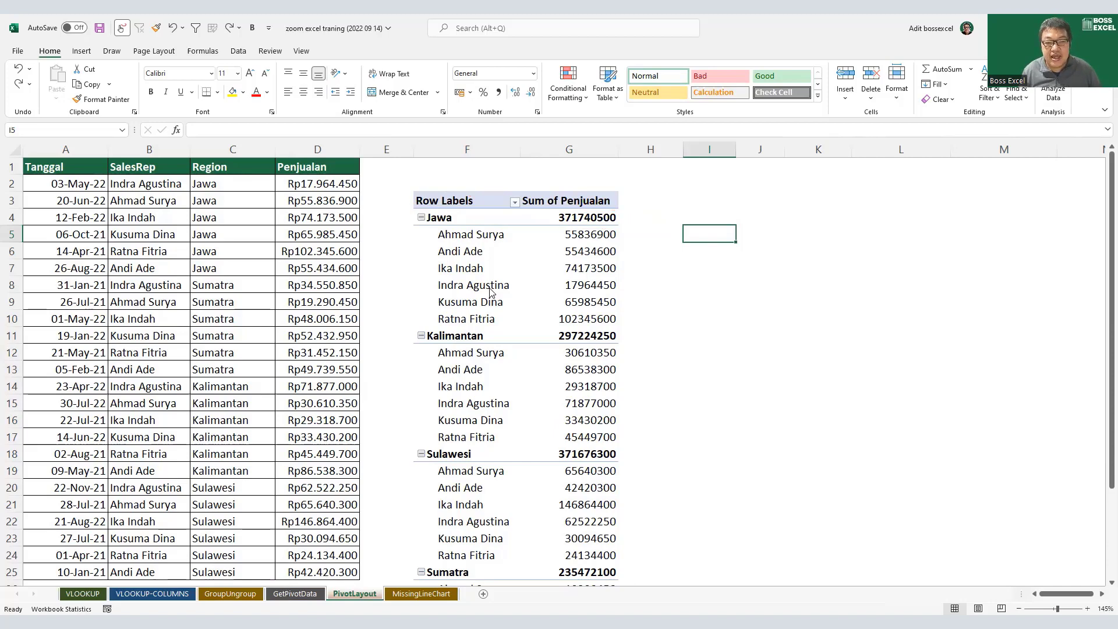
key(Escape)
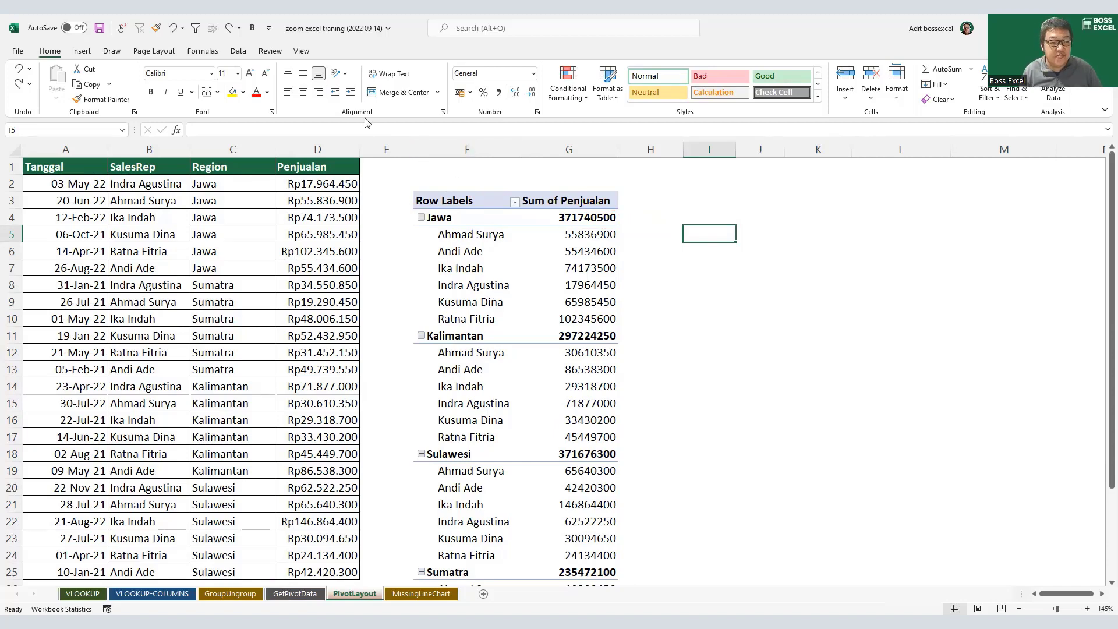
Step: Change the PivotTable's report layout to Tabular Form
click(488, 266)
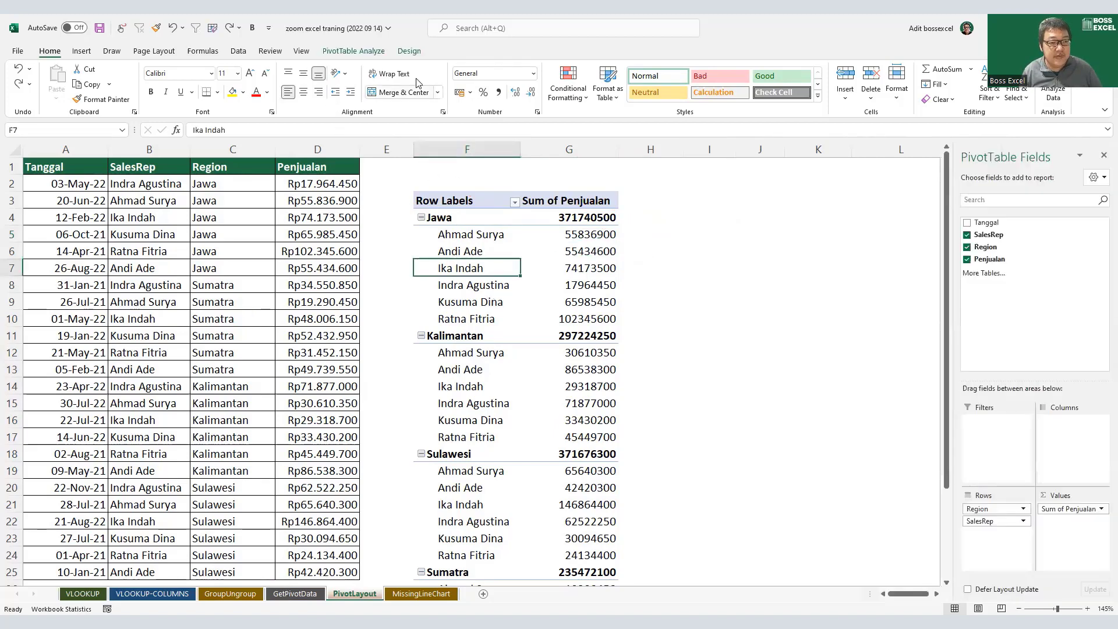
click(410, 51)
click(93, 84)
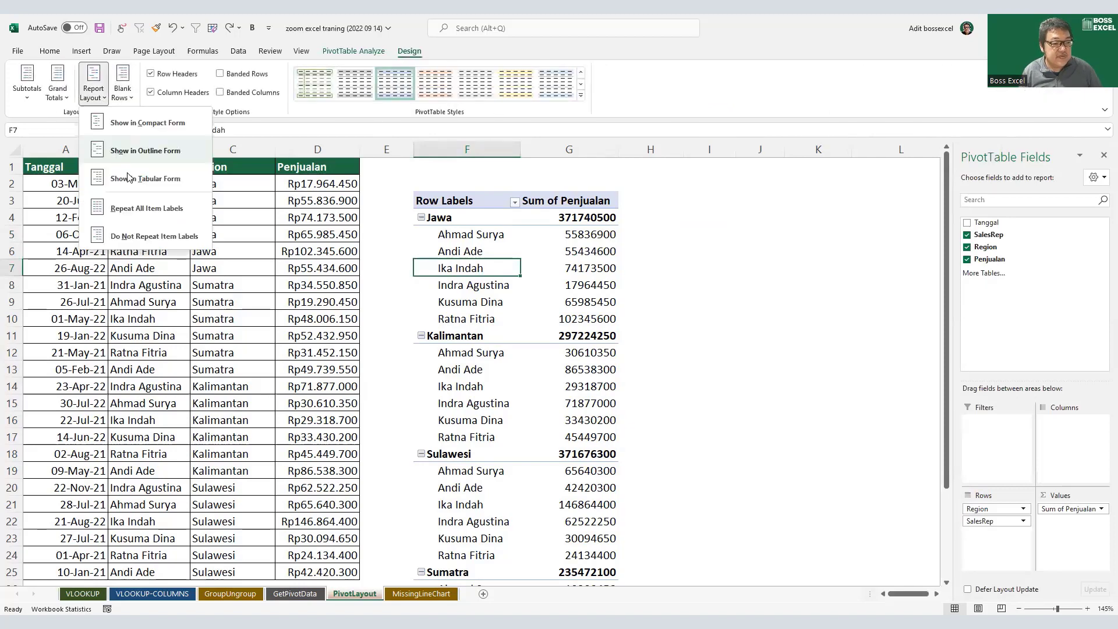
click(132, 179)
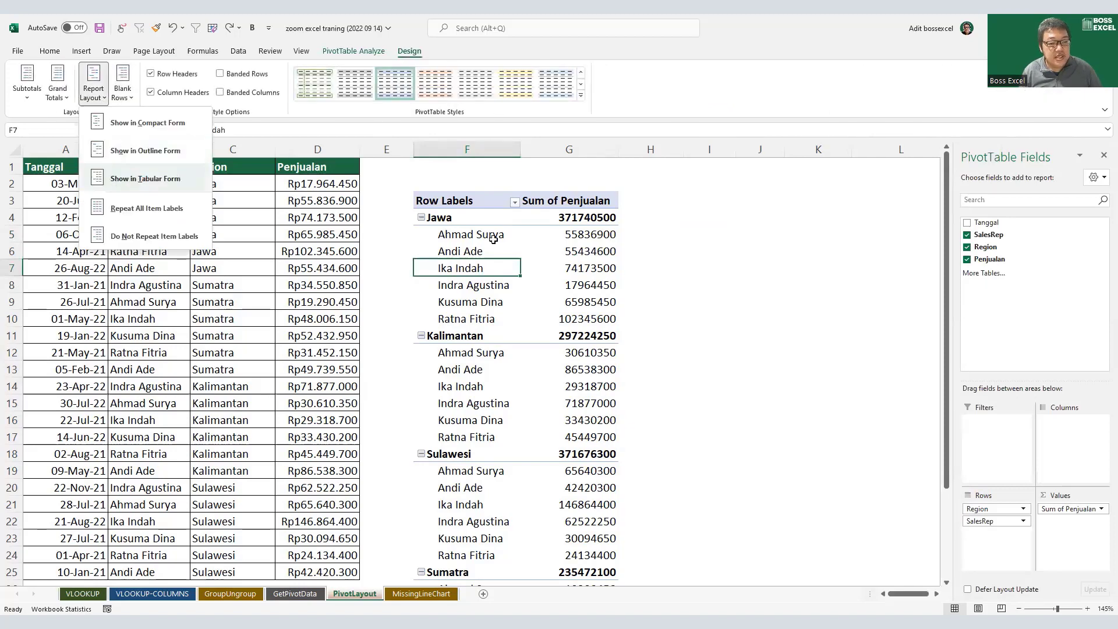
Step: Inspect the Region and SalesRep headers in the PivotTable and select their columns F and G
click(454, 200)
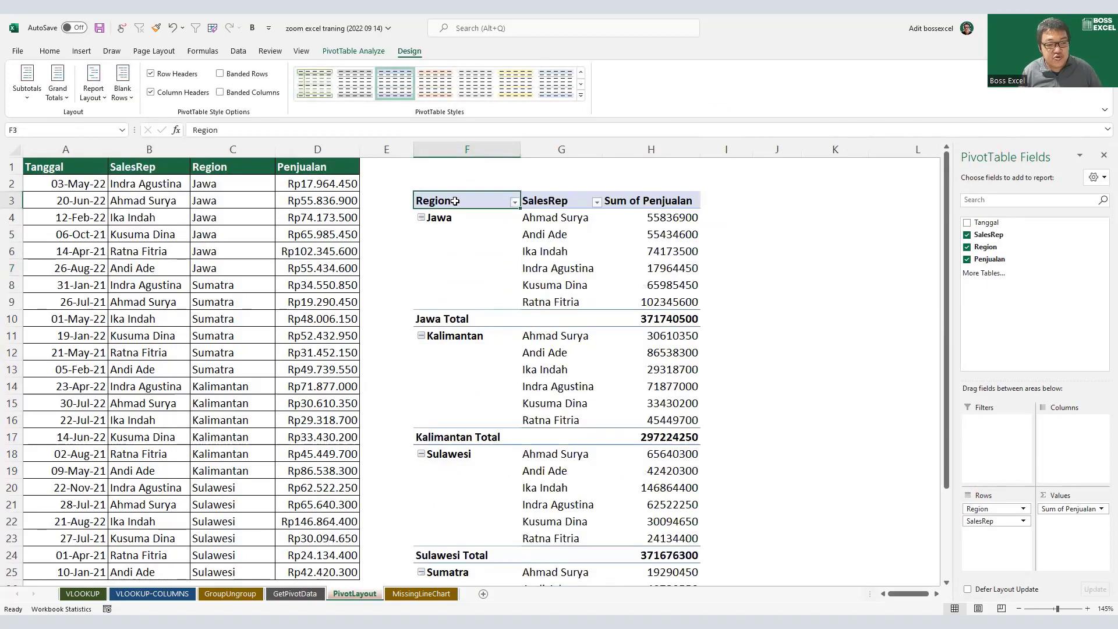
click(565, 204)
click(467, 150)
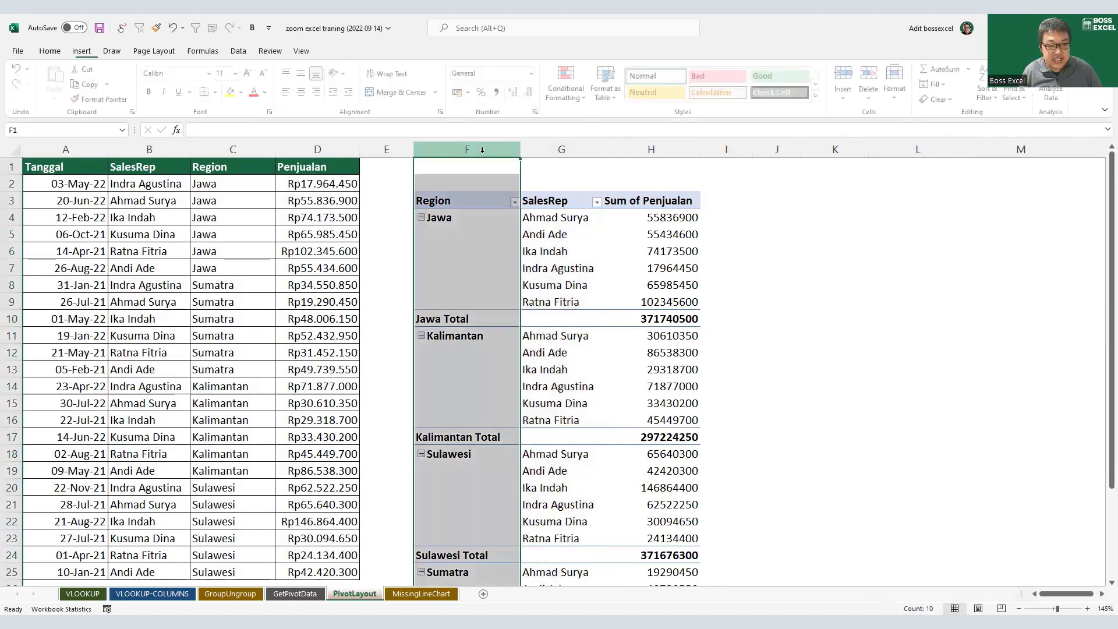
ctrl+click(562, 149)
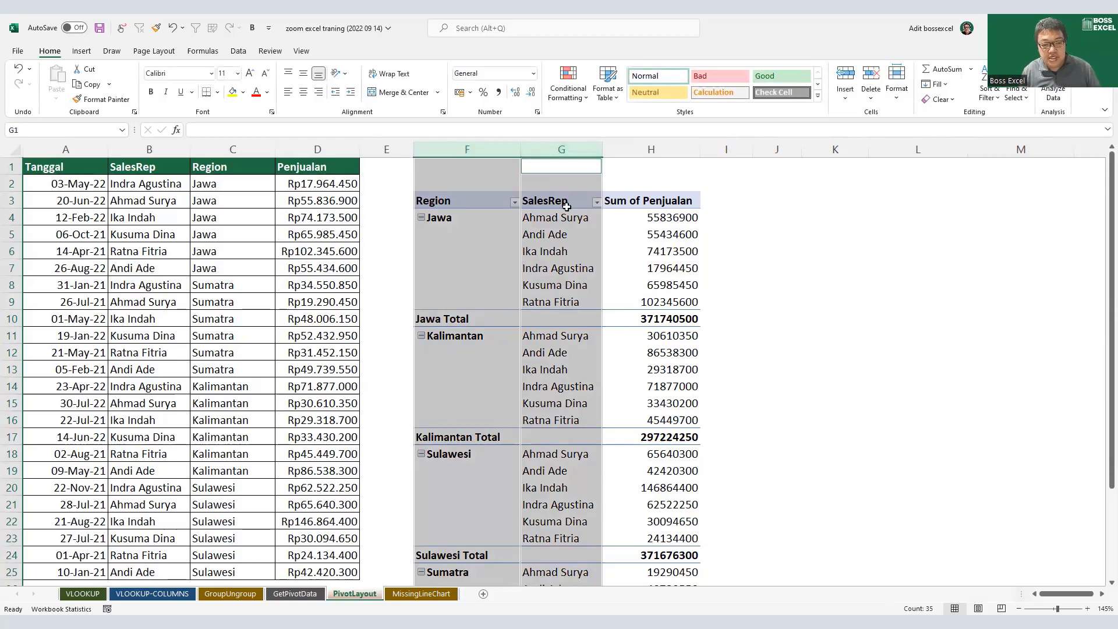
Step: Select the PivotTable's subtotal rows and review the available report layout options
click(419, 319)
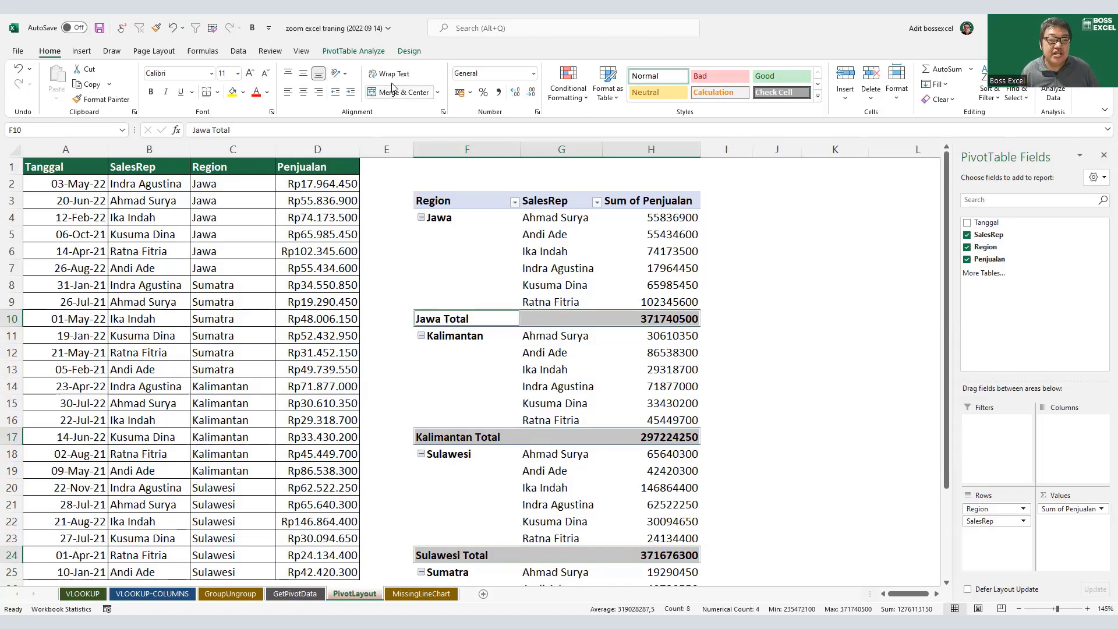
click(409, 52)
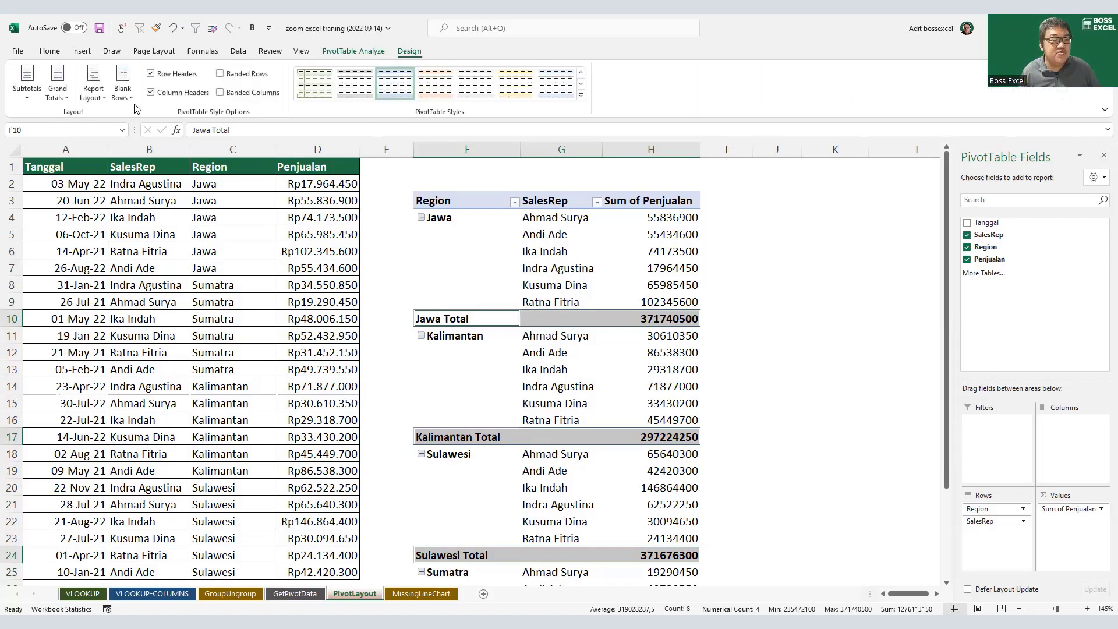
click(101, 102)
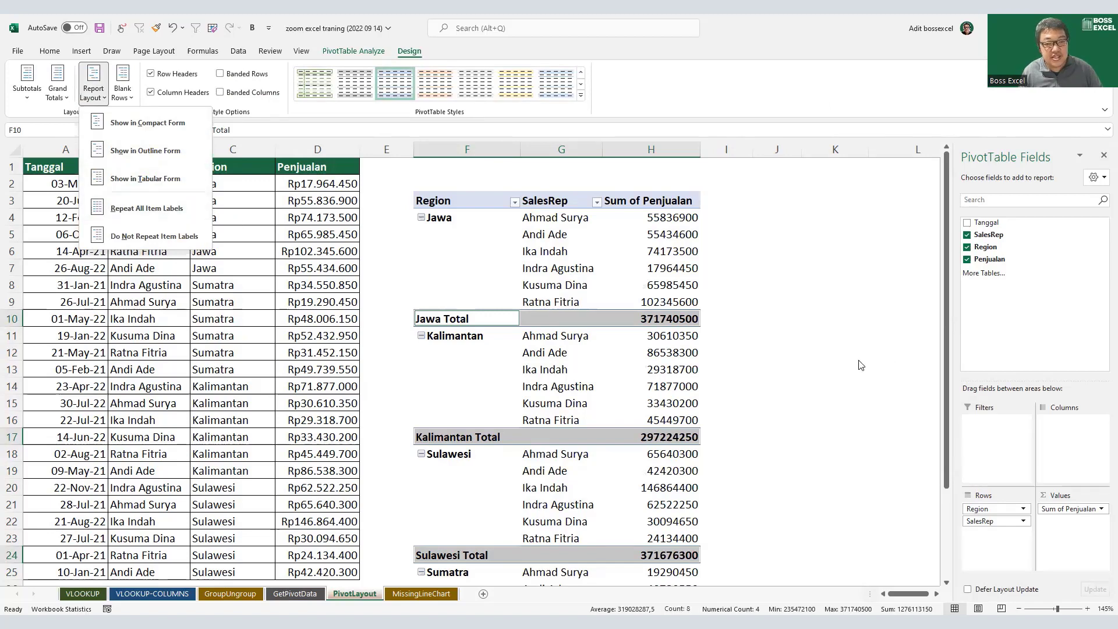
click(794, 280)
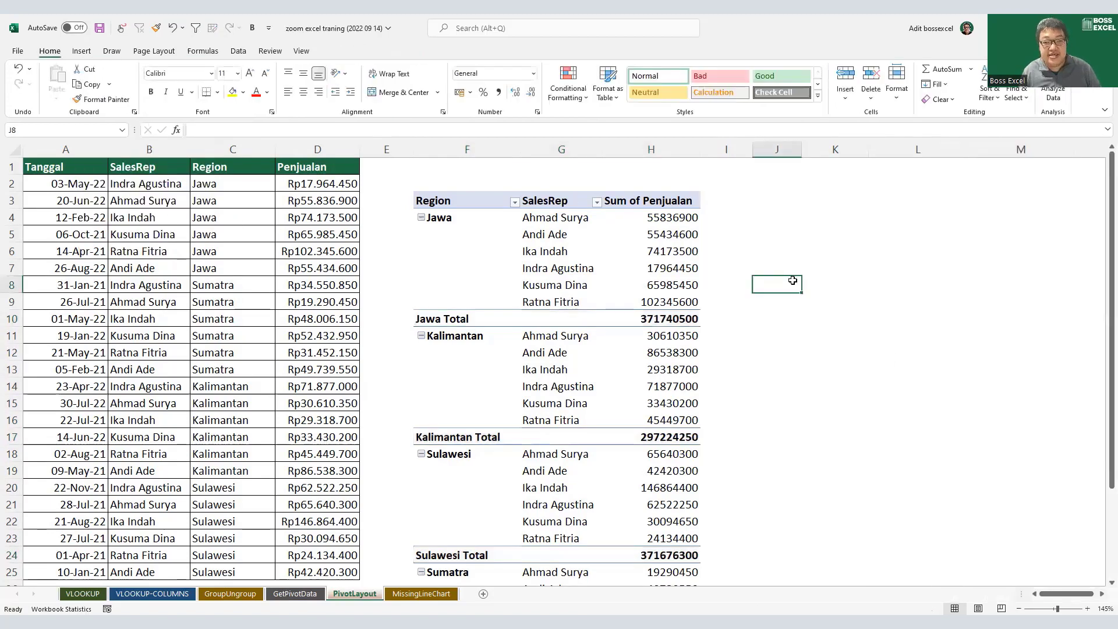
Step: Undo the Tabular Form layout change and check the PivotTable's grand total cell
key(ctrl+z)
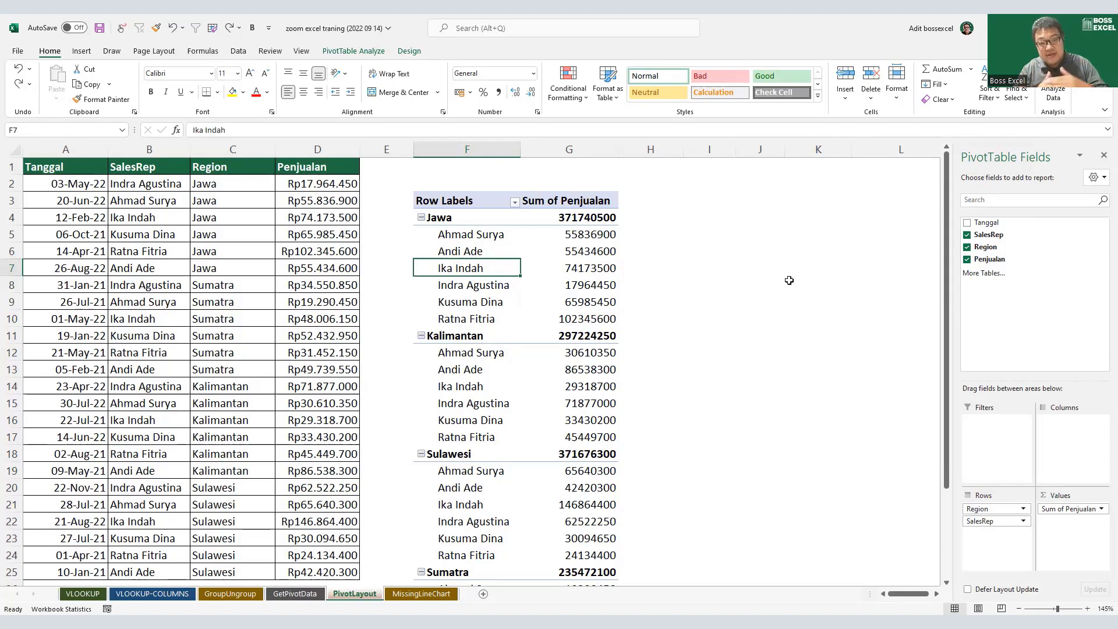
scroll(623, 468, down, 3)
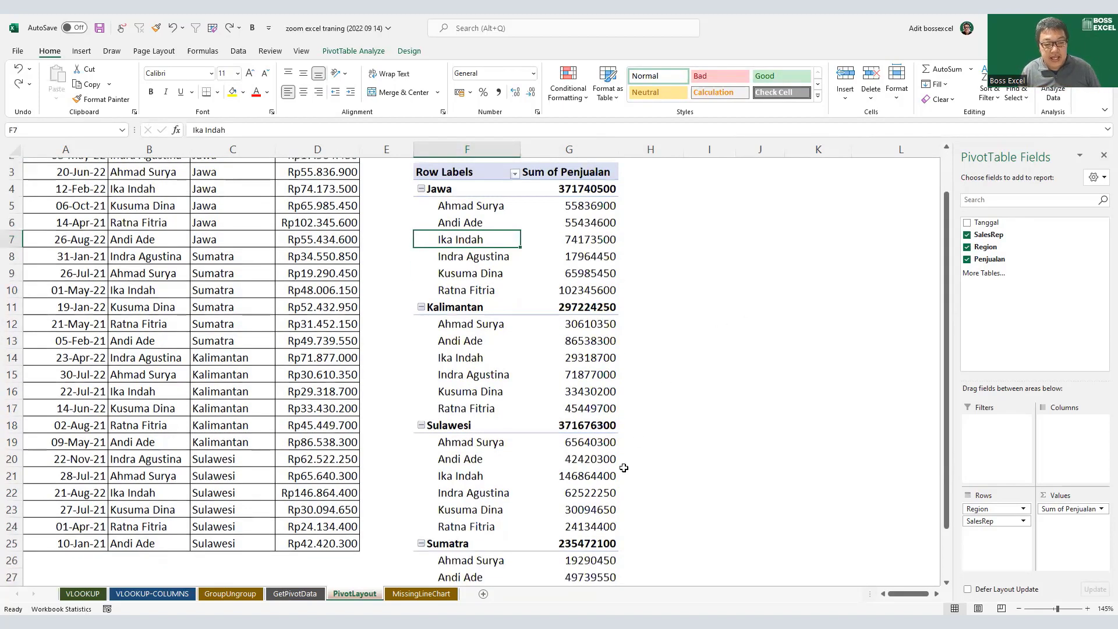
click(582, 537)
scroll(576, 419, up, 3)
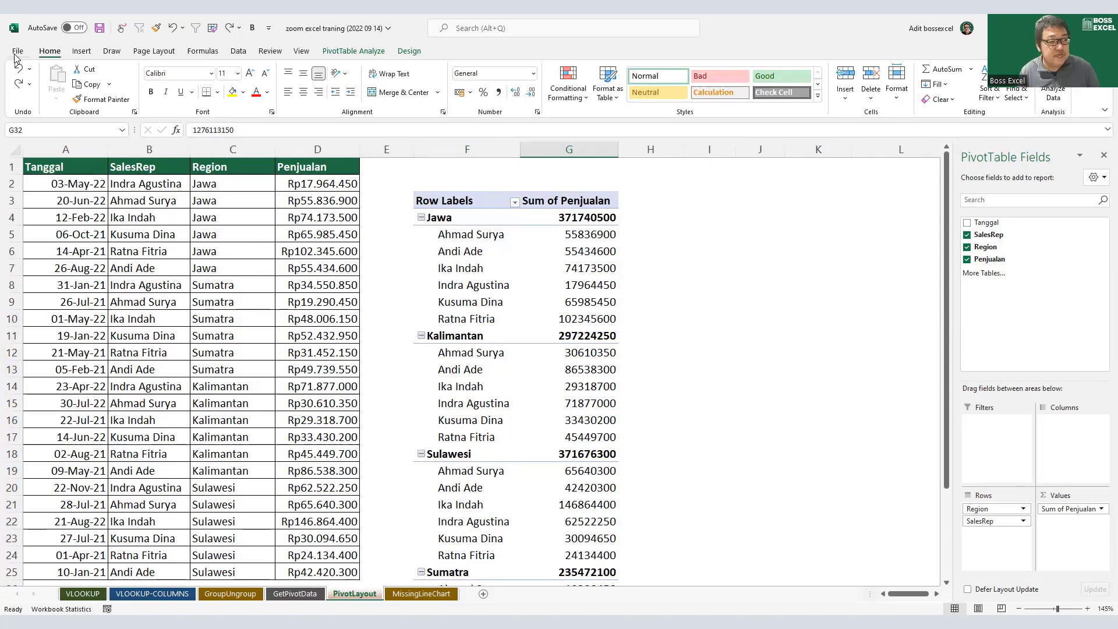
Step: Open the default PivotTable layout settings from the Data category of Excel Options
click(269, 29)
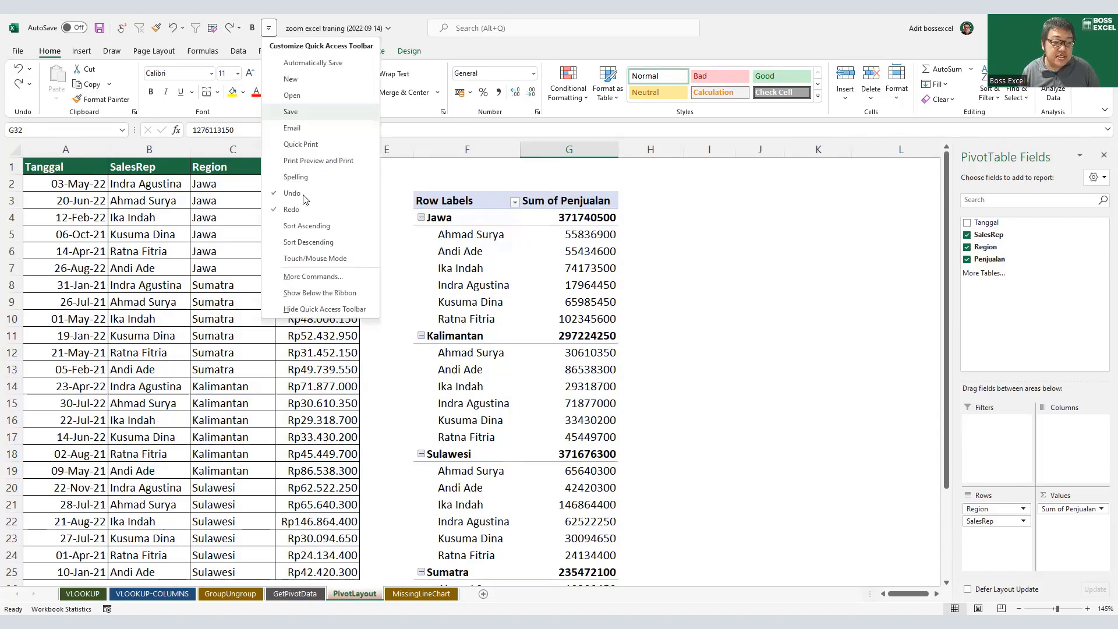
click(328, 277)
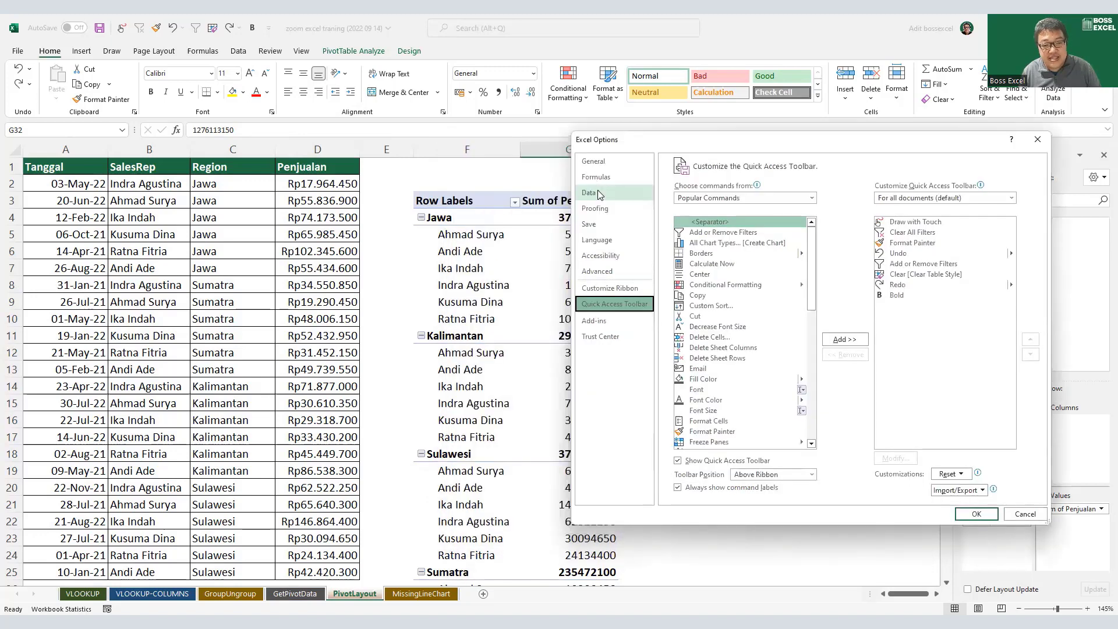
click(598, 193)
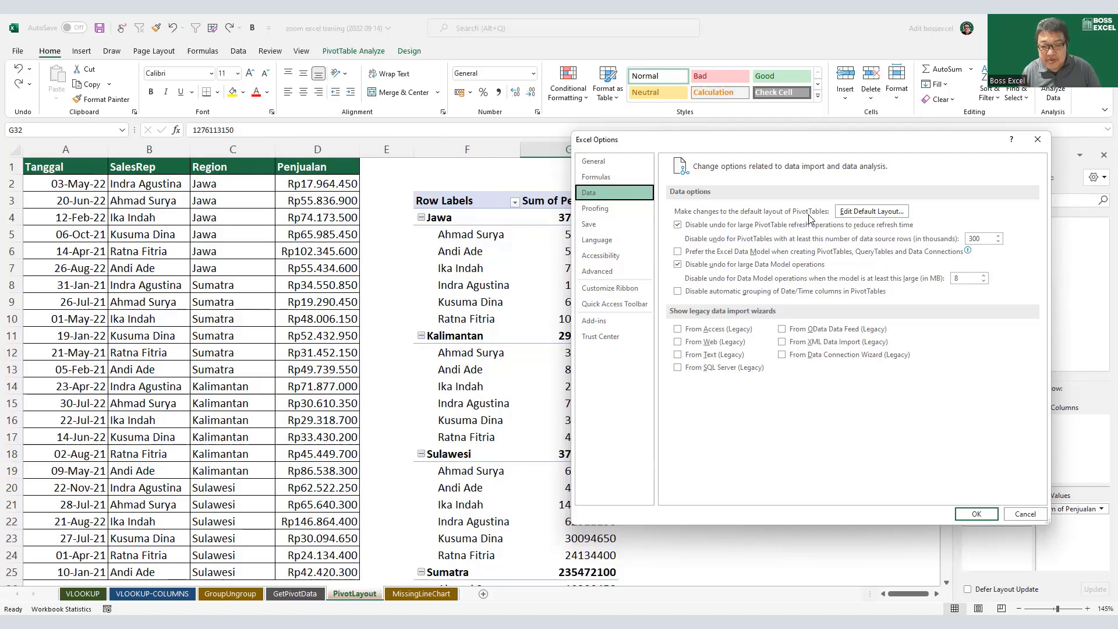
click(865, 215)
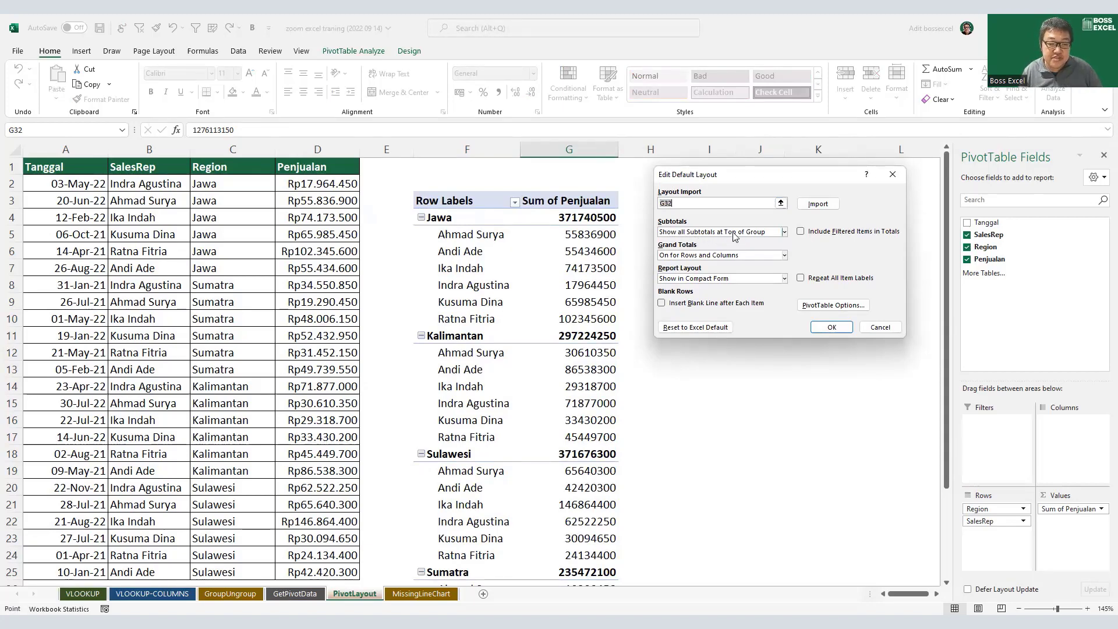
Step: Set the default PivotTable layout to show all subtotals at bottom of group and use Tabular Form, and save the options
click(738, 254)
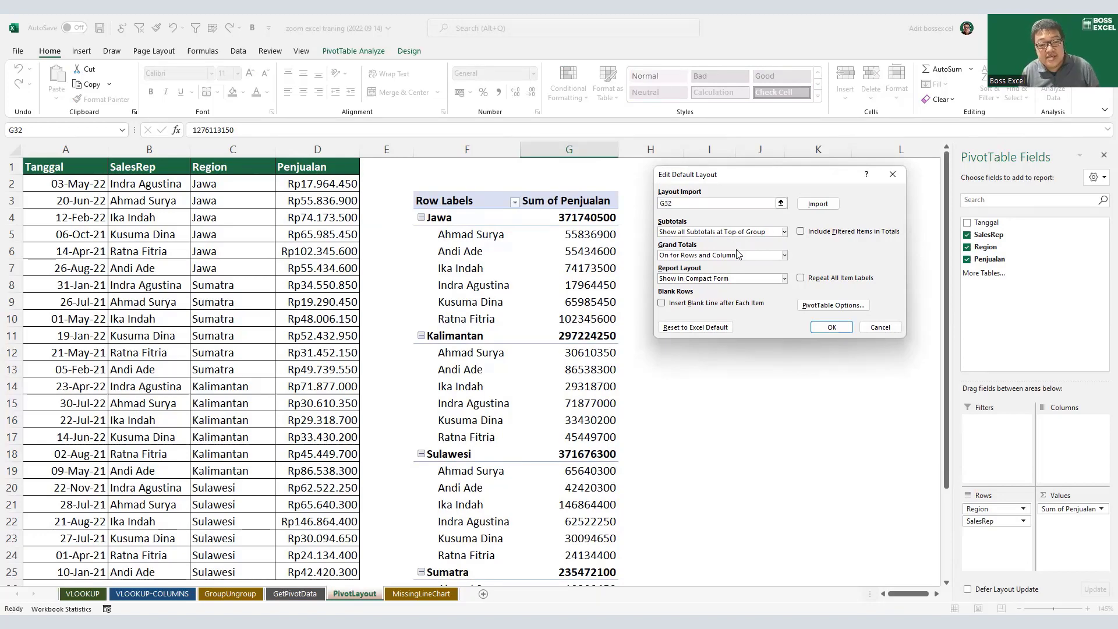
click(737, 250)
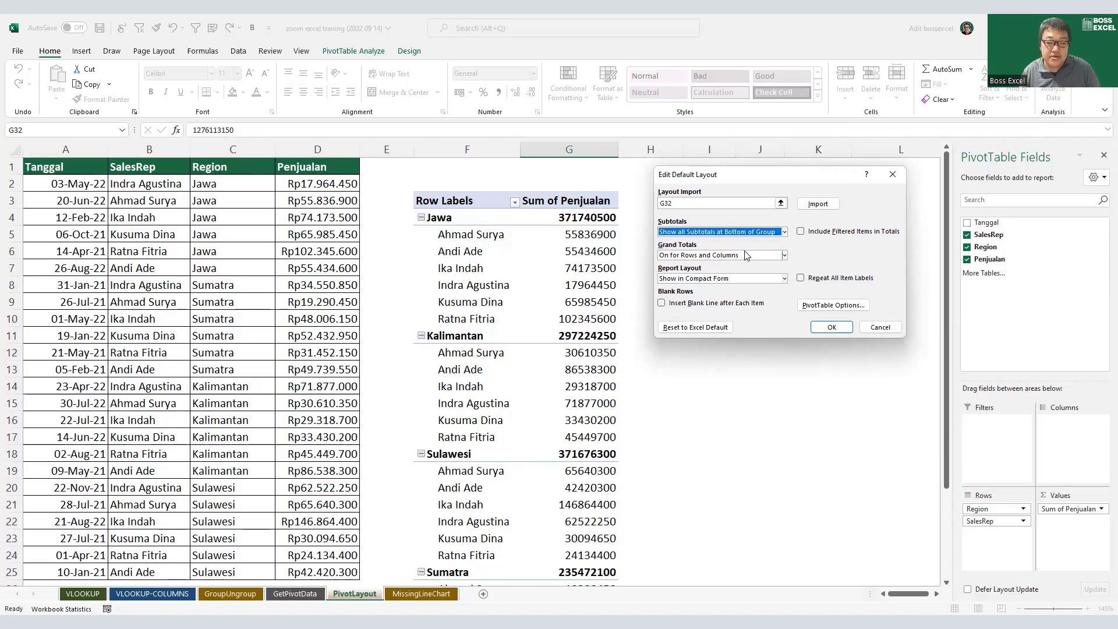
click(694, 256)
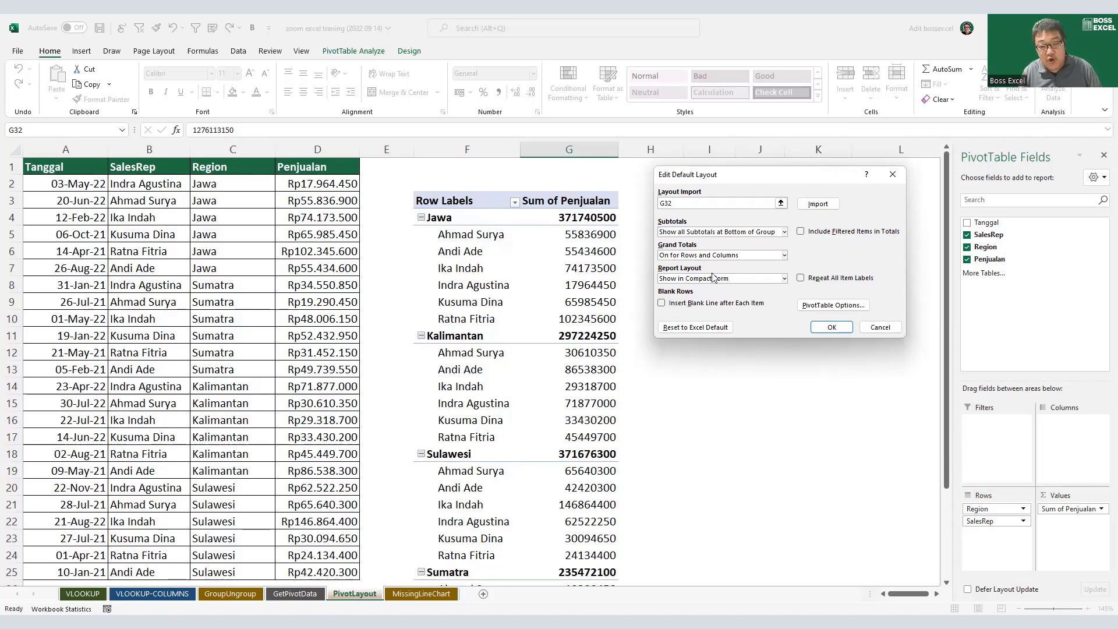
click(712, 273)
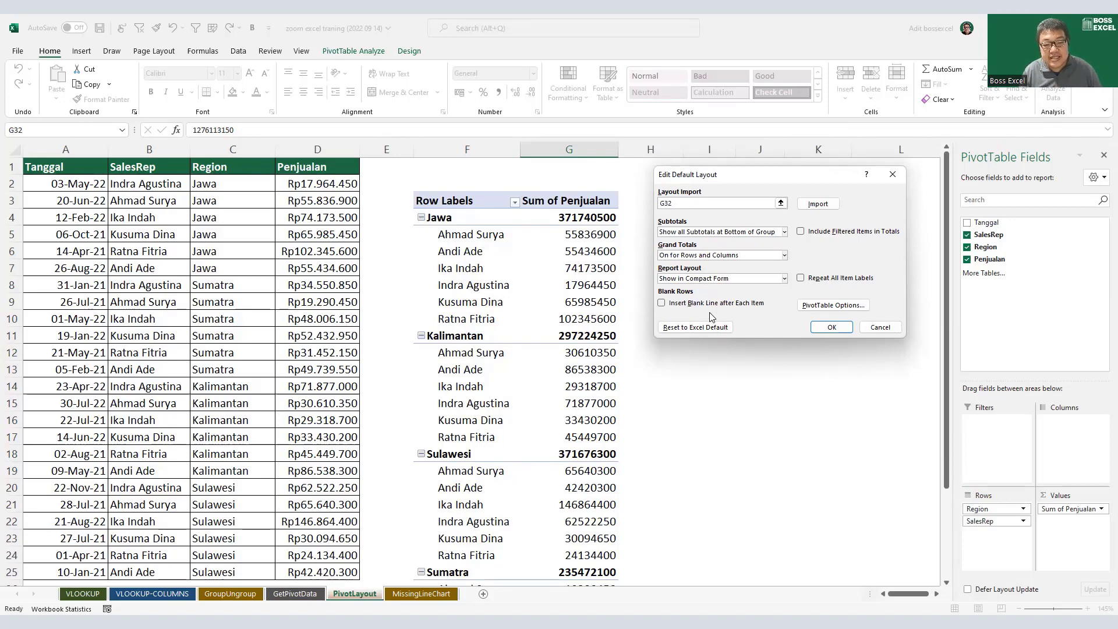
click(710, 313)
click(823, 328)
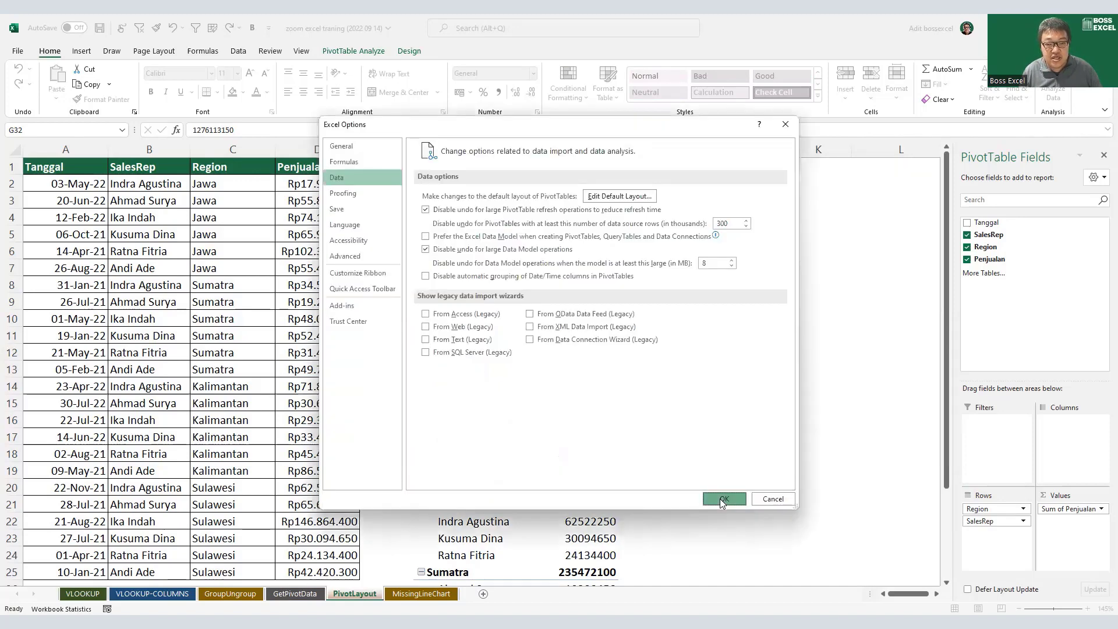
click(722, 501)
Step: Create a second PivotTable from PivotLayout A1:D25, placed on the existing worksheet at cell I3
drag(447, 199, 576, 438)
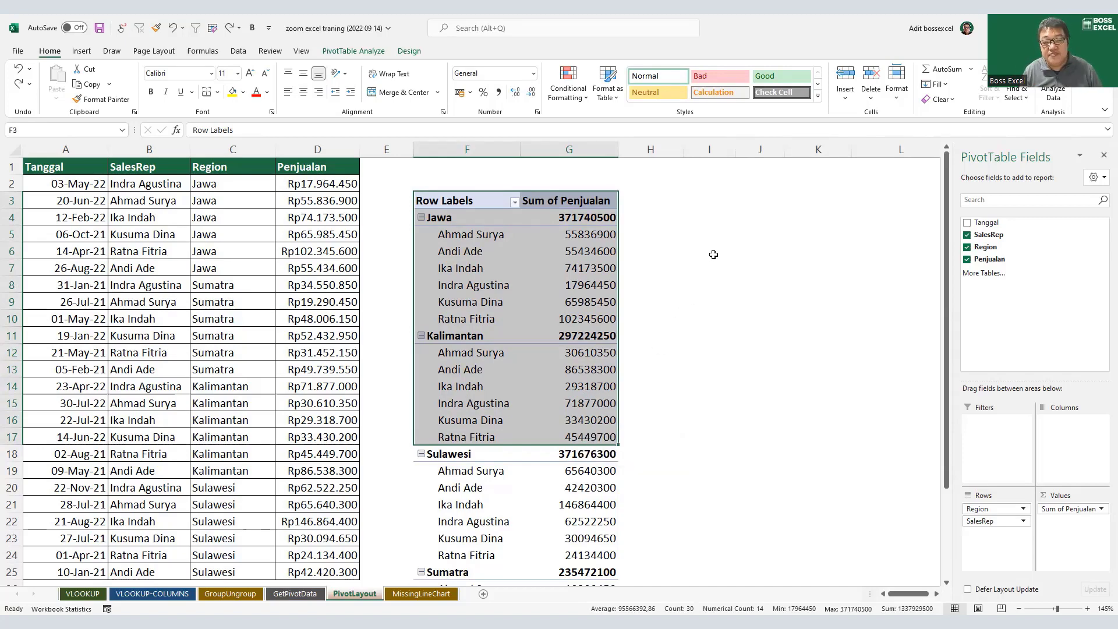
click(712, 205)
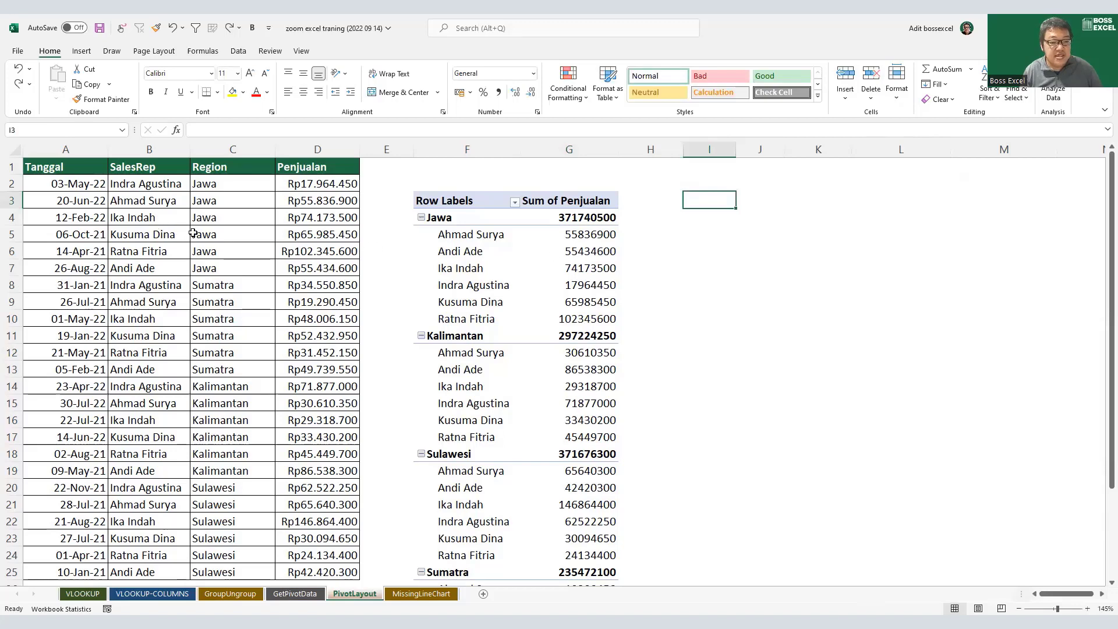
click(120, 203)
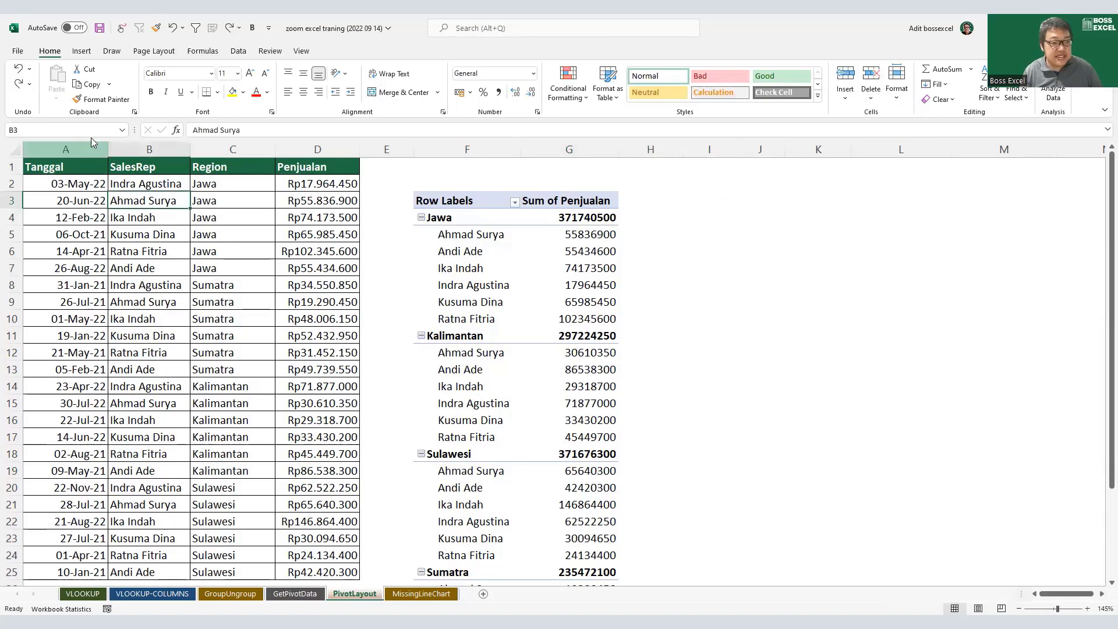
click(81, 51)
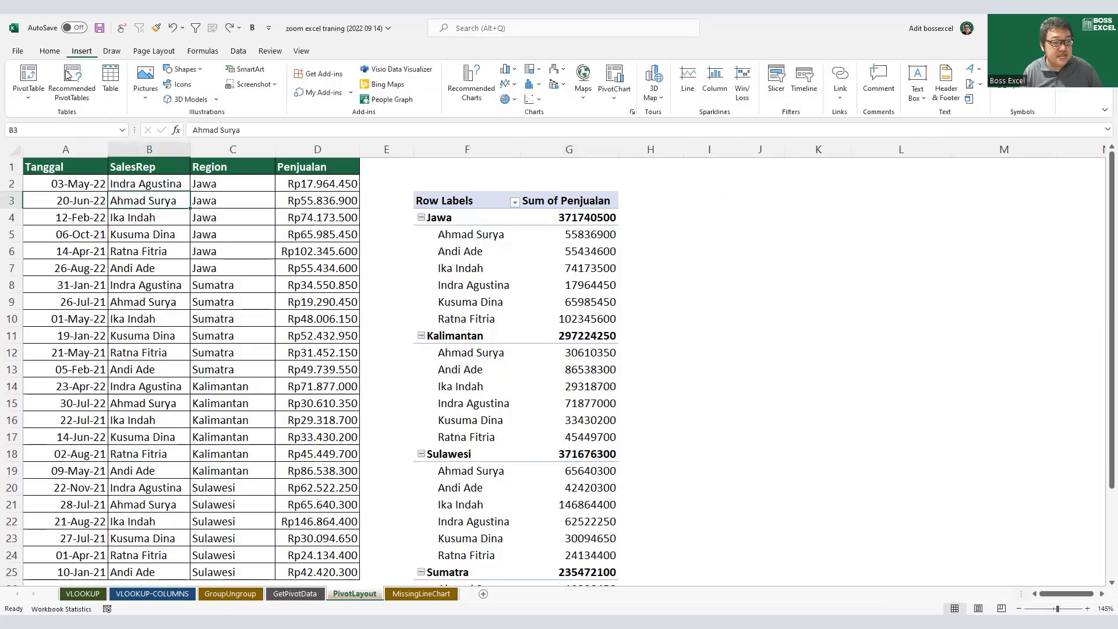
click(28, 79)
click(703, 258)
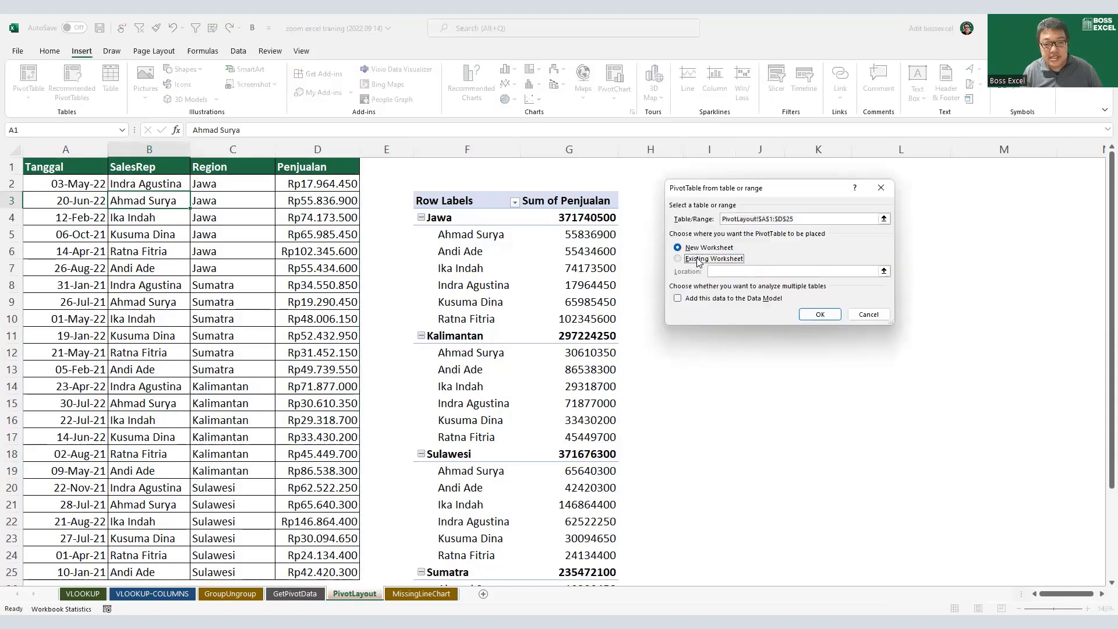
drag(732, 194, 830, 191)
click(709, 200)
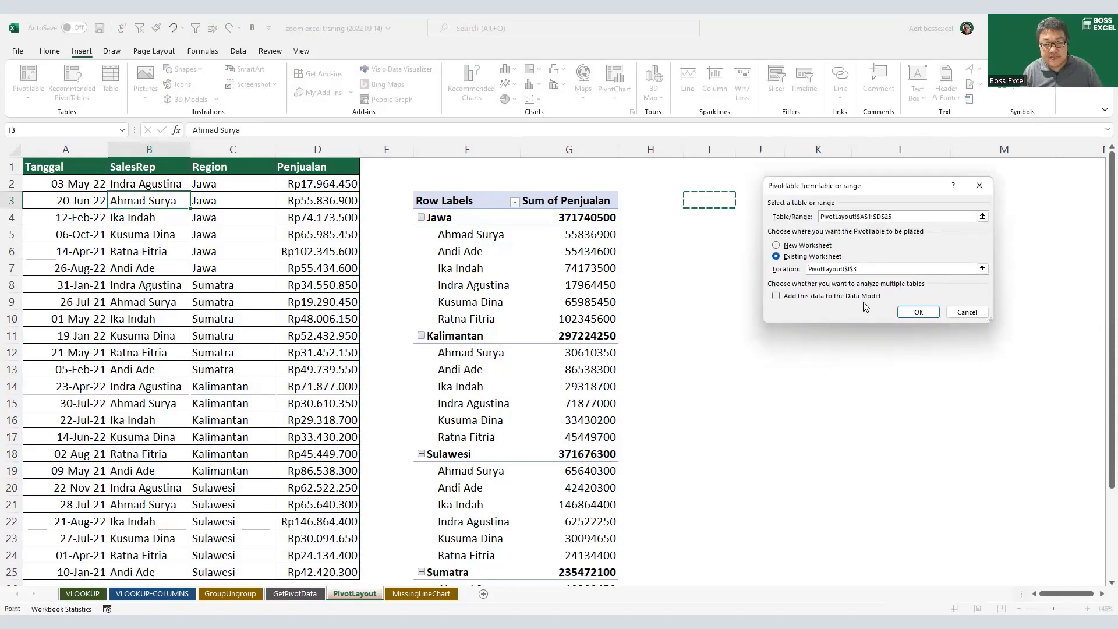
click(918, 313)
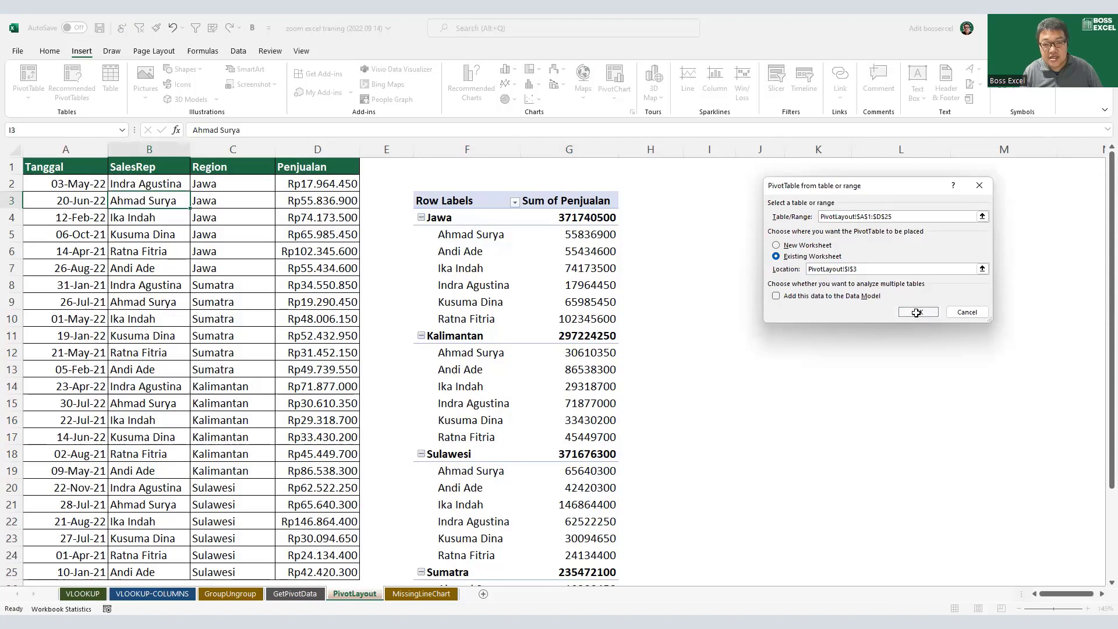
Step: Add Region and SalesRep as rows and Penjualan as values in the new PivotTable
drag(1006, 250, 1022, 508)
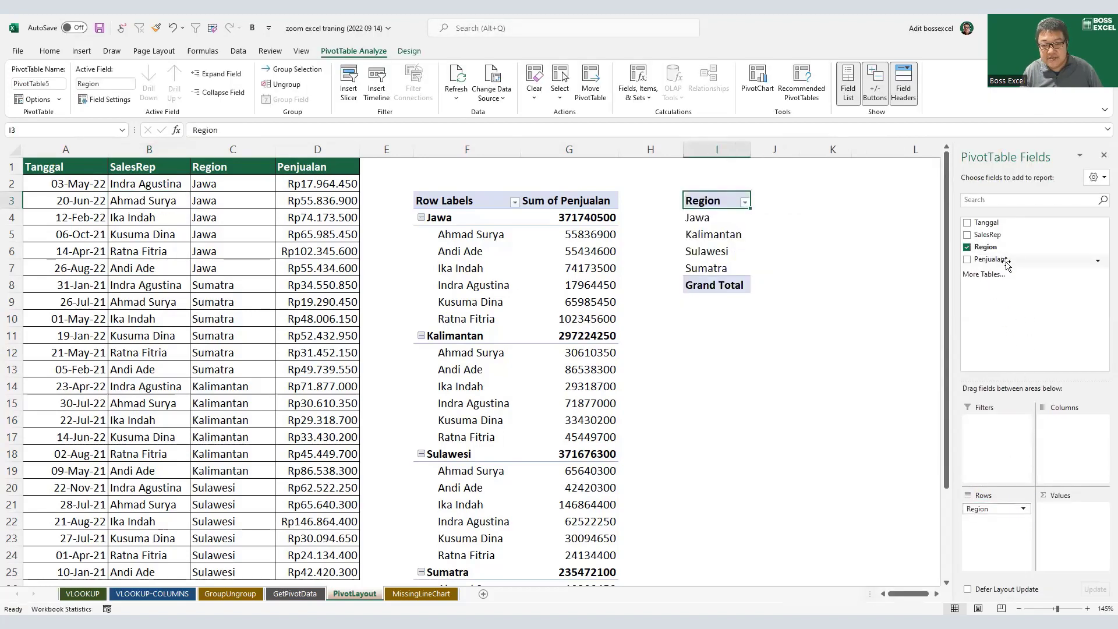
drag(993, 259, 1077, 514)
drag(997, 235, 1005, 523)
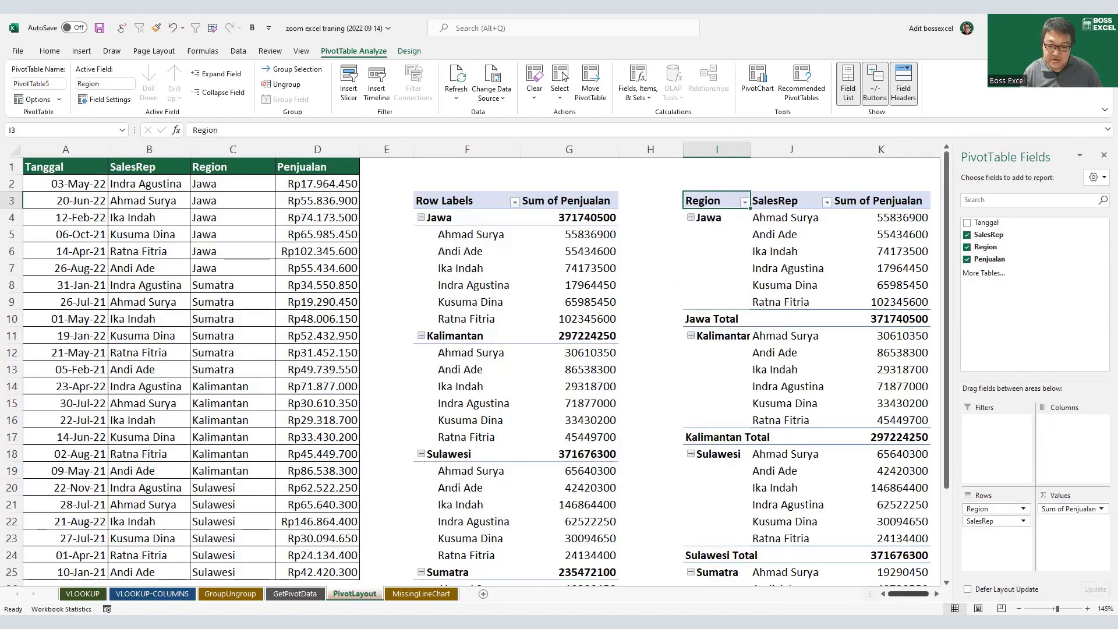
Step: Circle the new PivotTable's Region and SalesRep headers in red, with arrows above them and a check mark beside the Jawa Total
click(650, 182)
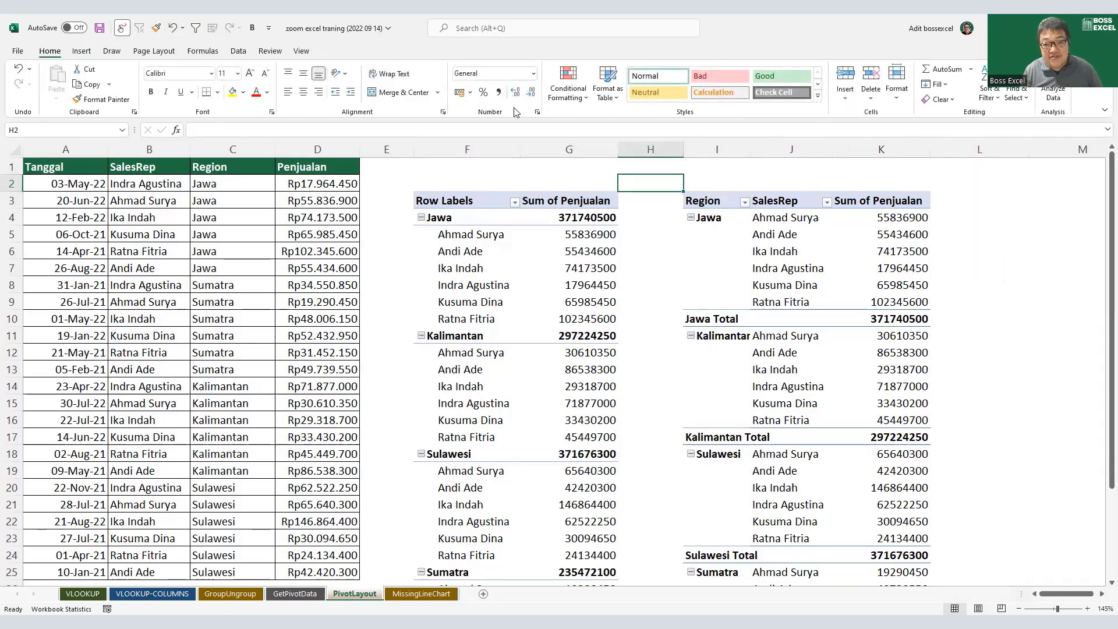
drag(729, 189, 729, 204)
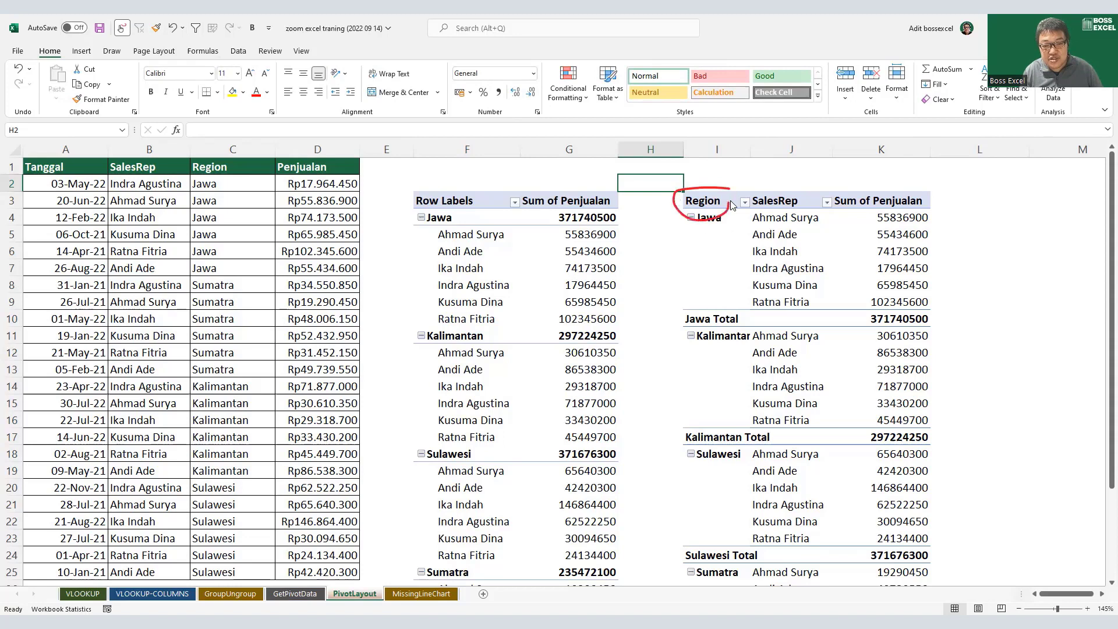
mouse_move(808, 191)
mouse_down()
mouse_move(786, 189)
mouse_move(767, 221)
mouse_up()
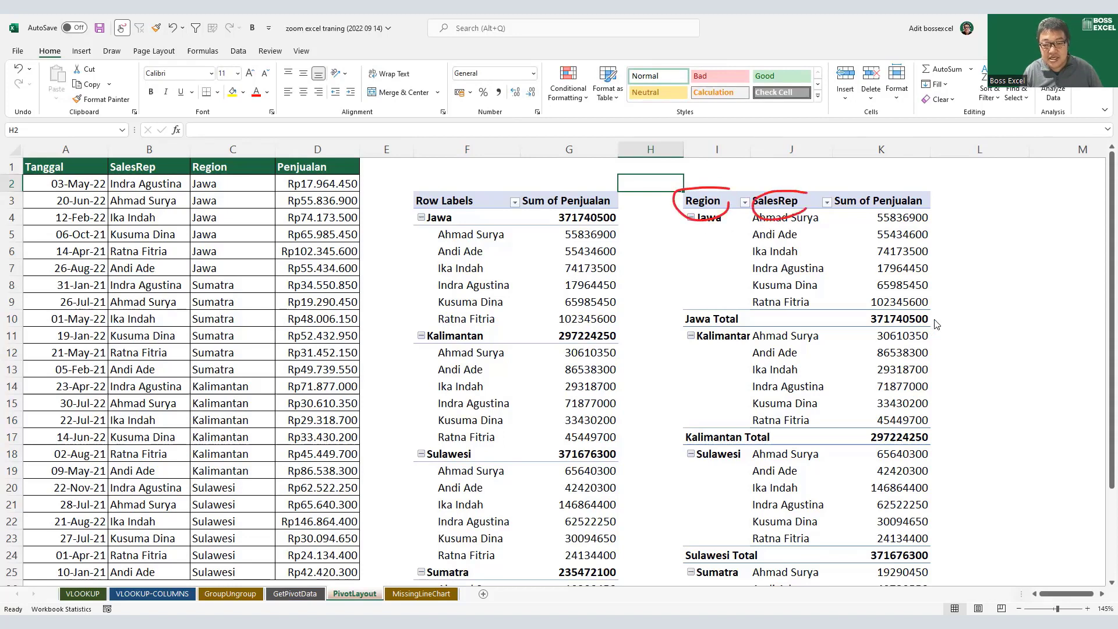
drag(934, 320, 957, 303)
mouse_move(795, 162)
mouse_down()
mouse_move(801, 195)
mouse_move(808, 181)
mouse_up()
drag(727, 168, 725, 190)
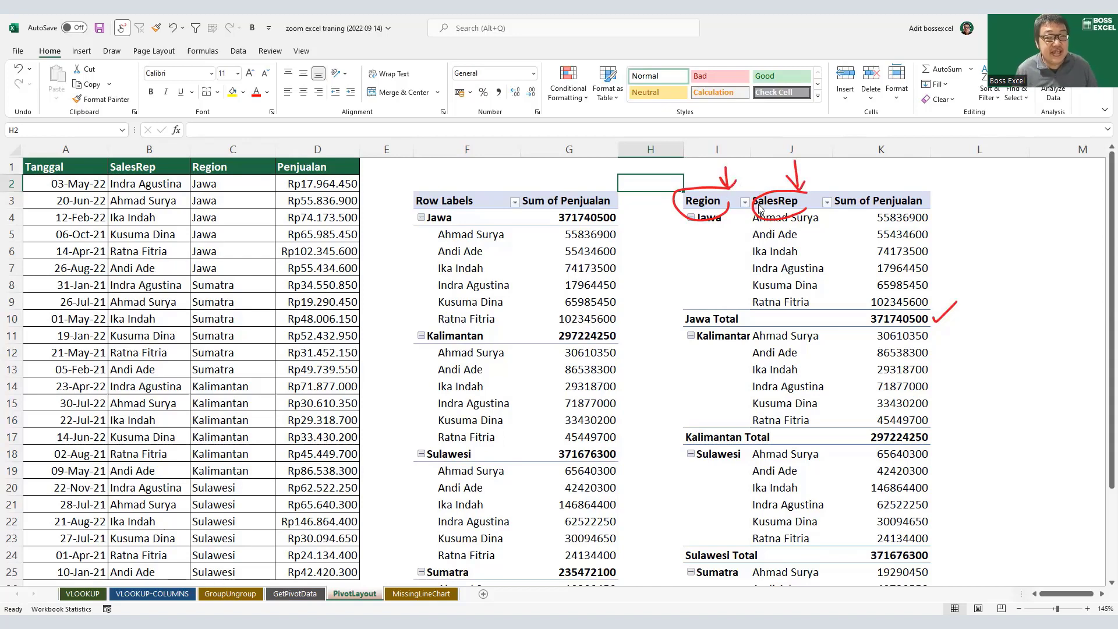
Step: Undo all the red annotations around the new PivotTable and leave drawing mode
key(ctrl+z)
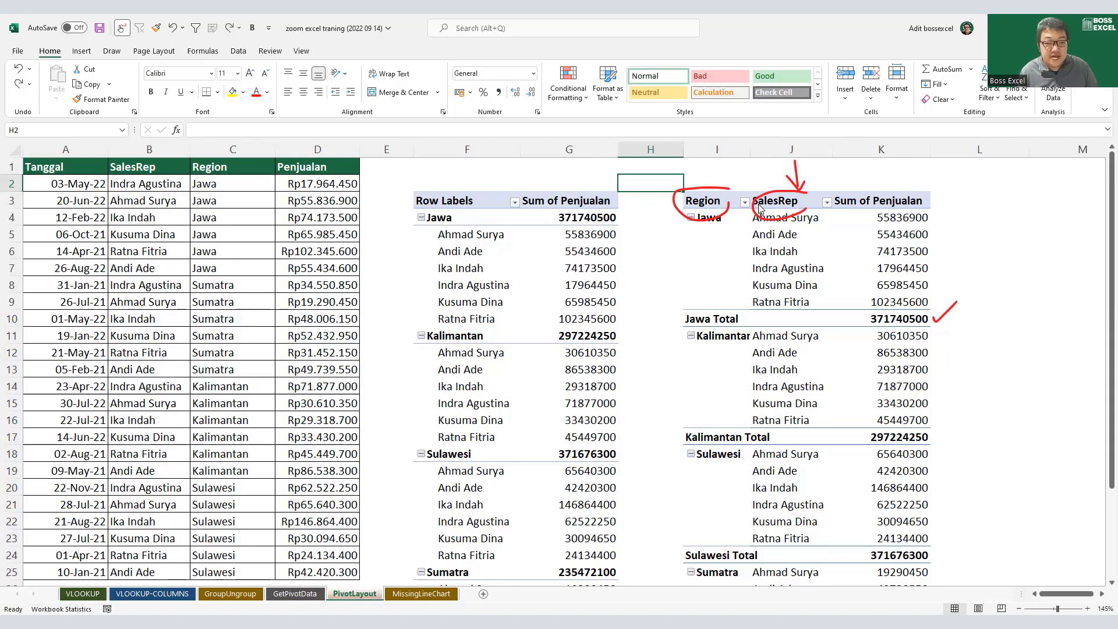
key(ctrl+z)
key(ctrl+z)
key(ctrl+z)
key(ctrl+z)
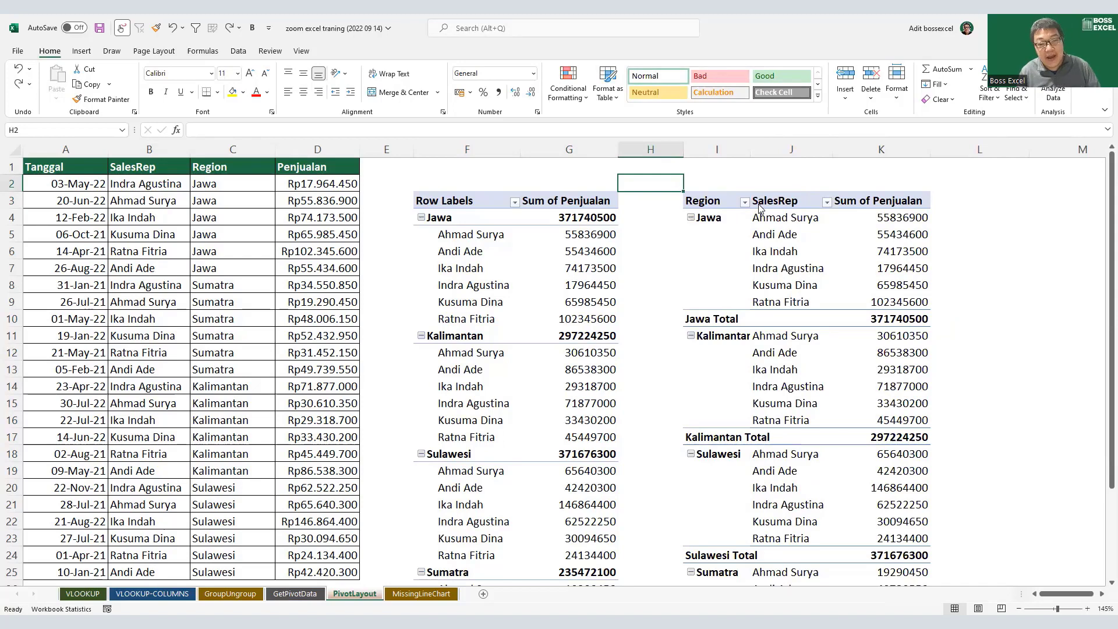
key(Escape)
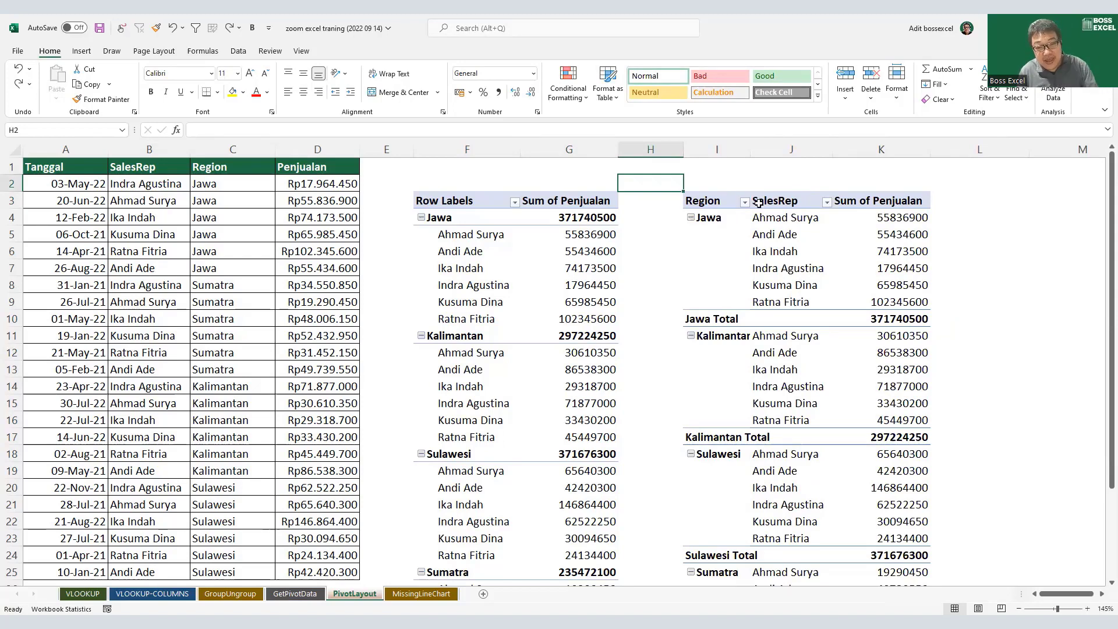
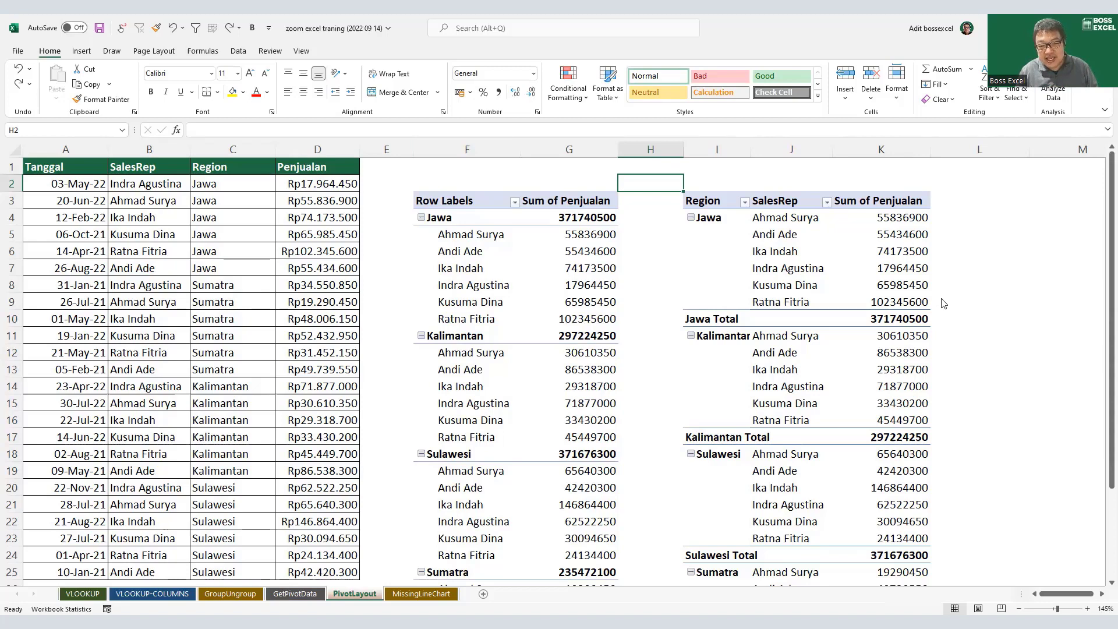
right_click(912, 240)
click(944, 304)
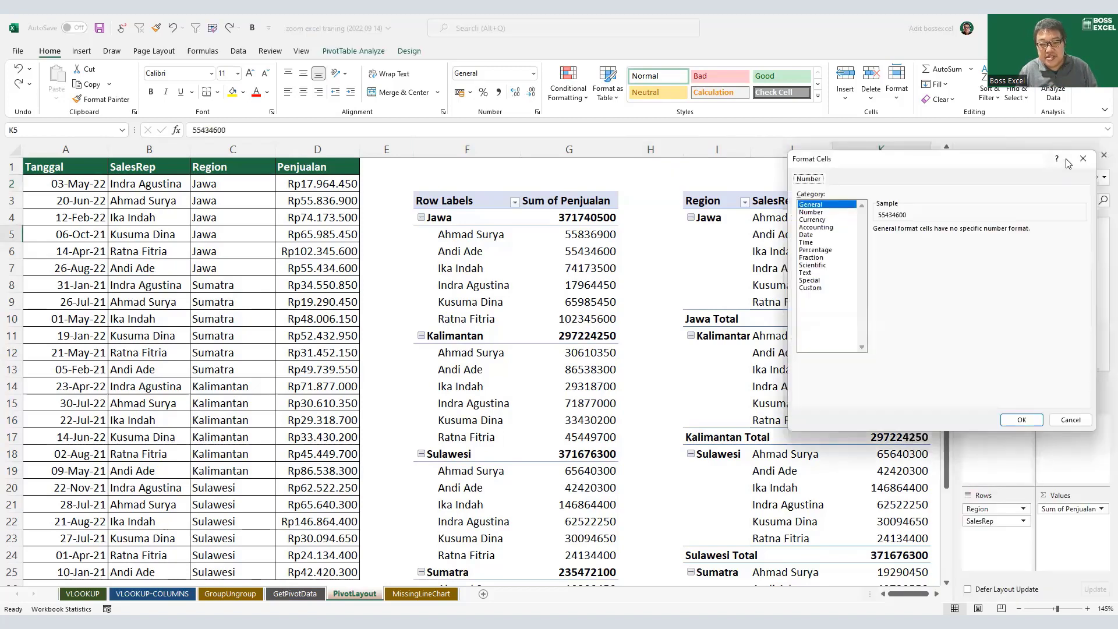
click(1080, 161)
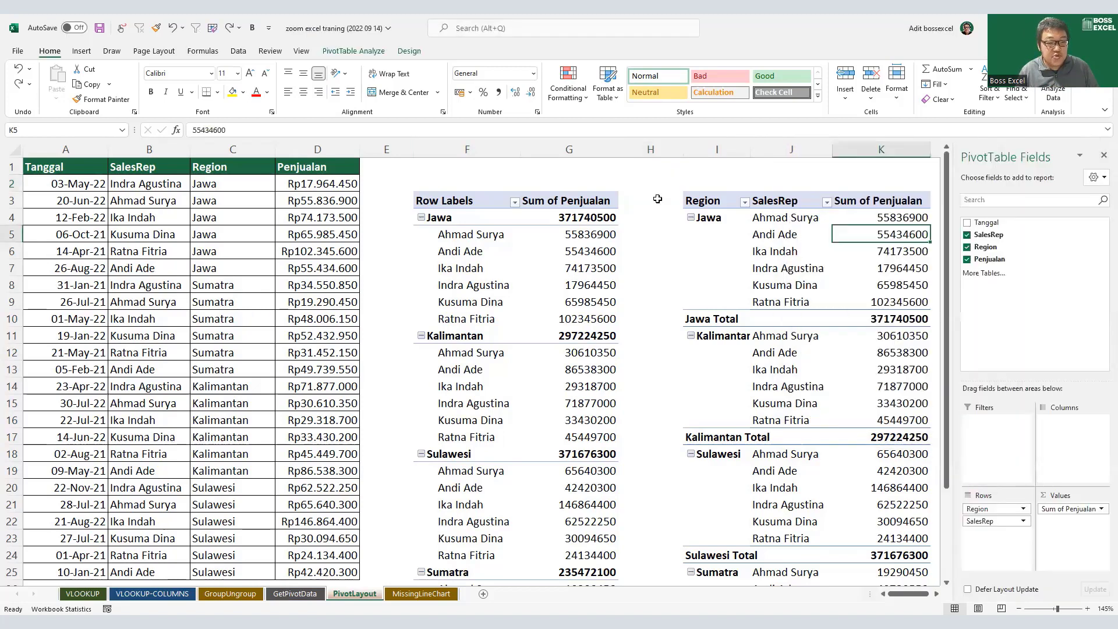
Step: Open the MissingLineChart sheet and highlight the Prdk 3 and Prdk 8 rows with empty Total Penjualan cells
click(429, 593)
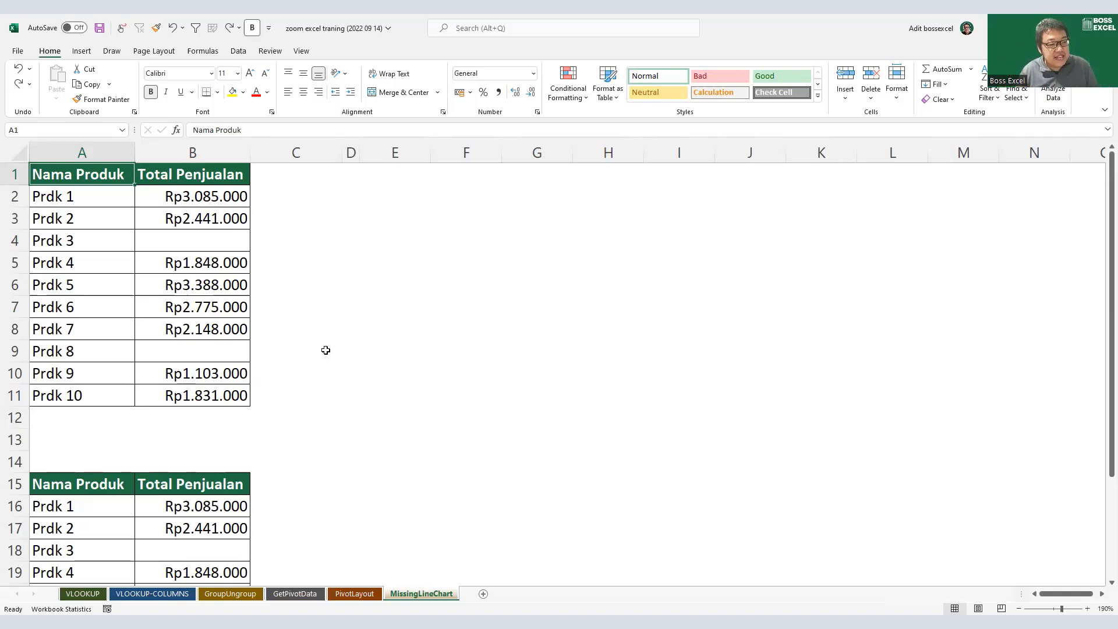
ctrl+scroll(326, 350, down, 1)
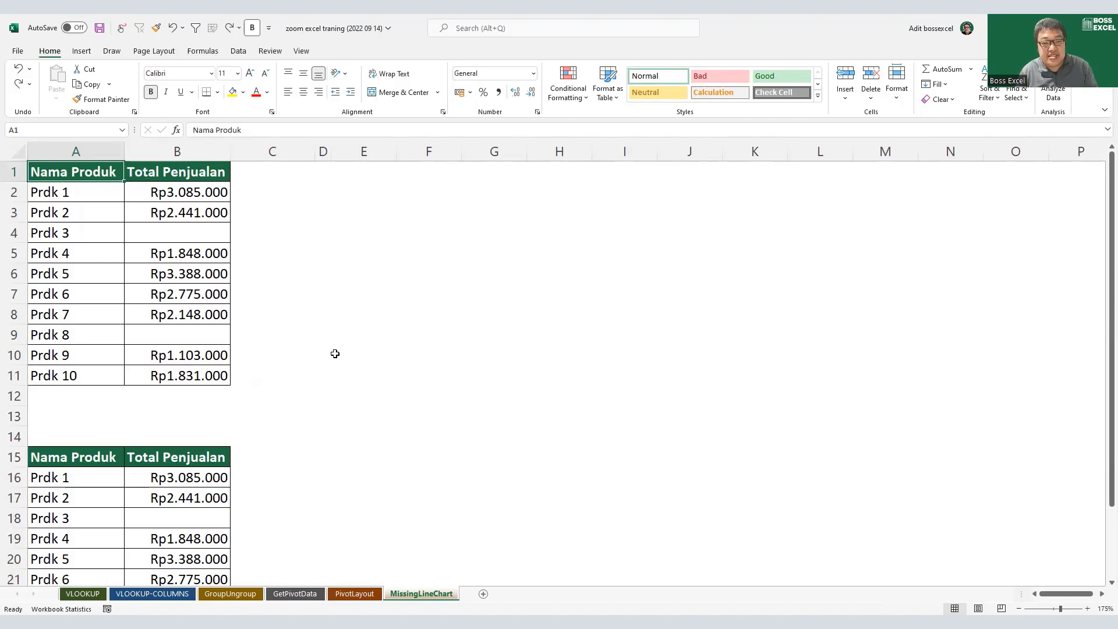
click(164, 230)
drag(70, 228, 160, 231)
drag(84, 333, 152, 331)
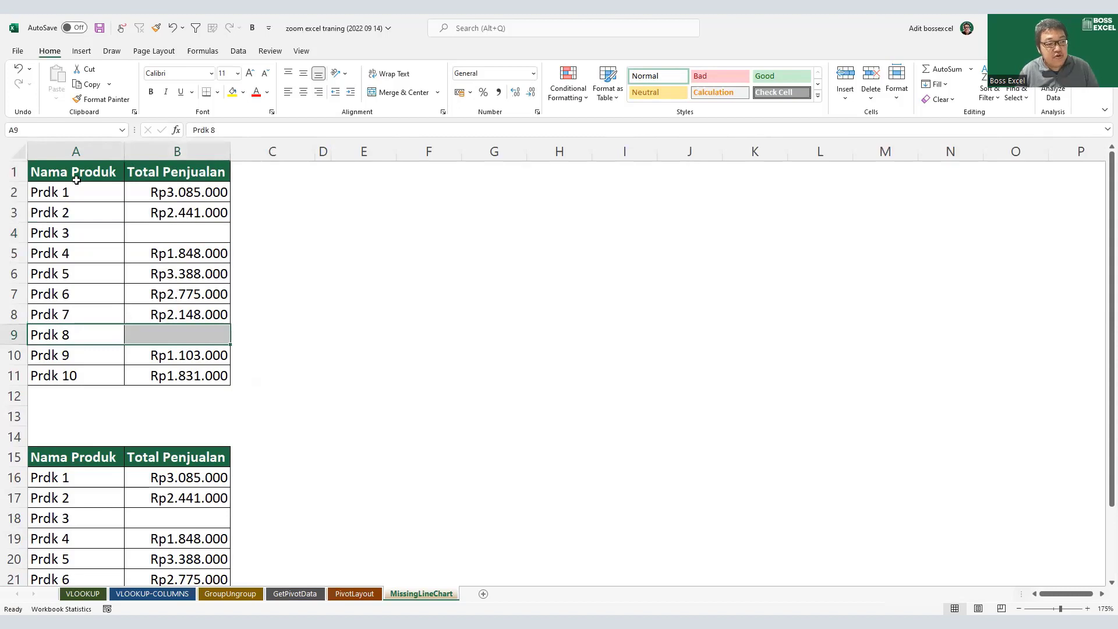
Step: Insert a basic 2-D line chart from the Nama Produk and Total Penjualan table in A1:B11
click(96, 212)
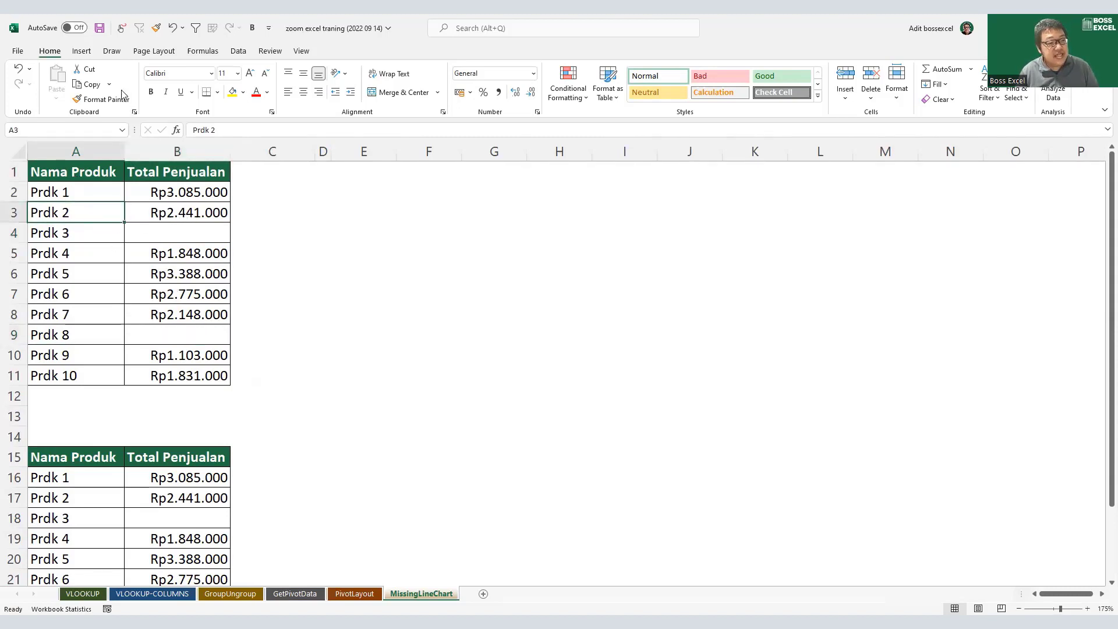
click(82, 51)
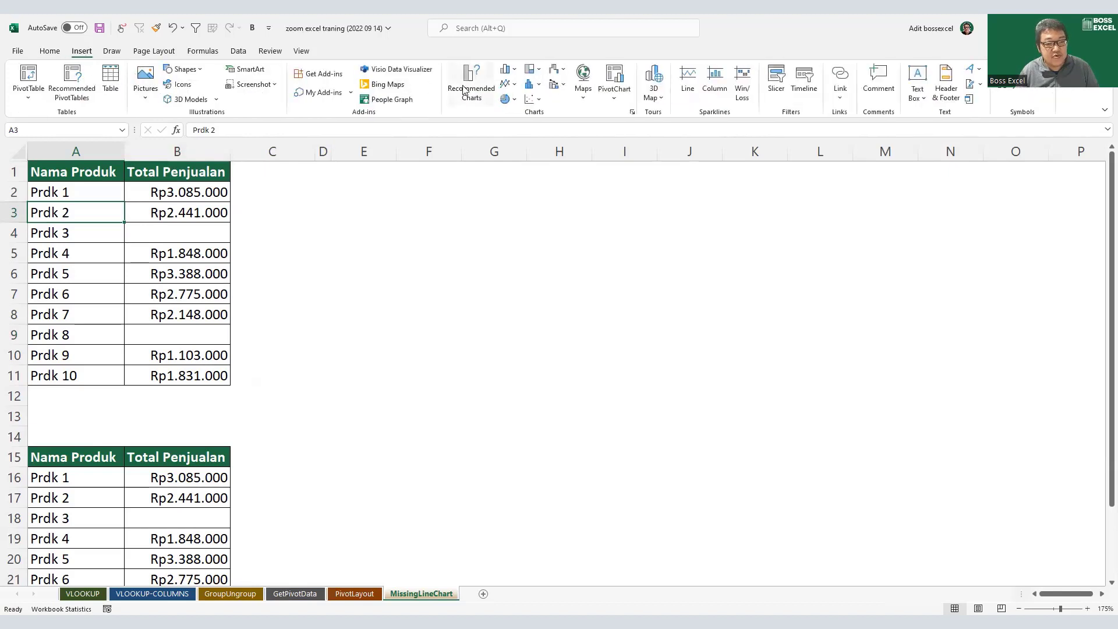
click(515, 86)
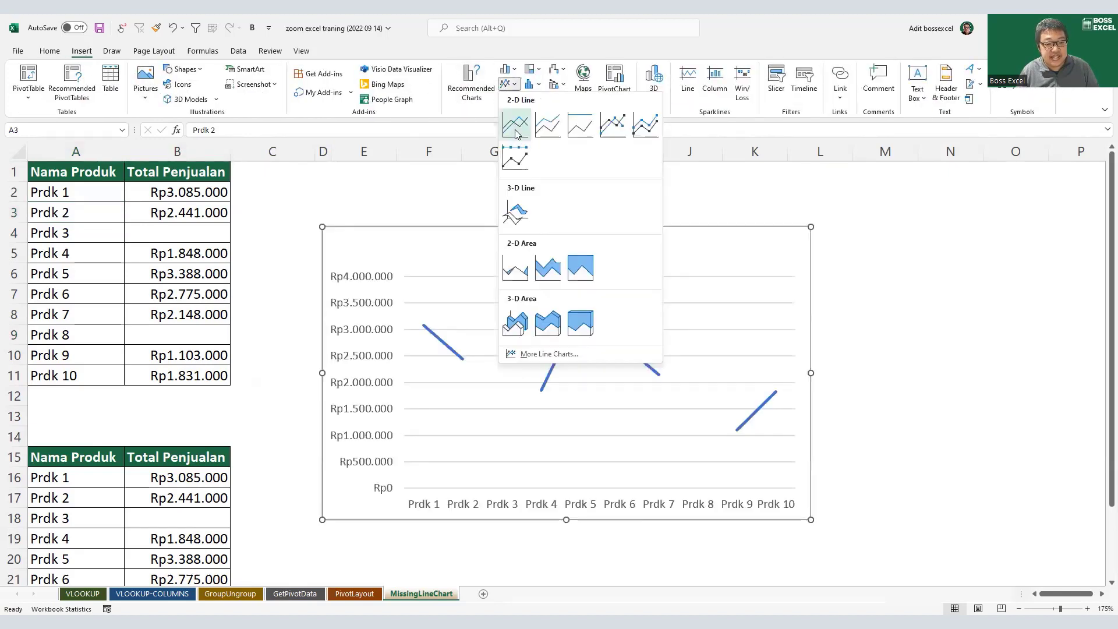
click(516, 134)
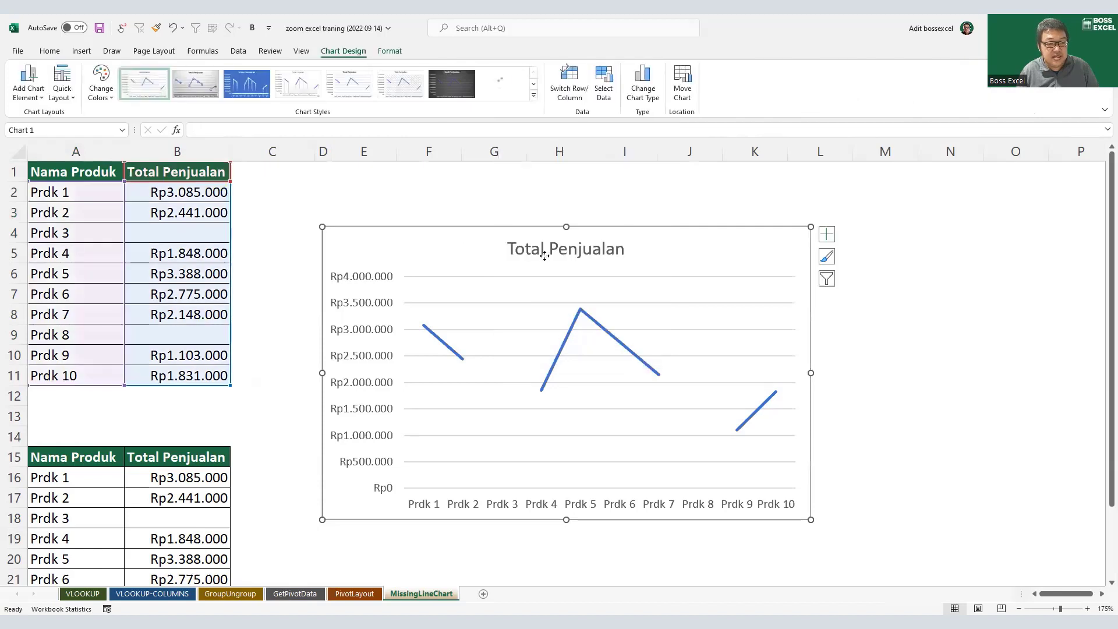
Step: Delete the chart title, fit the smaller chart beside the first table over columns D to J, and collapse the ribbon
click(547, 254)
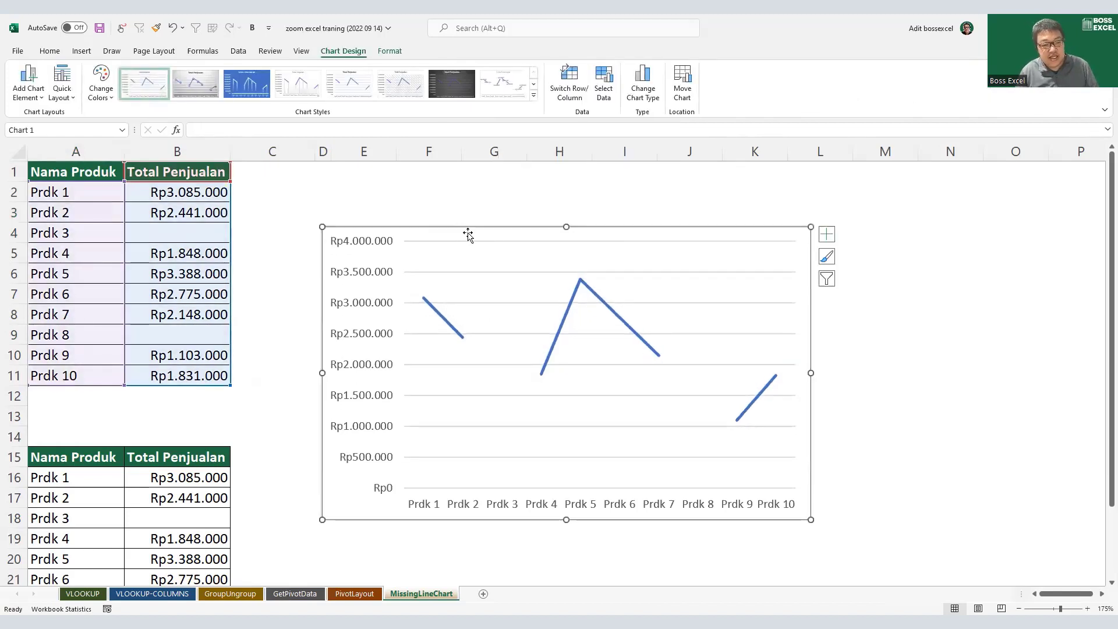
key(Delete)
drag(464, 228, 425, 169)
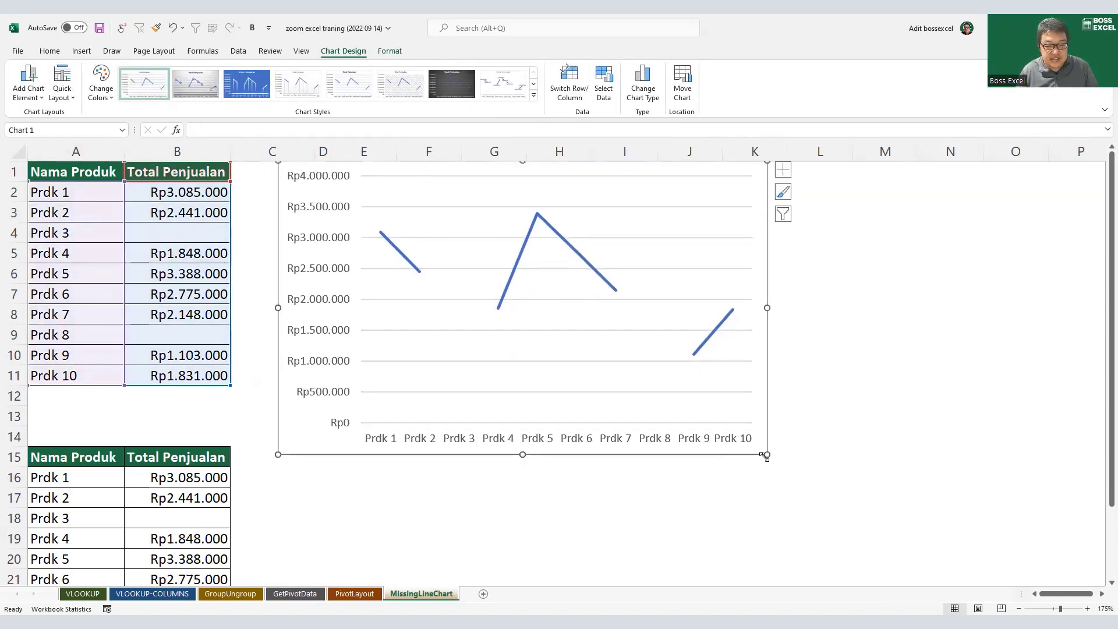
drag(767, 454, 724, 391)
click(806, 377)
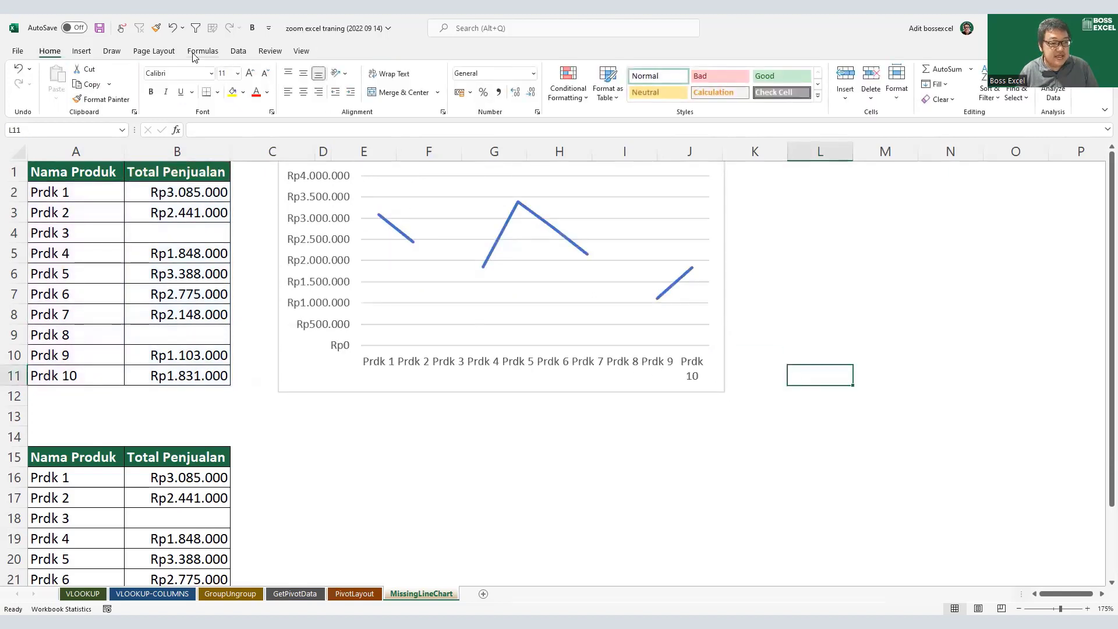
double_click(58, 52)
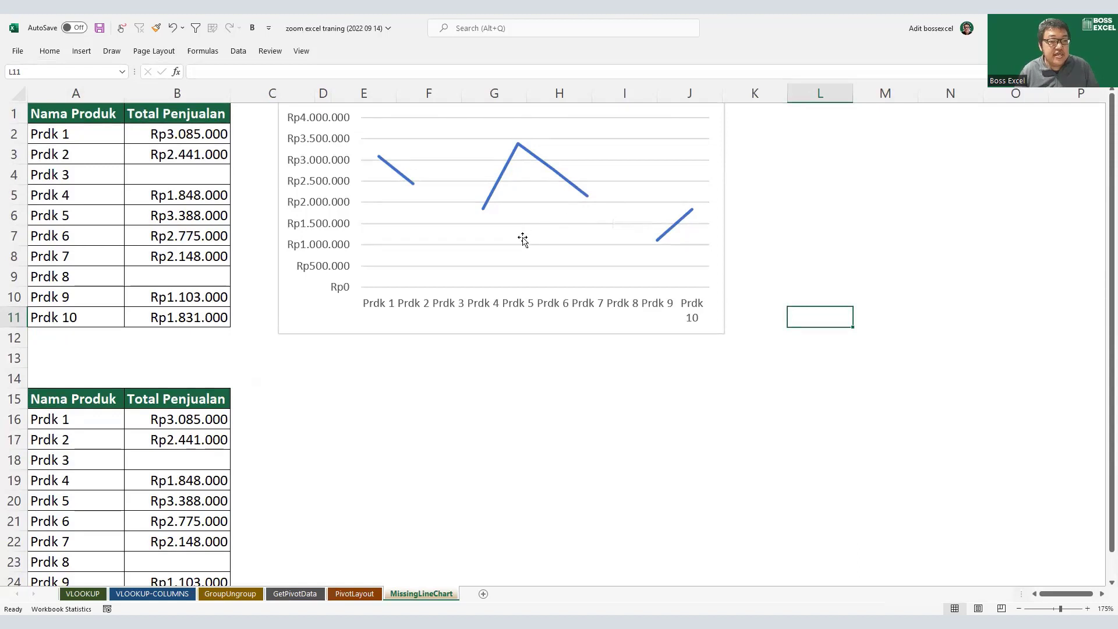
Step: Set the line chart's data source to show empty cells as Zero
click(191, 176)
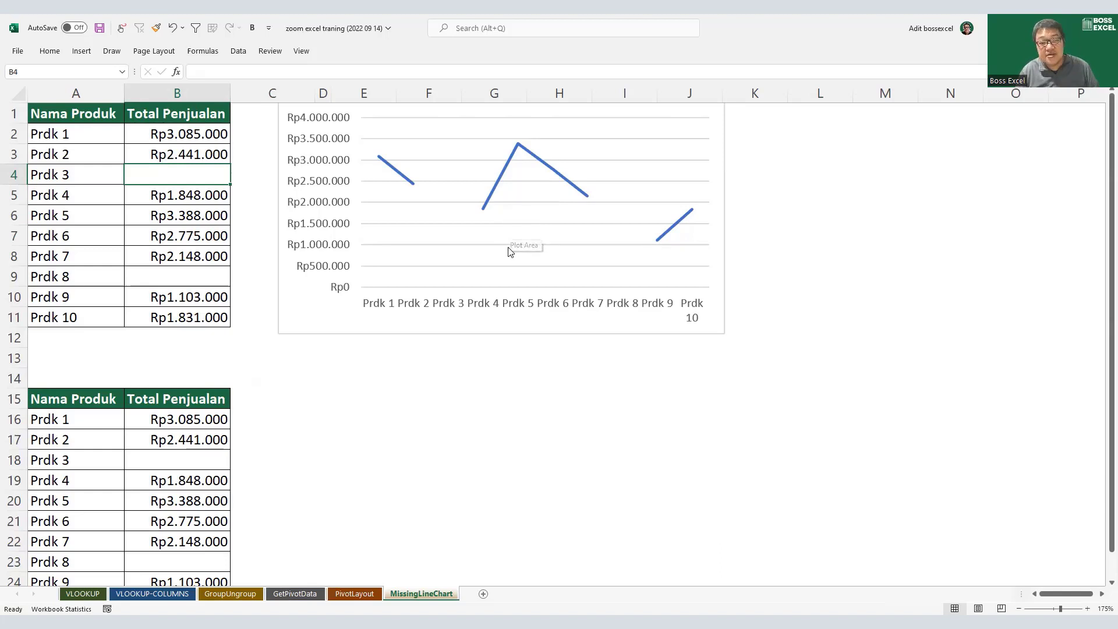
right_click(473, 171)
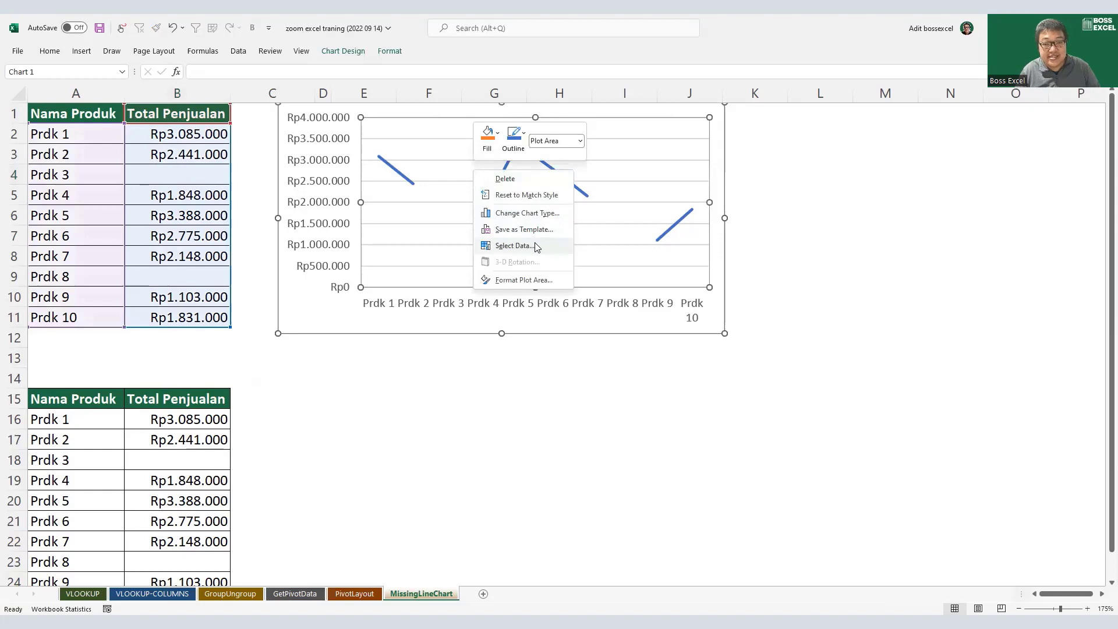
click(515, 245)
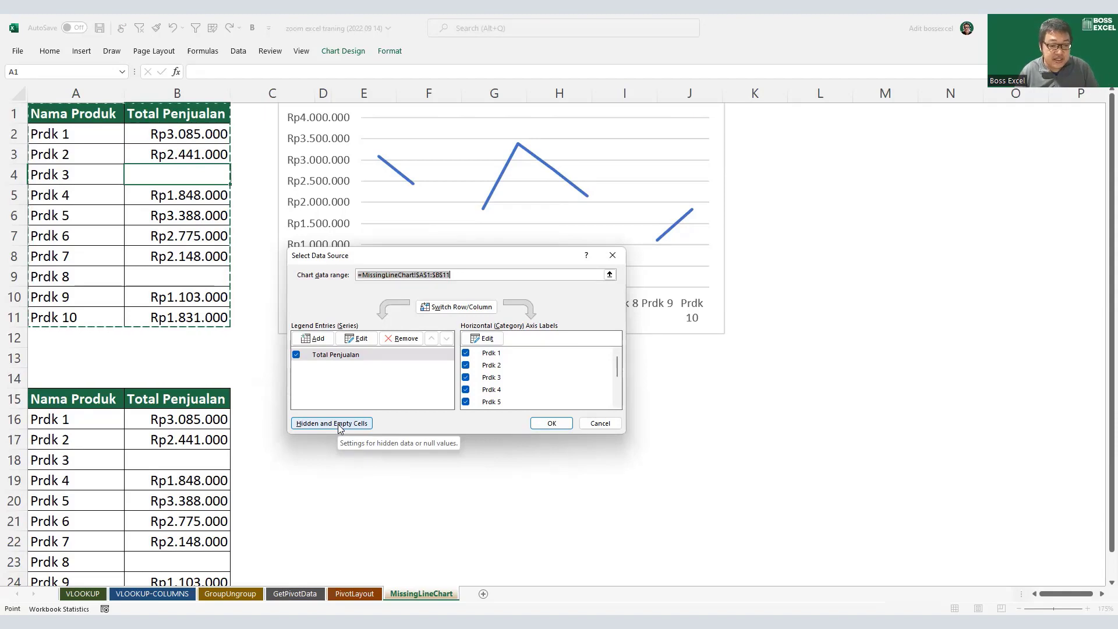
click(340, 428)
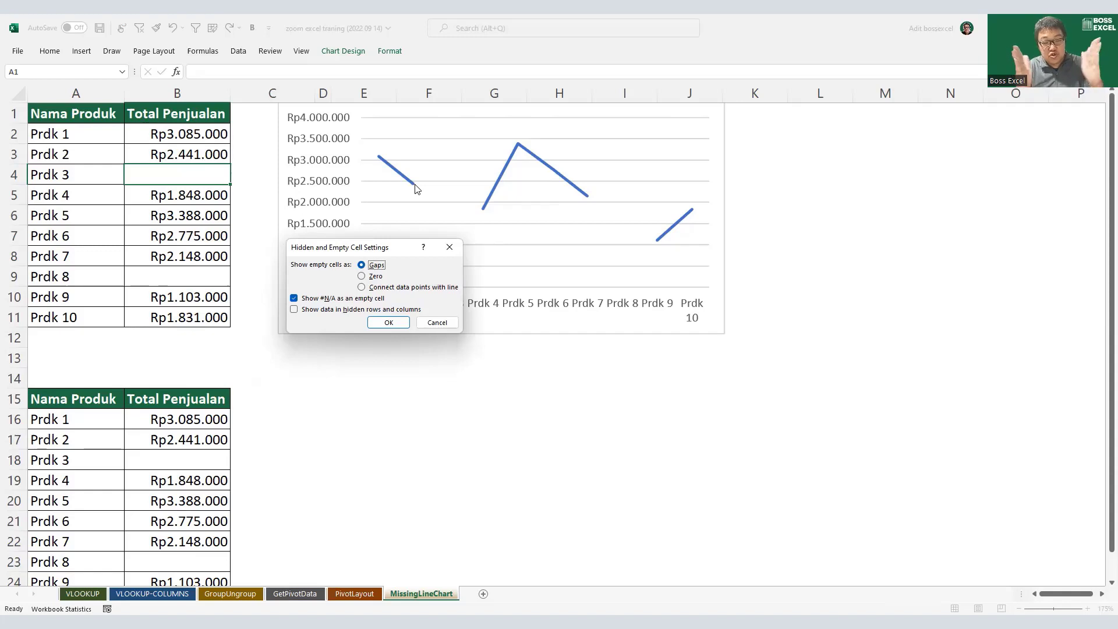
click(362, 278)
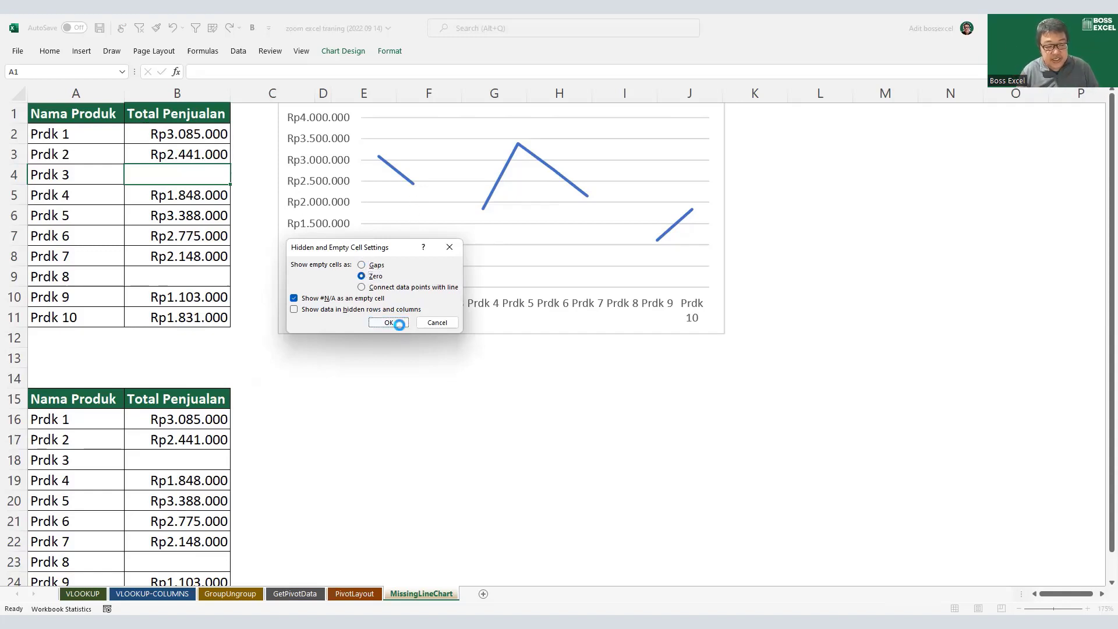
key(Return)
click(550, 424)
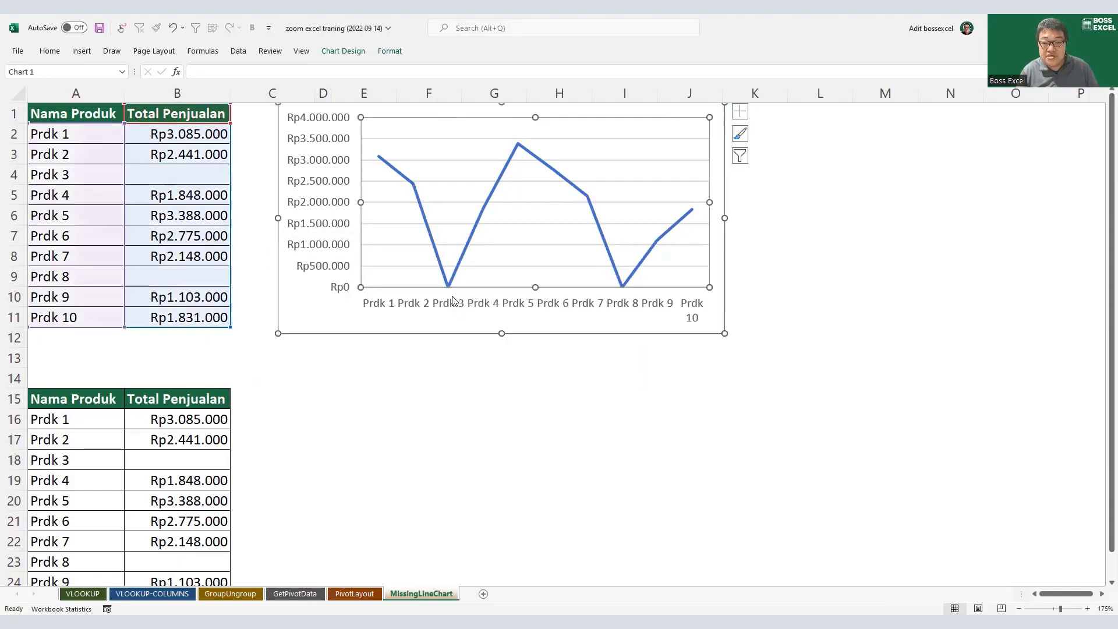
Step: Change the chart's empty cell setting to Connect data points with line
right_click(449, 173)
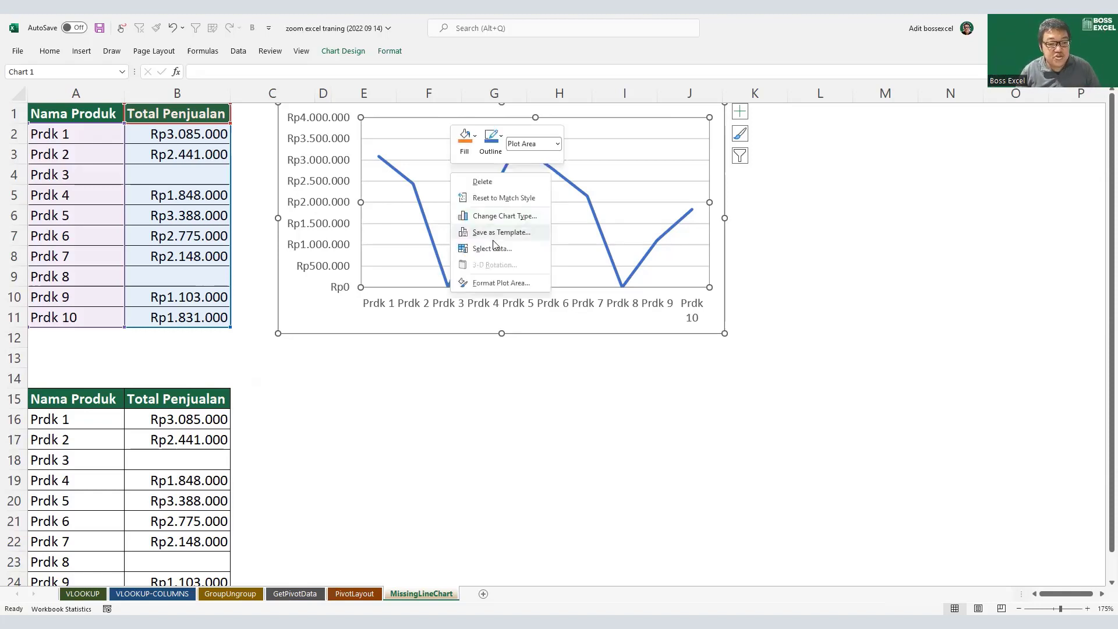
click(494, 249)
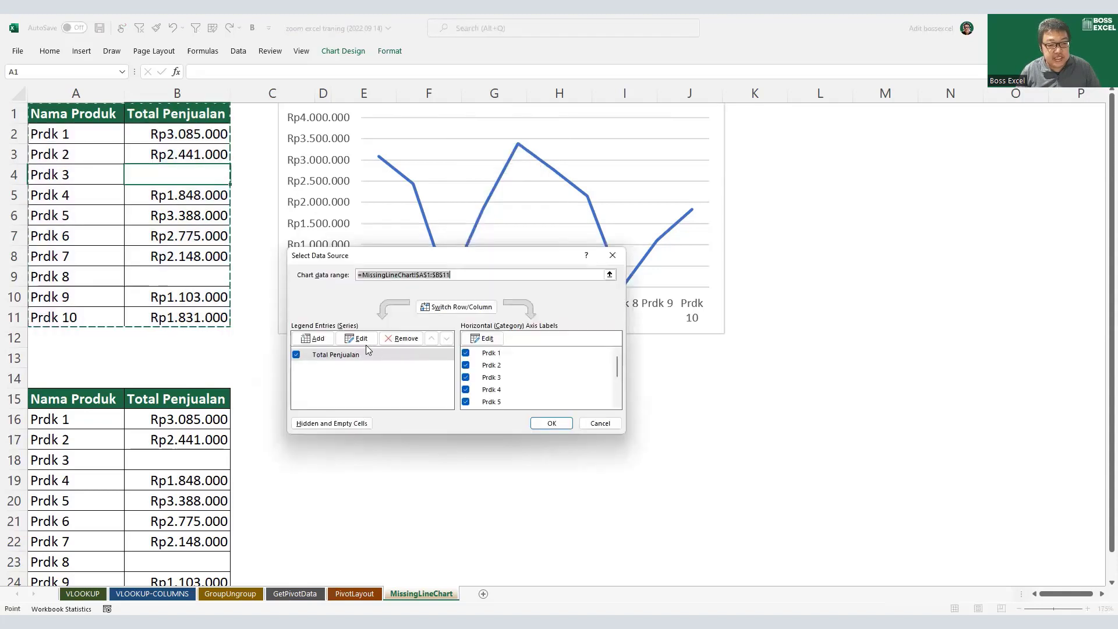
click(338, 430)
click(455, 344)
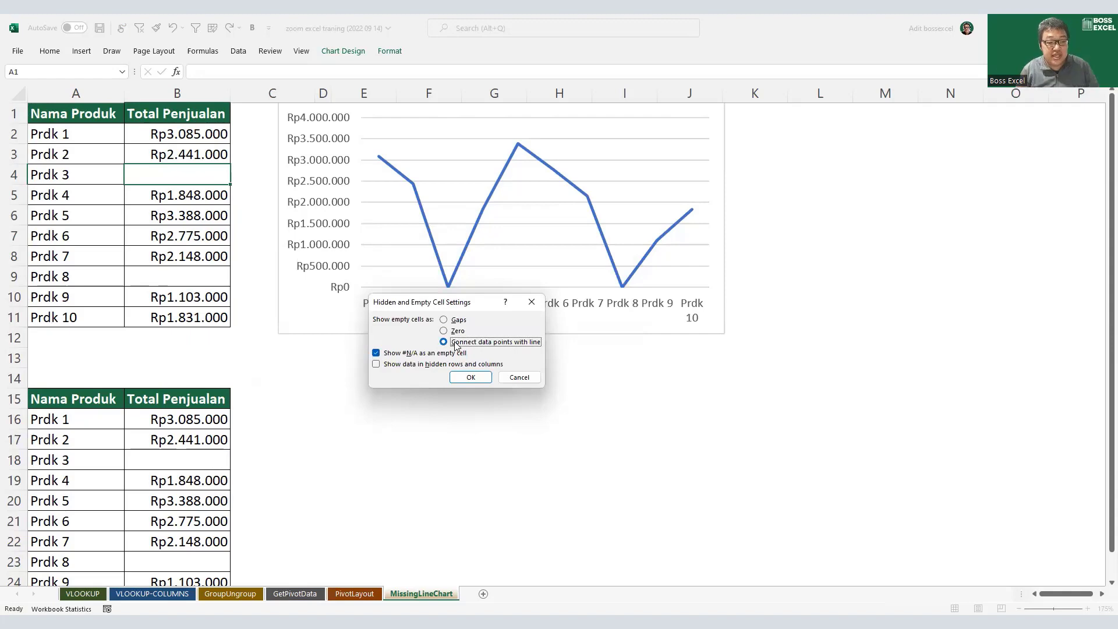
click(469, 380)
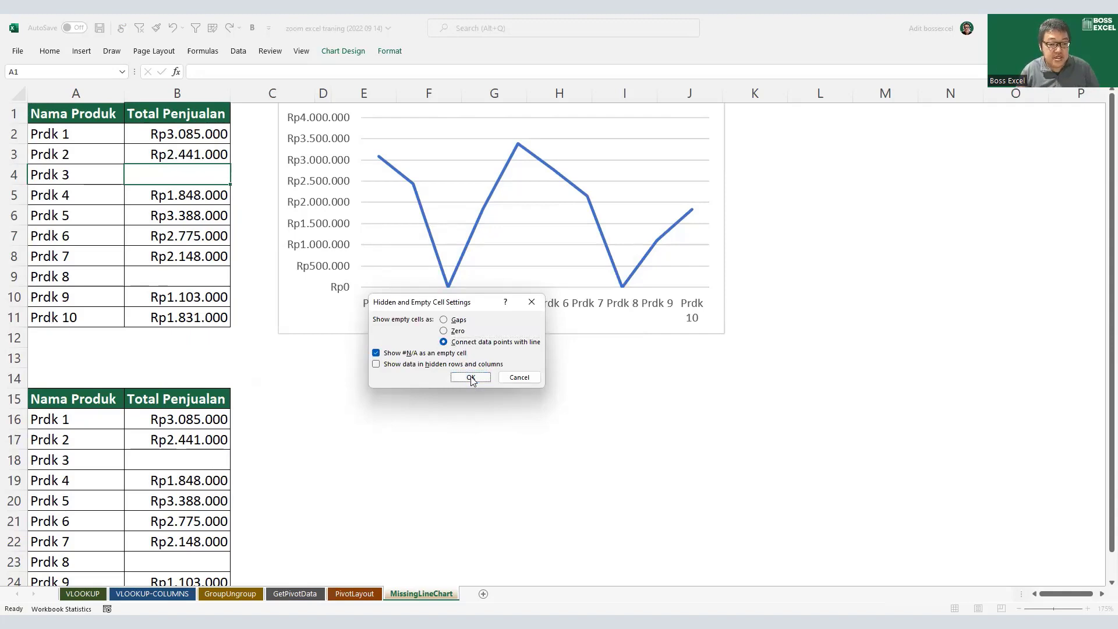
click(552, 424)
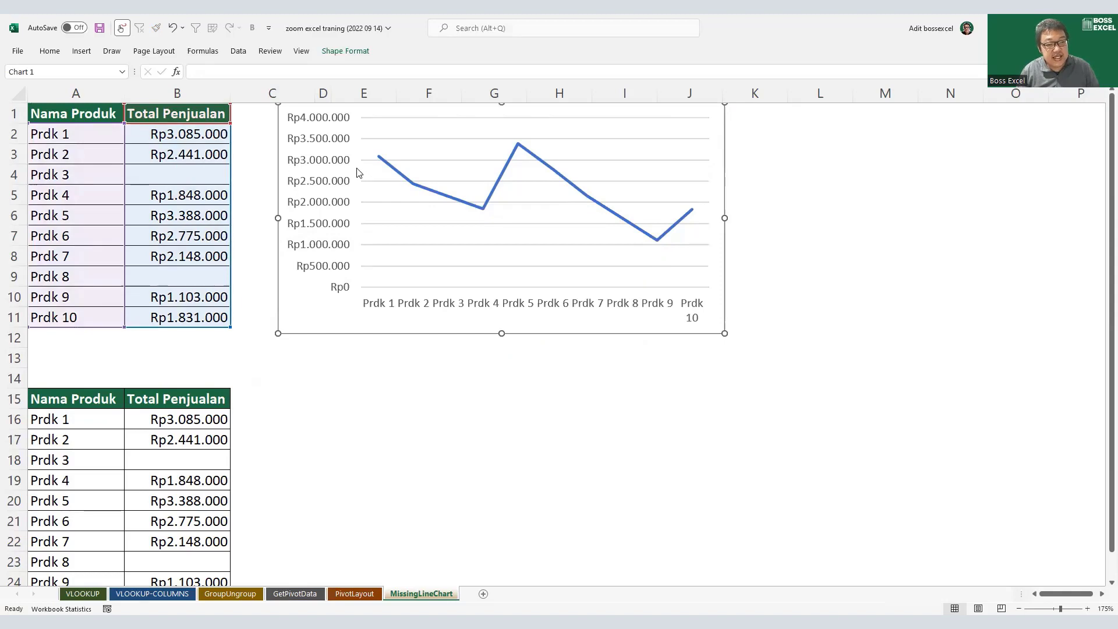
Step: Mark the bridged Prdk 3 and Prdk 8 points and their neighbours in red, with checks and arrows at B3 and B5
click(412, 186)
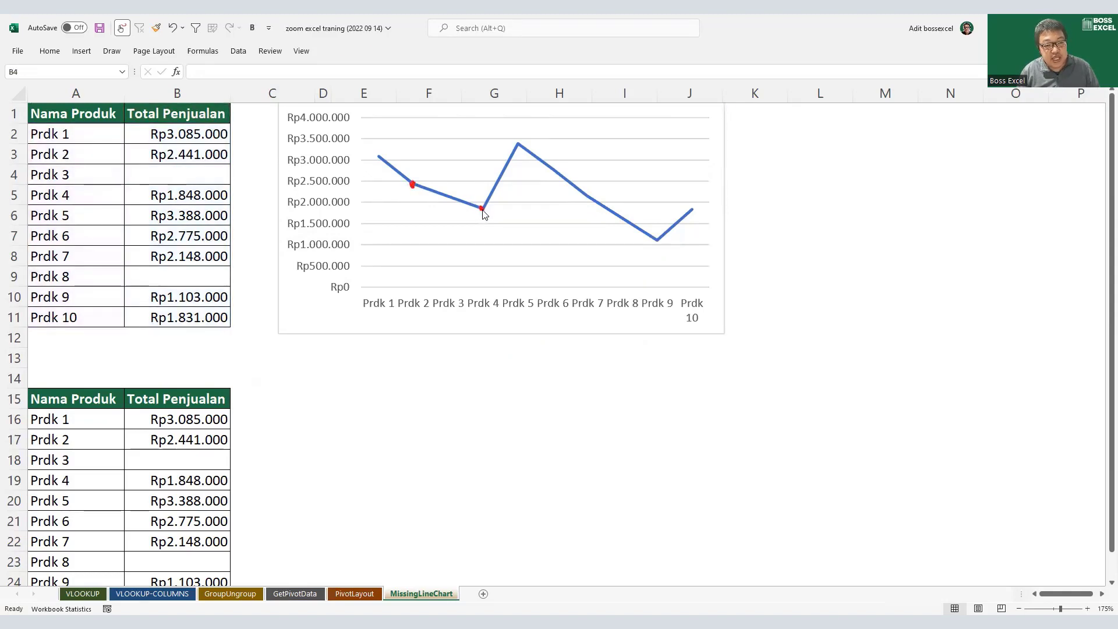
drag(236, 152, 252, 146)
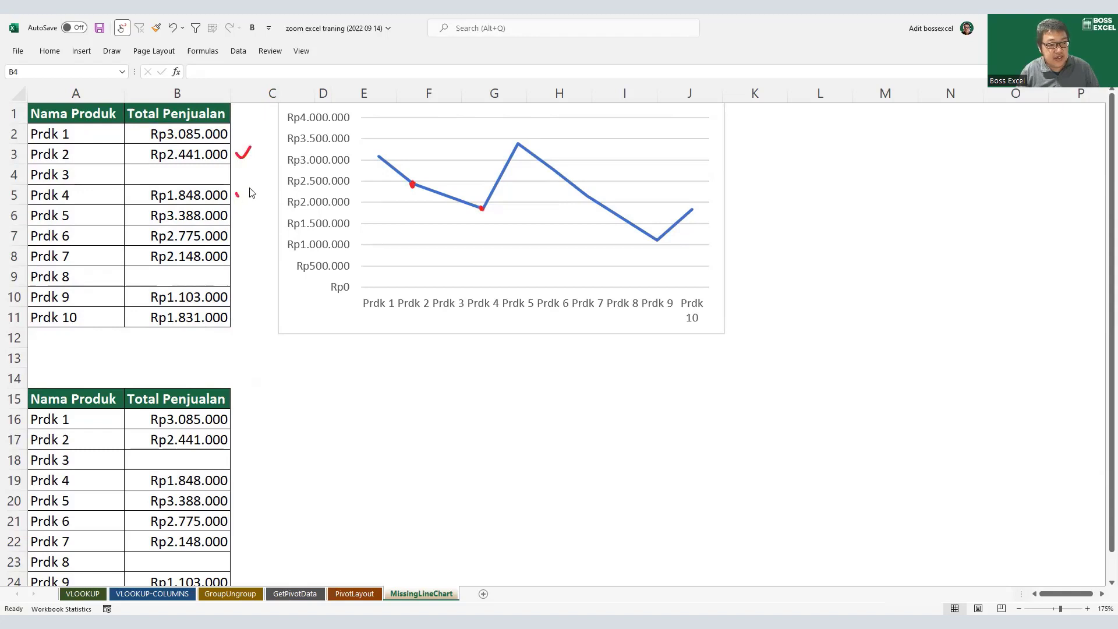
drag(237, 192, 252, 185)
drag(446, 194, 443, 196)
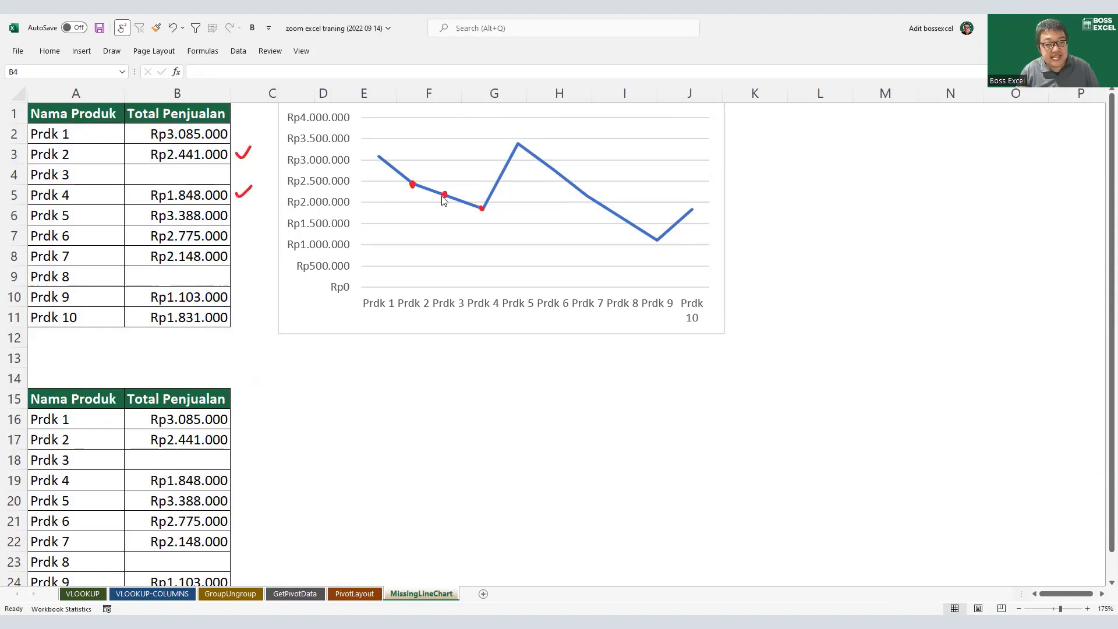
click(133, 155)
drag(133, 155, 157, 154)
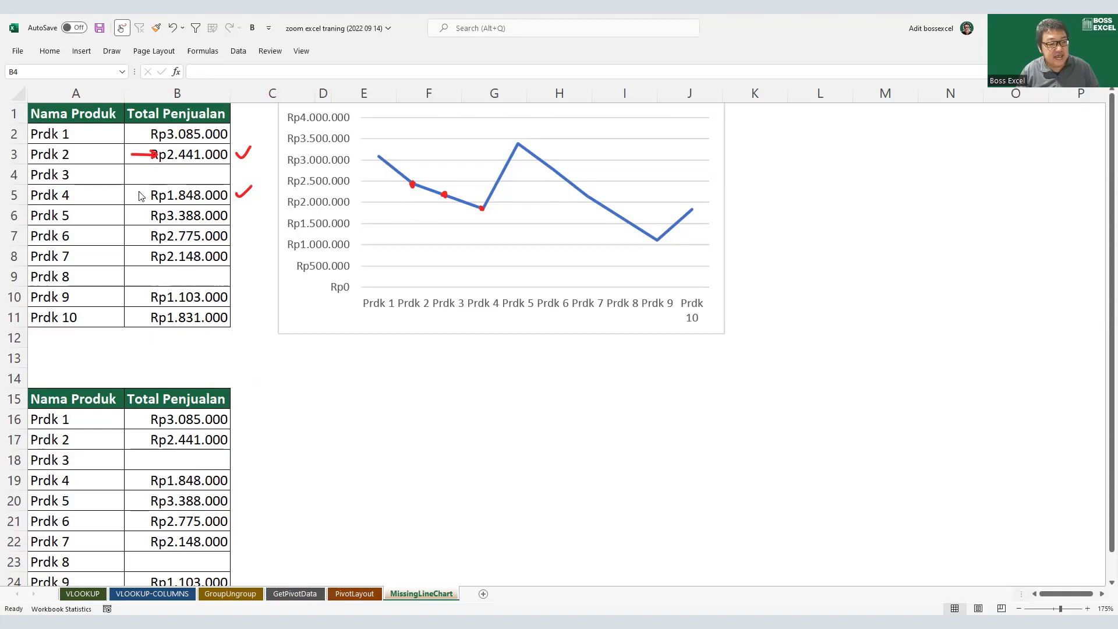
drag(133, 190, 154, 195)
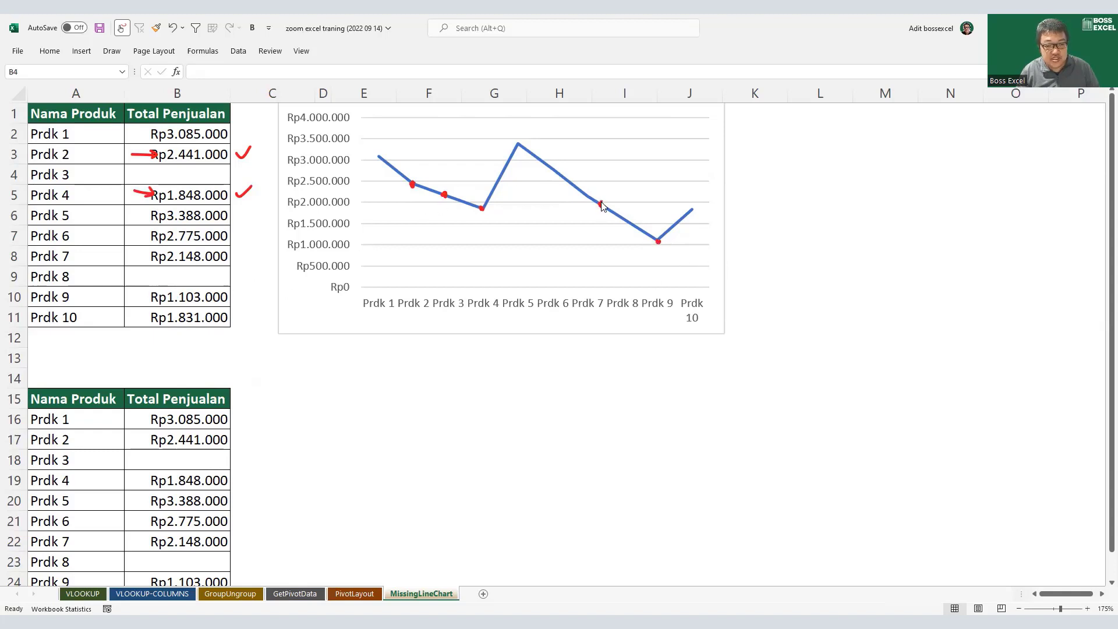
mouse_move(630, 201)
mouse_down()
mouse_move(631, 248)
mouse_move(634, 229)
mouse_up()
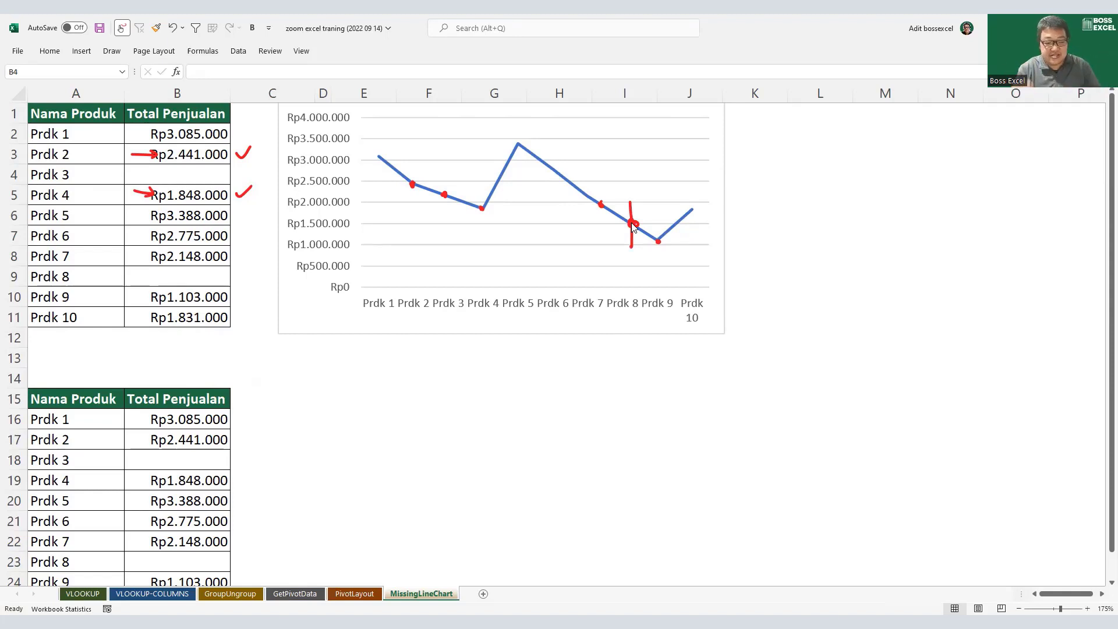
Step: Undo all the red annotations on the line chart and table, and leave drawing mode
key(ctrl+z)
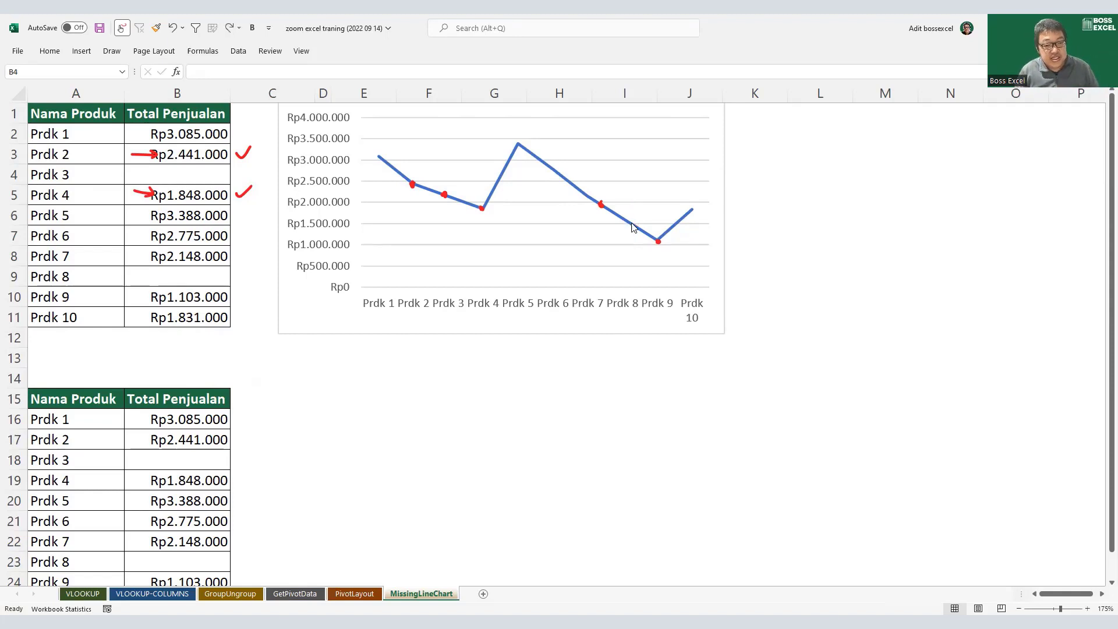
key(ctrl+z)
key(ctrl+z)
key(ctrl+z)
key(ctrl+z)
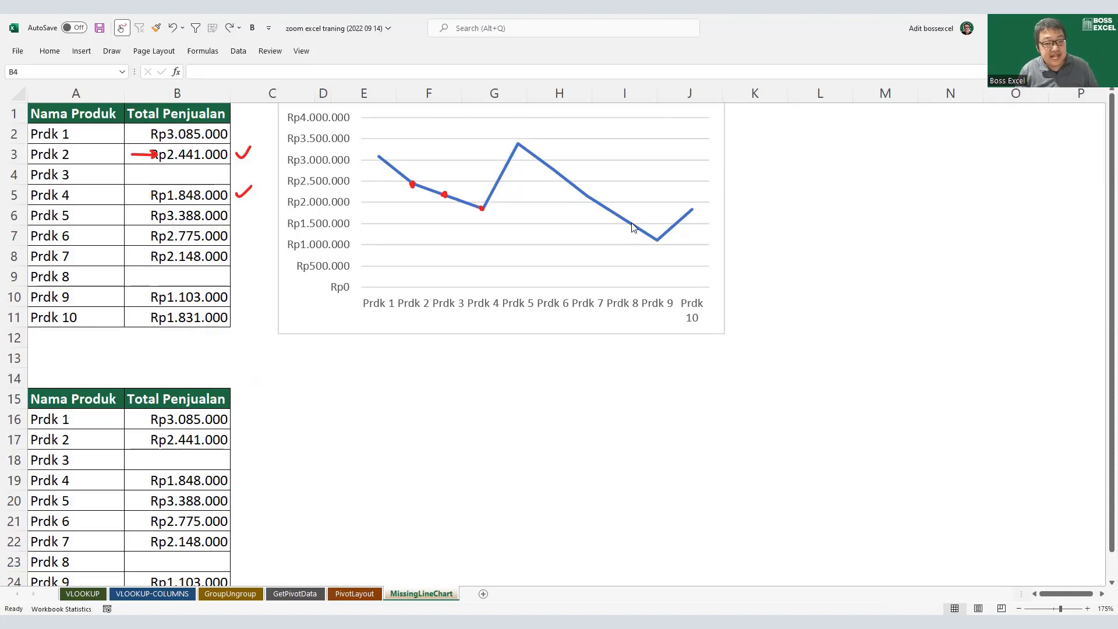
key(ctrl+z)
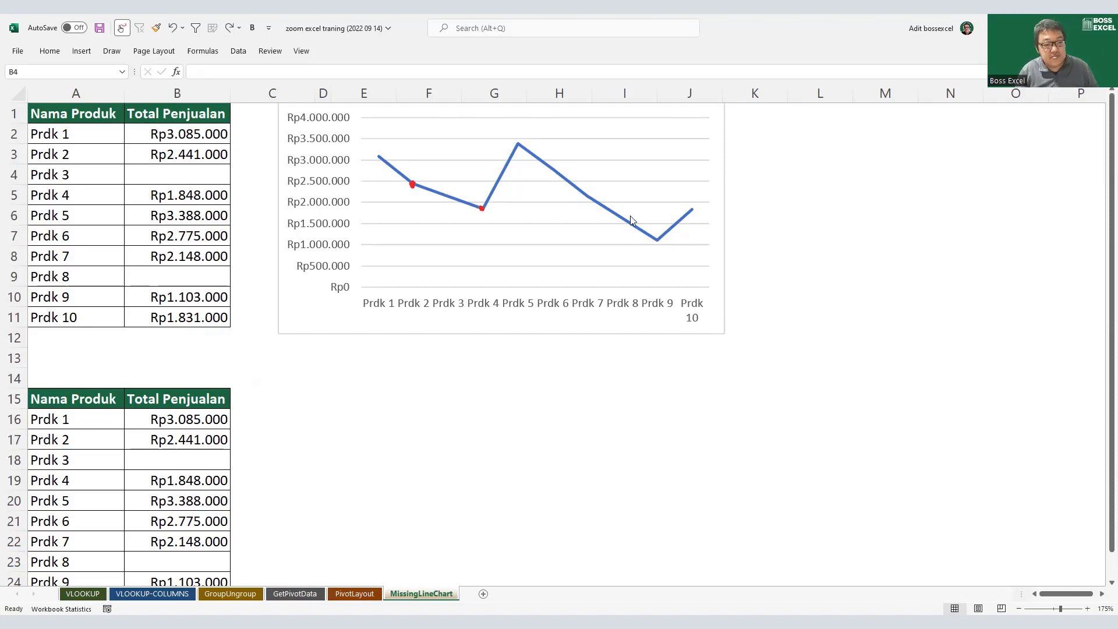
key(ctrl+z)
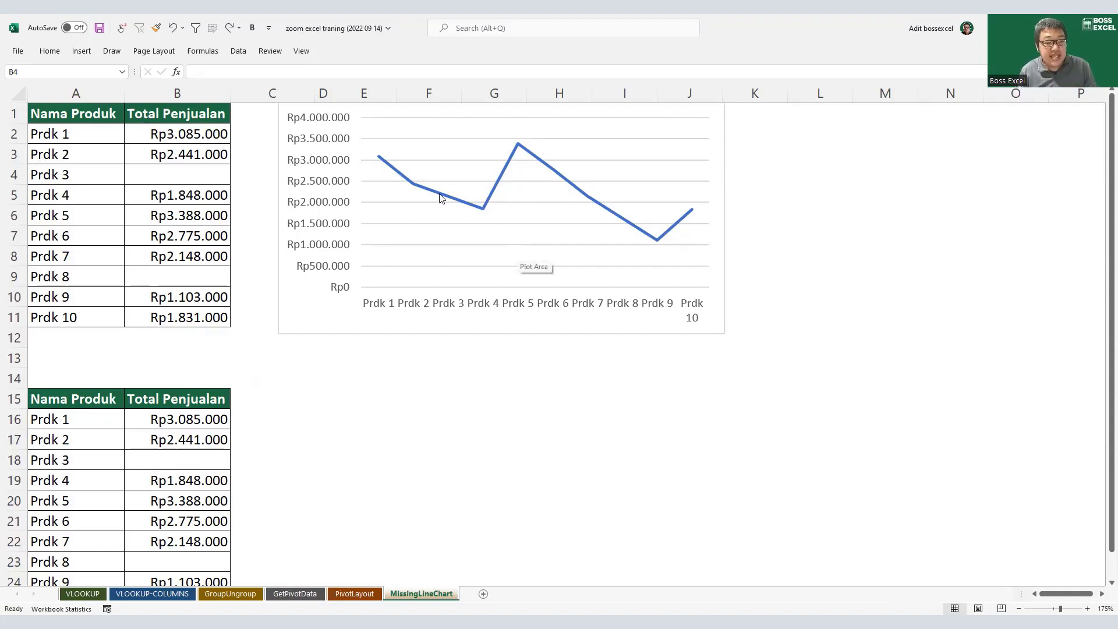
Step: Inspect the chart line's data points around the empty products, and deselect the chart
mouse_move(443, 197)
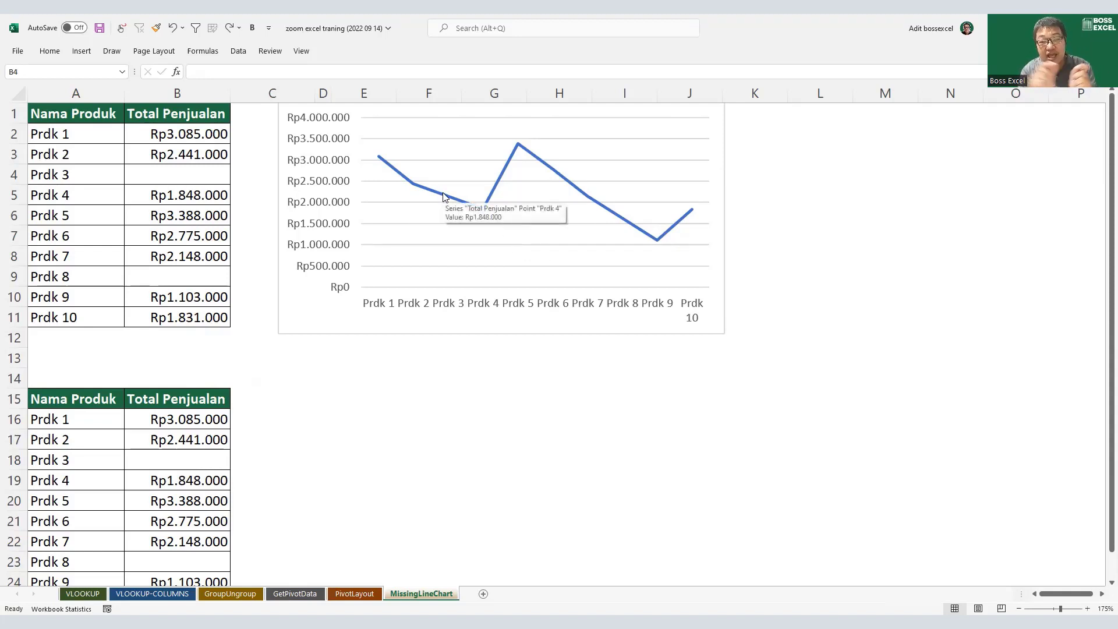
click(443, 196)
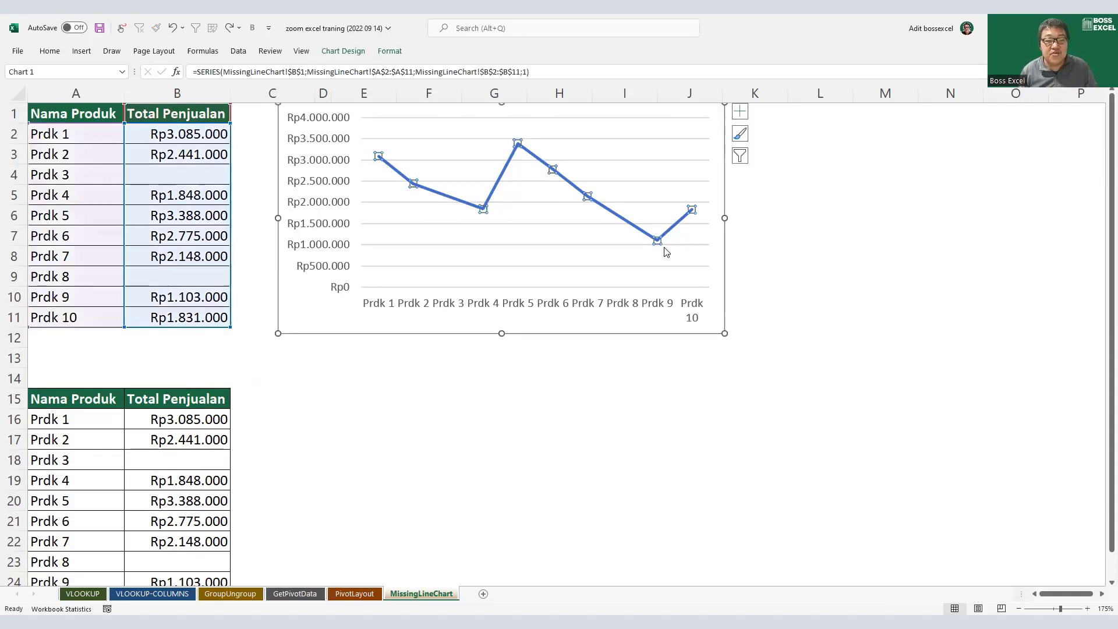
click(782, 271)
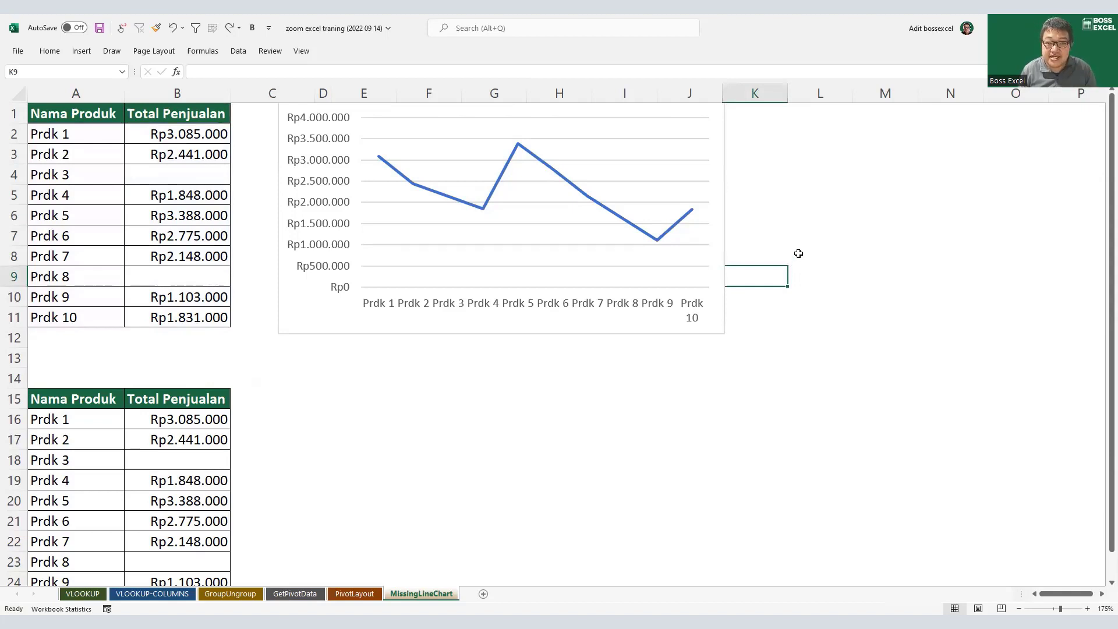
Step: Insert a 2-D line chart of the second product table (A15:B25), remove its title, and place it below the first chart
click(449, 199)
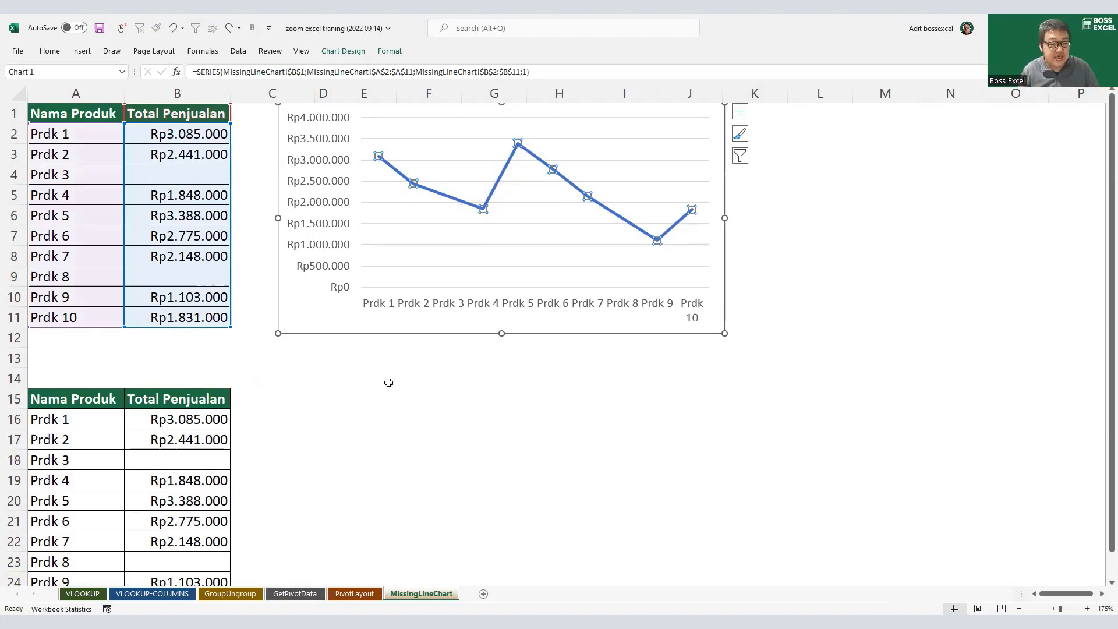
scroll(383, 381, down, 2)
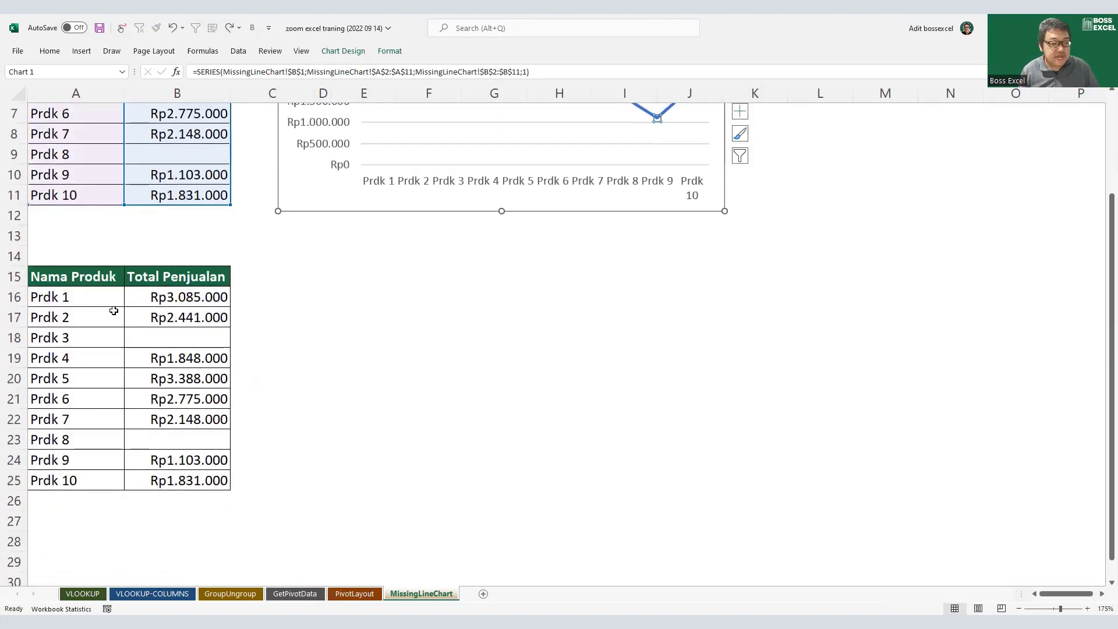
click(89, 295)
click(91, 364)
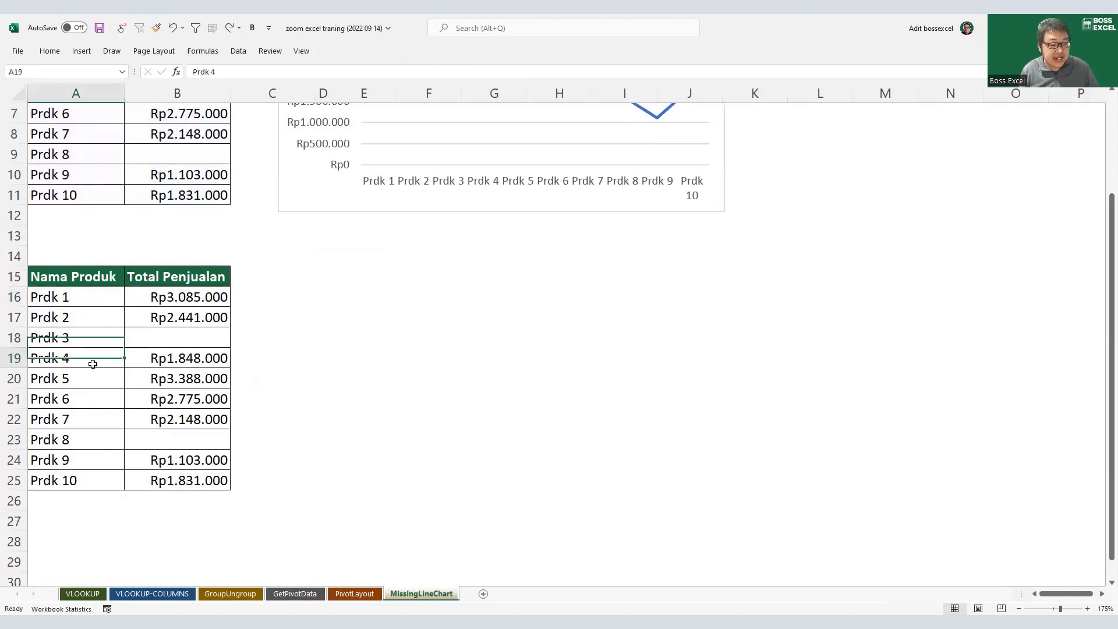
click(69, 274)
drag(70, 274, 224, 484)
click(196, 362)
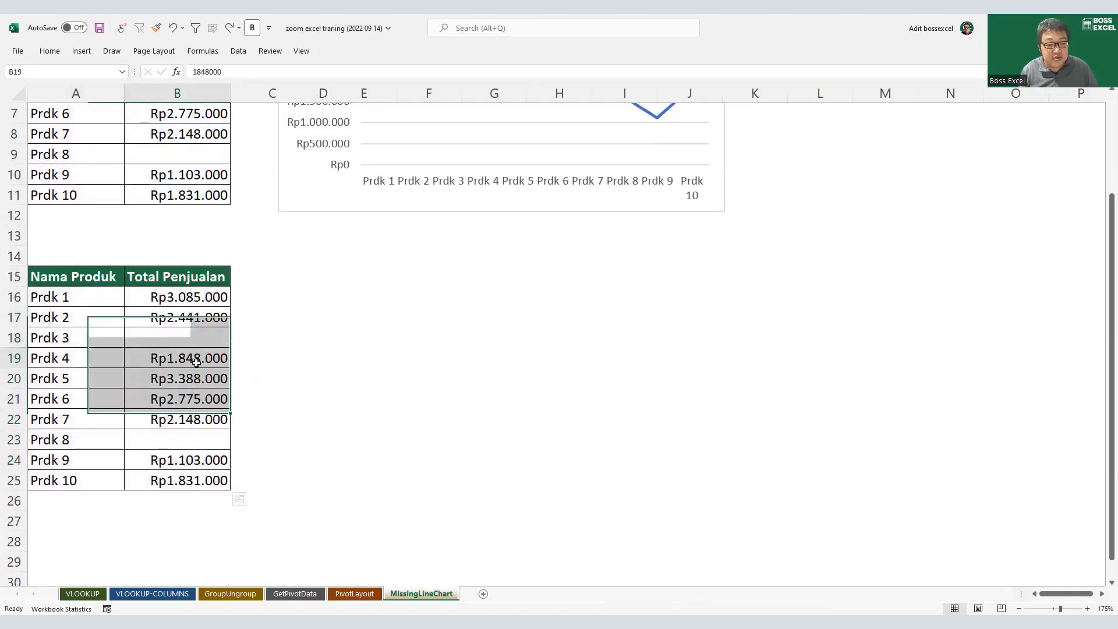
click(81, 51)
click(514, 86)
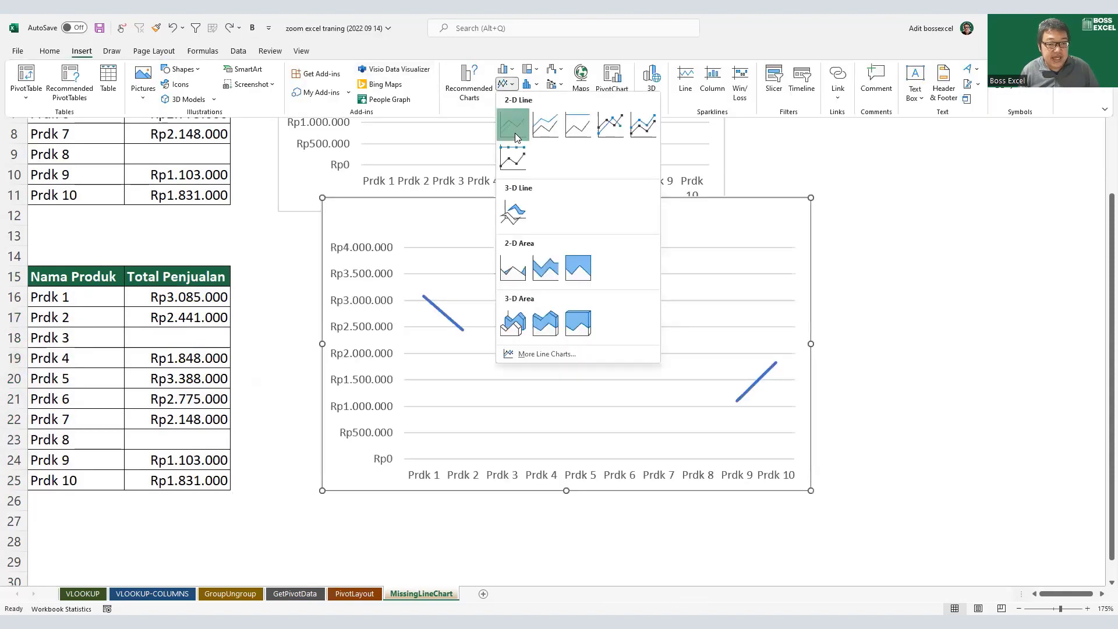
click(515, 136)
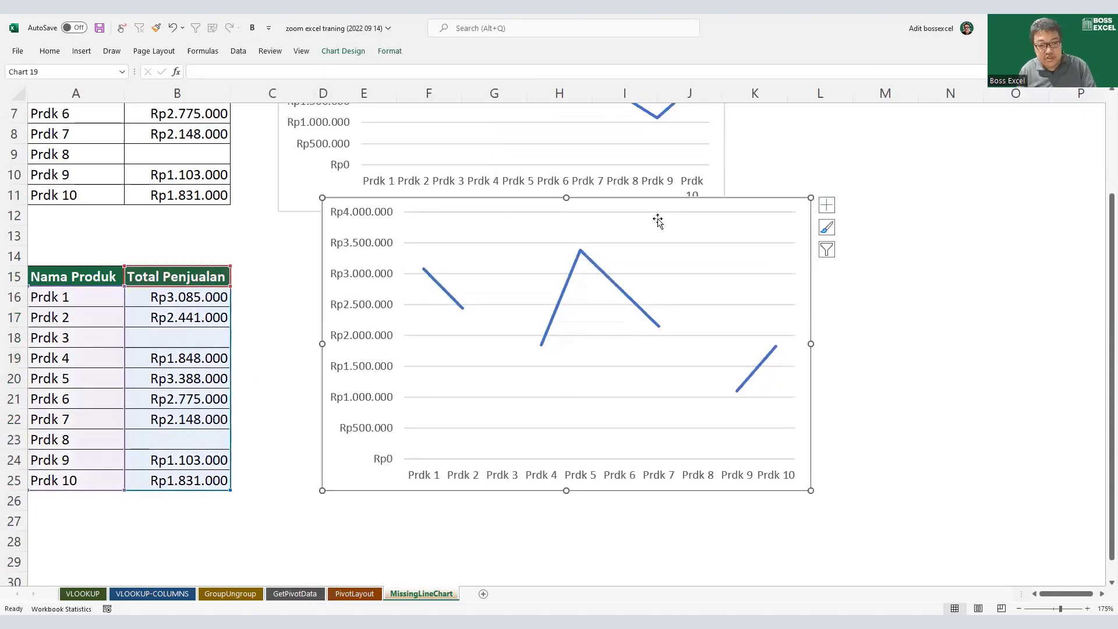
drag(566, 198, 604, 257)
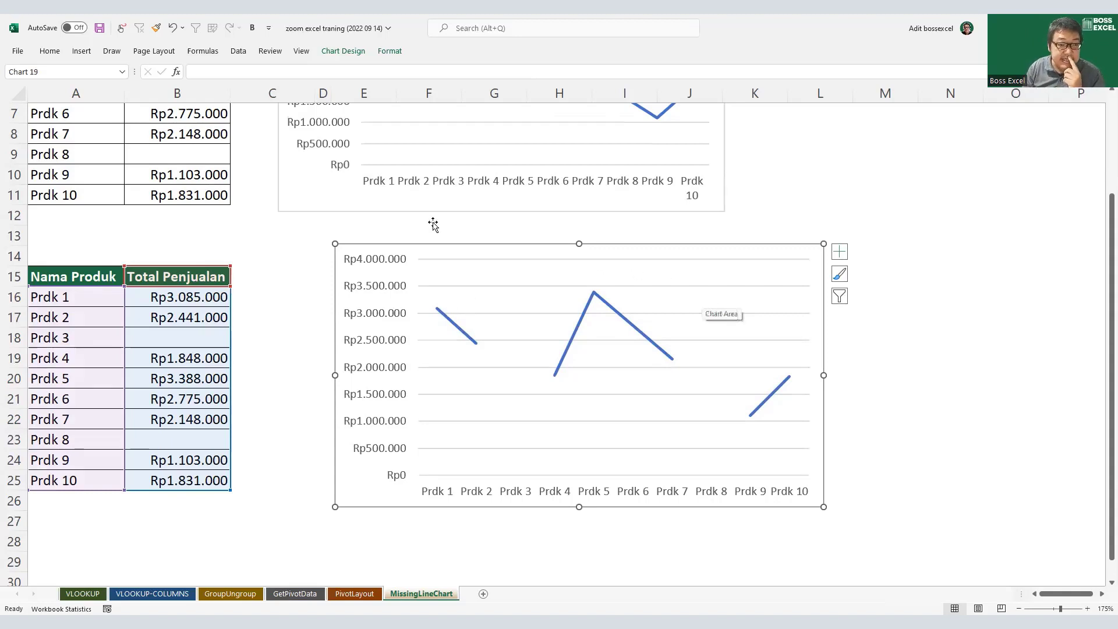
Step: Mark the missing Prdk 3 and Prdk 8 points in red on the new chart, and trace a continuous line from Prdk 1 to Prdk 10
click(121, 28)
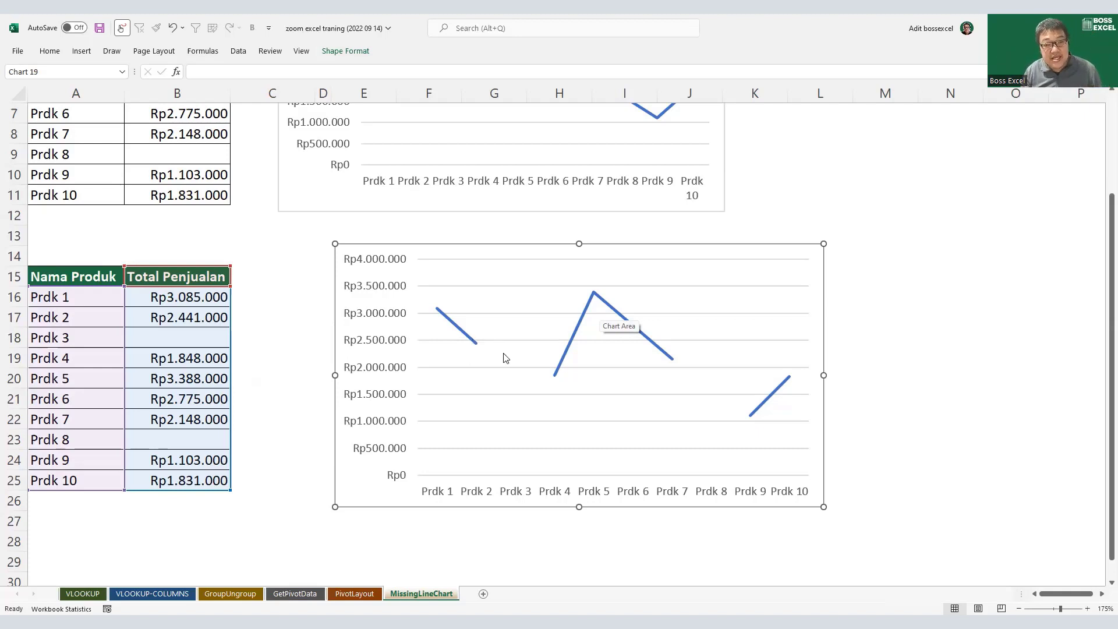
key(Escape)
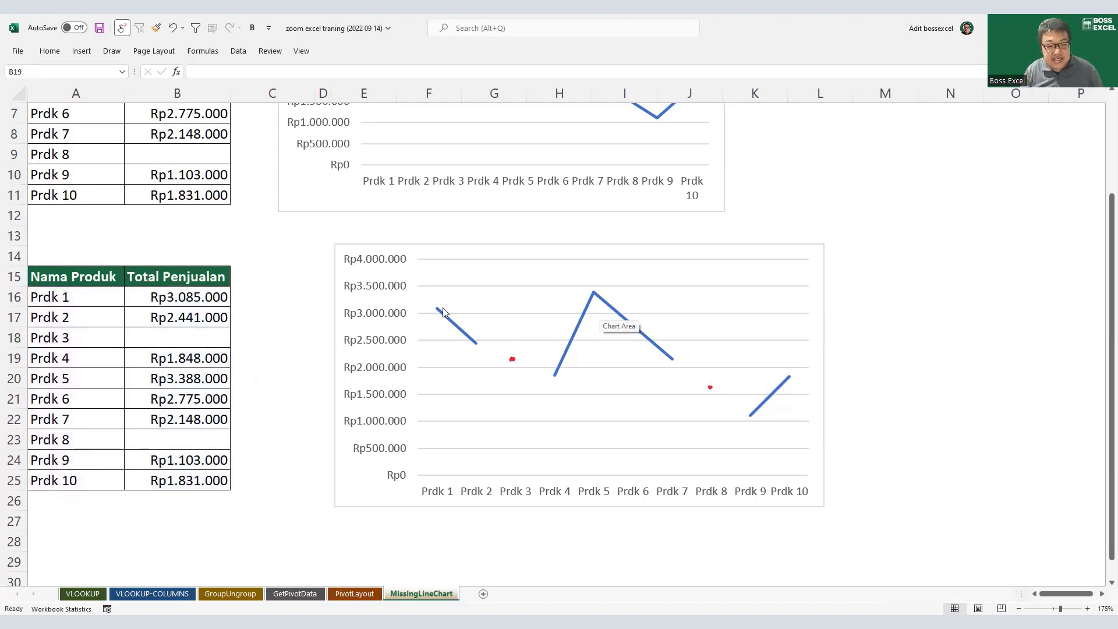
mouse_move(437, 309)
mouse_down()
mouse_move(545, 379)
mouse_move(597, 297)
mouse_move(747, 415)
mouse_move(793, 377)
mouse_up()
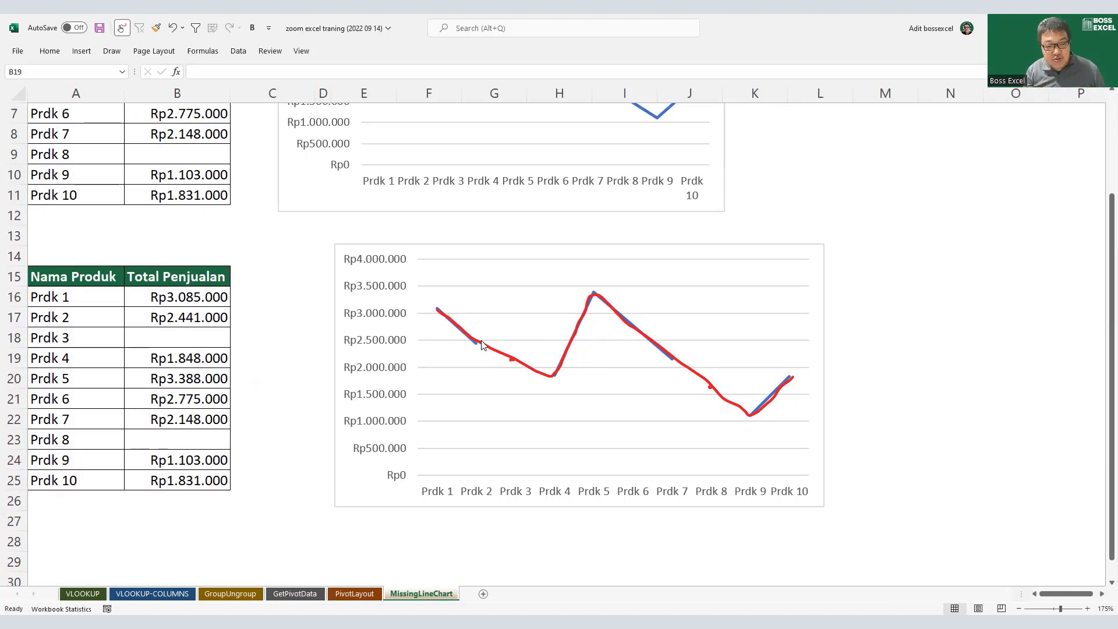
drag(481, 343, 546, 378)
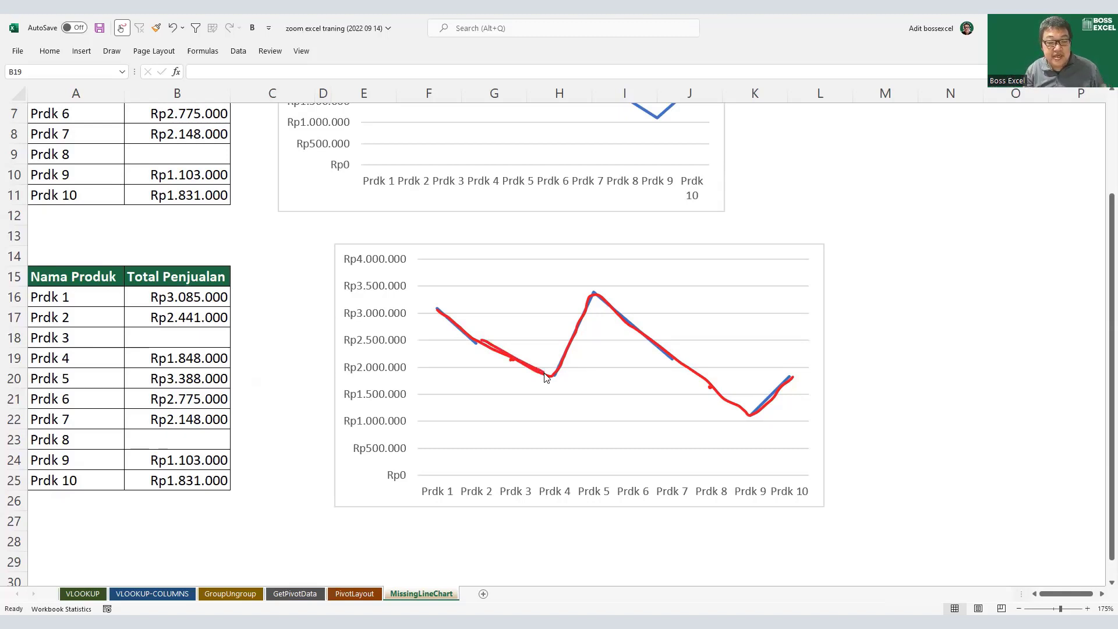
Step: Undo all the red ink strokes on the new line chart
key(ctrl+z)
key(ctrl+z)
key(ctrl+z)
key(ctrl+z)
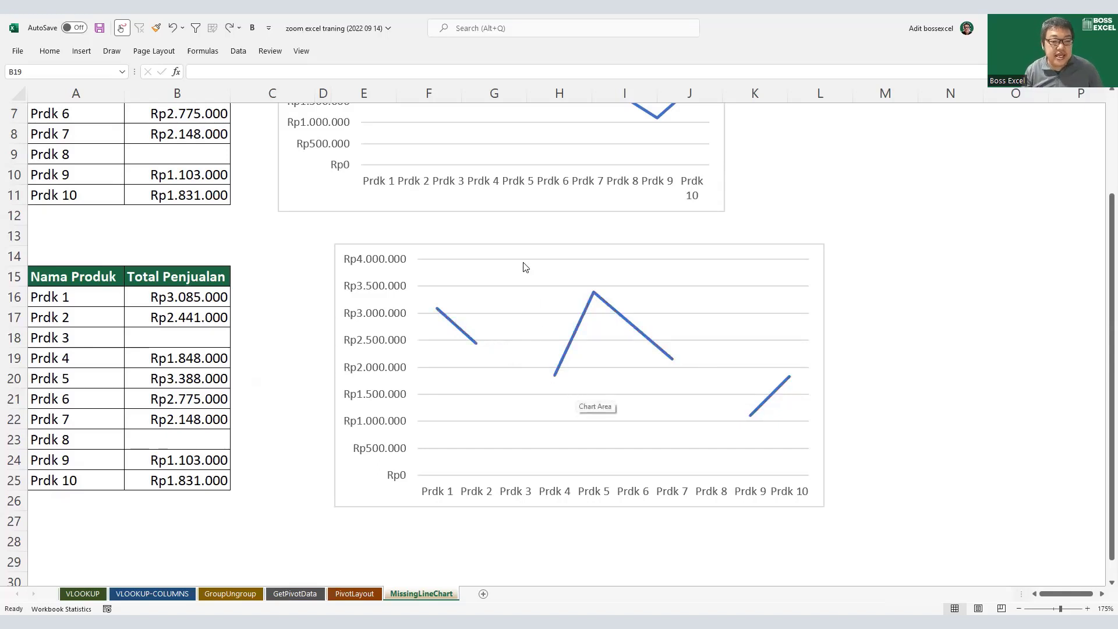
Step: Move the new line chart clear of column C, and enter the header dummy in C15
drag(524, 256, 553, 253)
click(267, 295)
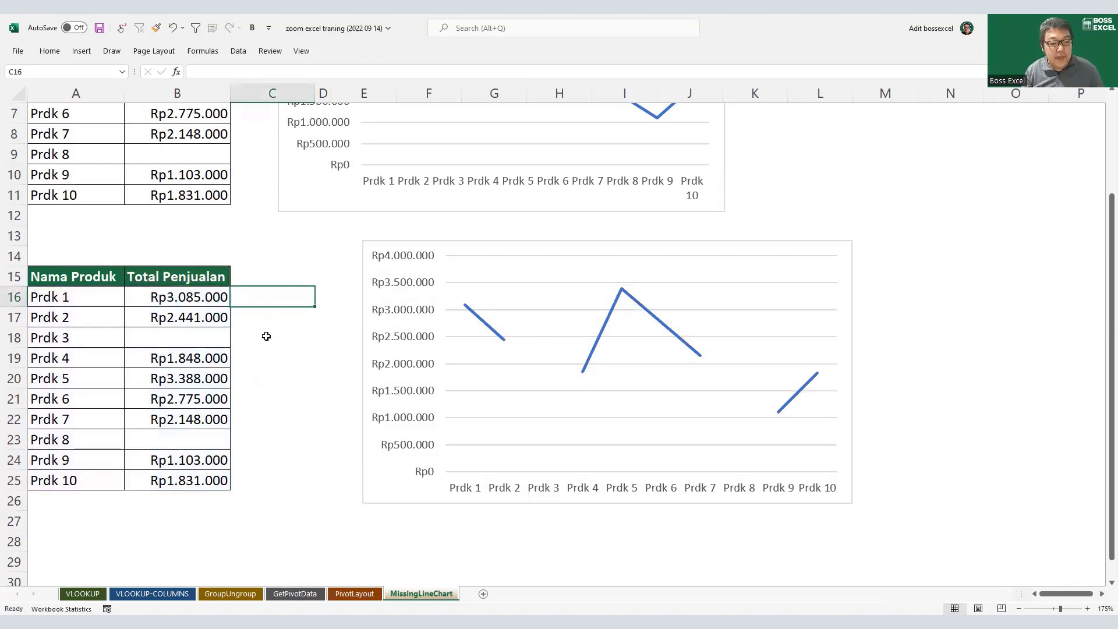
click(272, 281)
text(dummy)
key(Return)
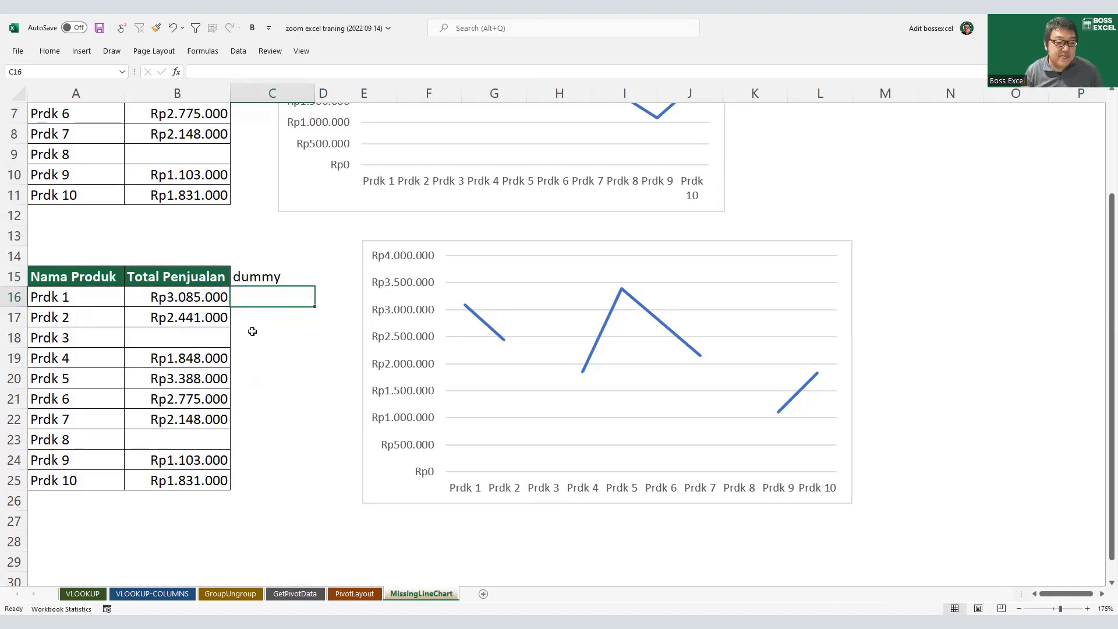
Step: Enter =IF(B16<>"";B16) in C16 to return the sales value when B16 is not empty
click(213, 300)
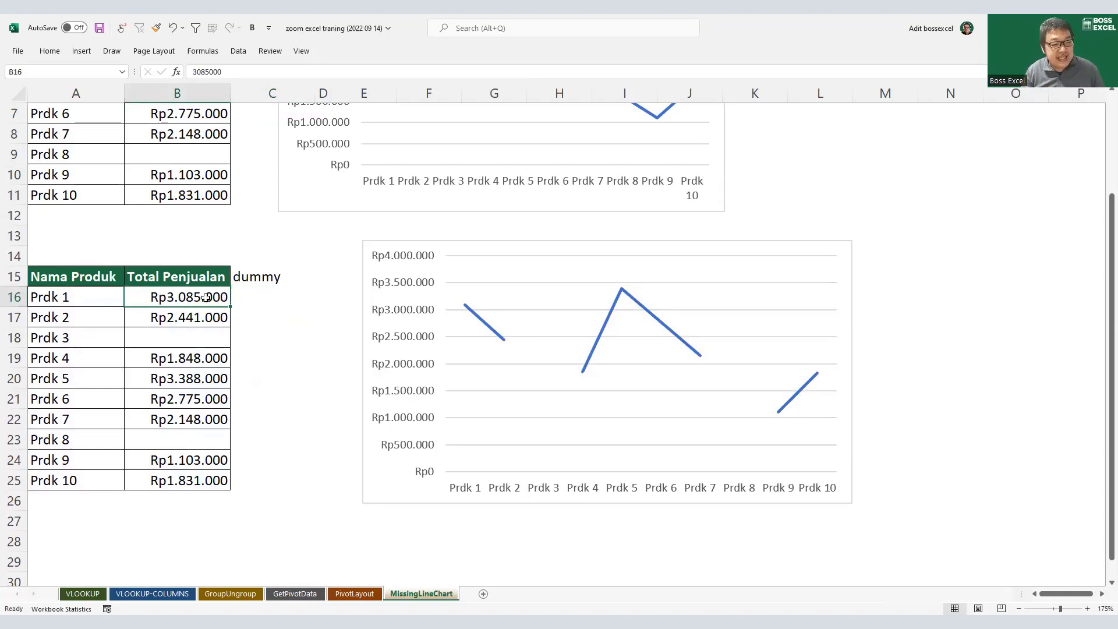
click(241, 297)
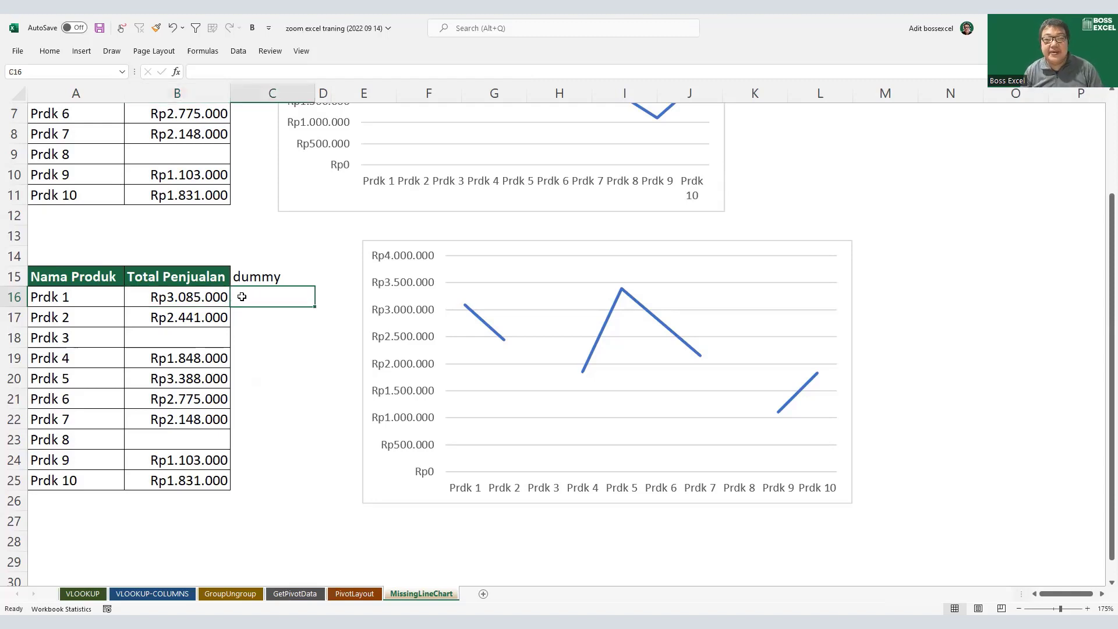
text(=)
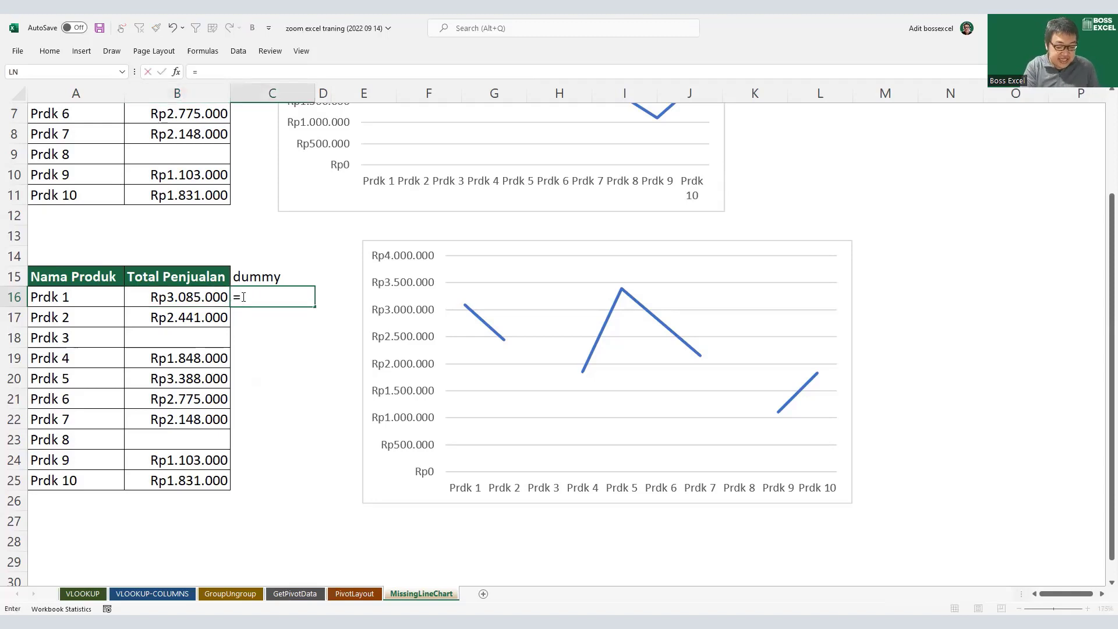
text(IF()
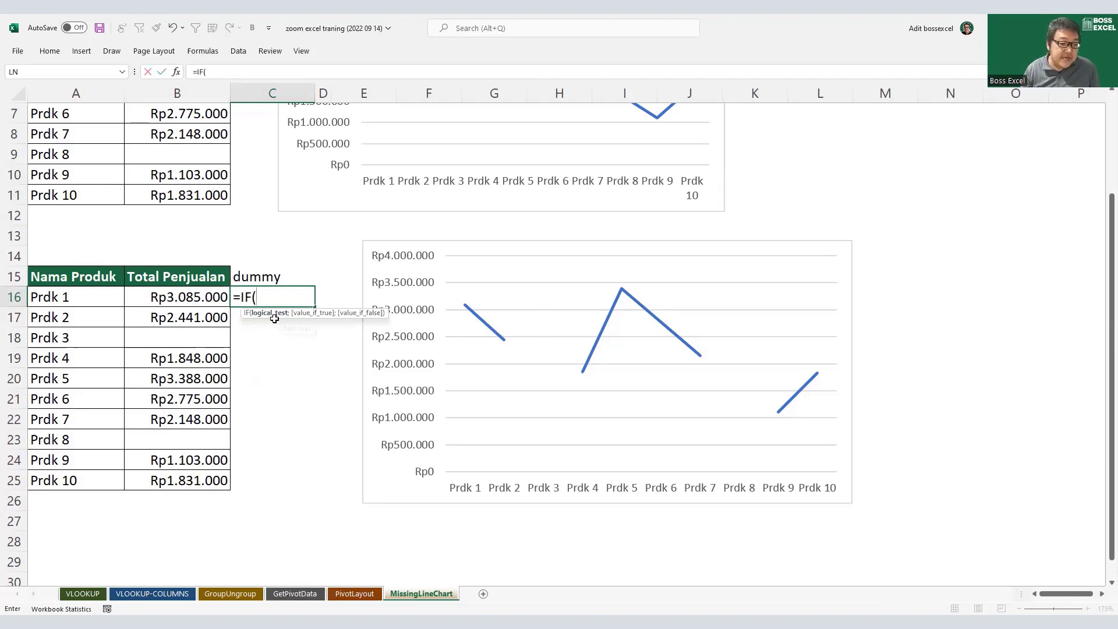
click(208, 298)
text(<>")
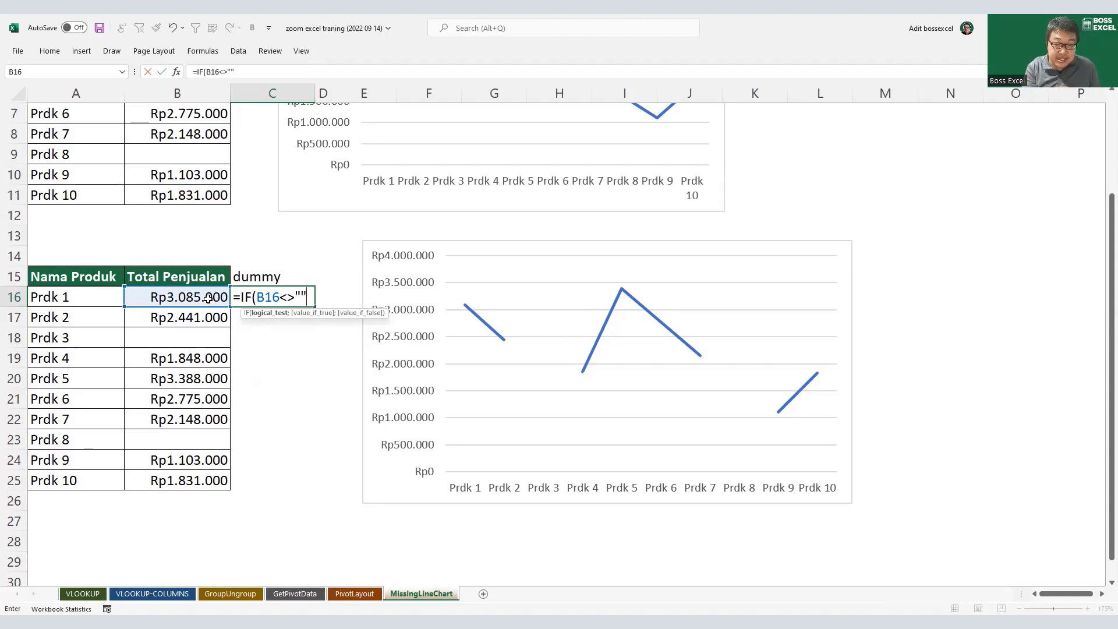
text(";)
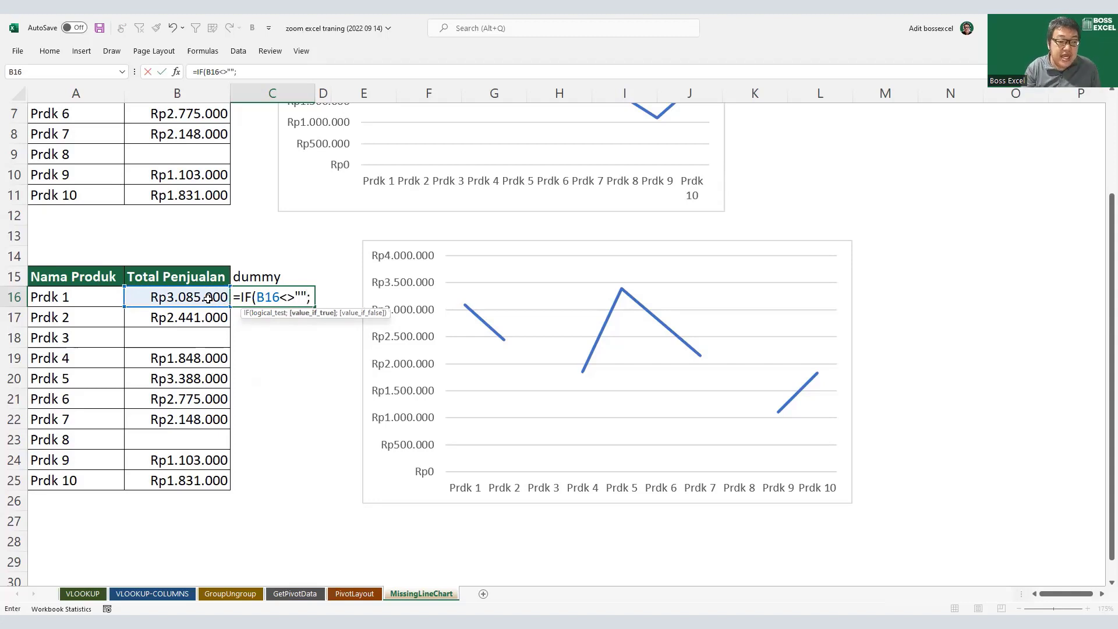
click(209, 299)
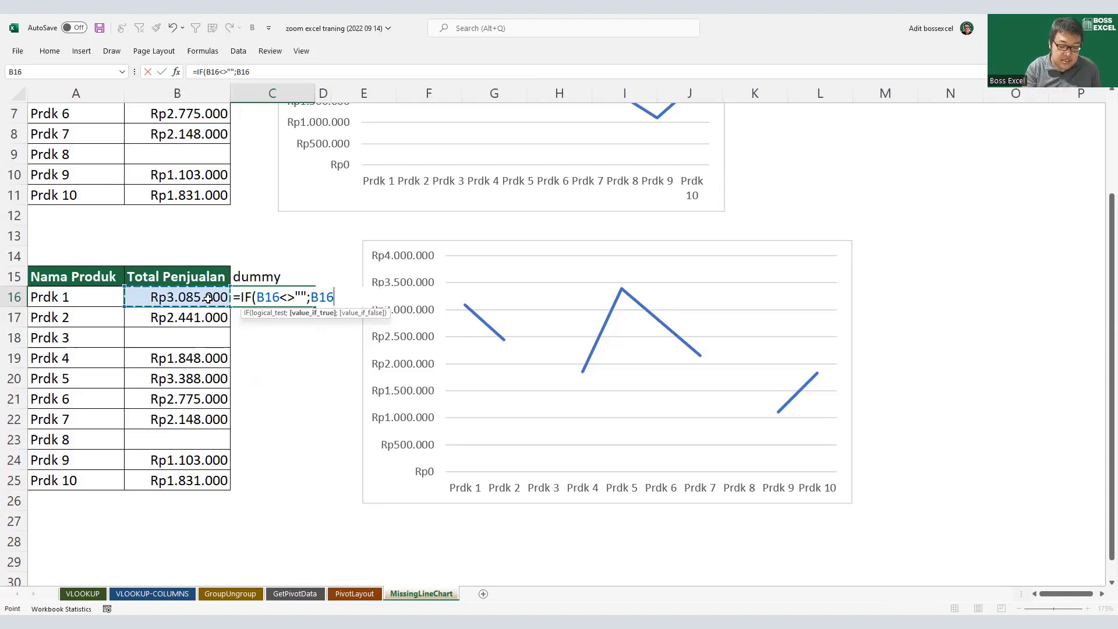
key(Return)
Step: Extend the C16 formula to average the cells above and below when B16 is empty: =IF(B16<>"";B16;AVERAGE(B15;B17))
click(294, 294)
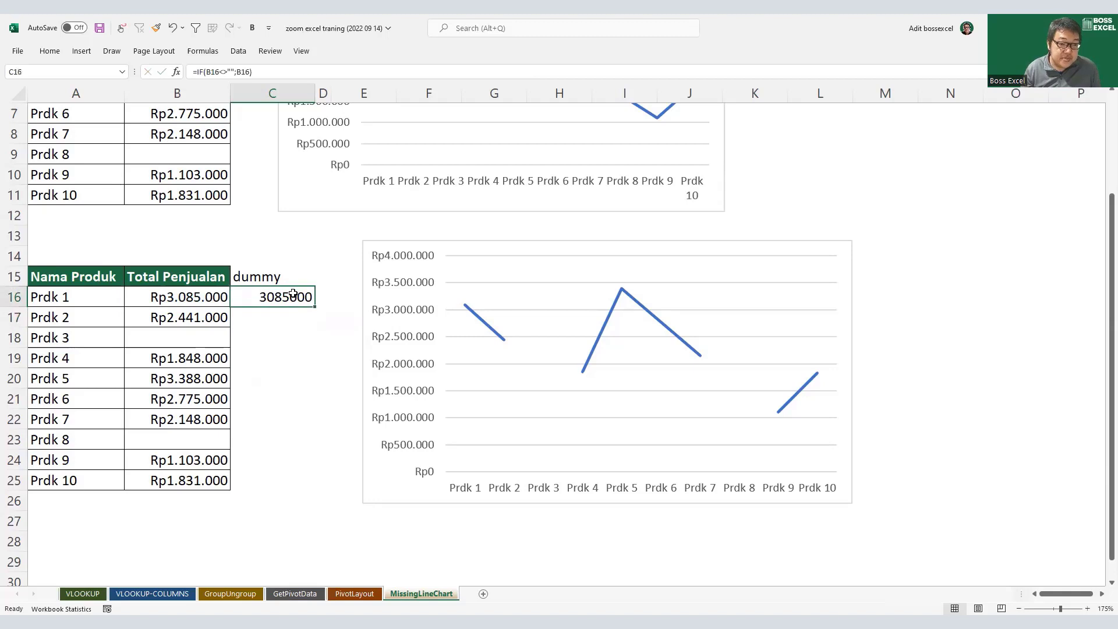
double_click(294, 294)
click(335, 296)
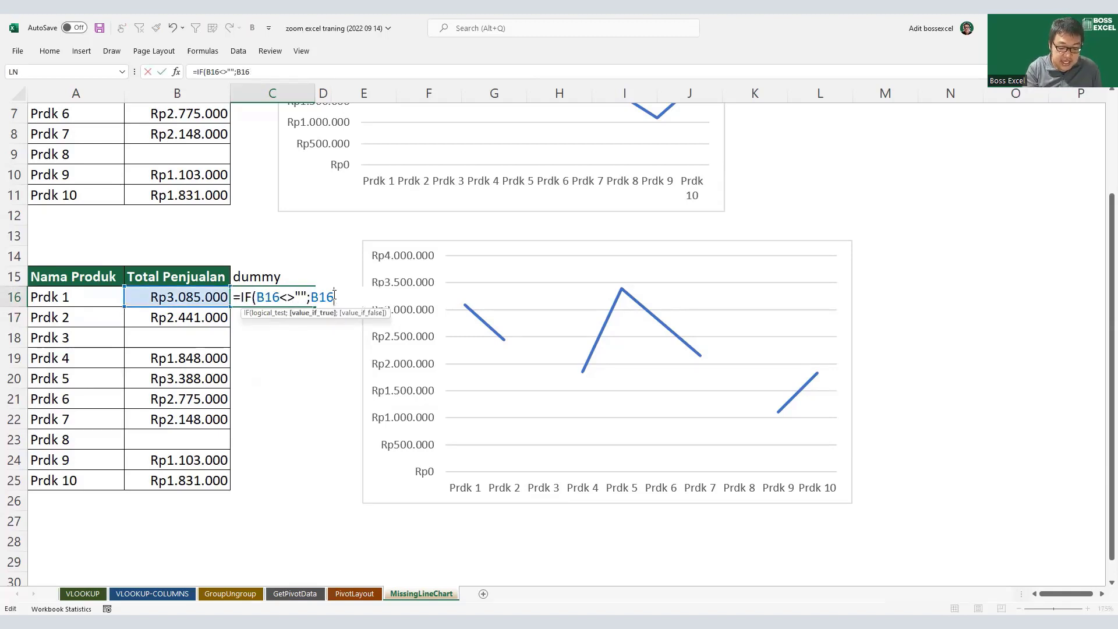
text(;)
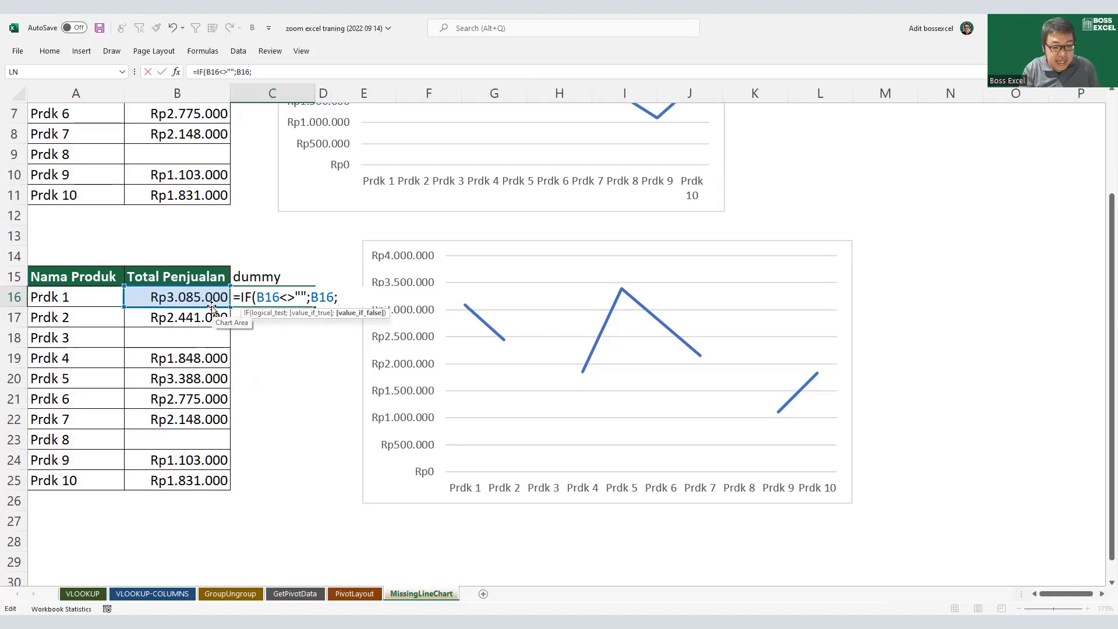
text(avera)
key(Tab)
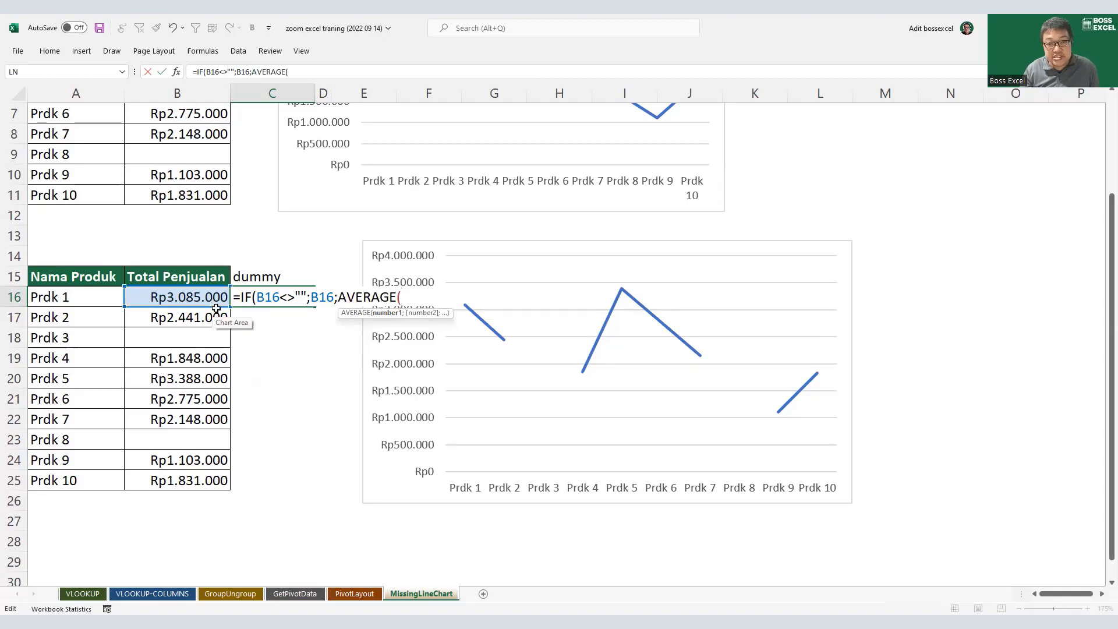
click(171, 279)
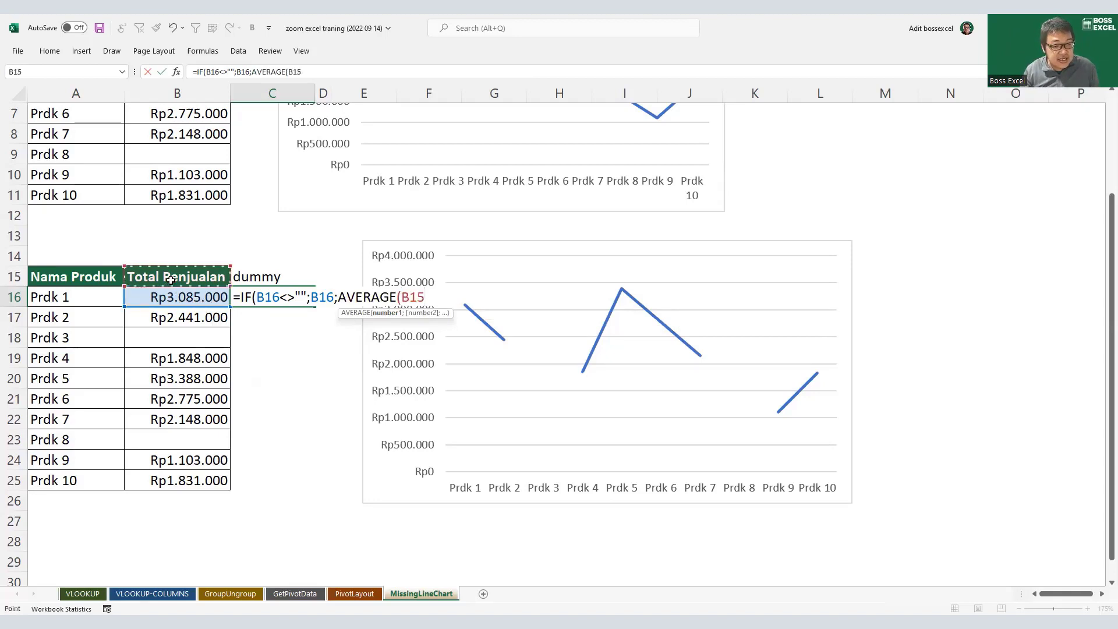
text(;)
click(186, 317)
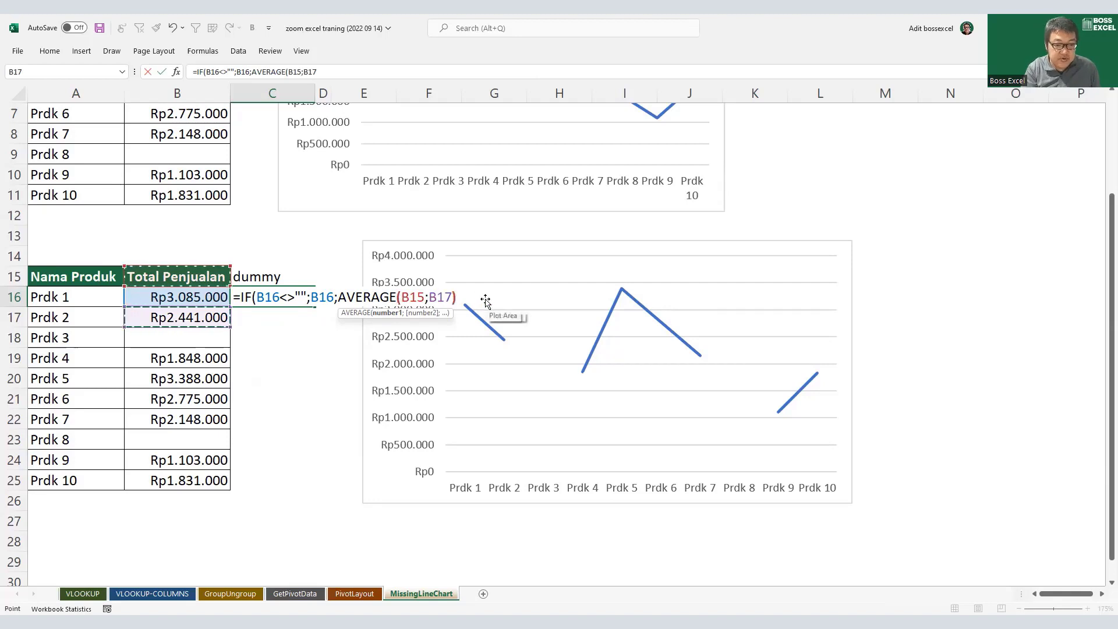
text()))
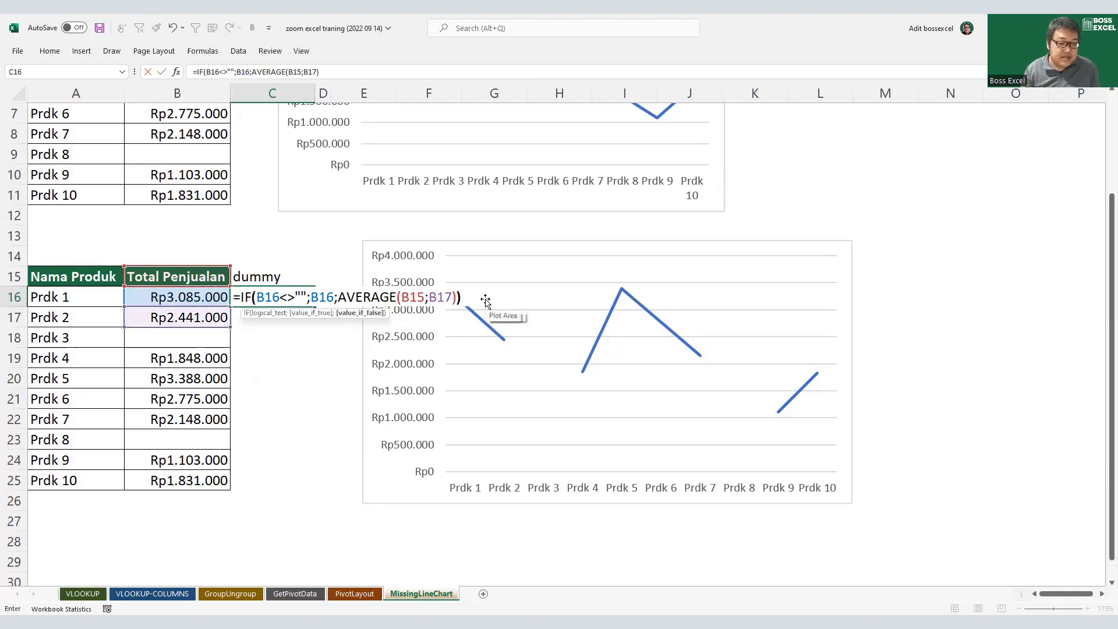
key(Return)
Step: Fill the C16 formula down to C17, and compare the dummy values with their sales values in column B
click(236, 293)
click(207, 295)
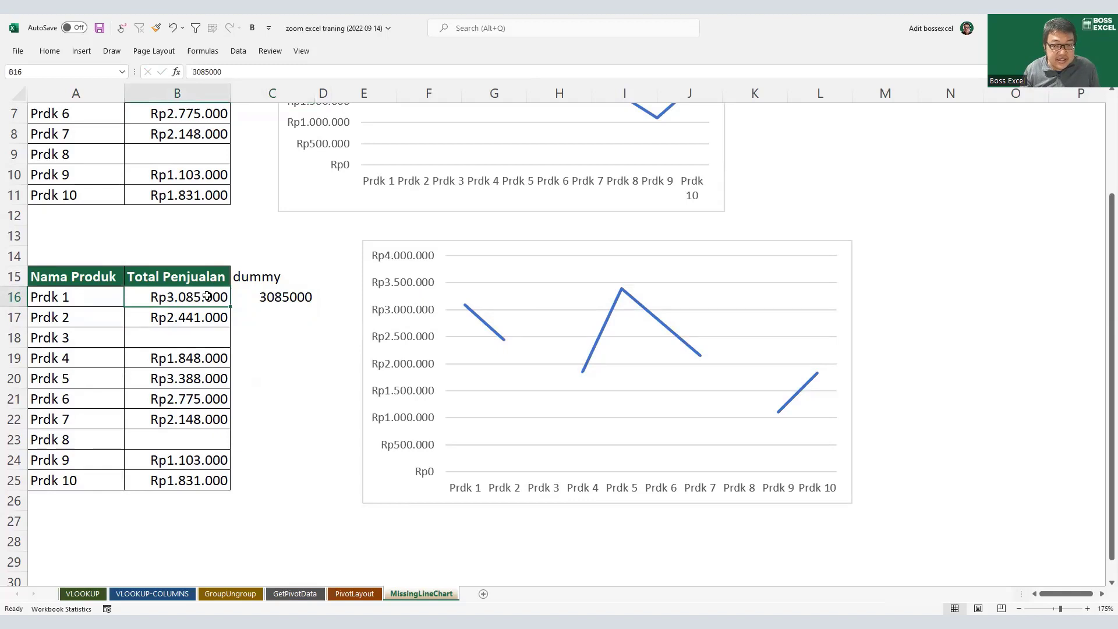
click(262, 293)
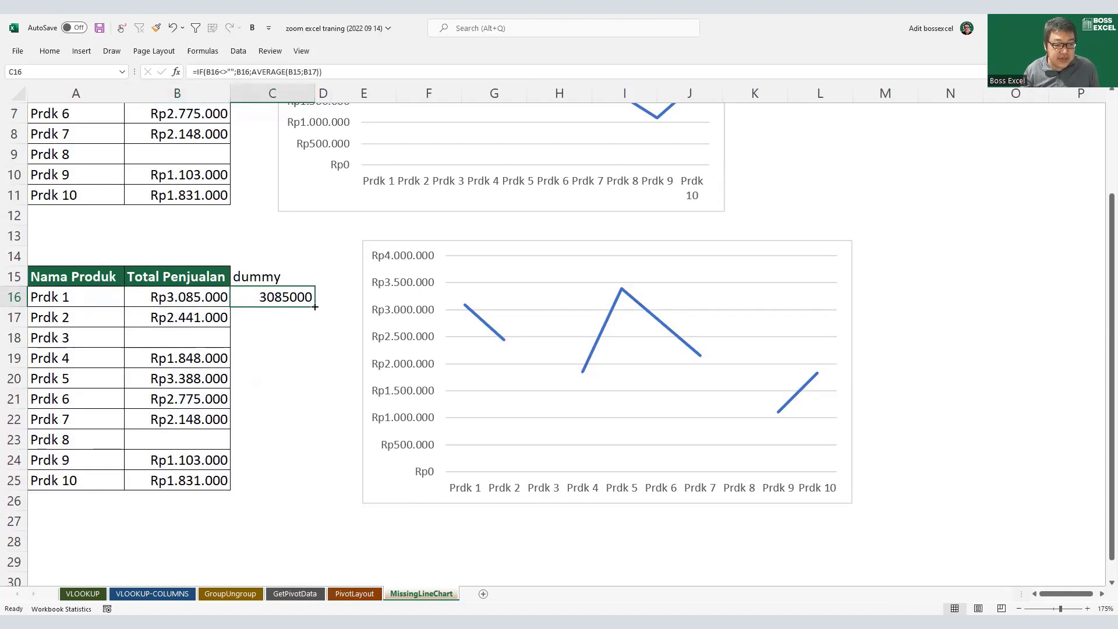
drag(313, 306, 303, 330)
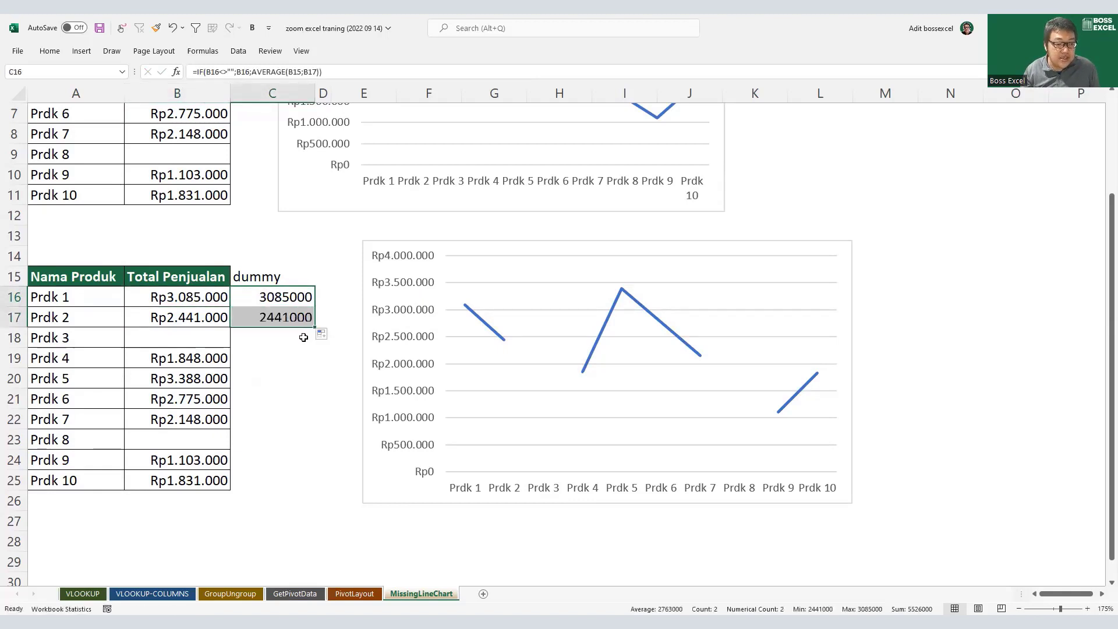
click(194, 323)
click(261, 318)
click(204, 318)
click(268, 323)
Step: Copy the currency and border formatting of B16:B25 onto the dummy cells C16:C25
drag(218, 304, 222, 482)
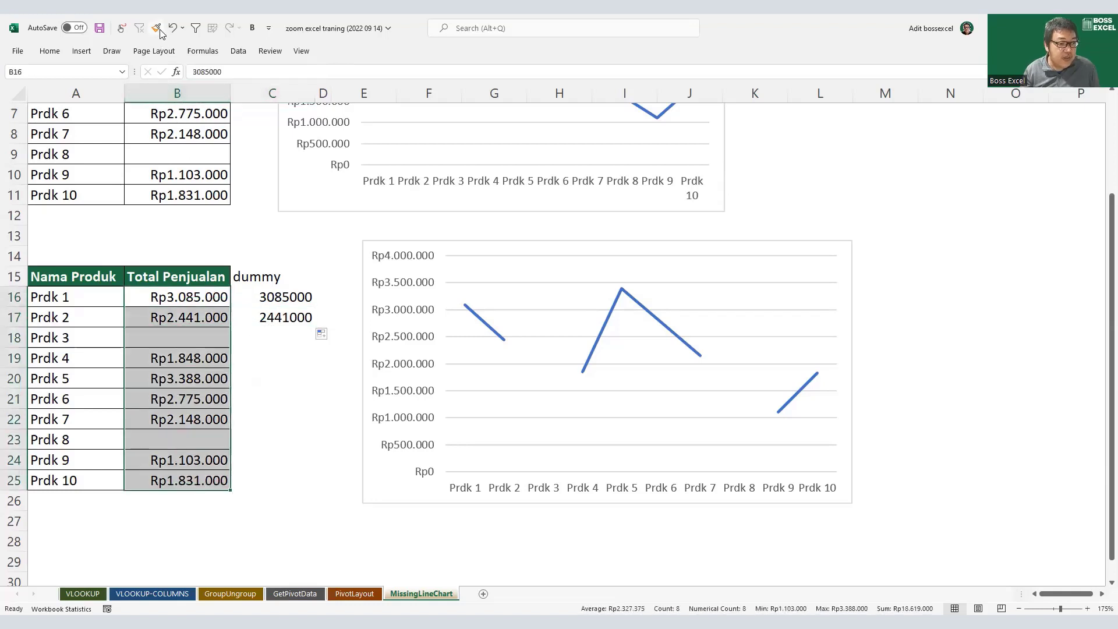
click(157, 28)
click(291, 300)
Step: Fill the dummy formula from C17 down to C18, and check its result against the average of B17:B19
click(297, 318)
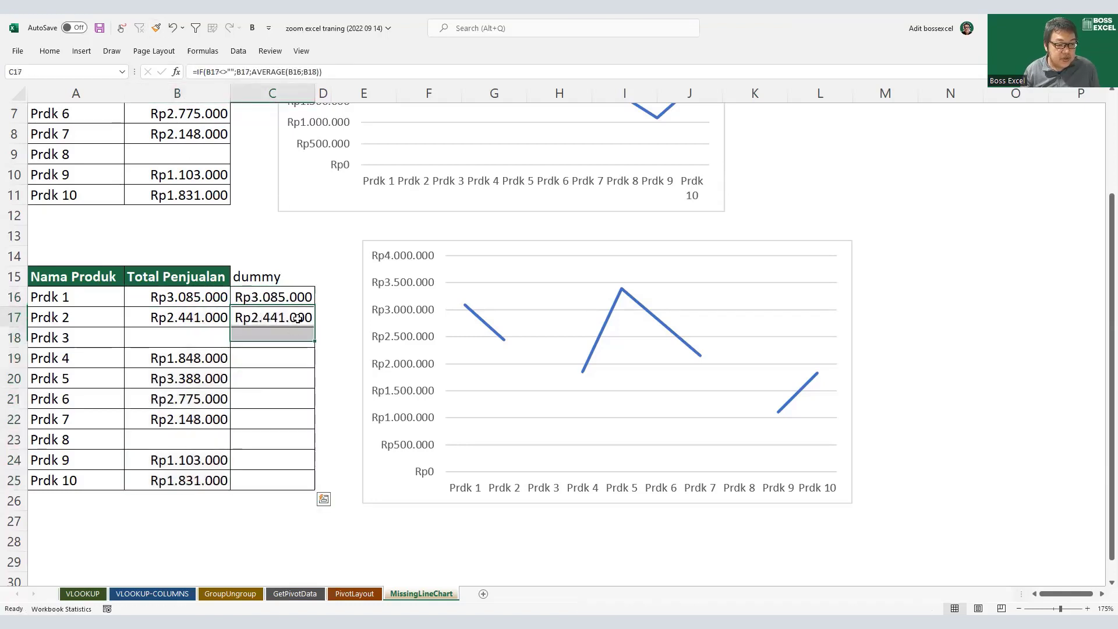
drag(314, 327, 314, 346)
click(294, 338)
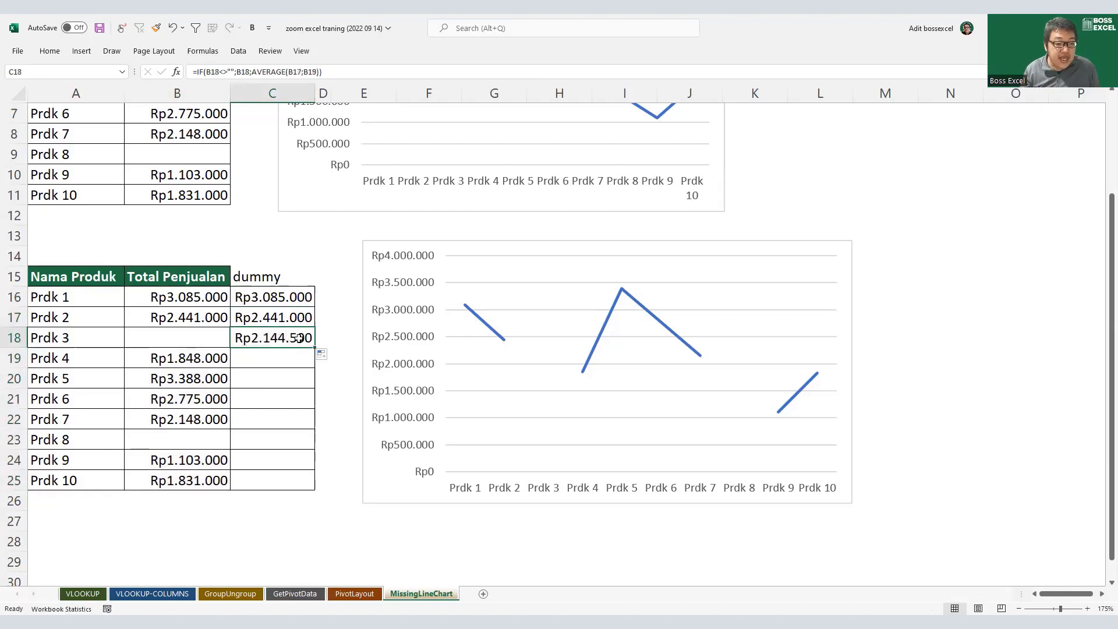
drag(218, 358, 198, 318)
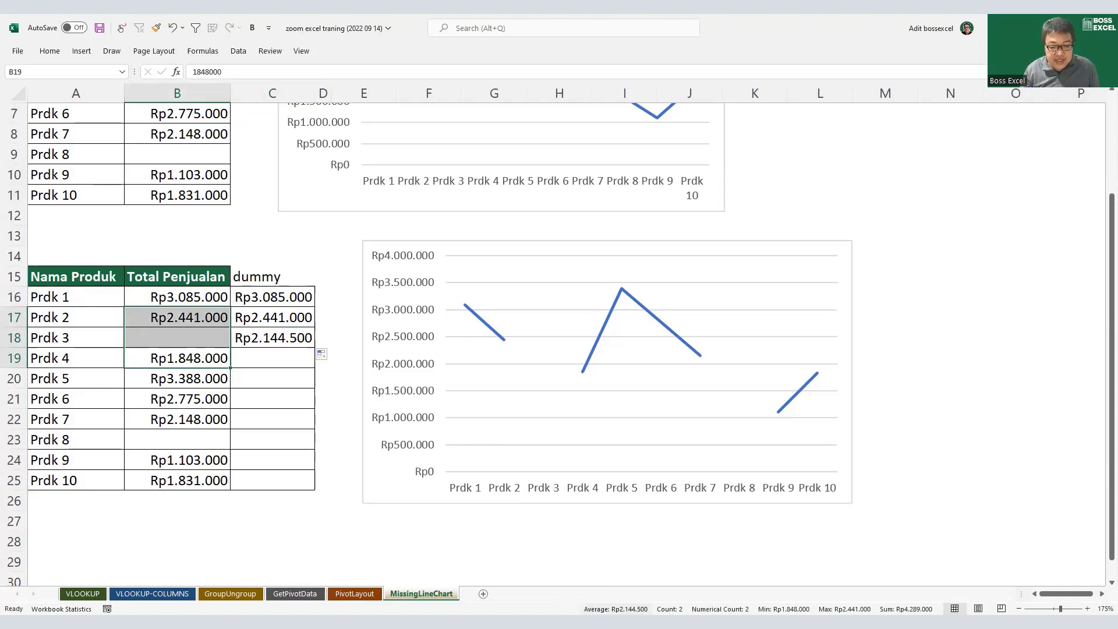
Step: Fill the dummy formula from C18 down to C25, and check the C23 result against its empty sales cell
click(295, 338)
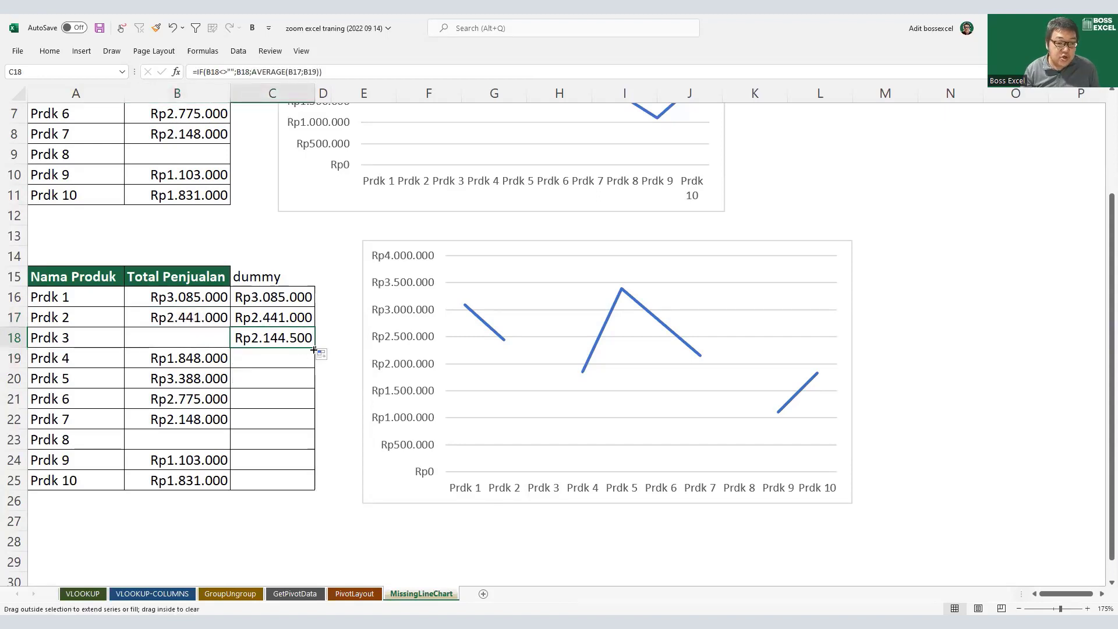
double_click(314, 347)
drag(288, 440, 175, 434)
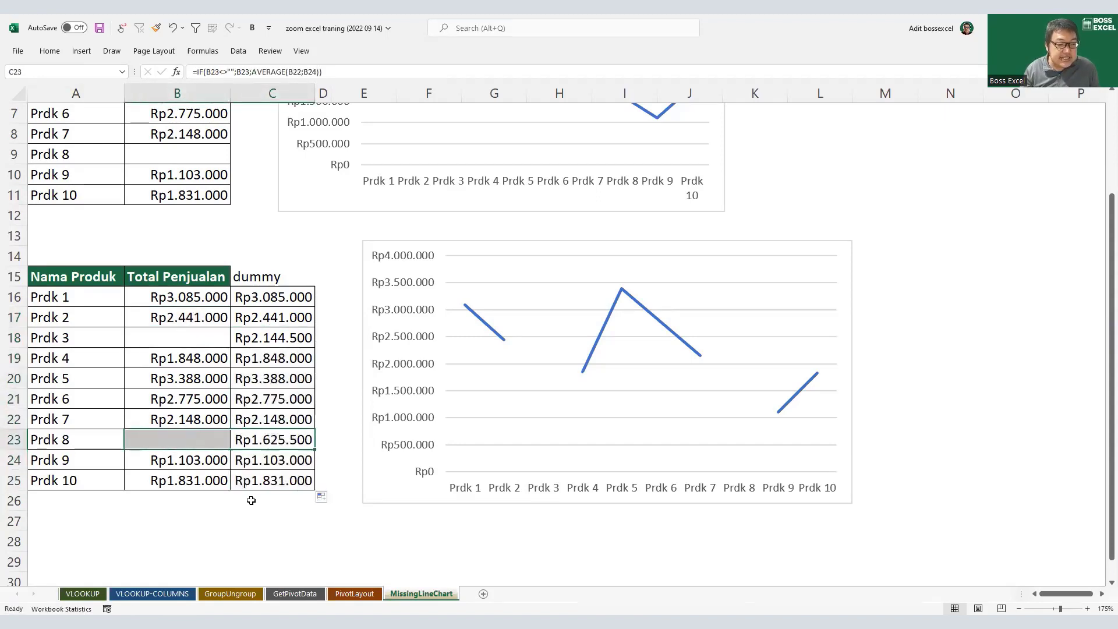
click(322, 524)
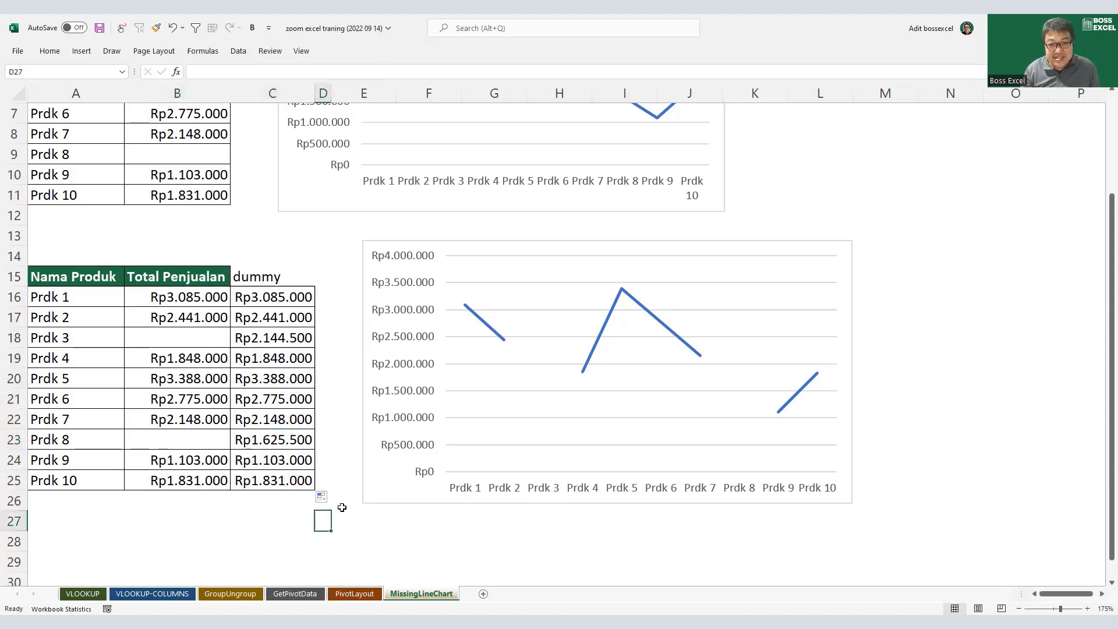
Step: Add the dummy values C16:C25 to the lower line chart as a second series, and check which range it plots
drag(304, 286, 290, 474)
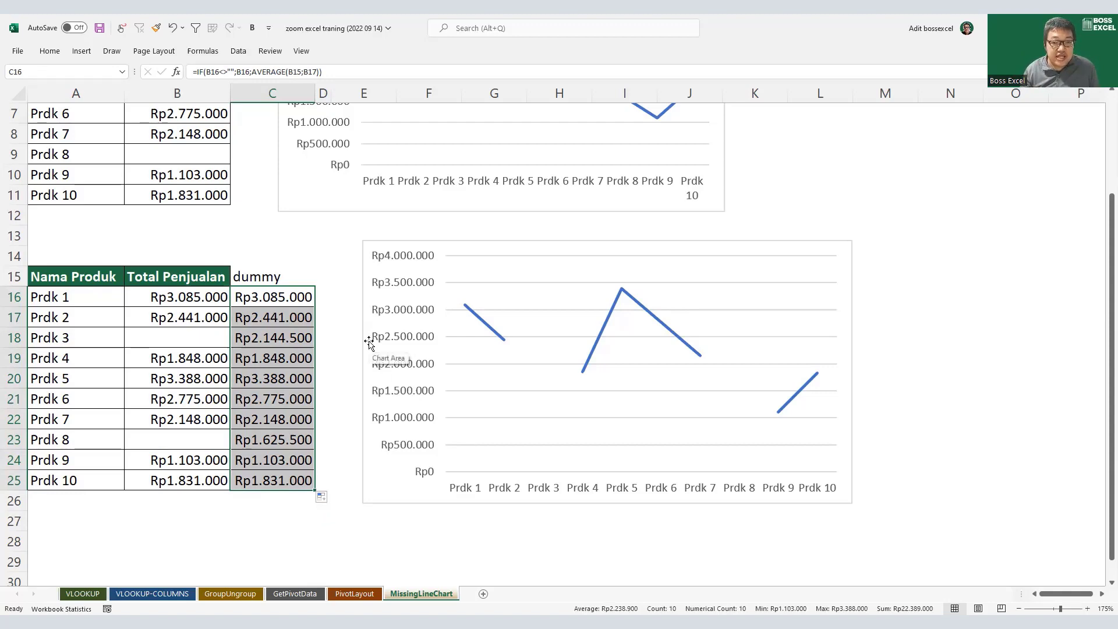
key(ctrl+c)
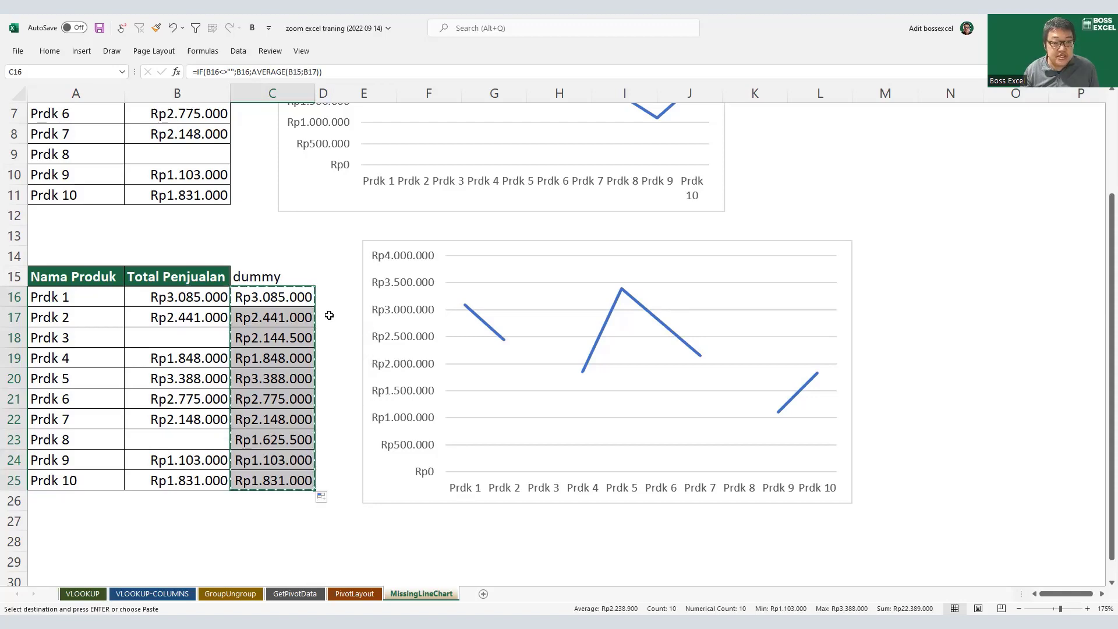
click(479, 272)
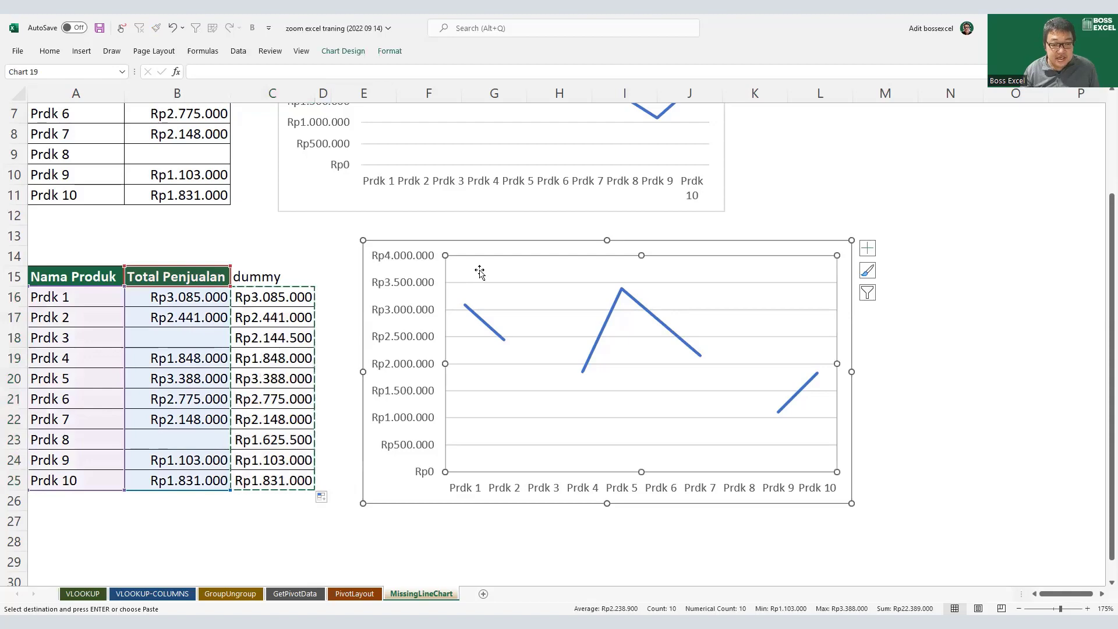
key(ctrl+v)
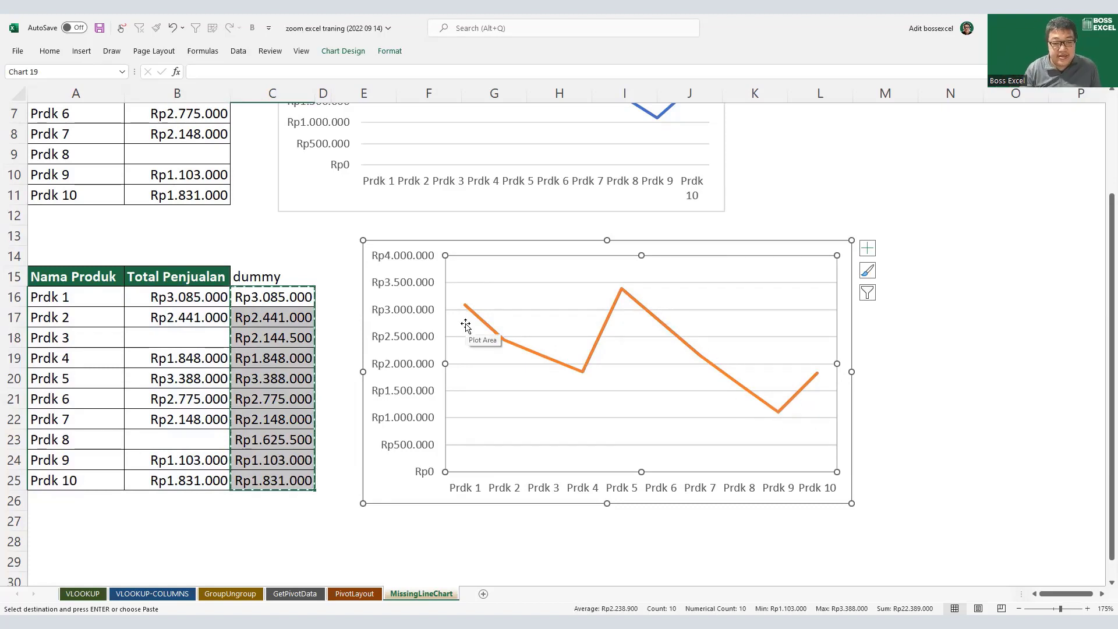
click(502, 340)
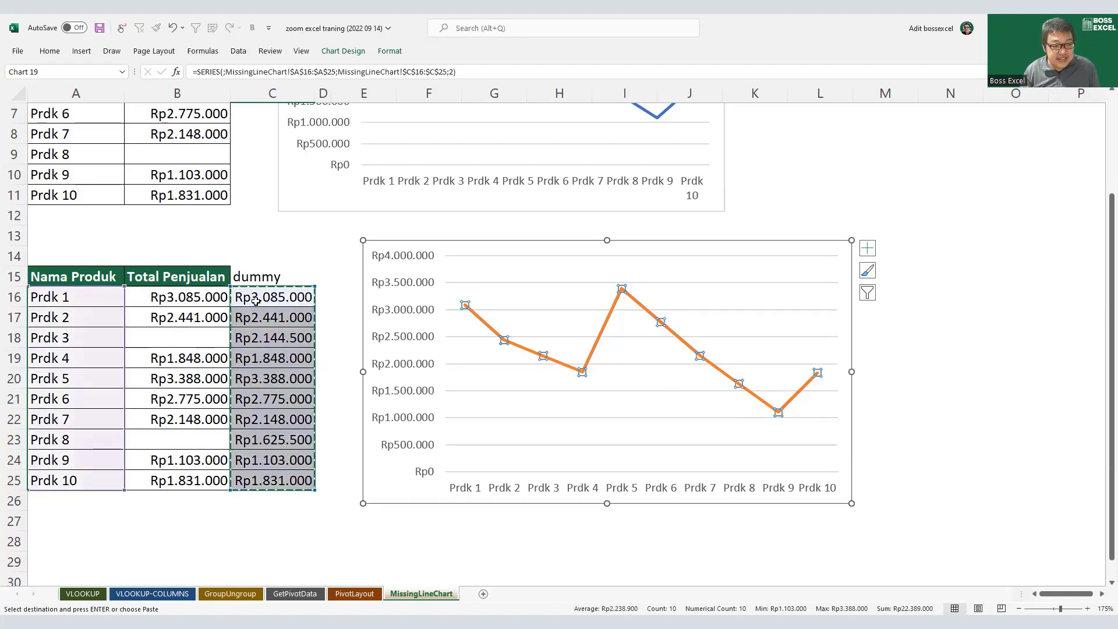
key(Escape)
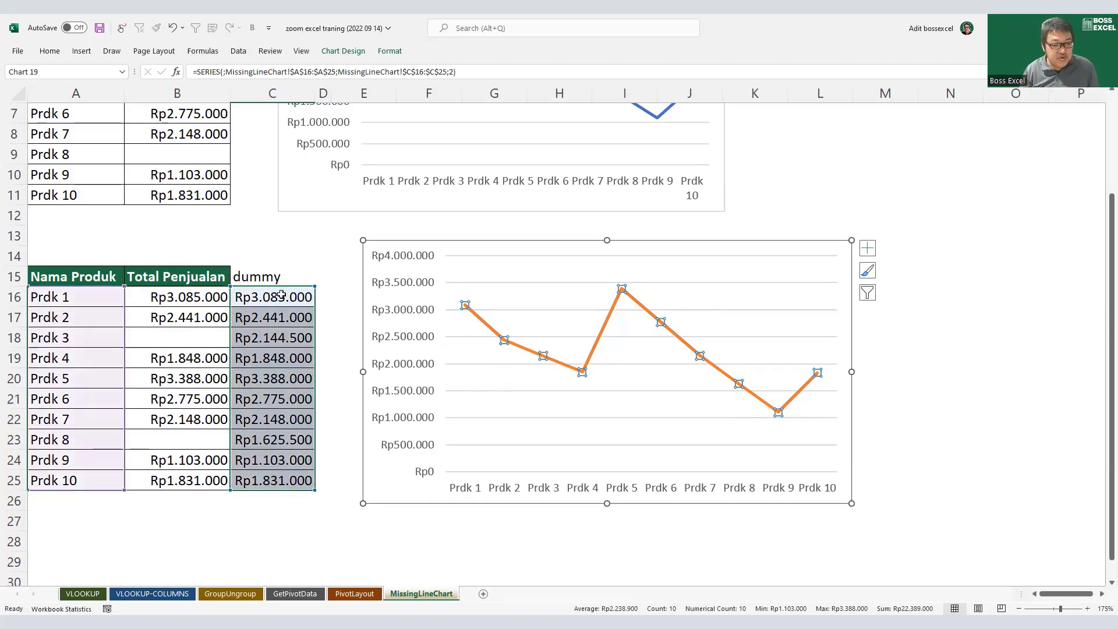
click(333, 273)
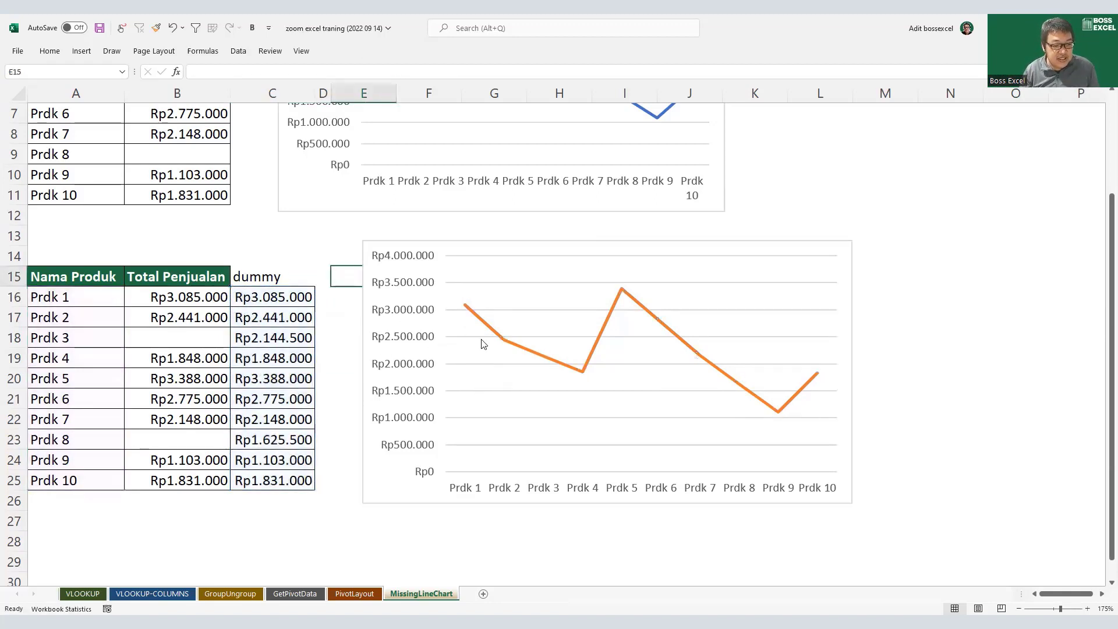
click(535, 356)
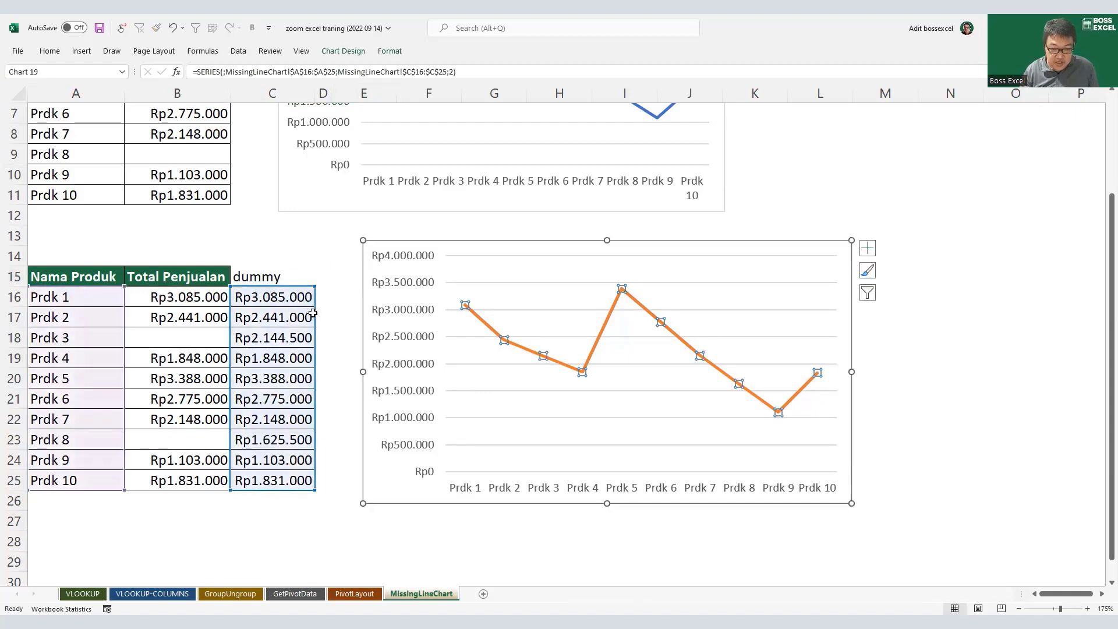
click(932, 365)
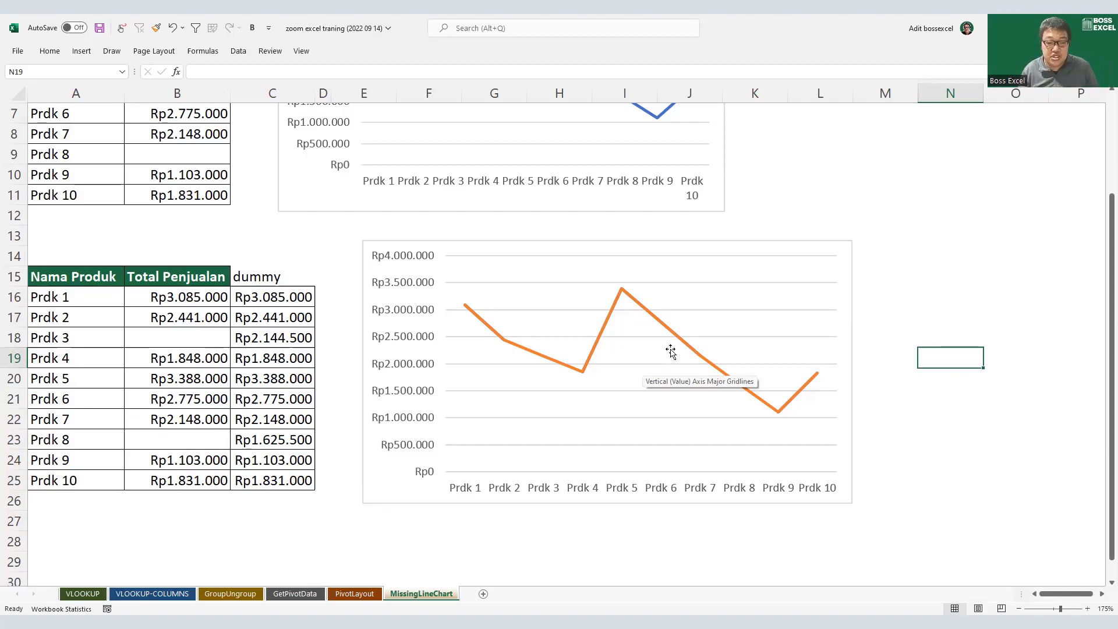
Step: Reorder the lower chart's data series so that Series2 comes before Total Penjualan
right_click(548, 320)
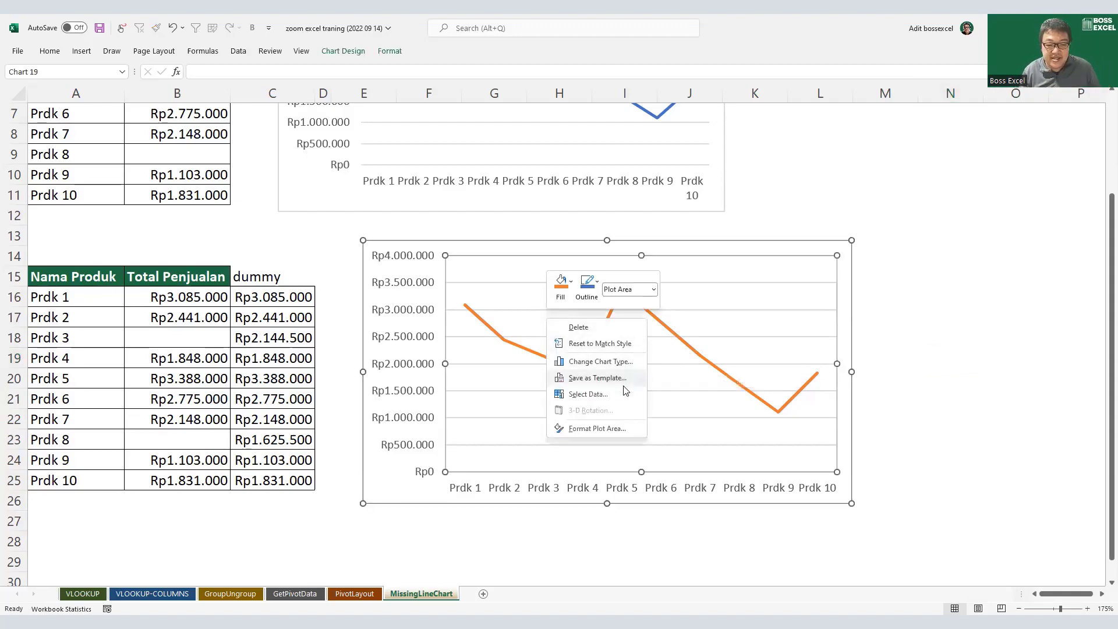
click(589, 394)
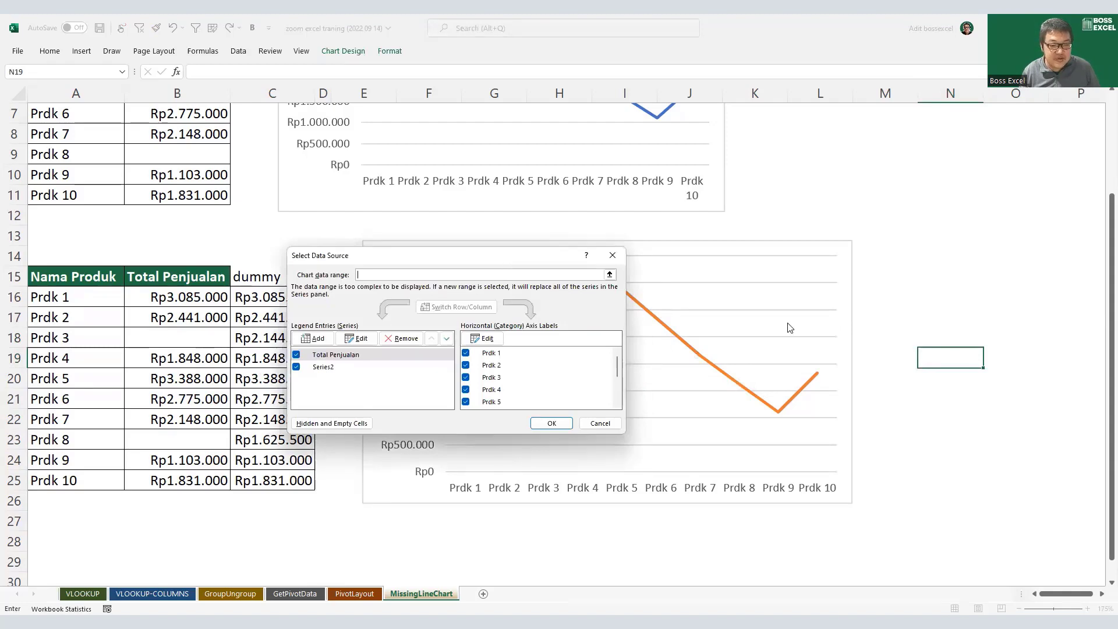
drag(378, 255, 424, 387)
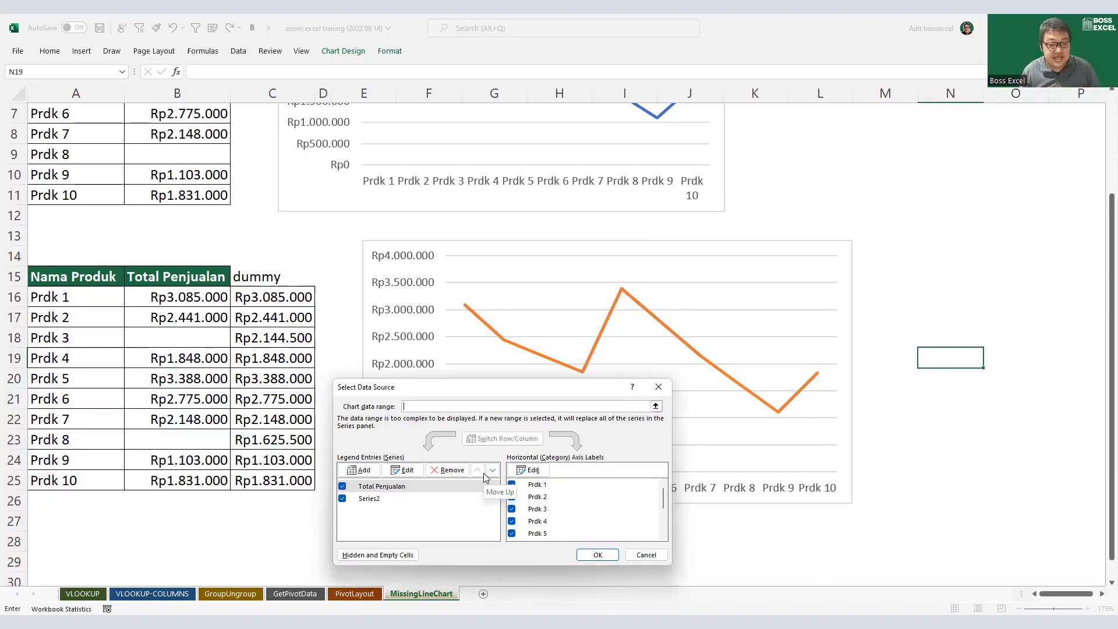
click(405, 485)
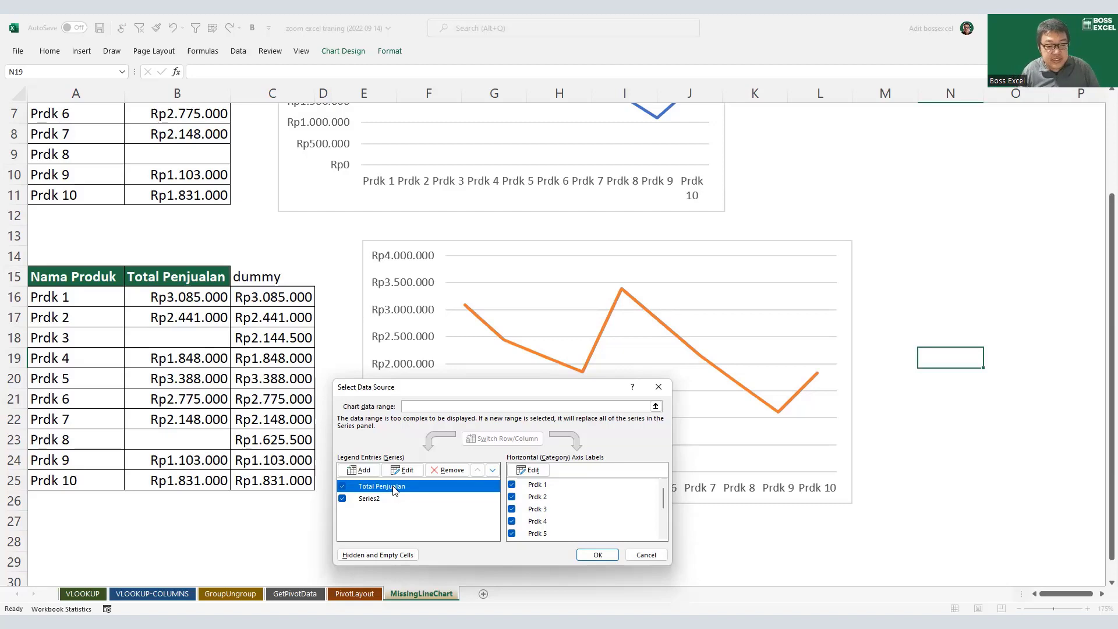
click(384, 501)
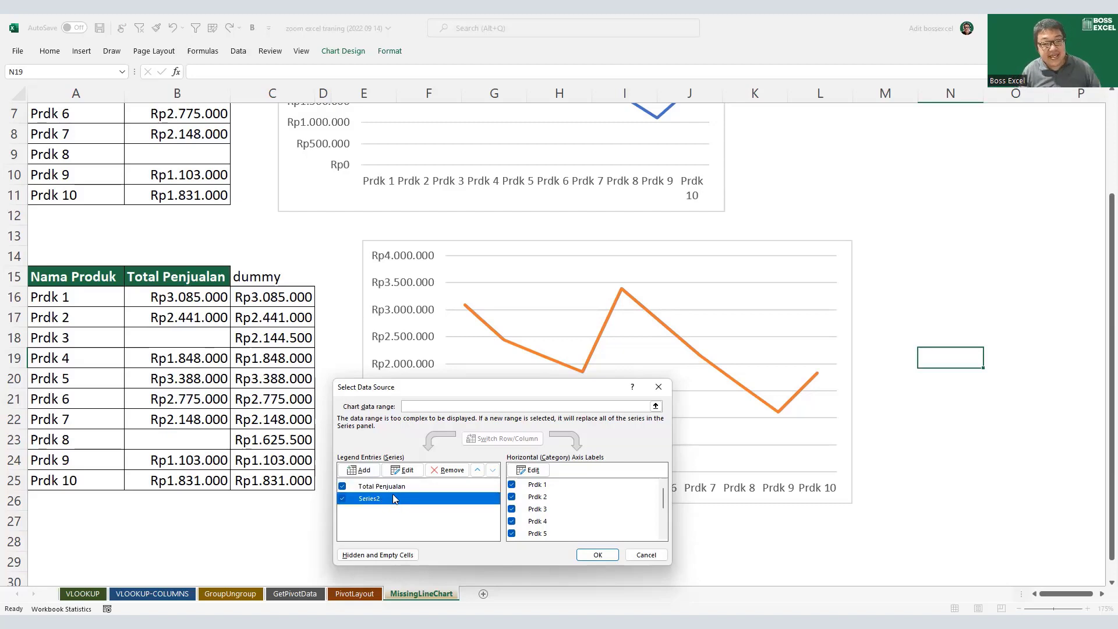
click(478, 471)
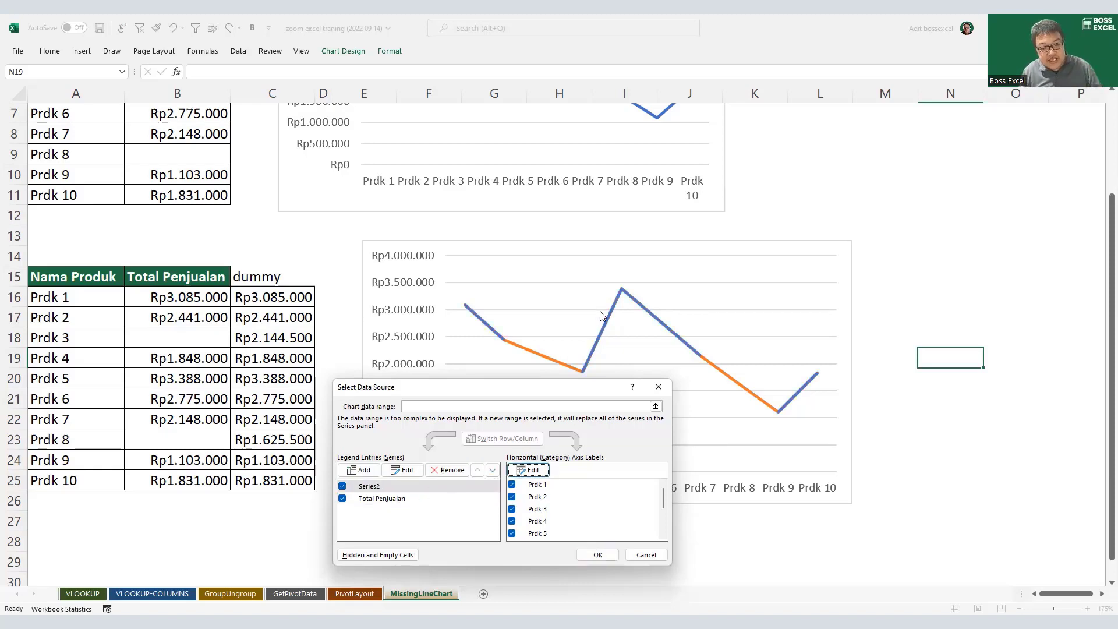
click(603, 556)
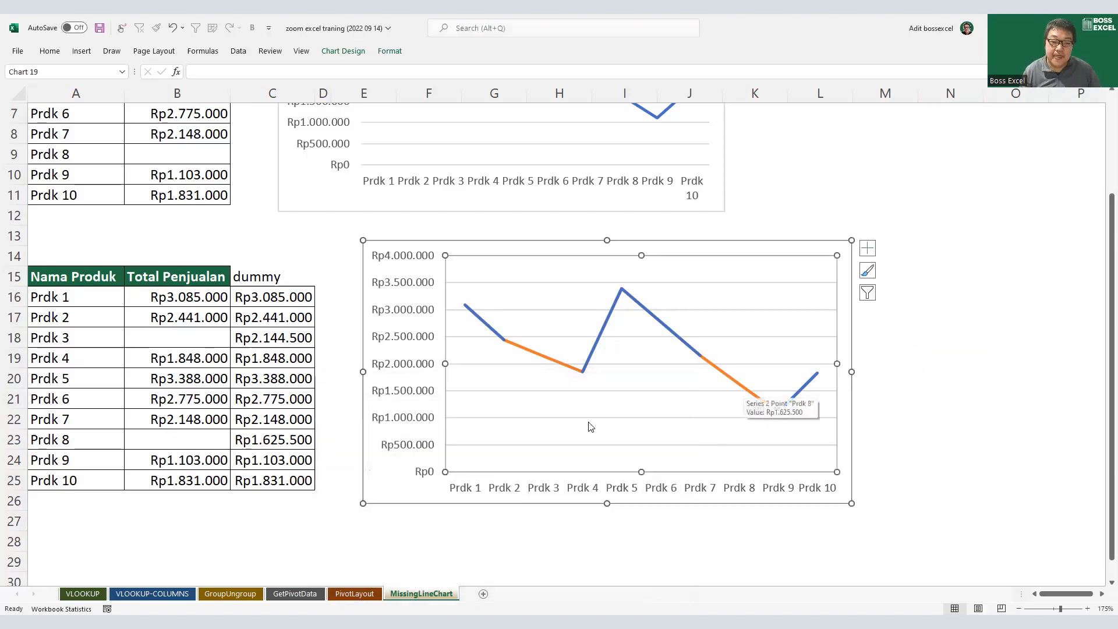
Step: Recolor the dummy series line in the lower chart to a light blue theme color
click(559, 362)
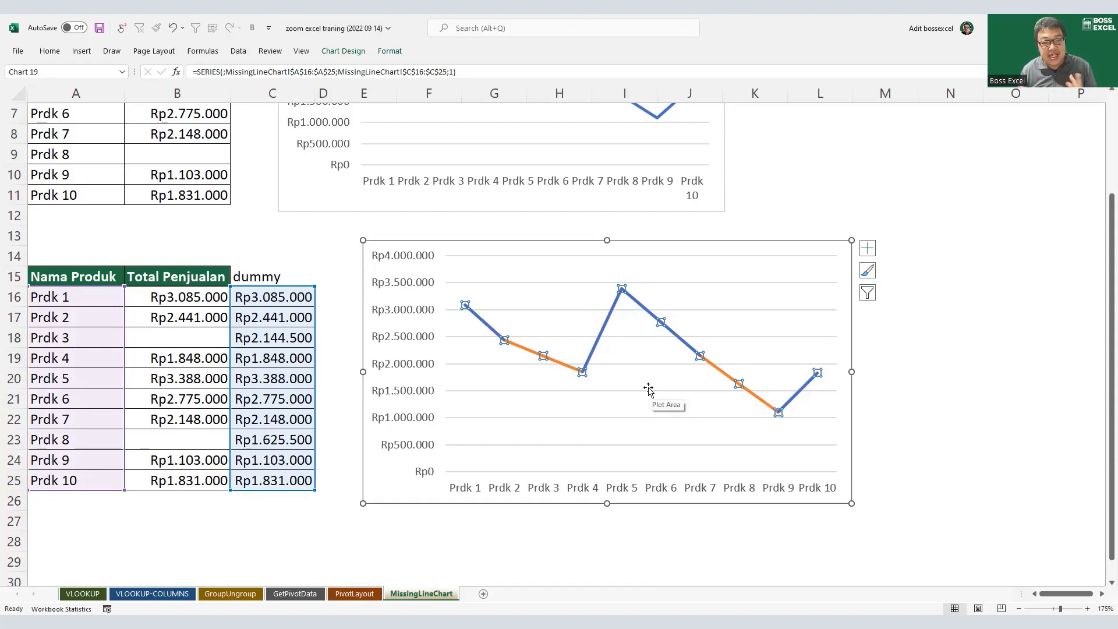
click(405, 54)
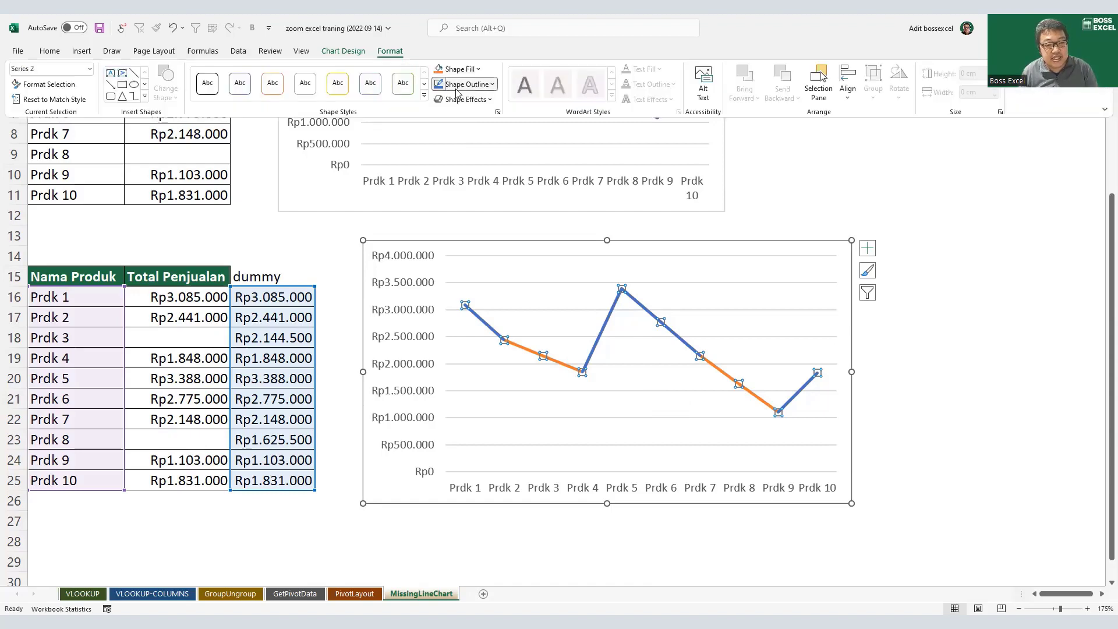
click(457, 88)
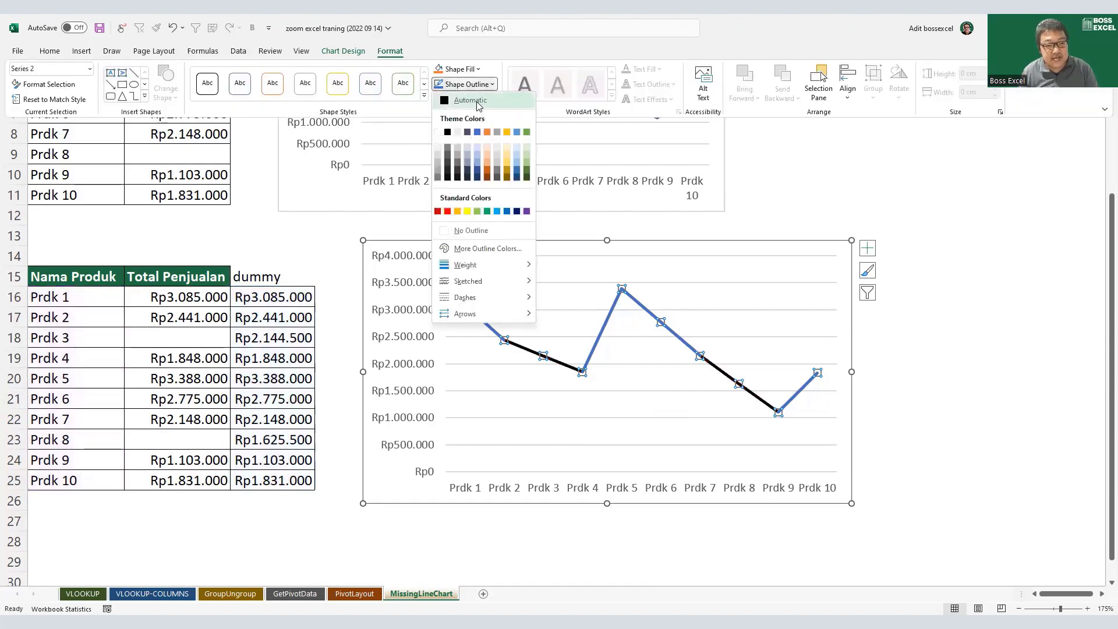
click(517, 161)
click(865, 398)
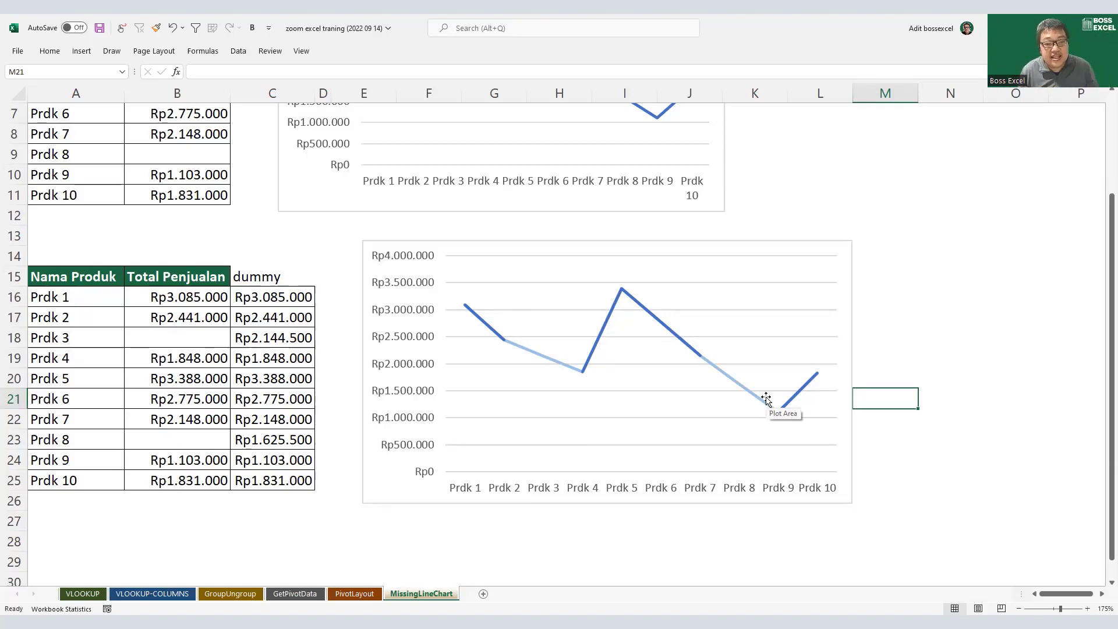
Step: Change the dummy series line in the lower chart to a dotted dash style
click(564, 364)
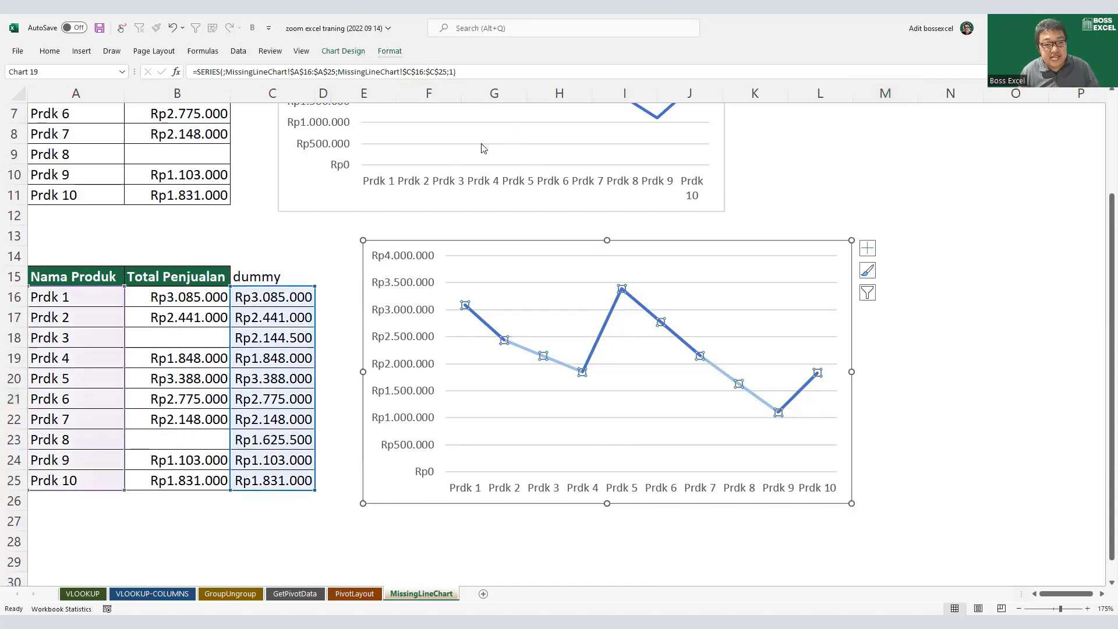
click(390, 50)
click(492, 83)
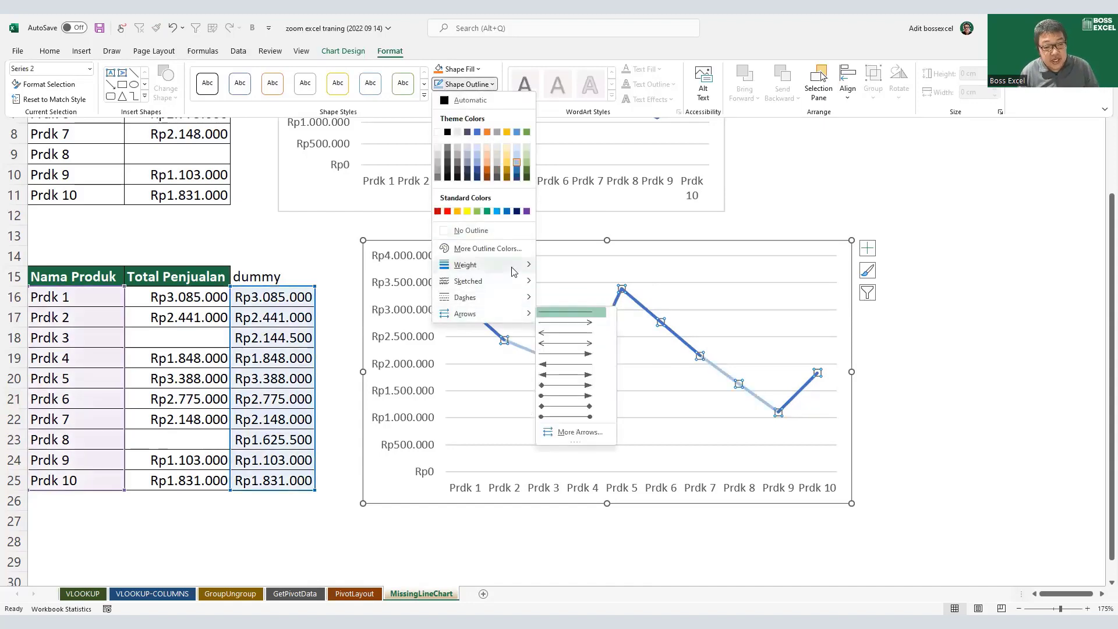
mouse_move(495, 297)
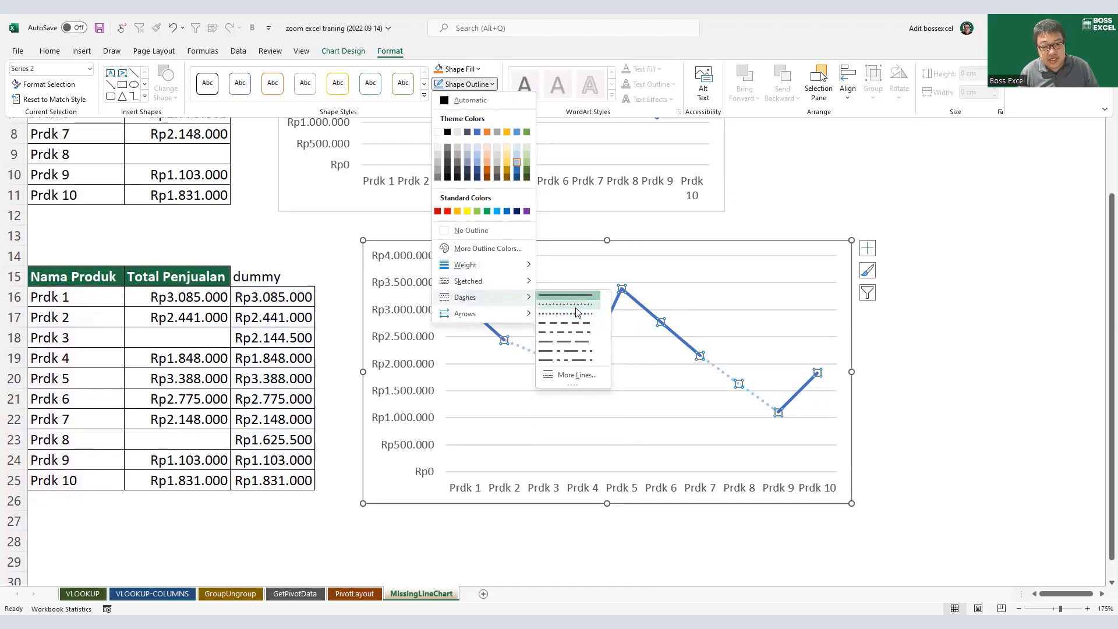
click(981, 447)
click(970, 434)
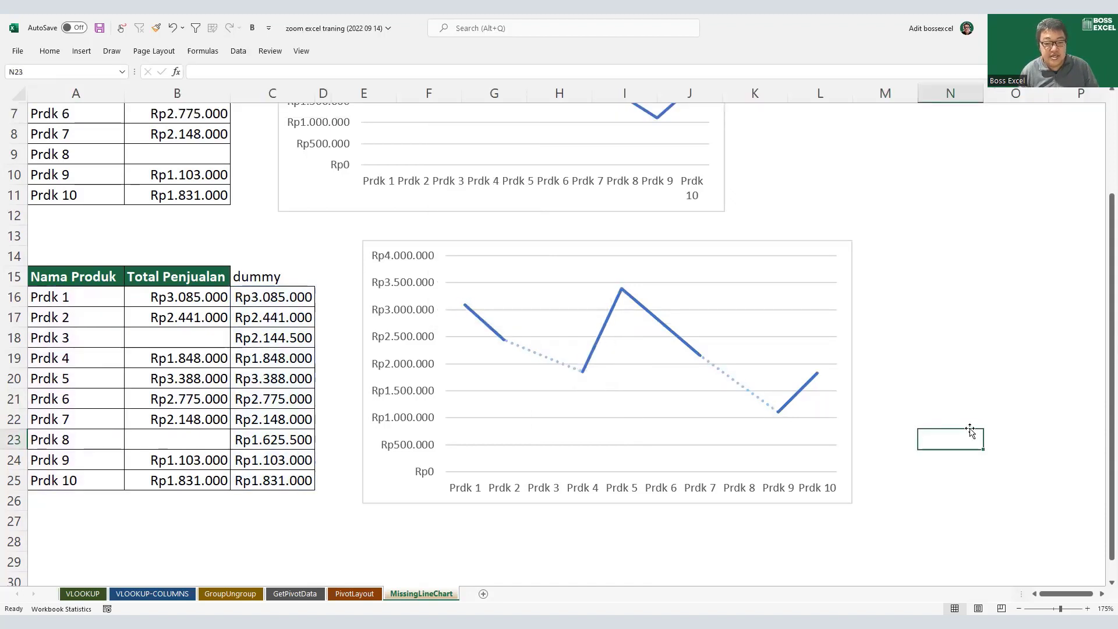
Step: Move the lower line chart beneath the upper one, overlapping the dummy column, and compare the two charts
drag(782, 250, 684, 240)
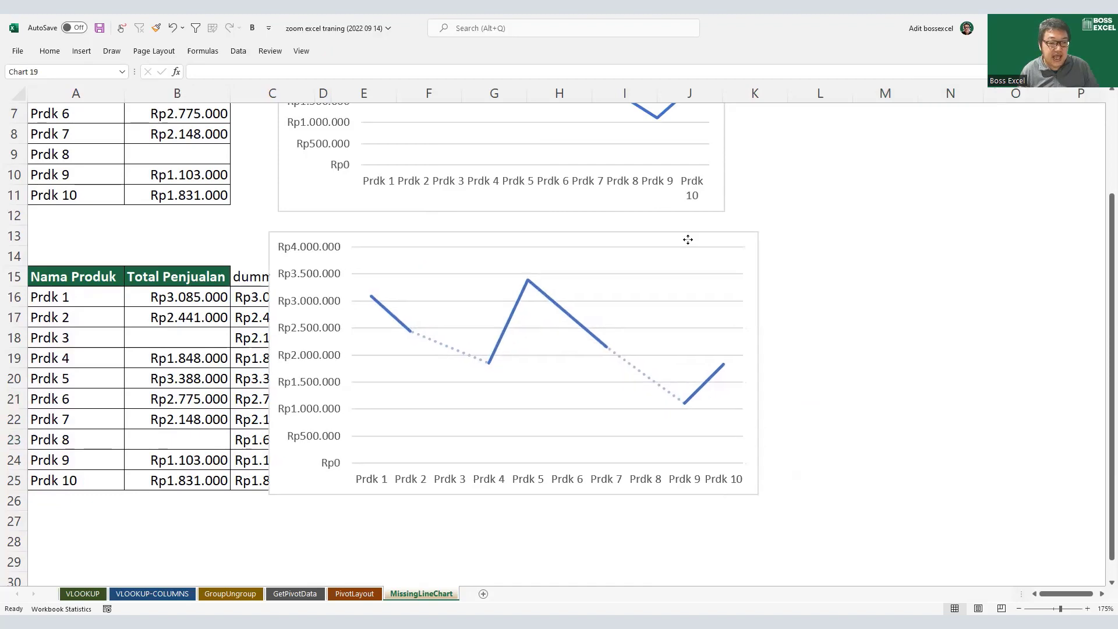
scroll(824, 290, up, 2)
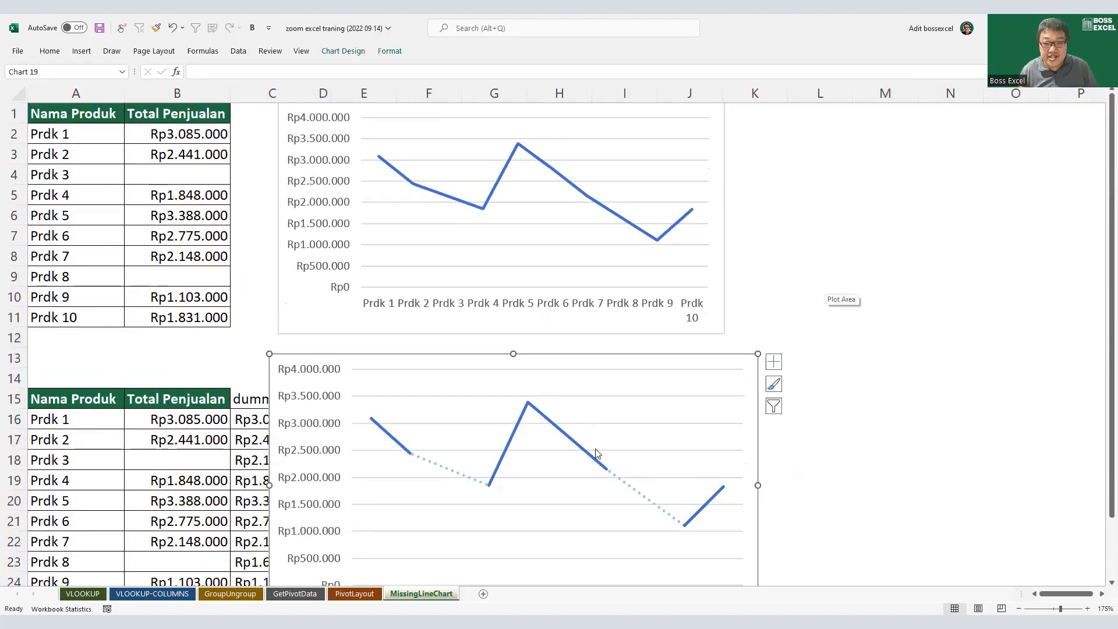